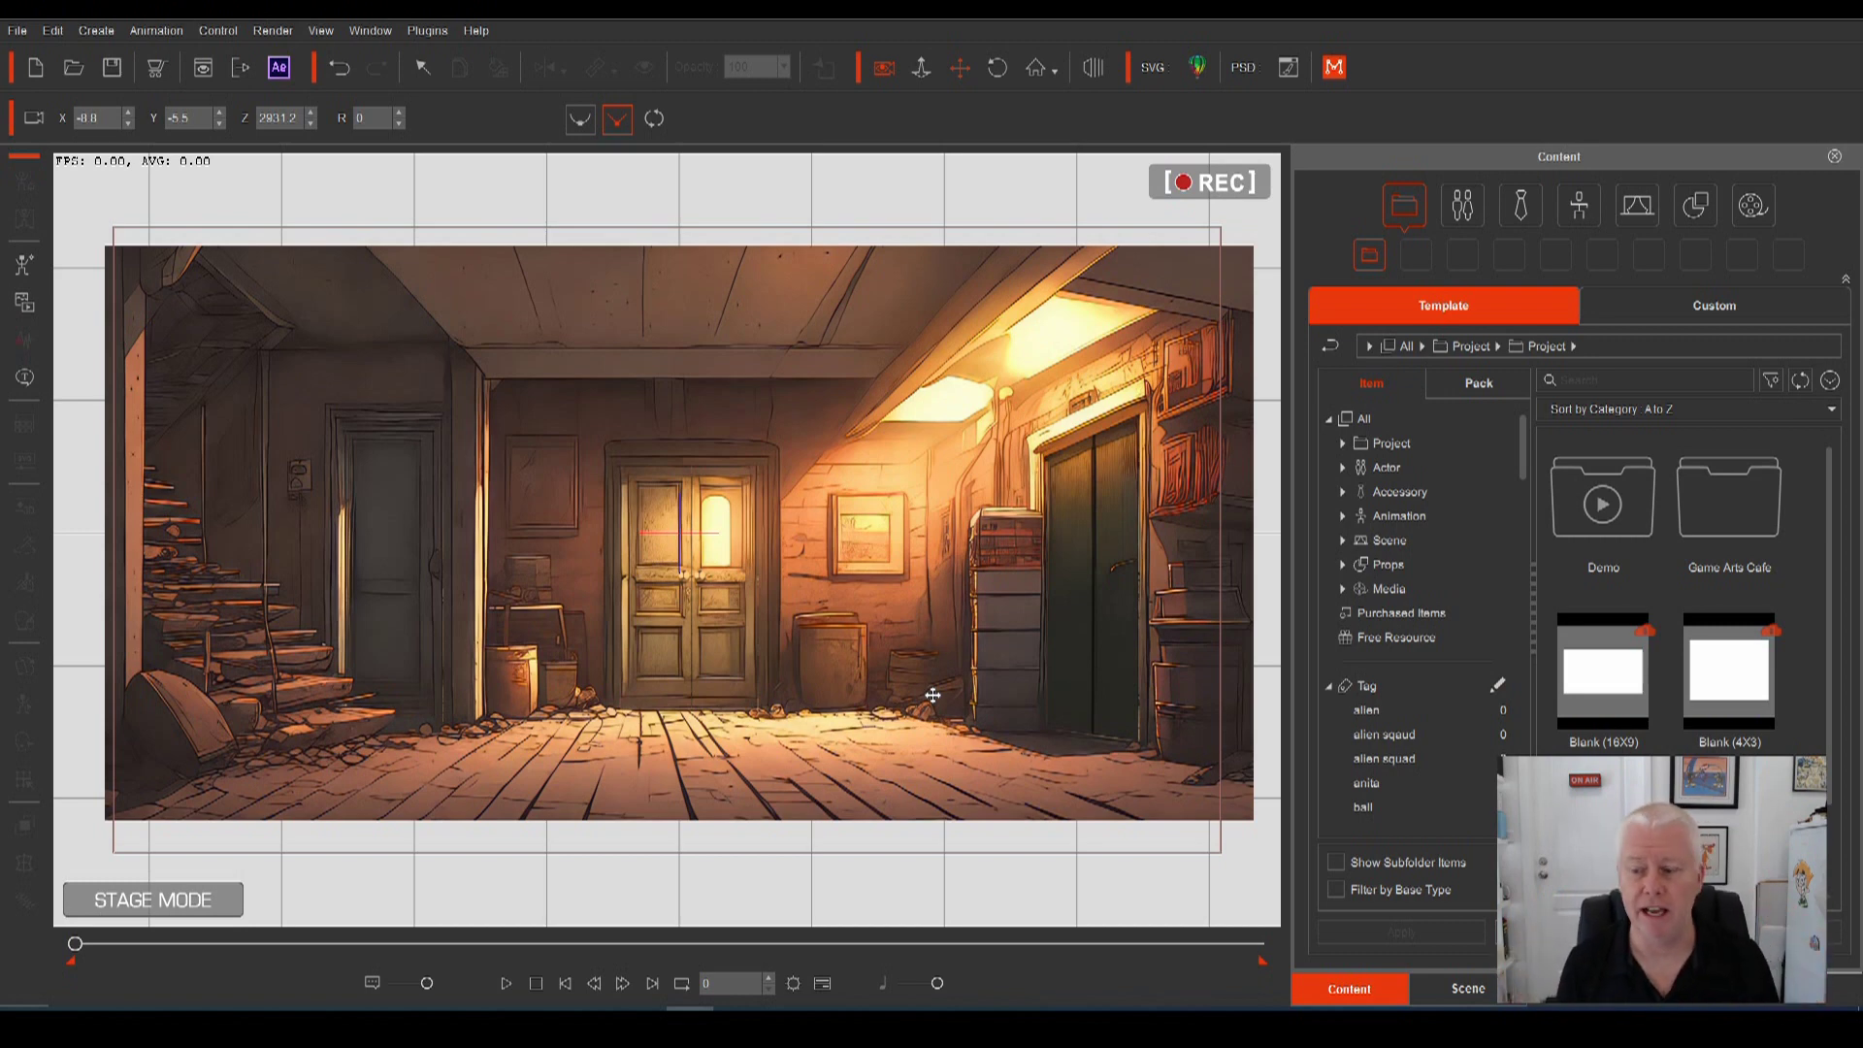
# Hide Door 3 Left and Door 3 Right in the basement scene to expose the elevator interior.
pyautogui.click(1466, 989)
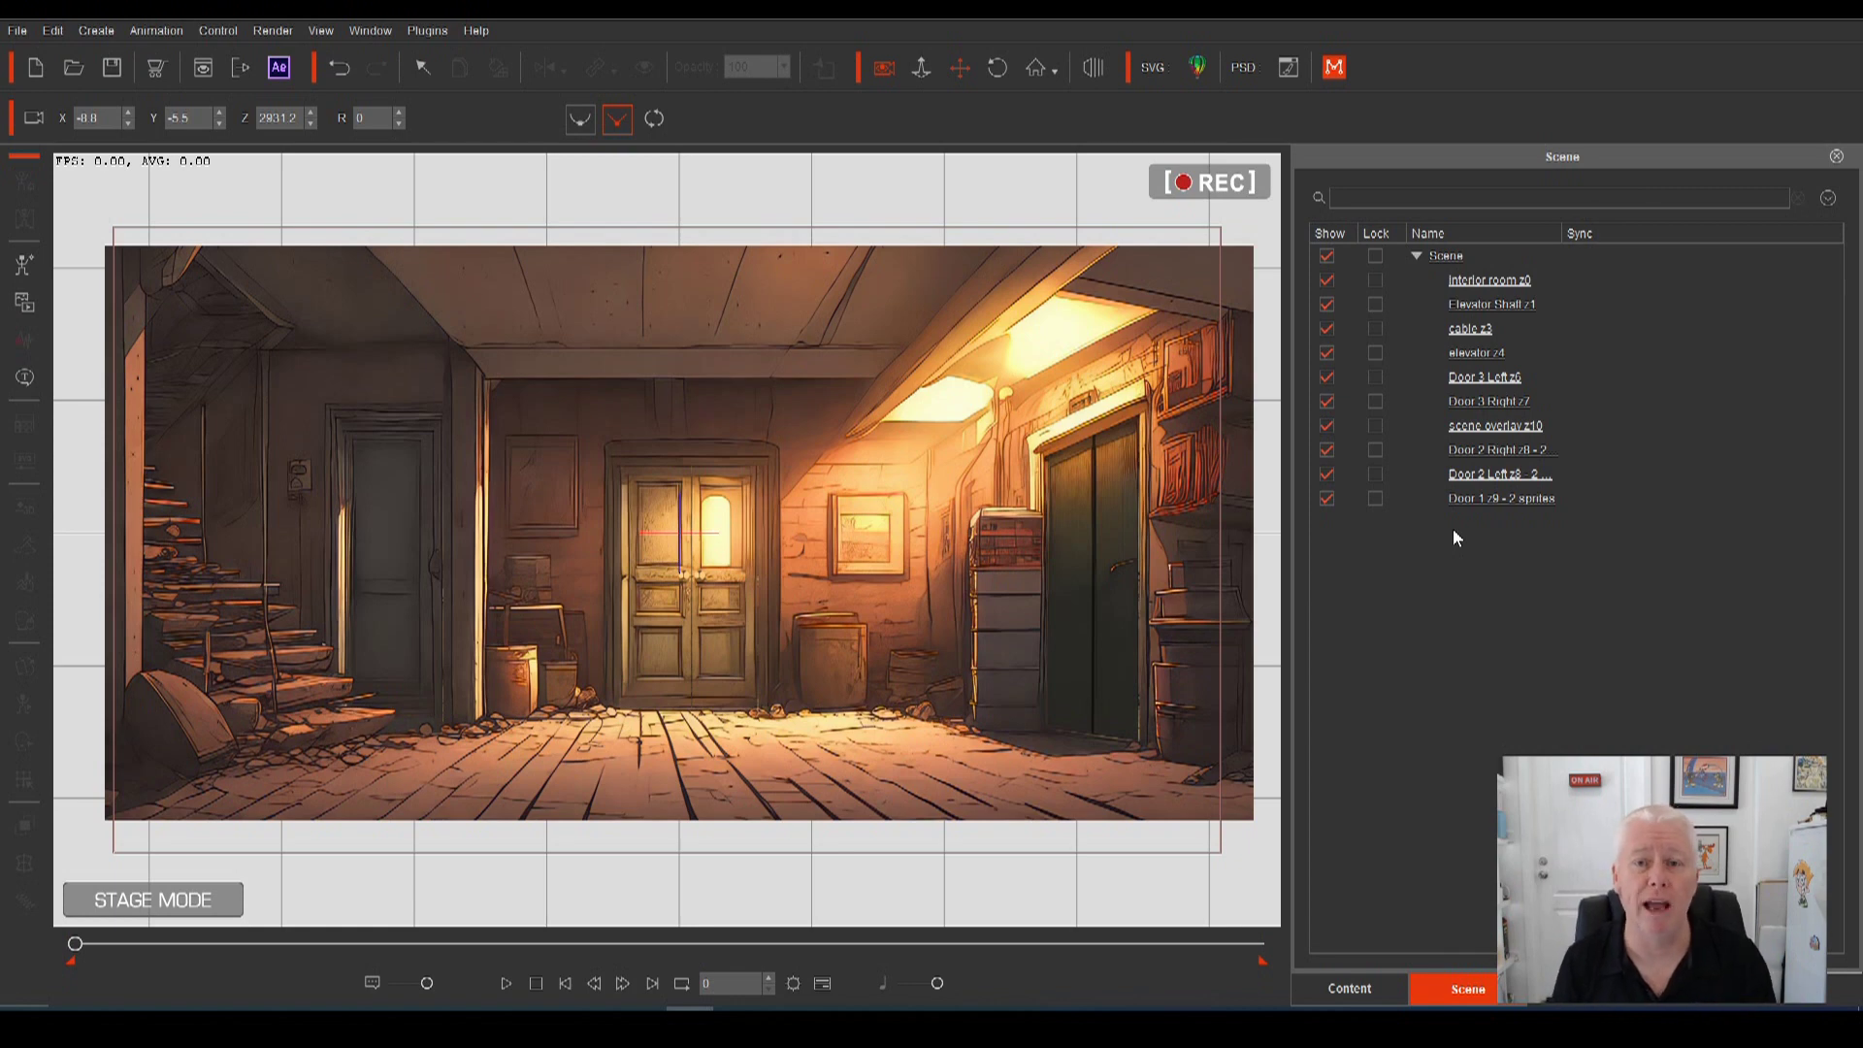
pyautogui.click(1426, 498)
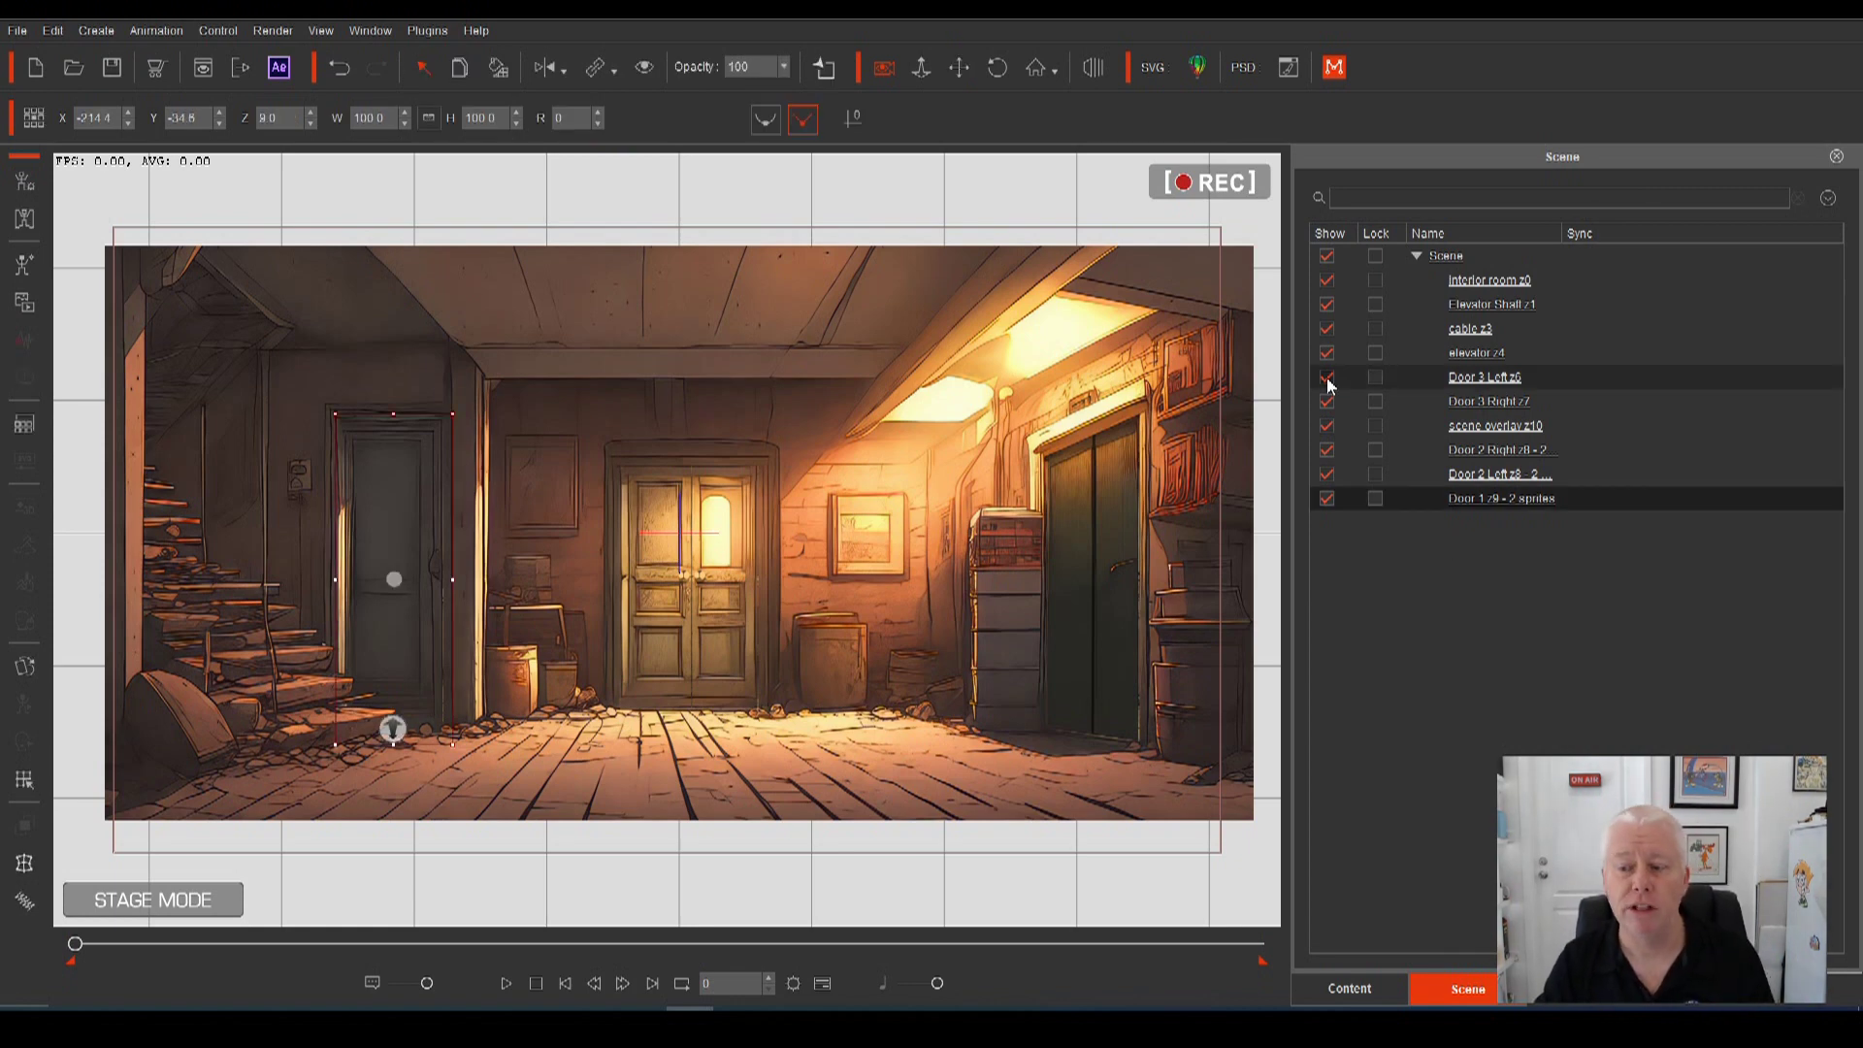
pyautogui.click(1327, 378)
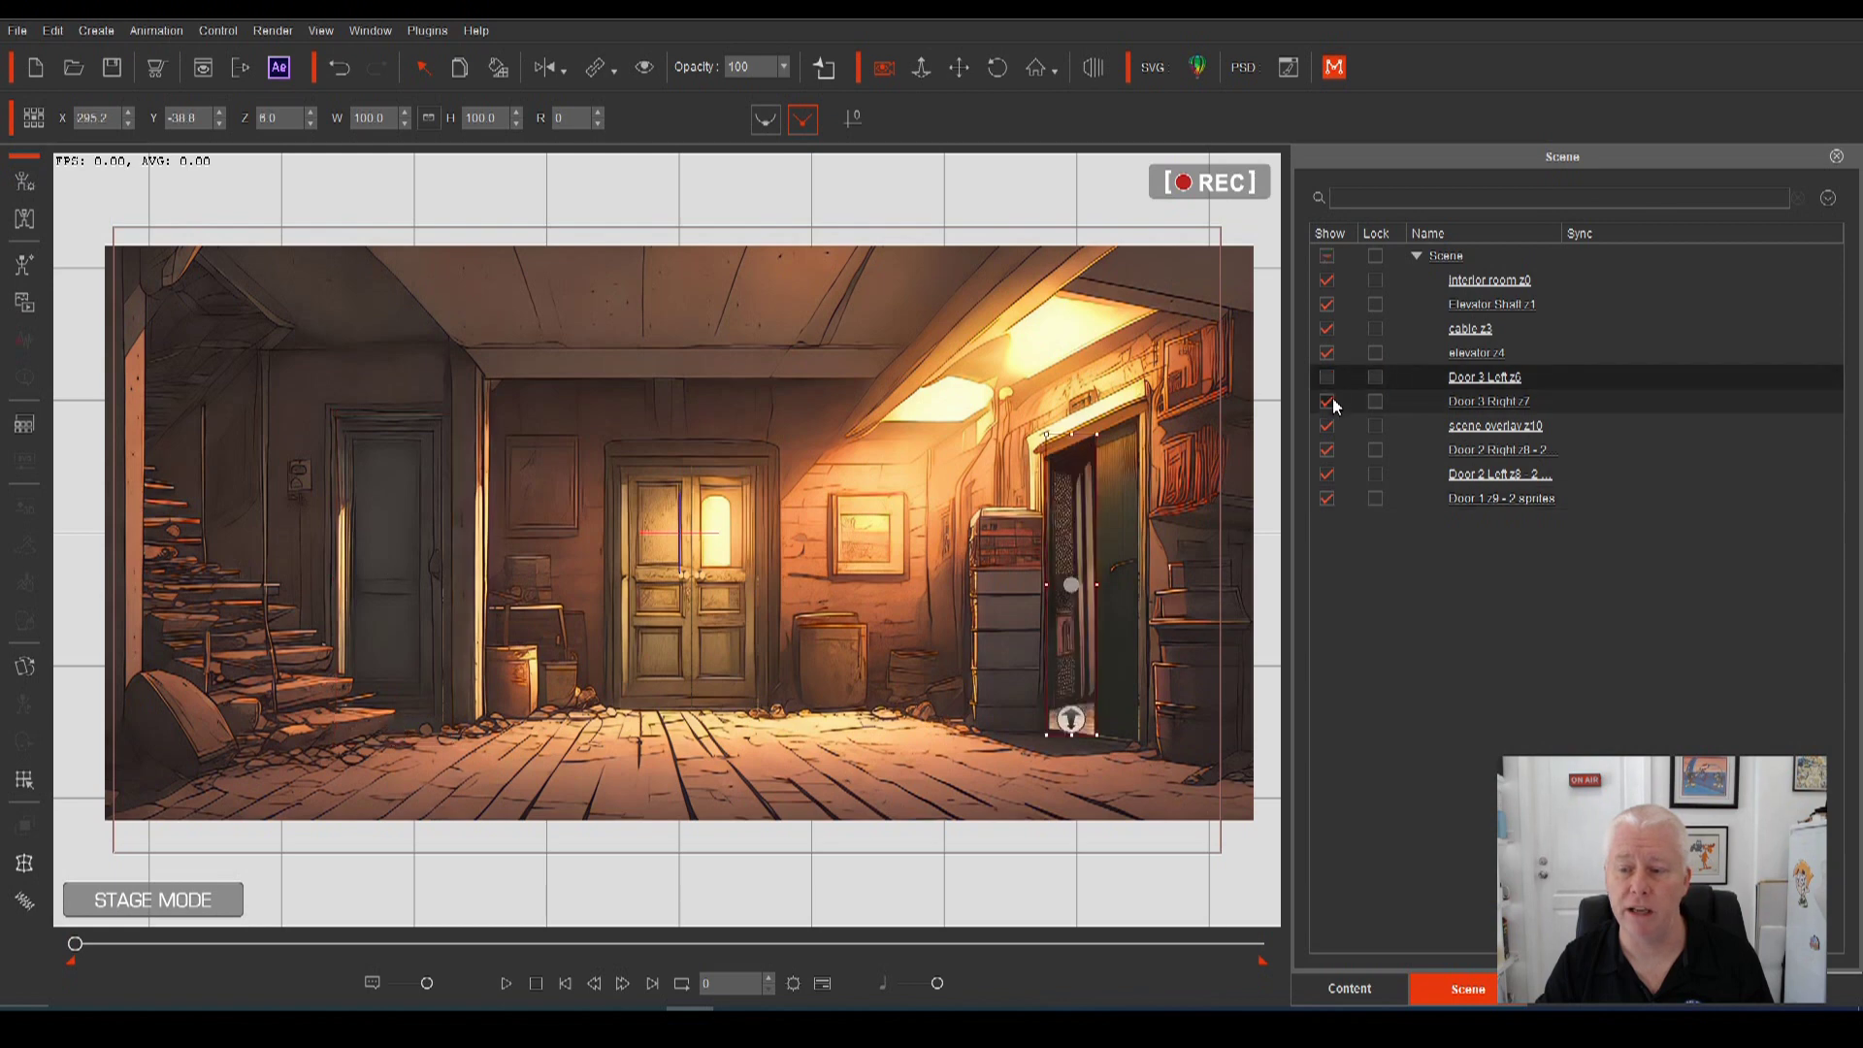
pyautogui.click(1329, 400)
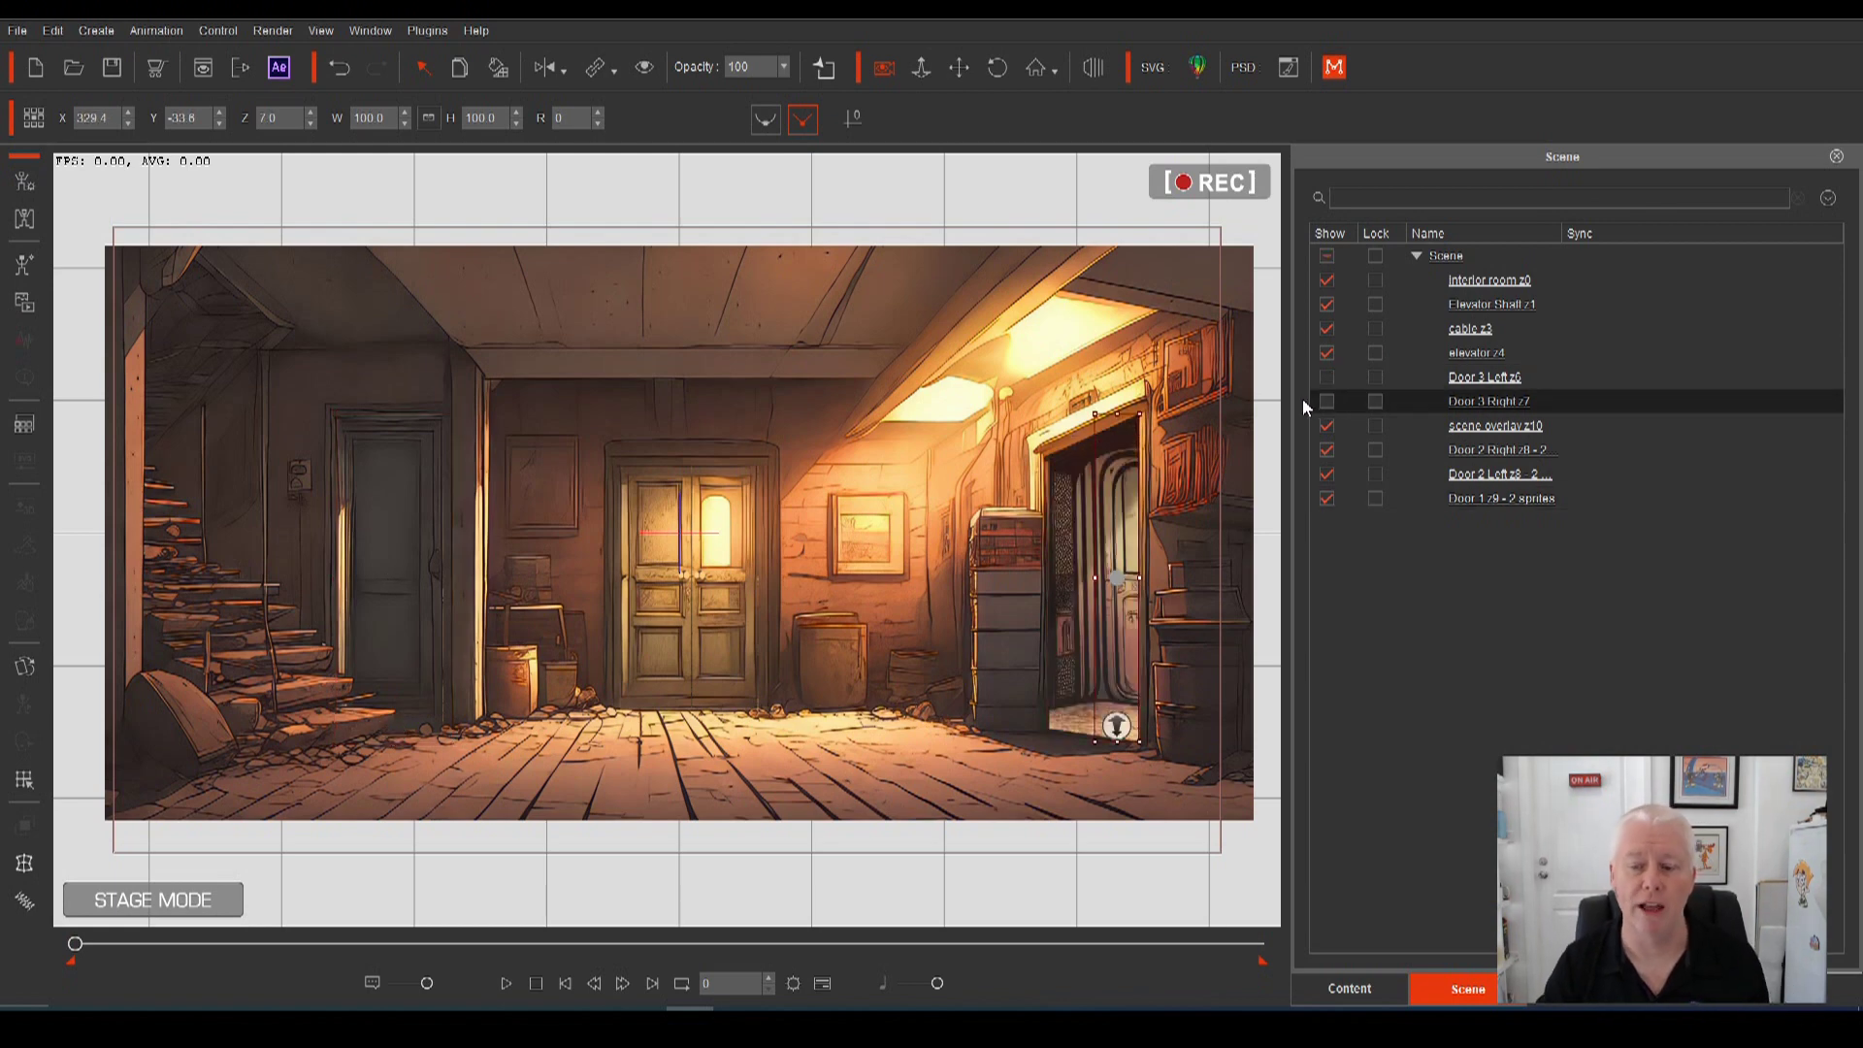
pyautogui.click(1275, 427)
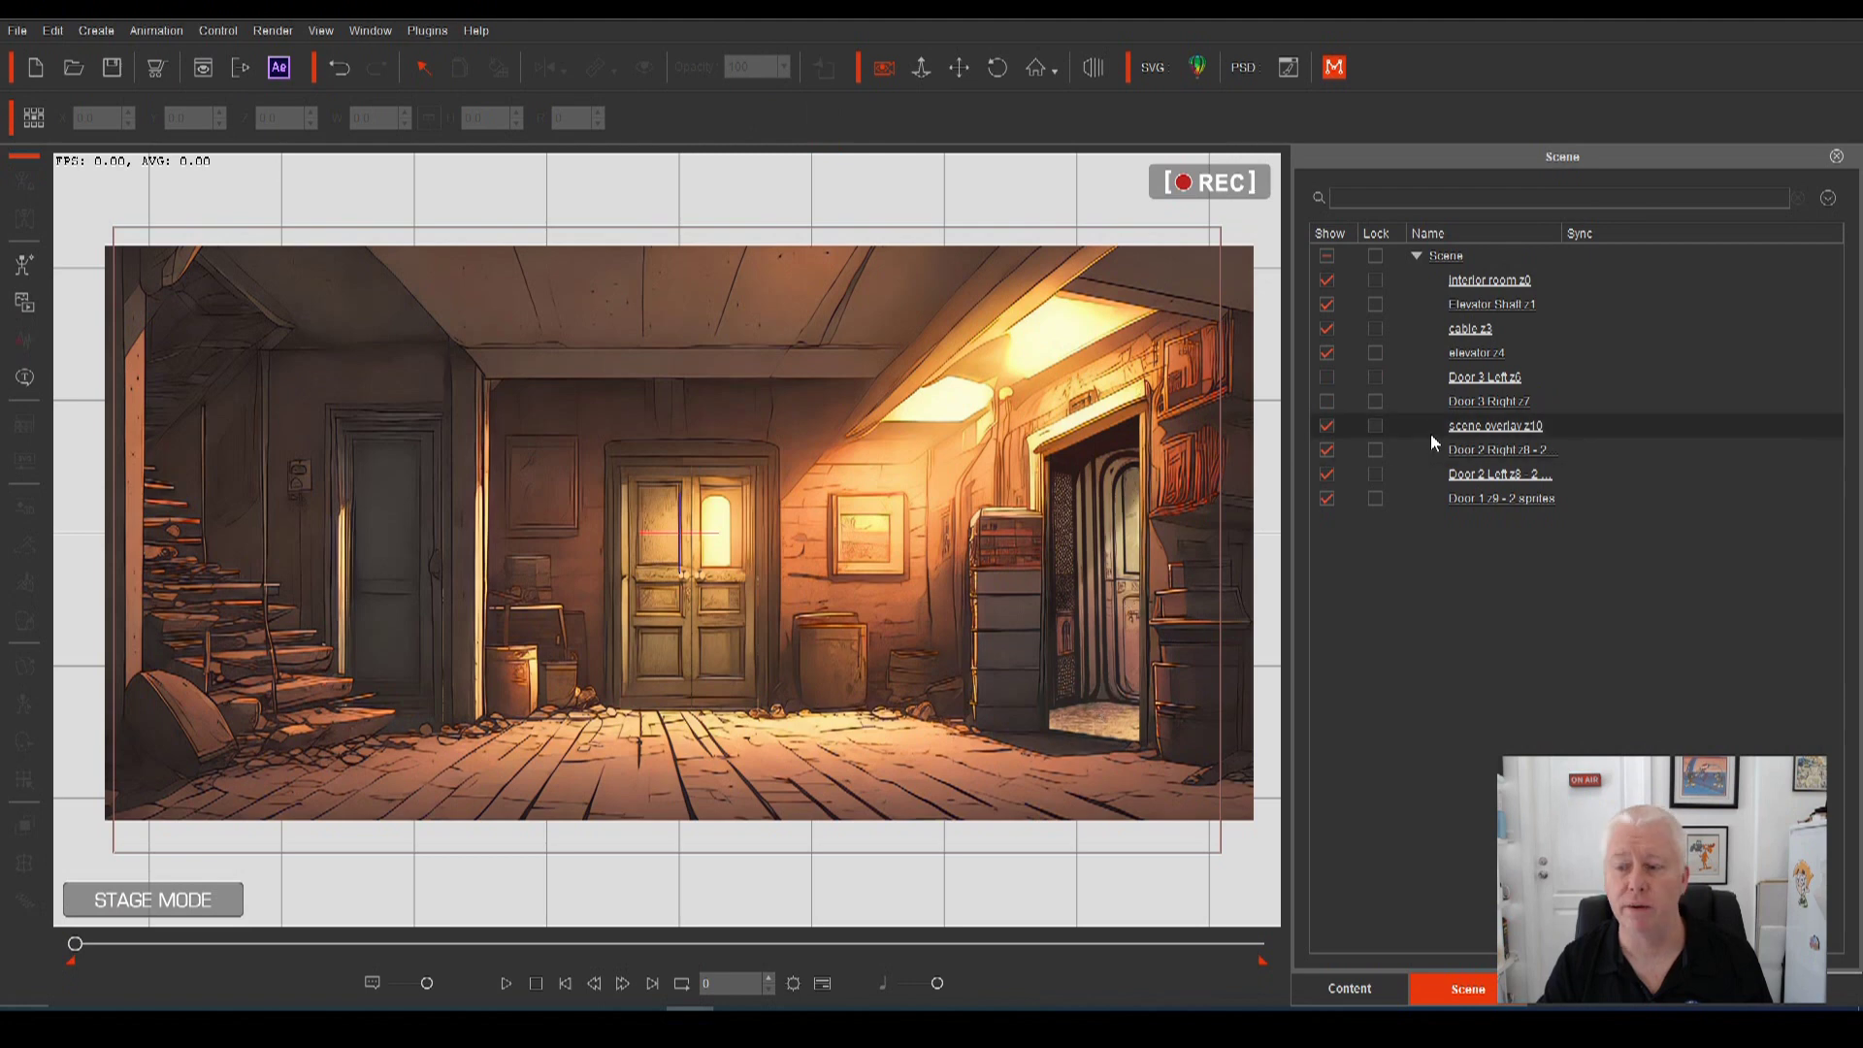
pyautogui.click(1326, 353)
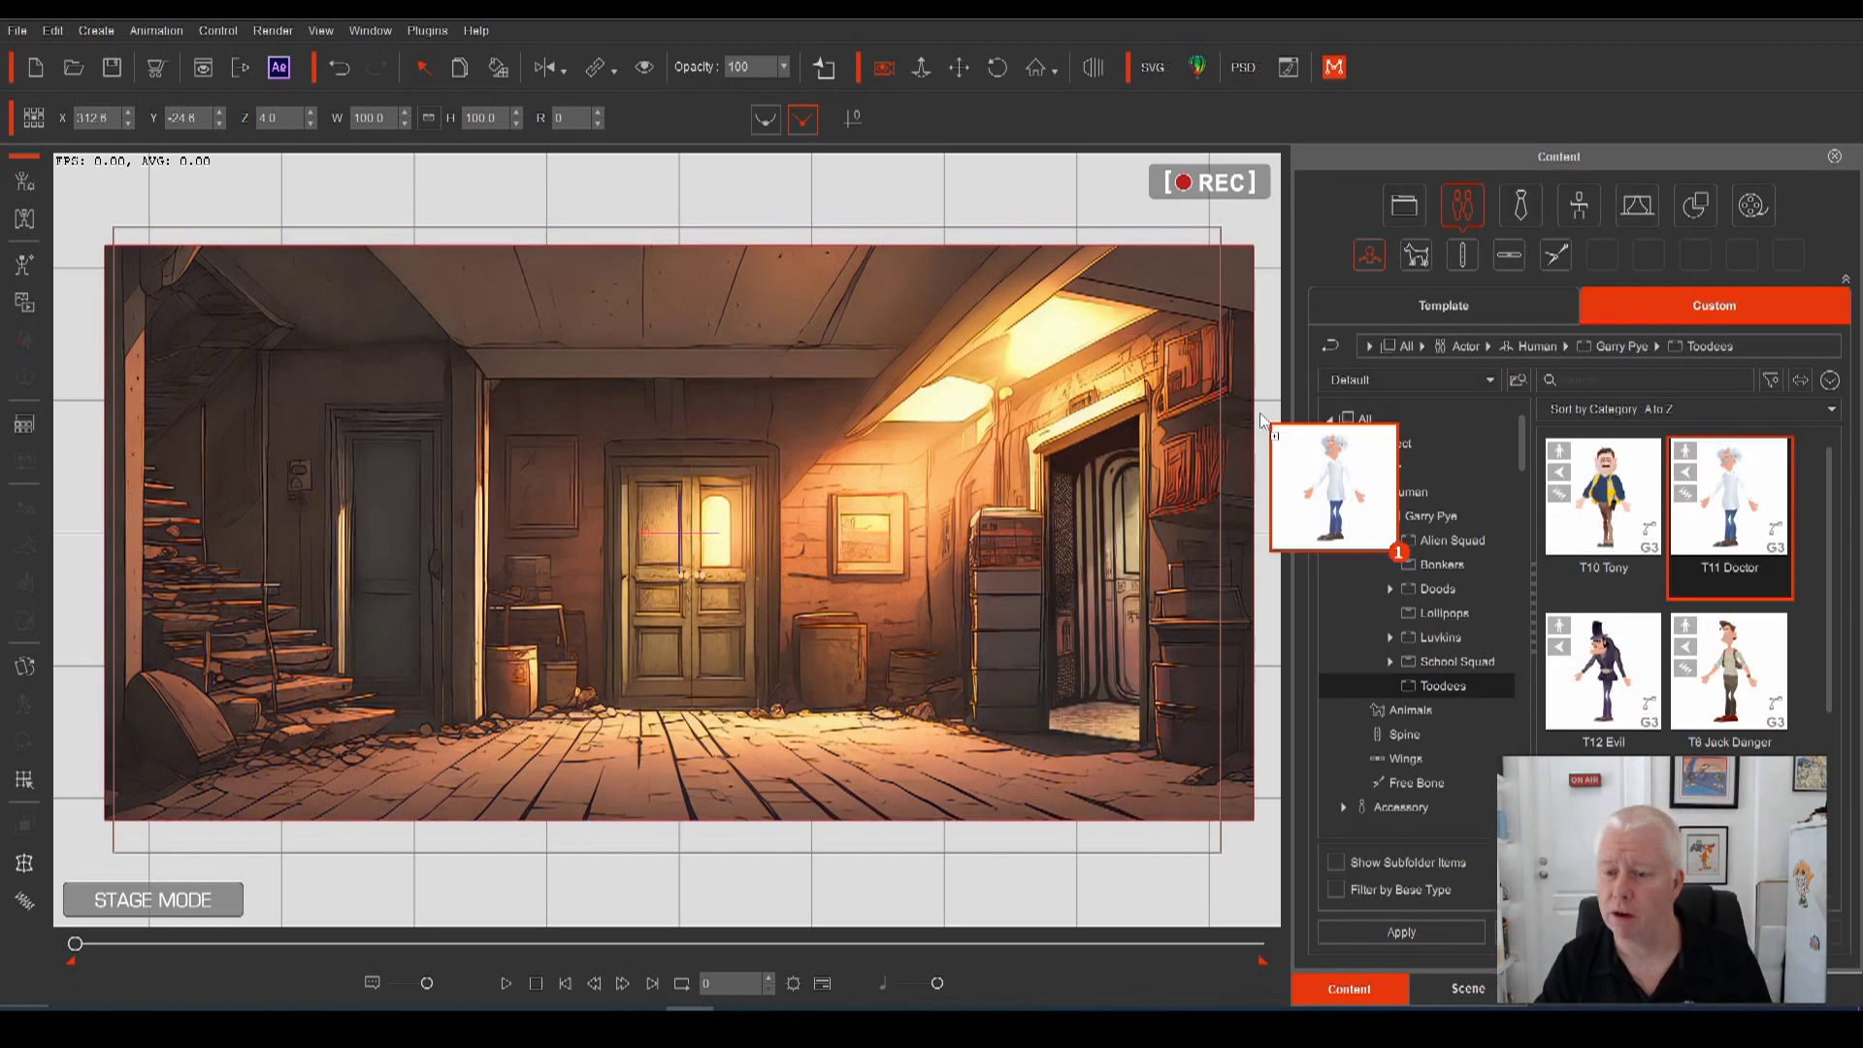
# Add the T11 Doctor character to the scene and position him inside the open elevator doorway.
pyautogui.moveTo(1260, 411); pyautogui.dragTo(1264, 439)
pyautogui.moveTo(1174, 584); pyautogui.dragTo(1097, 697)
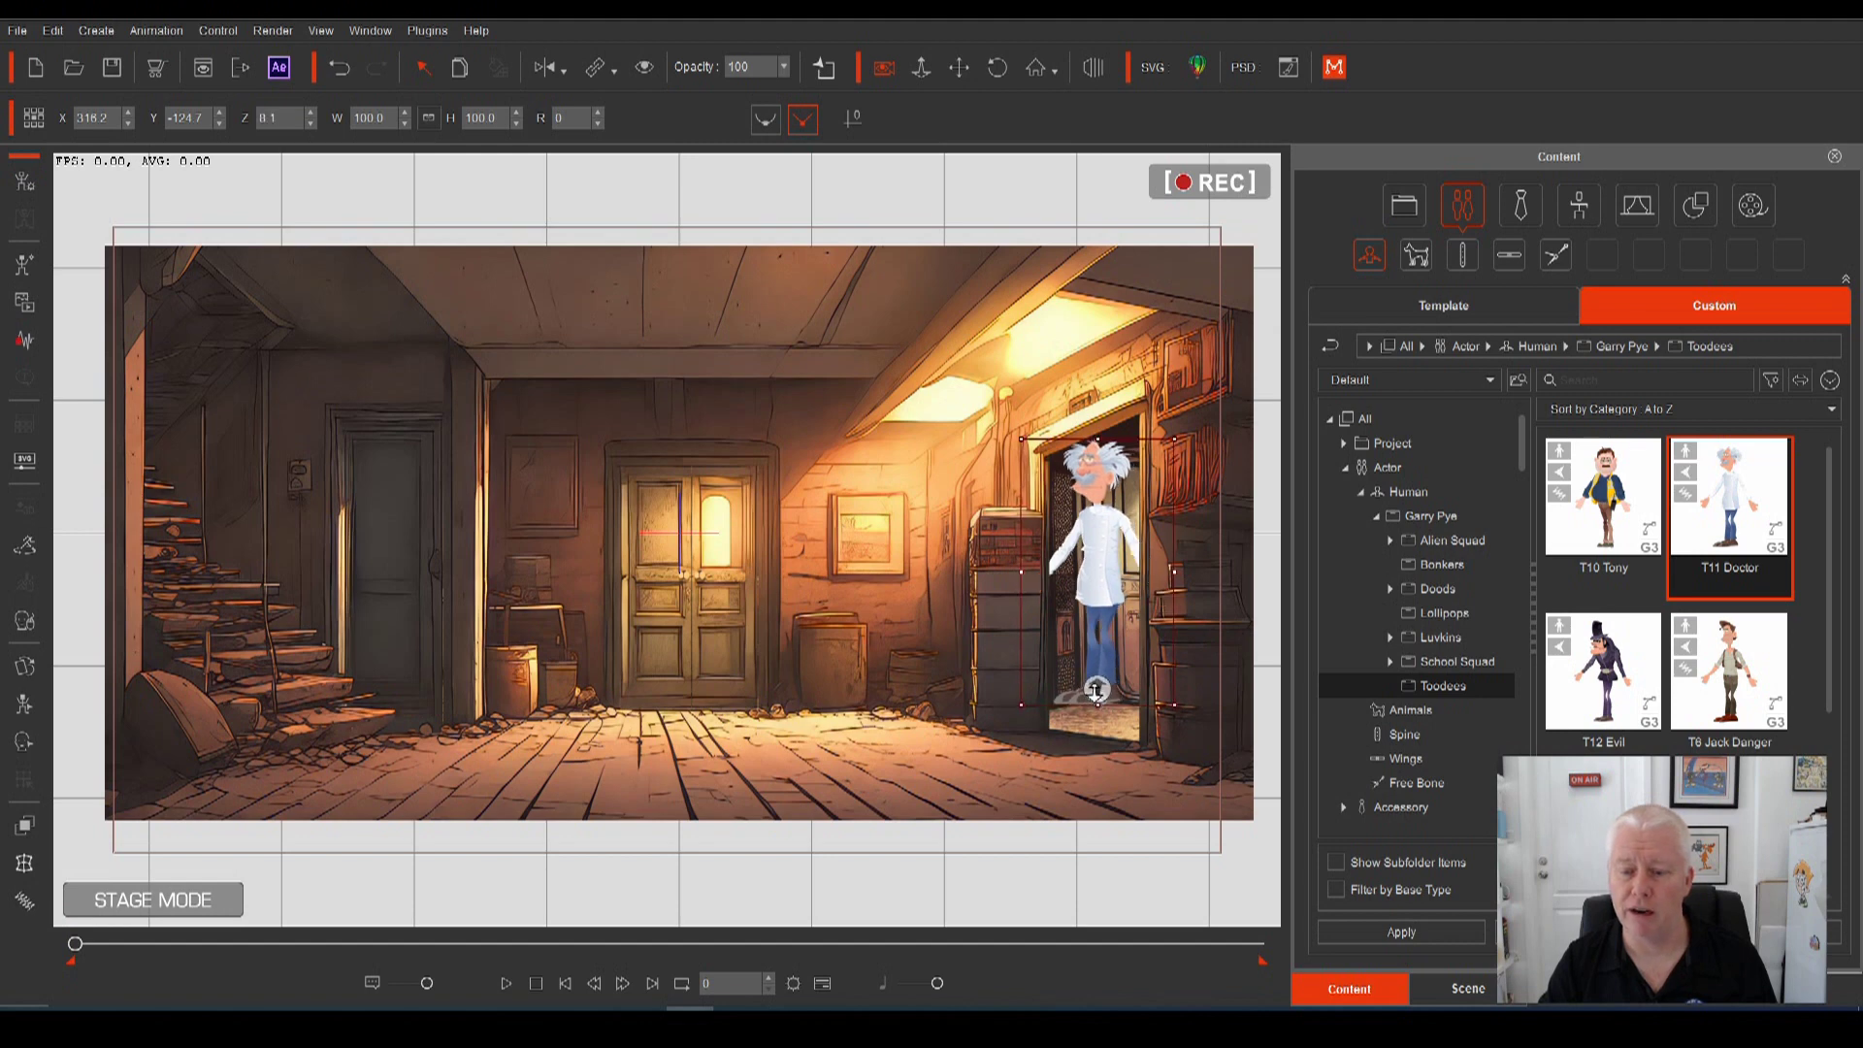
pyautogui.moveTo(1096, 691); pyautogui.dragTo(1108, 716)
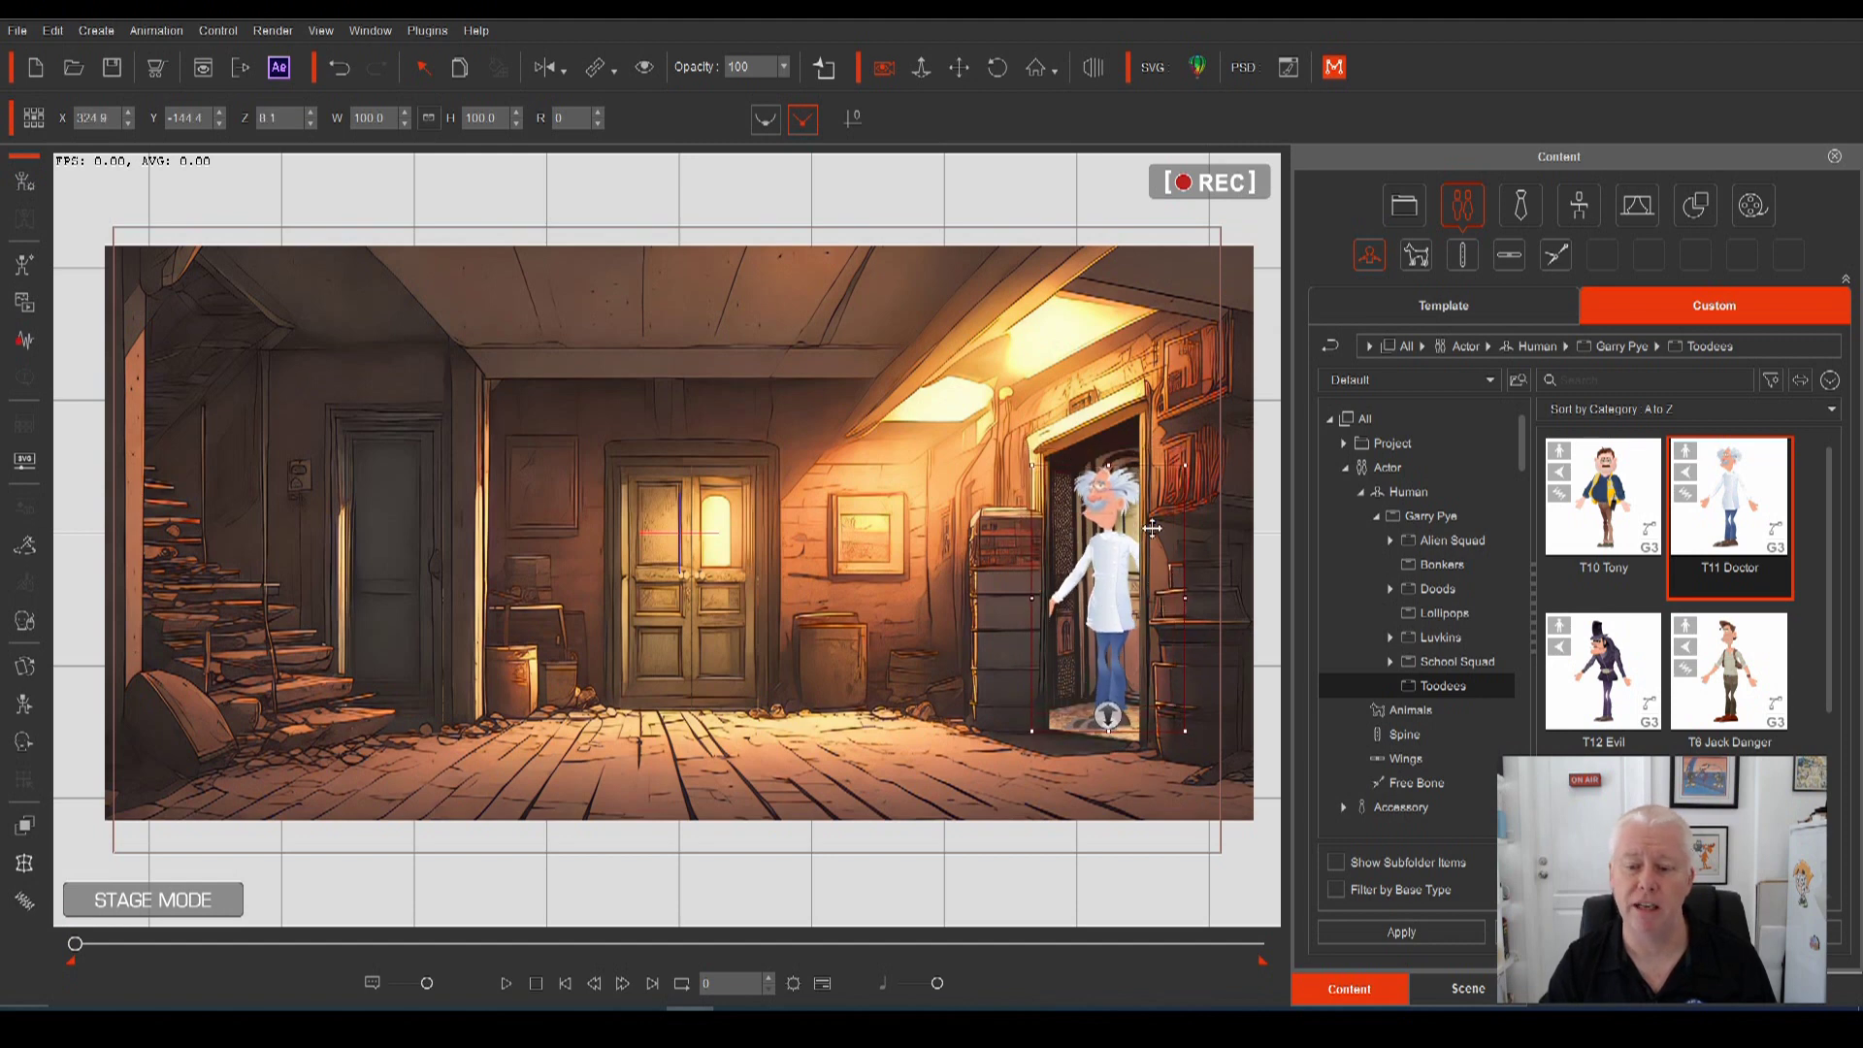
pyautogui.moveTo(1185, 466); pyautogui.dragTo(1192, 453)
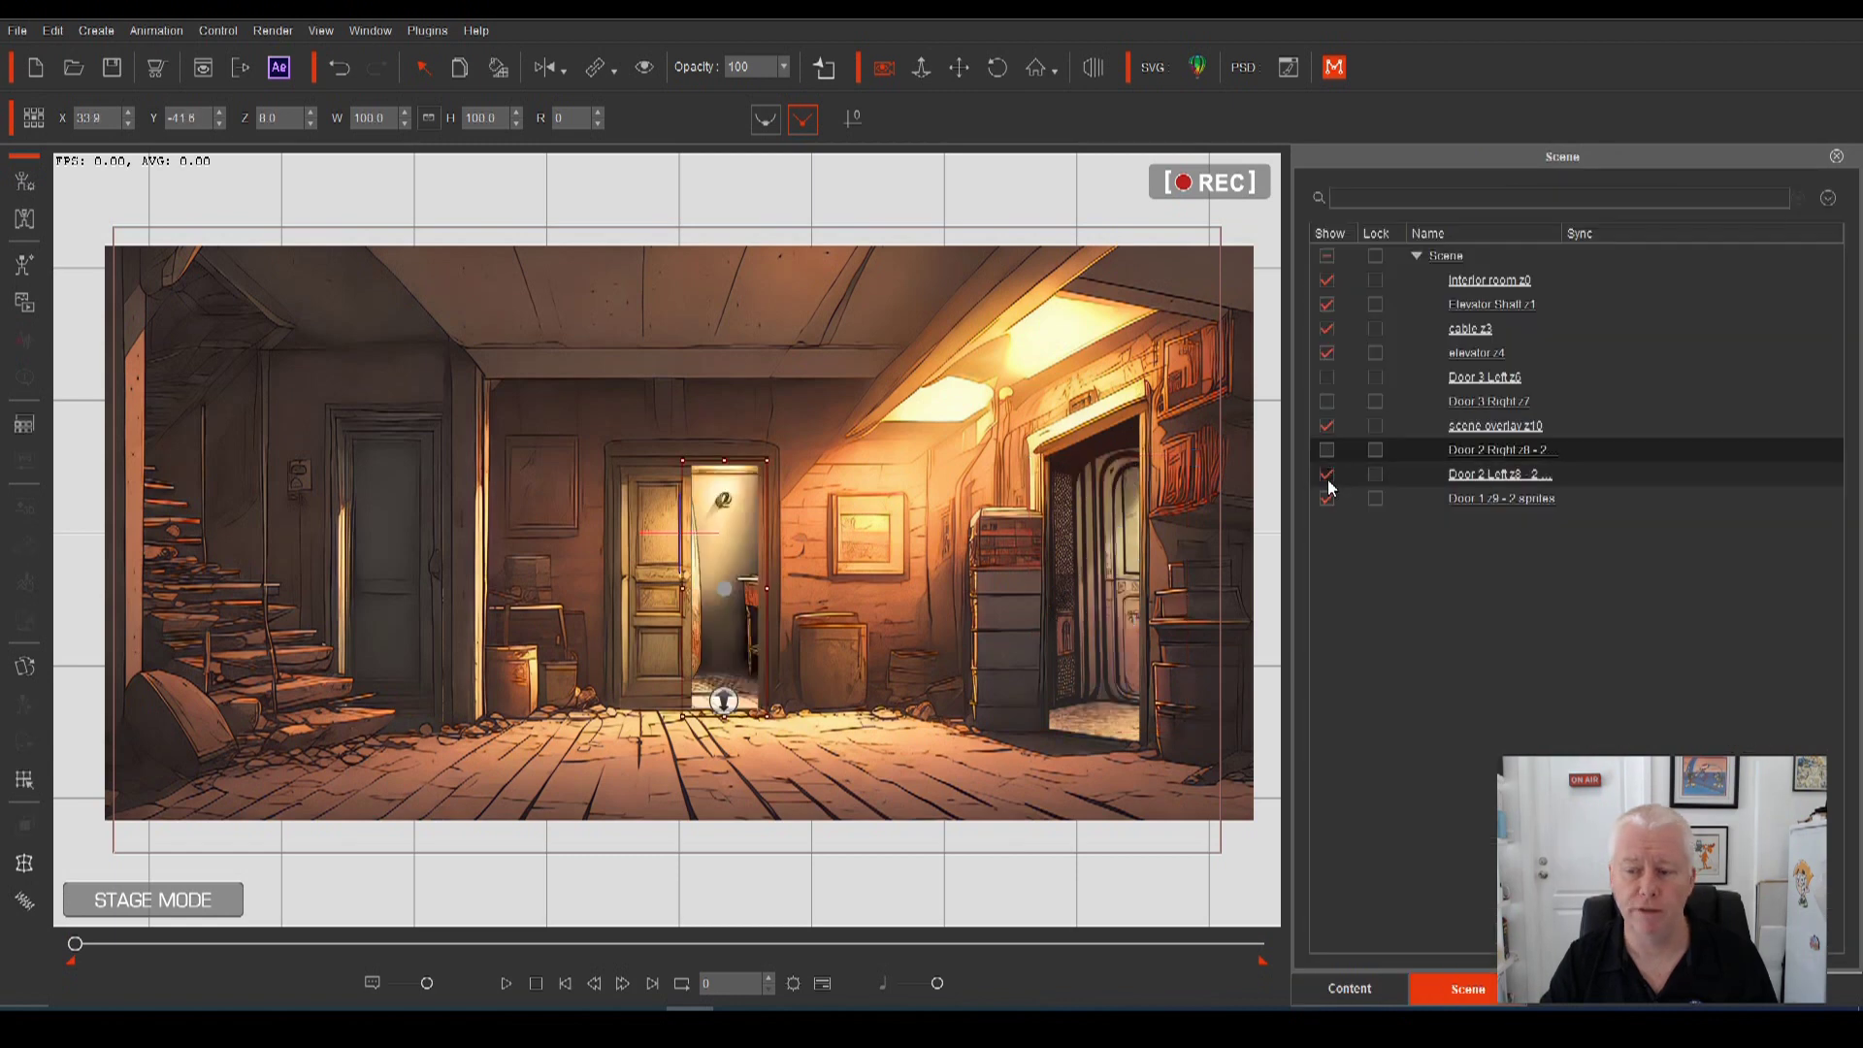
# Hide Door 2 Left and Door 1 to view the rooms behind, and restore Door 1 and both Door 2 halves.
pyautogui.click(1327, 473)
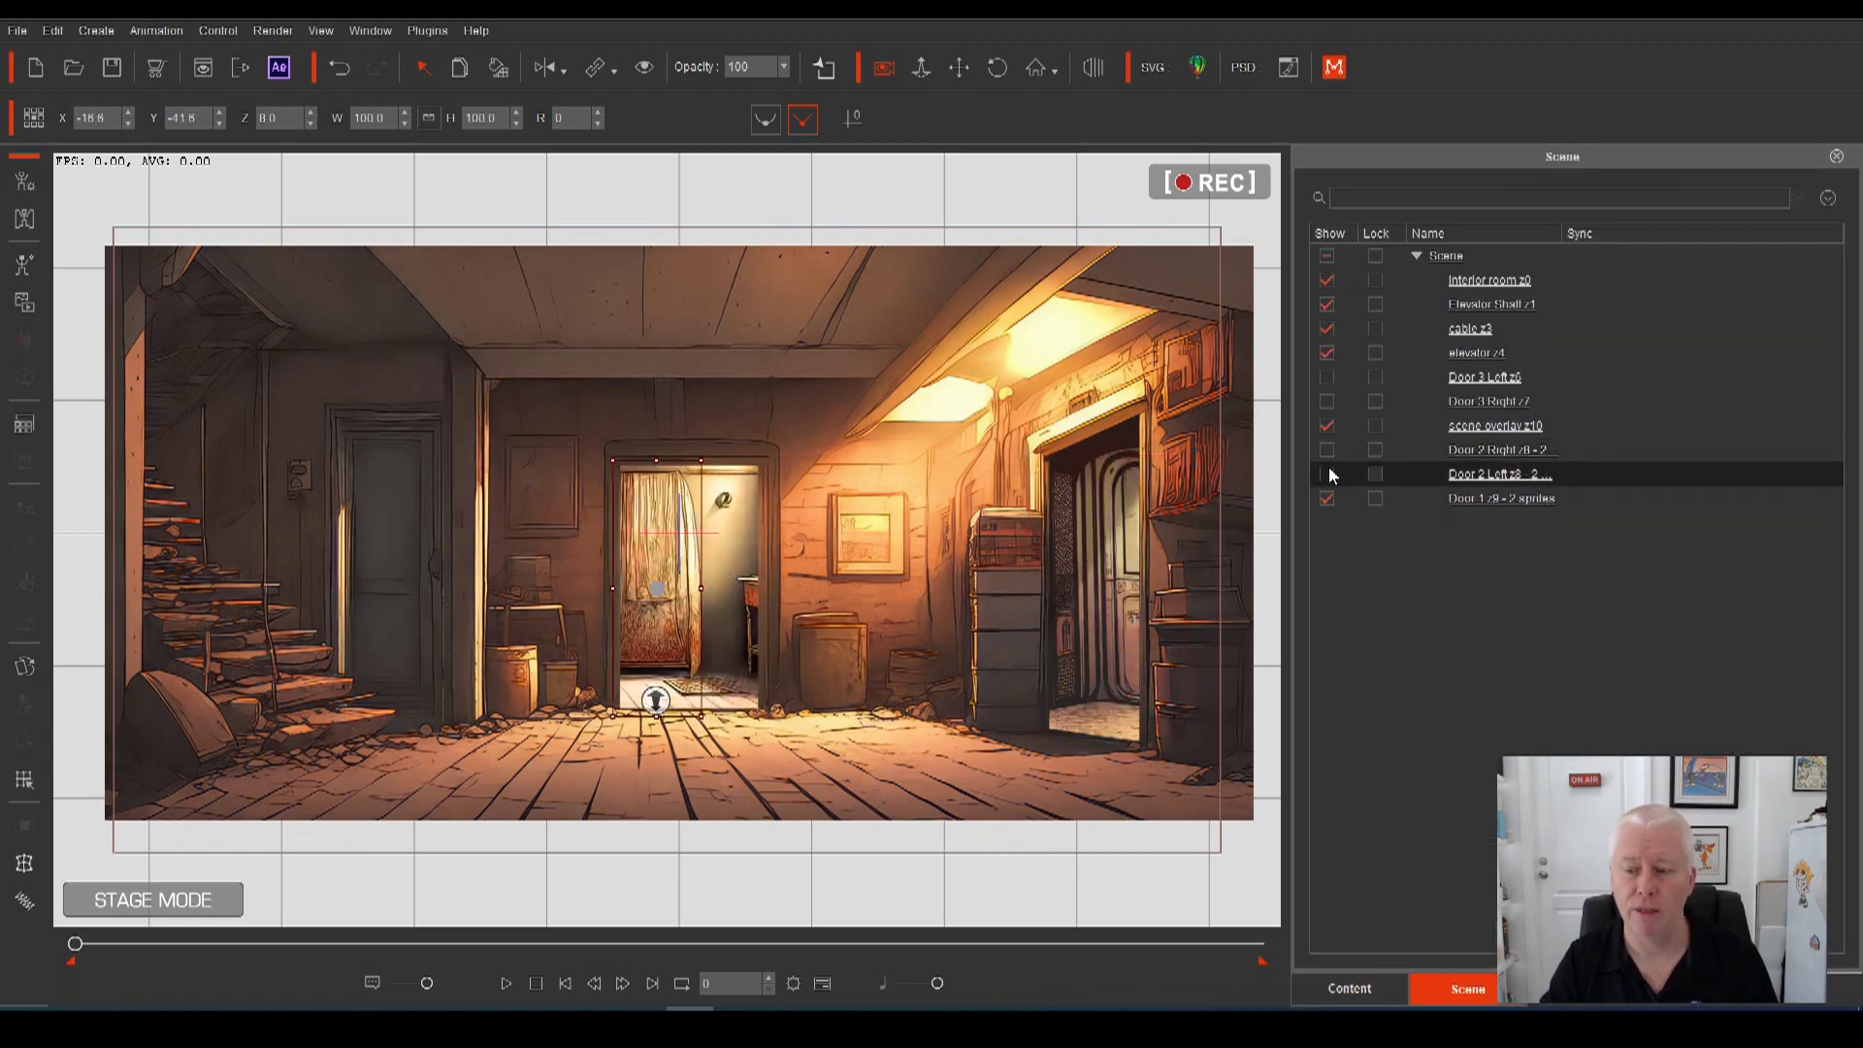
pyautogui.click(1328, 498)
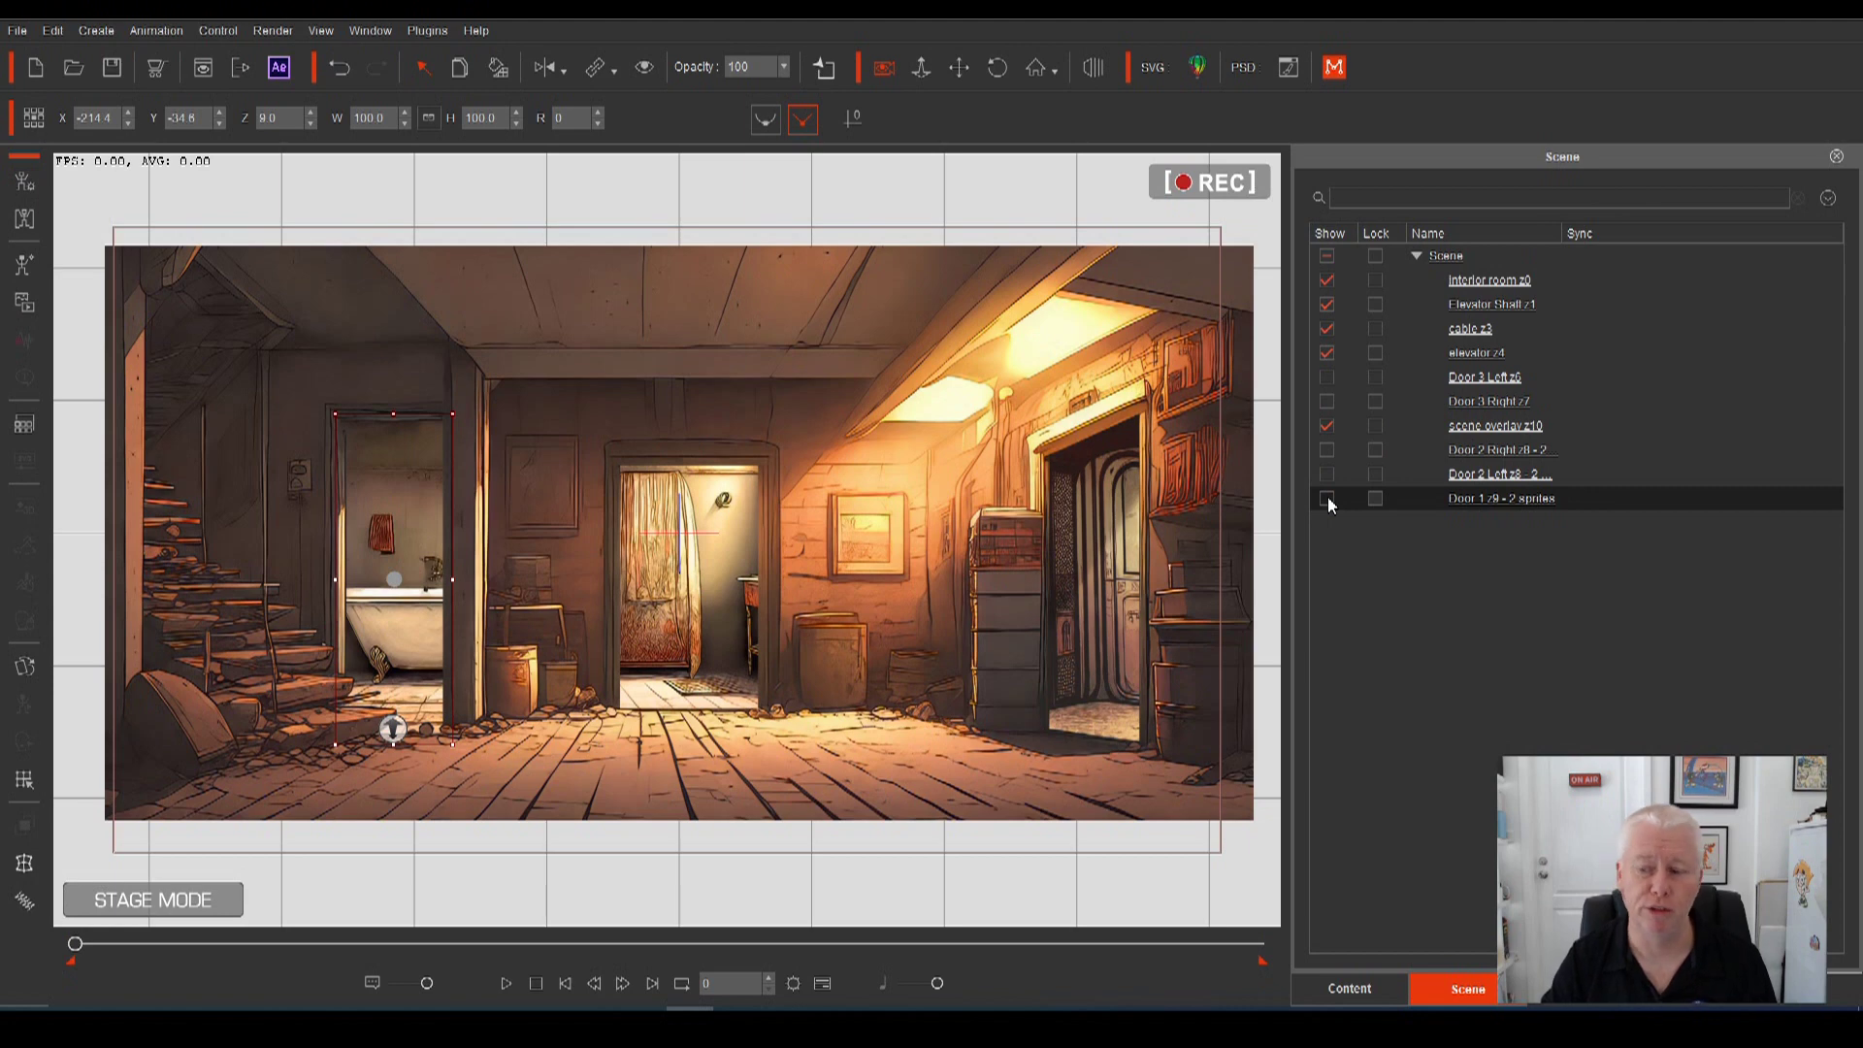
pyautogui.click(1327, 498)
pyautogui.click(1328, 449)
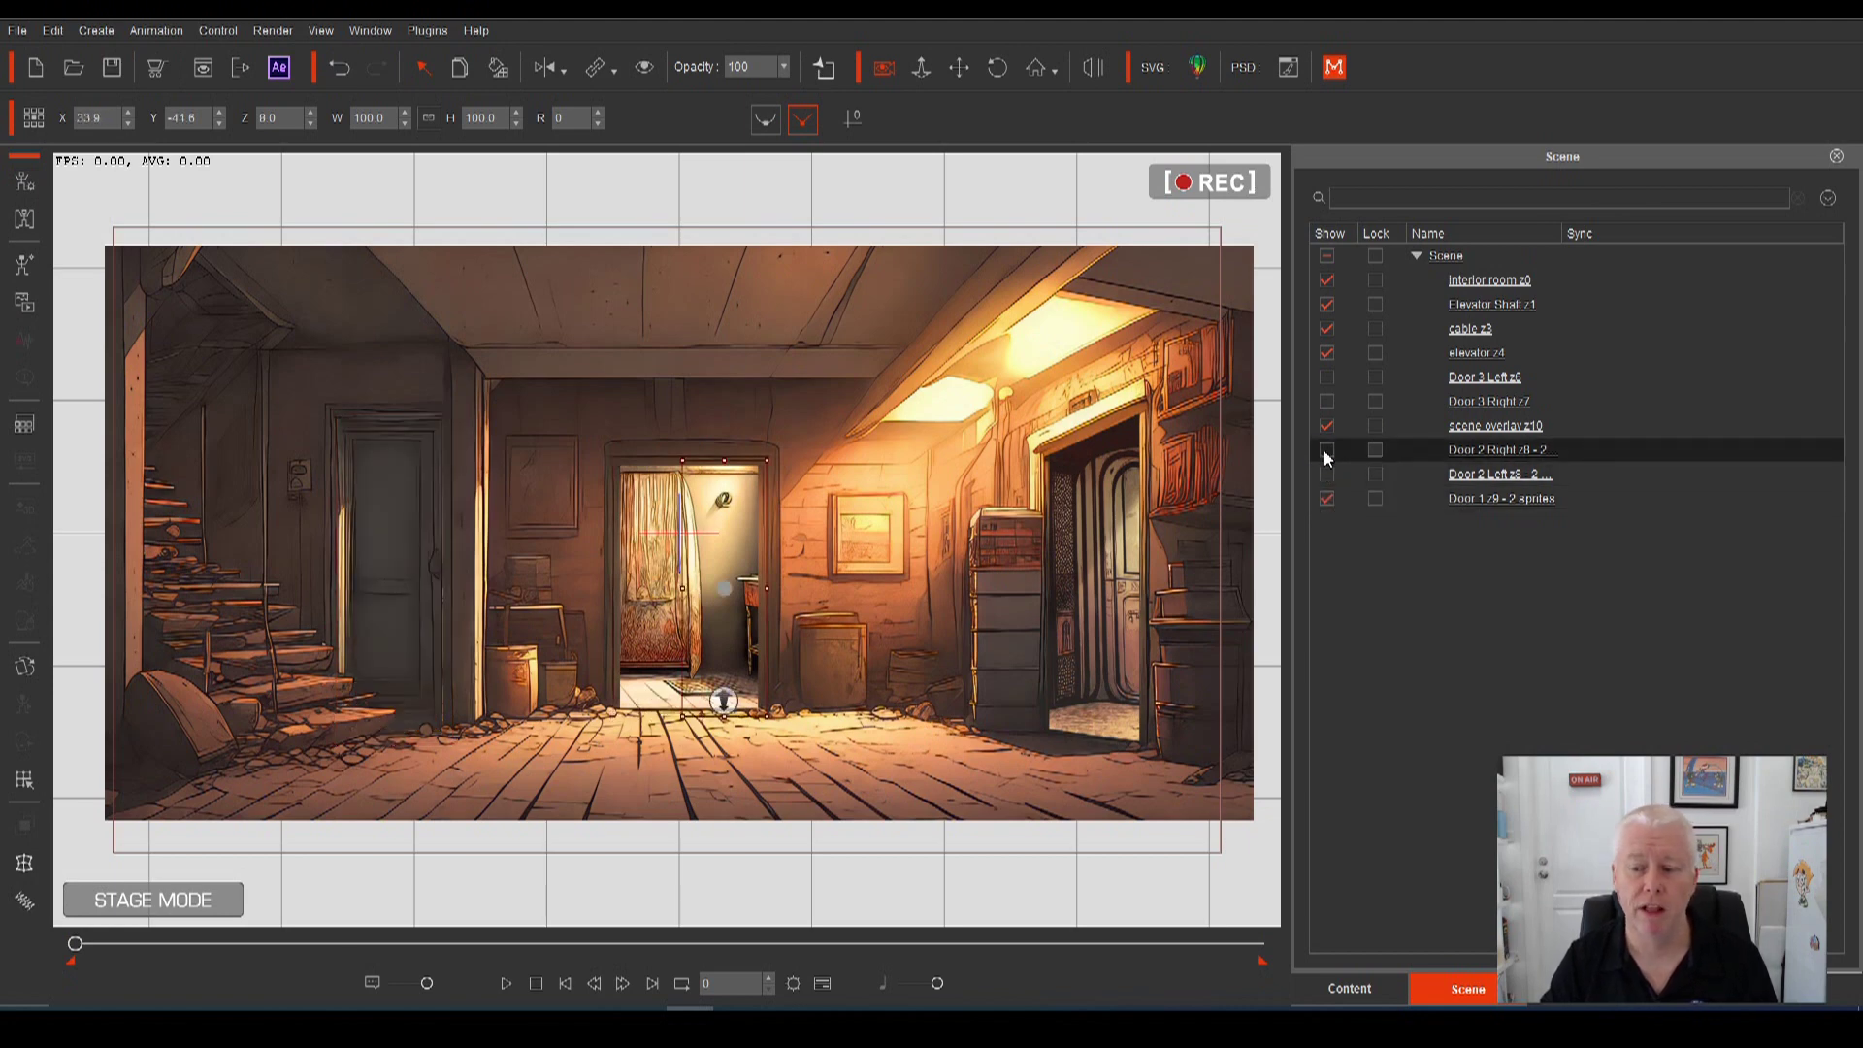
pyautogui.click(1328, 473)
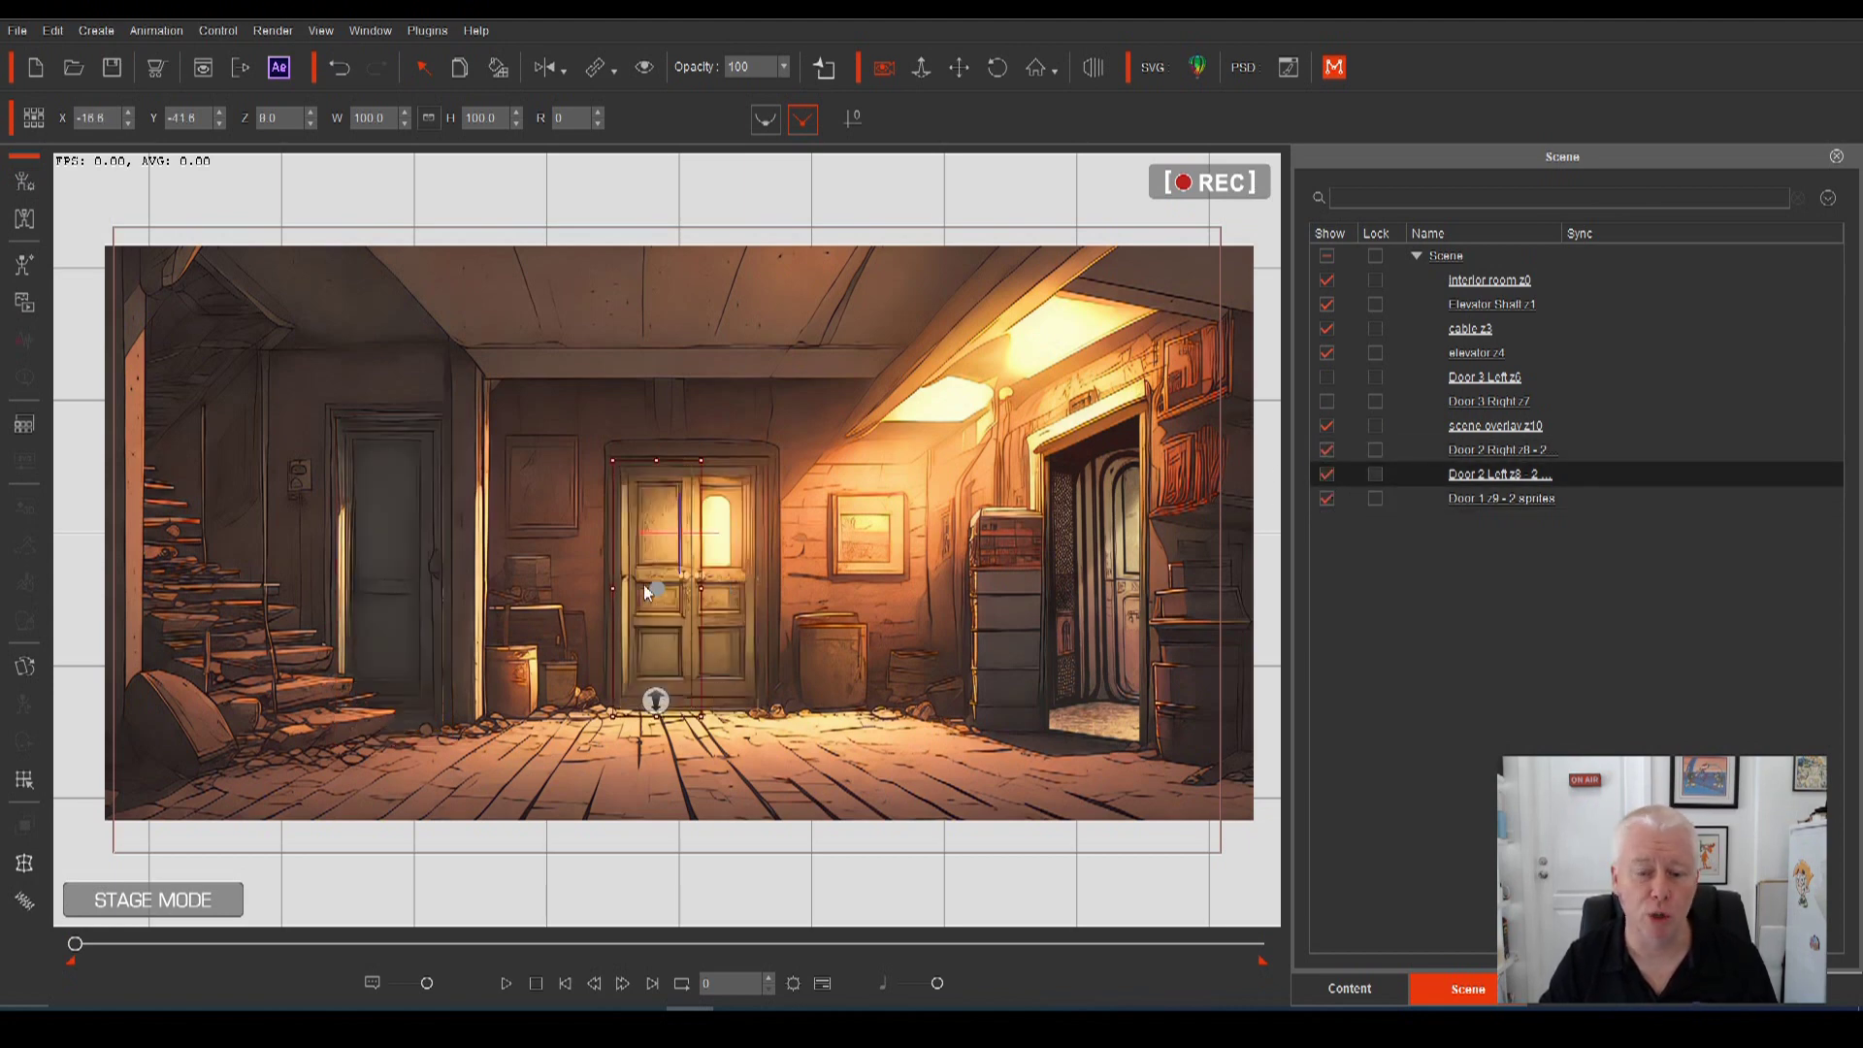
# Switch Door 2 Left between its Closed and Open sprites in the Sprite Editor, leaving the Open sprite applied.
pyautogui.click(23, 669)
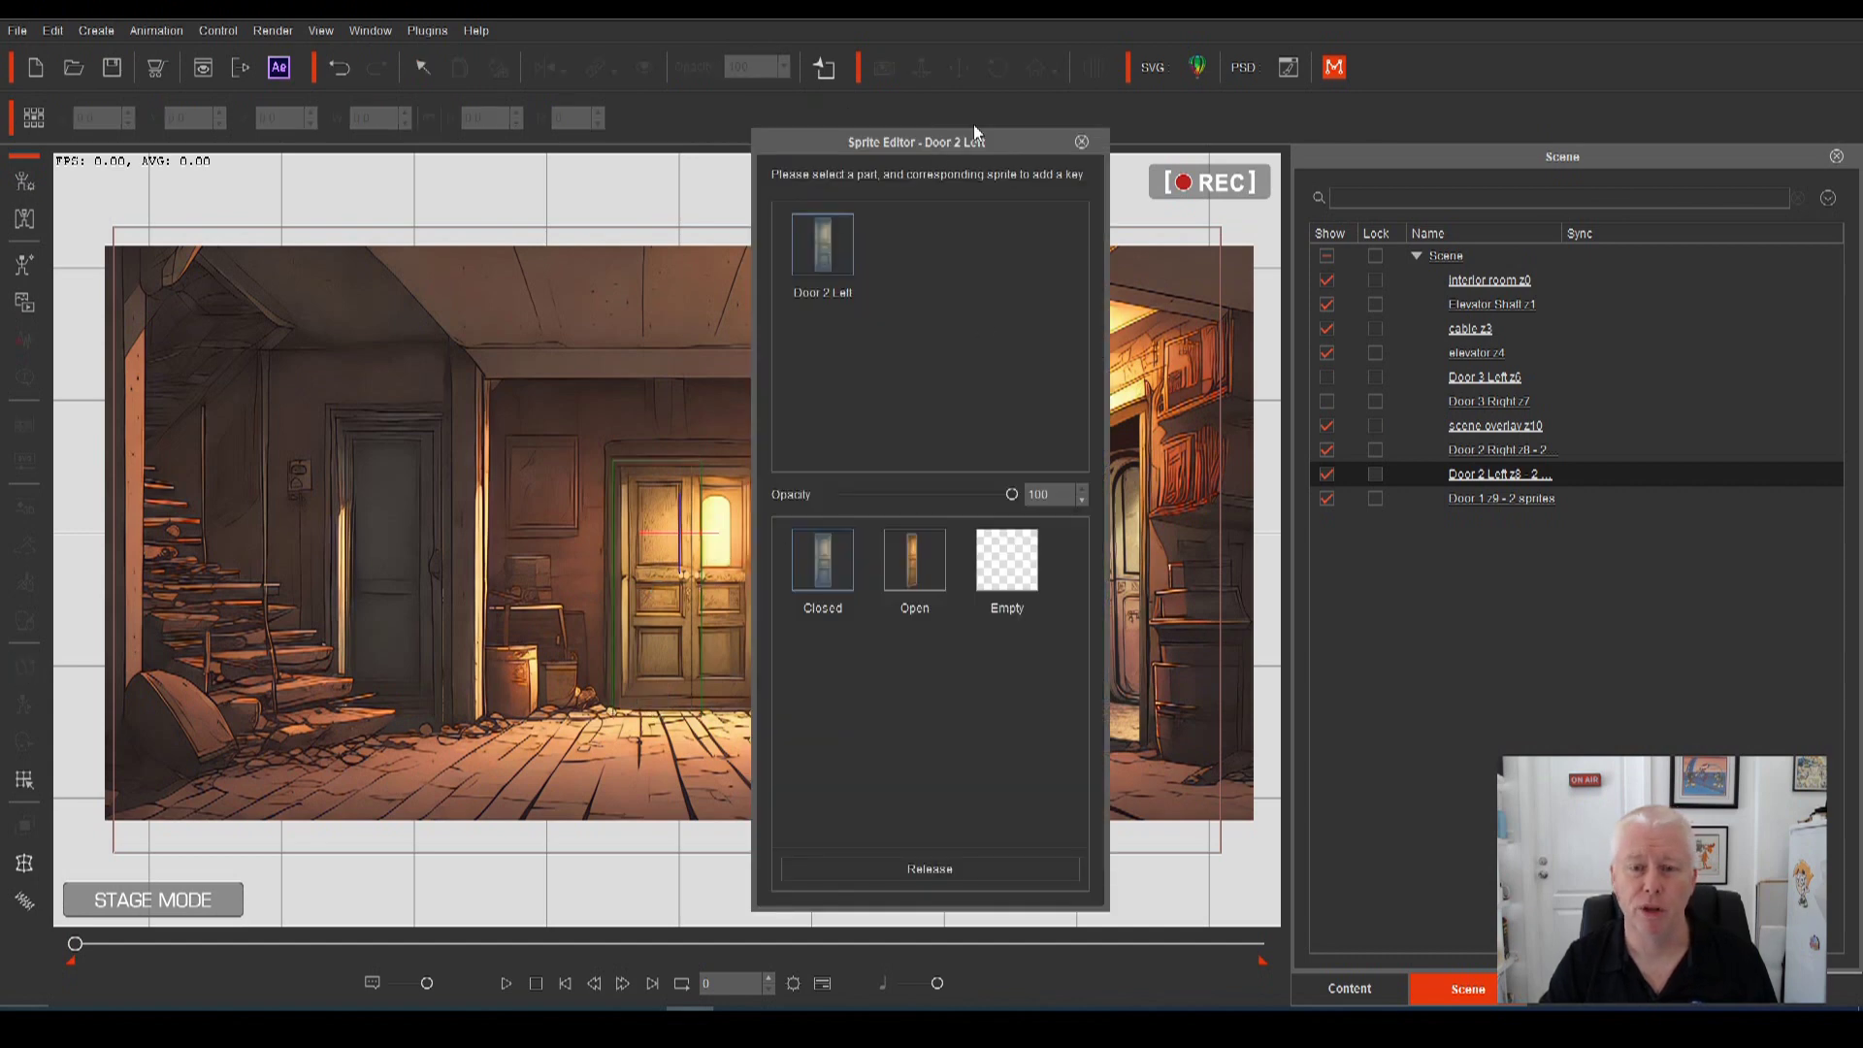
pyautogui.moveTo(935, 148); pyautogui.dragTo(1254, 27)
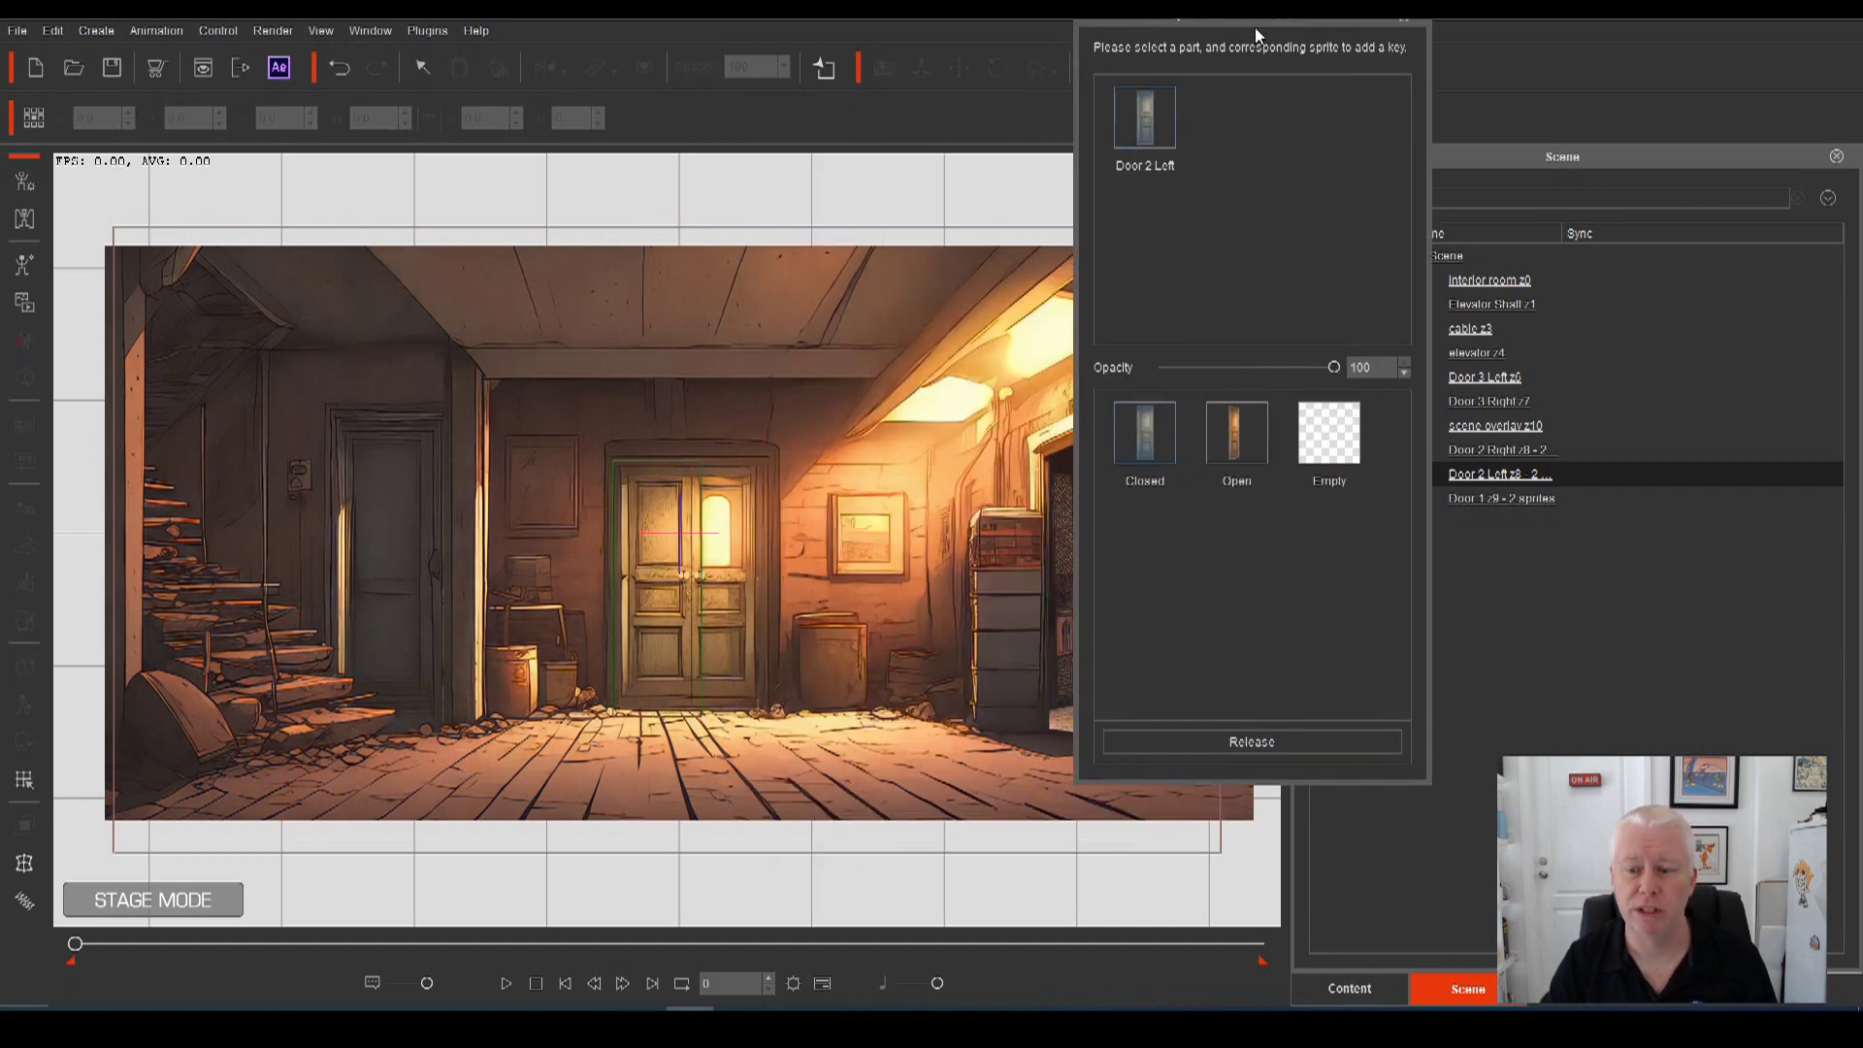
pyautogui.click(1250, 437)
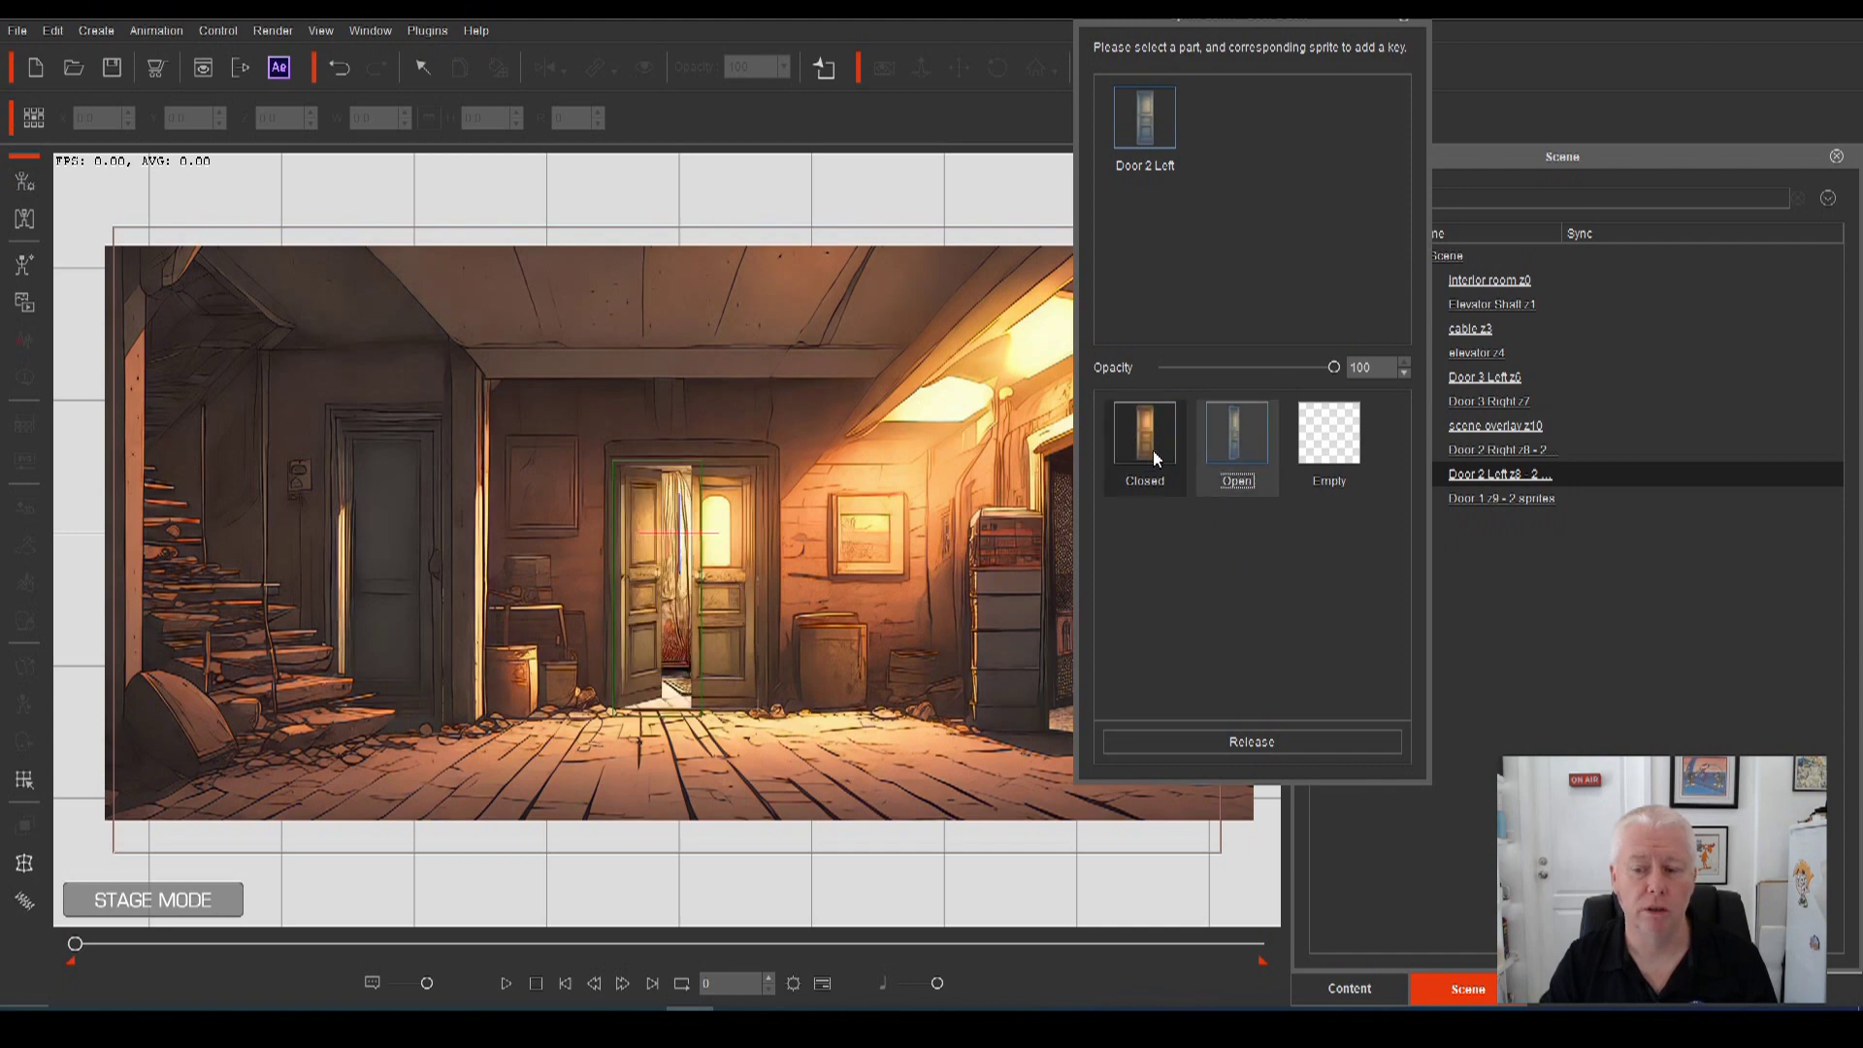
pyautogui.click(1143, 452)
pyautogui.click(1211, 440)
pyautogui.click(1155, 446)
pyautogui.click(1214, 445)
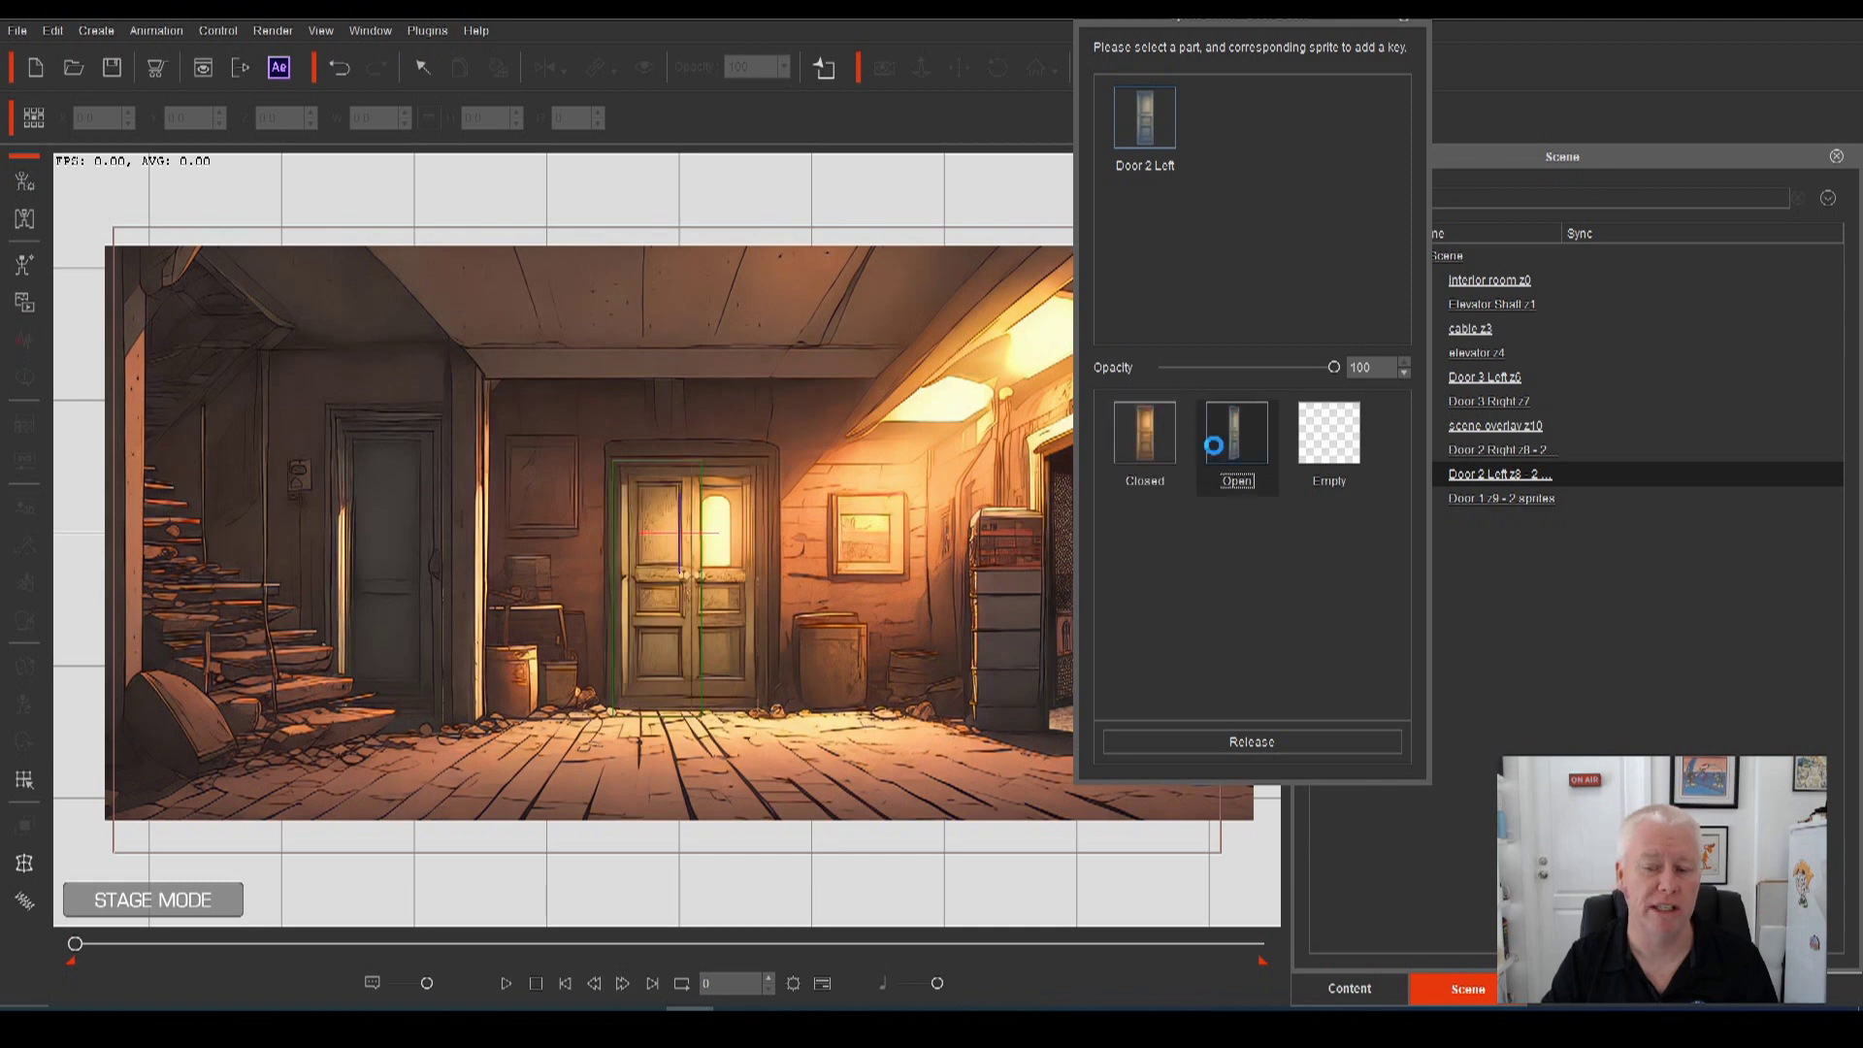
# Apply the Open sprite to Door 1 and close the Sprite Editor.
pyautogui.click(400, 532)
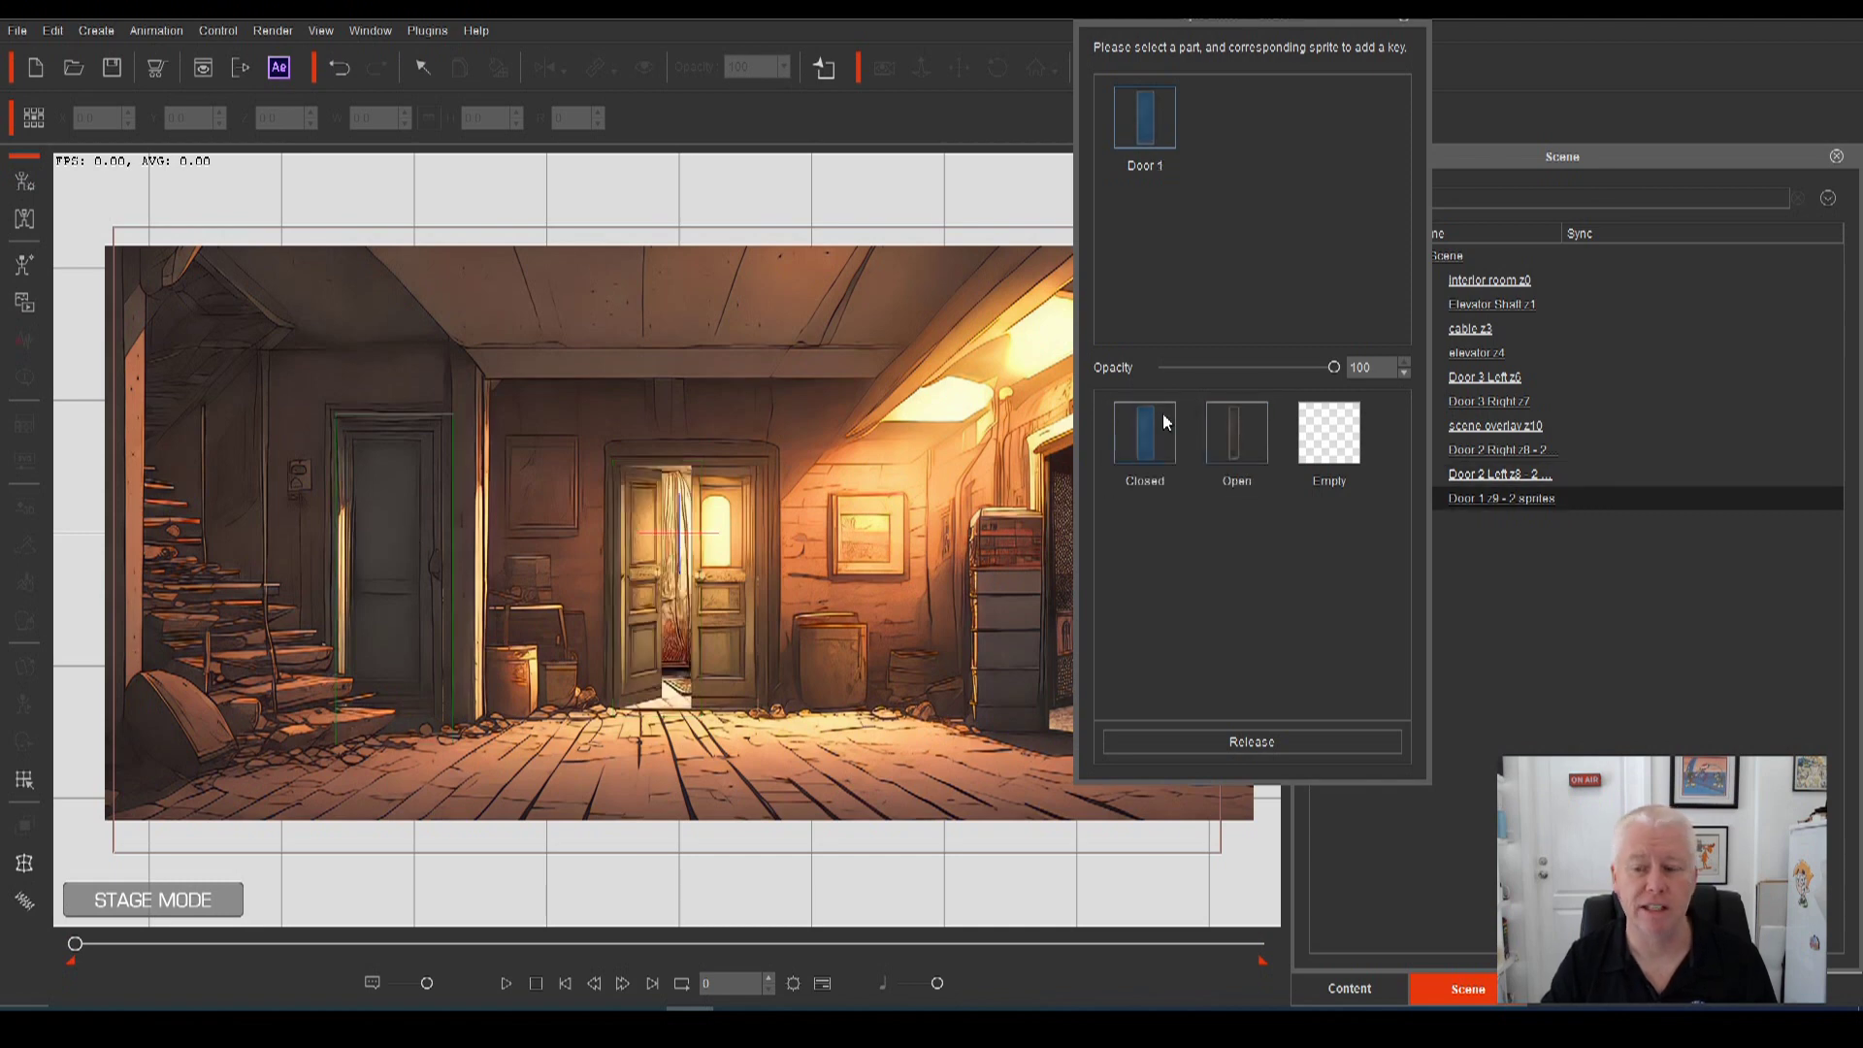
pyautogui.click(1230, 423)
pyautogui.click(1406, 19)
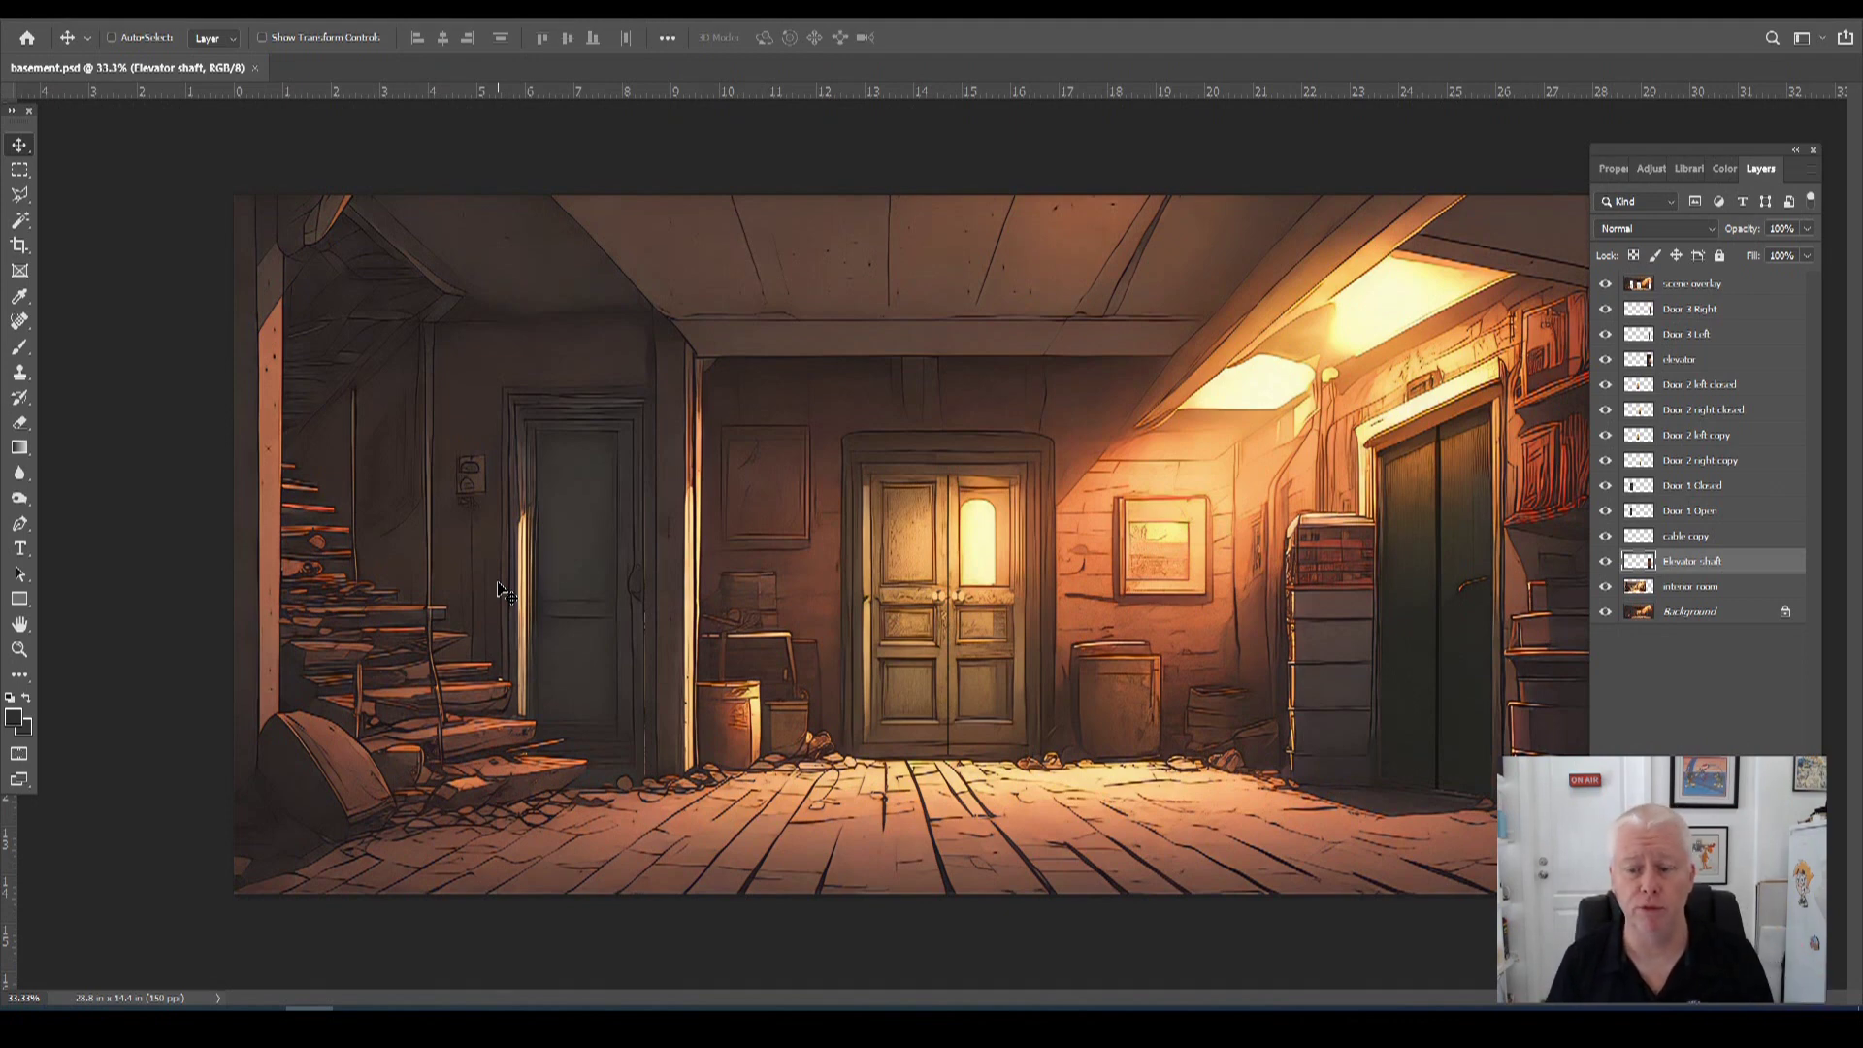
# In Photoshop, open ssc-bp barrel.png from the PNGs folder under 8 Basement Props > Files to Sell.
pyautogui.click(58, 20)
pyautogui.click(58, 44)
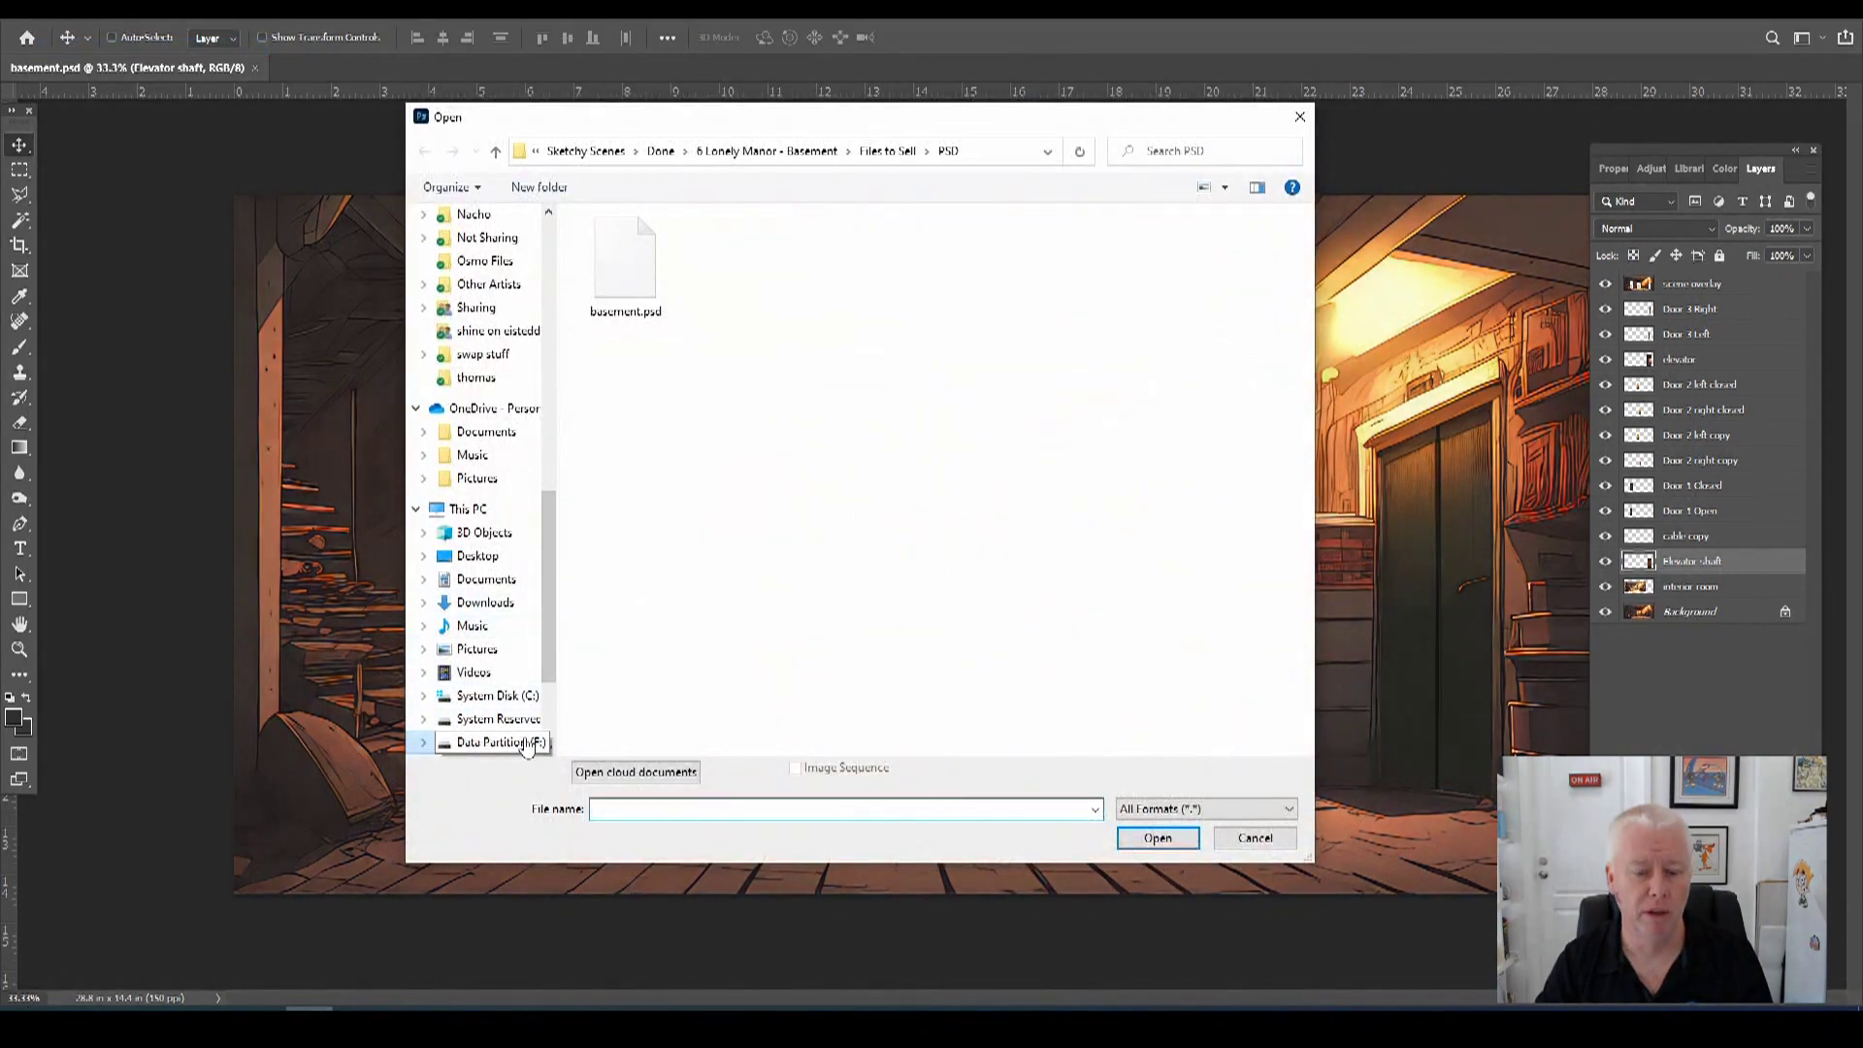
pyautogui.click(495, 152)
pyautogui.click(496, 152)
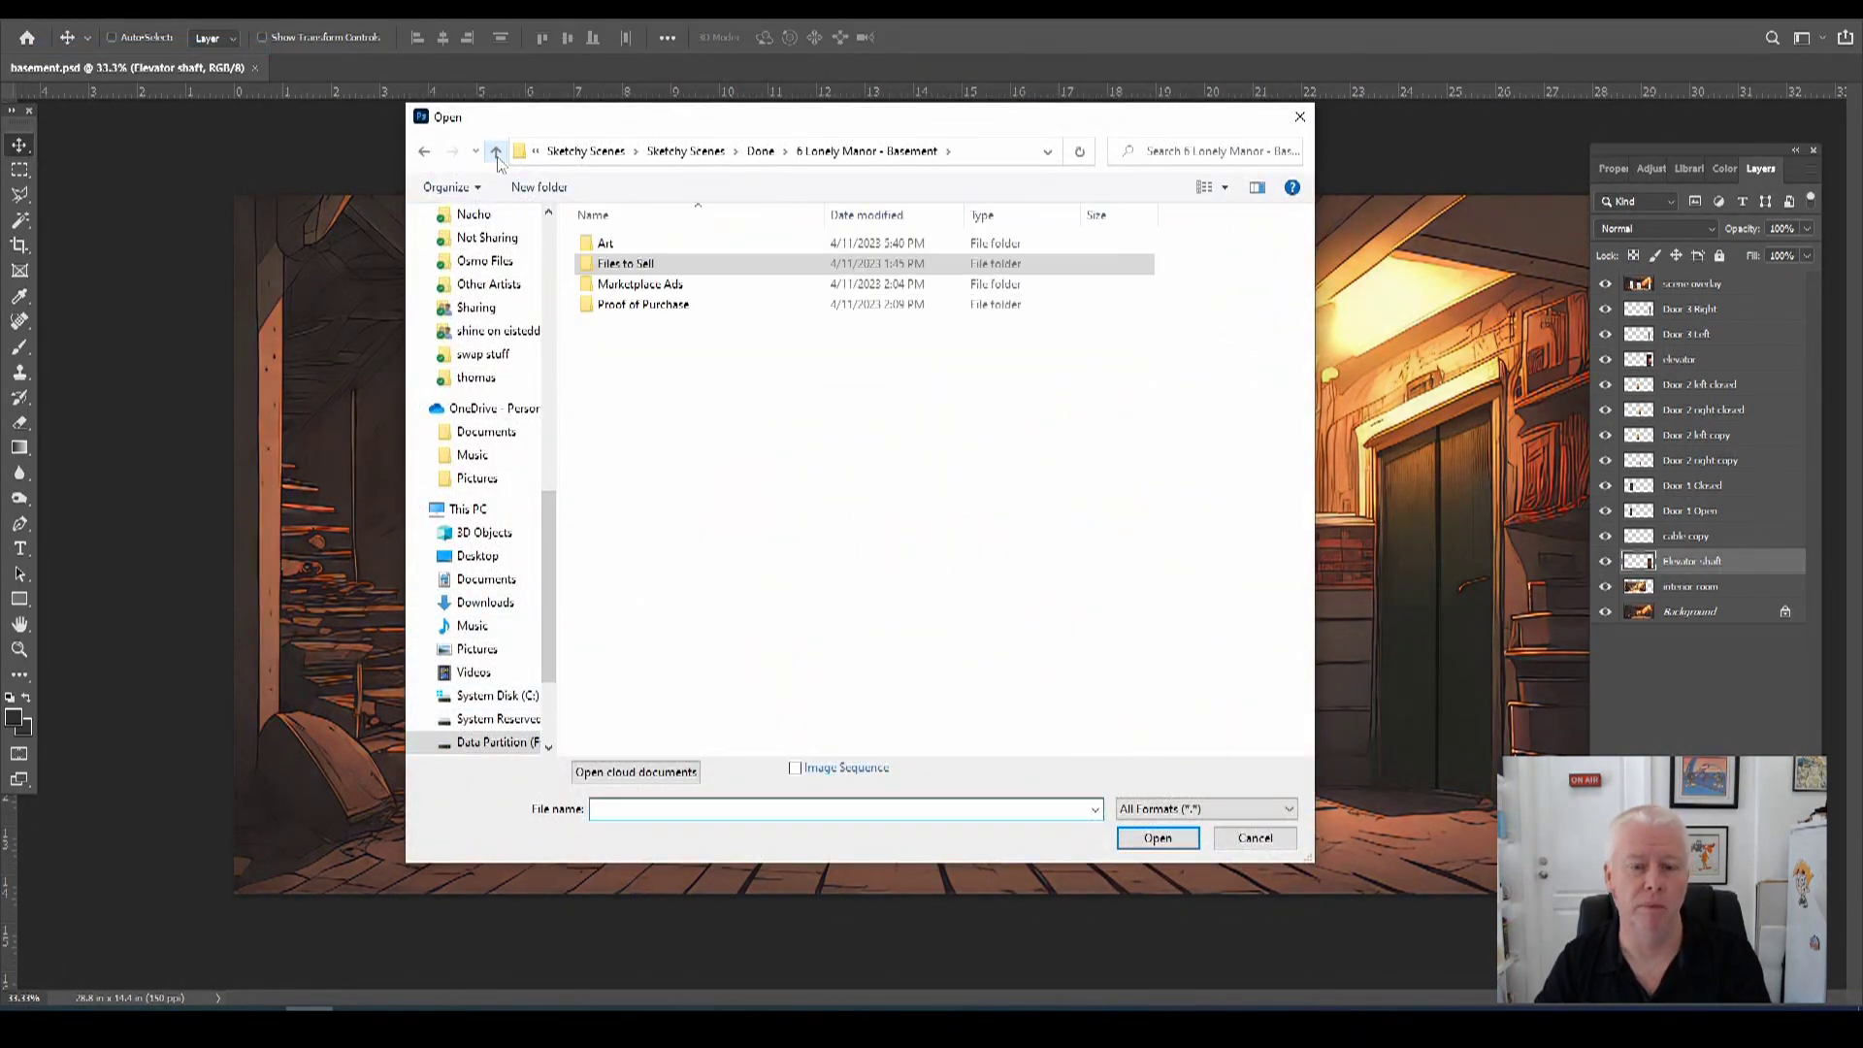
pyautogui.click(496, 152)
pyautogui.doubleClick(626, 385)
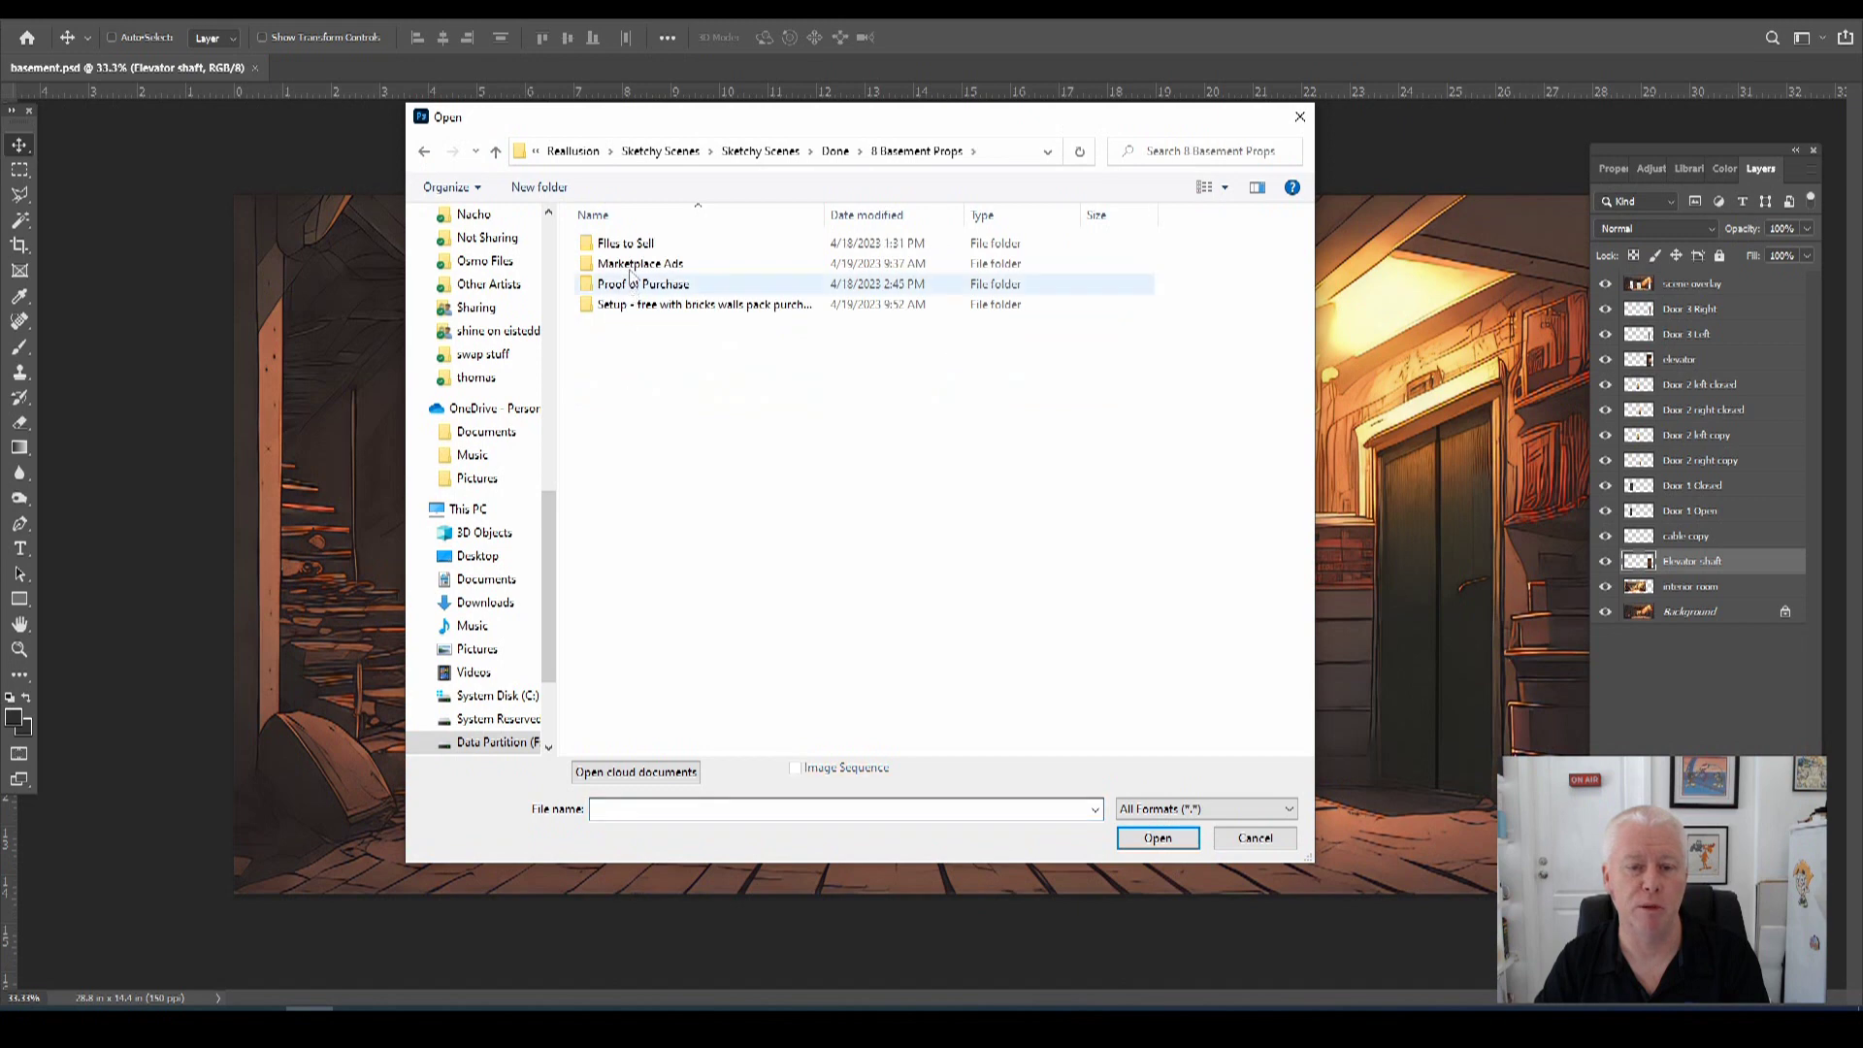
pyautogui.doubleClick(629, 244)
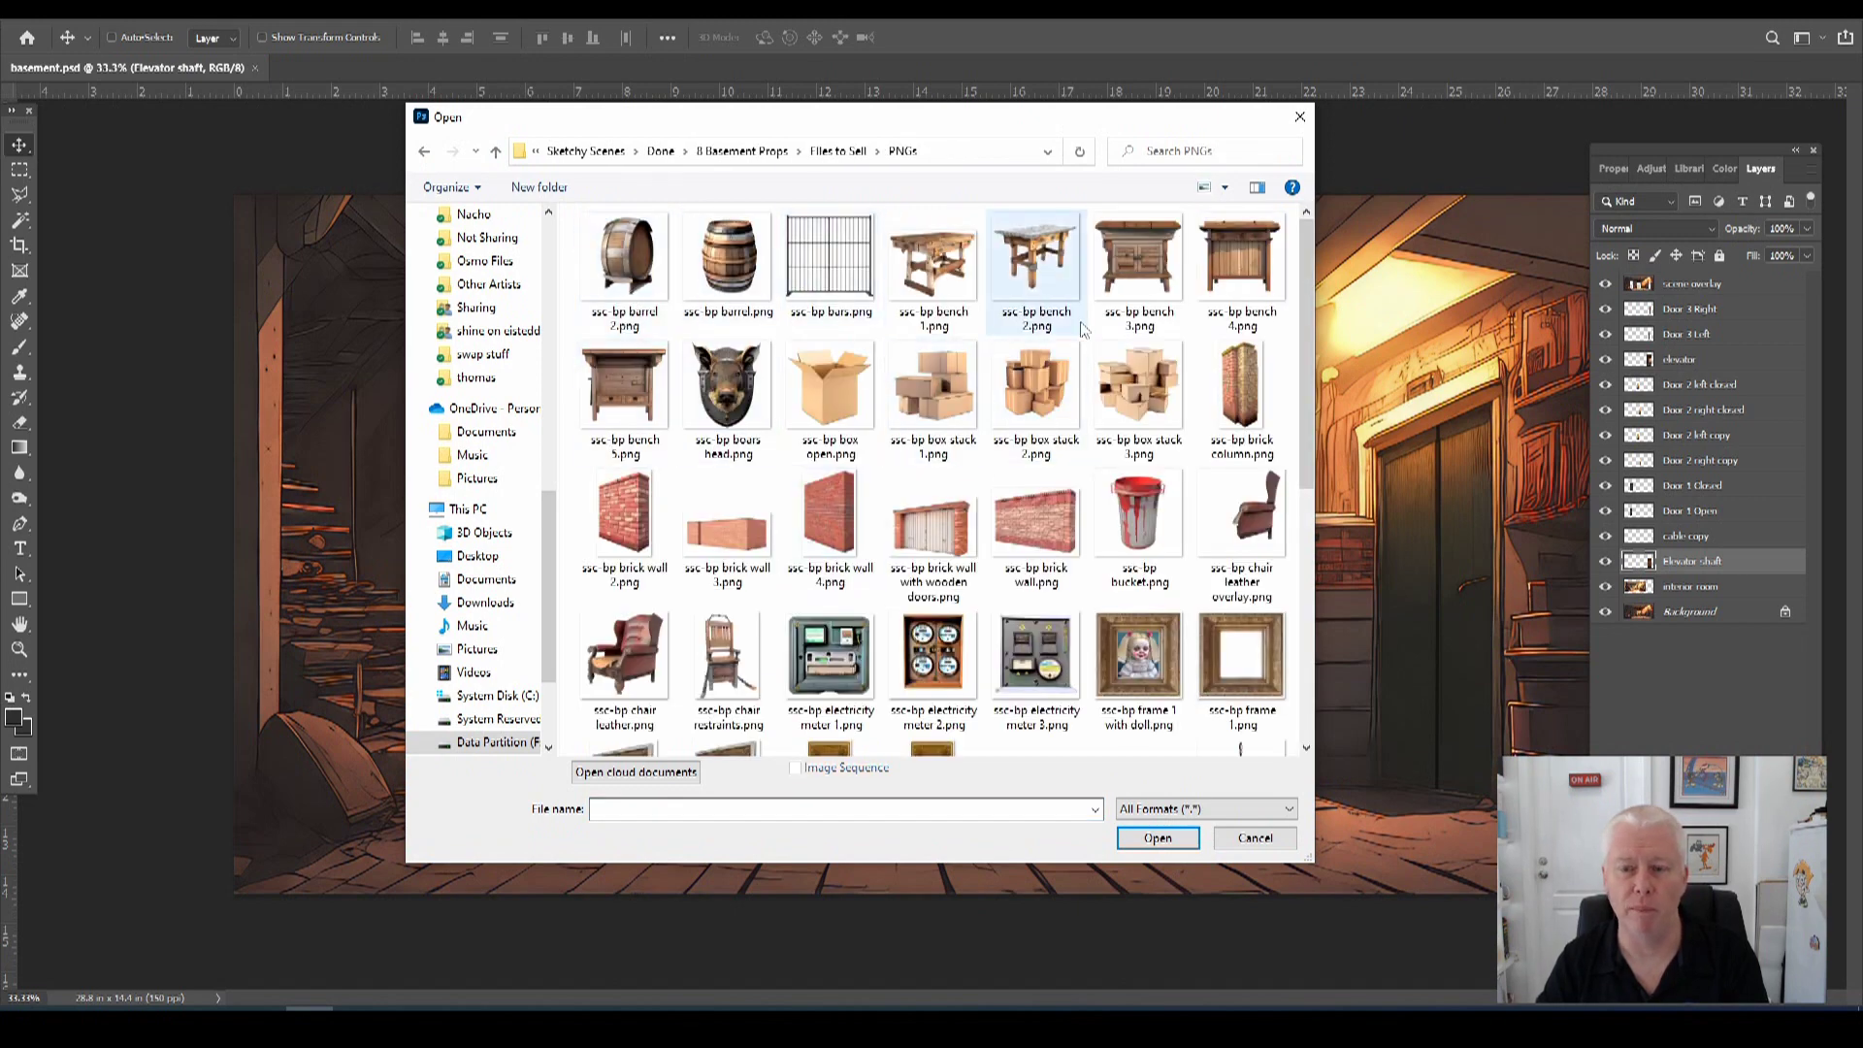
pyautogui.click(734, 273)
pyautogui.click(1158, 838)
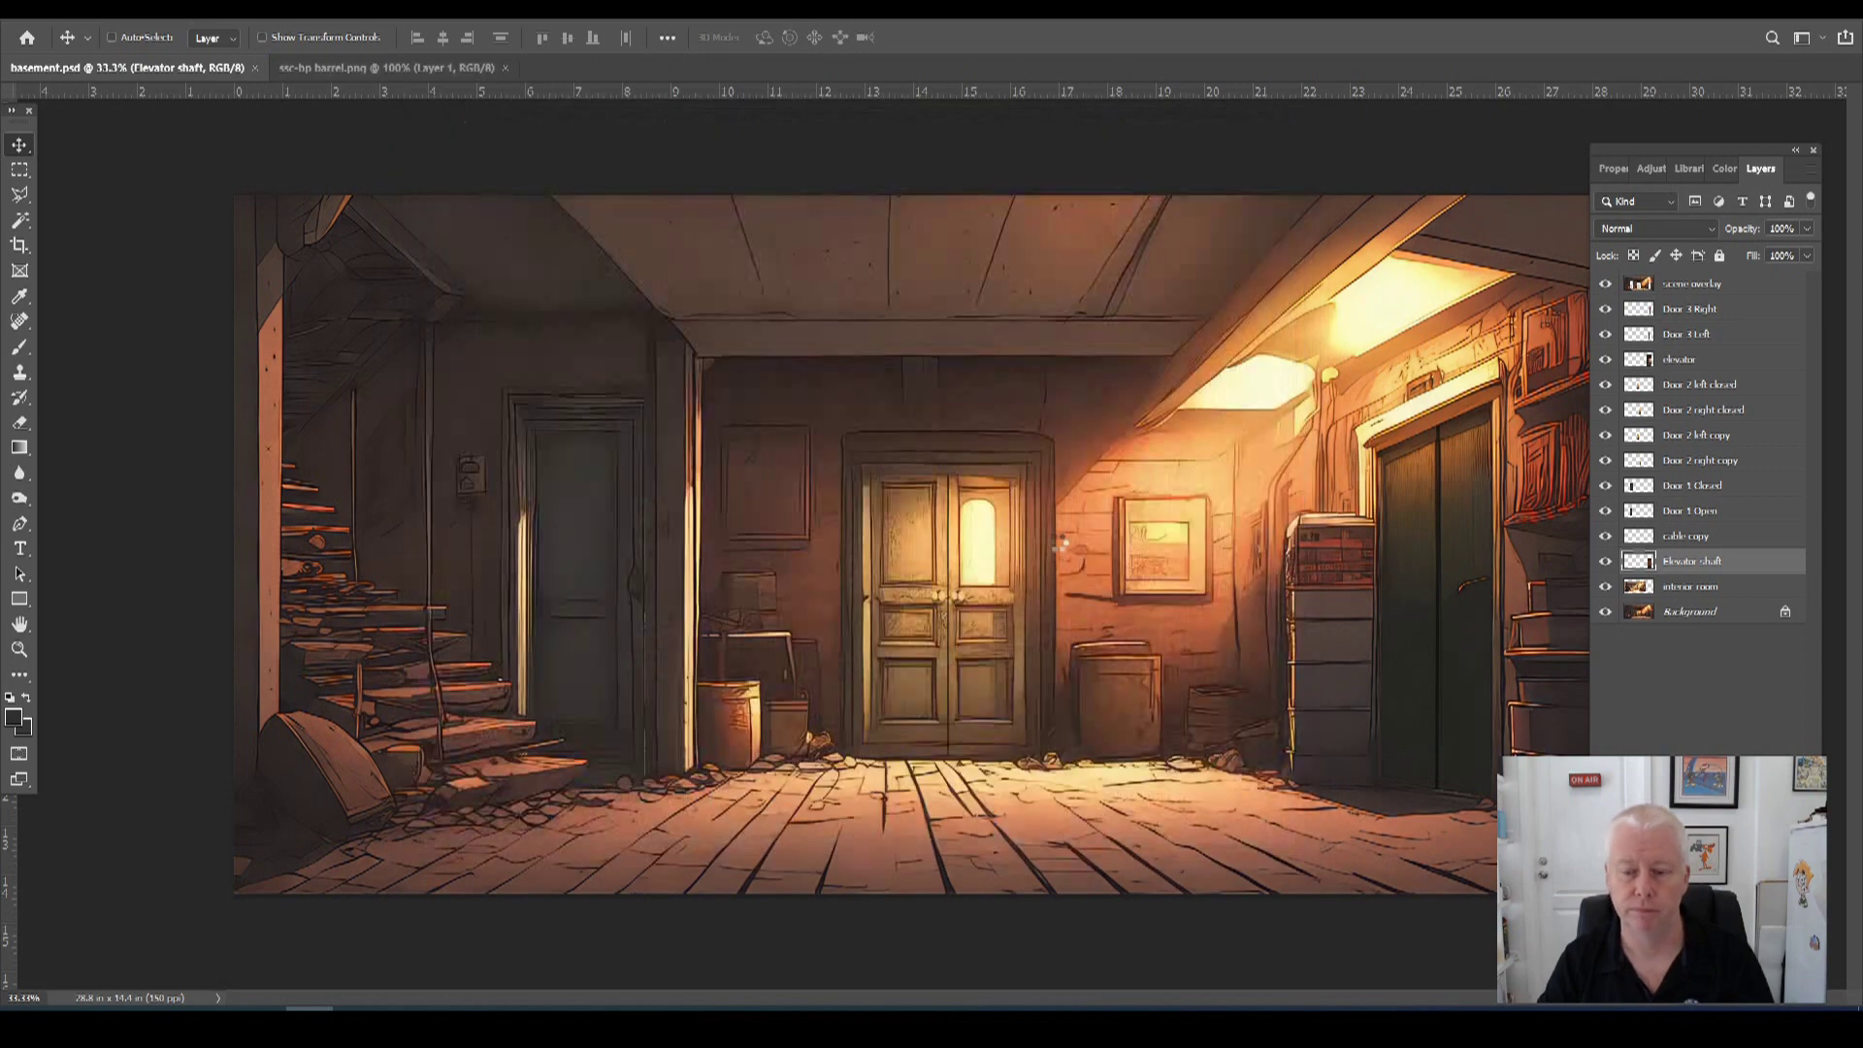
# Copy the entire barrel image and close its document.
pyautogui.click(243, 12)
pyautogui.click(233, 28)
pyautogui.click(73, 11)
pyautogui.click(92, 142)
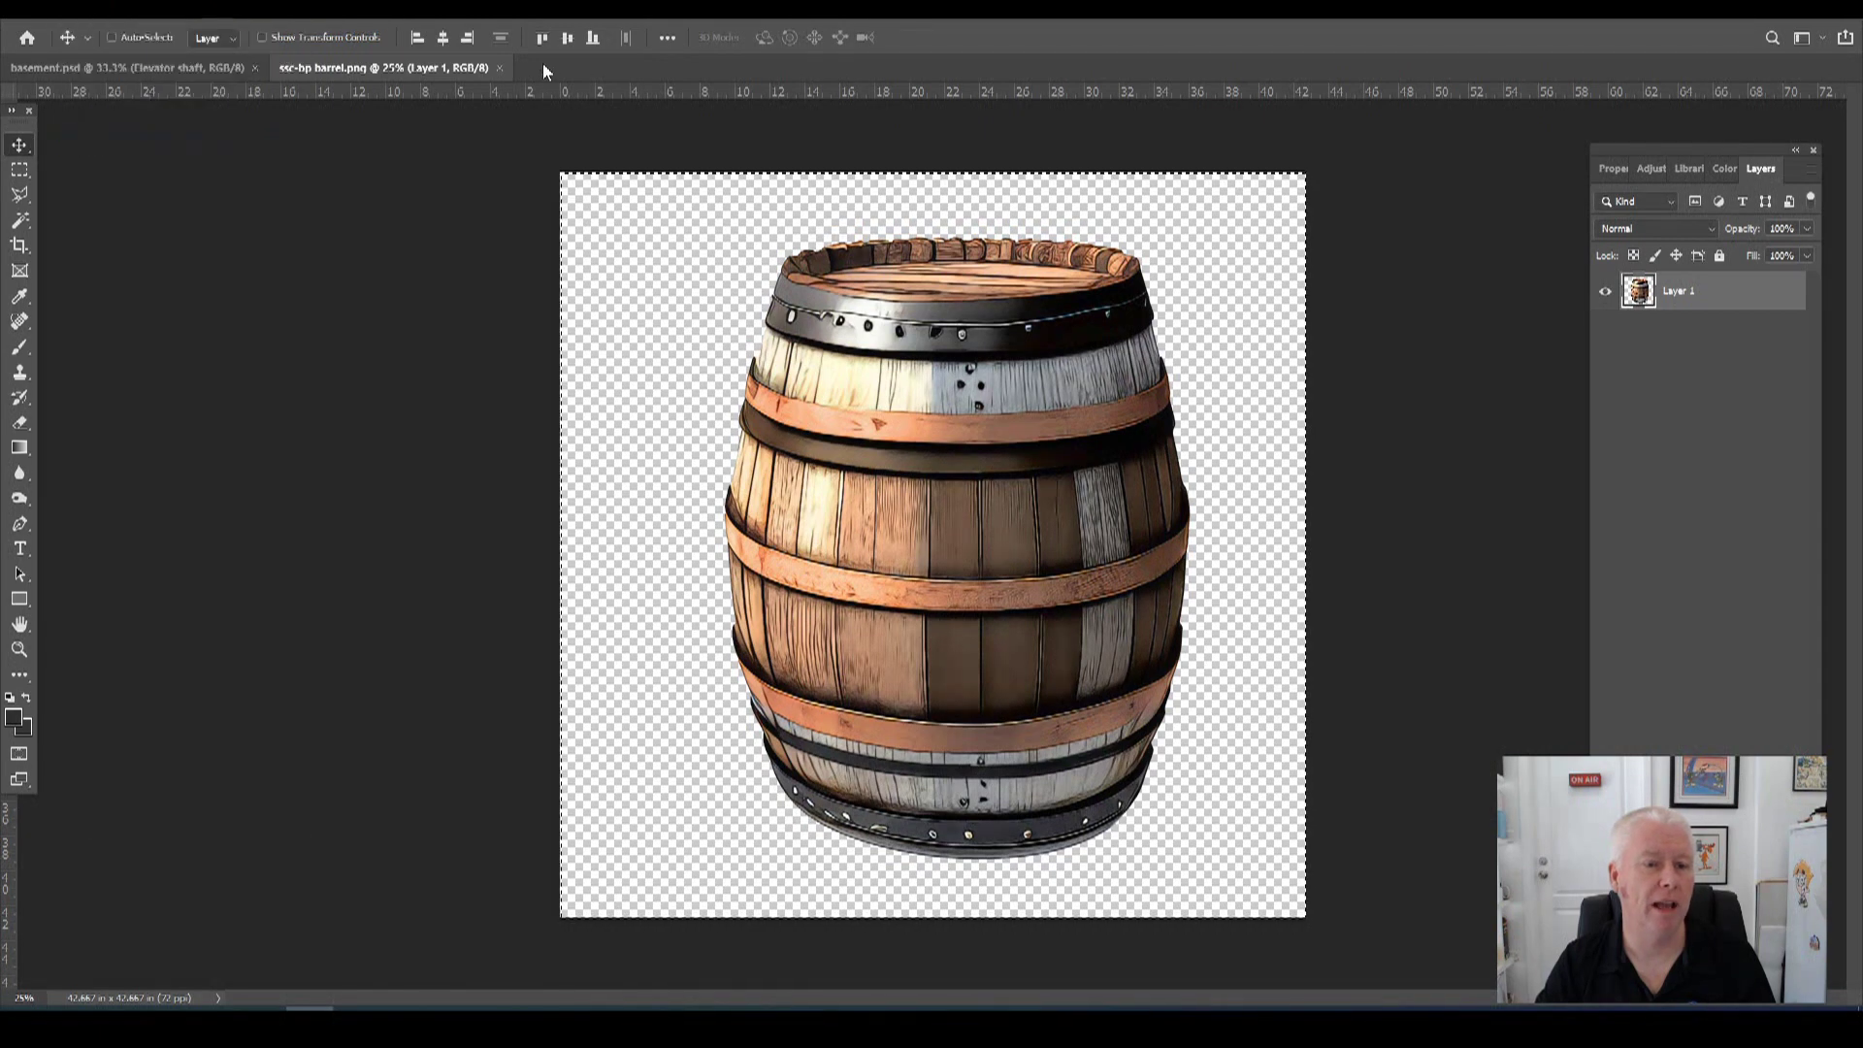
pyautogui.click(498, 66)
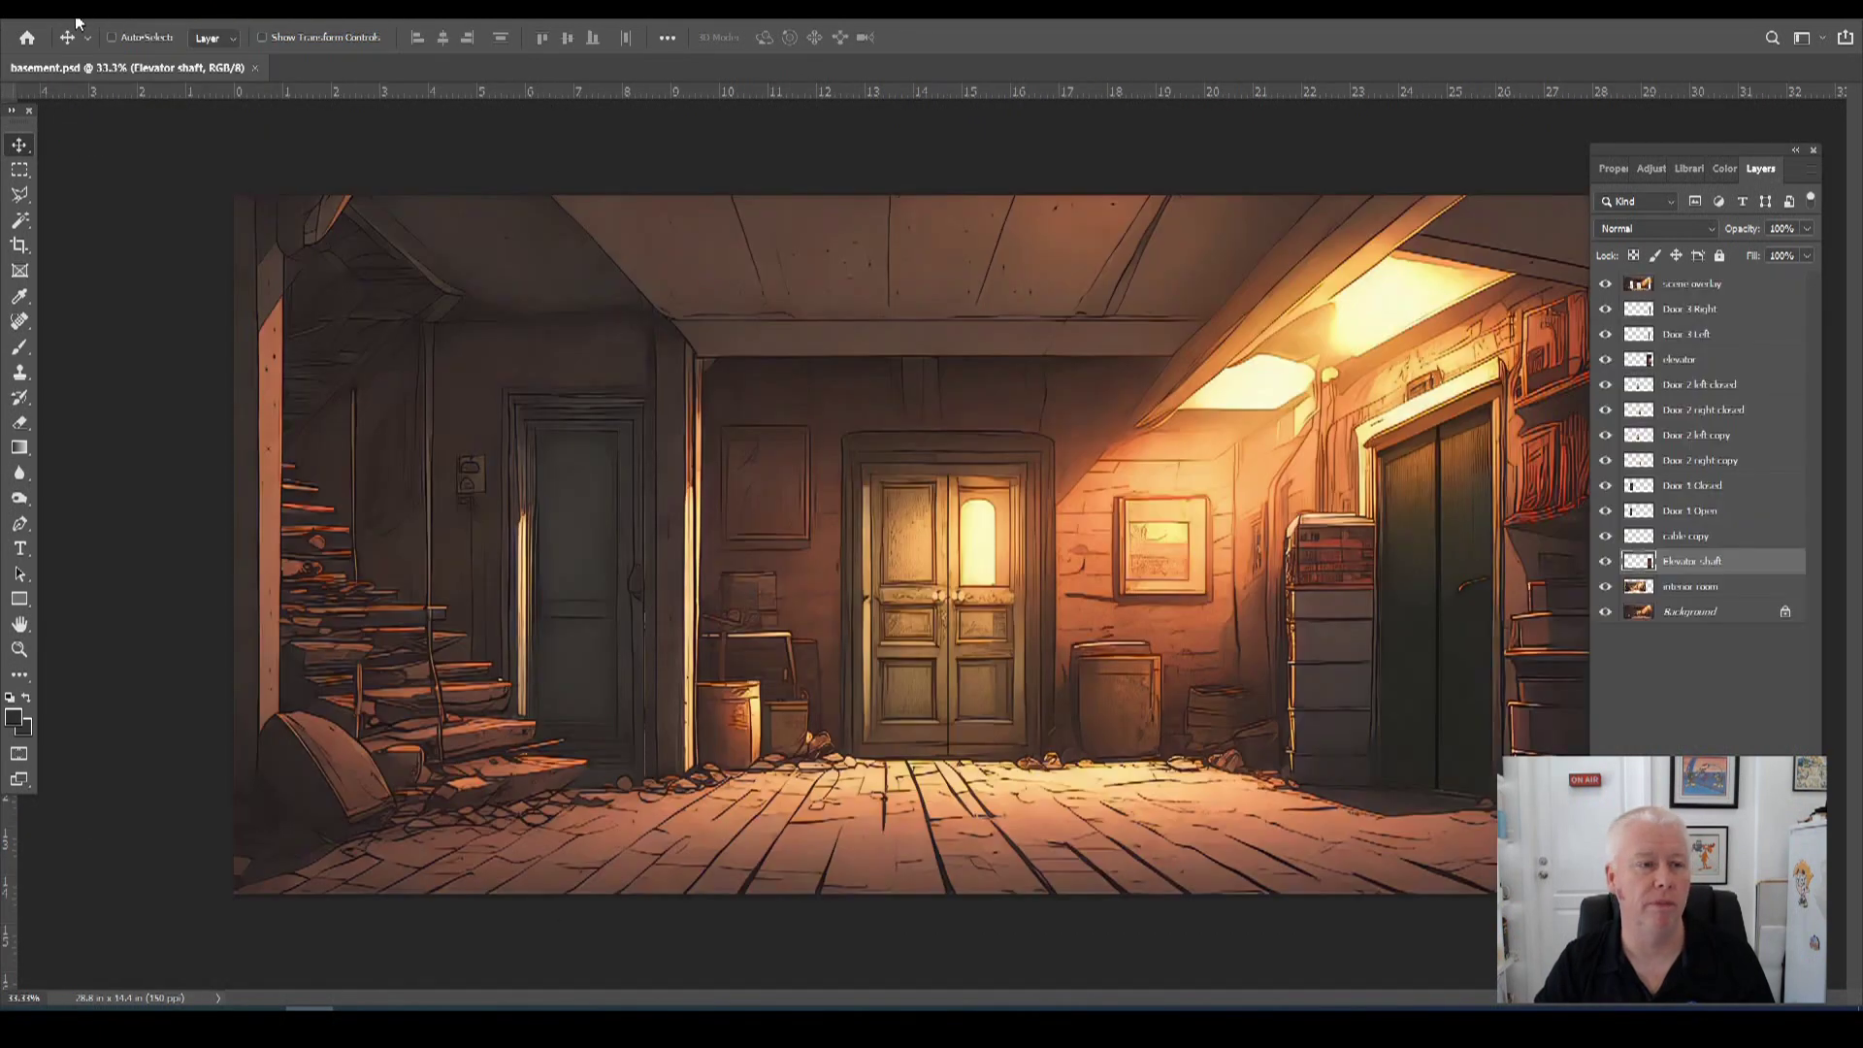
# Paste the barrel into basement.psd above the scene overlay layer.
pyautogui.click(76, 17)
pyautogui.click(1655, 287)
pyautogui.click(76, 11)
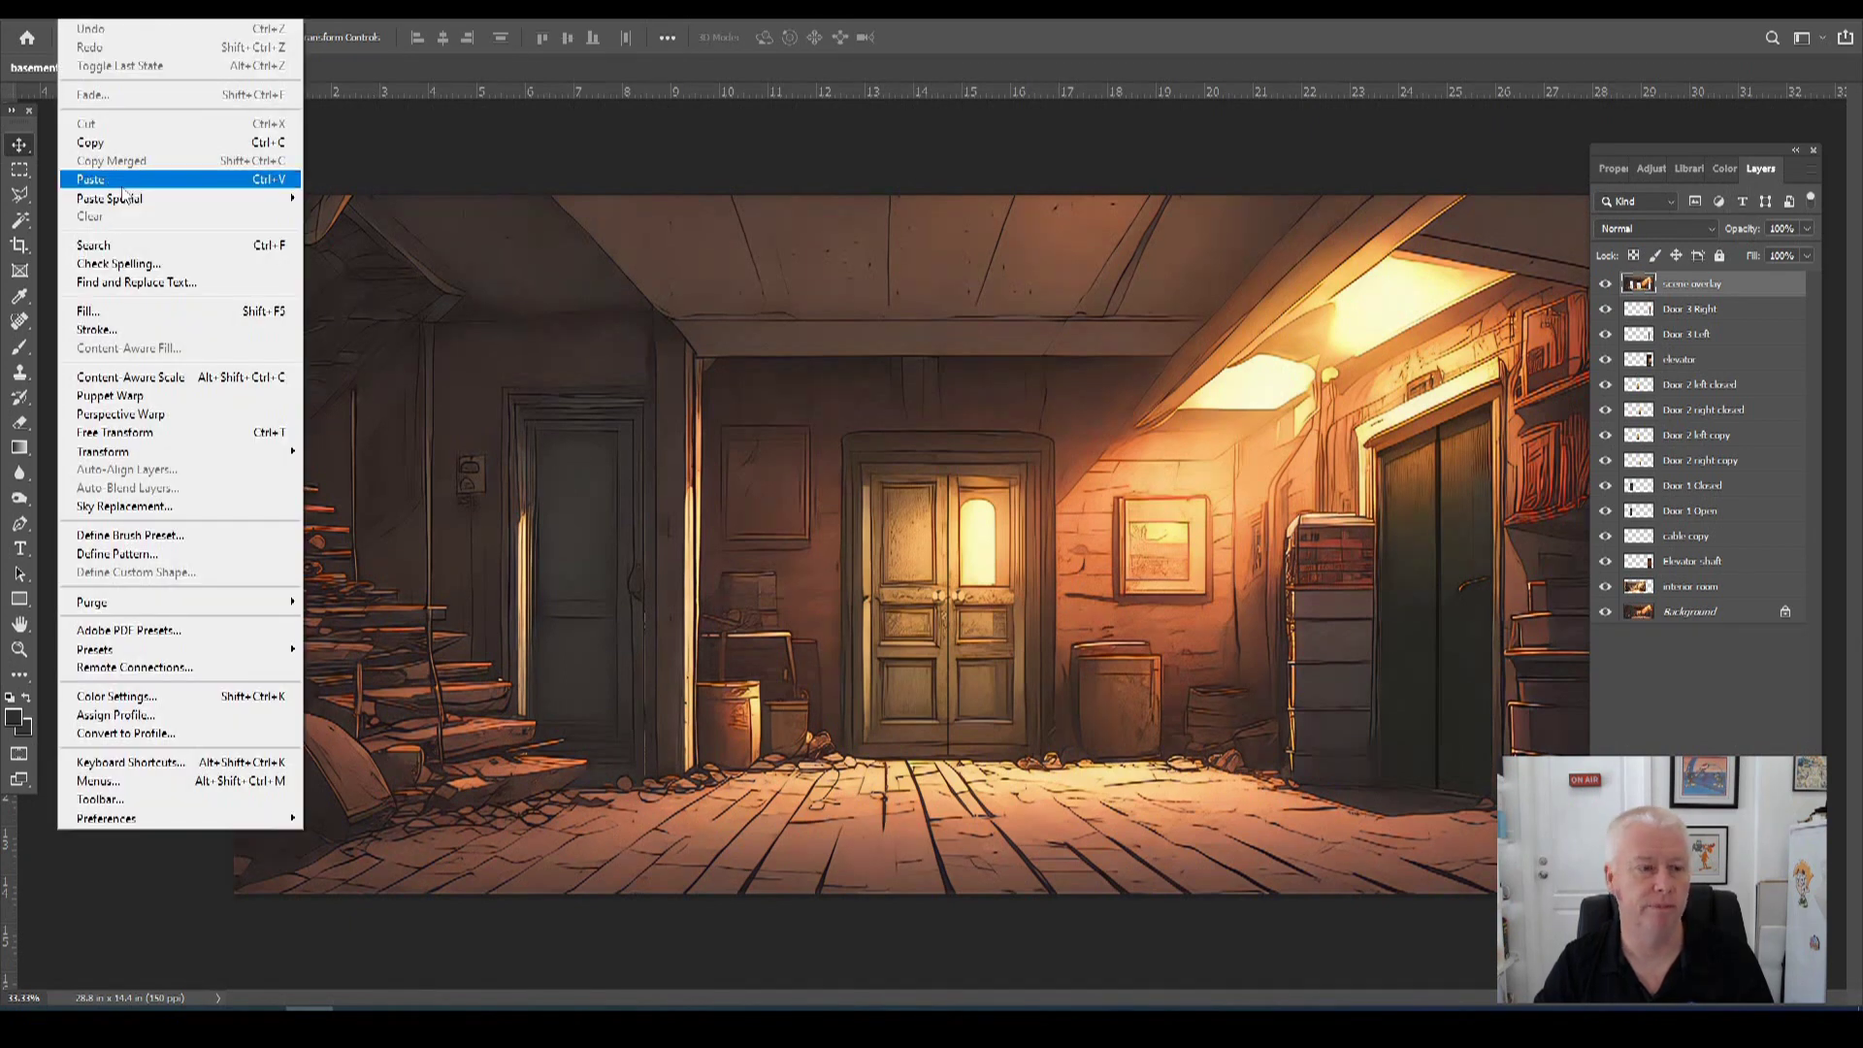
pyautogui.click(112, 178)
# Scale the pasted barrel down and place it on the floor in front of the stairs.
pyautogui.click(76, 12)
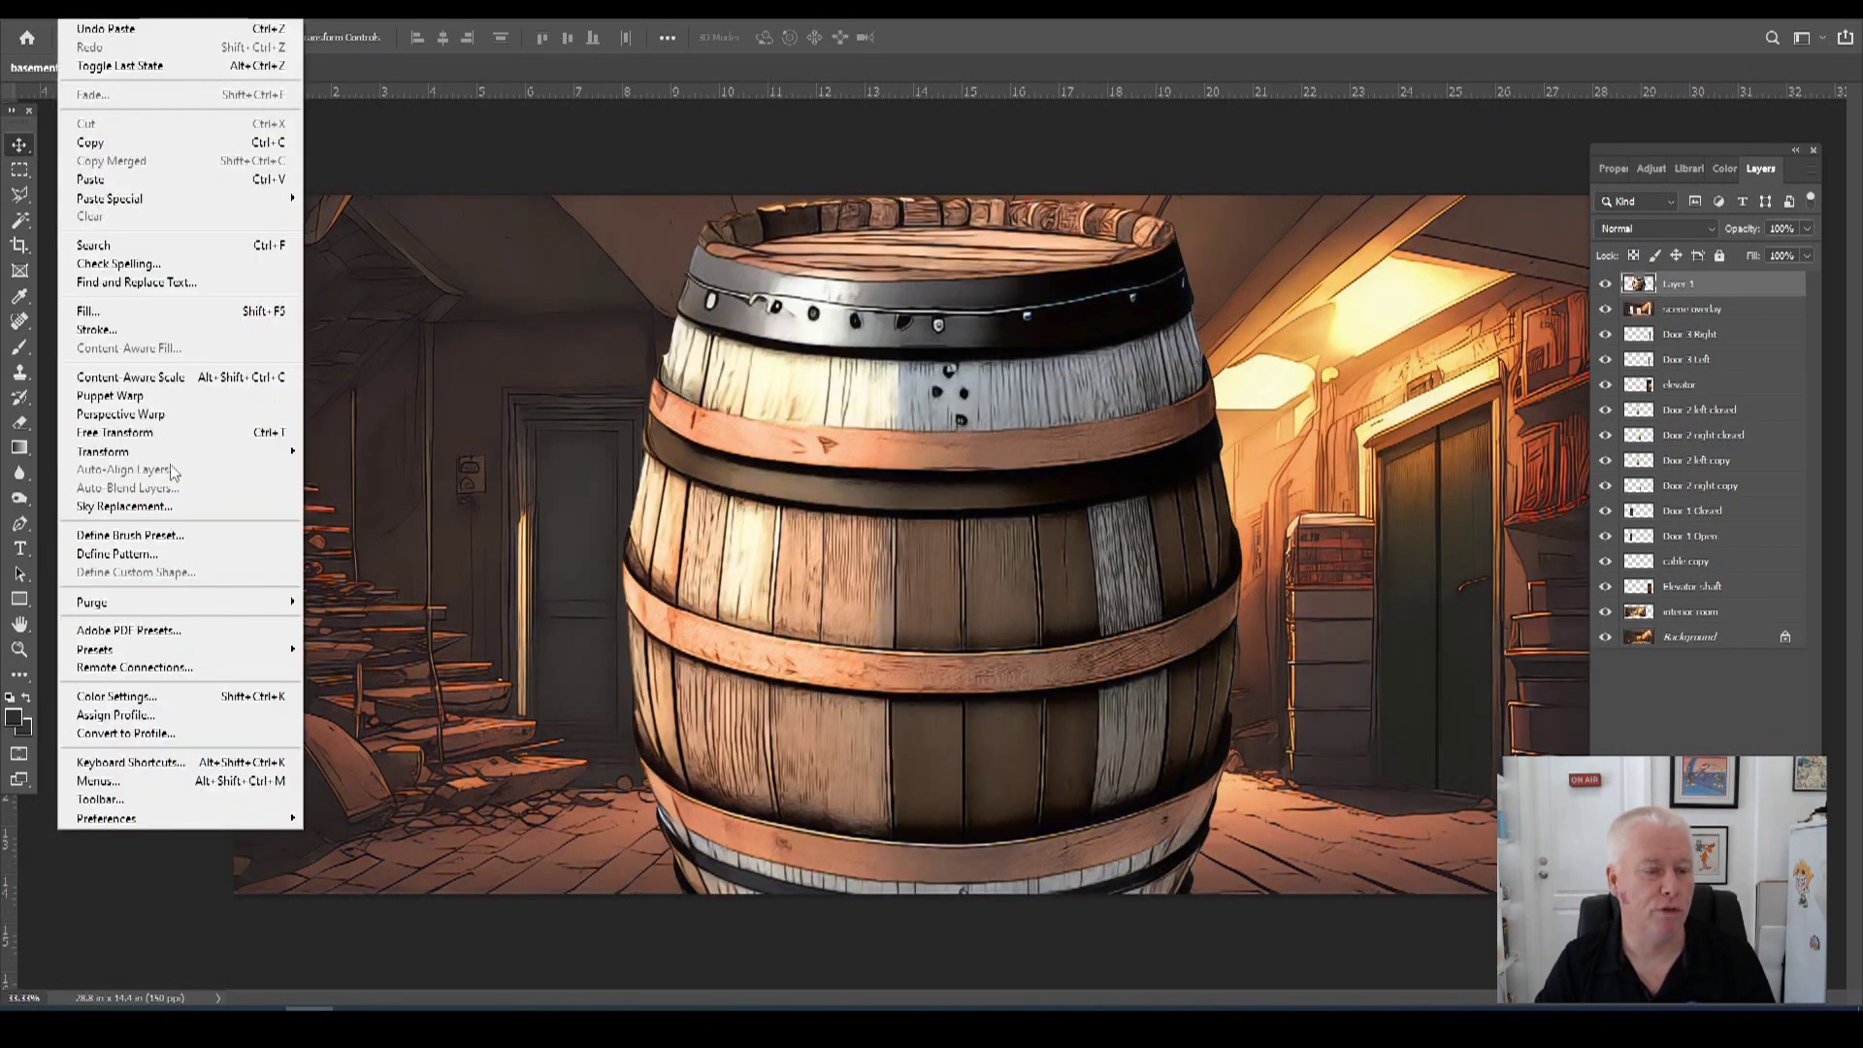
pyautogui.moveTo(175, 452)
pyautogui.click(330, 483)
pyautogui.moveTo(1245, 195); pyautogui.dragTo(952, 836)
pyautogui.moveTo(756, 856); pyautogui.dragTo(553, 682)
pyautogui.moveTo(596, 619); pyautogui.dragTo(464, 728)
pyautogui.press('Return')
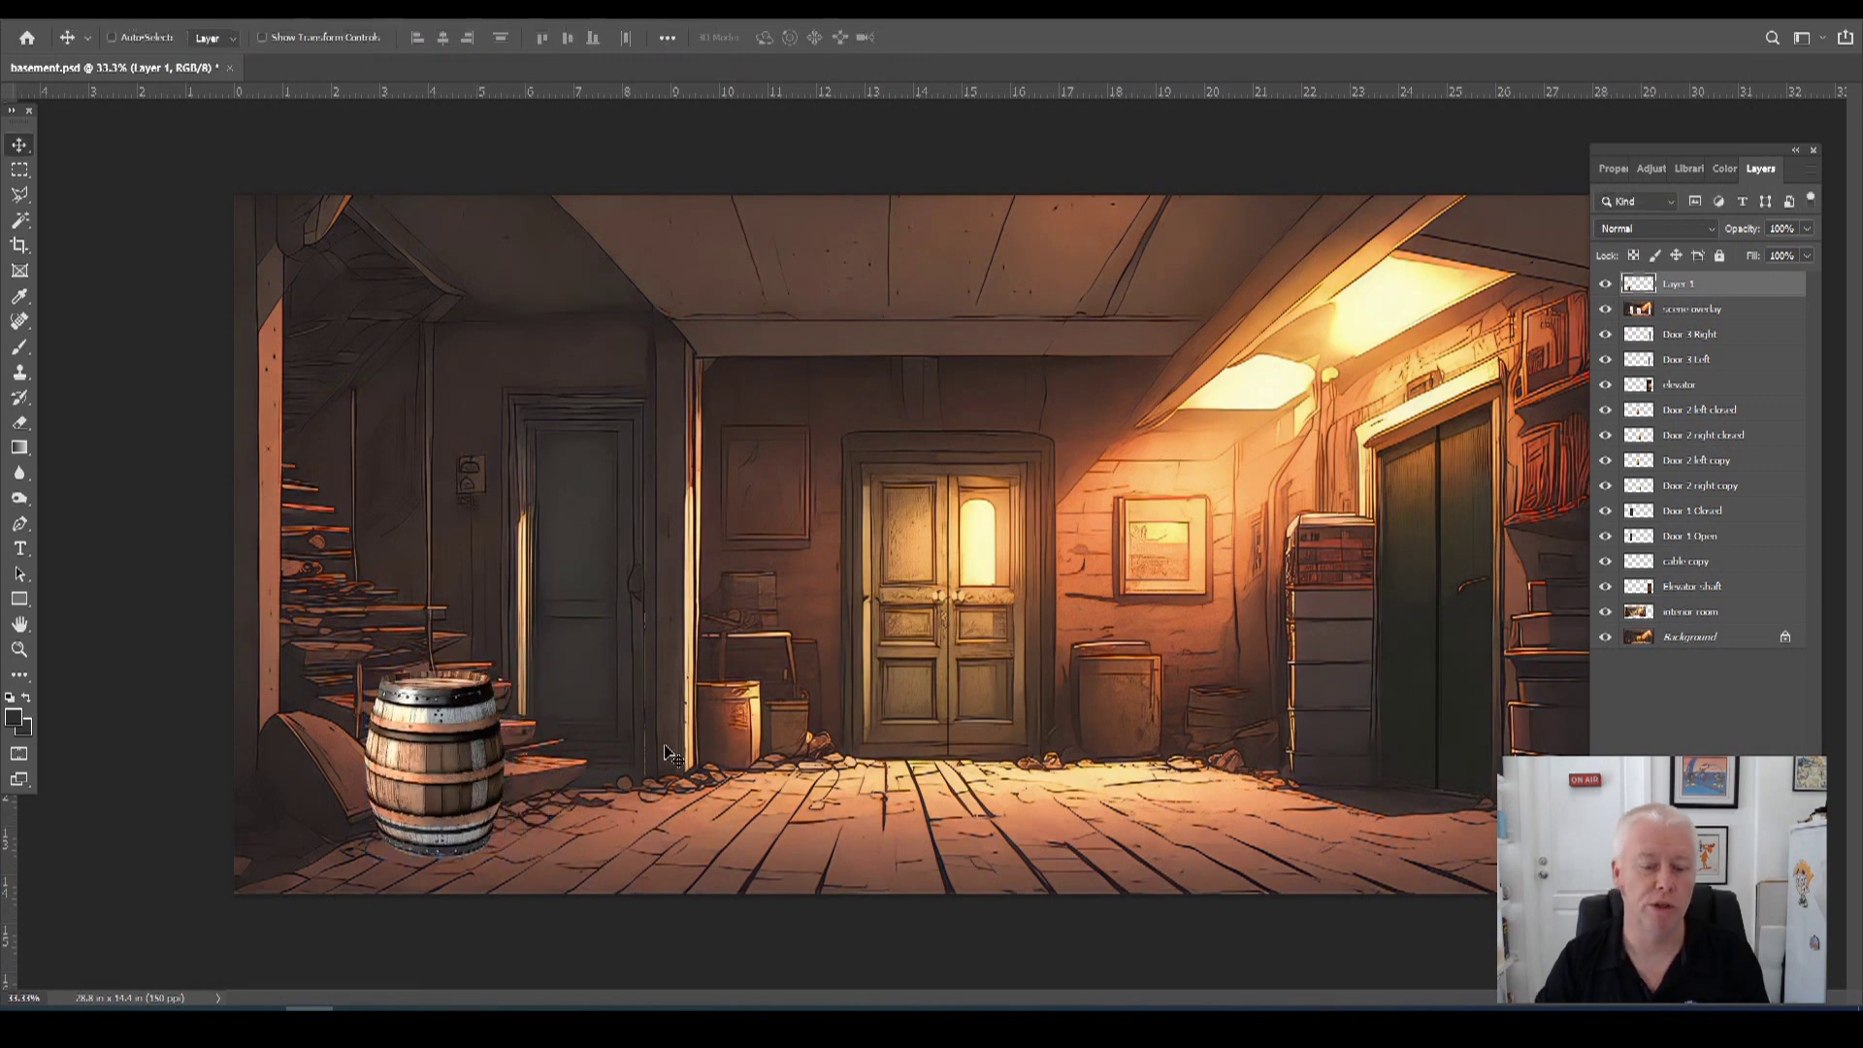
pyautogui.moveTo(439, 736); pyautogui.dragTo(404, 753)
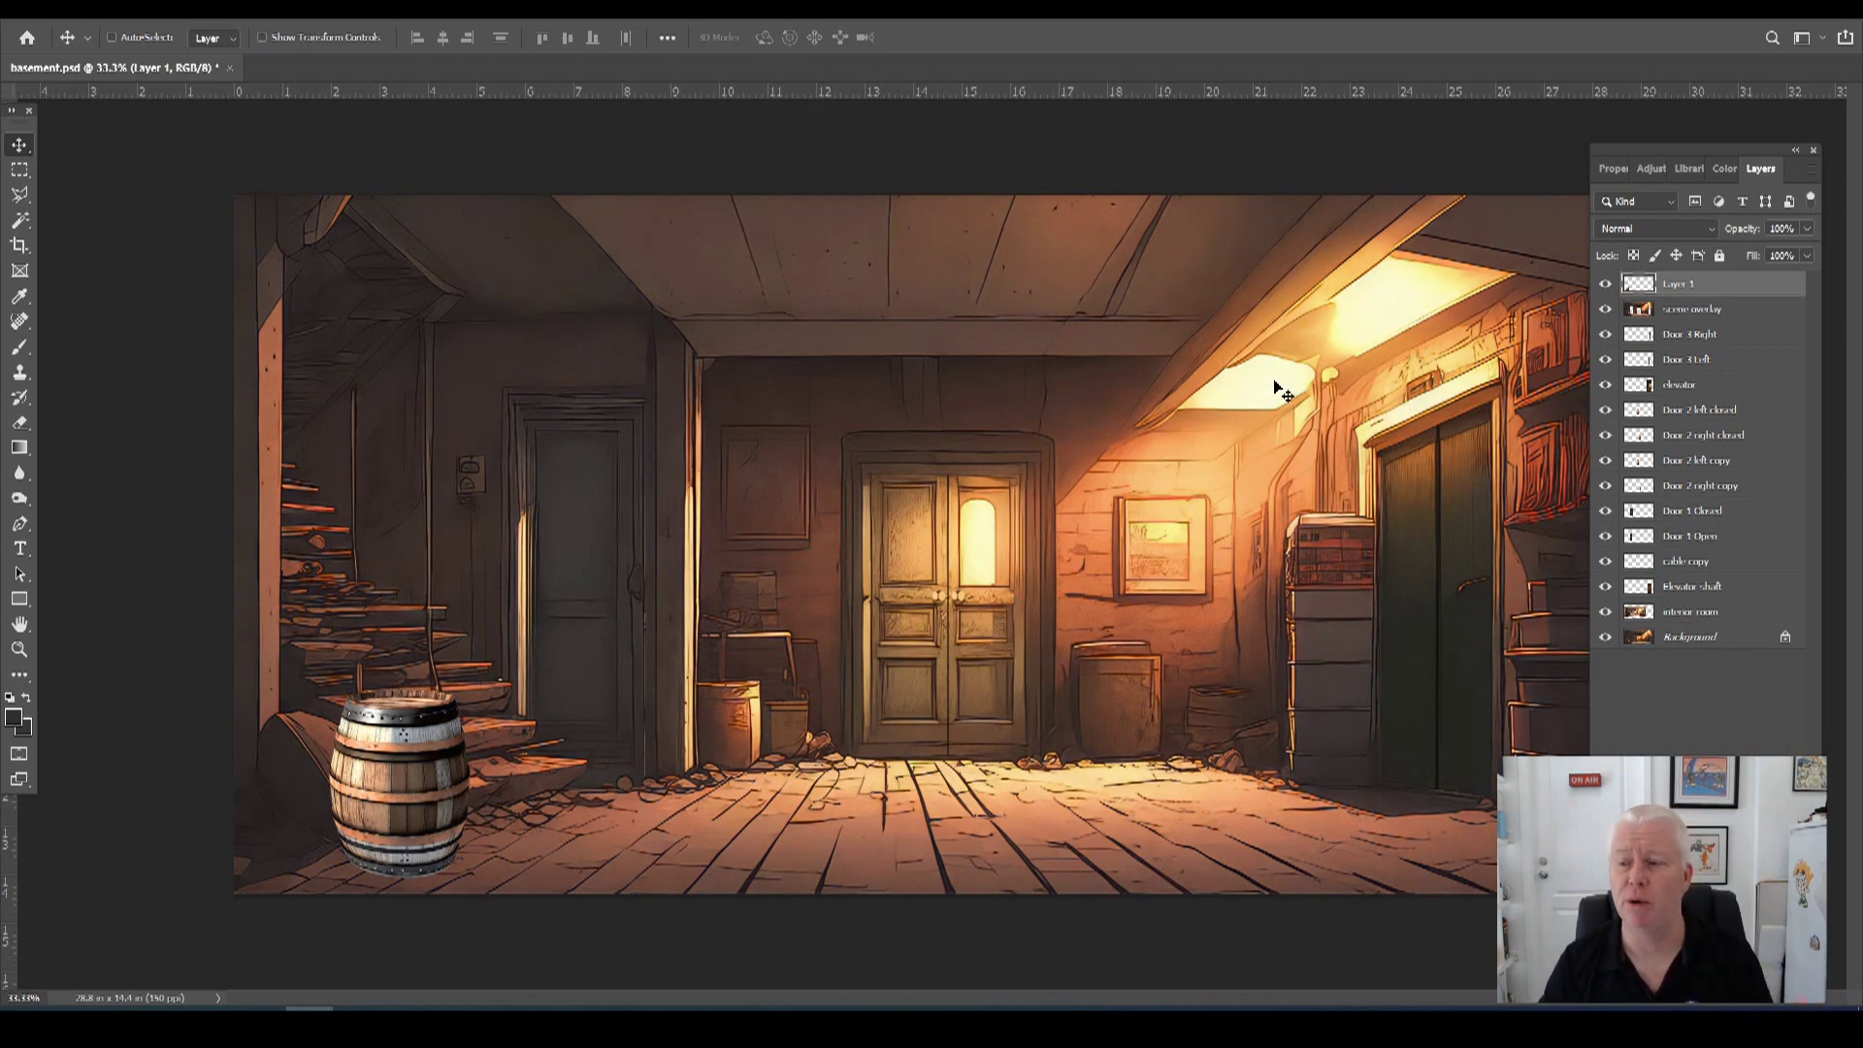
# Duplicate the barrel layer and turn the copy solid black by lowering Lightness to its minimum with Hue/Saturation.
pyautogui.click(1807, 177)
pyautogui.click(1664, 247)
pyautogui.click(109, 20)
pyautogui.moveTo(141, 58)
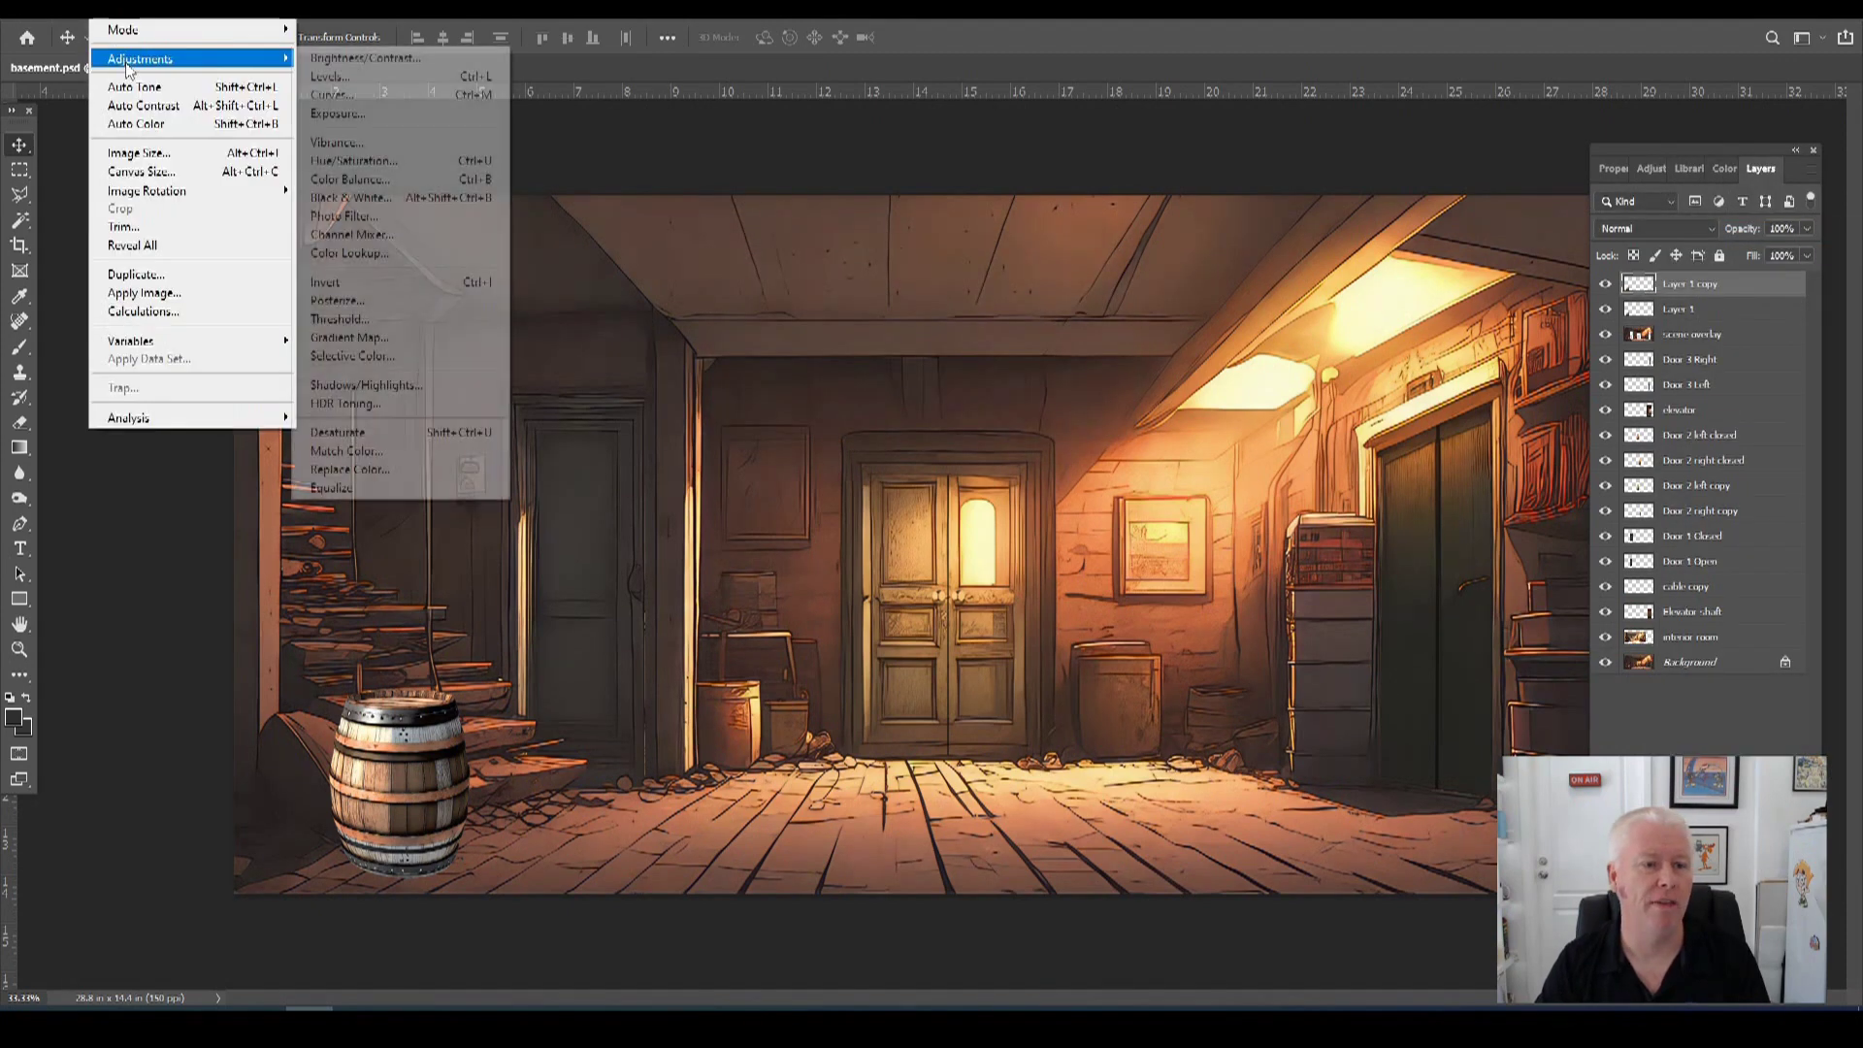
pyautogui.click(340, 162)
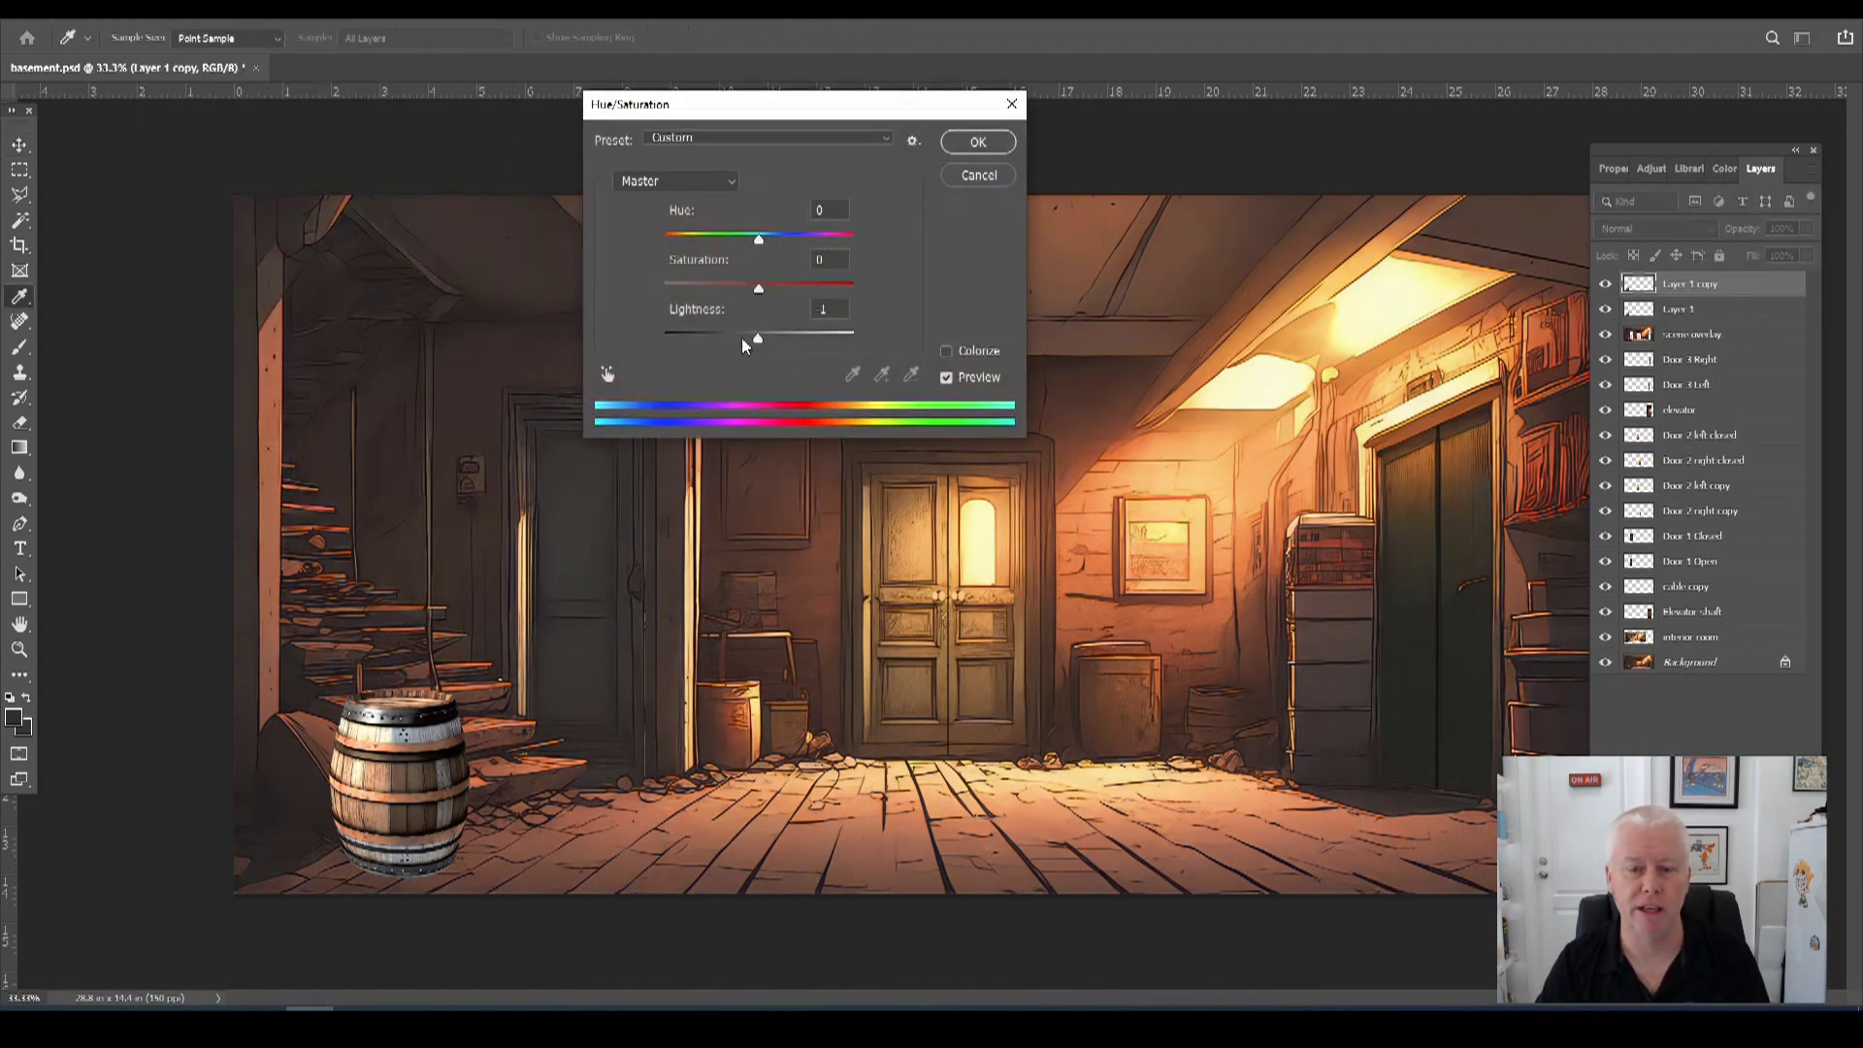
pyautogui.moveTo(741, 341); pyautogui.dragTo(664, 340)
pyautogui.click(963, 150)
# Select the black barrel silhouette with the Magic Wand tool and hide the selection outline.
pyautogui.click(19, 221)
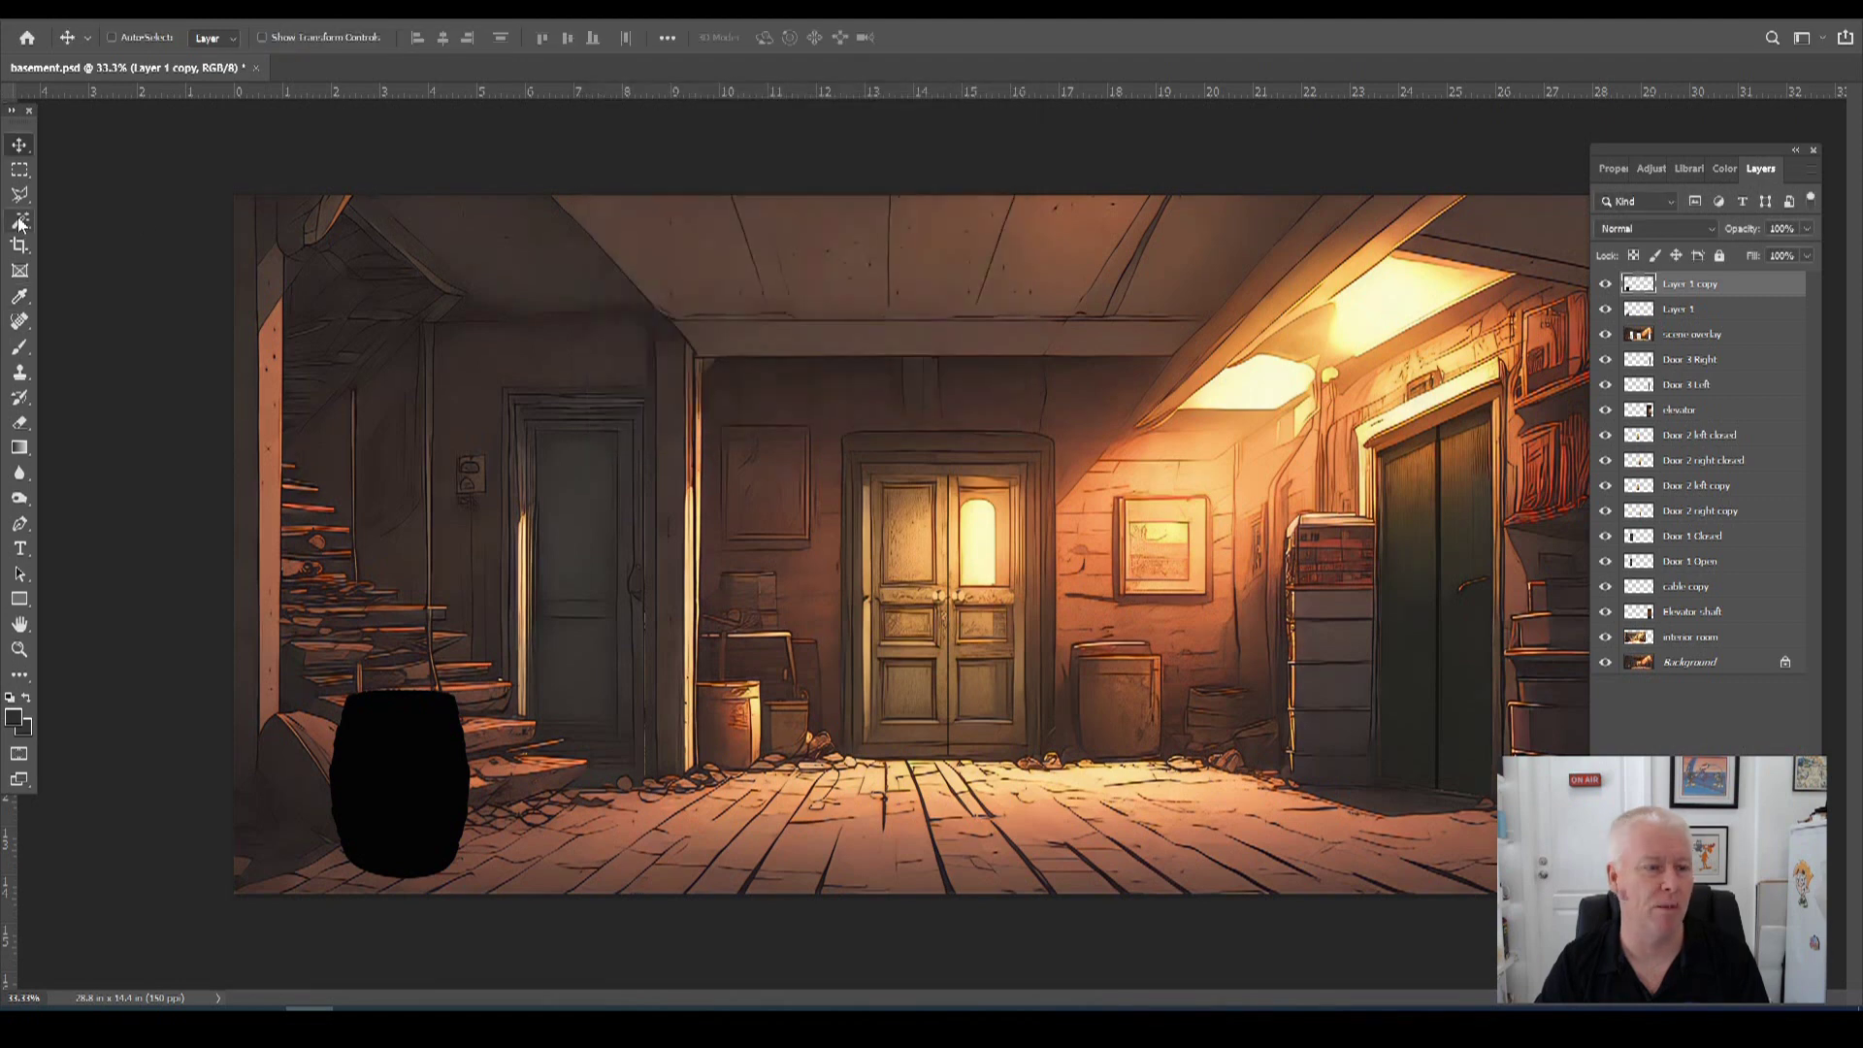
pyautogui.click(433, 741)
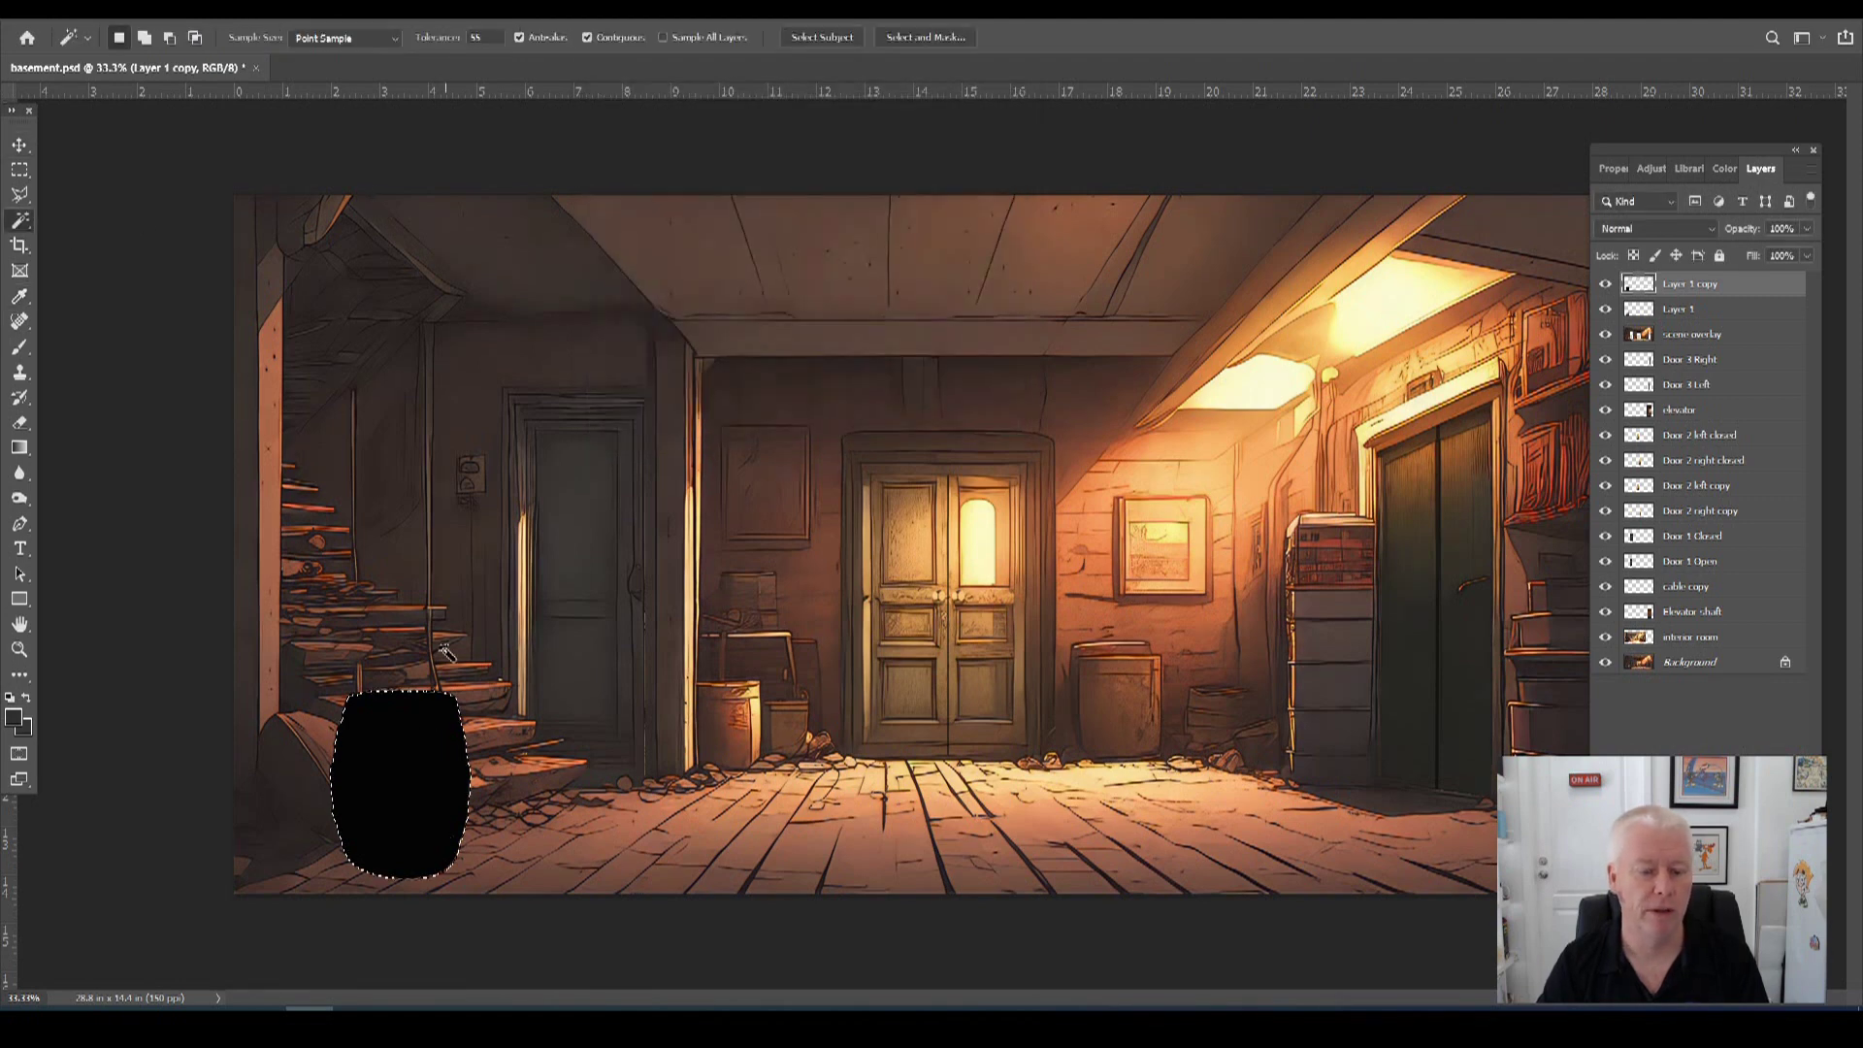
pyautogui.click(327, 19)
pyautogui.click(466, 392)
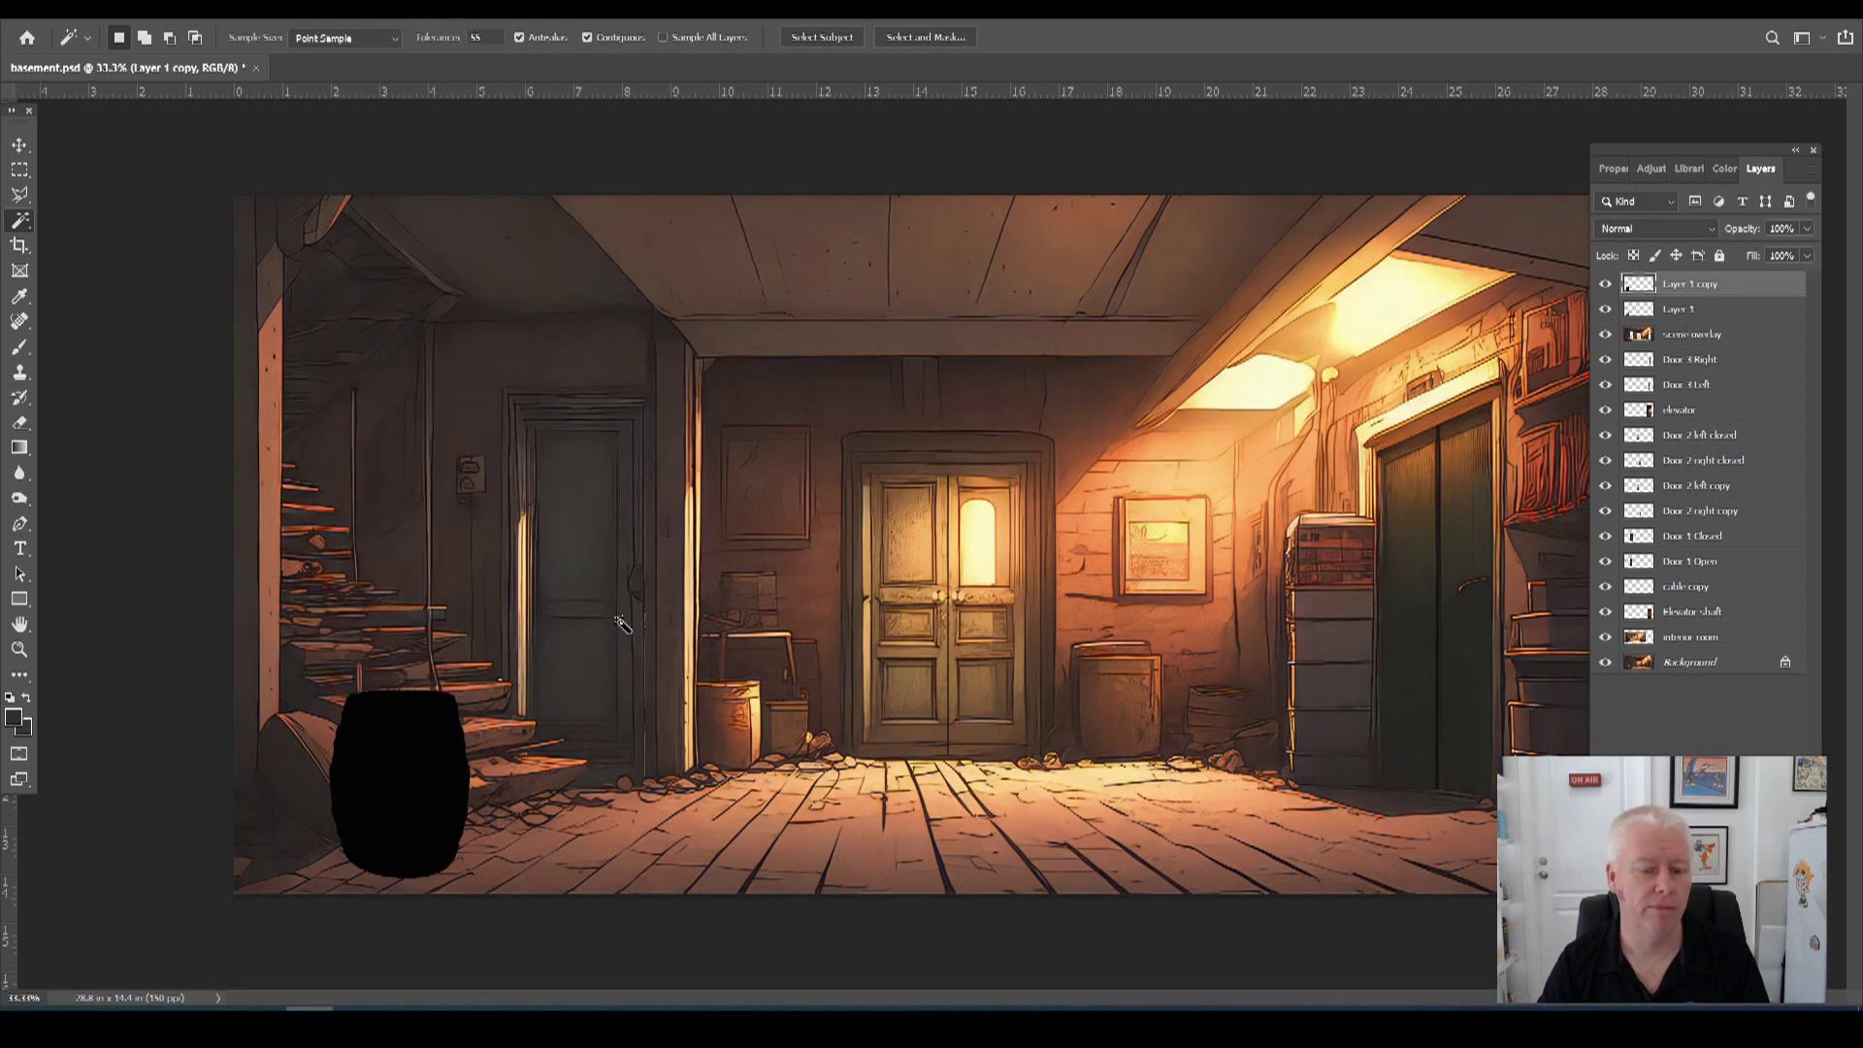
# Sample an orange tone from the scene beside the stairs and paint it over the entire black barrel silhouette.
pyautogui.click(19, 296)
pyautogui.click(560, 753)
pyautogui.click(20, 346)
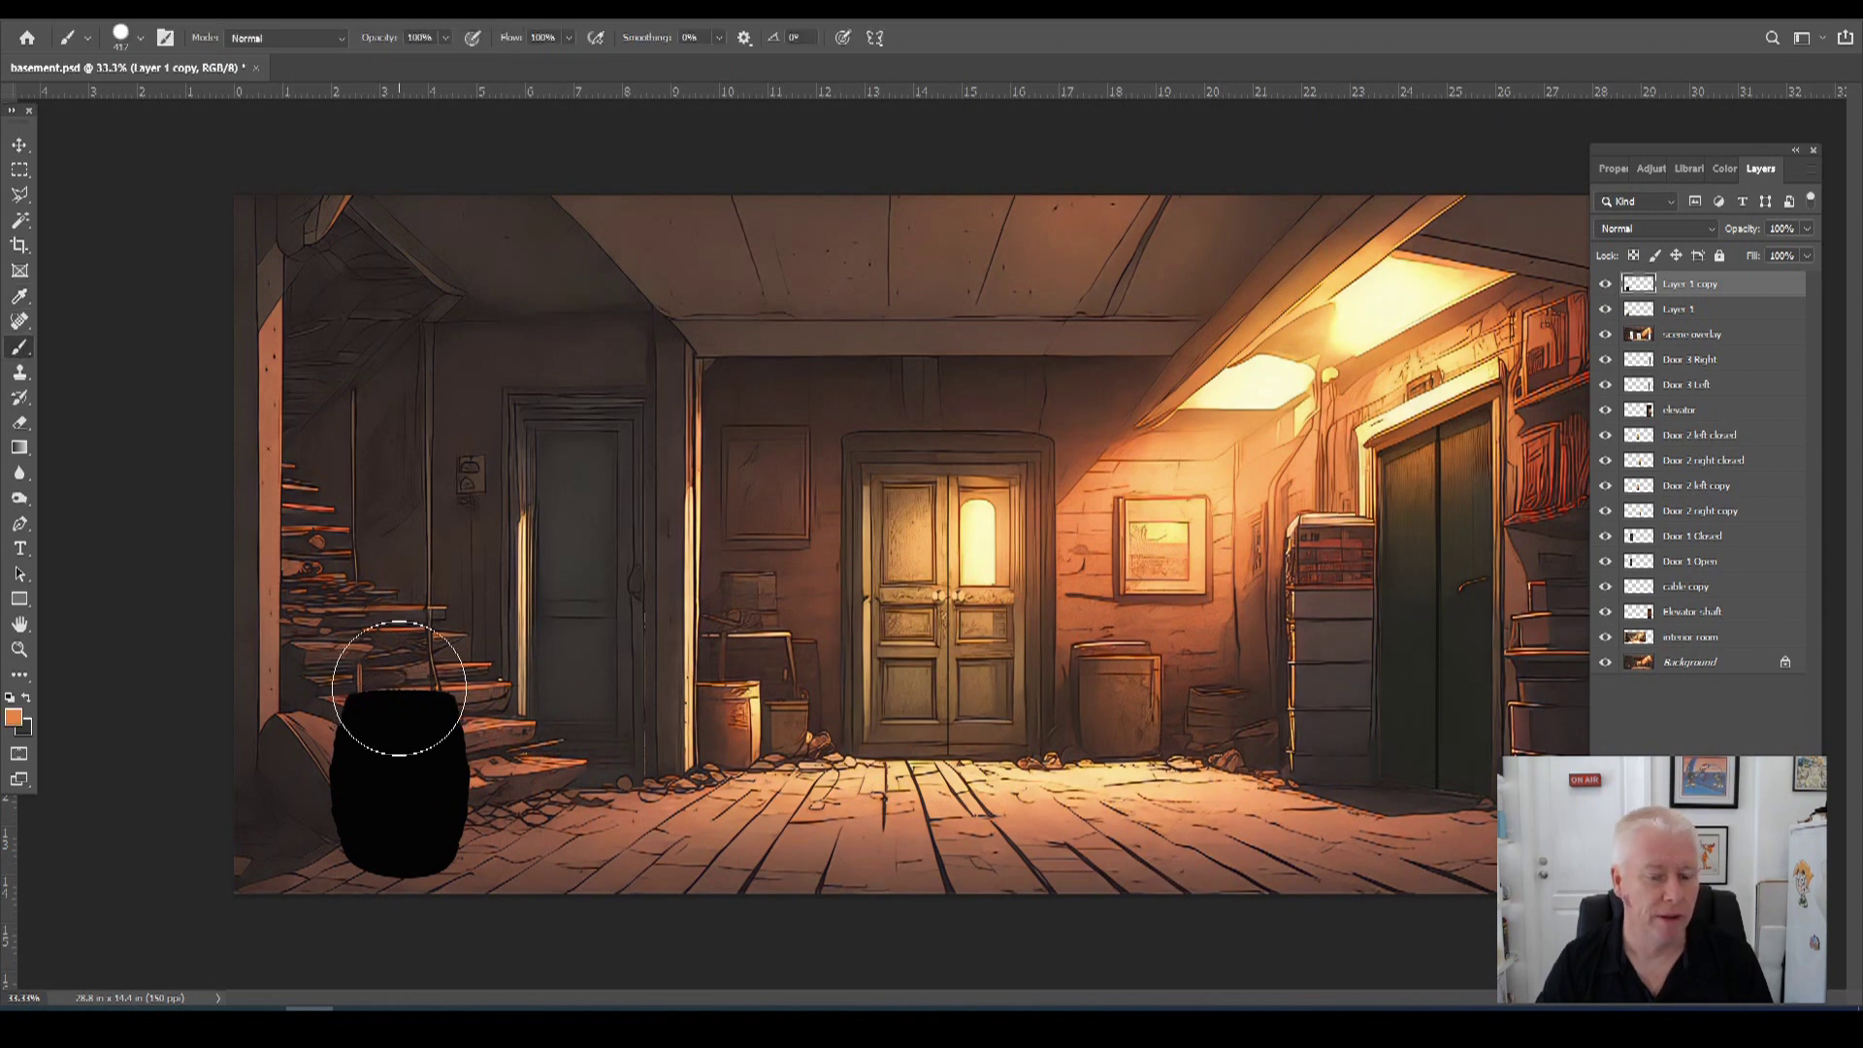
pyautogui.moveTo(399, 702); pyautogui.dragTo(364, 895)
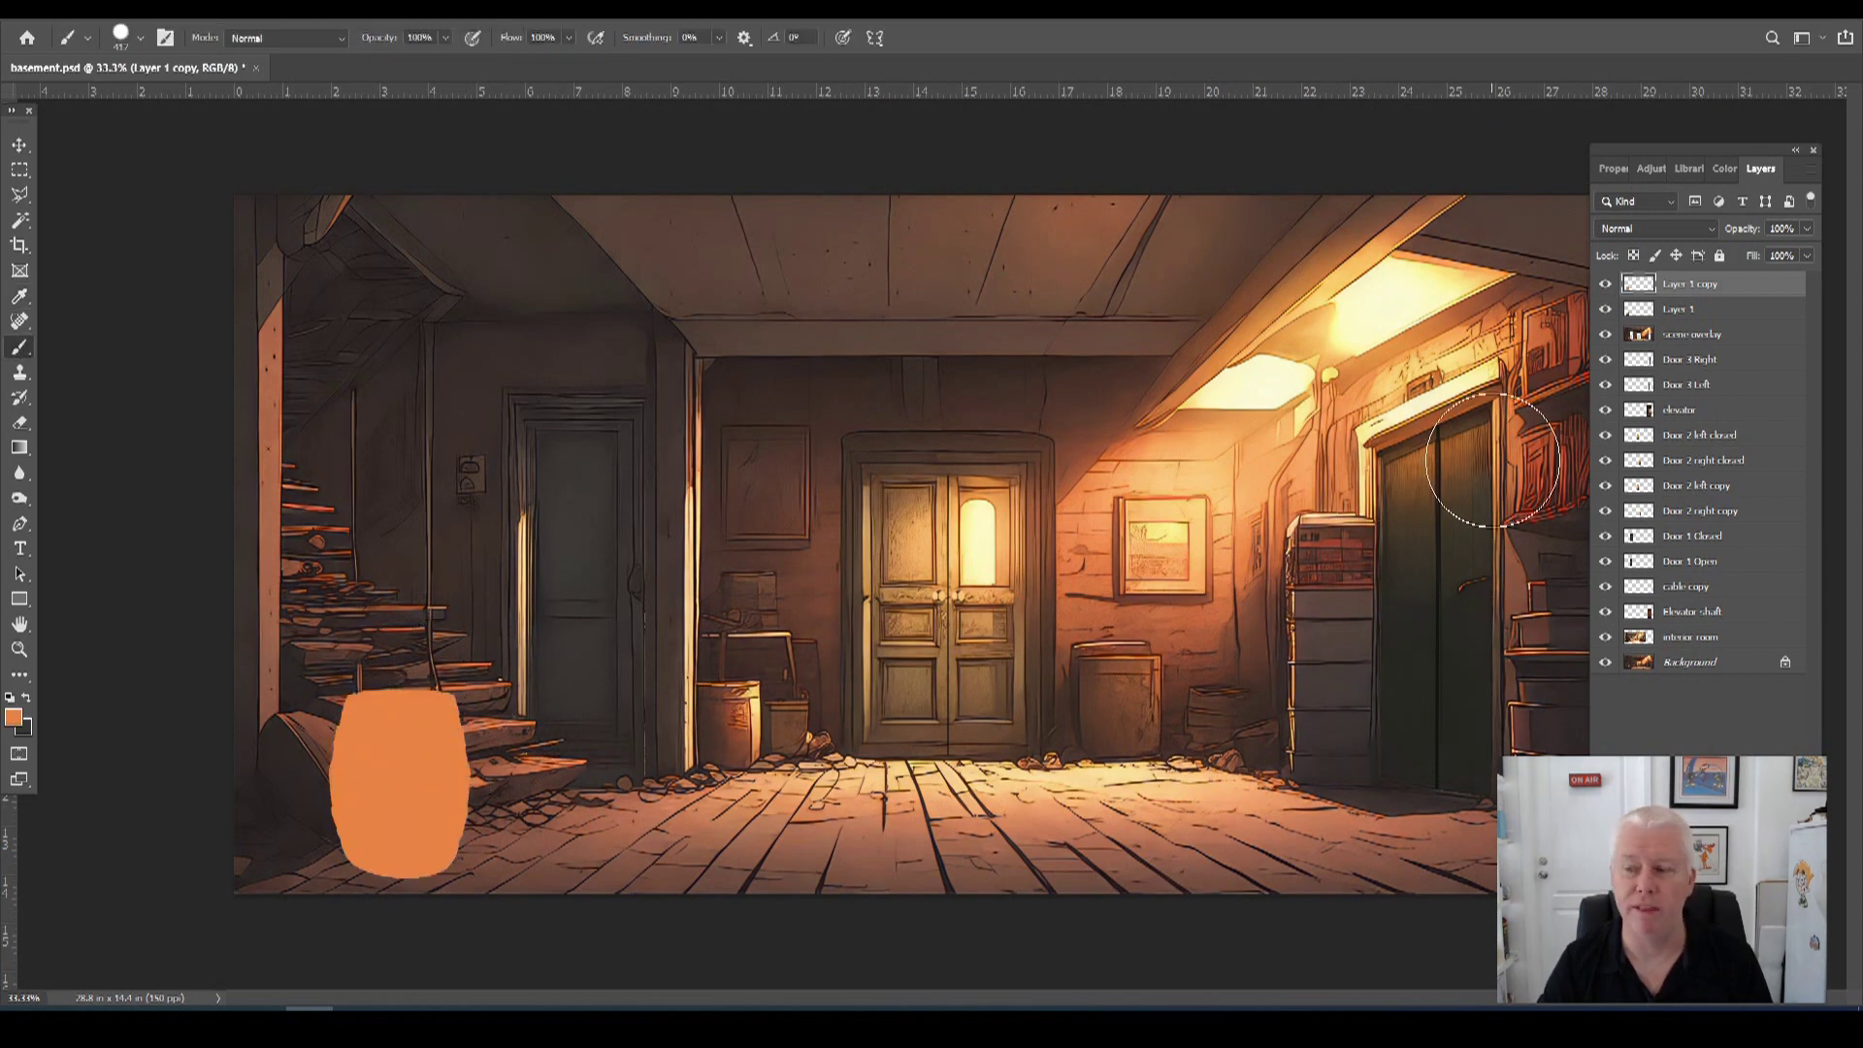
# Set the orange silhouette layer to Overlay blending and lower its opacity to roughly two thirds.
pyautogui.click(1628, 227)
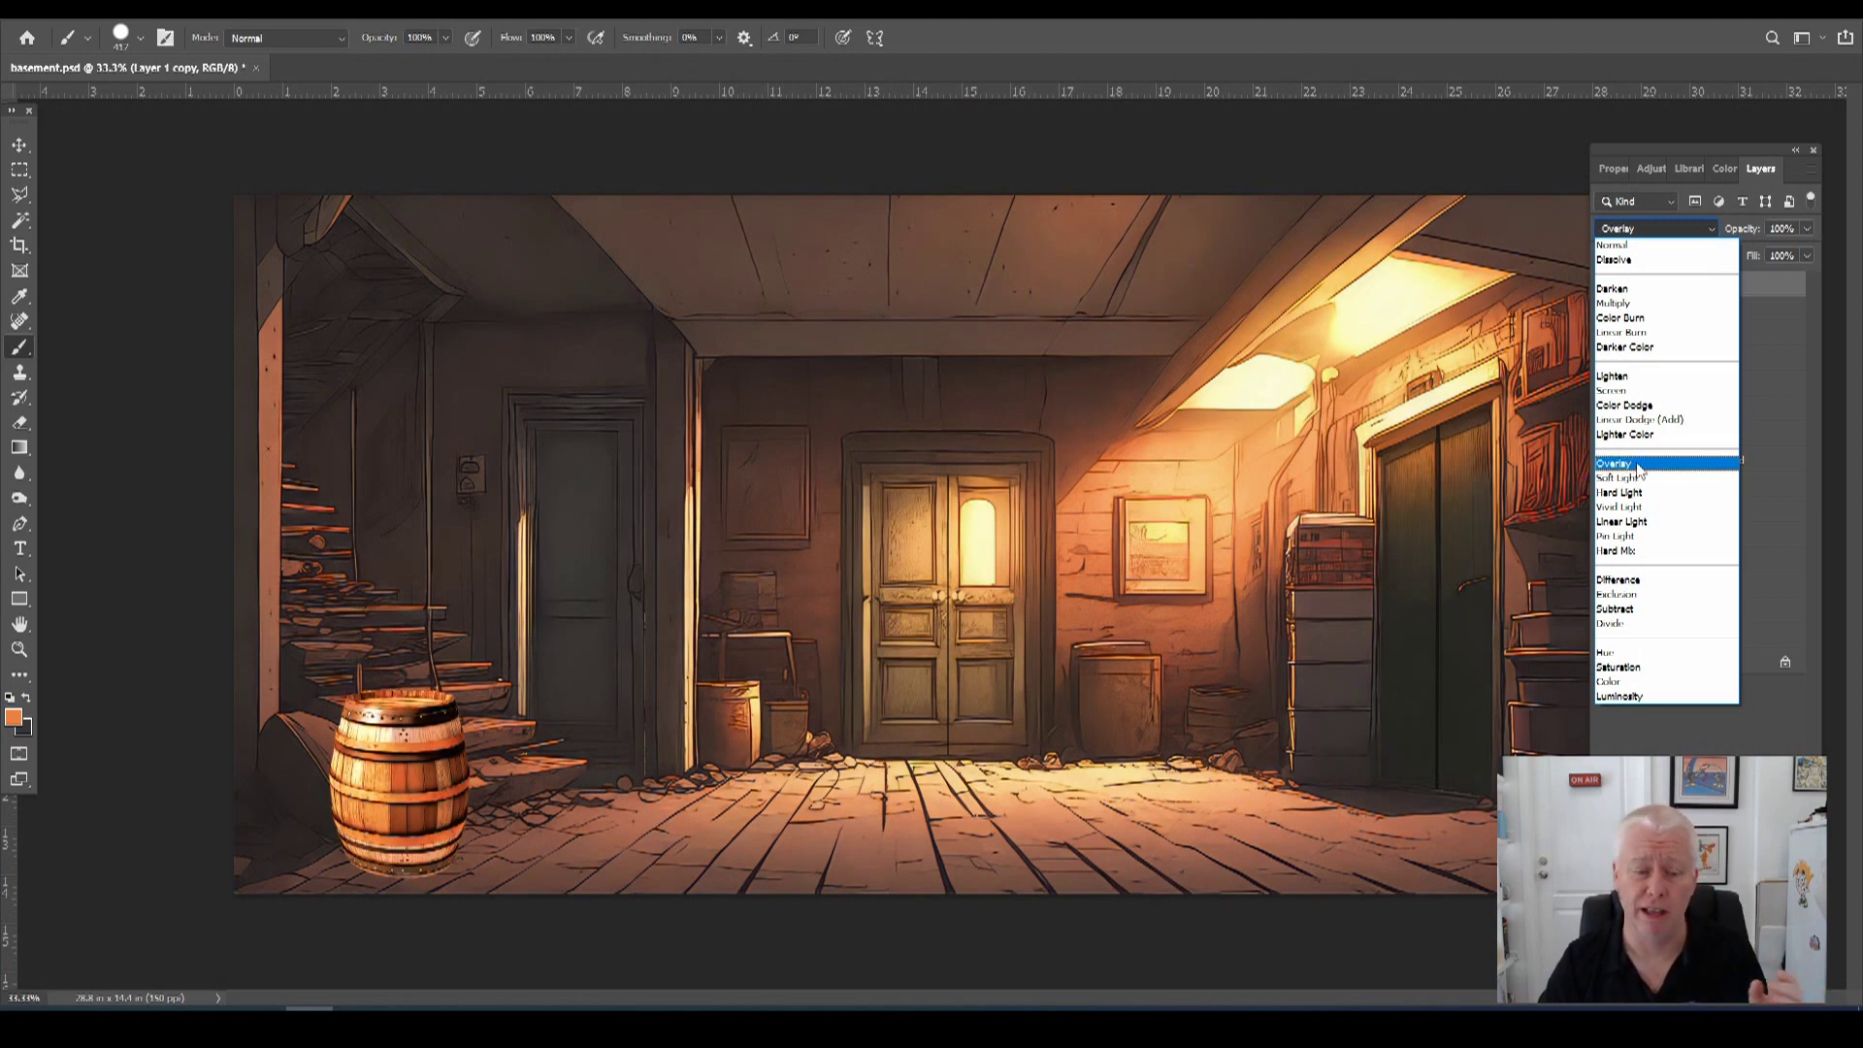
pyautogui.click(1639, 465)
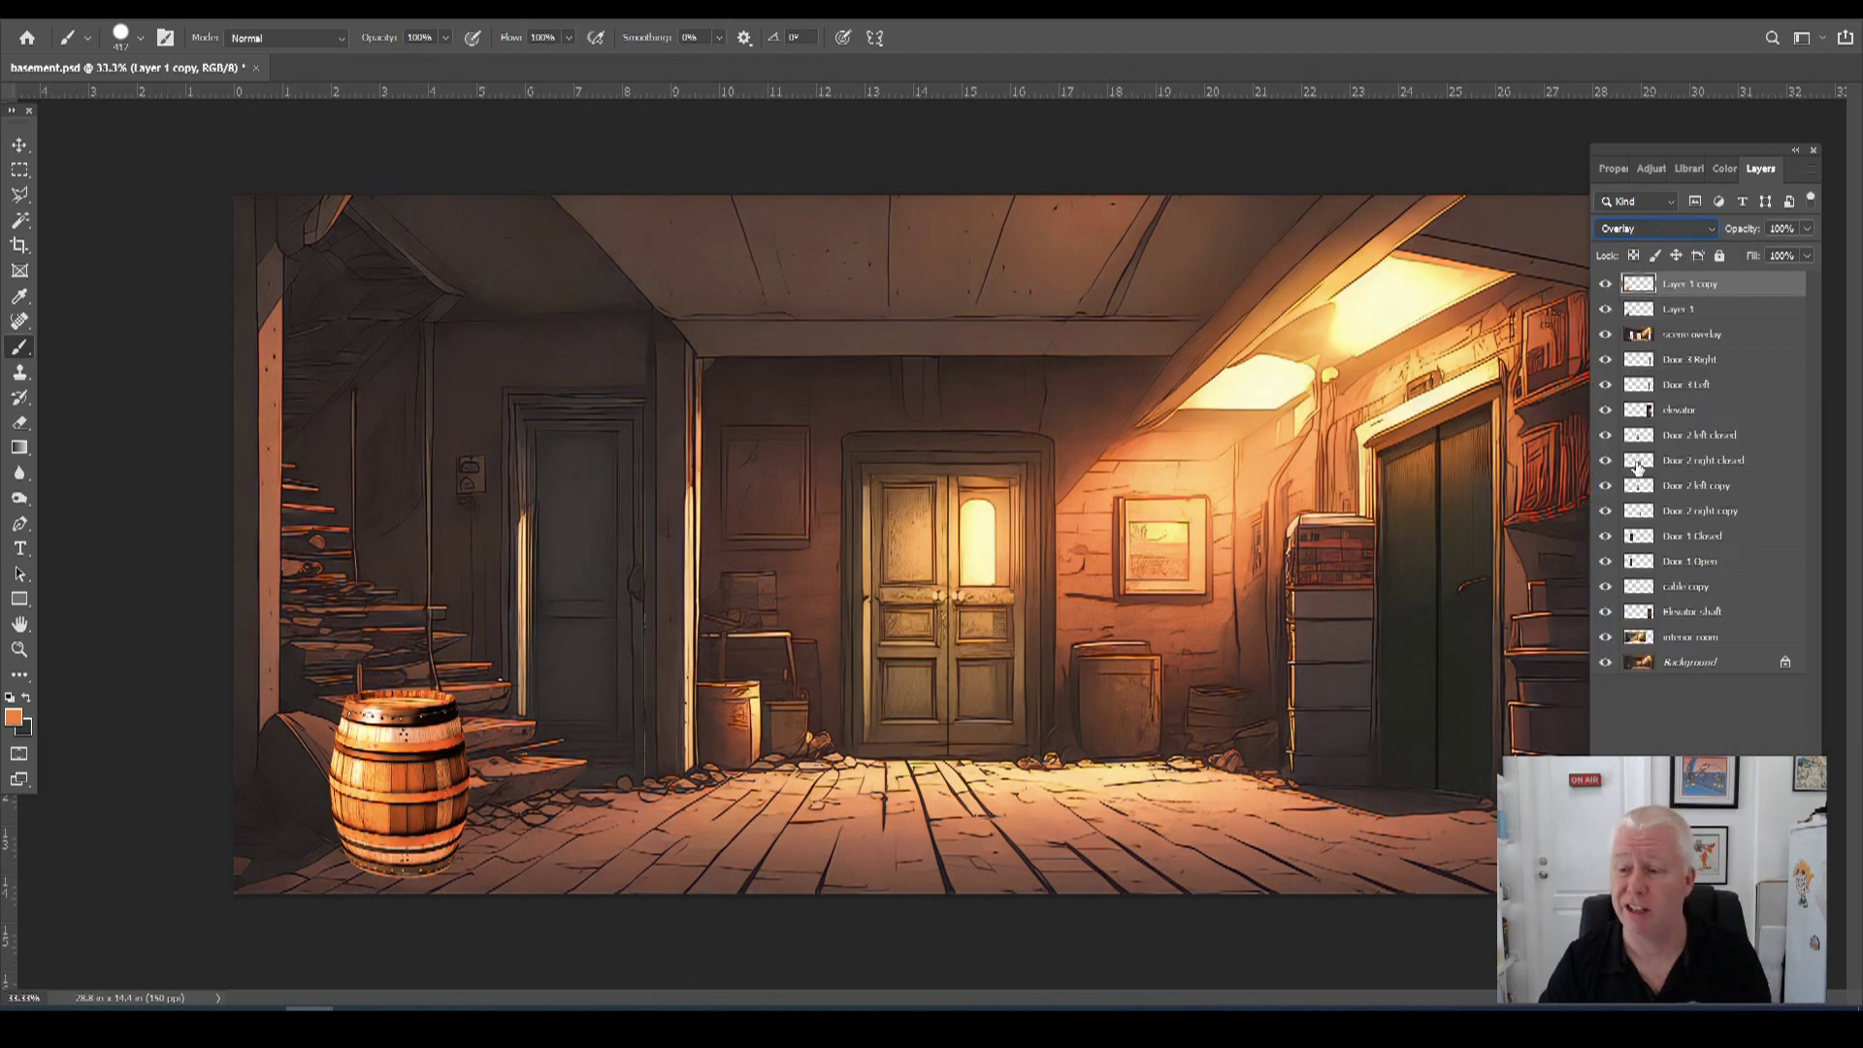
pyautogui.click(1807, 230)
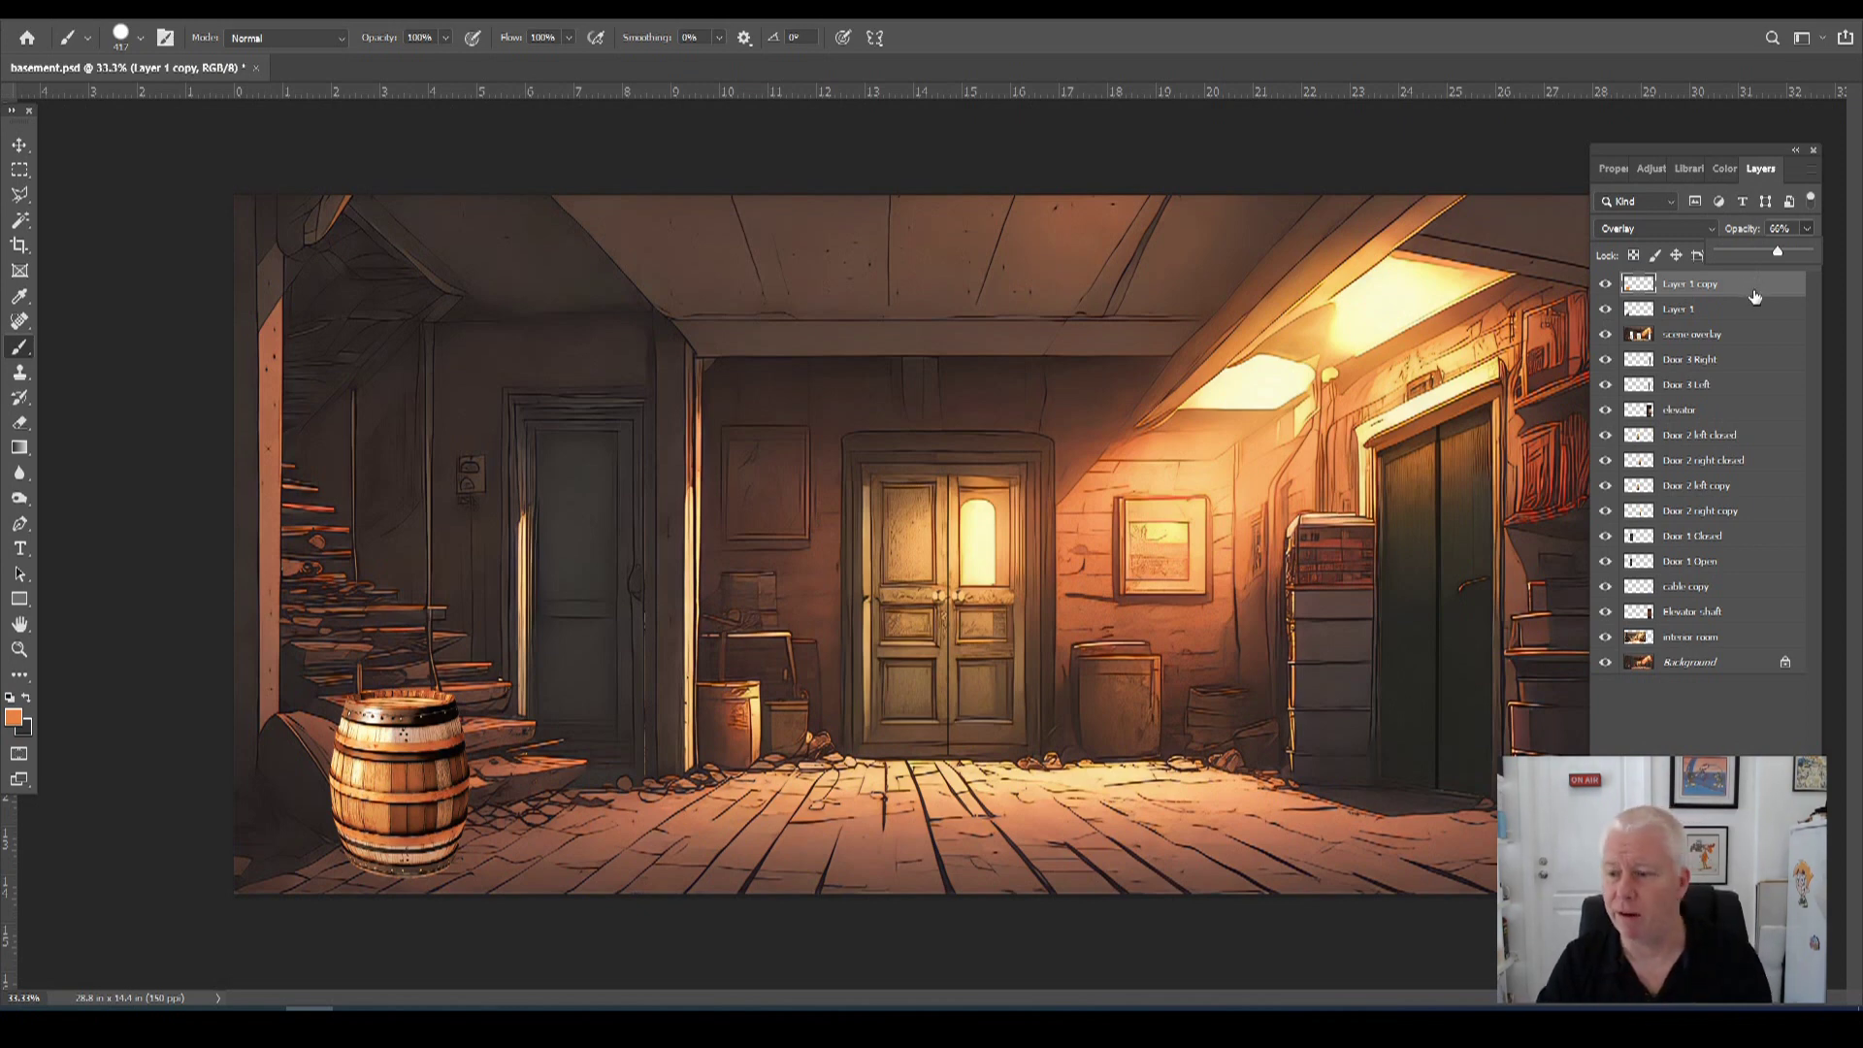
# Merge the orange overlay layer with the barrel layer below it and rename the merged layer "barrel".
pyautogui.keyDown('shift'); pyautogui.click(1700, 316); pyautogui.keyUp('shift')
pyautogui.click(1813, 171)
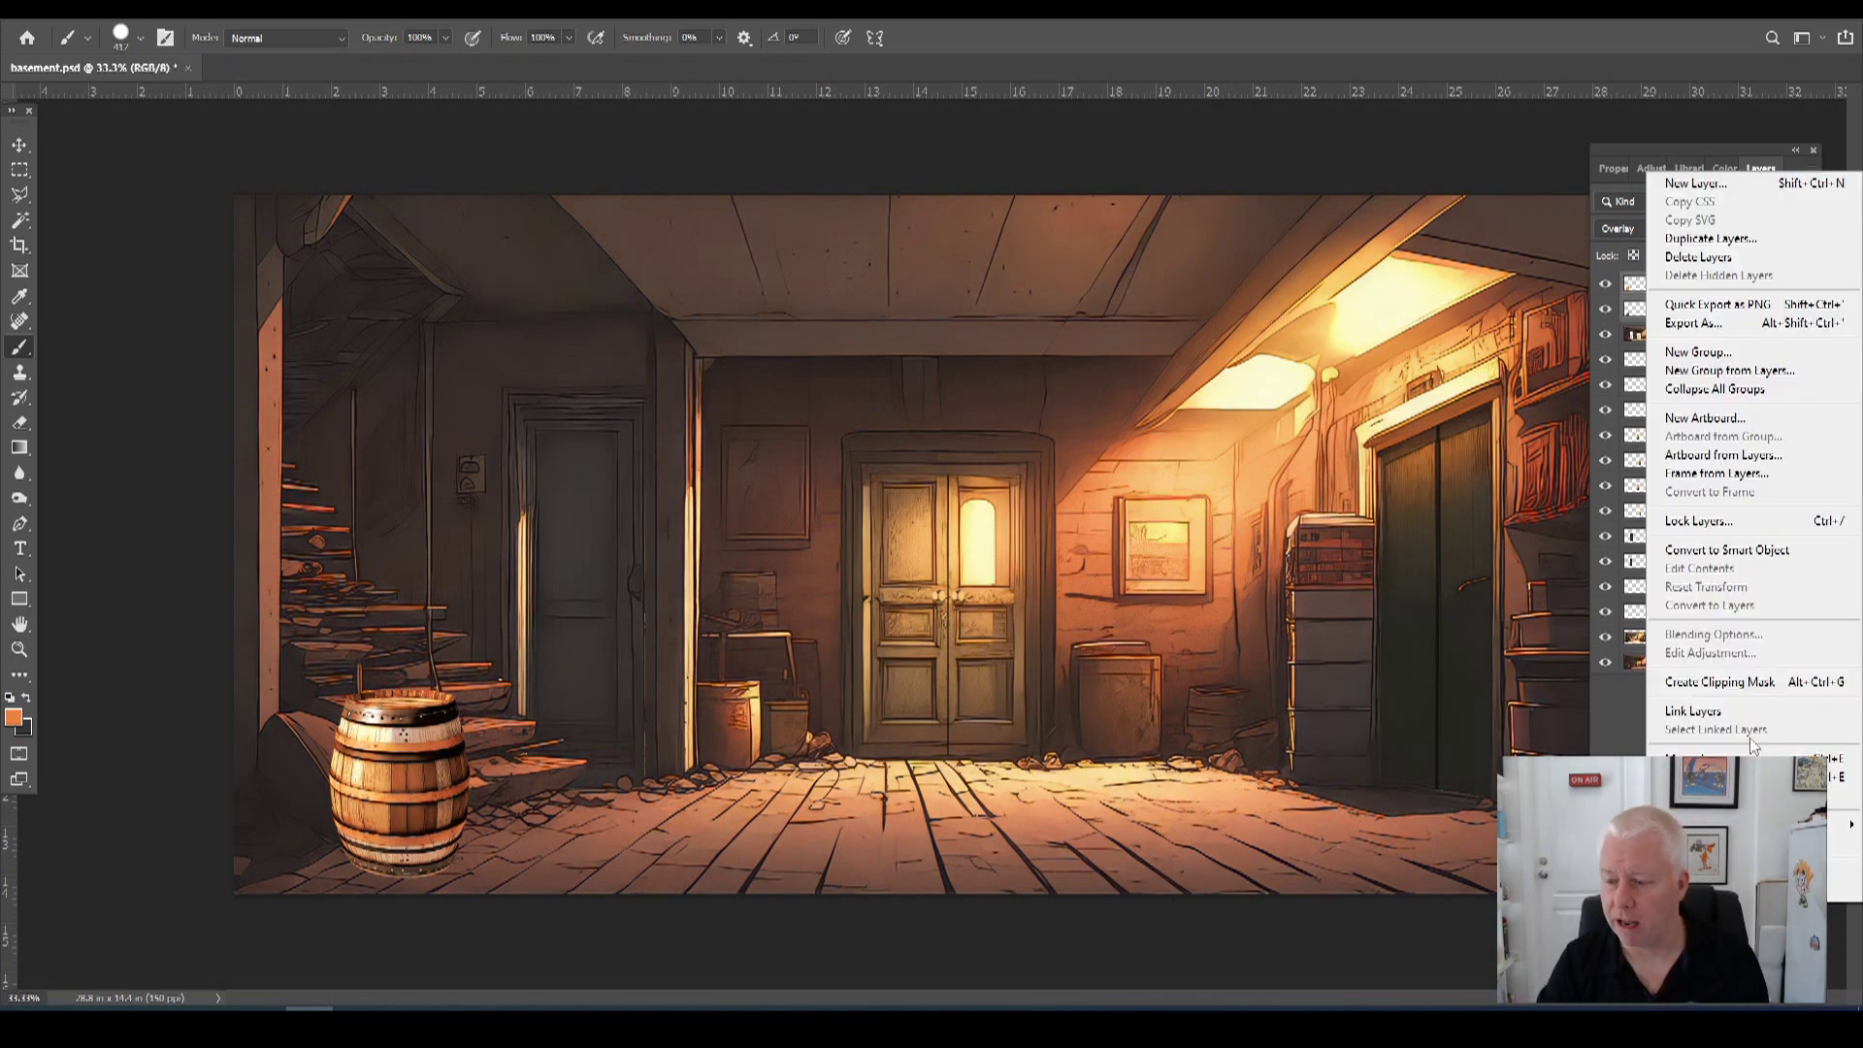
pyautogui.click(1708, 758)
pyautogui.doubleClick(1678, 283)
pyautogui.write('barrel')
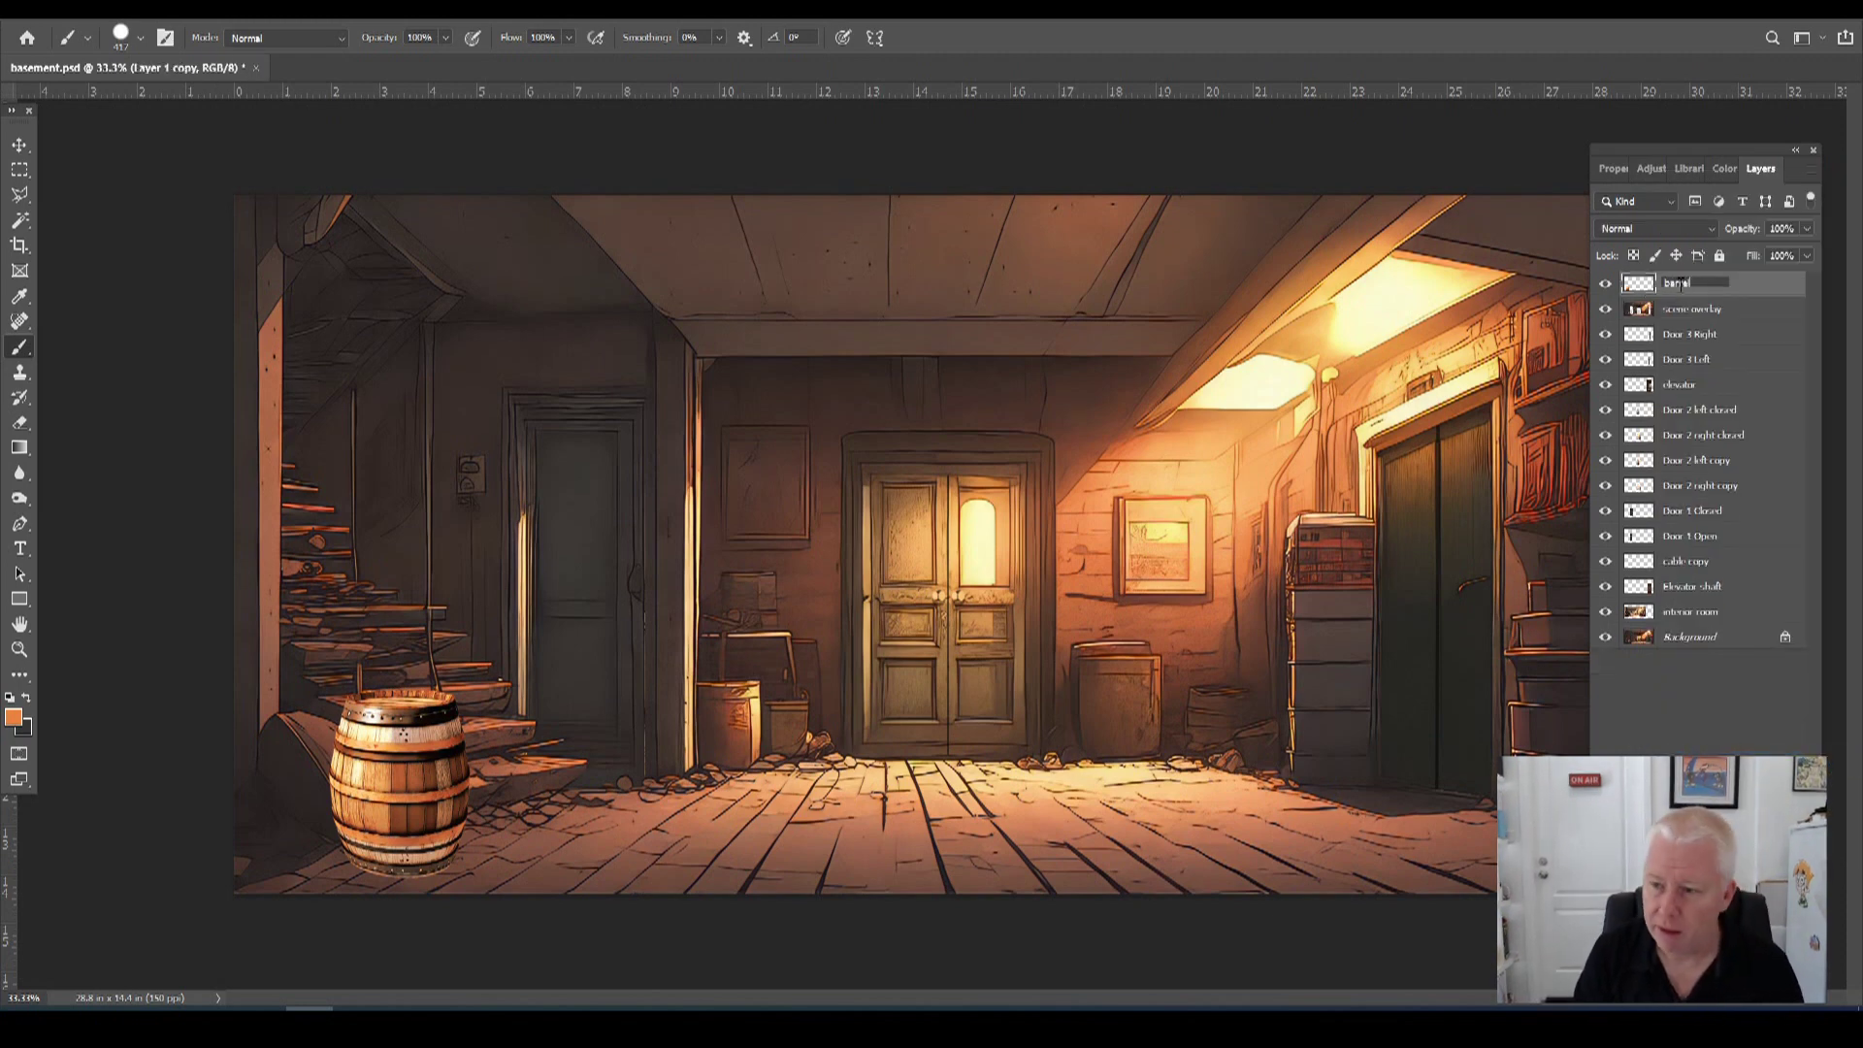
pyautogui.press('Return')
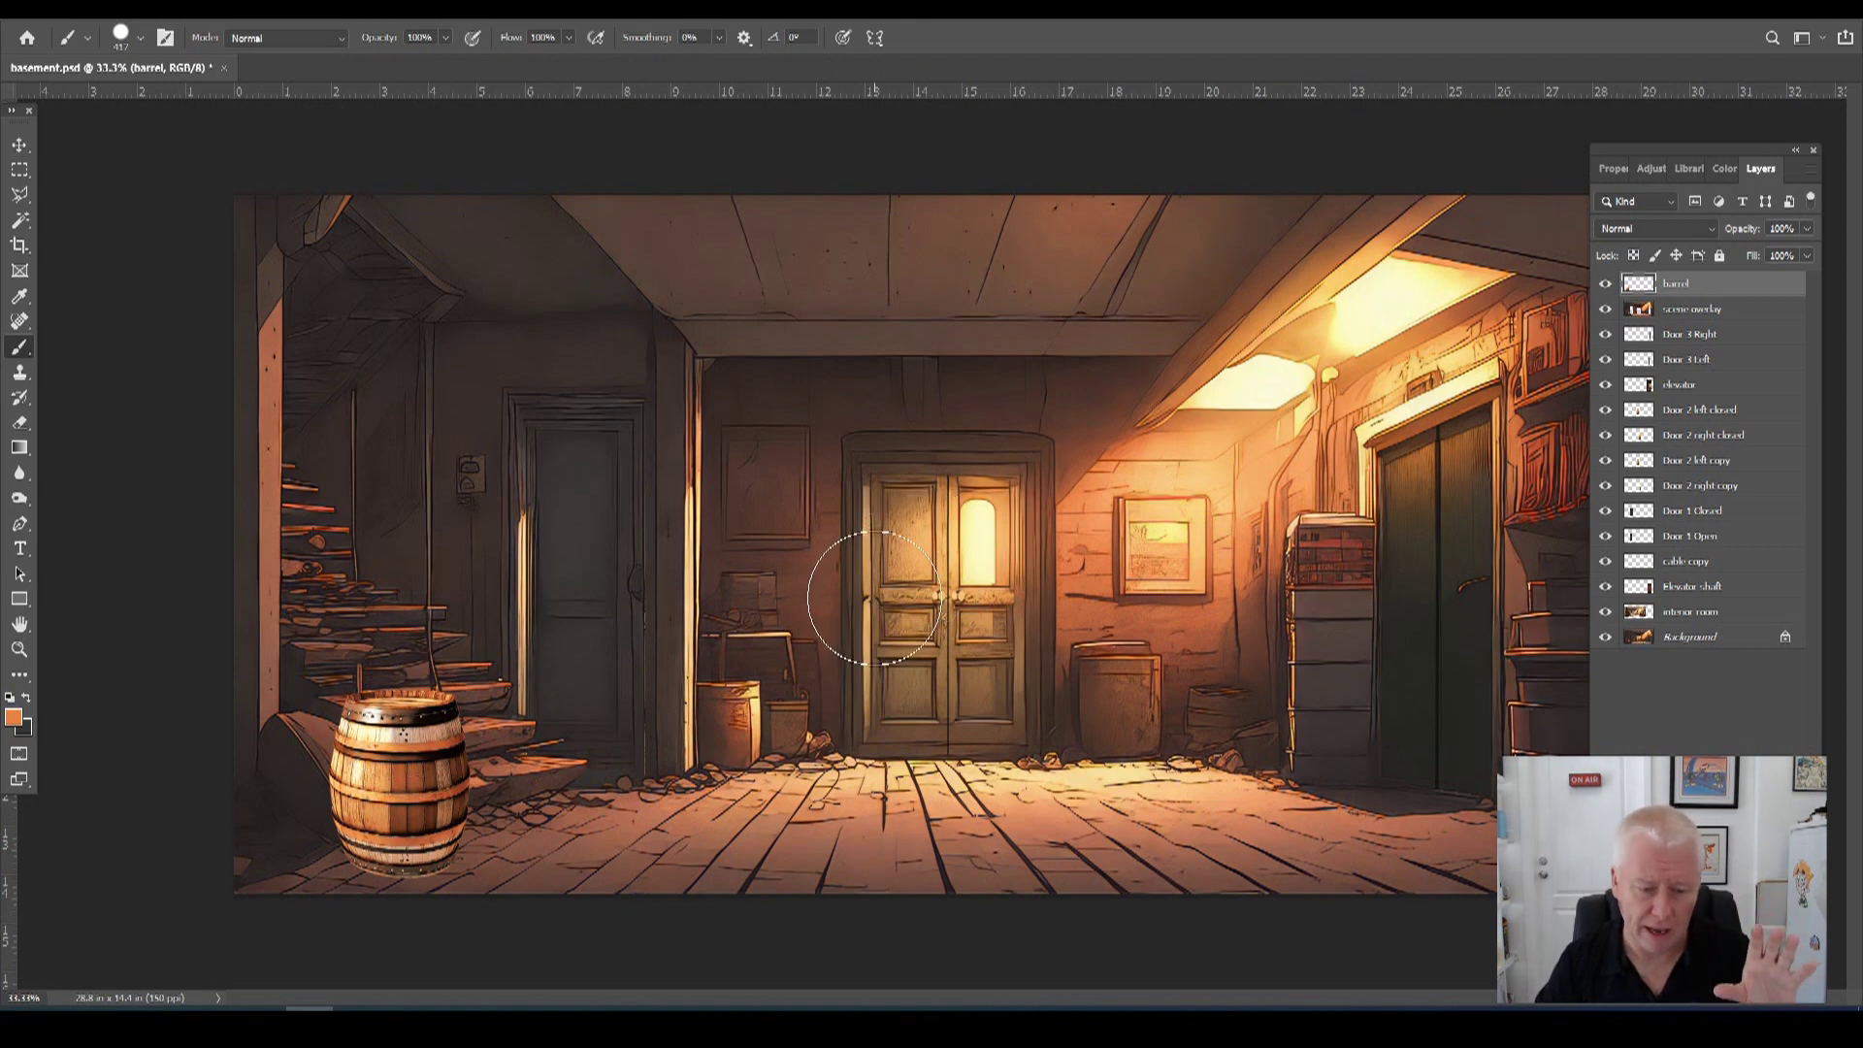
# Duplicate the barrel layer and set the copy's blend mode to Multiply.
pyautogui.click(1811, 168)
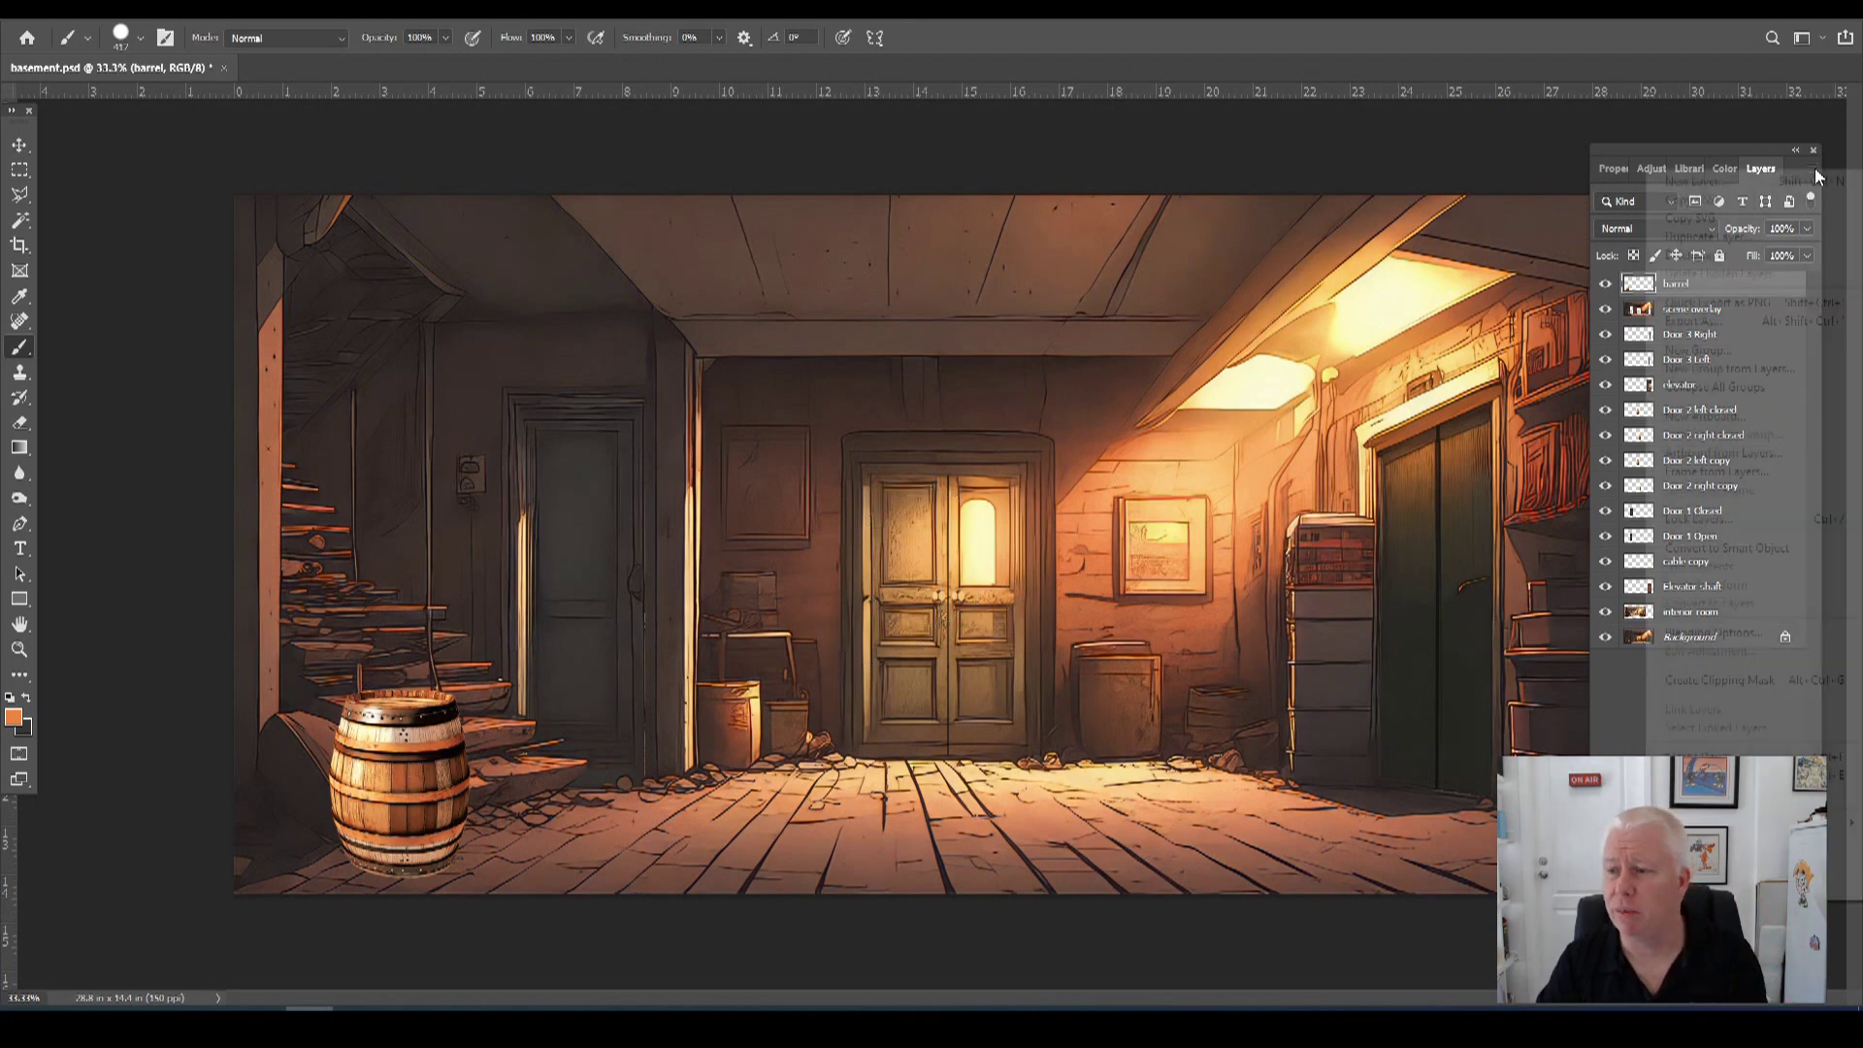
pyautogui.click(1749, 241)
pyautogui.press('Return')
pyautogui.click(1660, 227)
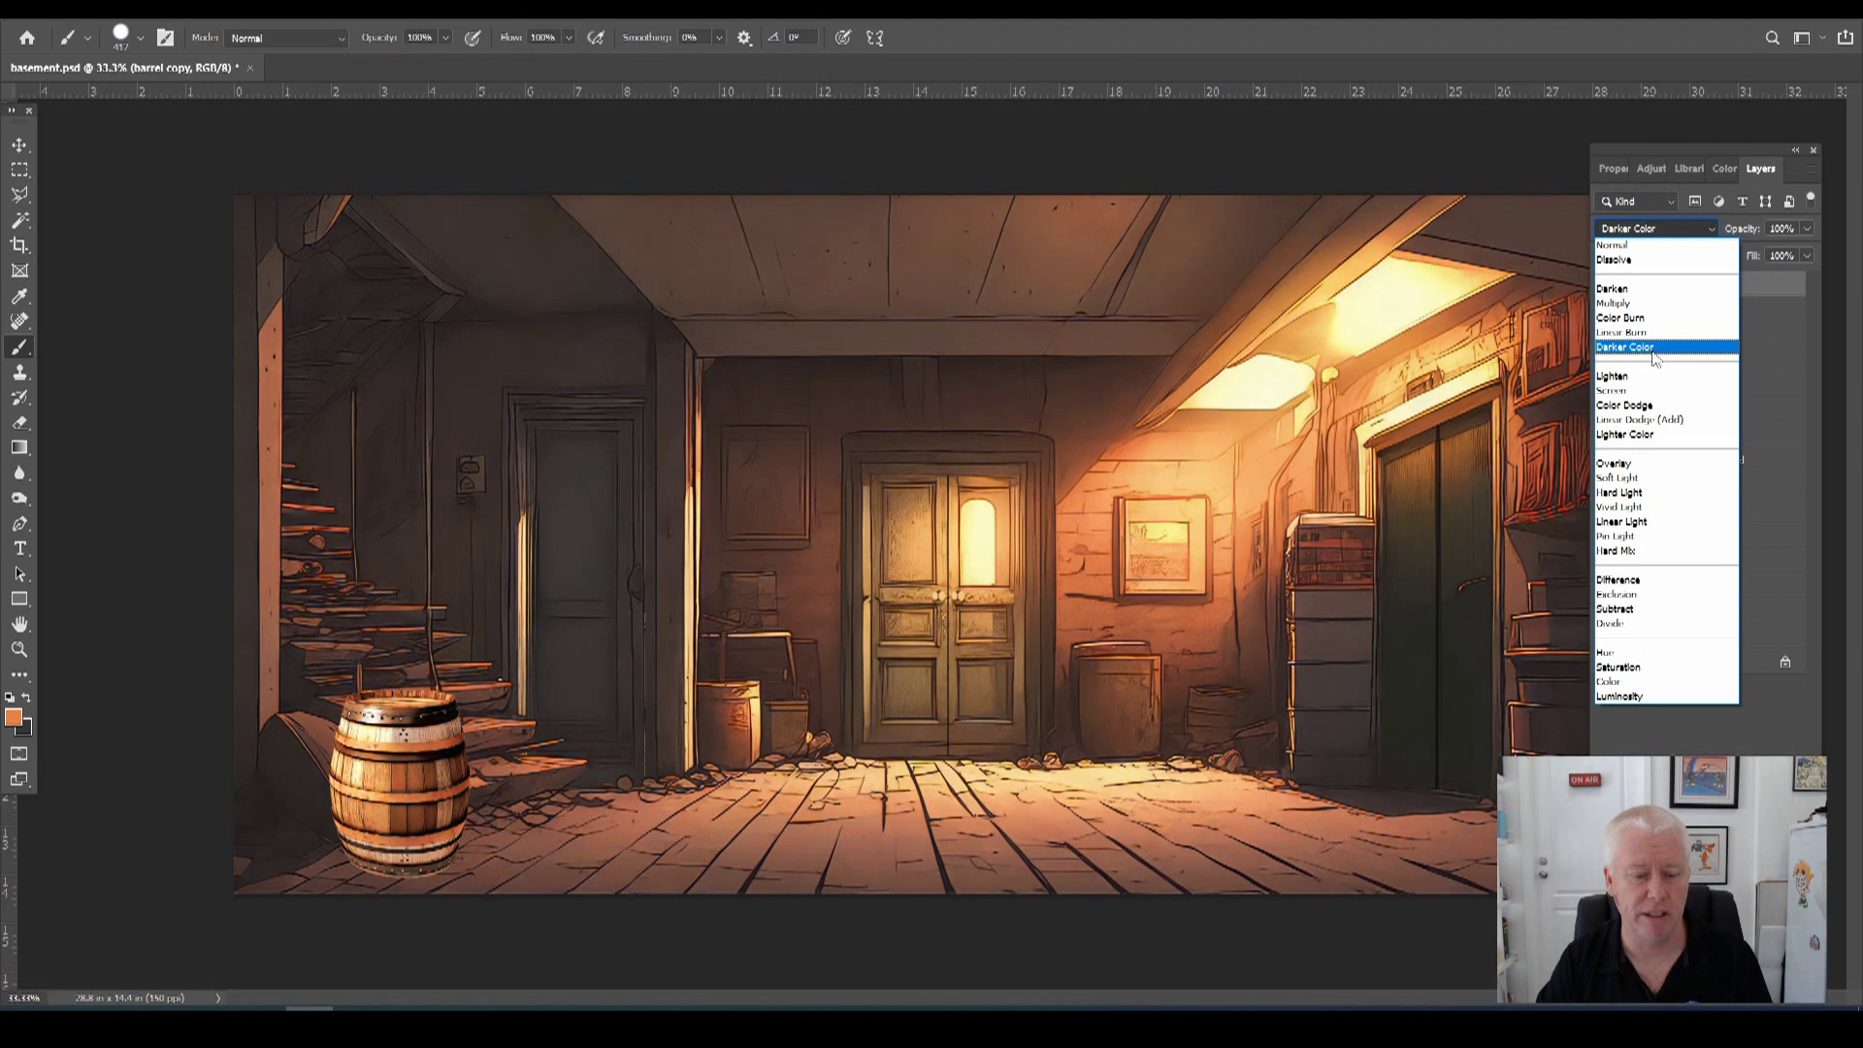
pyautogui.click(1648, 304)
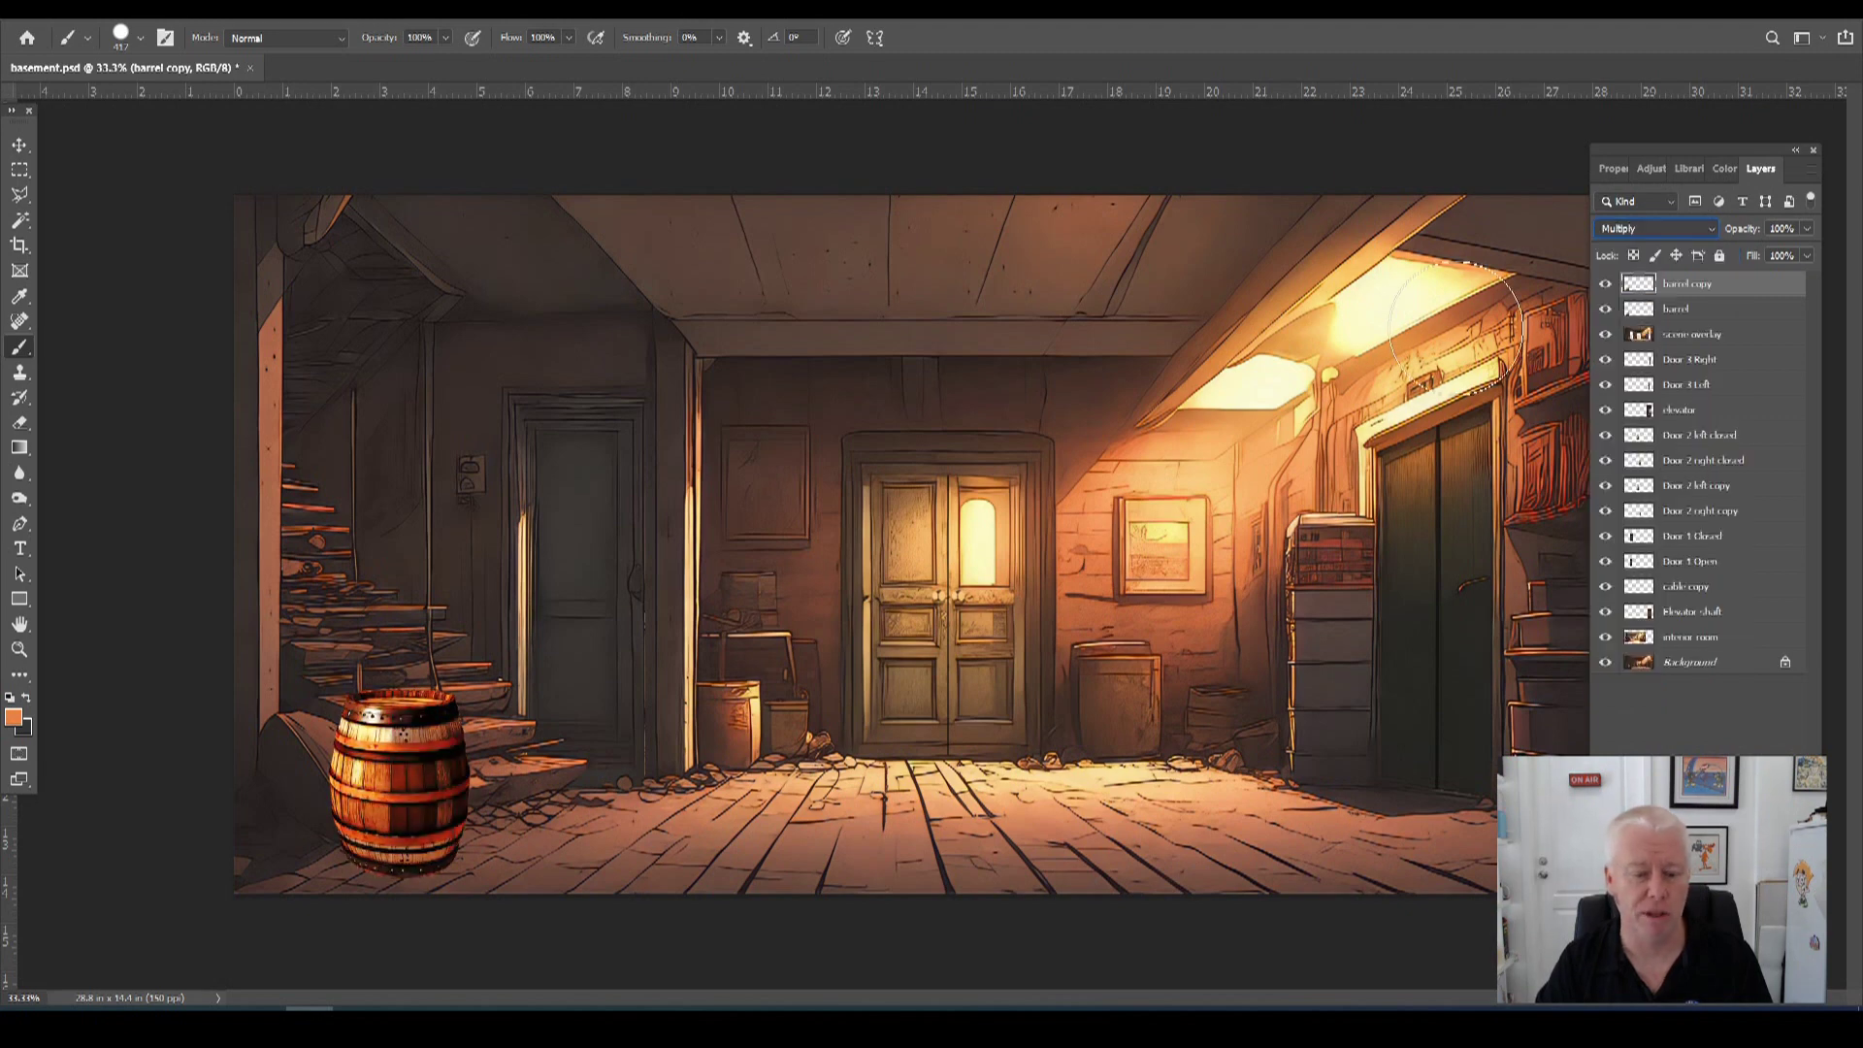
# Desaturate the original barrel layer with Hue/Saturation, setting Saturation to -42.
pyautogui.click(1666, 311)
pyautogui.click(134, 12)
pyautogui.moveTo(140, 60)
pyautogui.click(353, 160)
pyautogui.moveTo(695, 284)
pyautogui.mouseDown()
pyautogui.moveTo(764, 286)
pyautogui.moveTo(720, 293)
pyautogui.mouseUp()
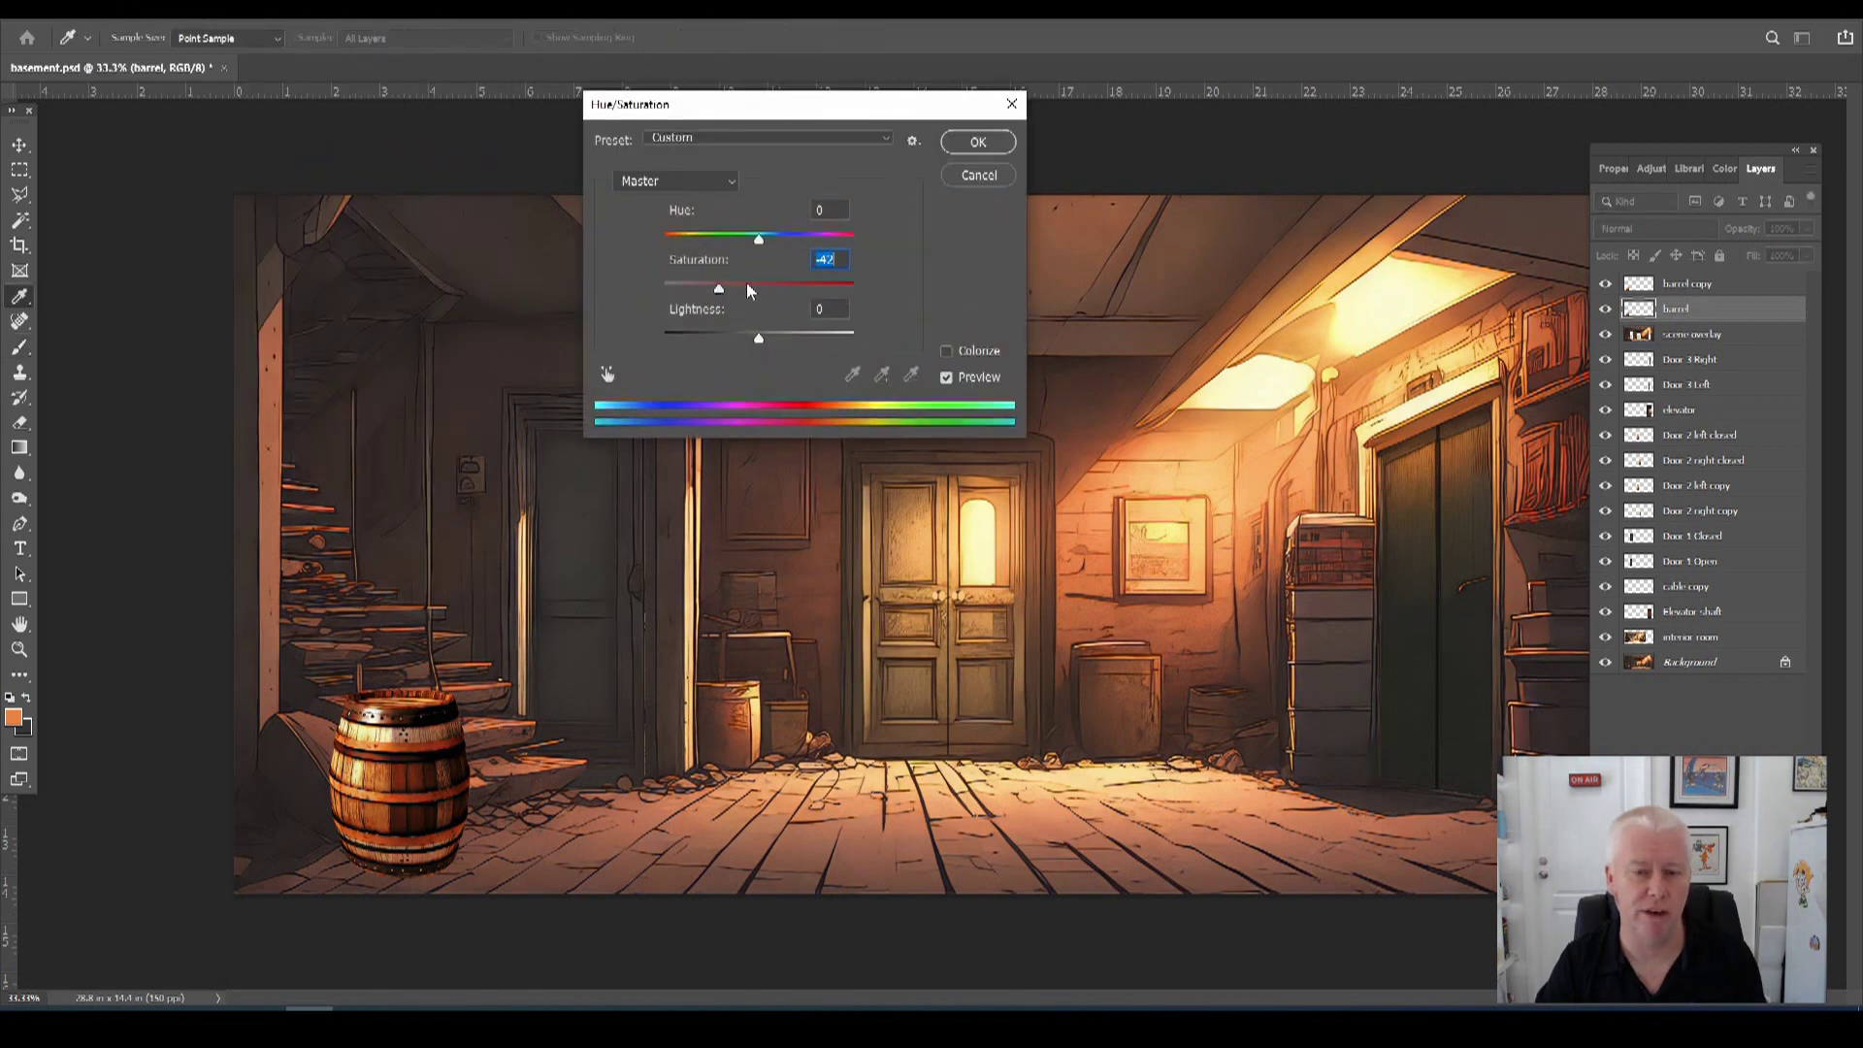
pyautogui.click(977, 141)
# Set the barrel copy's Saturation to -21 with Hue/Saturation and lower the layer's opacity to 55%.
pyautogui.press('b')
pyautogui.hotkey('alt', ']')
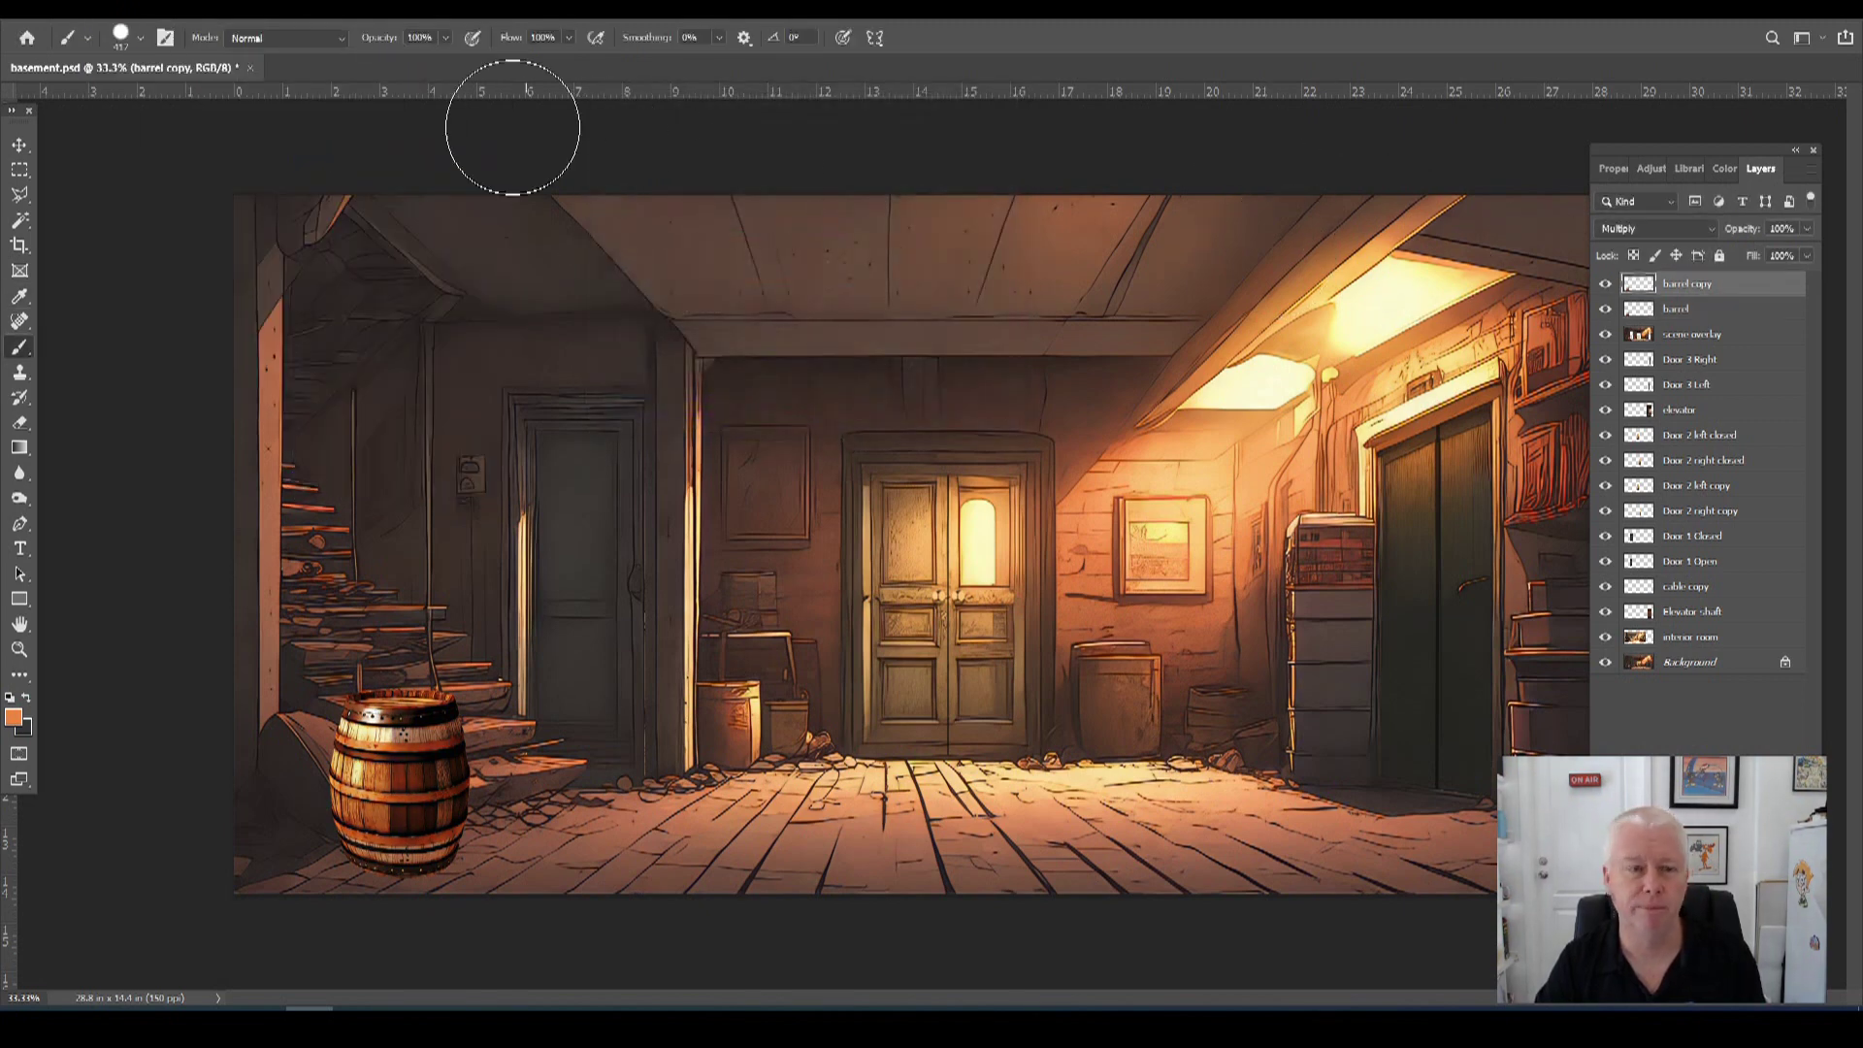
pyautogui.click(112, 8)
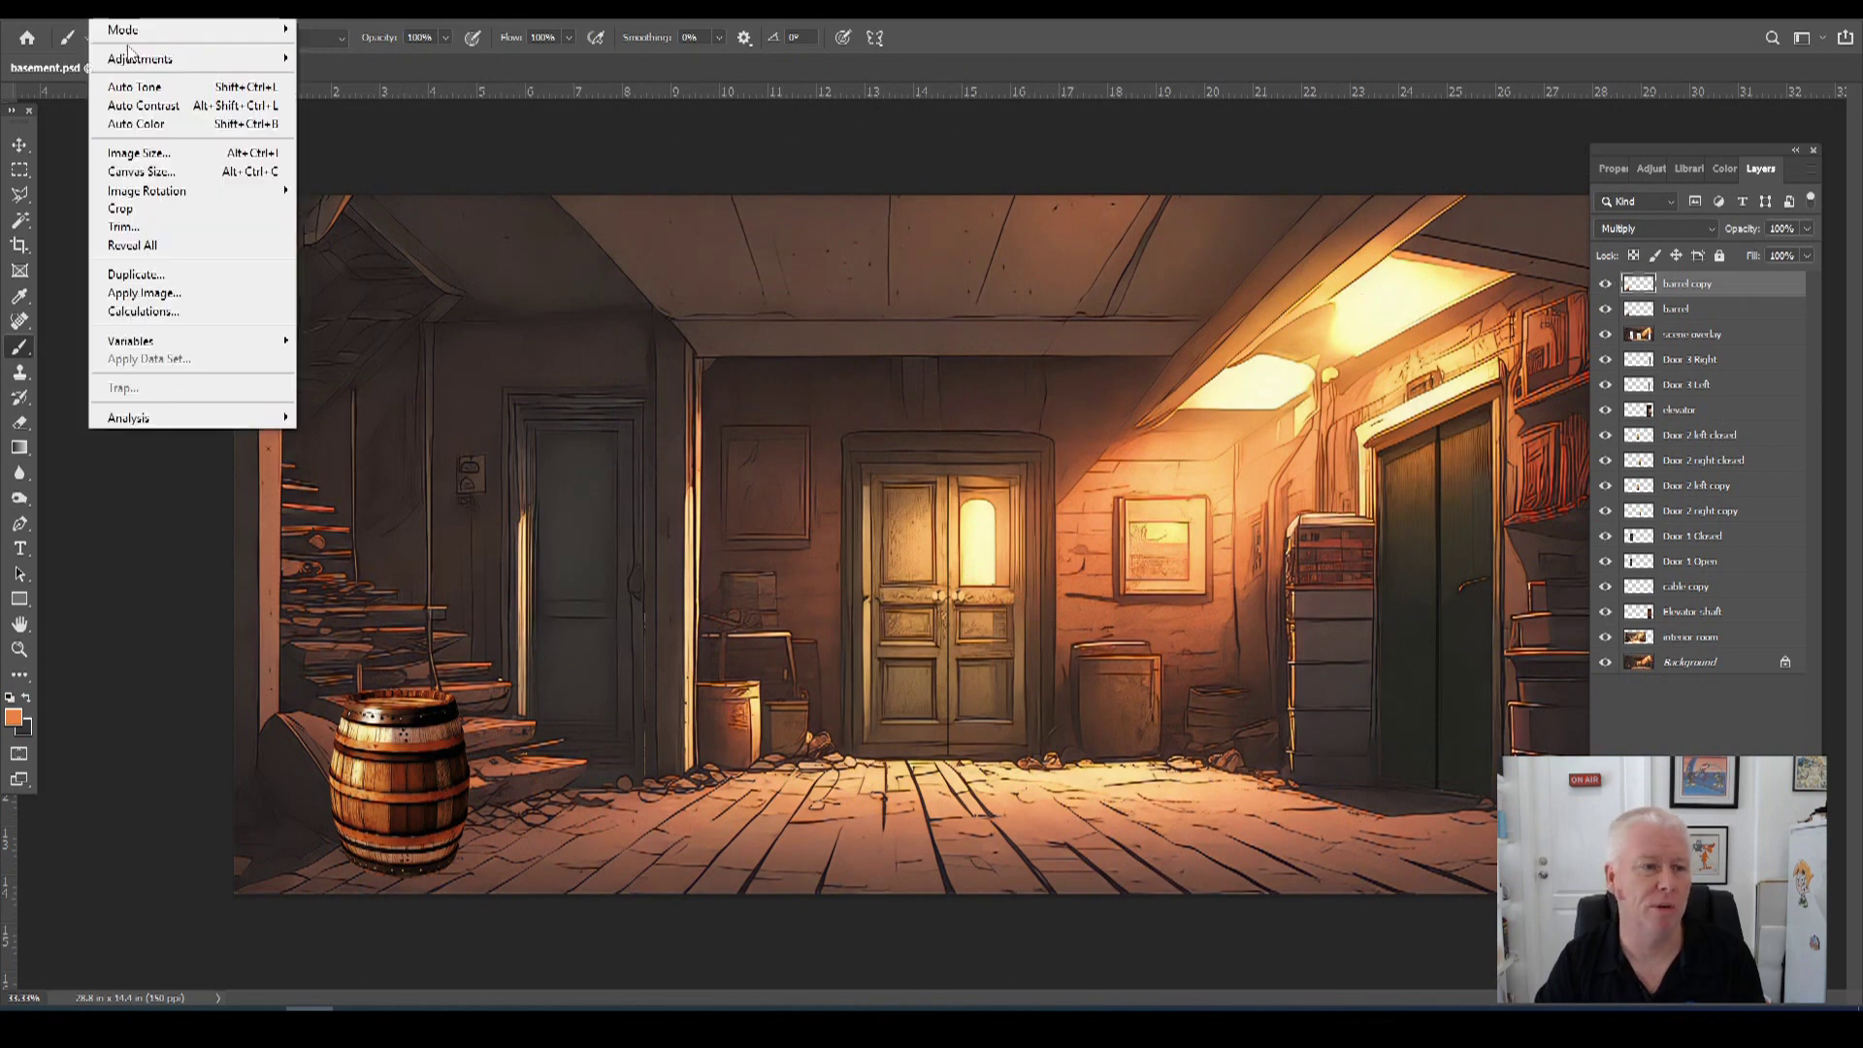
pyautogui.click(350, 161)
pyautogui.moveTo(762, 295); pyautogui.dragTo(738, 298)
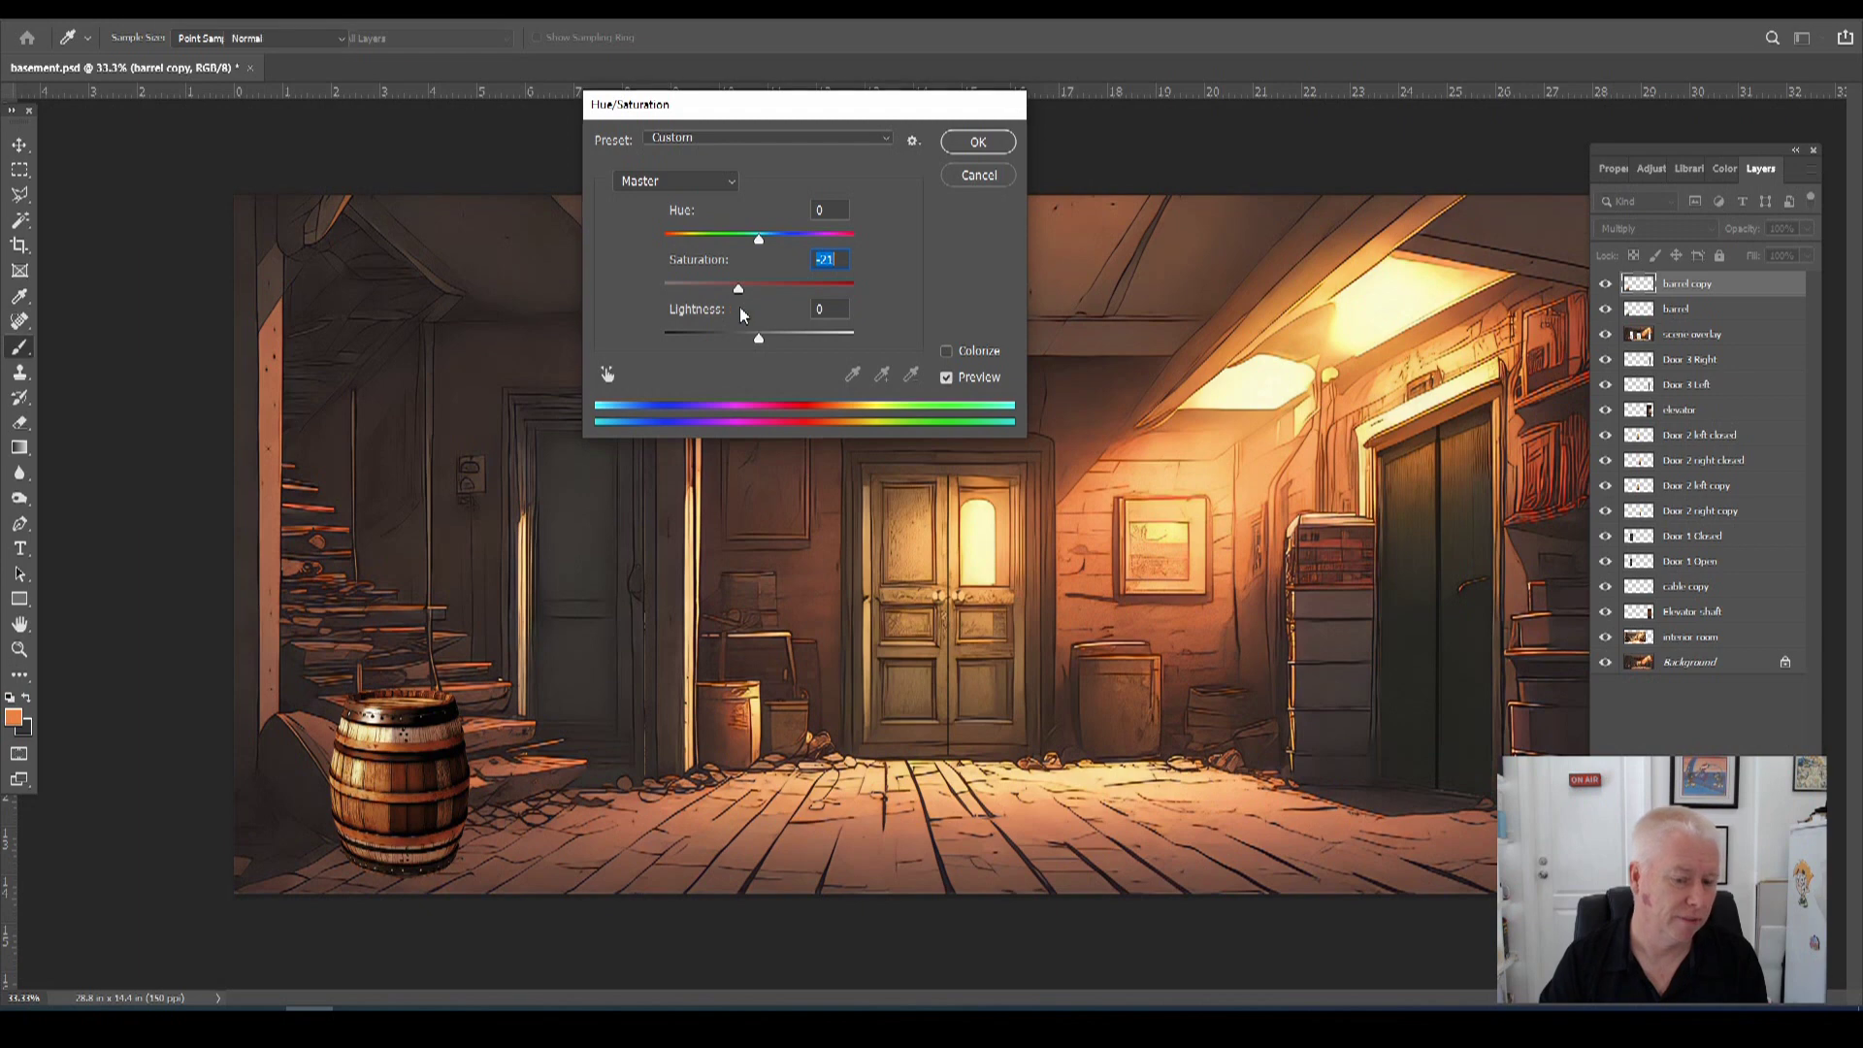
pyautogui.press('Return')
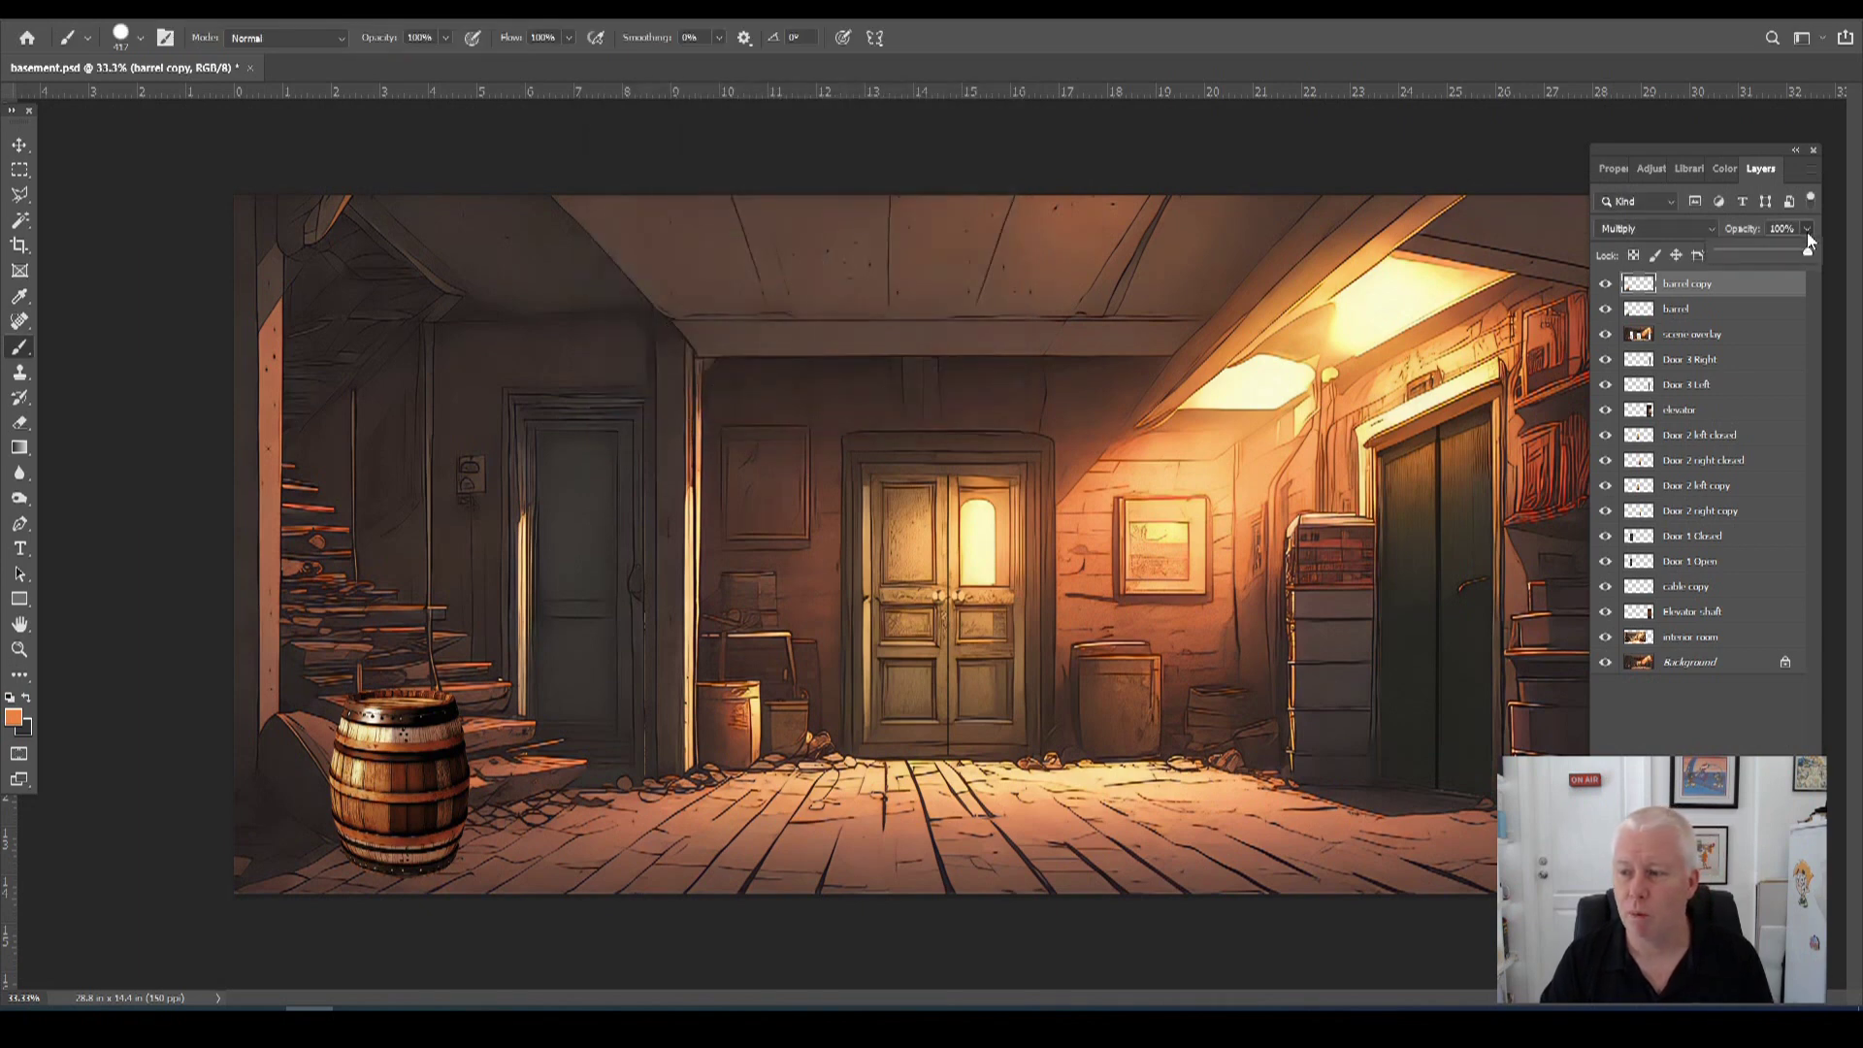
pyautogui.moveTo(1801, 253); pyautogui.dragTo(1768, 256)
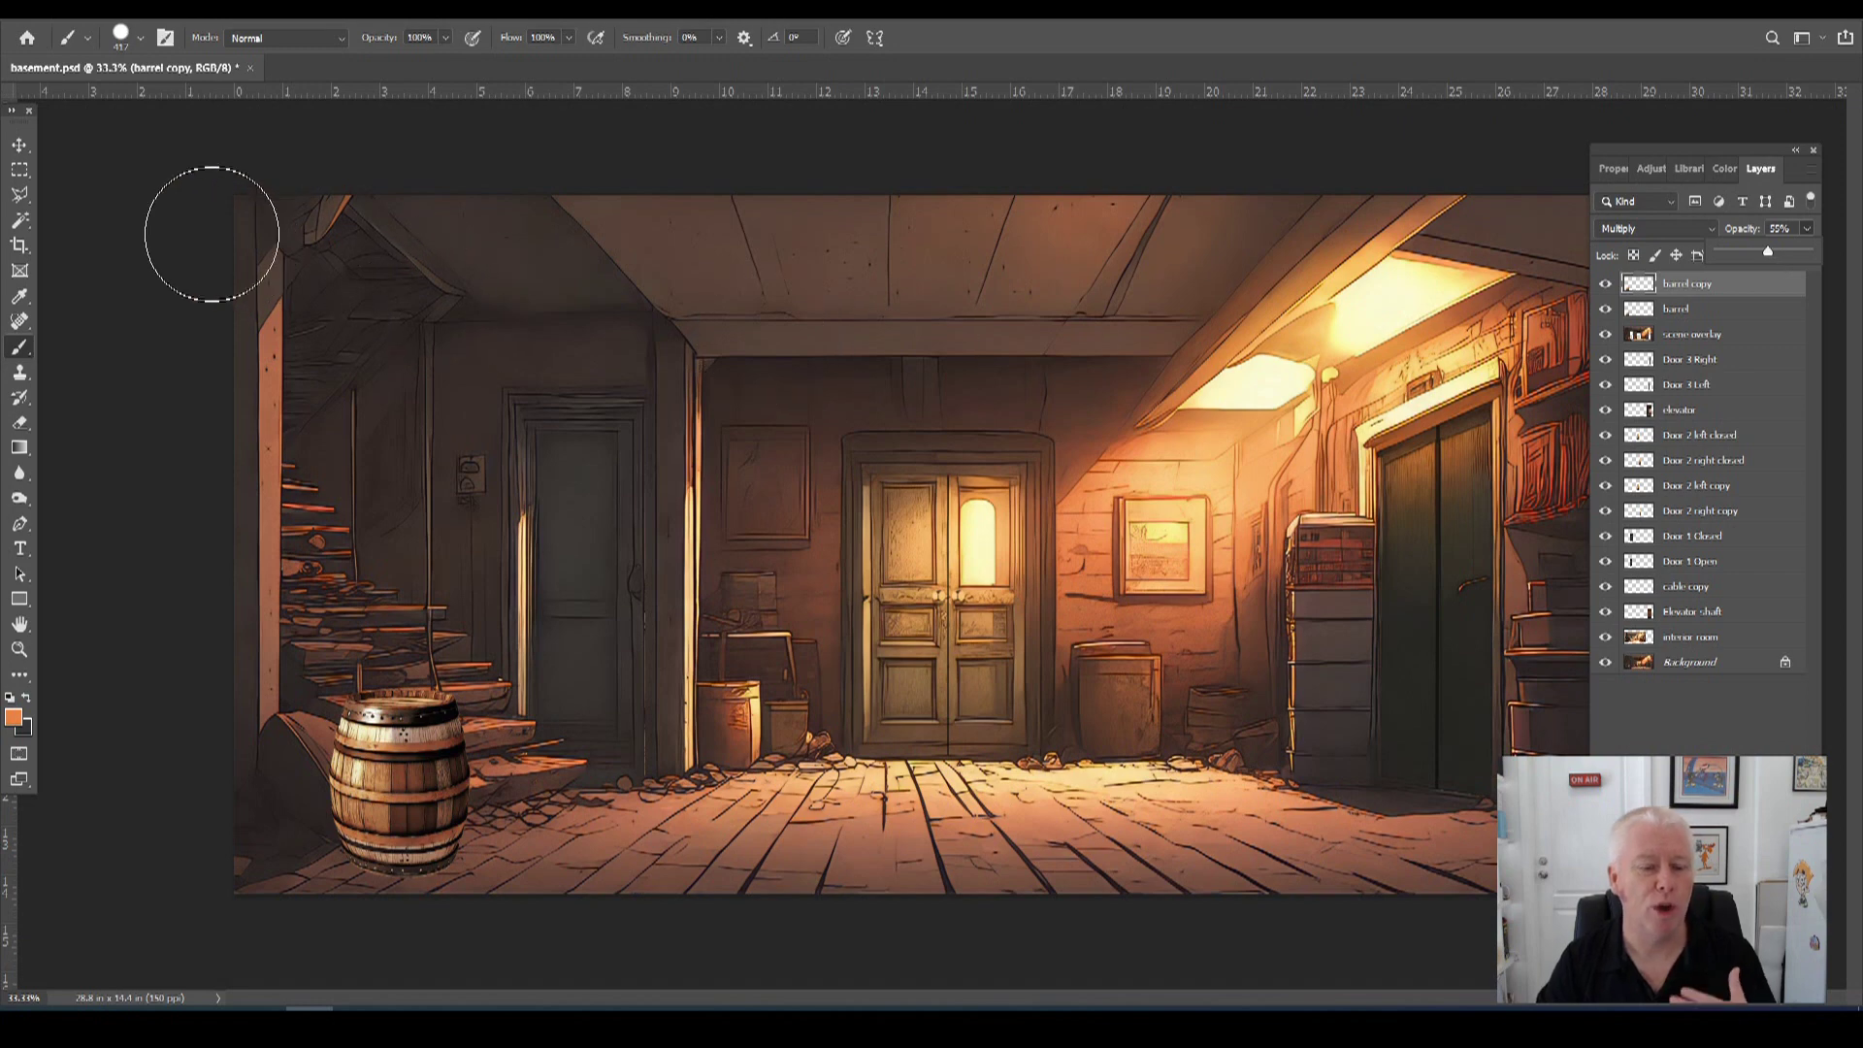
# Select the barrel's shape by picking the empty area around it with the Magic Wand and inverting the selection.
pyautogui.click(20, 220)
pyautogui.click(661, 443)
pyautogui.click(252, 15)
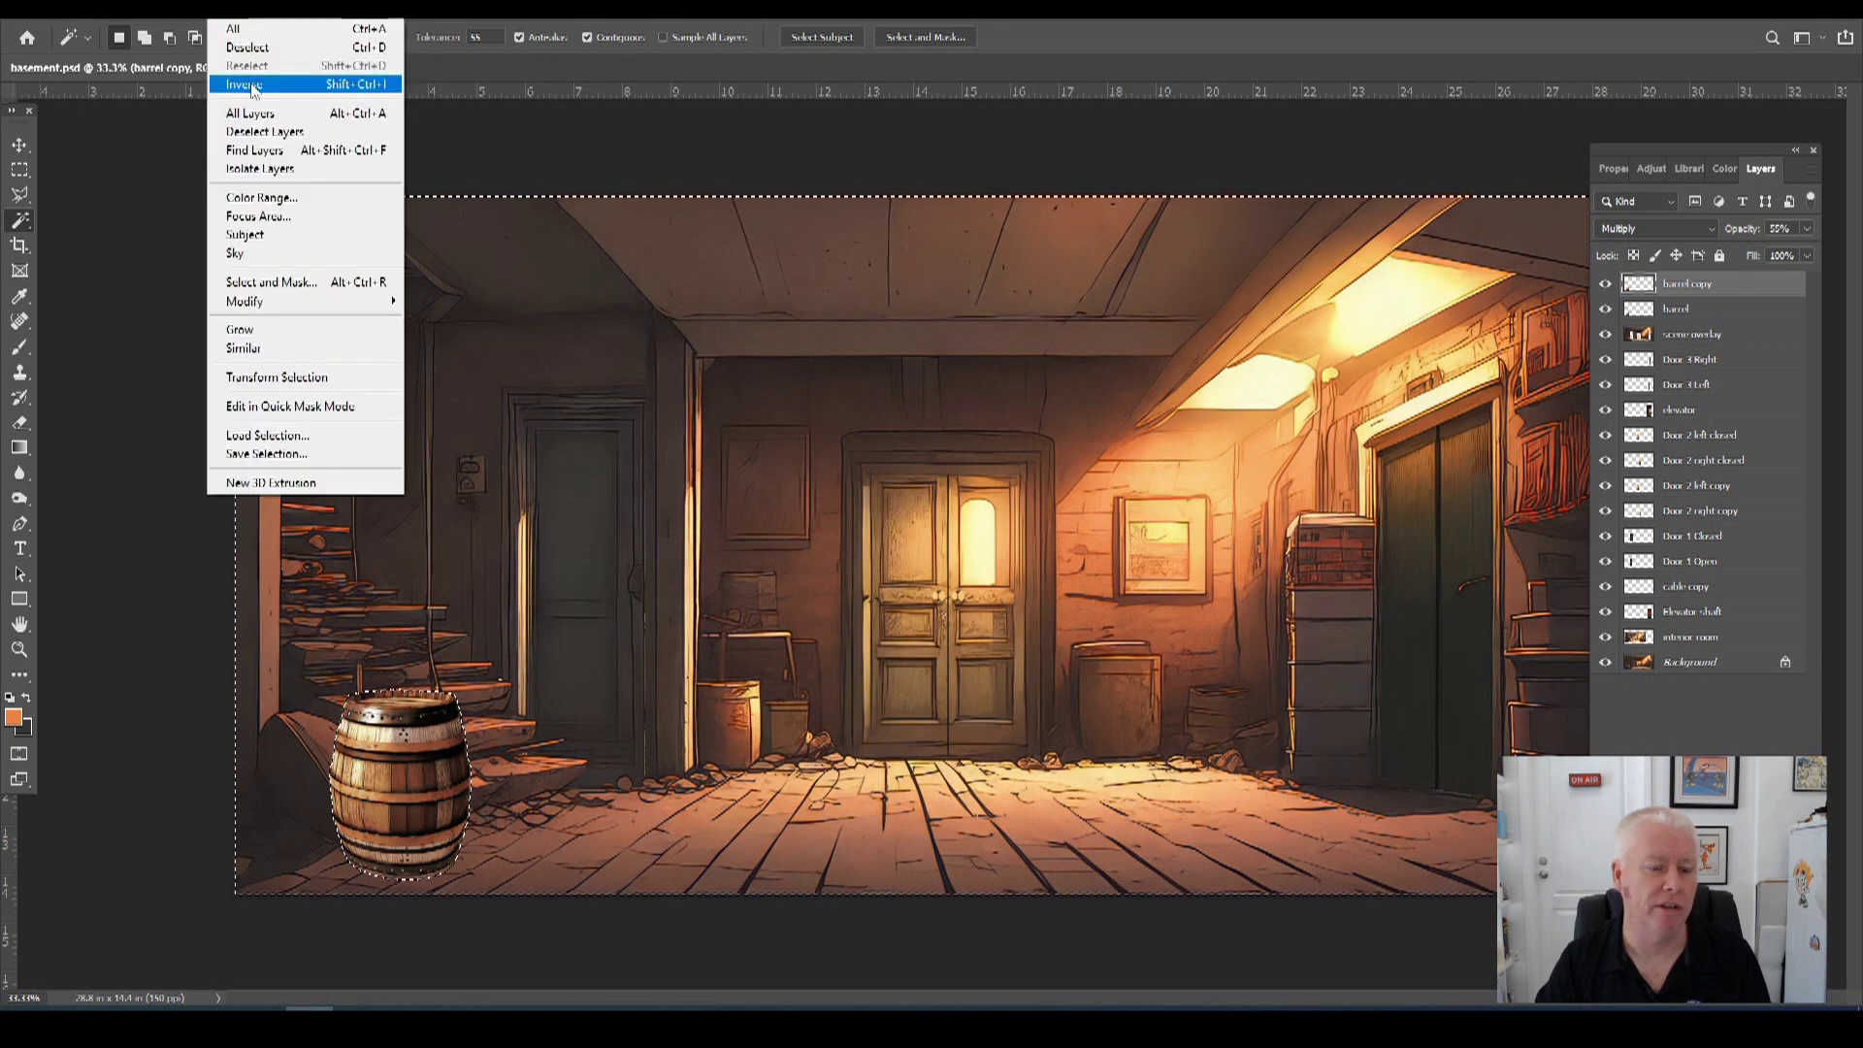
pyautogui.click(252, 86)
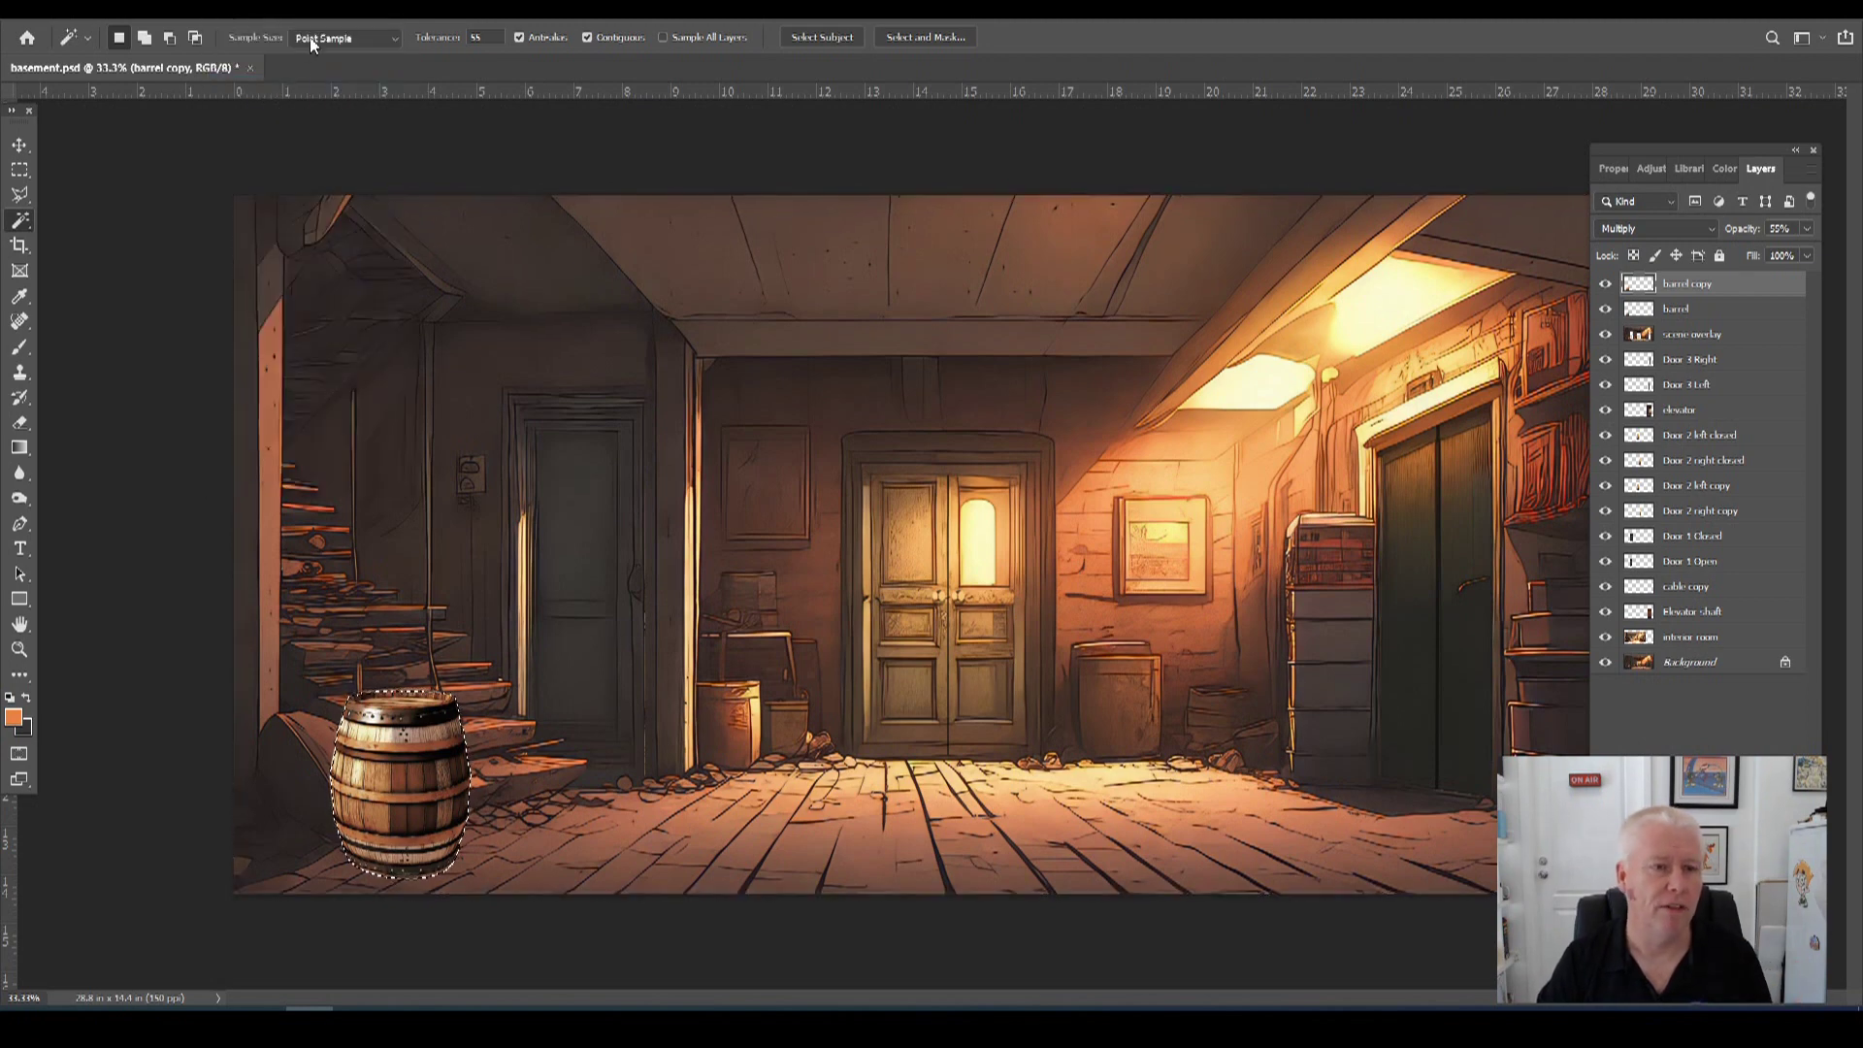
# Add a new empty layer above the barrel copy and hide the selection outline.
pyautogui.click(181, 15)
pyautogui.moveTo(194, 26)
pyautogui.click(389, 28)
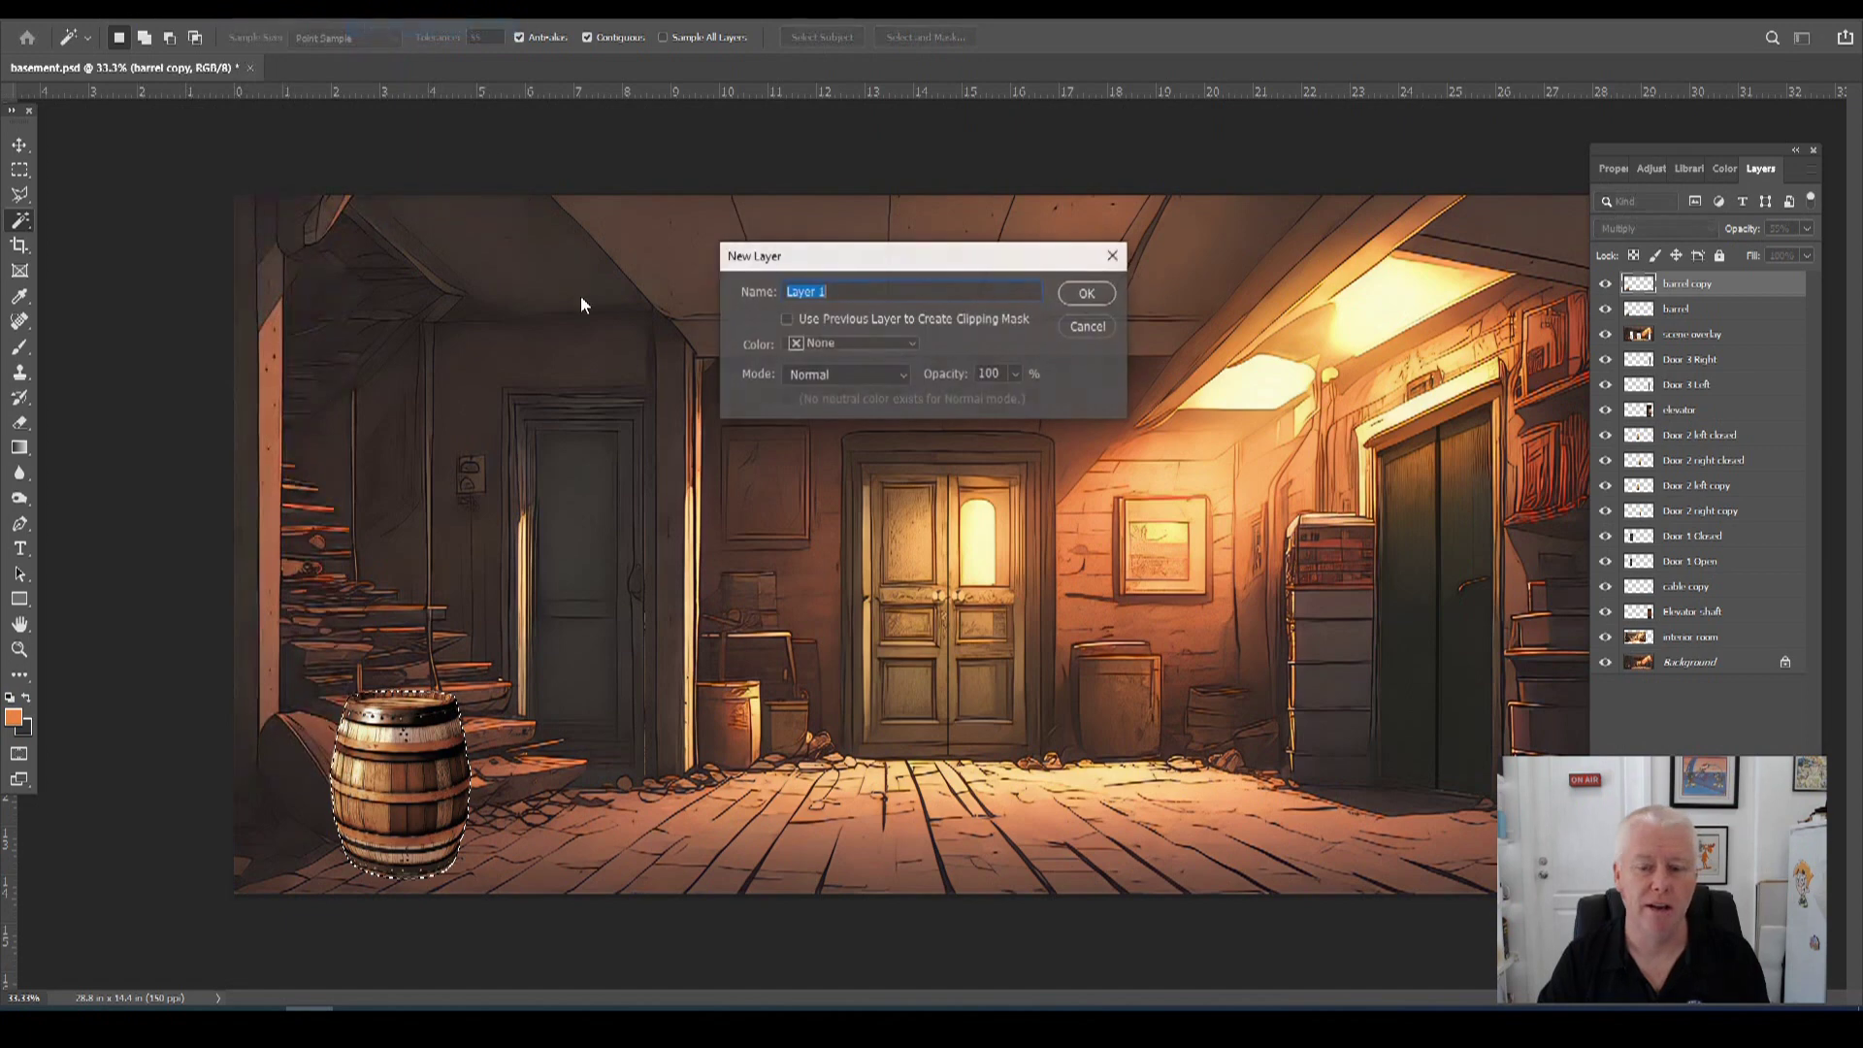
pyautogui.press('Return')
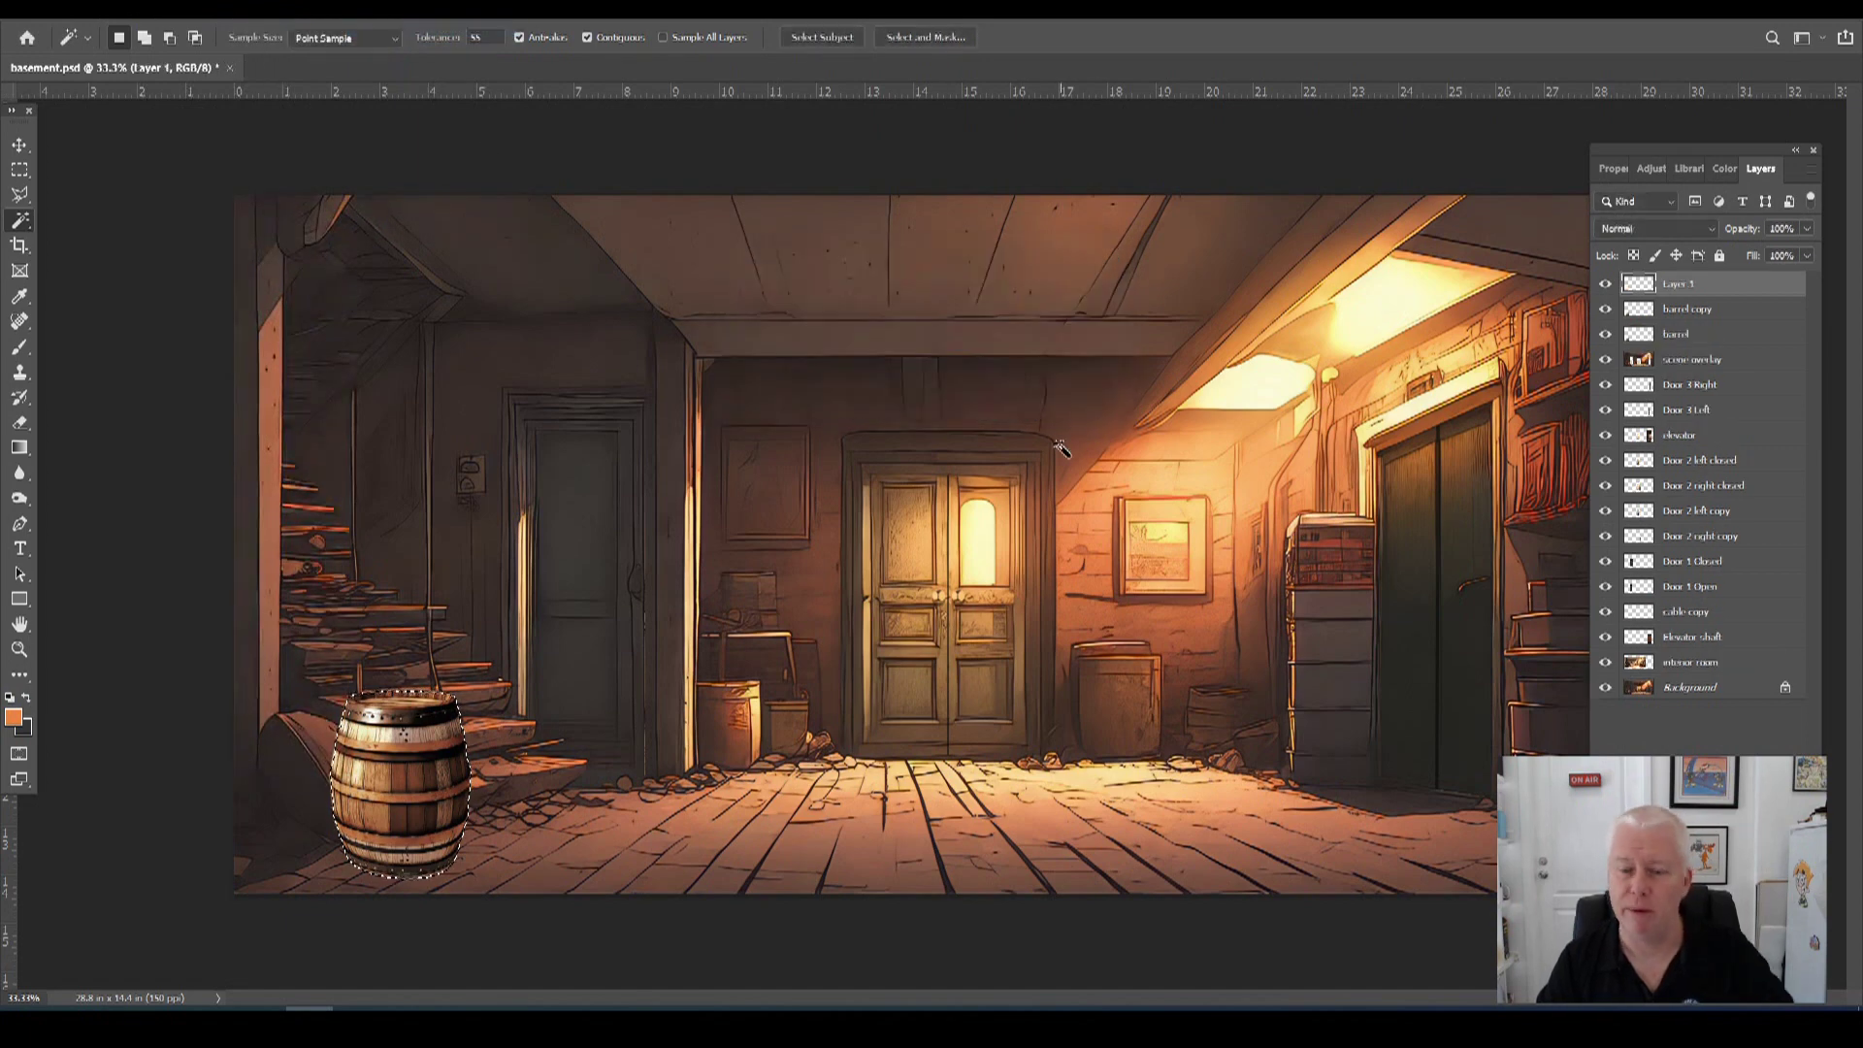
pyautogui.click(312, 17)
pyautogui.click(388, 396)
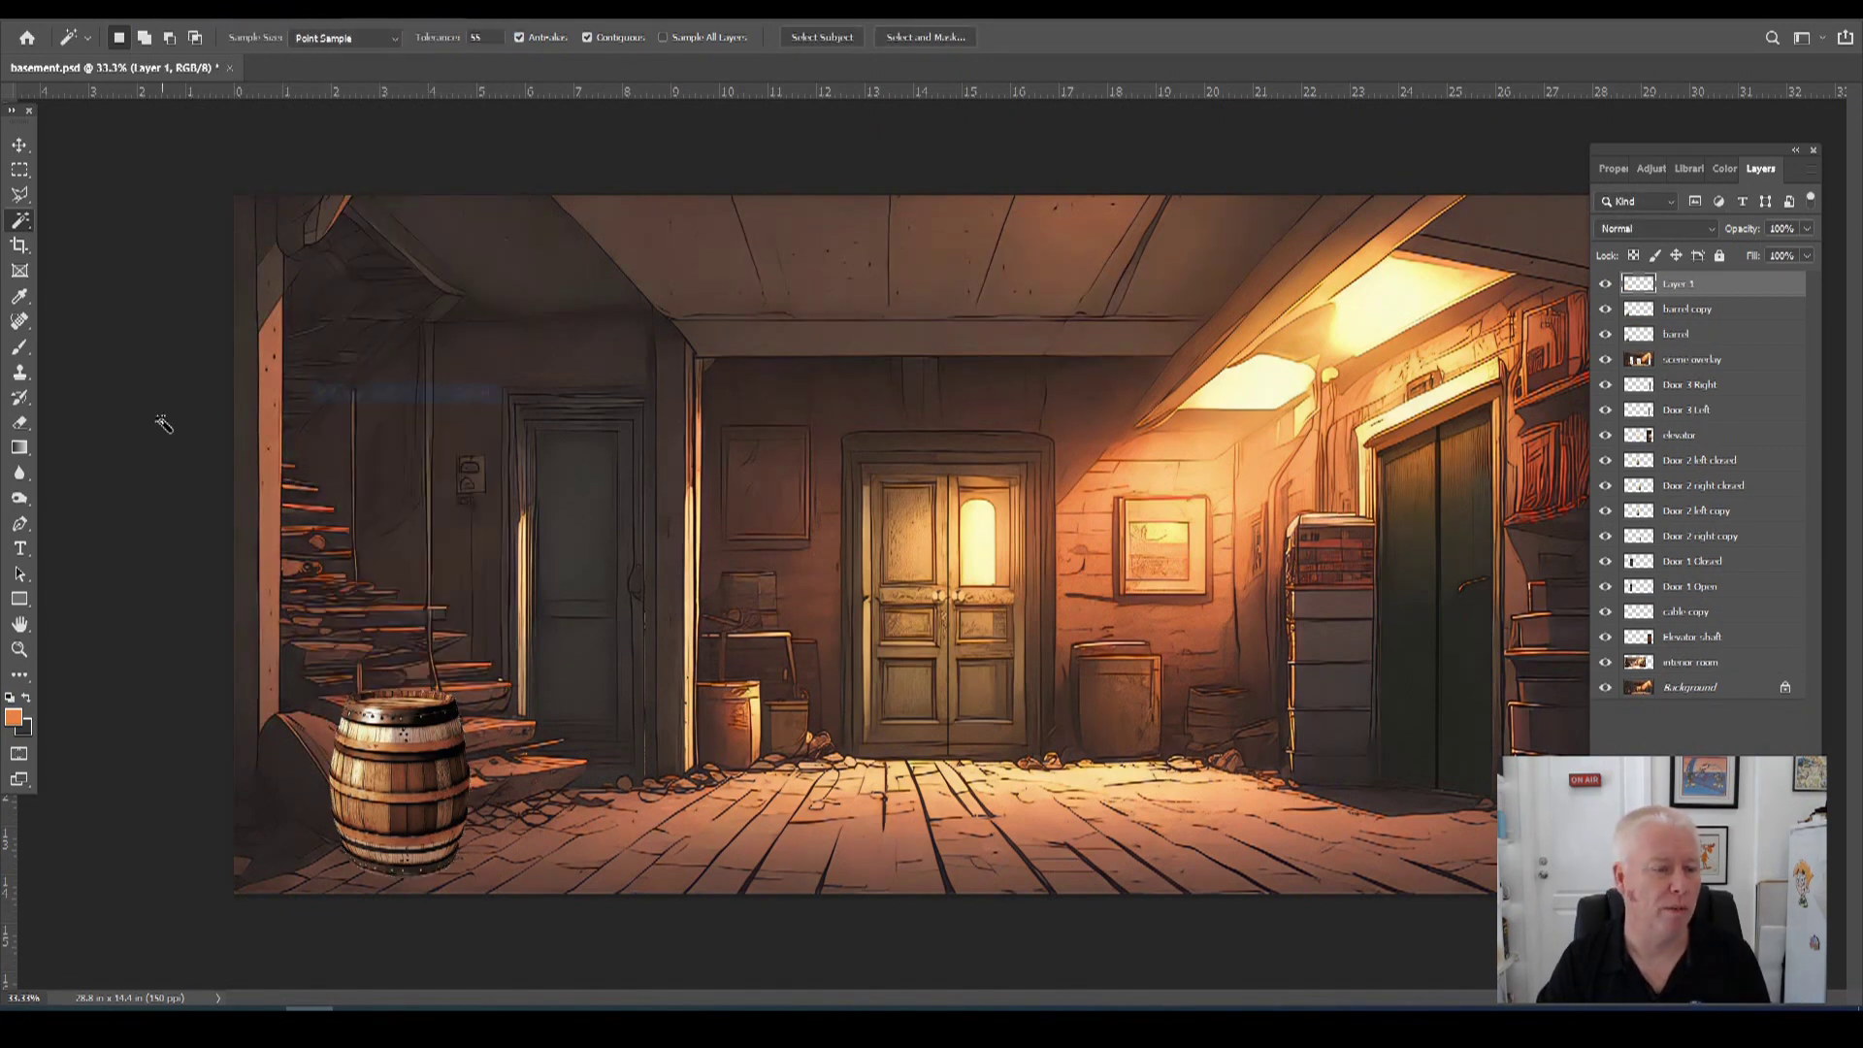
# Sample a reddish-brown tone beside the barrel and paint it down the barrel's left side with an enlarged Soft Round brush.
pyautogui.click(14, 302)
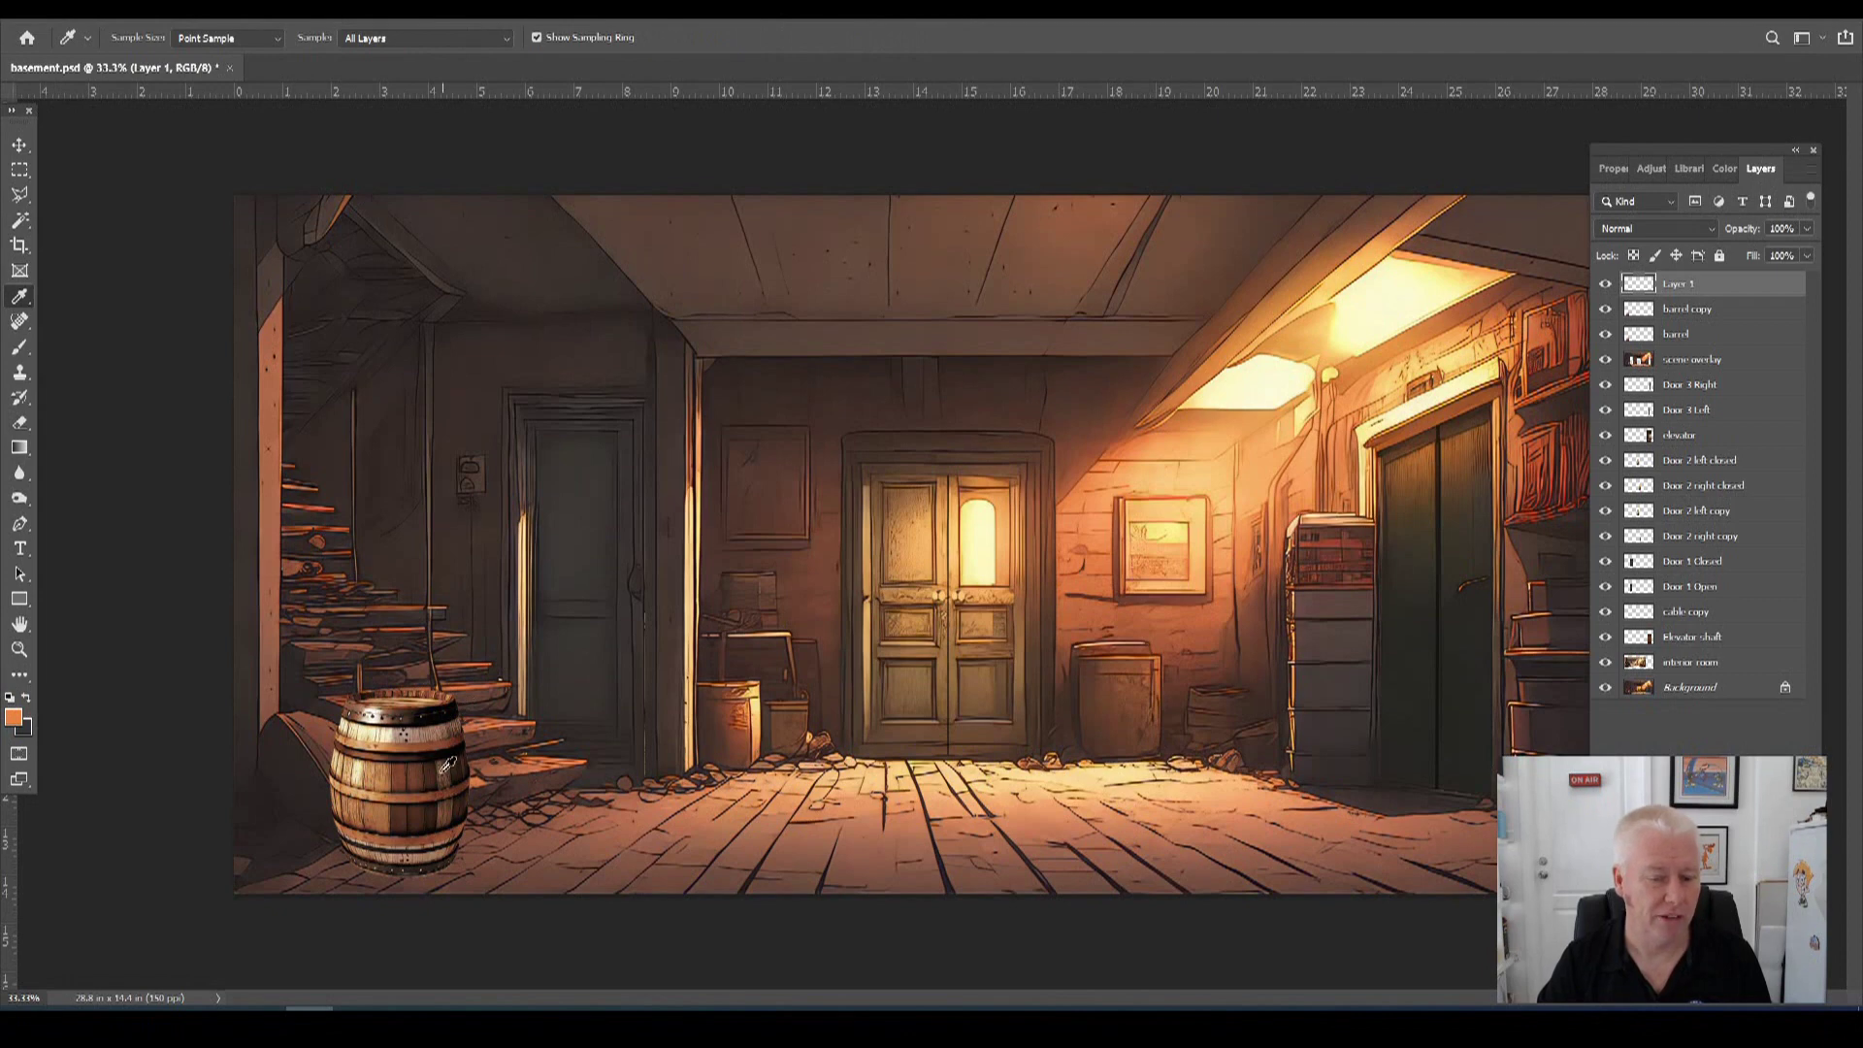
pyautogui.click(328, 726)
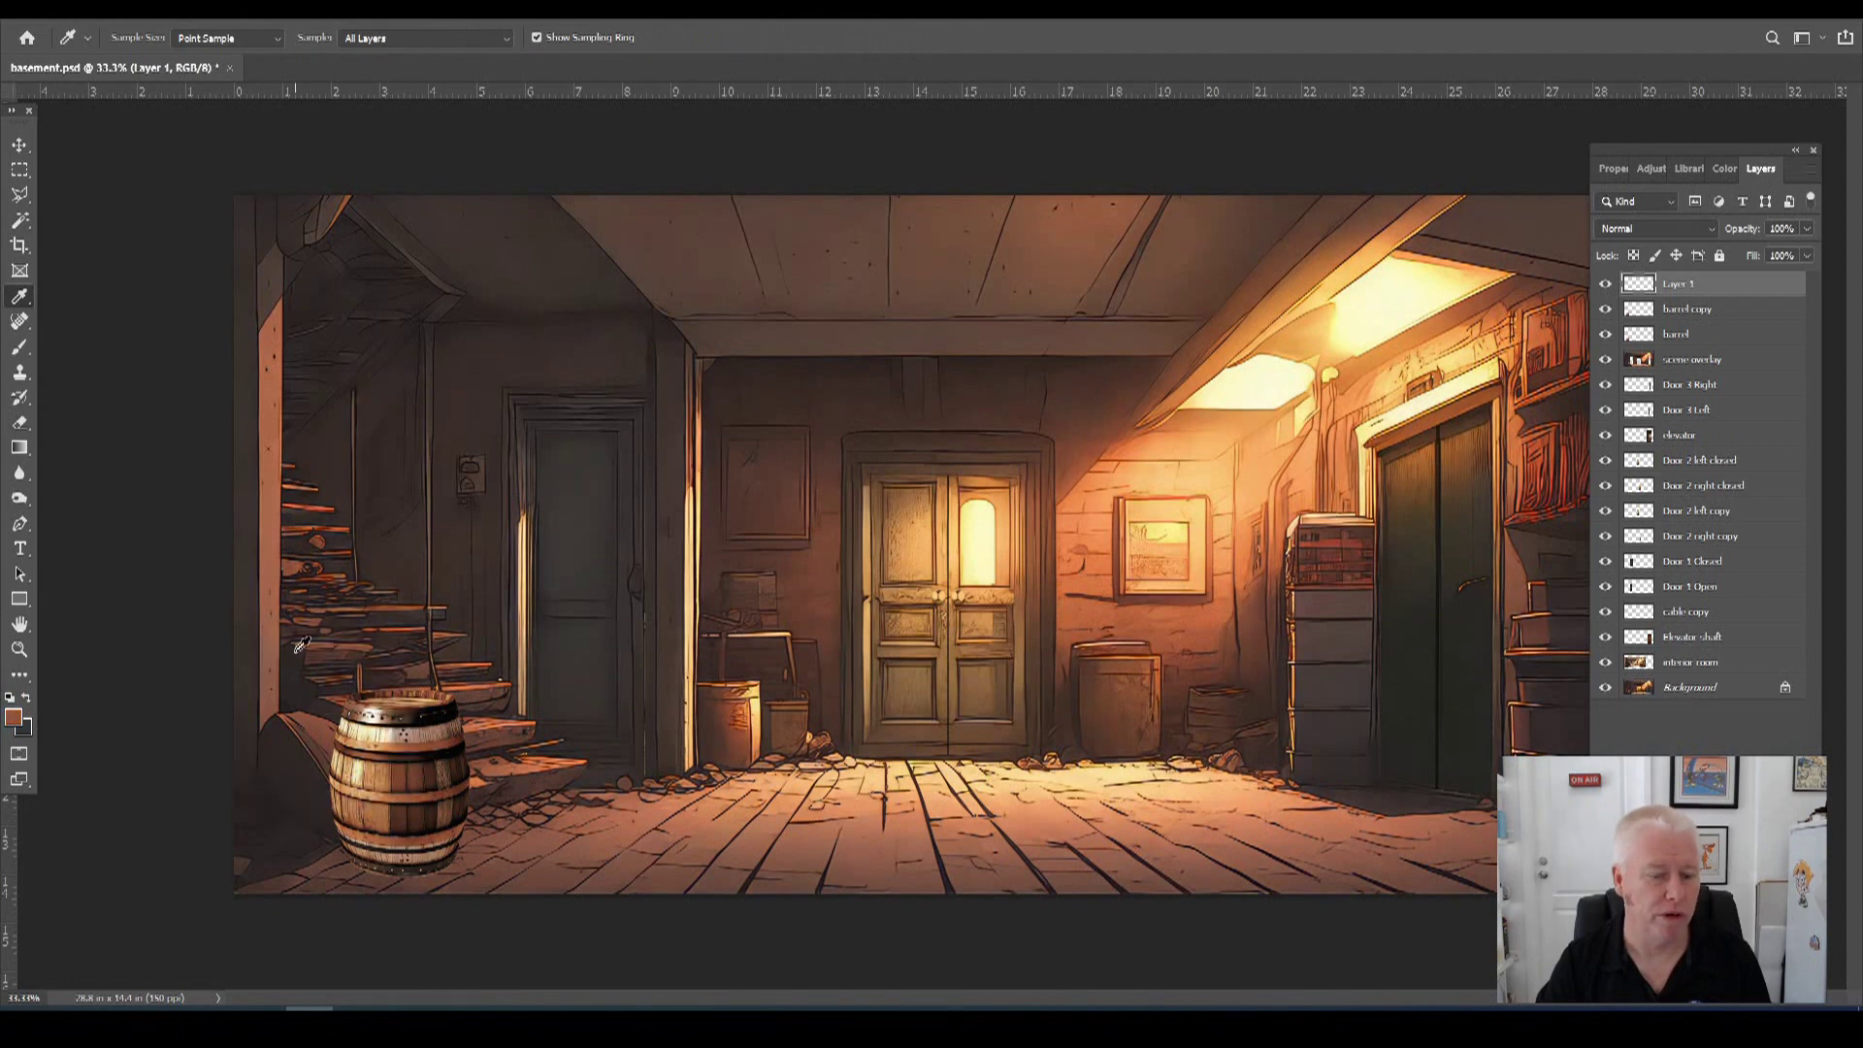
pyautogui.click(19, 348)
pyautogui.click(122, 43)
pyautogui.click(177, 281)
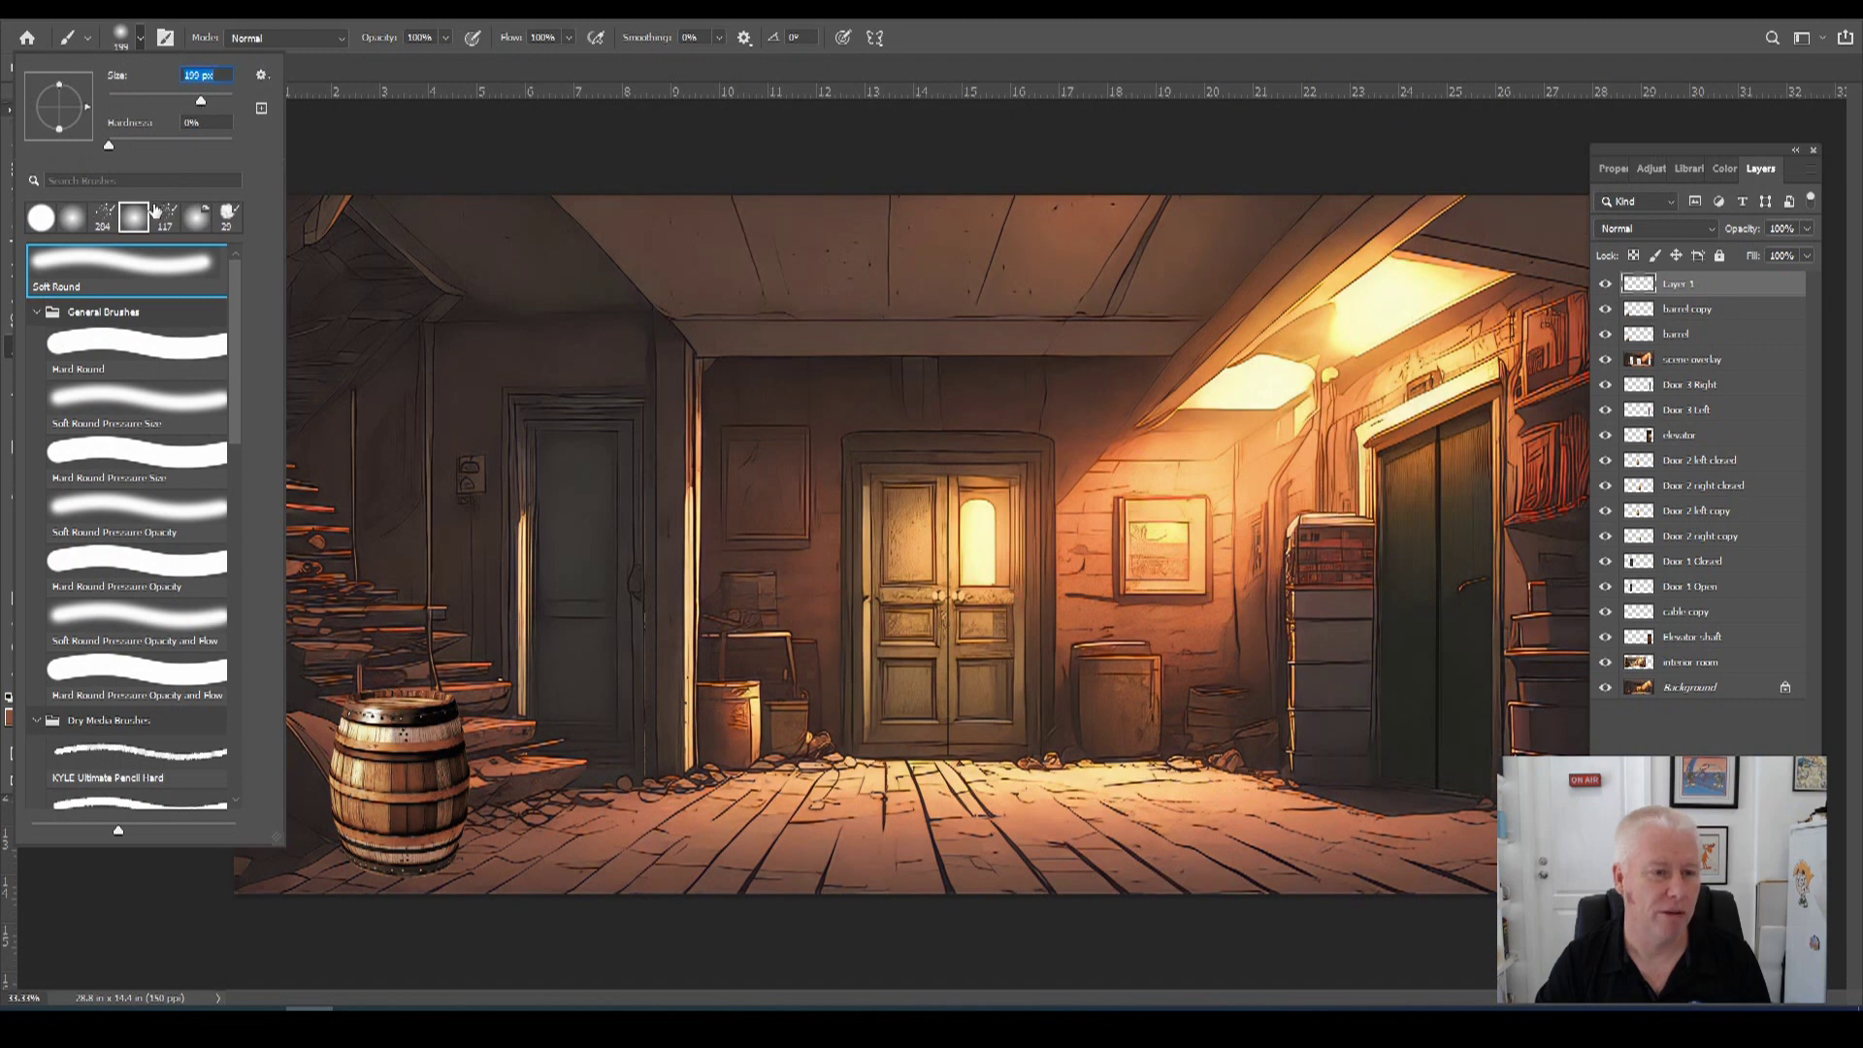
pyautogui.moveTo(204, 101); pyautogui.dragTo(208, 103)
pyautogui.click(375, 603)
pyautogui.moveTo(377, 631)
pyautogui.mouseDown()
pyautogui.moveTo(366, 684)
pyautogui.moveTo(365, 856)
pyautogui.mouseUp()
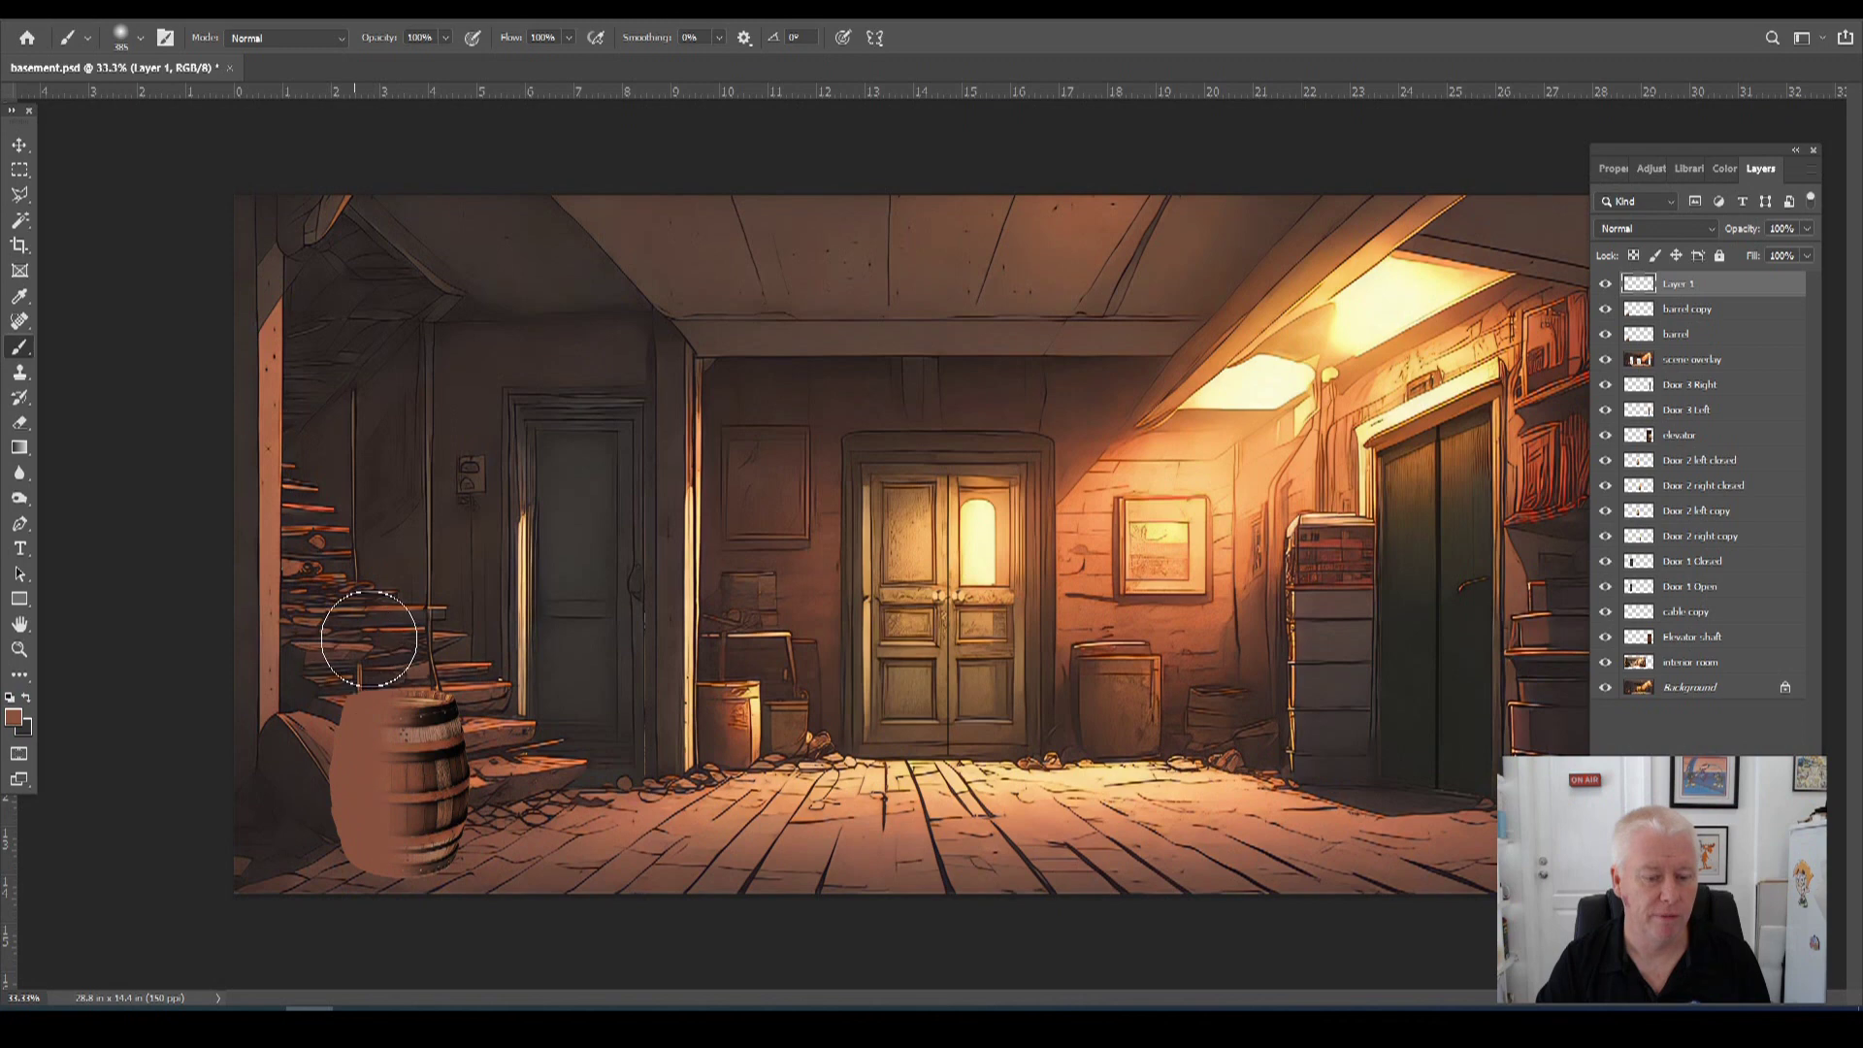
# Set the painted shading layer to Multiply blending and lower its opacity to 70%.
pyautogui.click(1636, 230)
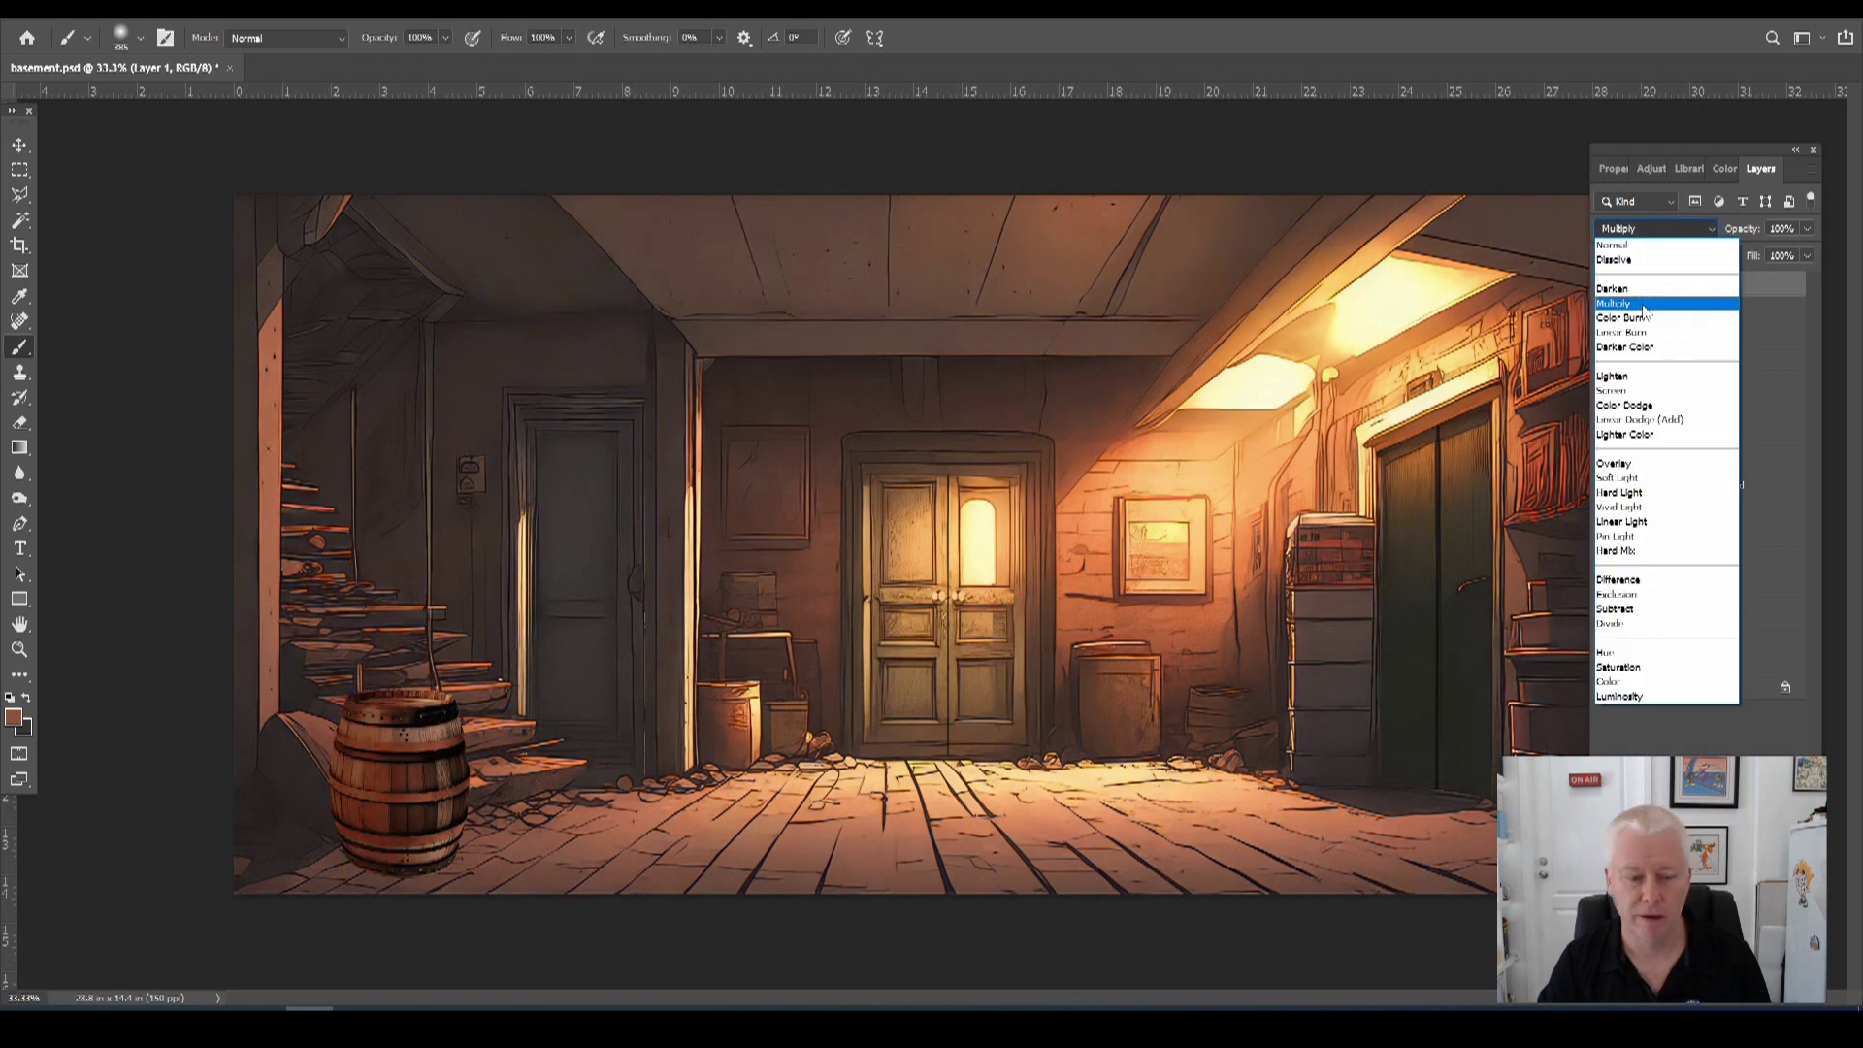
pyautogui.click(1643, 309)
pyautogui.click(1807, 228)
pyautogui.moveTo(1809, 252); pyautogui.dragTo(1780, 253)
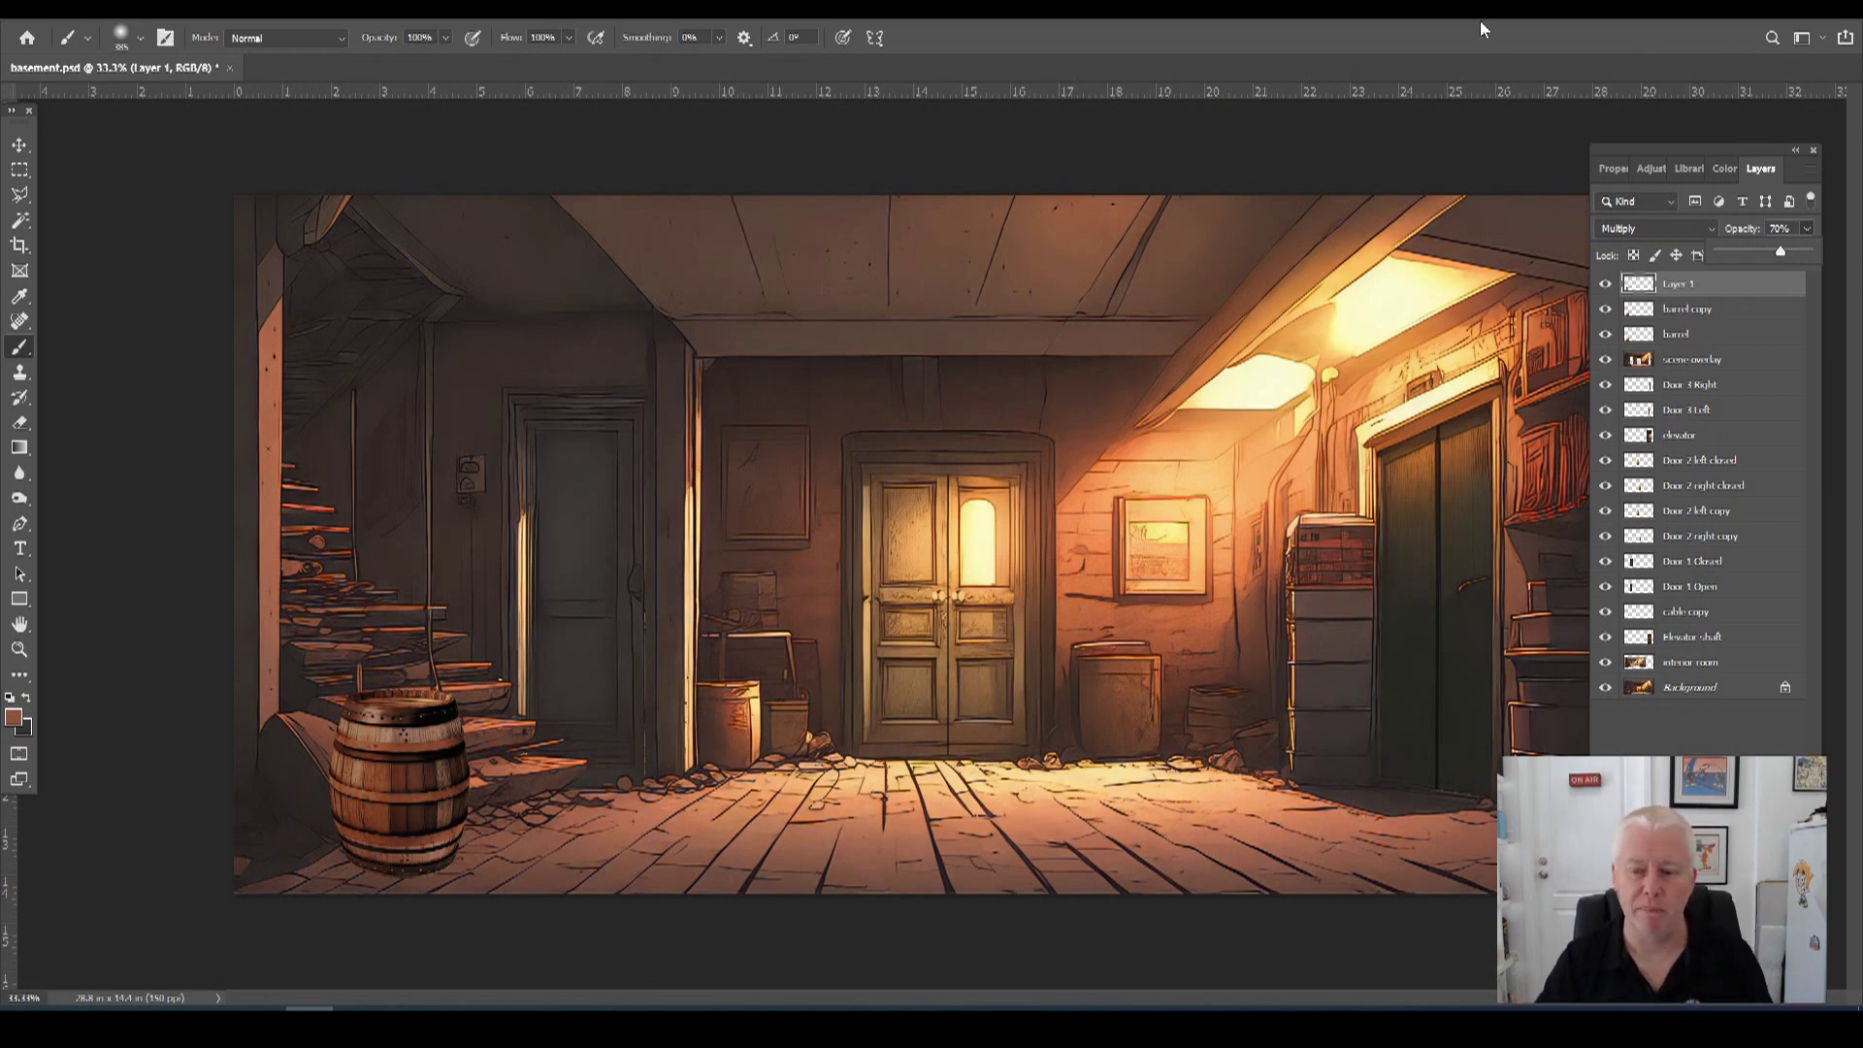
# Merge the shading layer, the barrel copy and the barrel into a single layer.
pyautogui.keyDown('shift'); pyautogui.click(1720, 330); pyautogui.keyUp('shift')
pyautogui.click(1804, 176)
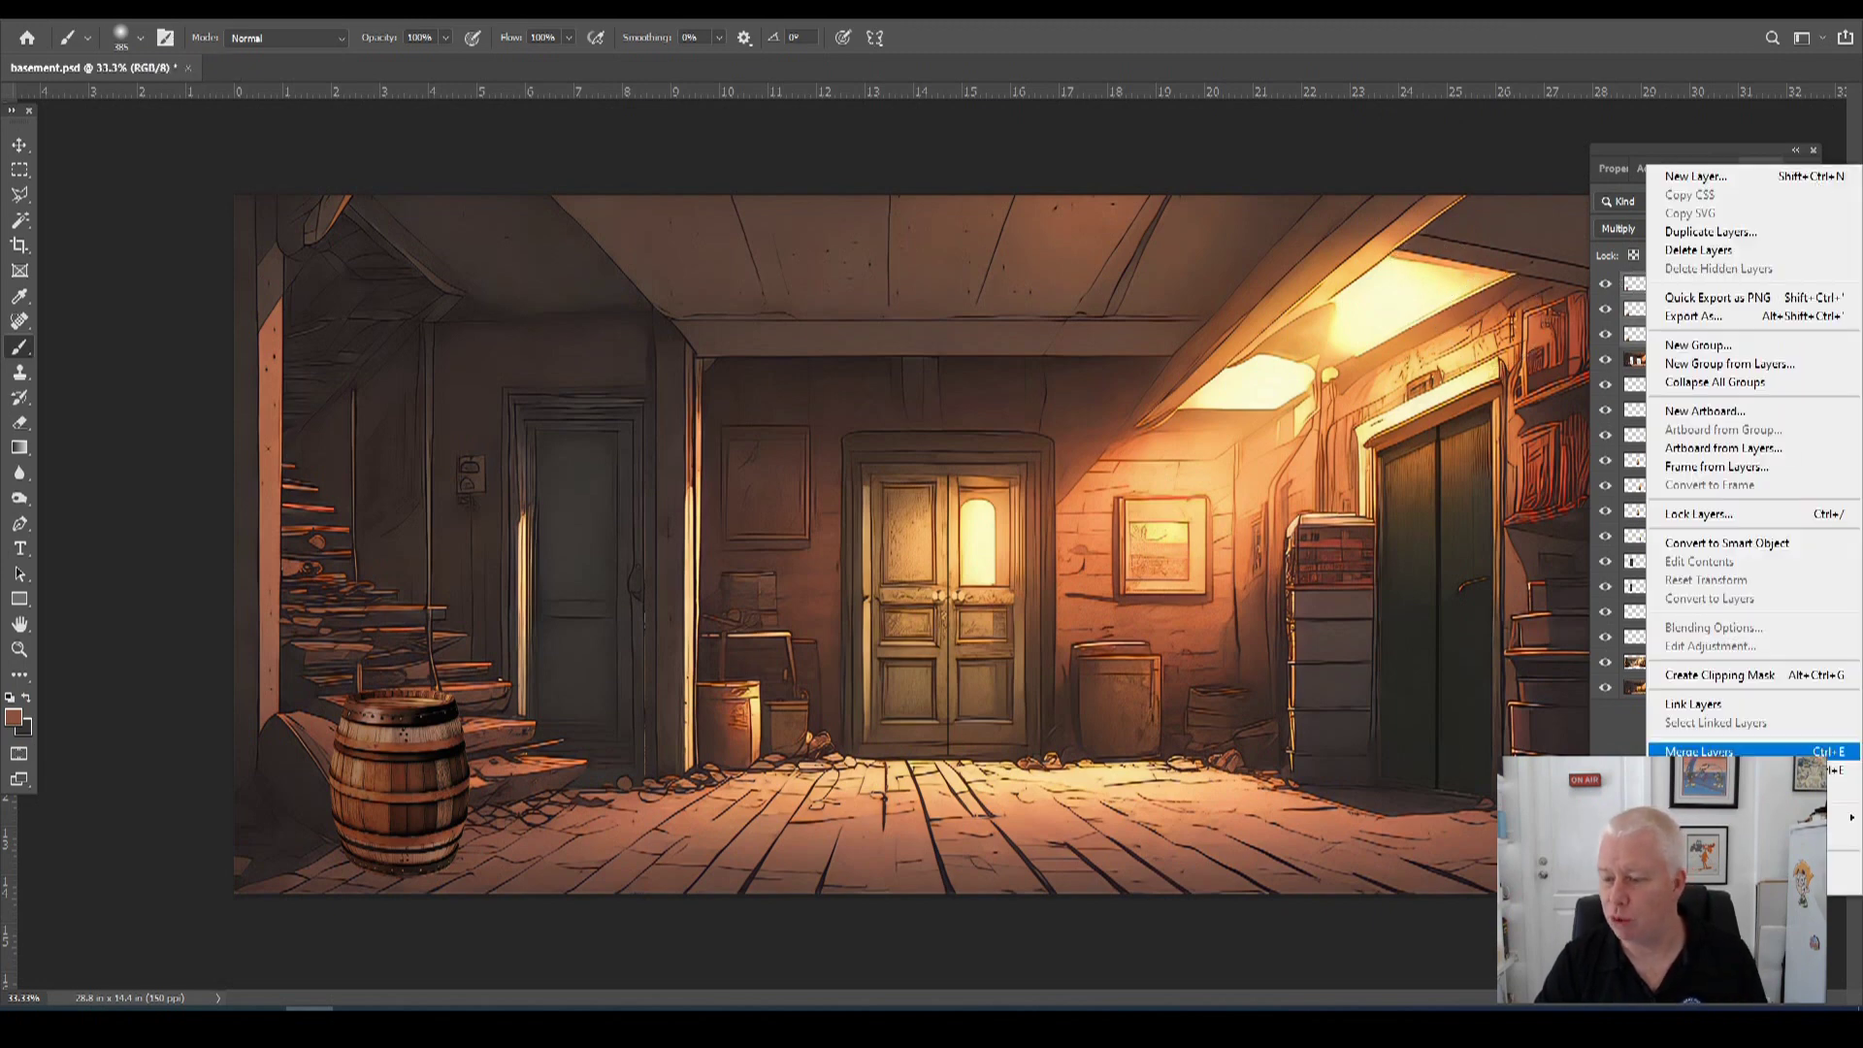
pyautogui.click(1708, 754)
# Select the merged barrel's outline by using the Magic Wand on its transparent surroundings and inverting the selection.
pyautogui.click(20, 222)
pyautogui.click(453, 347)
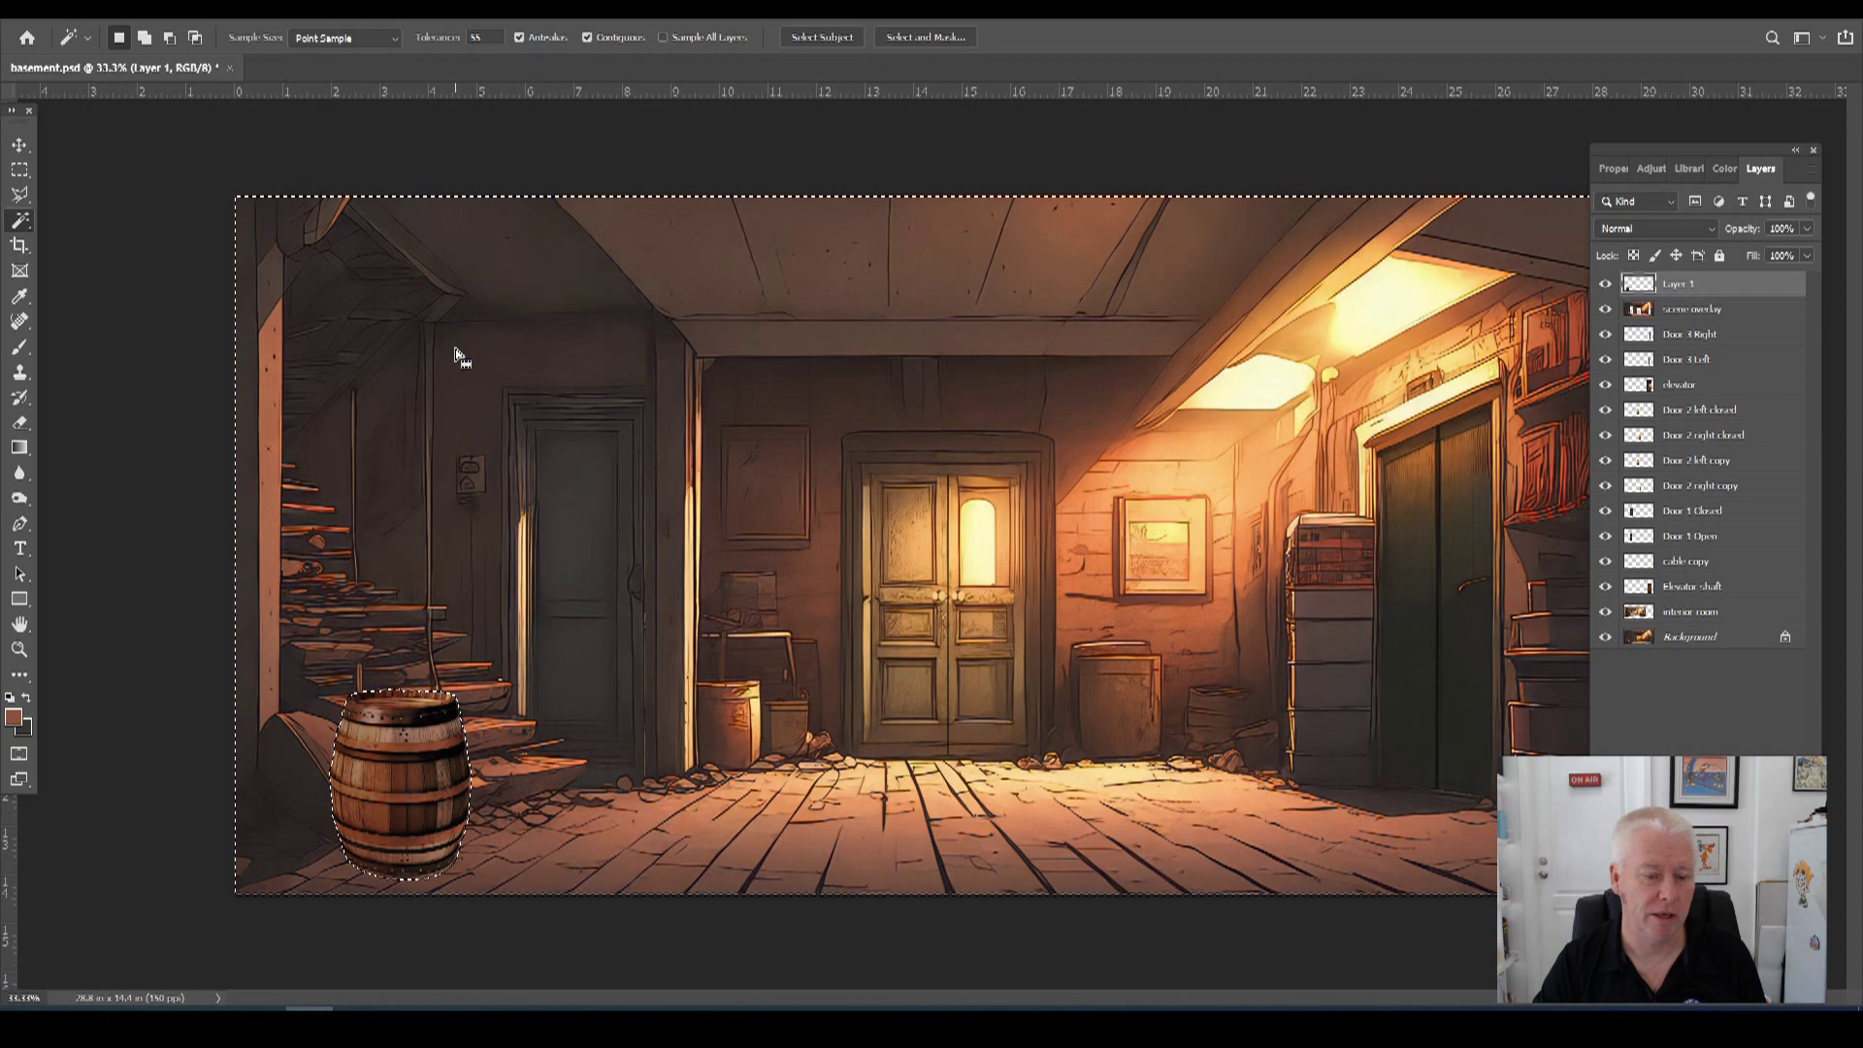
pyautogui.click(213, 20)
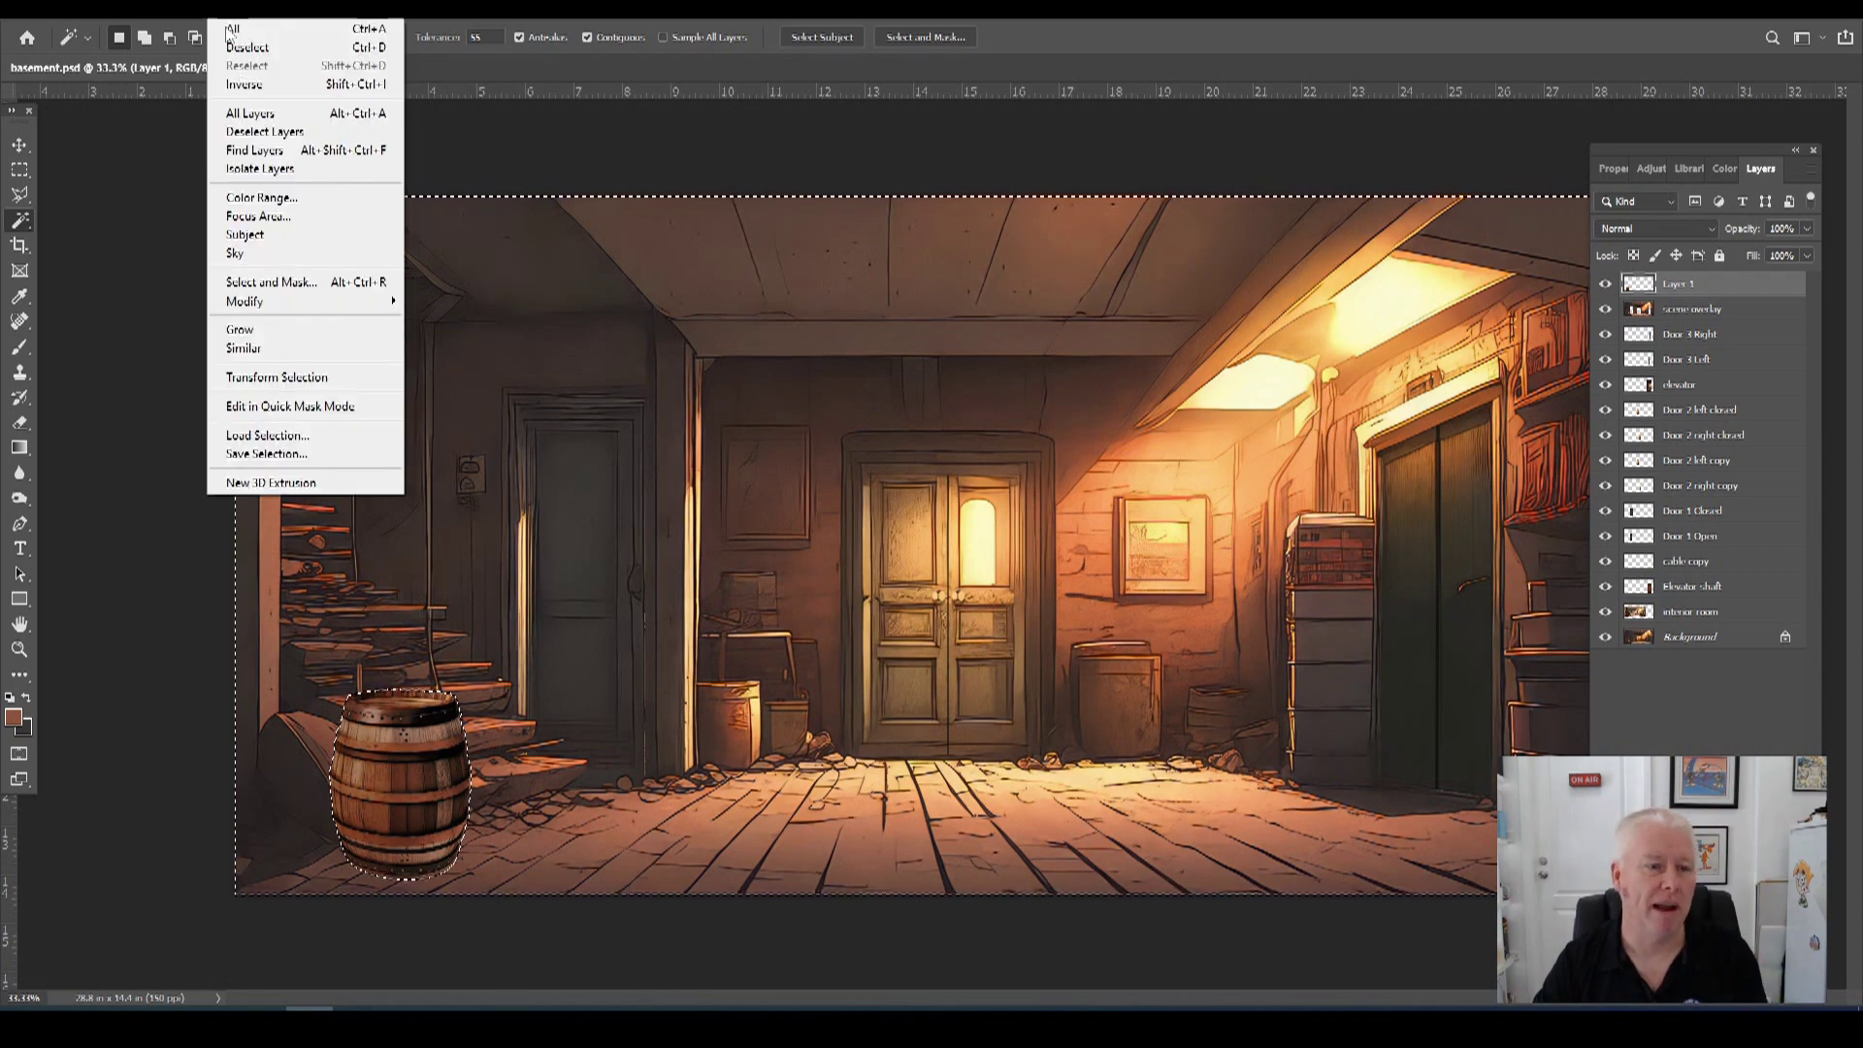
pyautogui.click(247, 84)
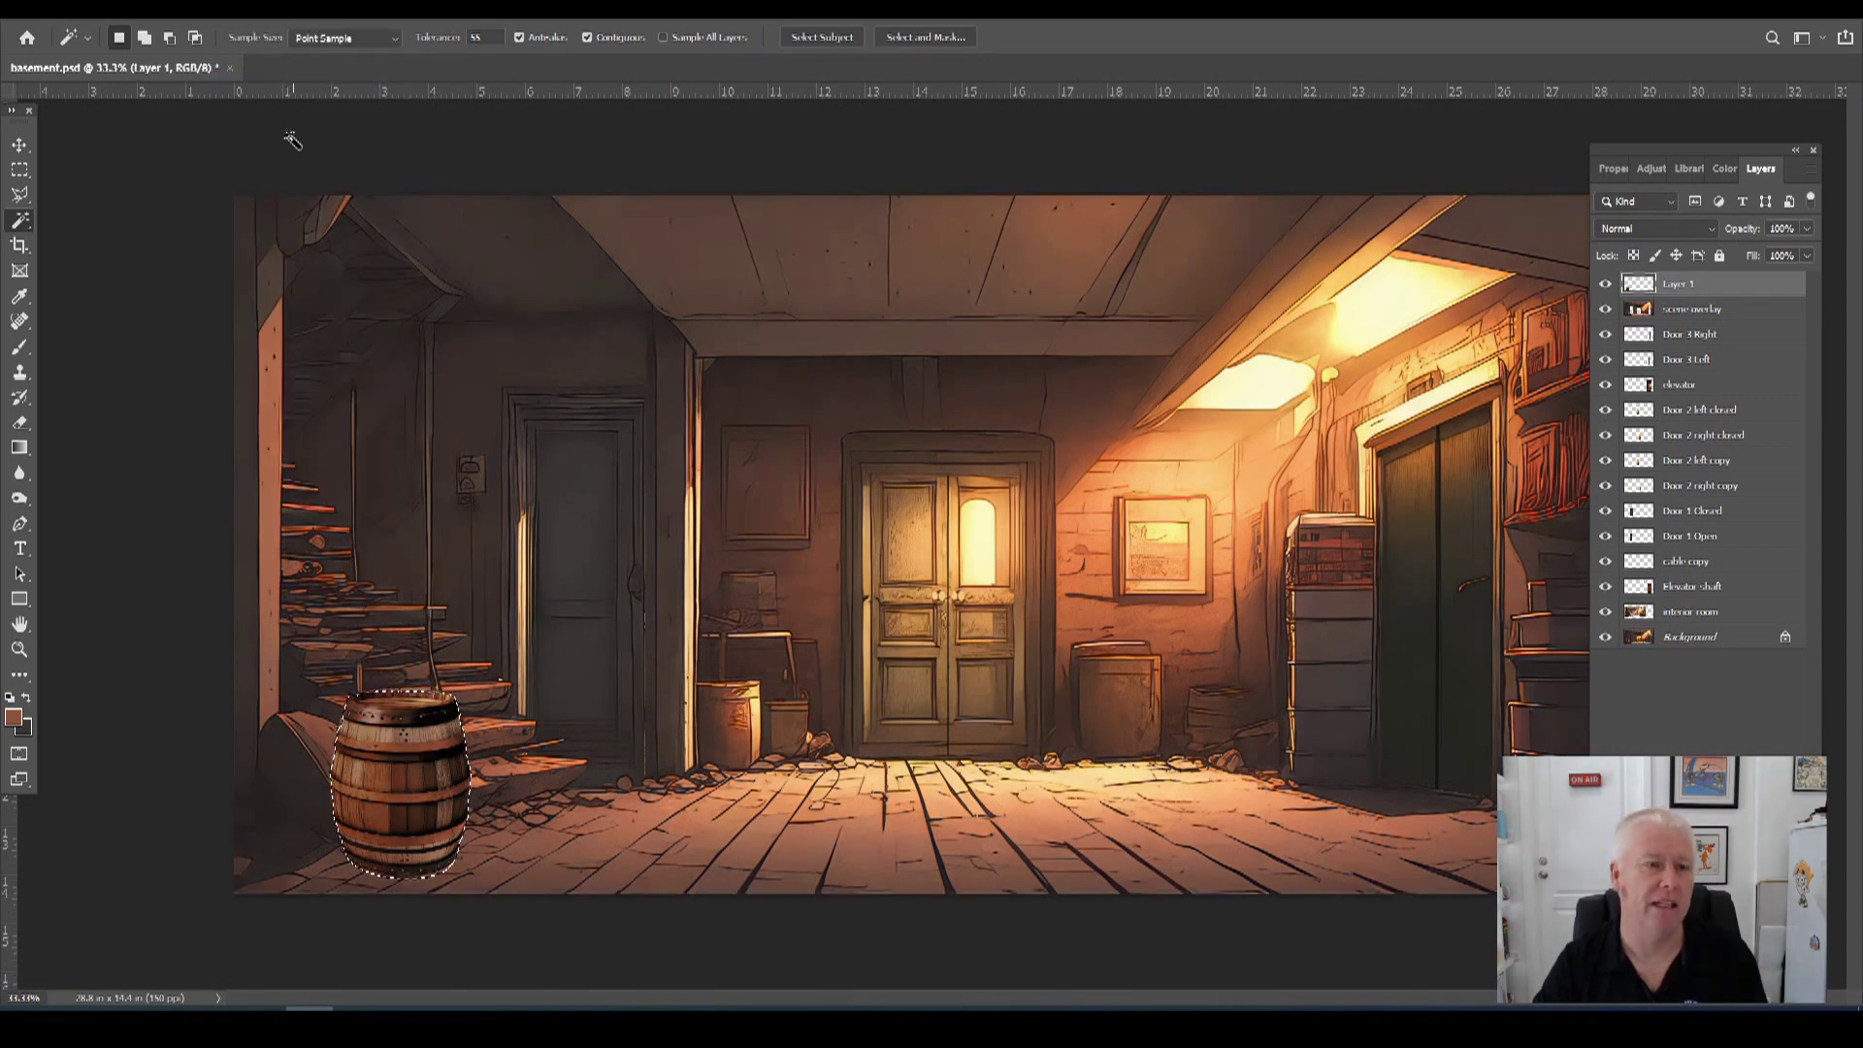
# Create a new empty layer above the merged barrel and hide the selection outline.
pyautogui.click(155, 9)
pyautogui.moveTo(242, 30)
pyautogui.click(372, 30)
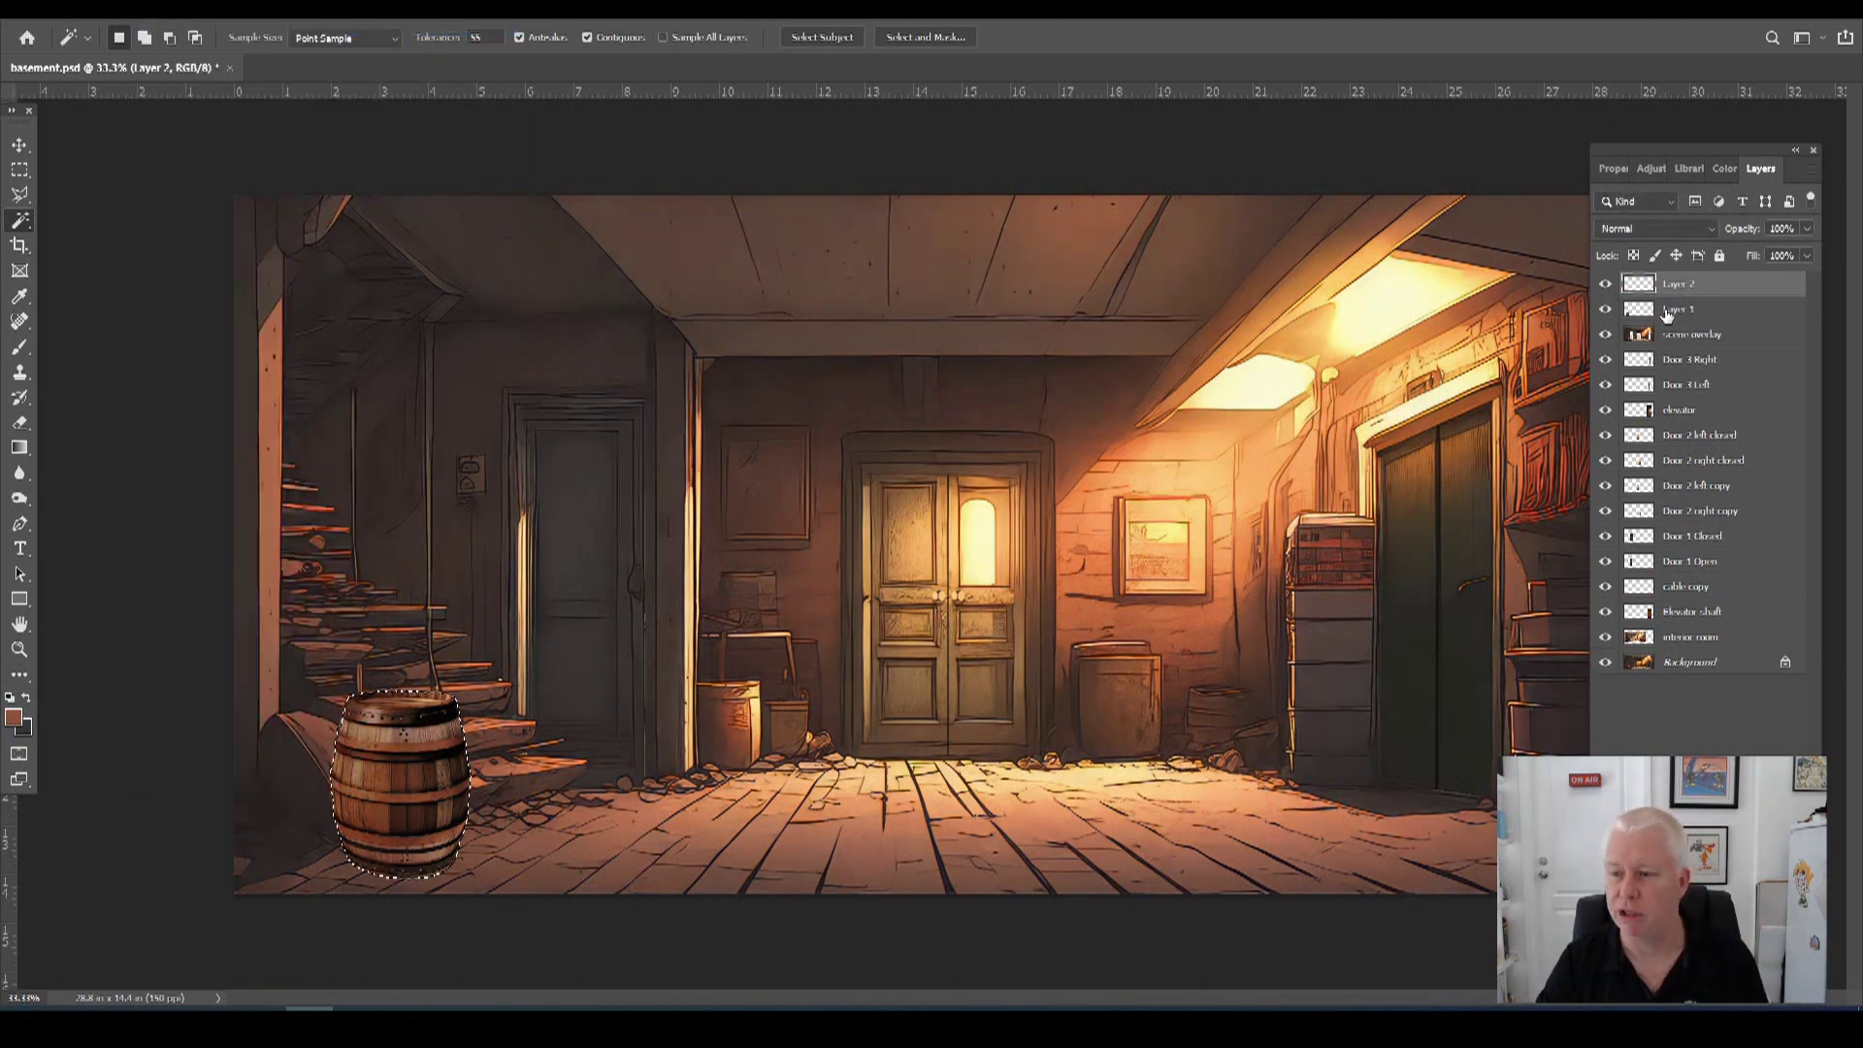
pyautogui.click(333, 20)
pyautogui.click(374, 400)
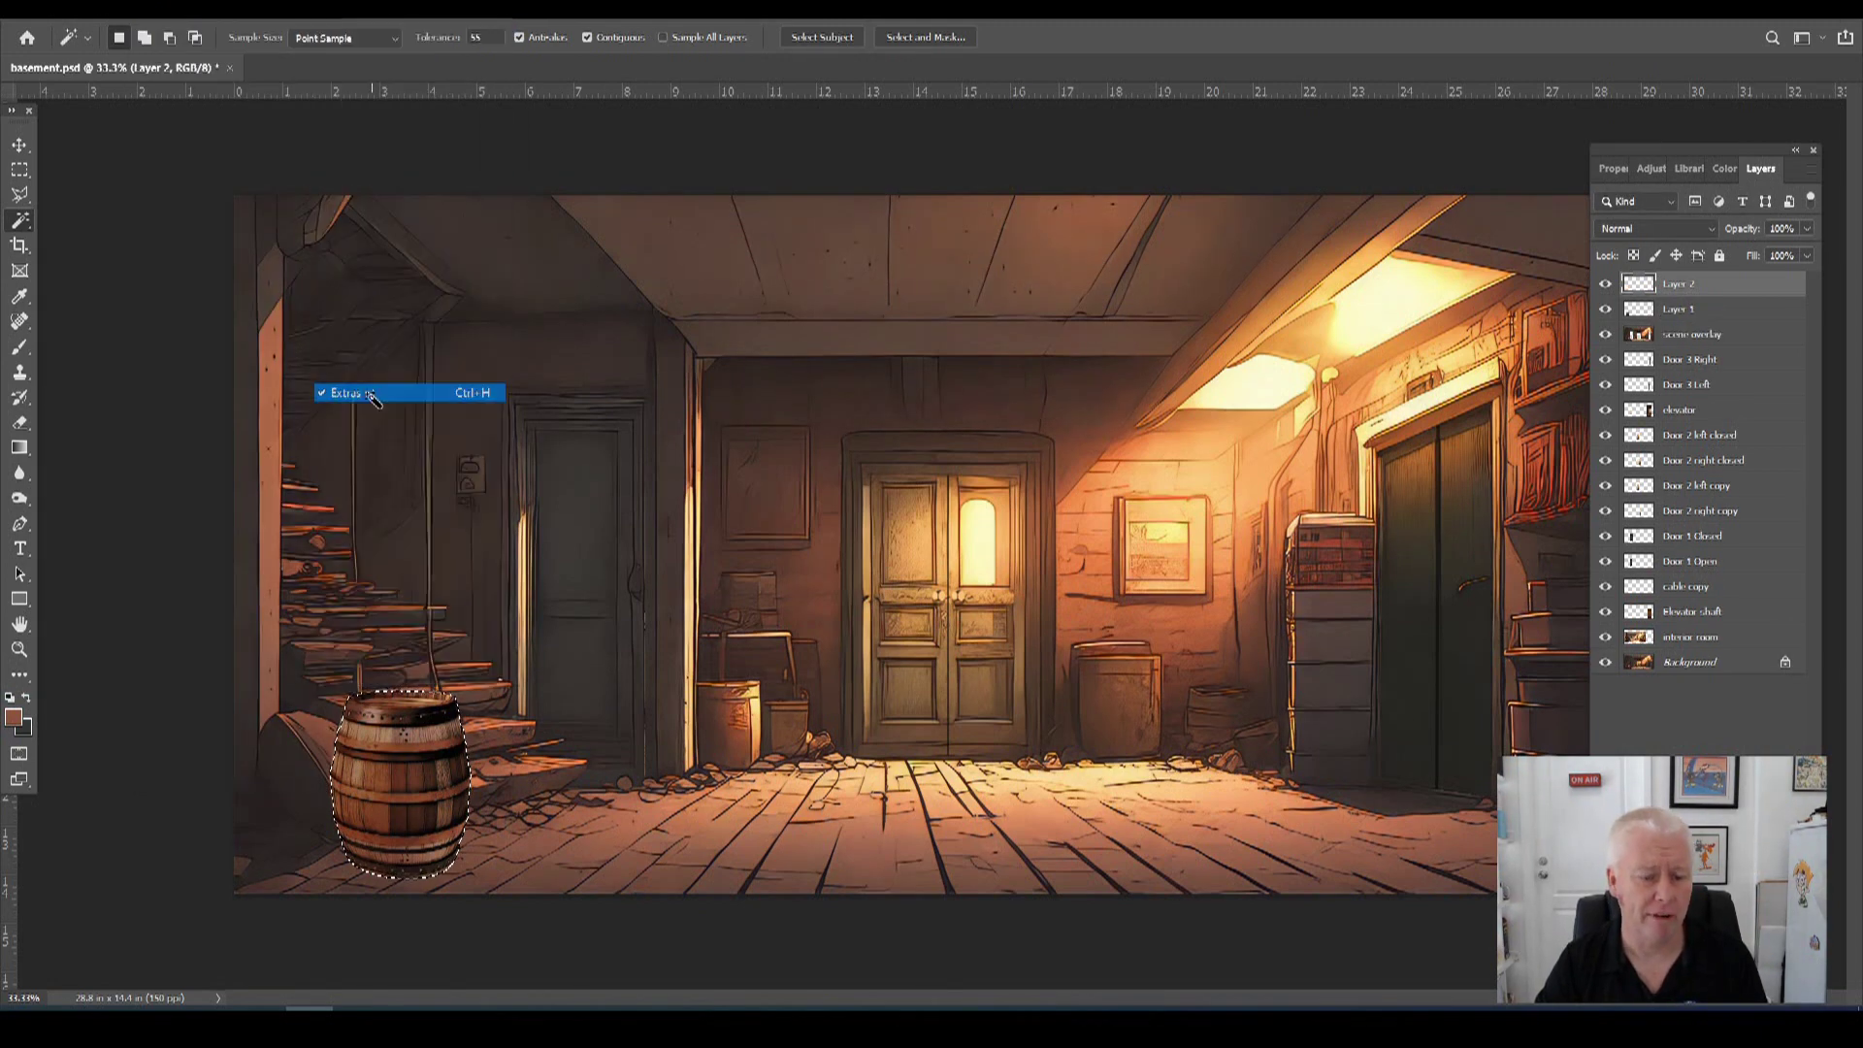
# Sample the light orange of the wall below the ceiling lamp and brush it across the barrel's top on the new layer.
pyautogui.click(18, 299)
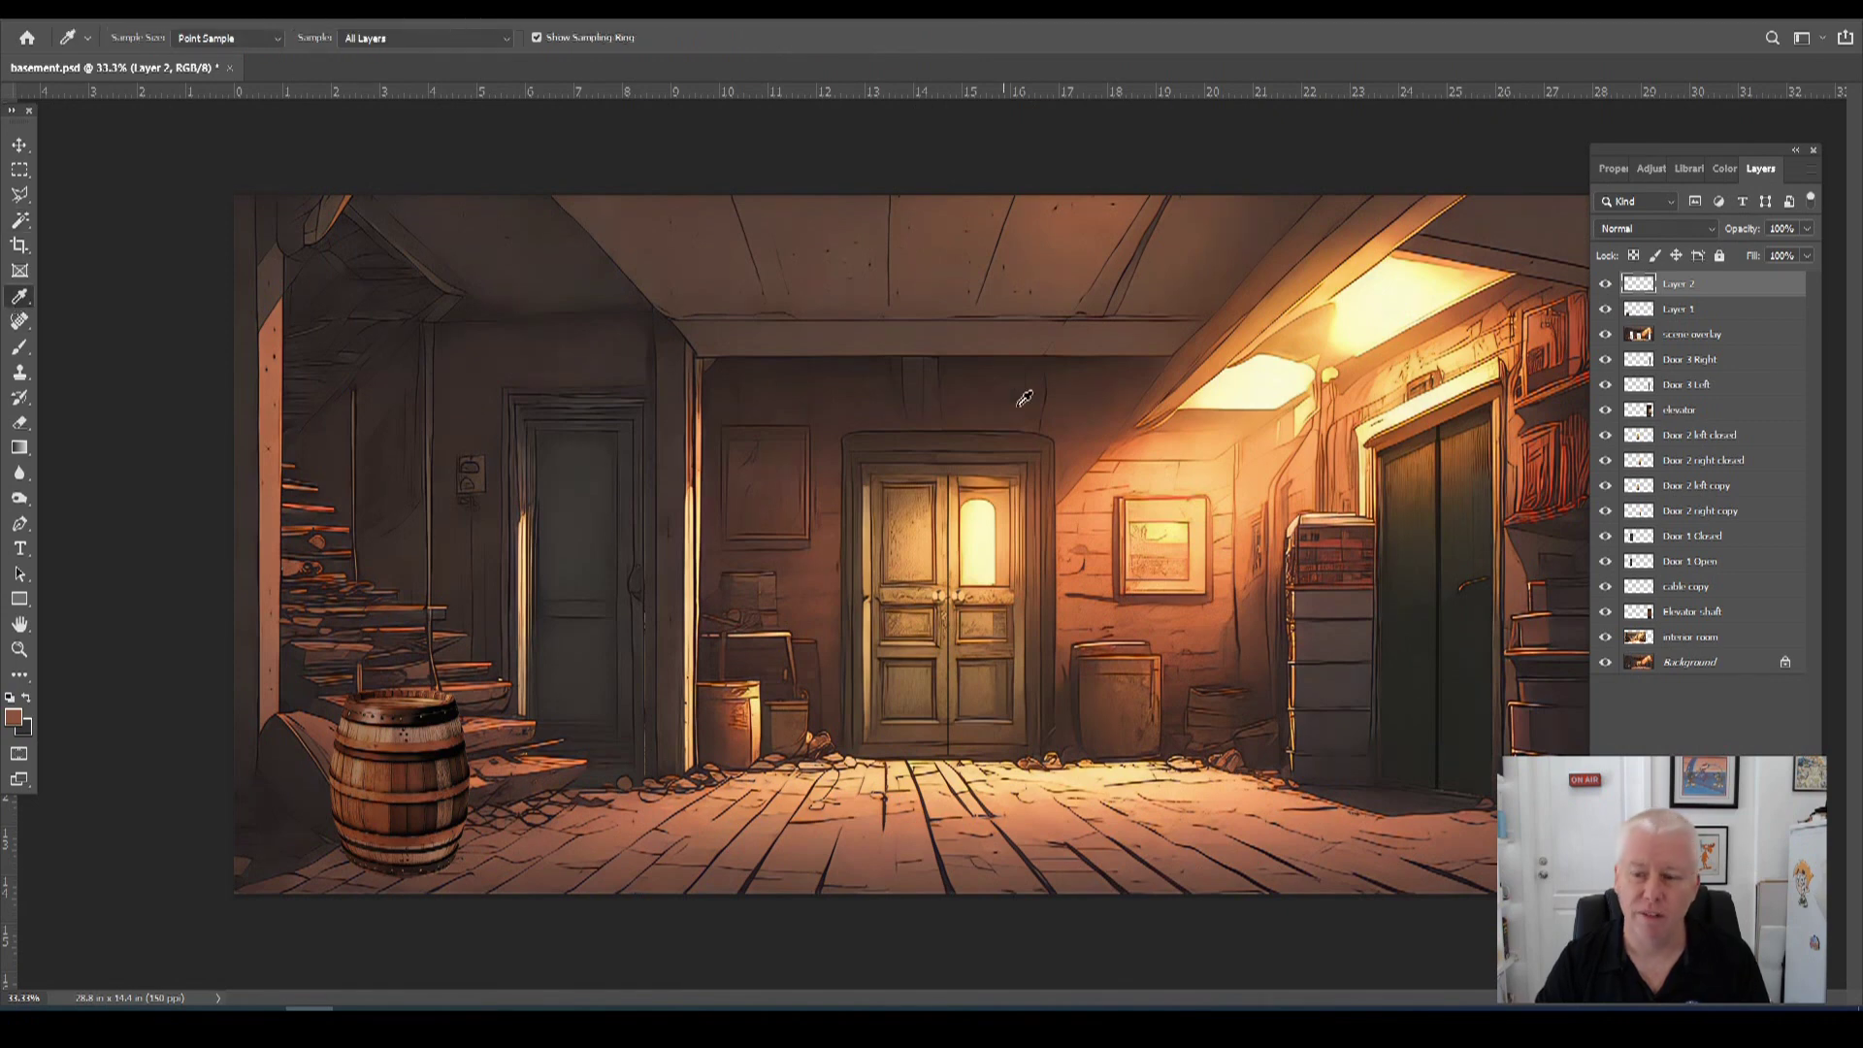
pyautogui.click(1266, 422)
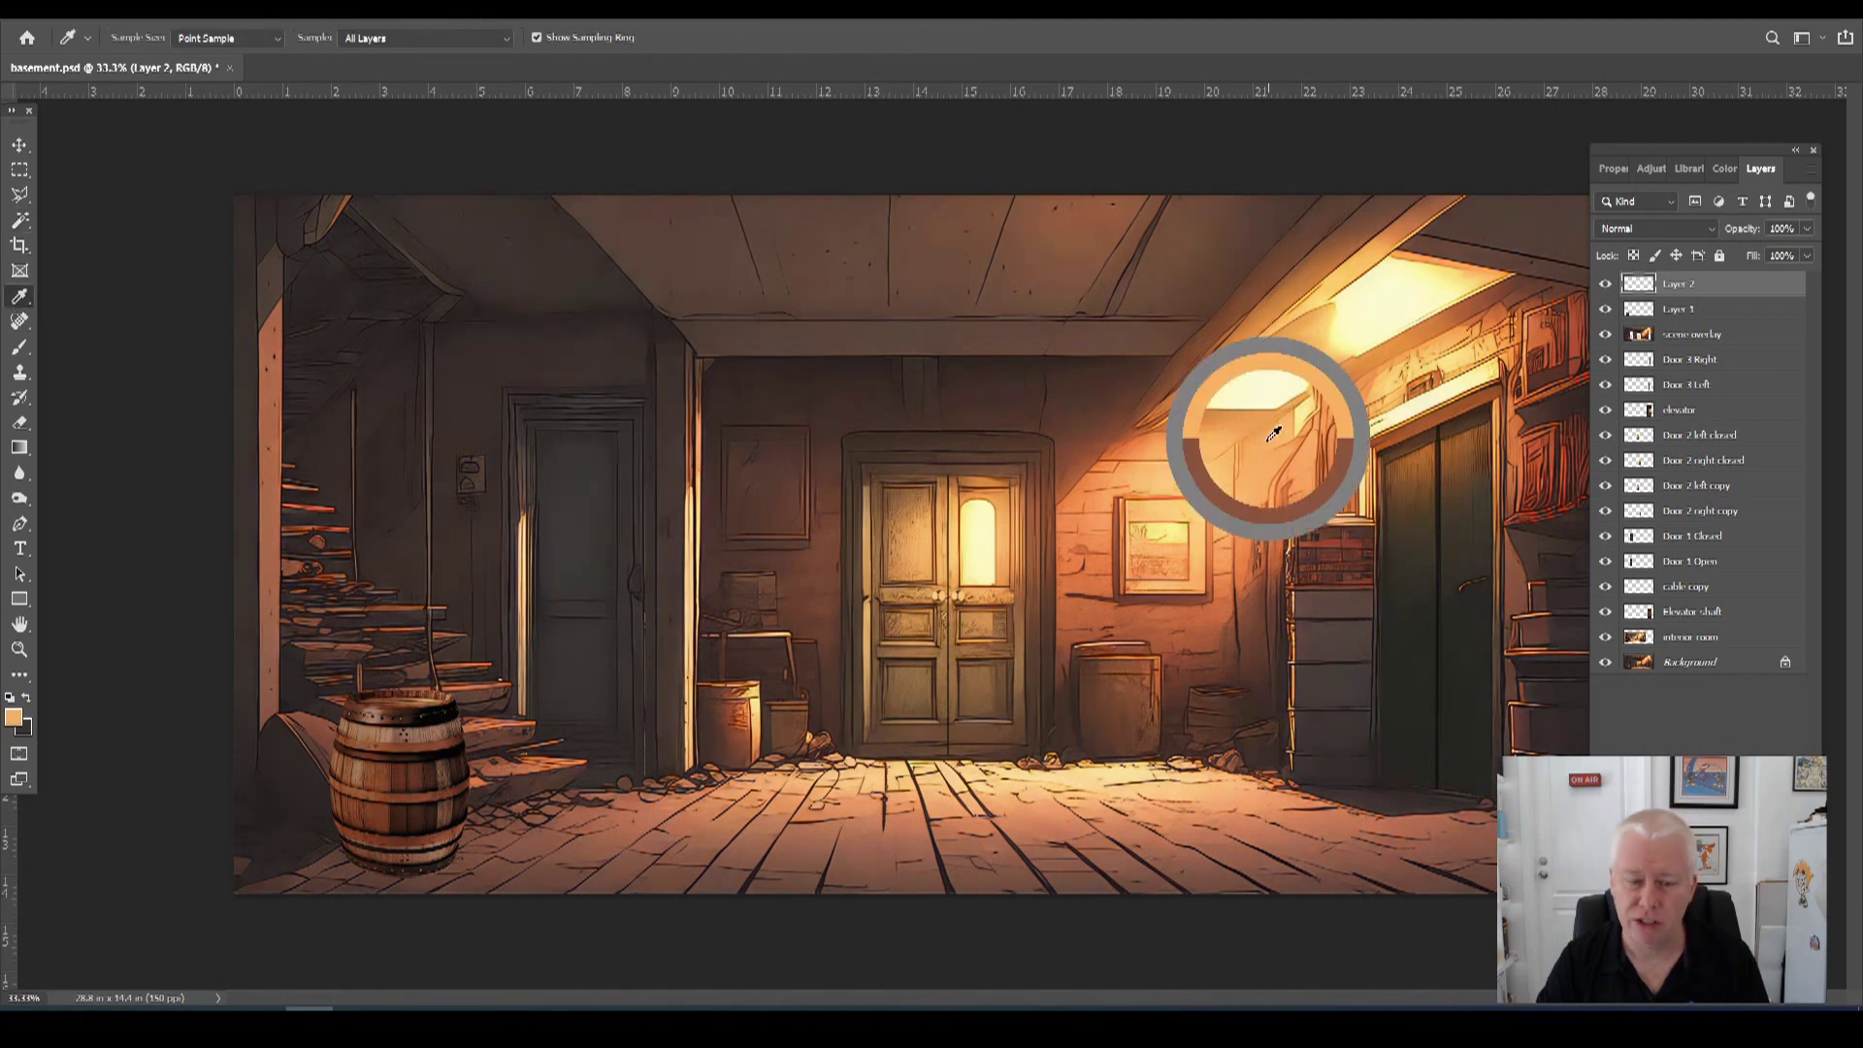
pyautogui.click(20, 347)
pyautogui.moveTo(330, 693)
pyautogui.mouseDown()
pyautogui.moveTo(427, 678)
pyautogui.moveTo(483, 743)
pyautogui.mouseUp()
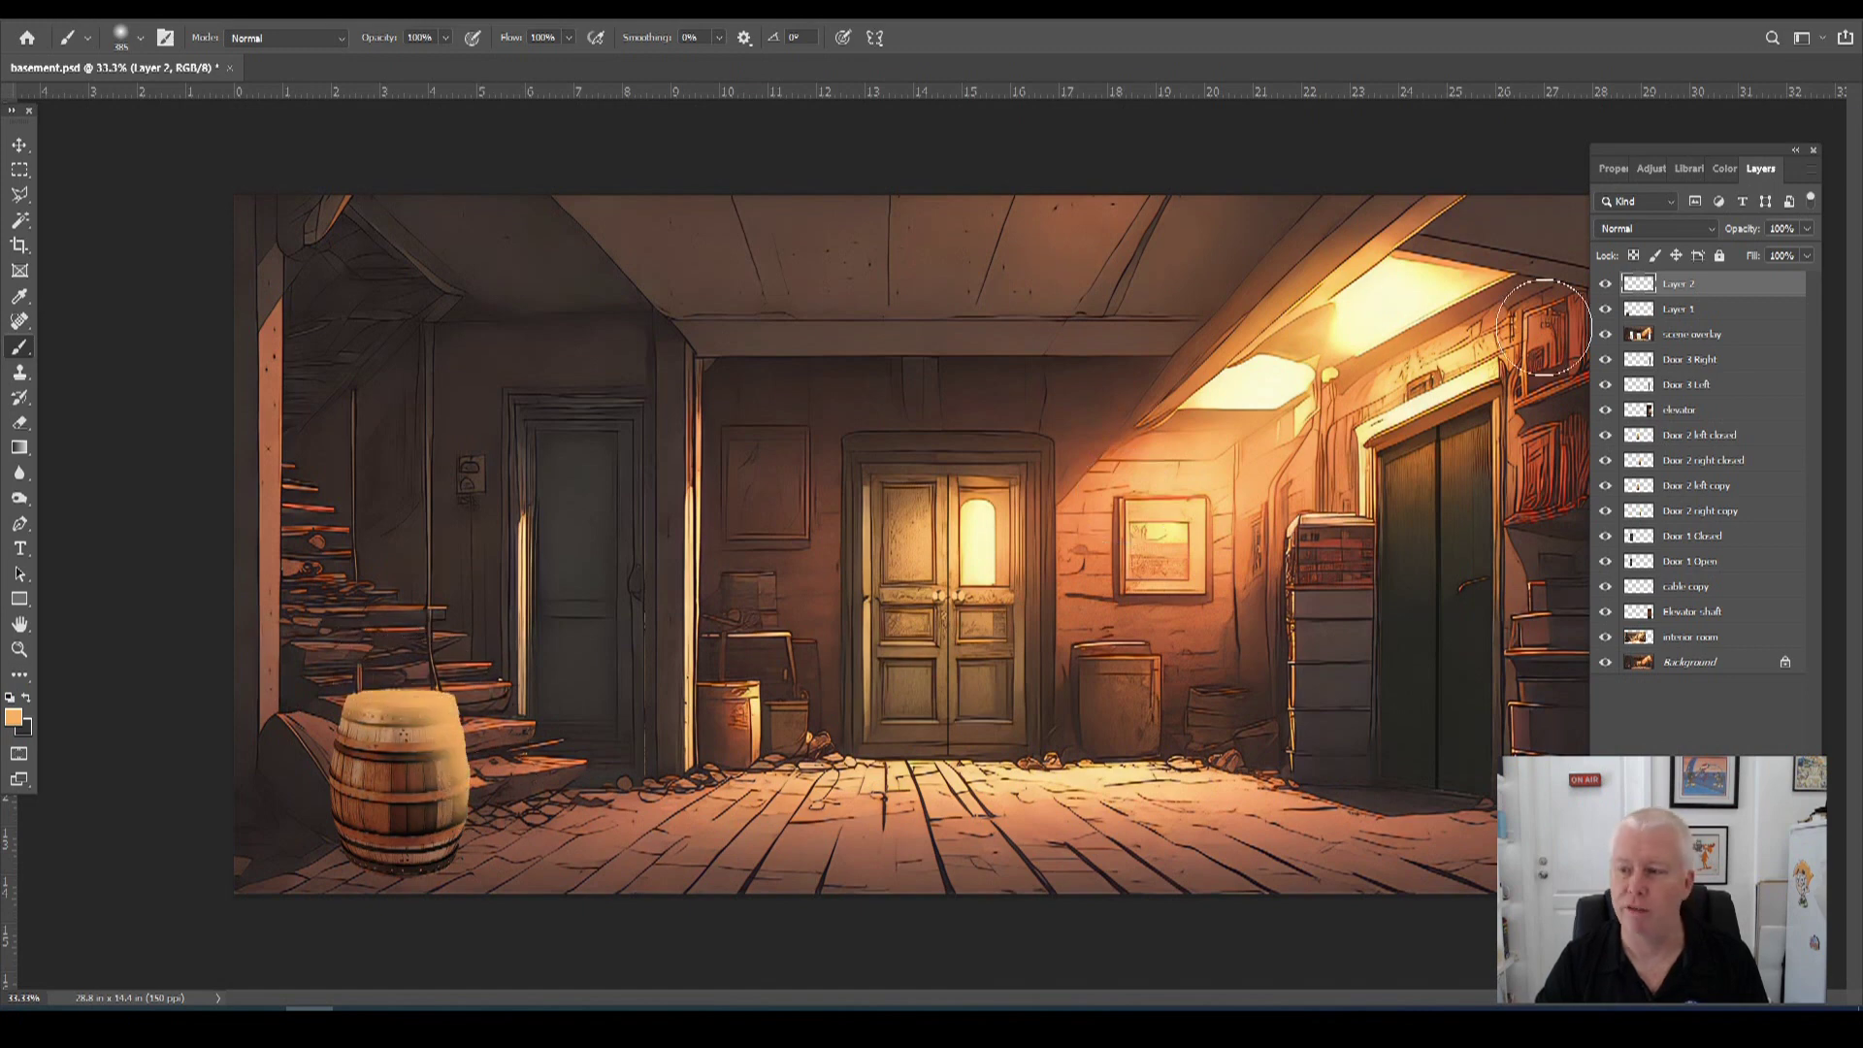
# Set the orange highlight layer to Overlay blending and lower its opacity to 57%.
pyautogui.click(1674, 230)
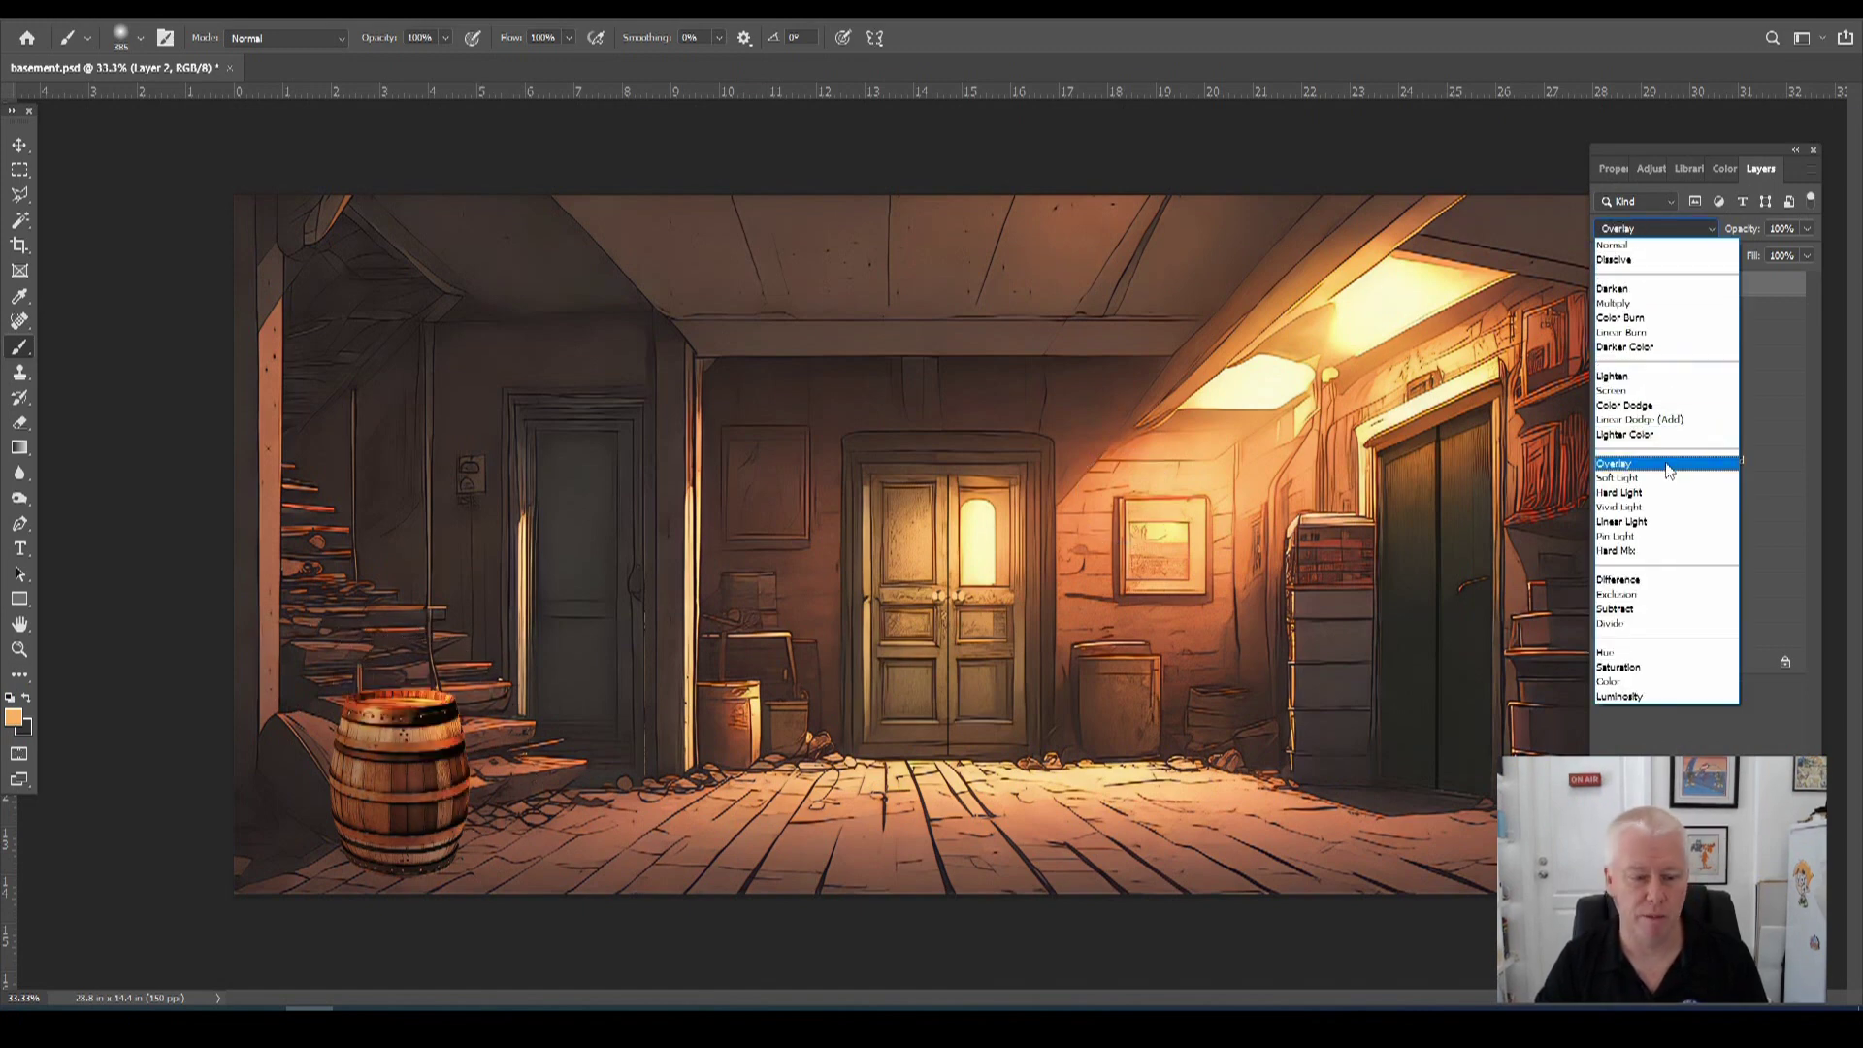
pyautogui.click(1669, 468)
pyautogui.click(1807, 229)
pyautogui.moveTo(1807, 253); pyautogui.dragTo(1771, 256)
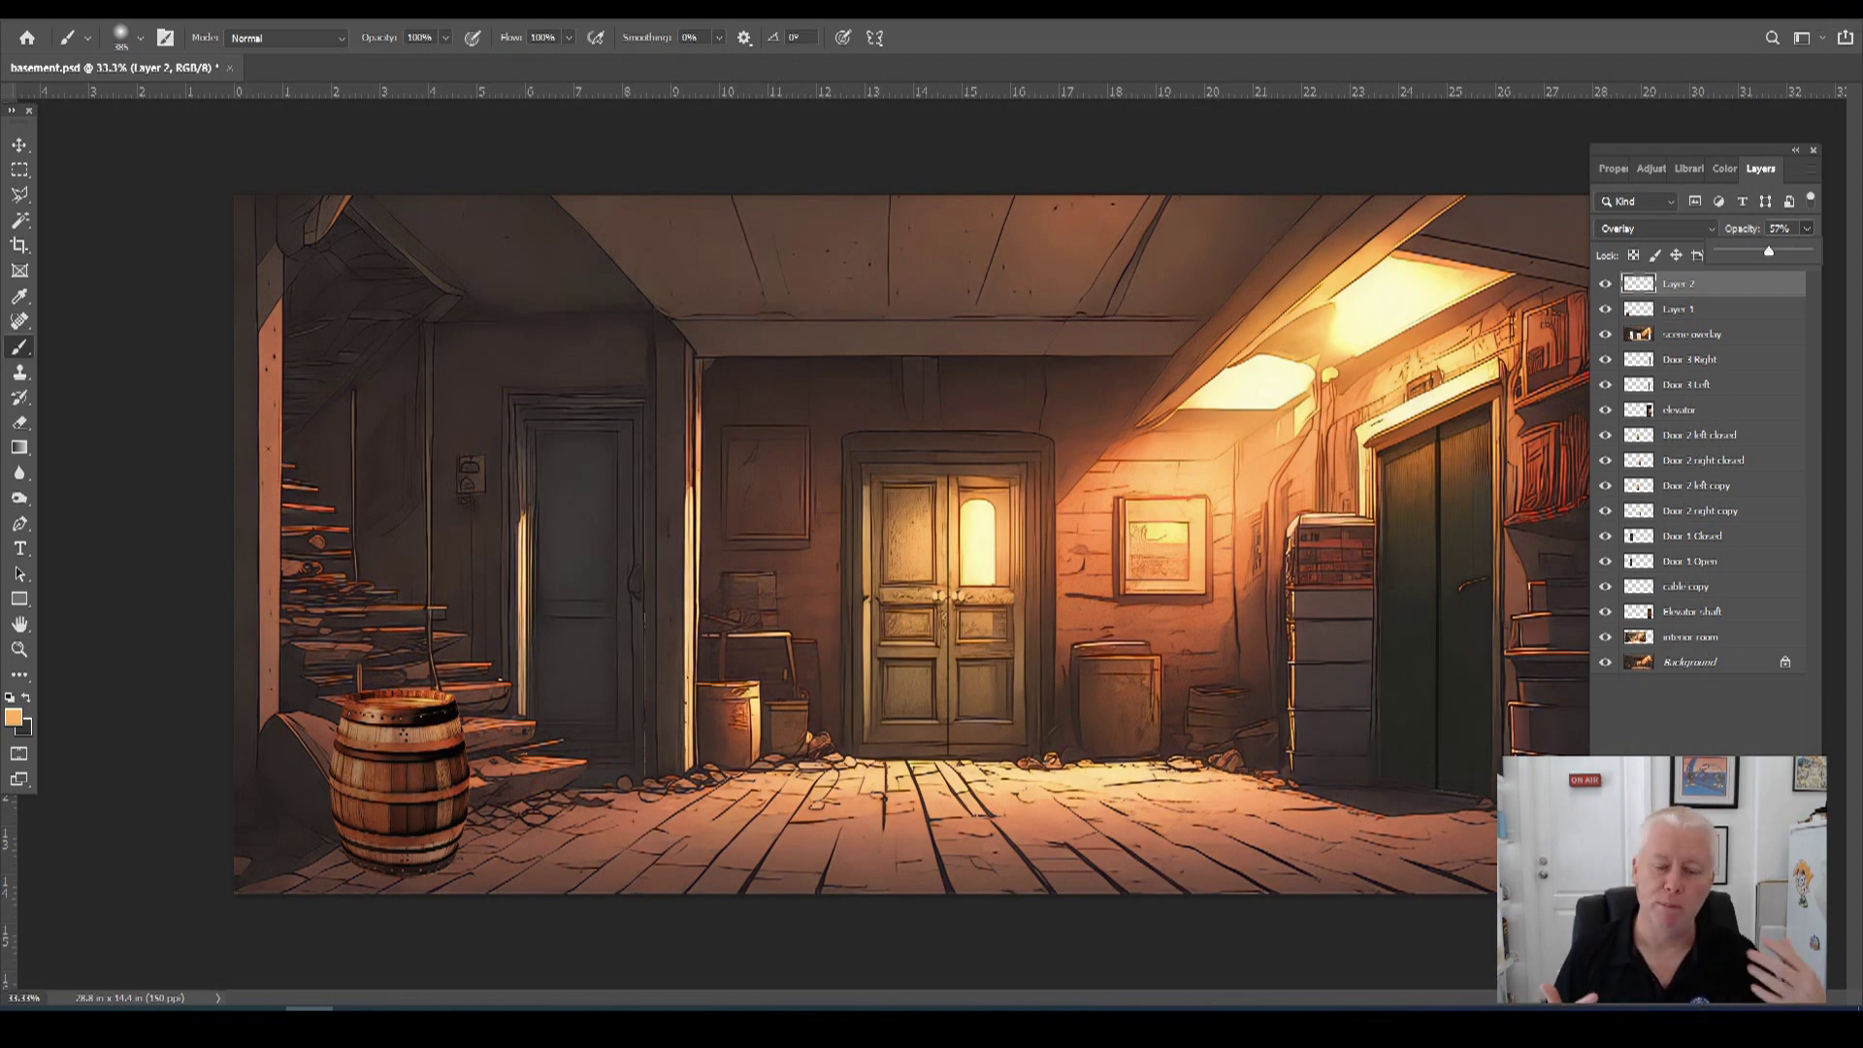
# Merge the highlight layer with the barrel layer below it.
pyautogui.keyDown('shift'); pyautogui.click(1718, 308); pyautogui.keyUp('shift')
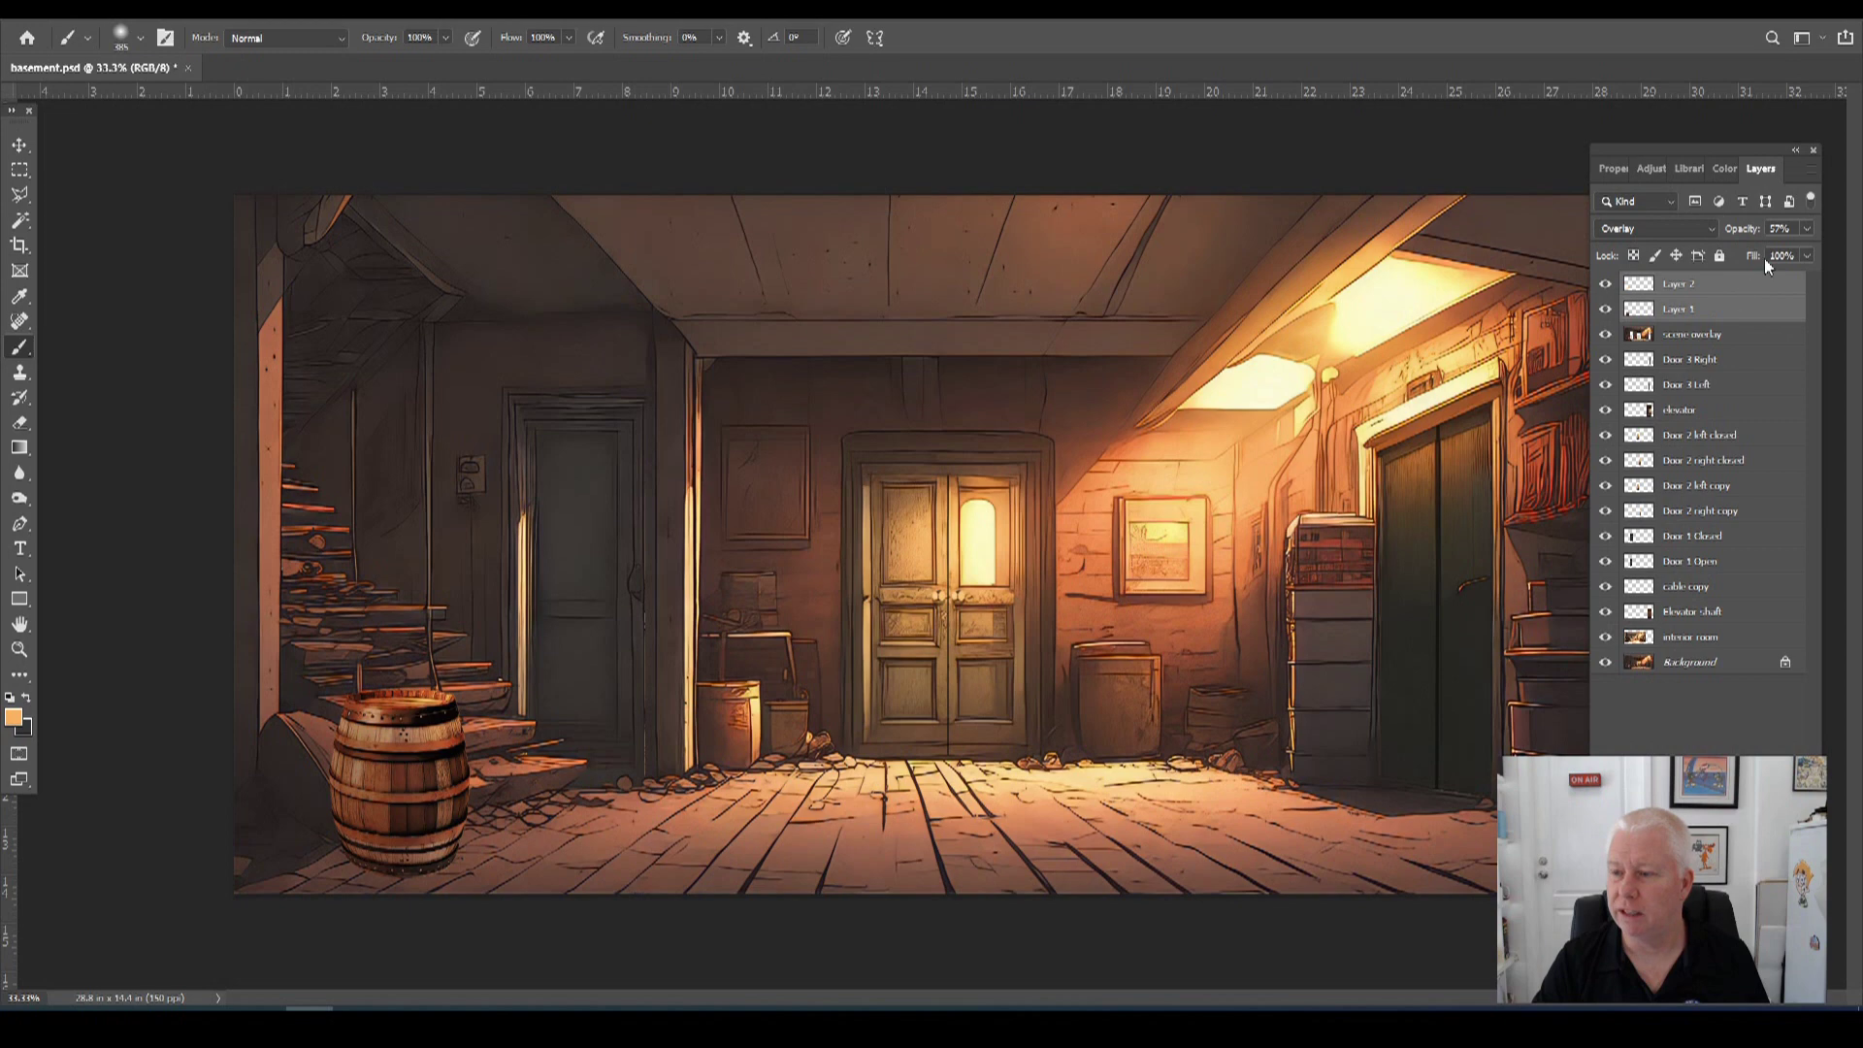
pyautogui.click(1811, 169)
pyautogui.click(1700, 755)
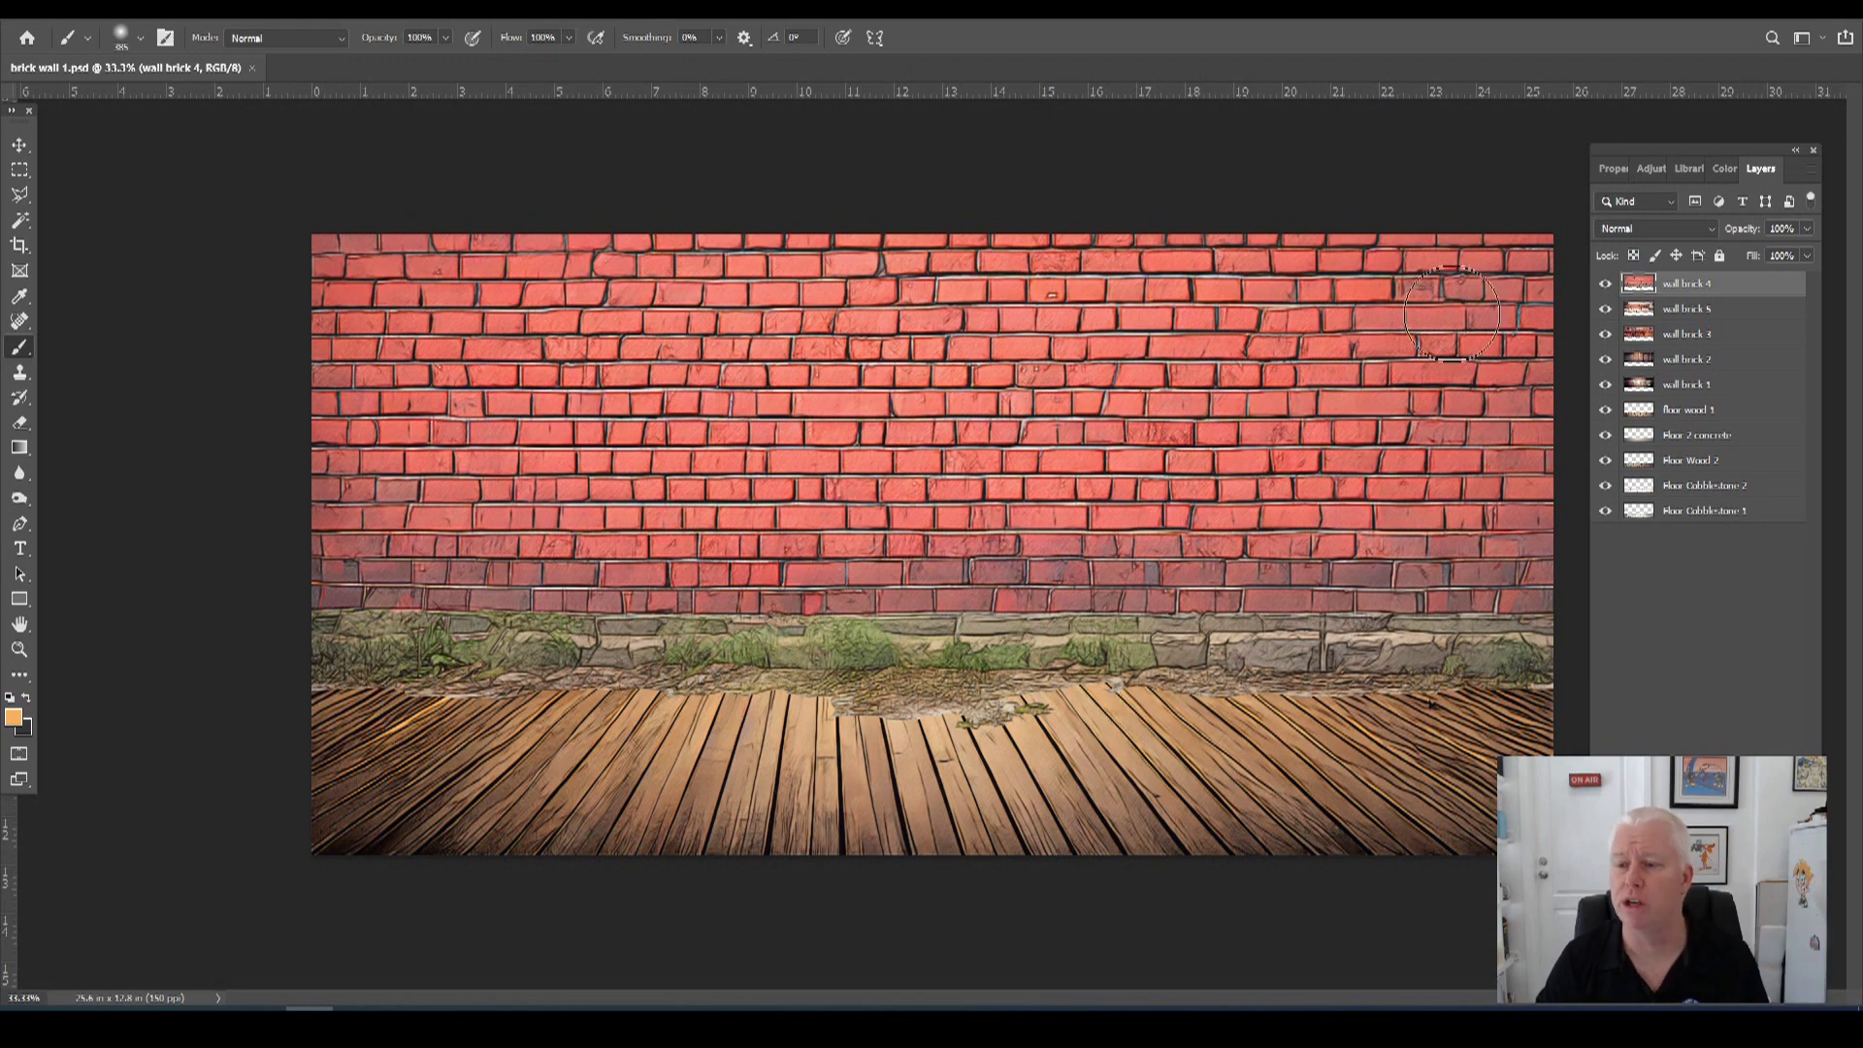
# In brick wall 1.psd, hide wall brick 4, wall brick 5, and the wood and concrete floor layers to expose the cobblestone floor.
pyautogui.click(1606, 284)
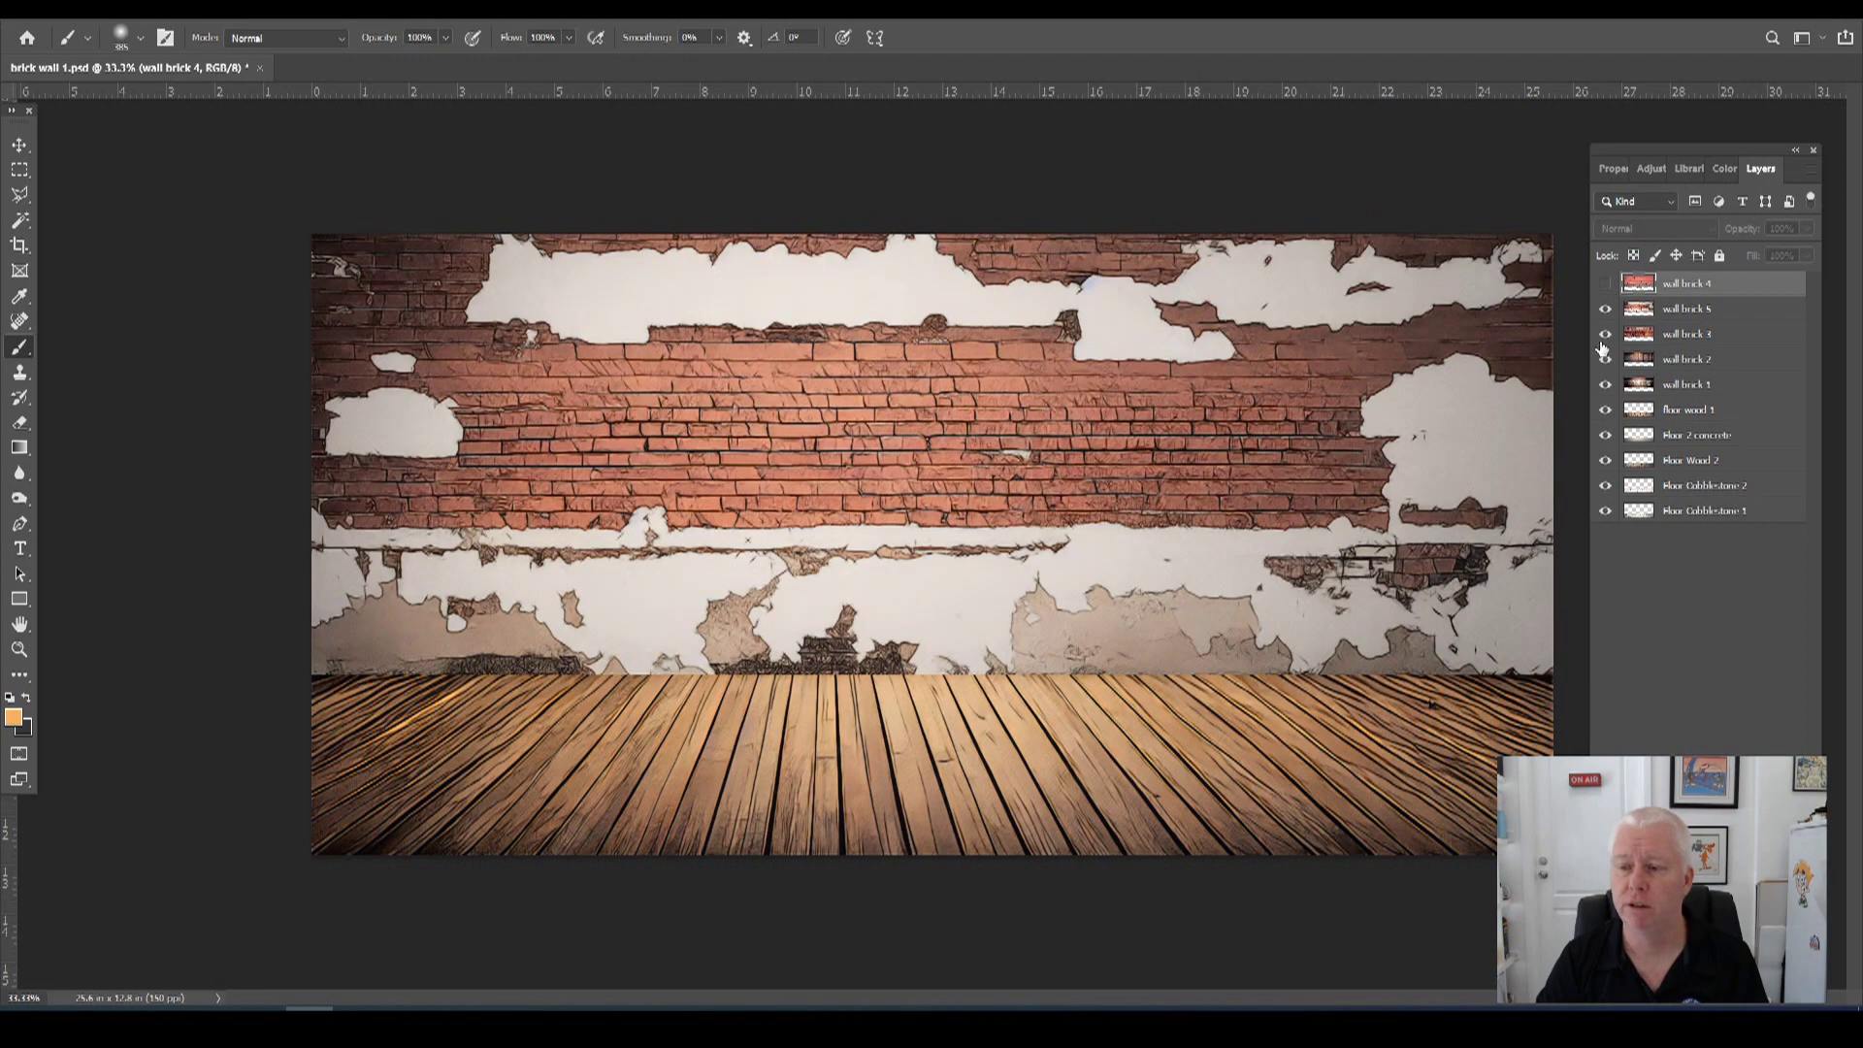
pyautogui.click(1605, 311)
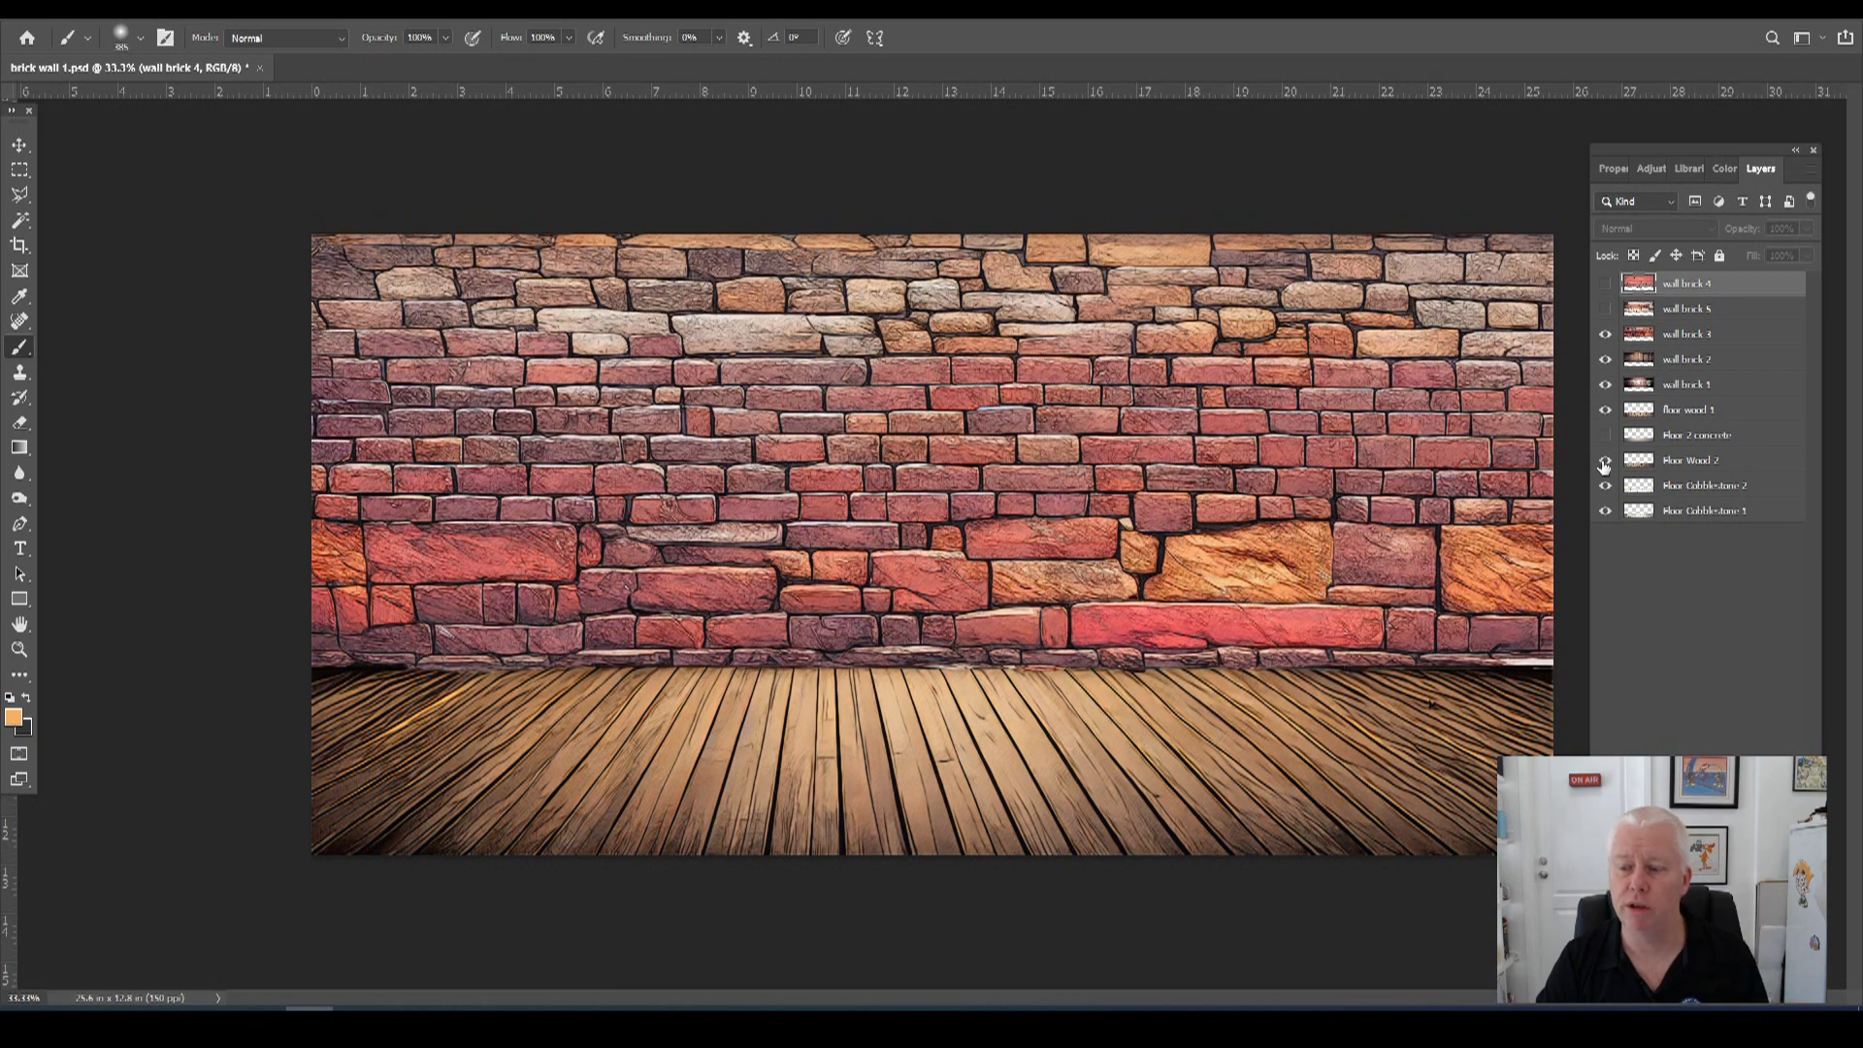
pyautogui.click(1605, 411)
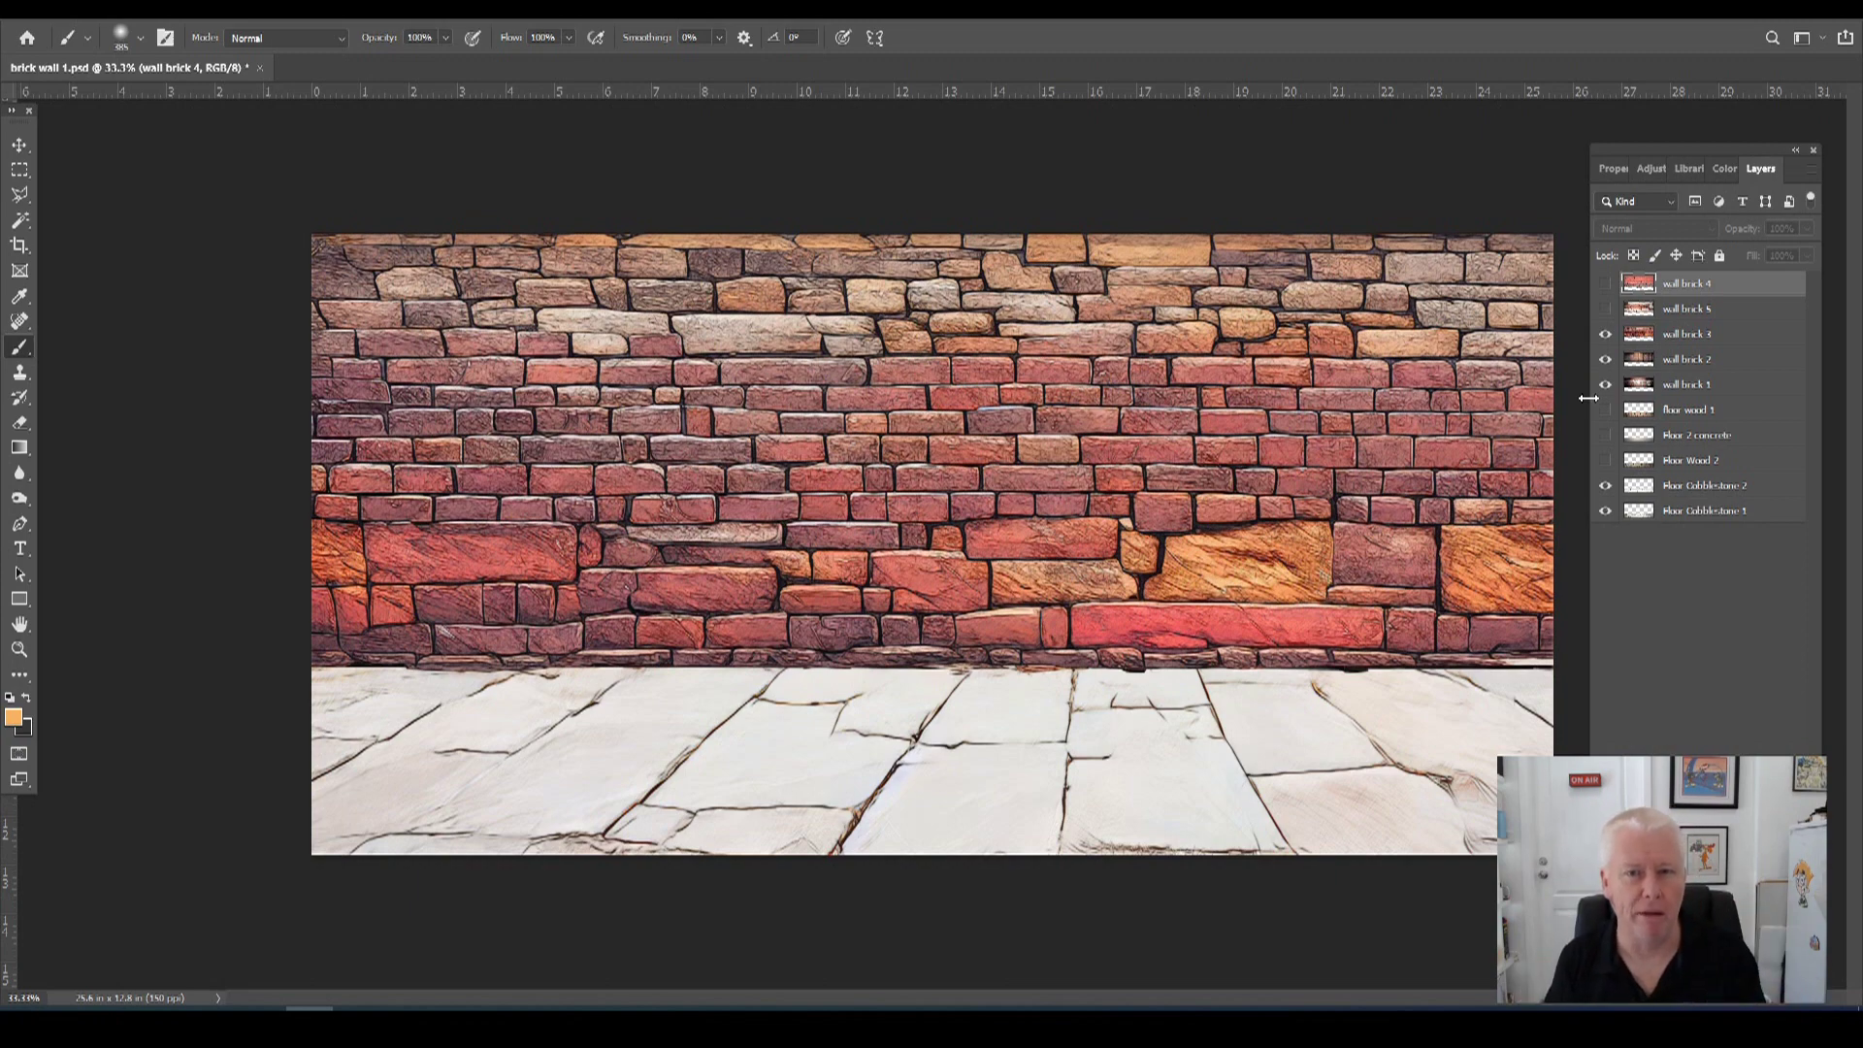
# Compare the wall brick variants, then hide wall brick 3 and show the upper wood floor to pair it with wall brick 2.
pyautogui.click(1605, 284)
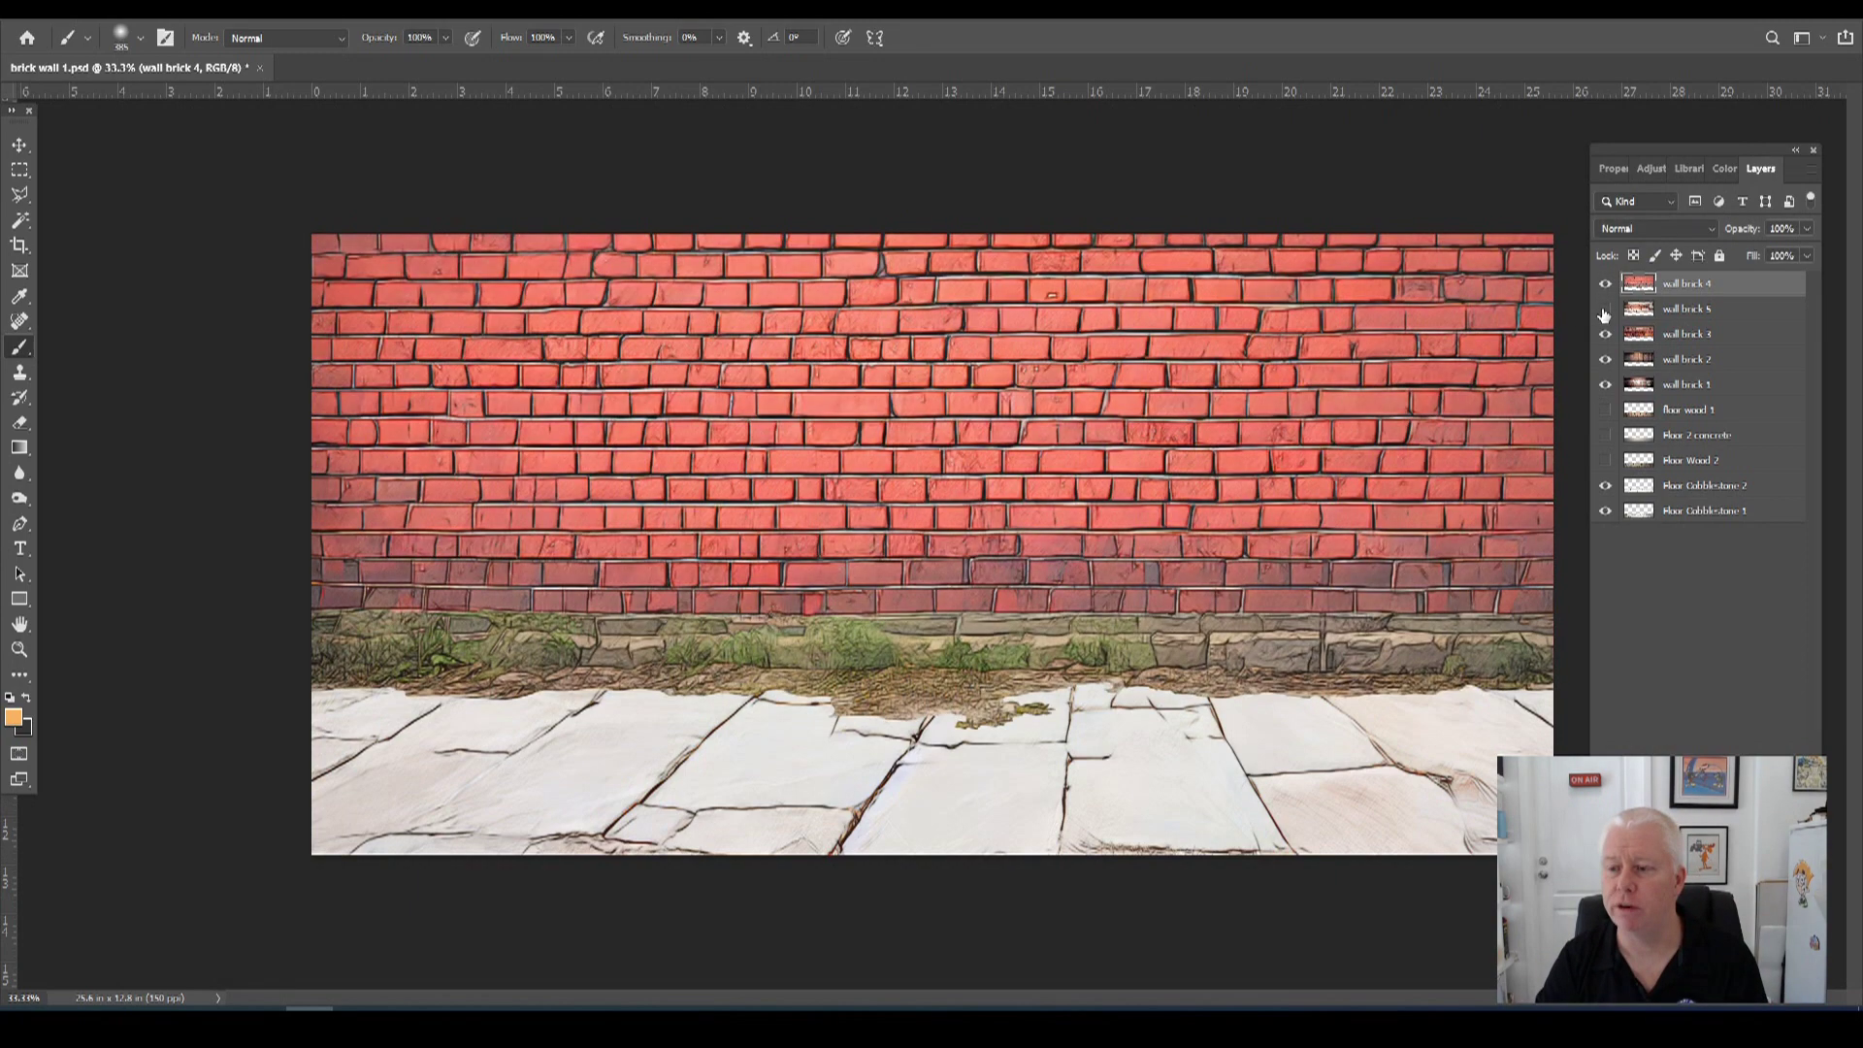
pyautogui.click(1606, 284)
pyautogui.click(1605, 309)
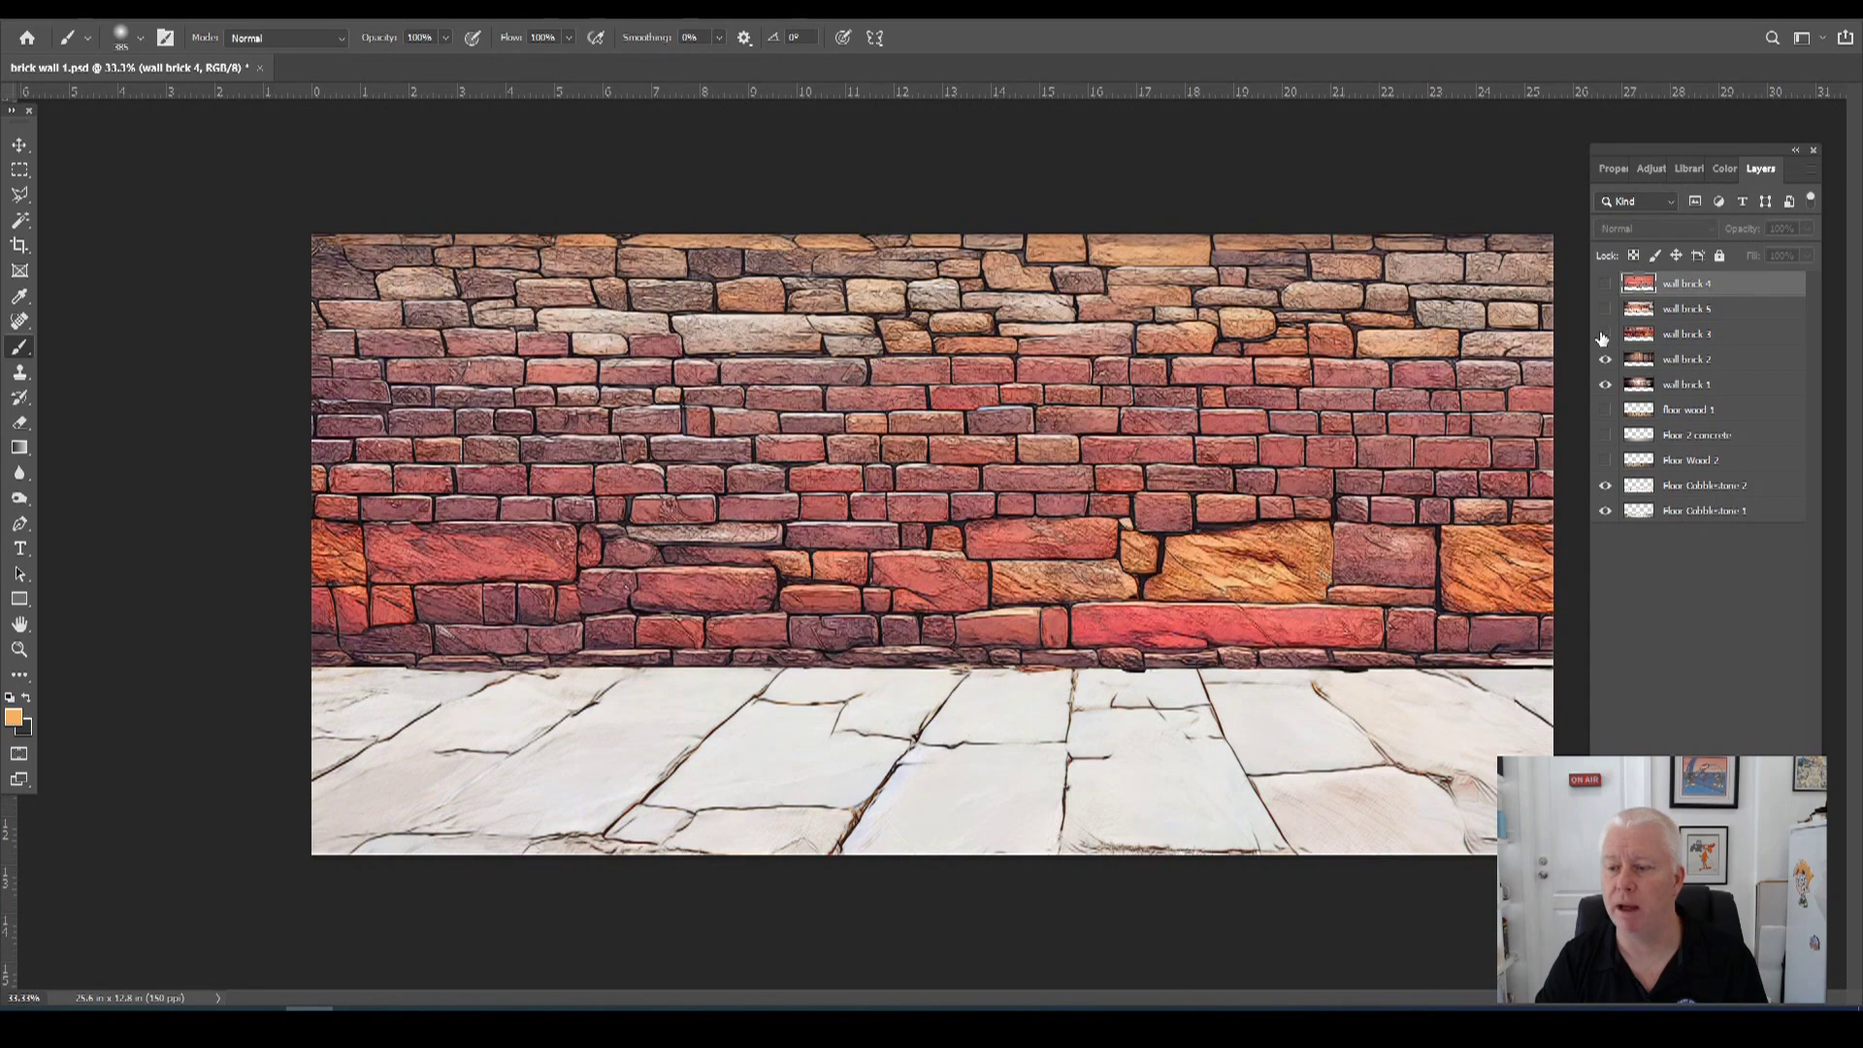
pyautogui.click(1605, 334)
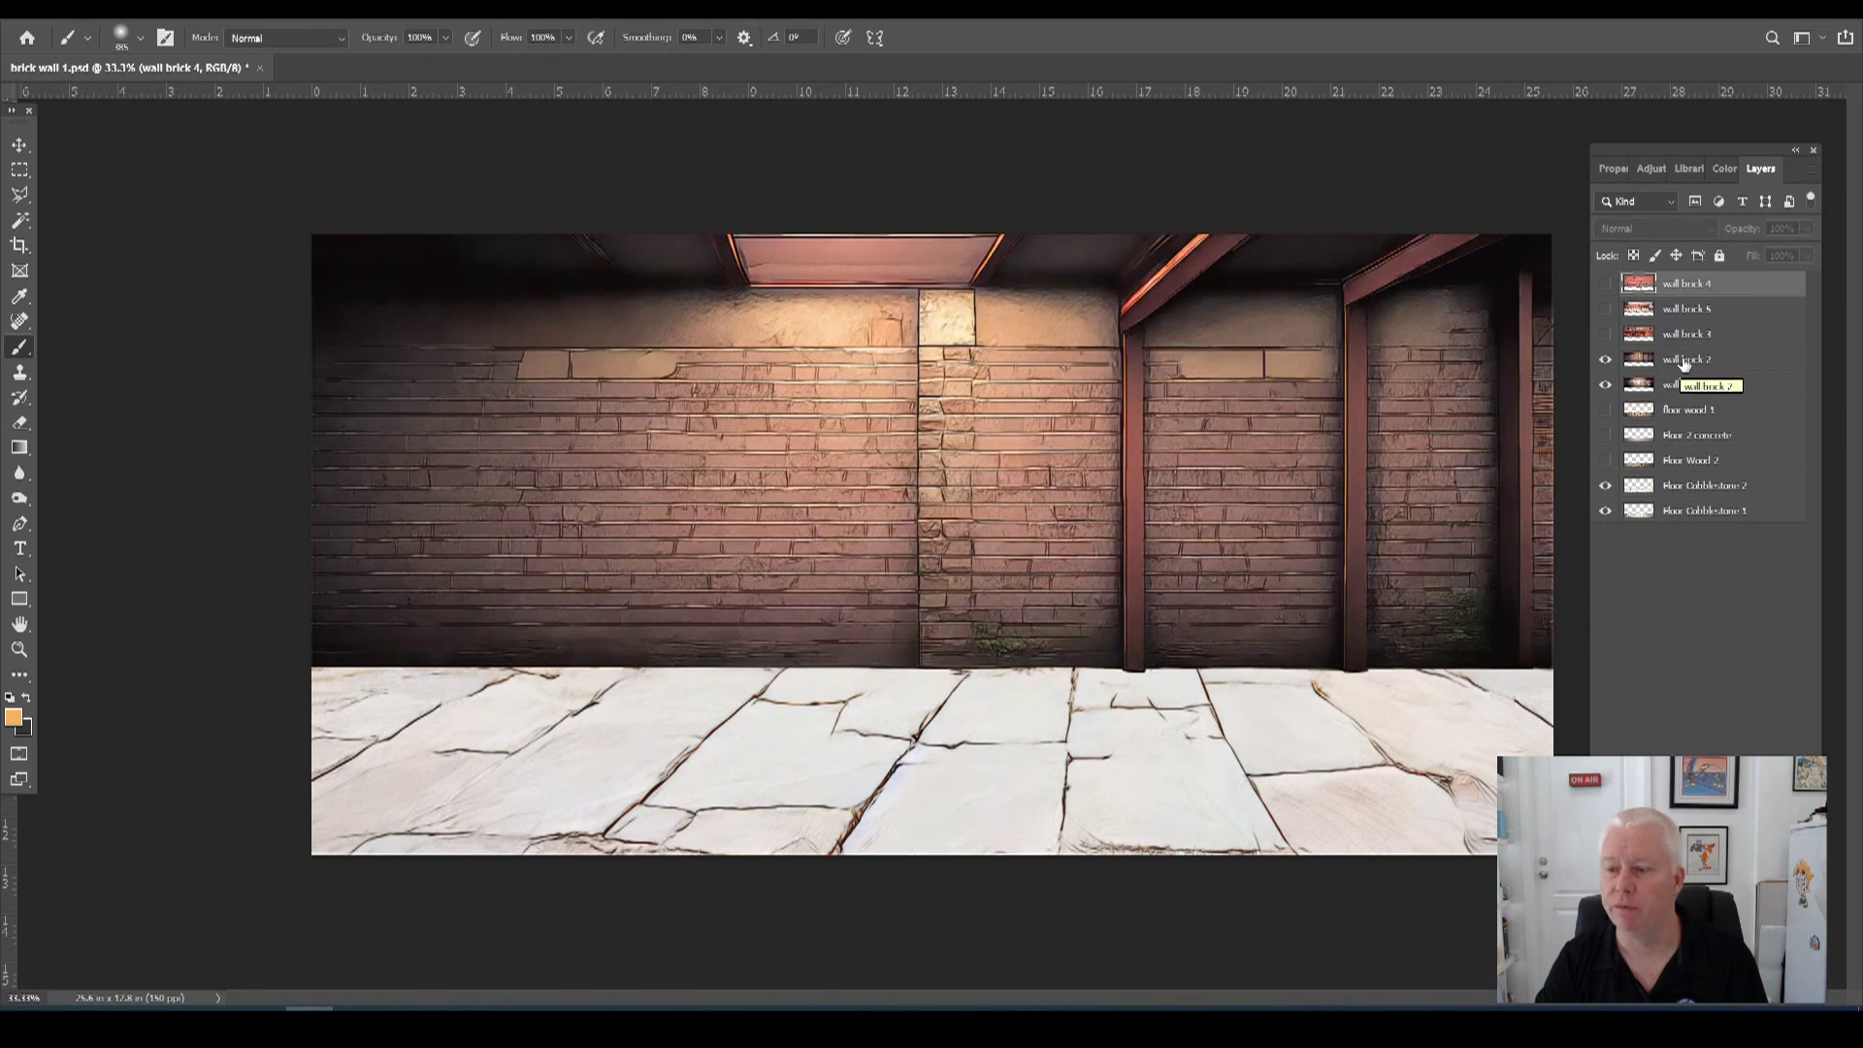
pyautogui.click(1606, 409)
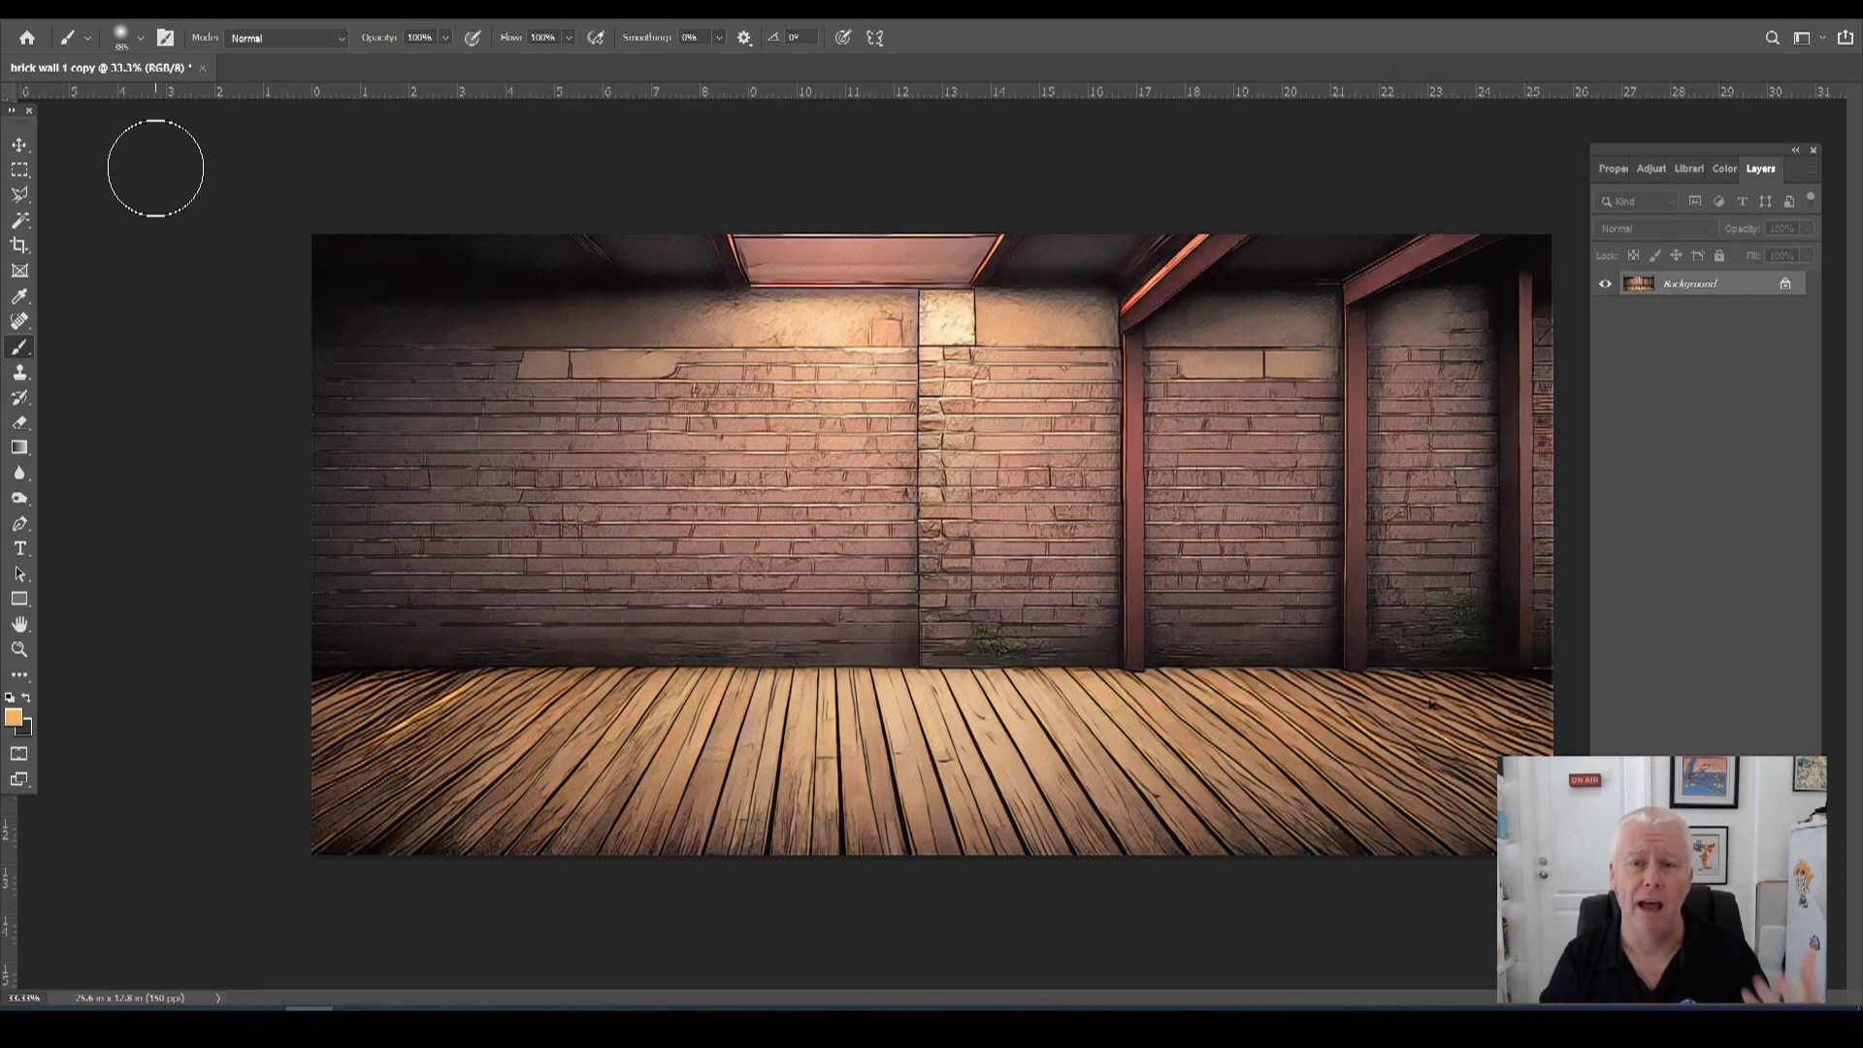
# Browse for a file to open in the PNGs folder under 8 Basement Props, Files to Sell.
pyautogui.click(19, 144)
pyautogui.click(44, 11)
pyautogui.click(62, 47)
pyautogui.click(496, 152)
pyautogui.click(496, 153)
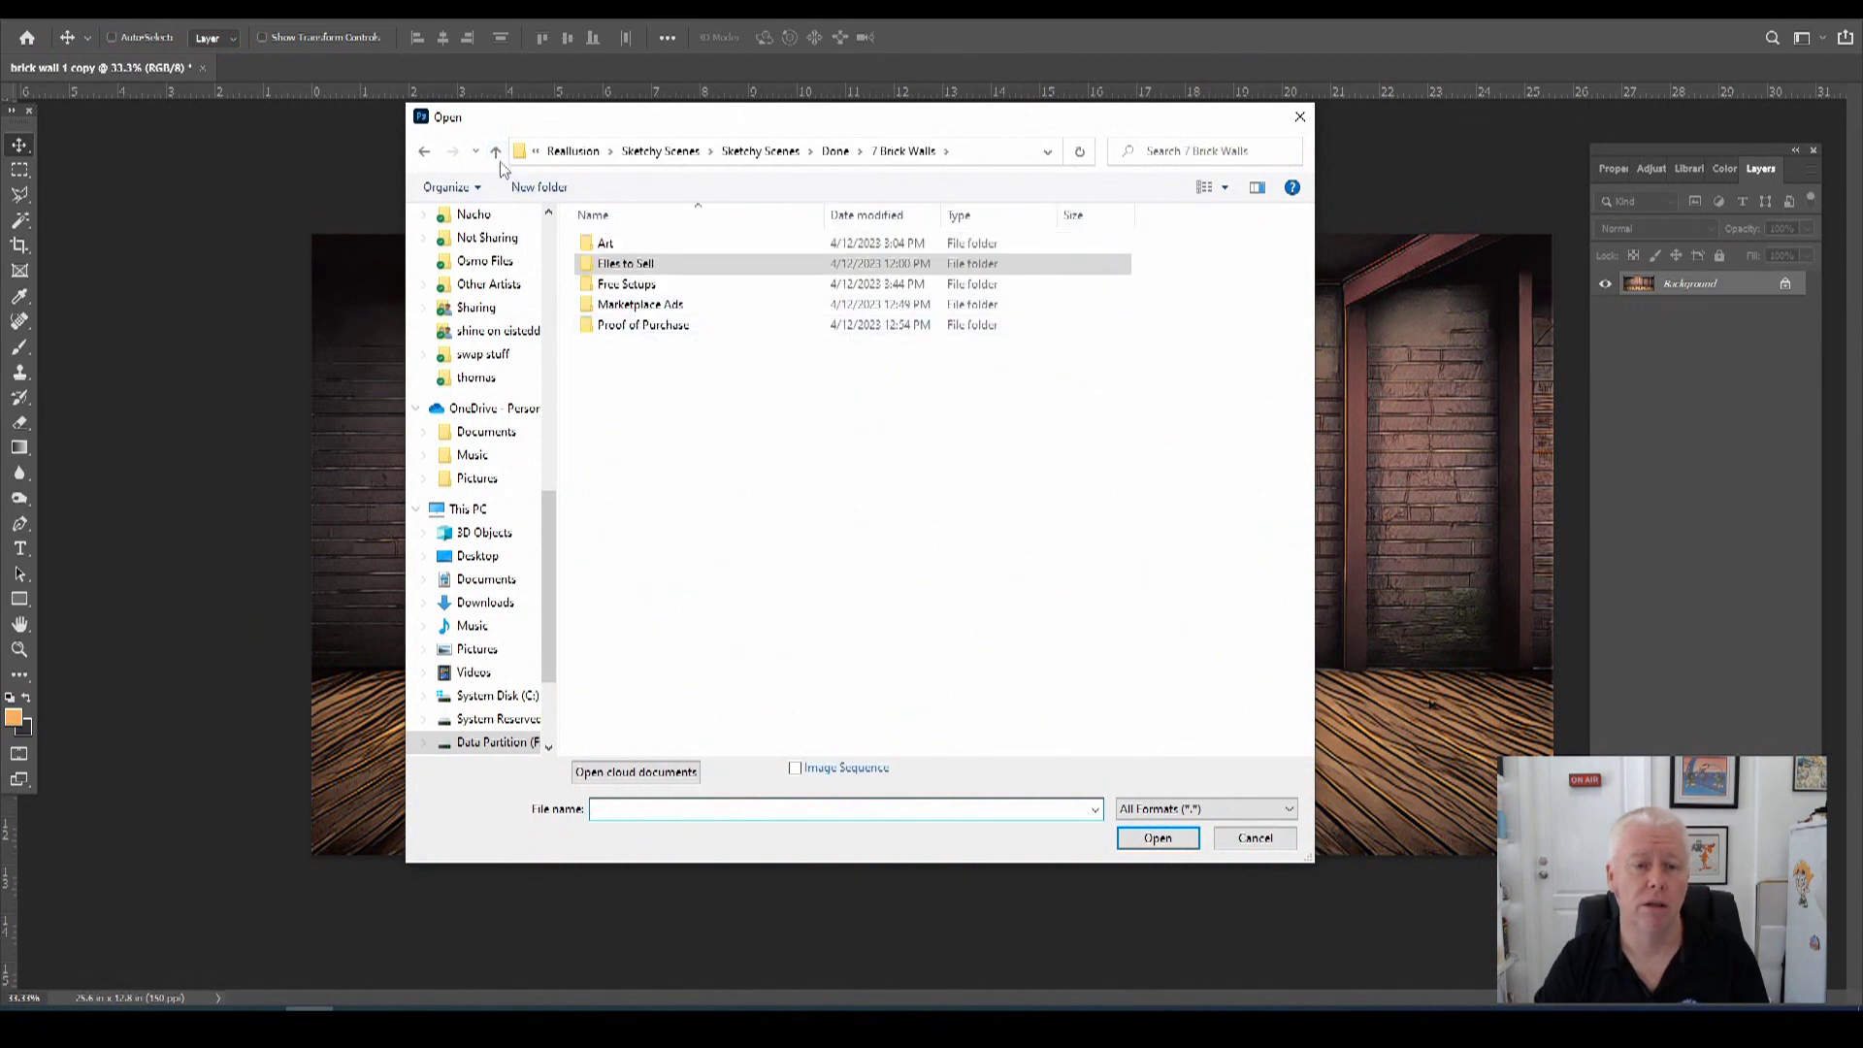
pyautogui.click(495, 152)
pyautogui.doubleClick(646, 385)
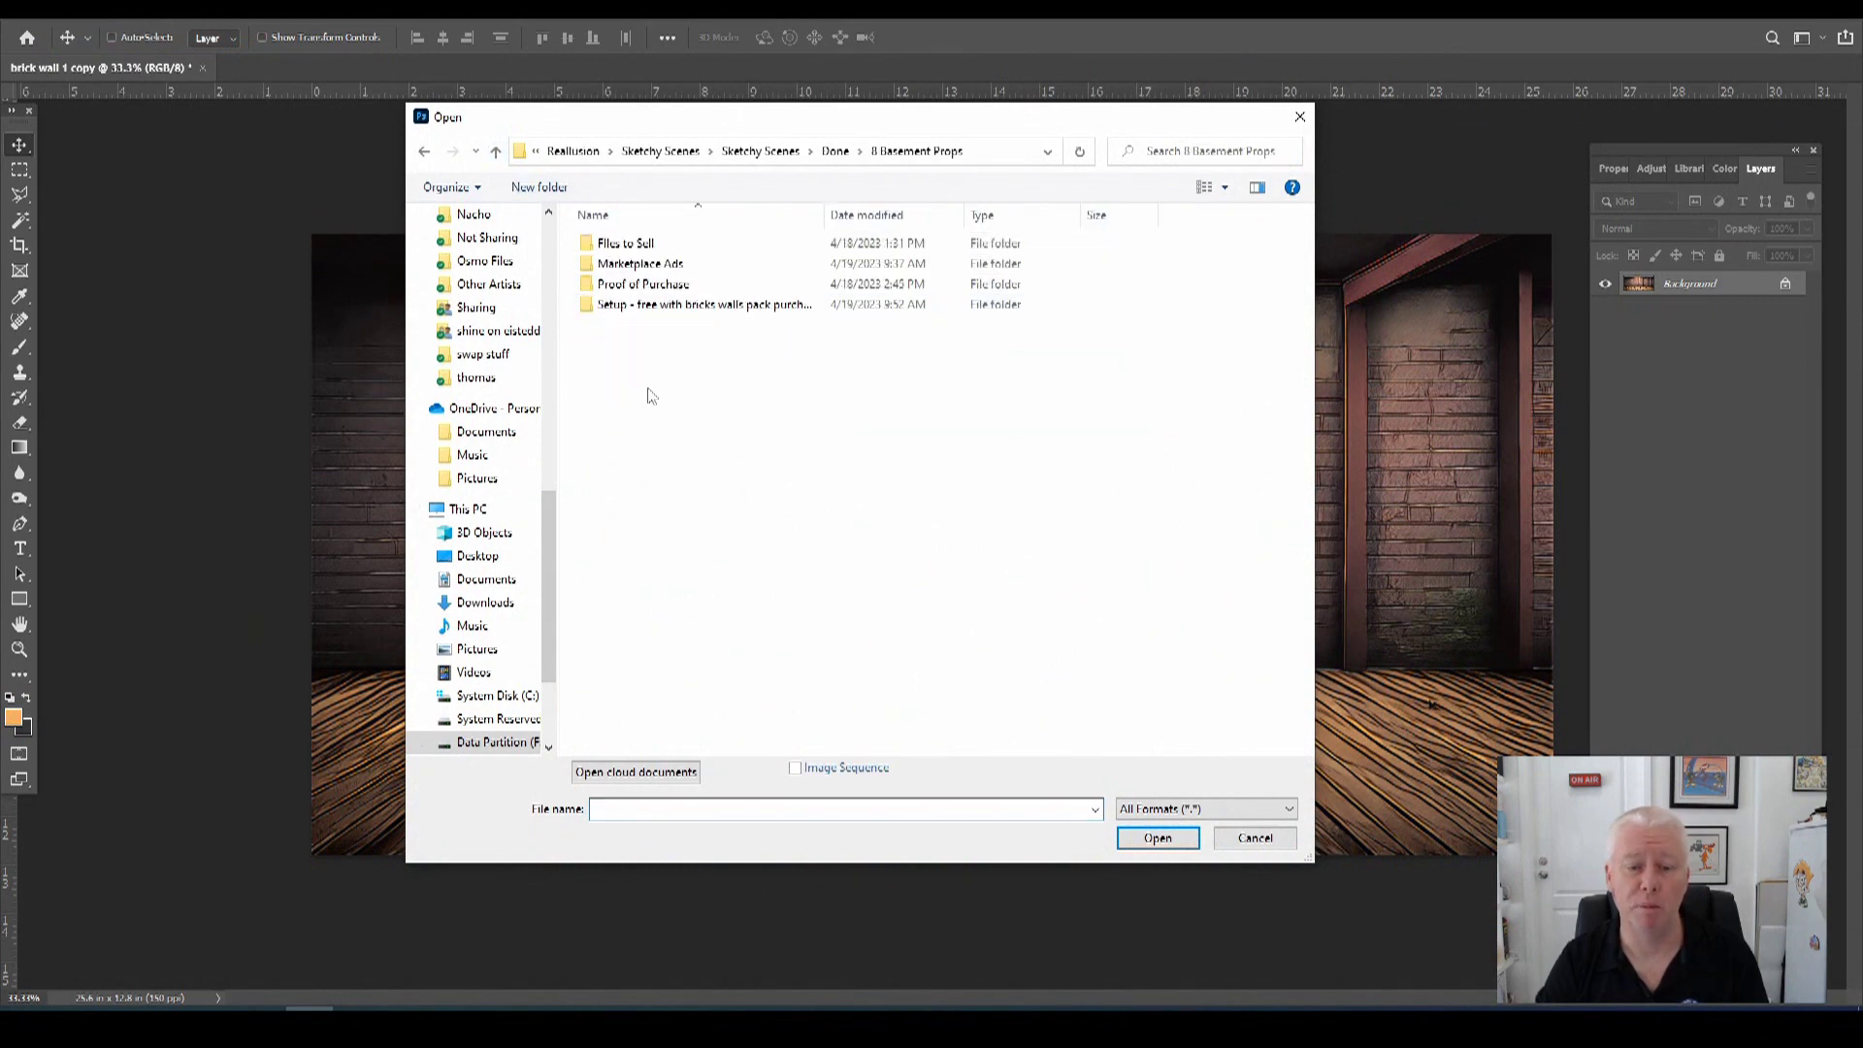
pyautogui.doubleClick(618, 249)
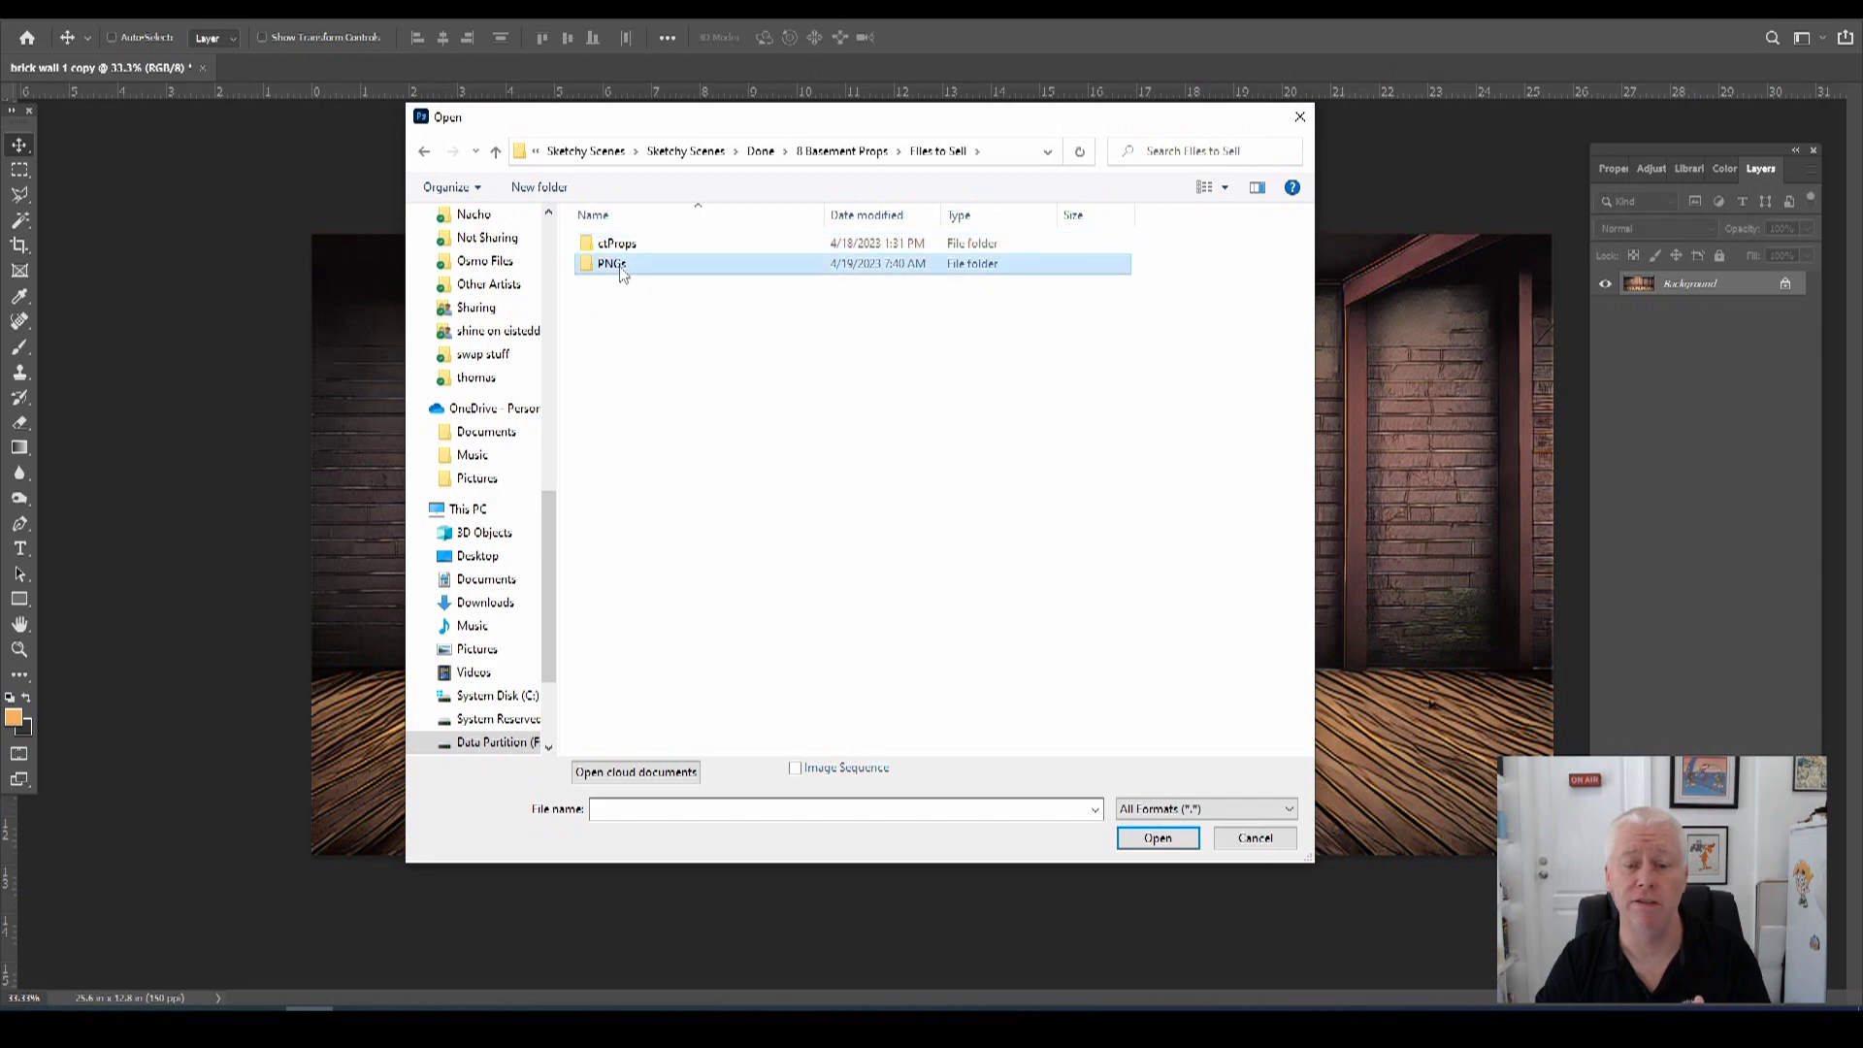
pyautogui.doubleClick(623, 264)
# Look through the prop images and open ssc-bp brick wall.png.
pyautogui.moveTo(1305, 317); pyautogui.dragTo(1293, 570)
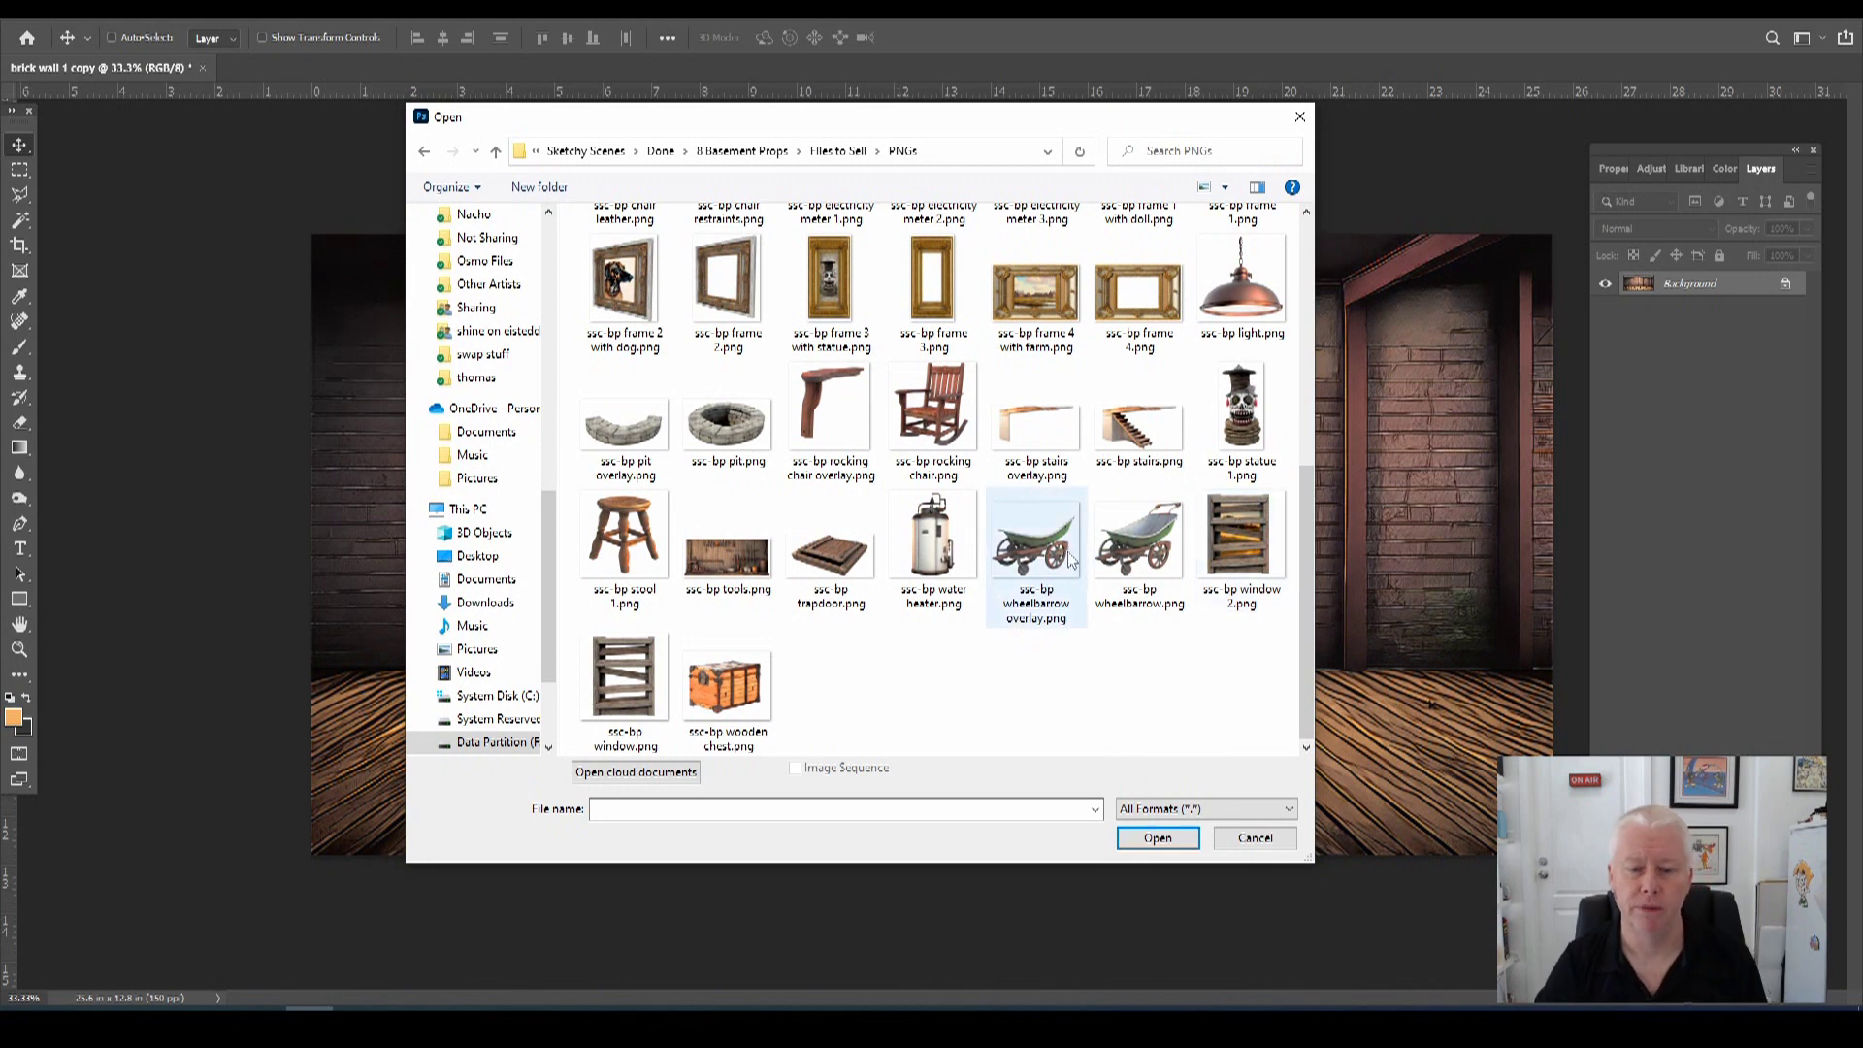
pyautogui.scroll(5, 1039, 543)
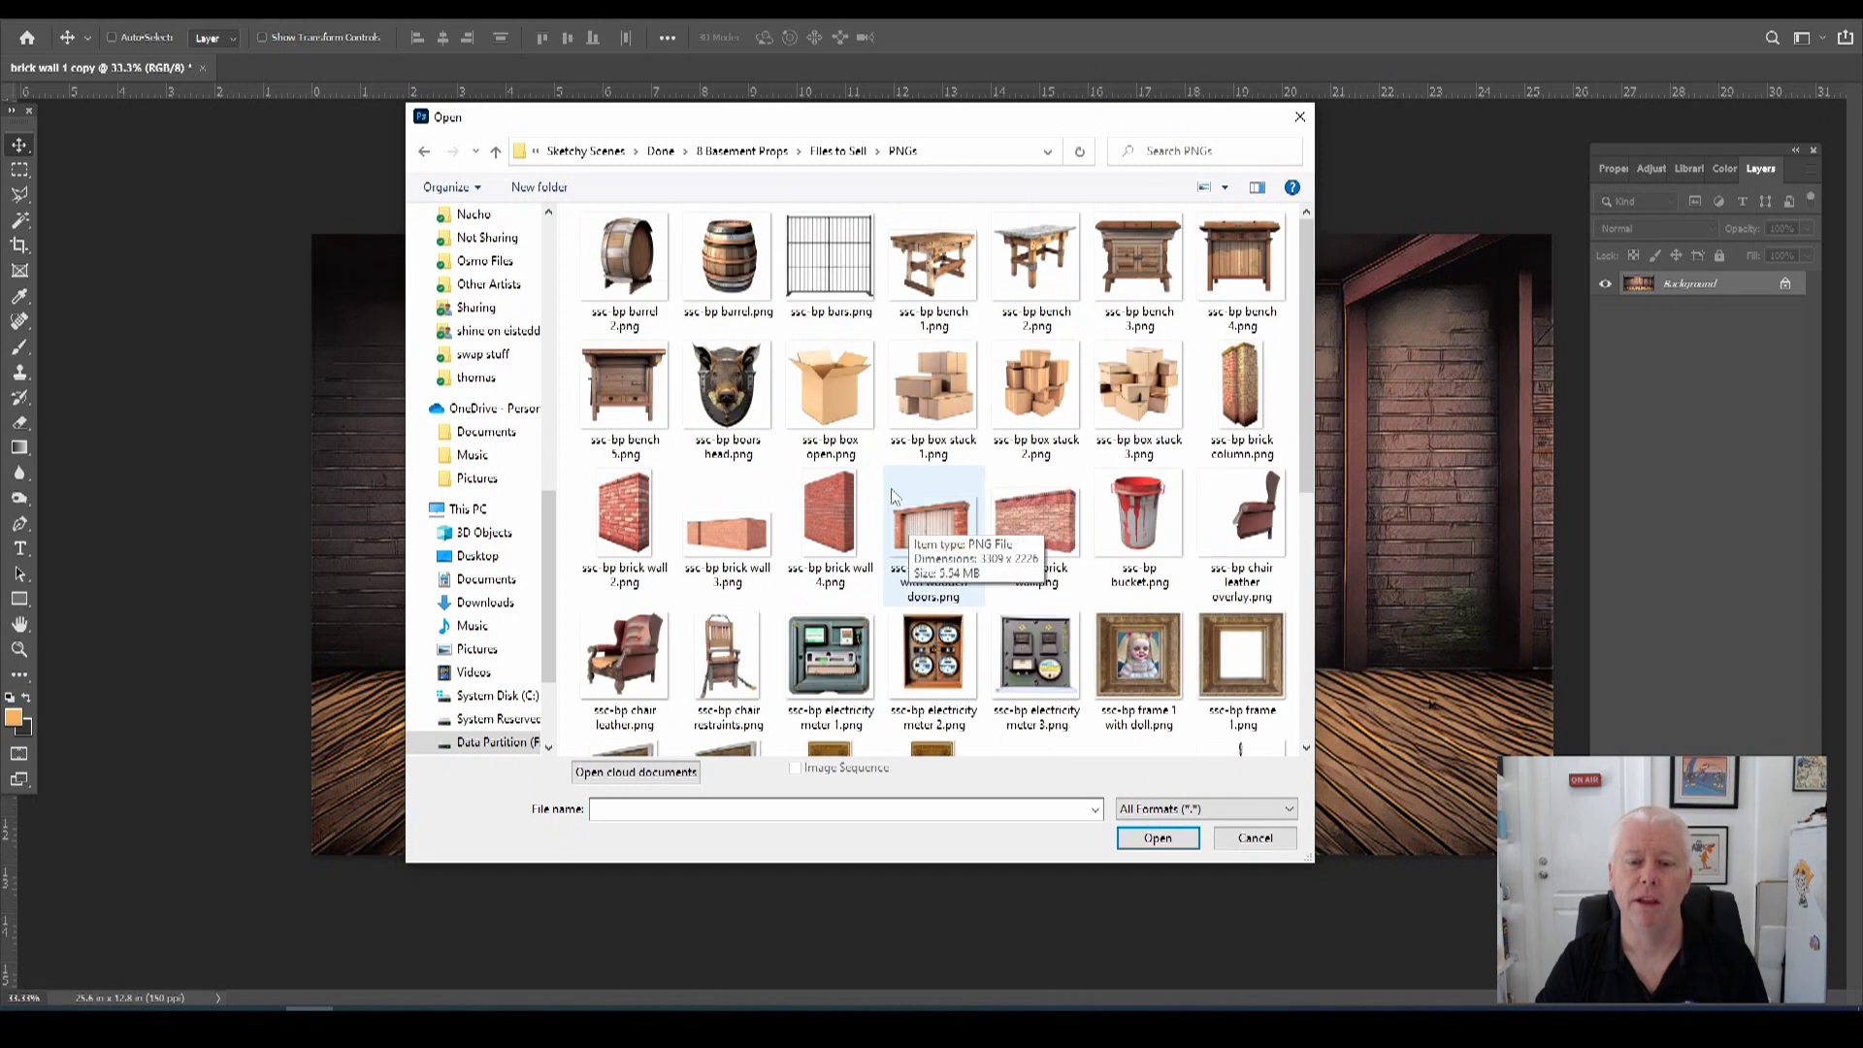
pyautogui.doubleClick(1040, 522)
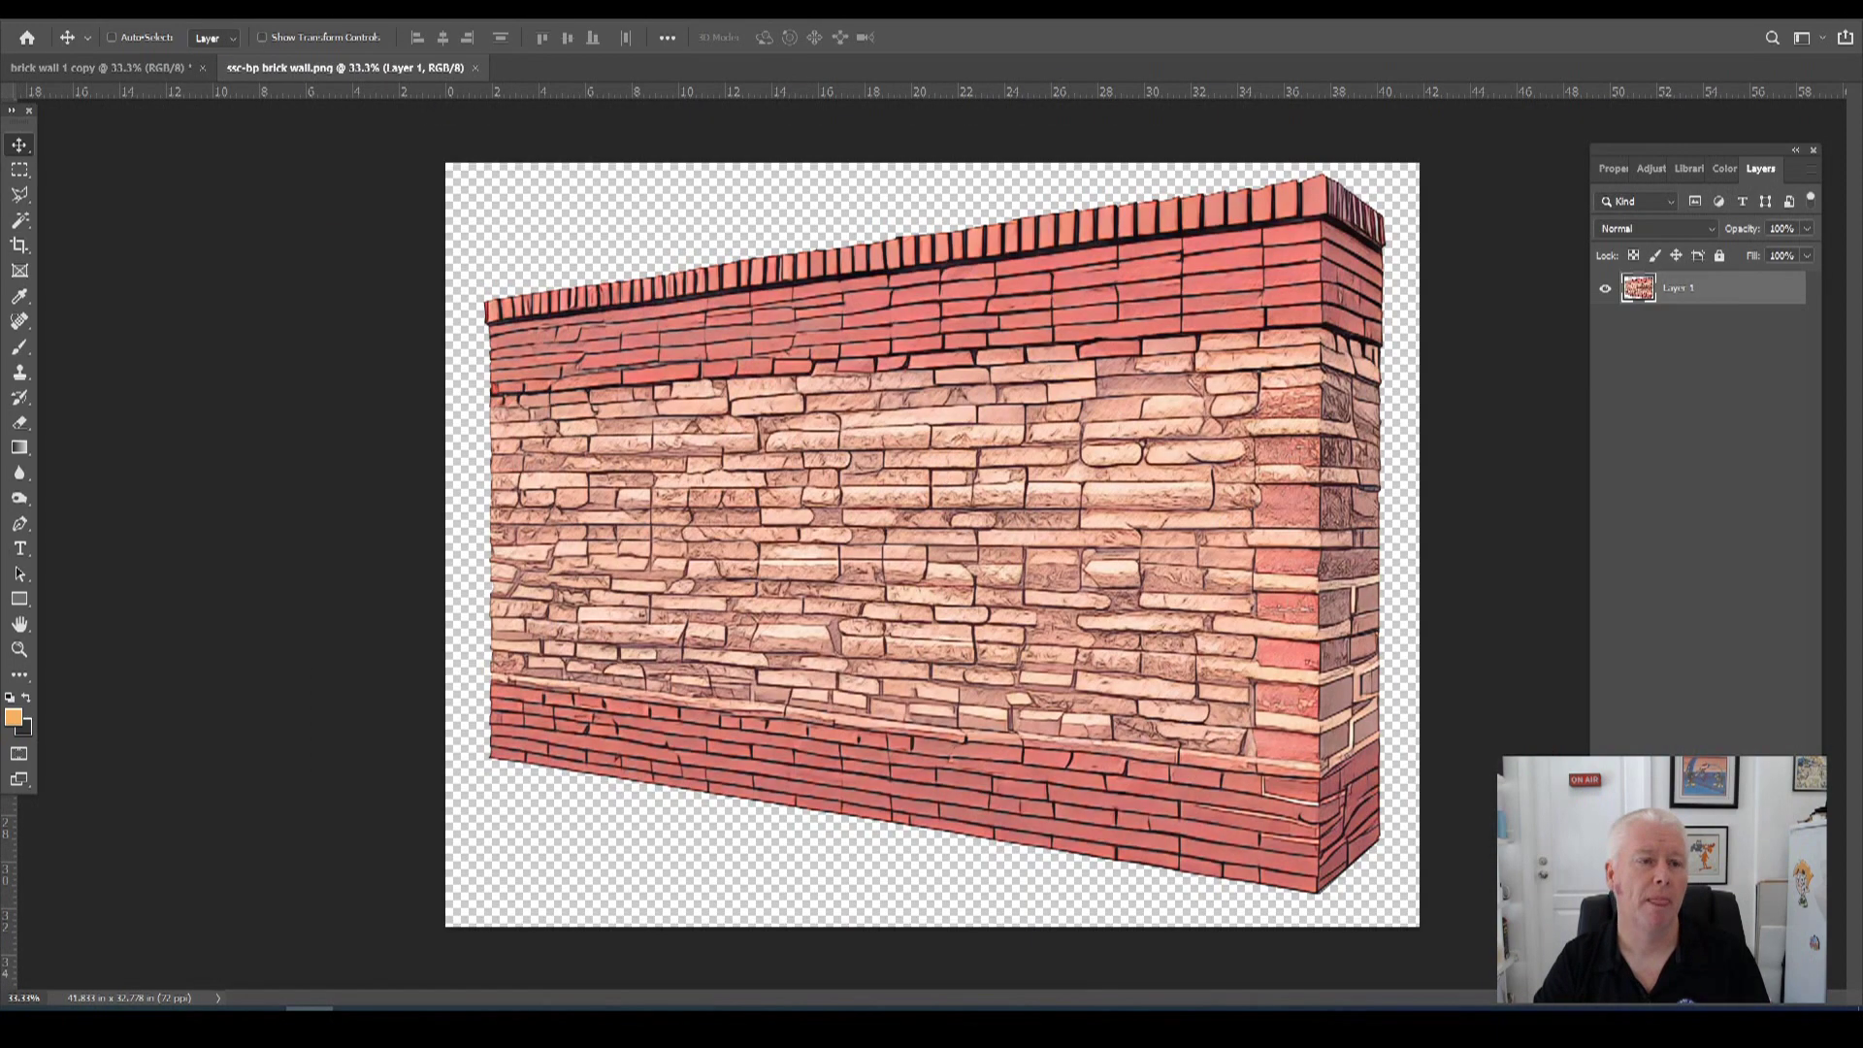
# Copy the entire brick wall image and close its document.
pyautogui.click(221, 8)
pyautogui.click(233, 29)
pyautogui.click(70, 9)
pyautogui.click(136, 142)
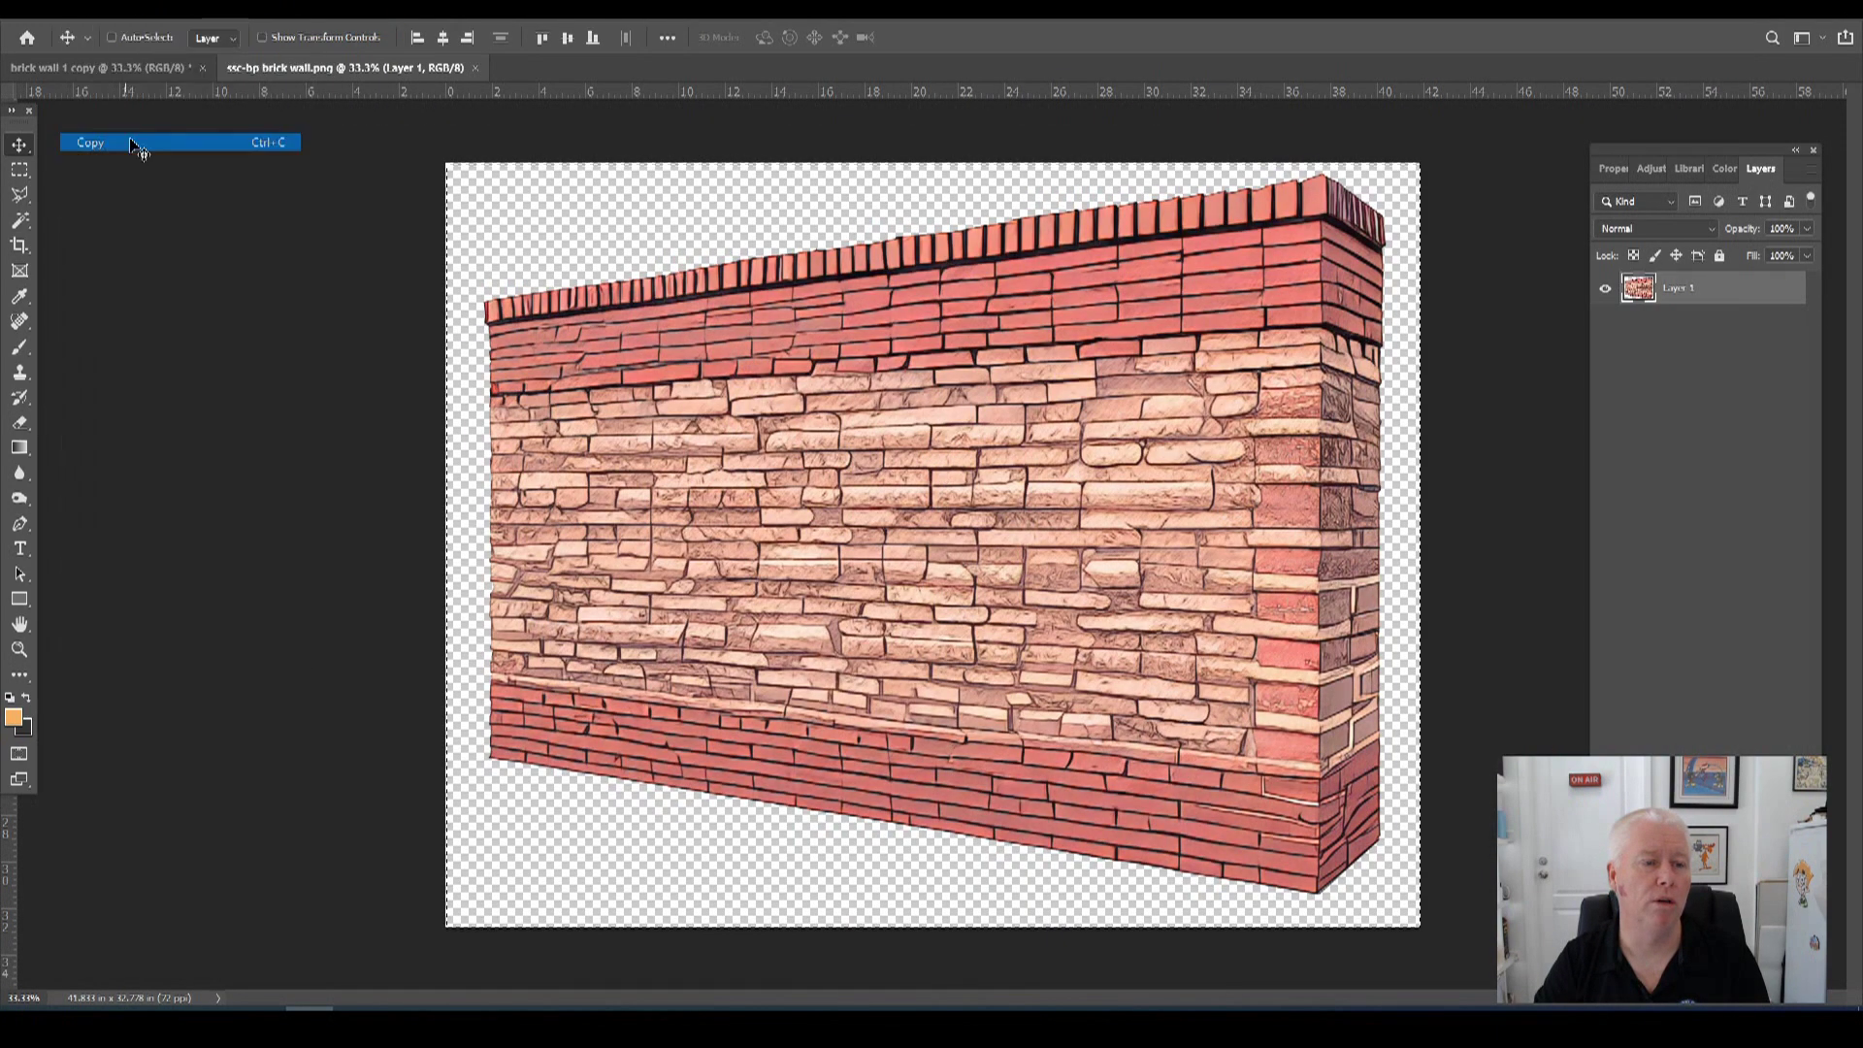
pyautogui.click(475, 66)
# Paste the brick wall into the flattened room scene and rename its layer "brick wall".
pyautogui.click(70, 9)
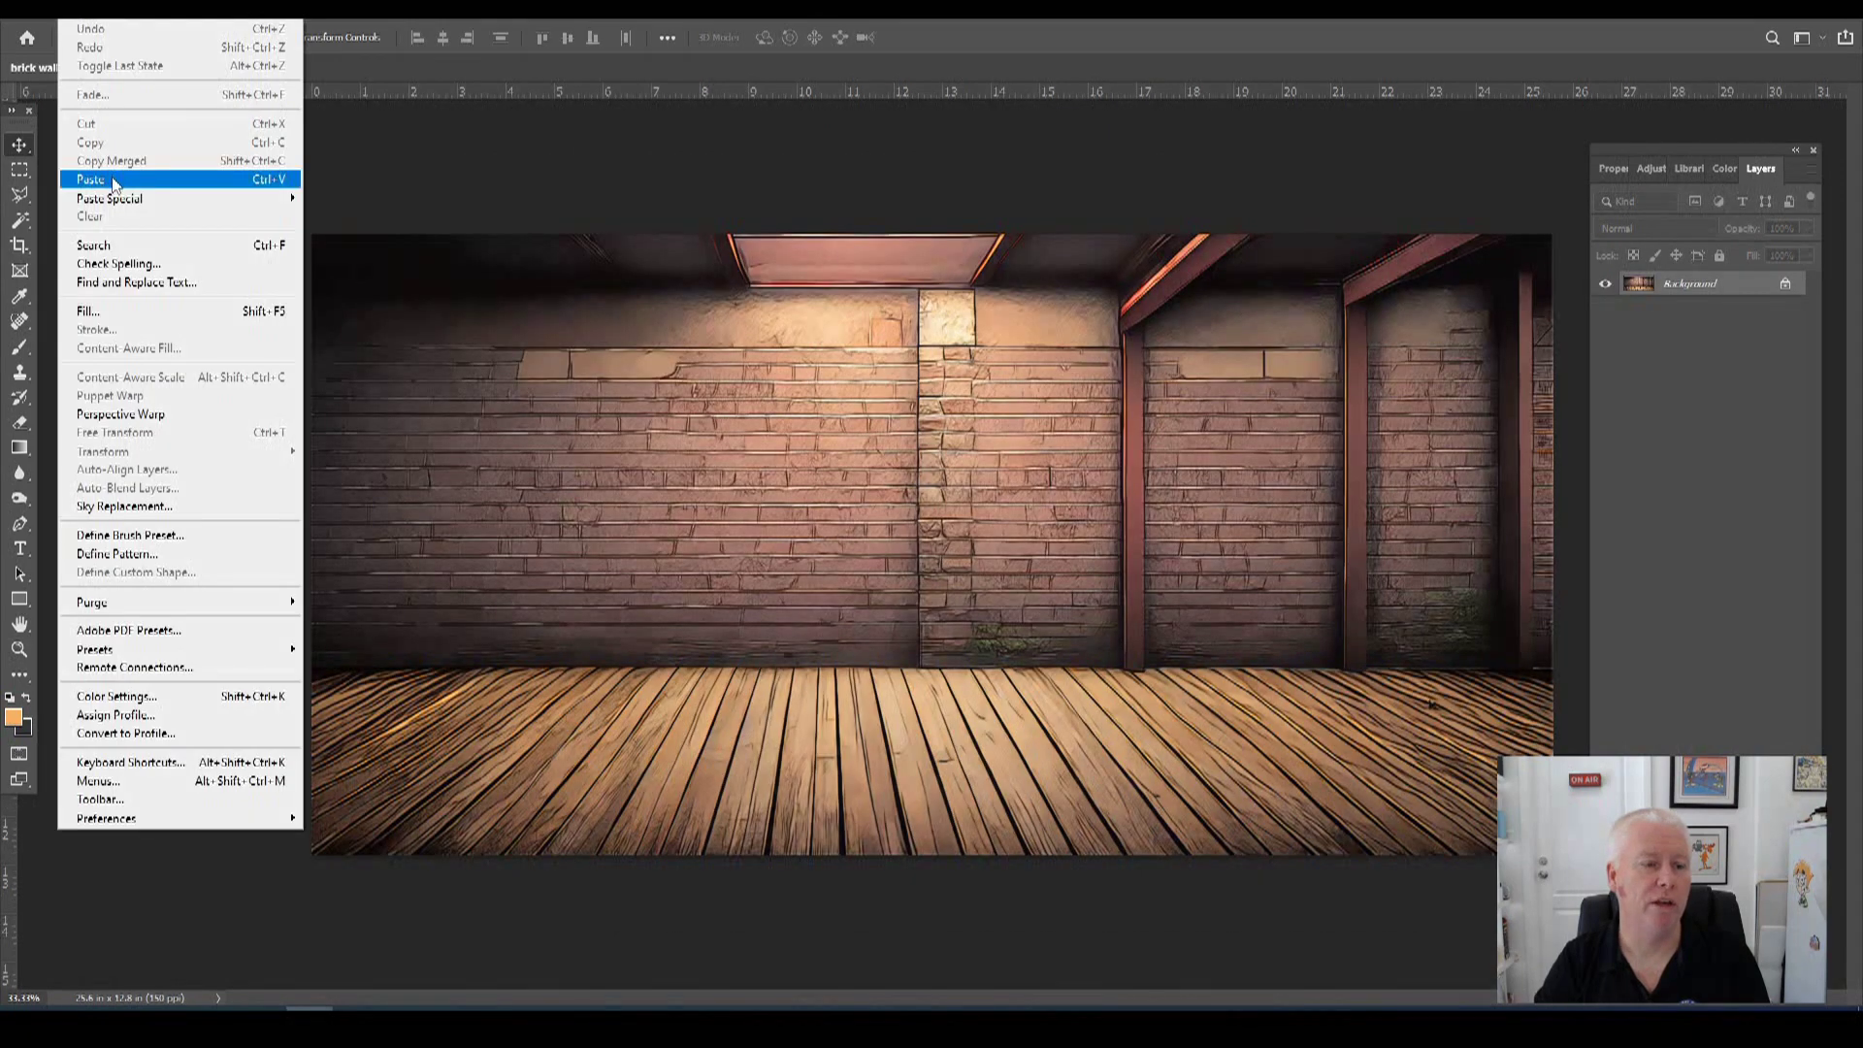
pyautogui.click(114, 182)
pyautogui.doubleClick(1678, 284)
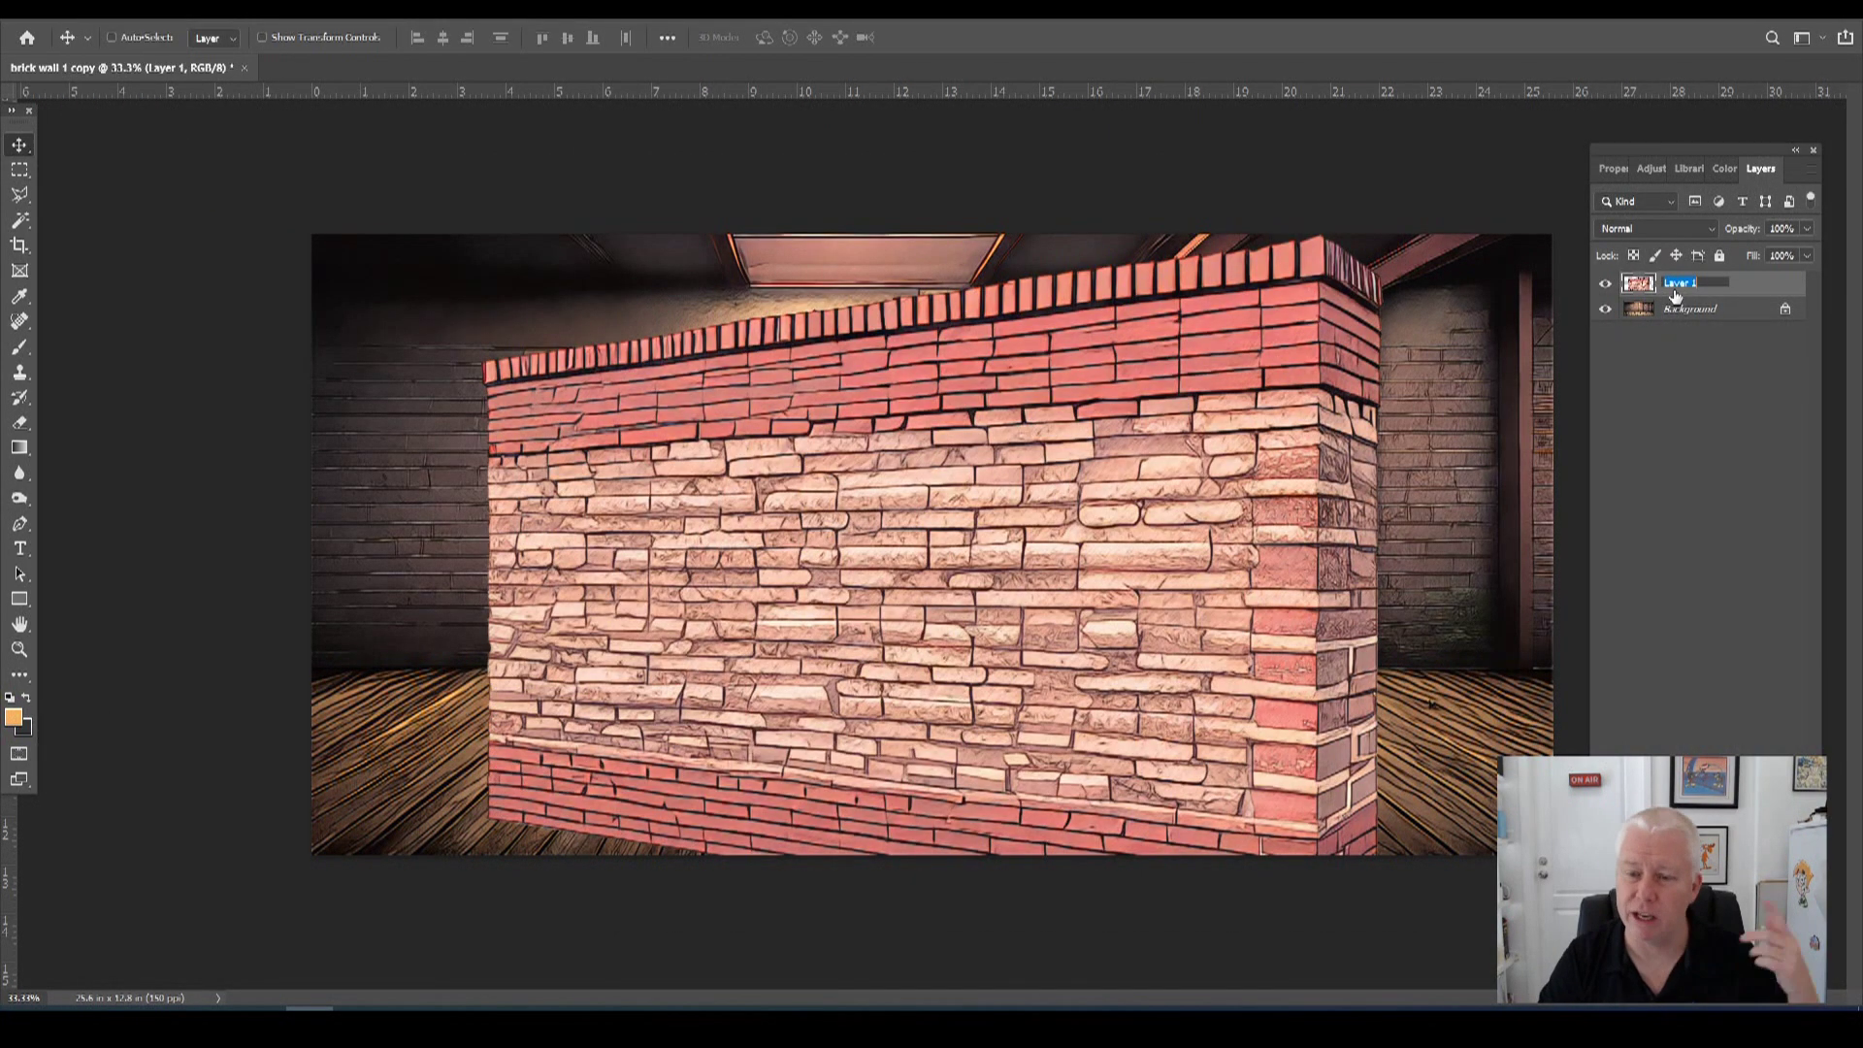
pyautogui.write('brick wall')
pyautogui.press('Return')
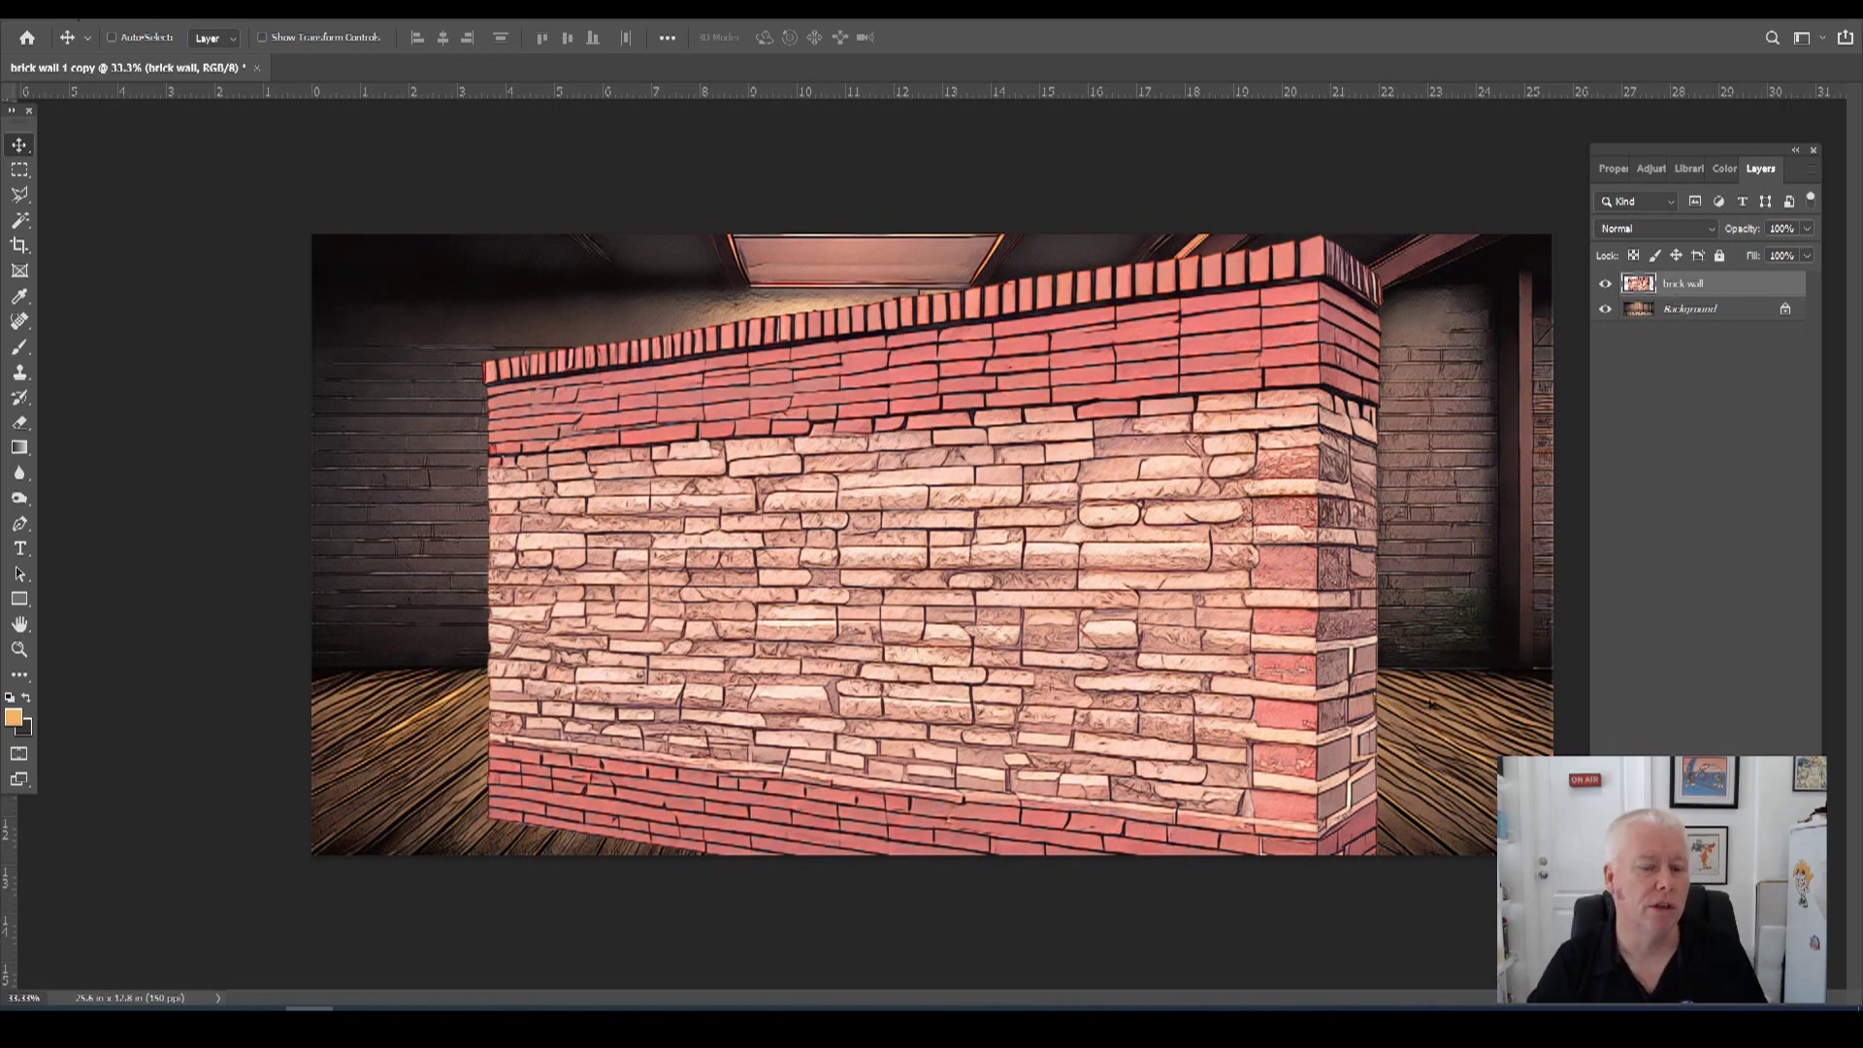
# Move the brick wall to the room's right side and scale it down so its near-corner edge meets the back wall.
pyautogui.click(73, 10)
pyautogui.moveTo(146, 455)
pyautogui.click(369, 479)
pyautogui.moveTo(791, 546); pyautogui.dragTo(1552, 457)
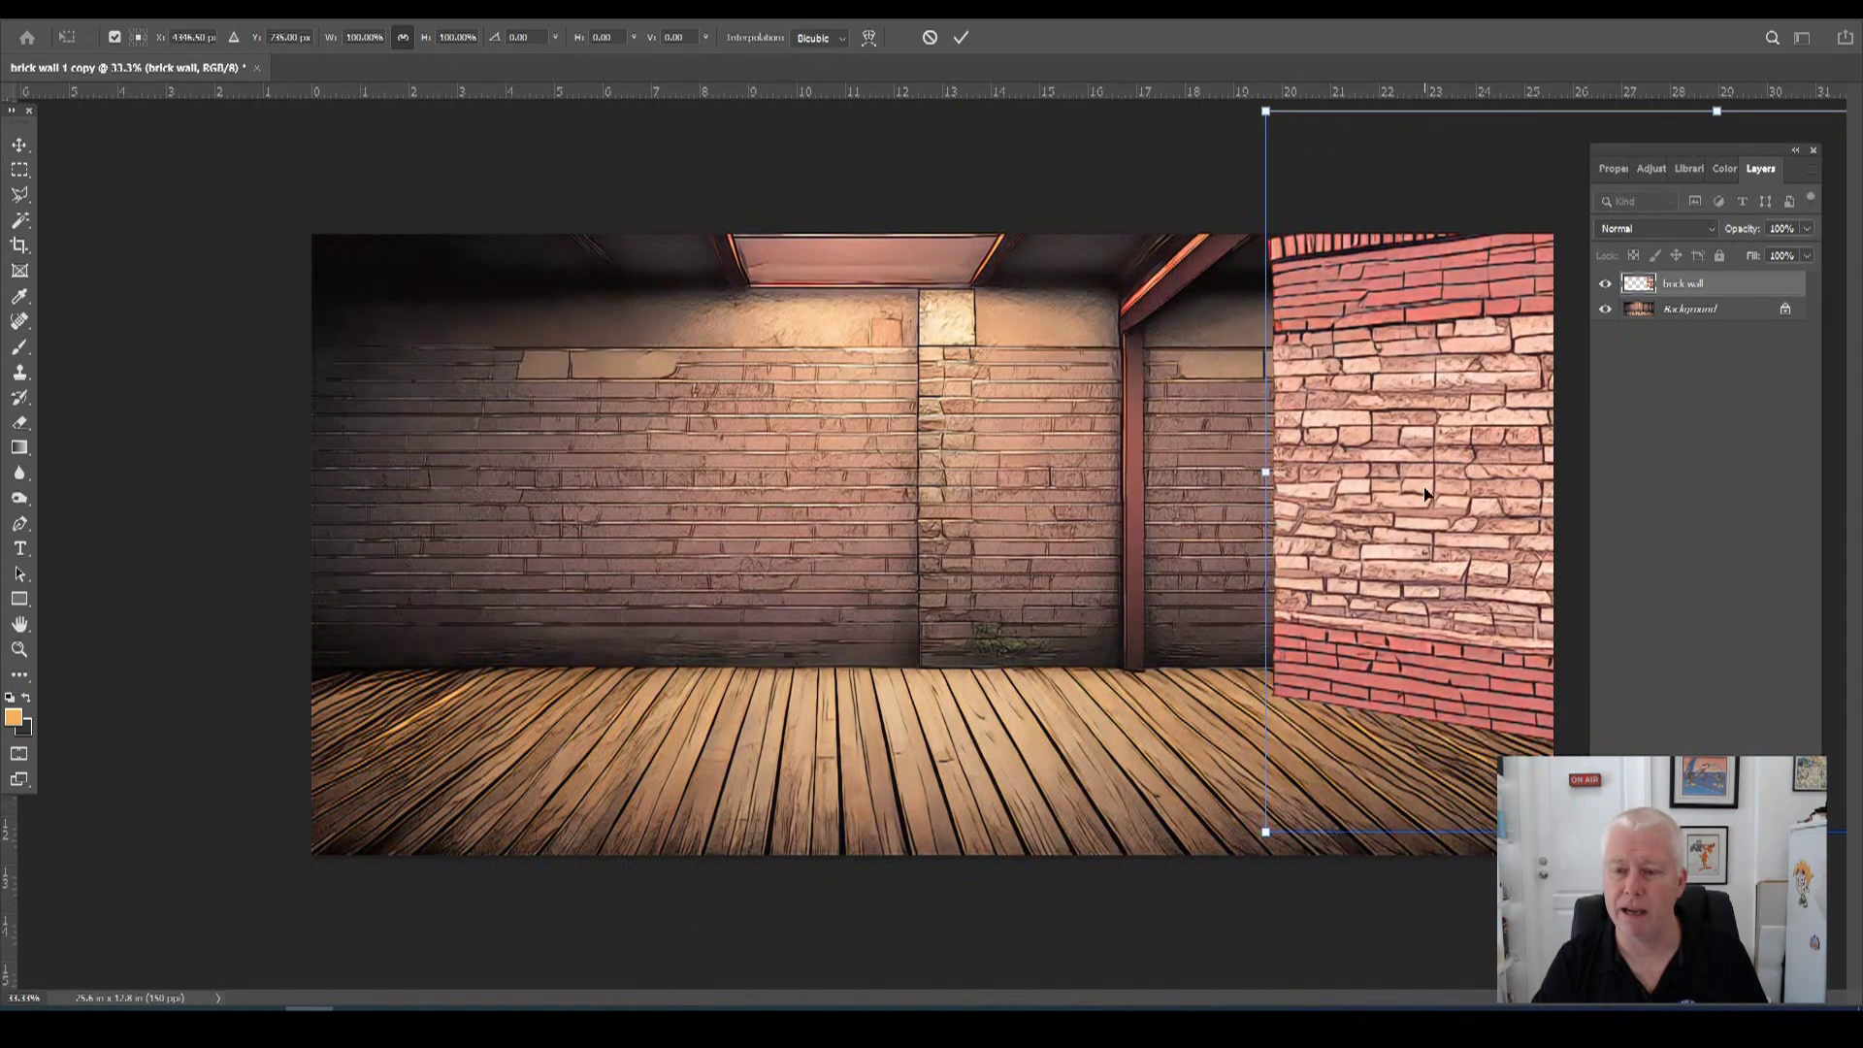
pyautogui.moveTo(1266, 833); pyautogui.dragTo(1368, 751)
pyautogui.moveTo(1406, 568); pyautogui.dragTo(1376, 617)
pyautogui.moveTo(1334, 152); pyautogui.dragTo(1321, 159)
pyautogui.press('Return')
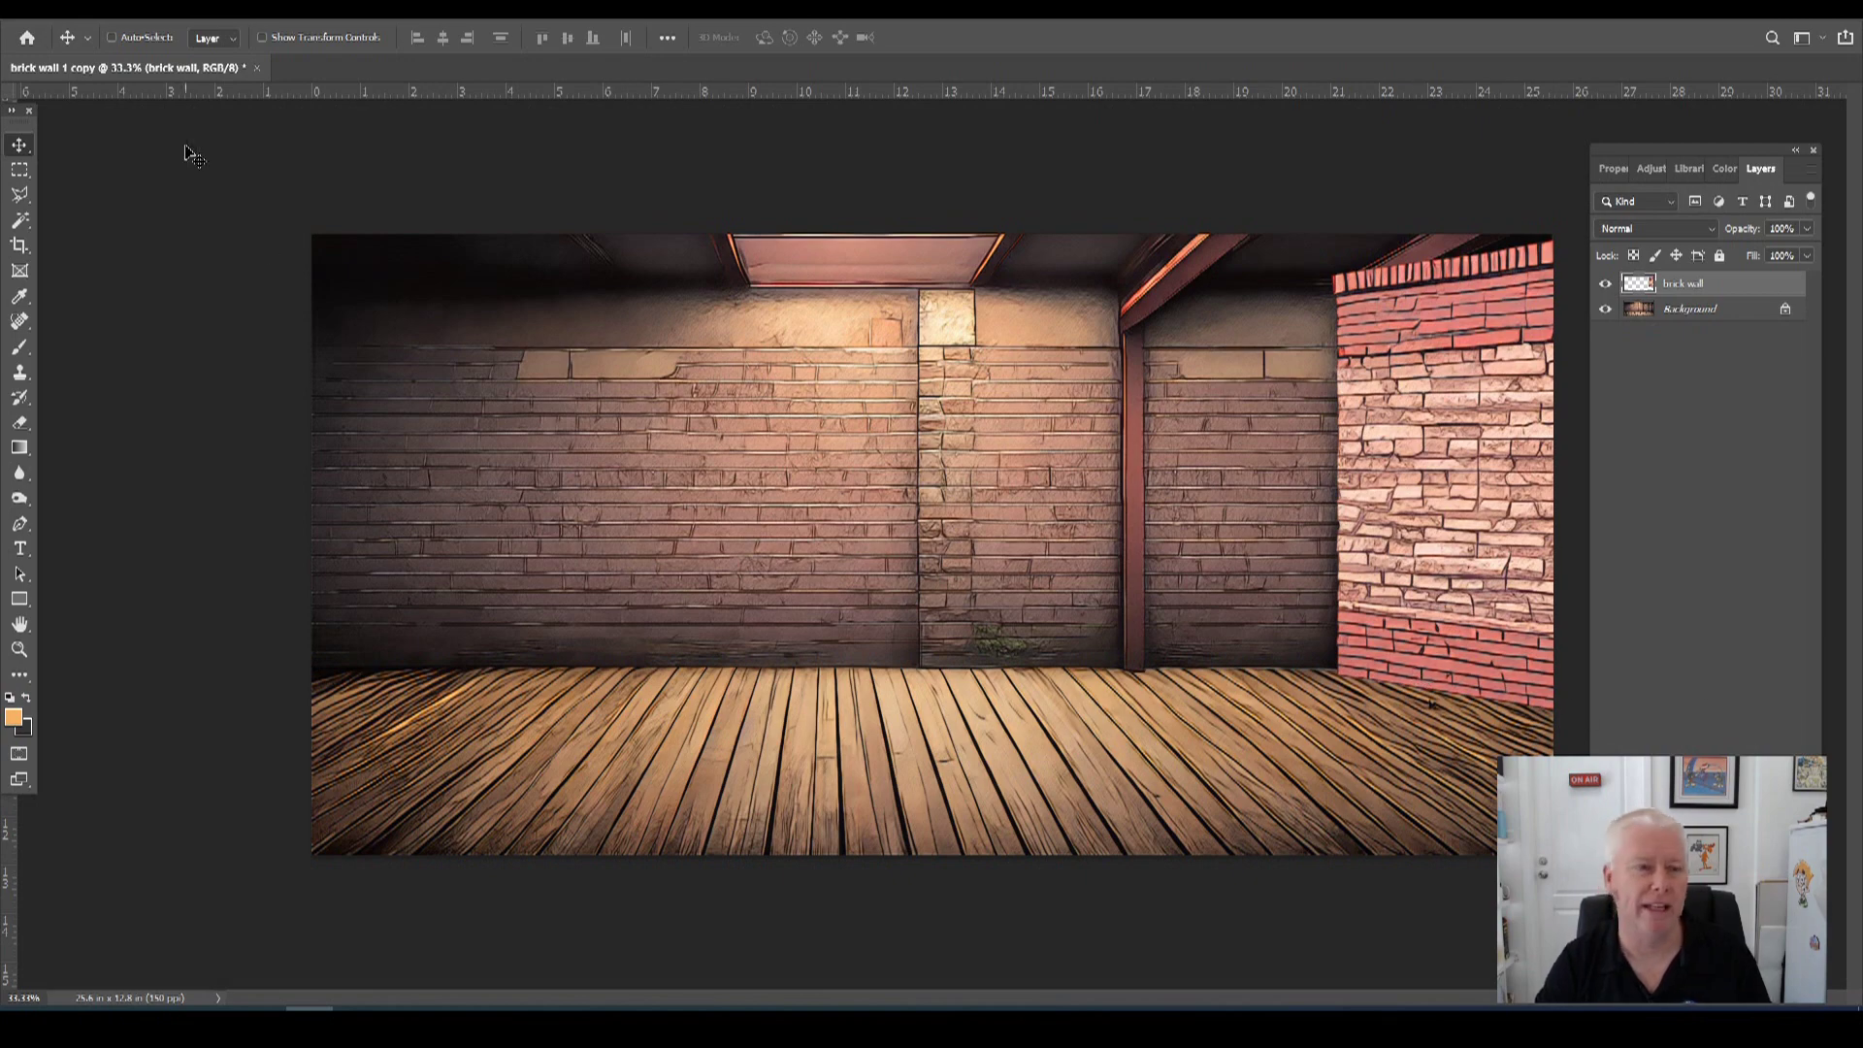
# Rescale the brick wall narrower and taller, keeping its inner edge aligned with the second red post of the back wall.
pyautogui.click(72, 8)
pyautogui.moveTo(145, 452)
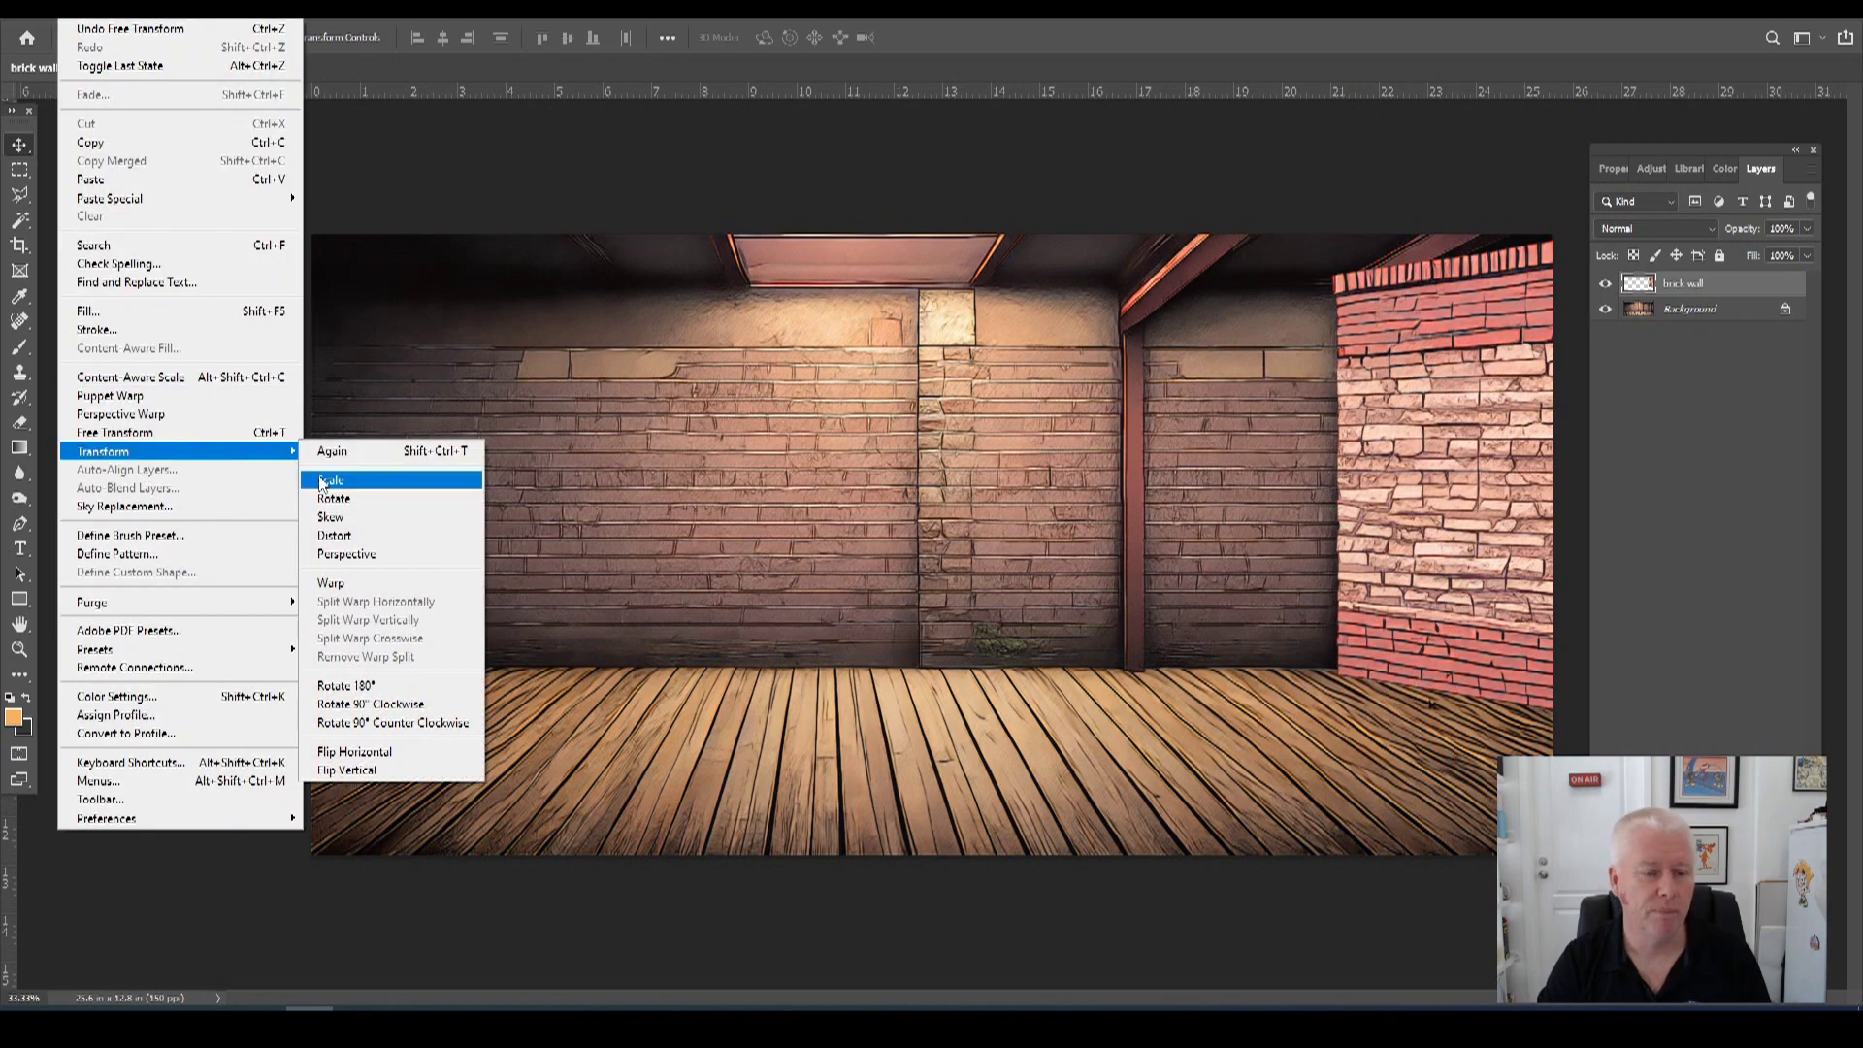
pyautogui.click(335, 483)
pyautogui.moveTo(1335, 482); pyautogui.dragTo(1385, 524)
pyautogui.press('Return')
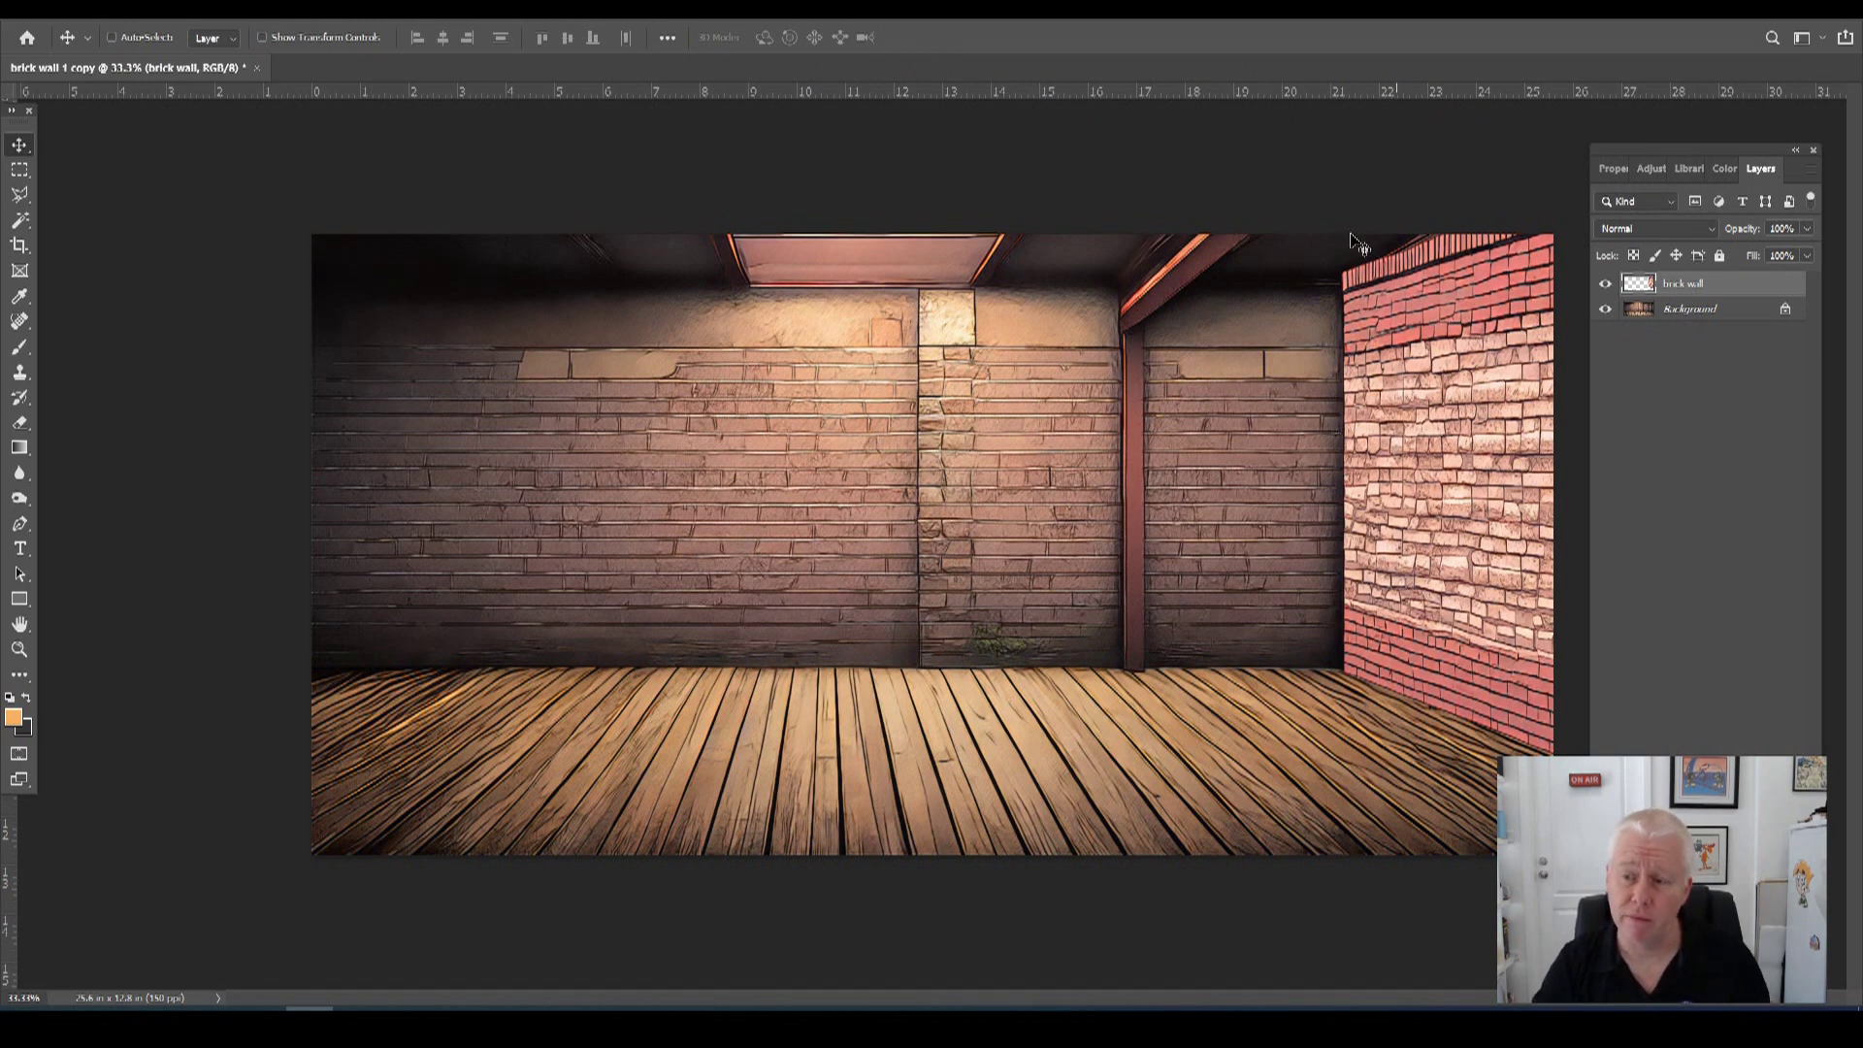
# Distort the brick wall by pulling its two outer corners outward to strengthen the perspective along the room's right side.
pyautogui.click(81, 19)
pyautogui.moveTo(146, 400)
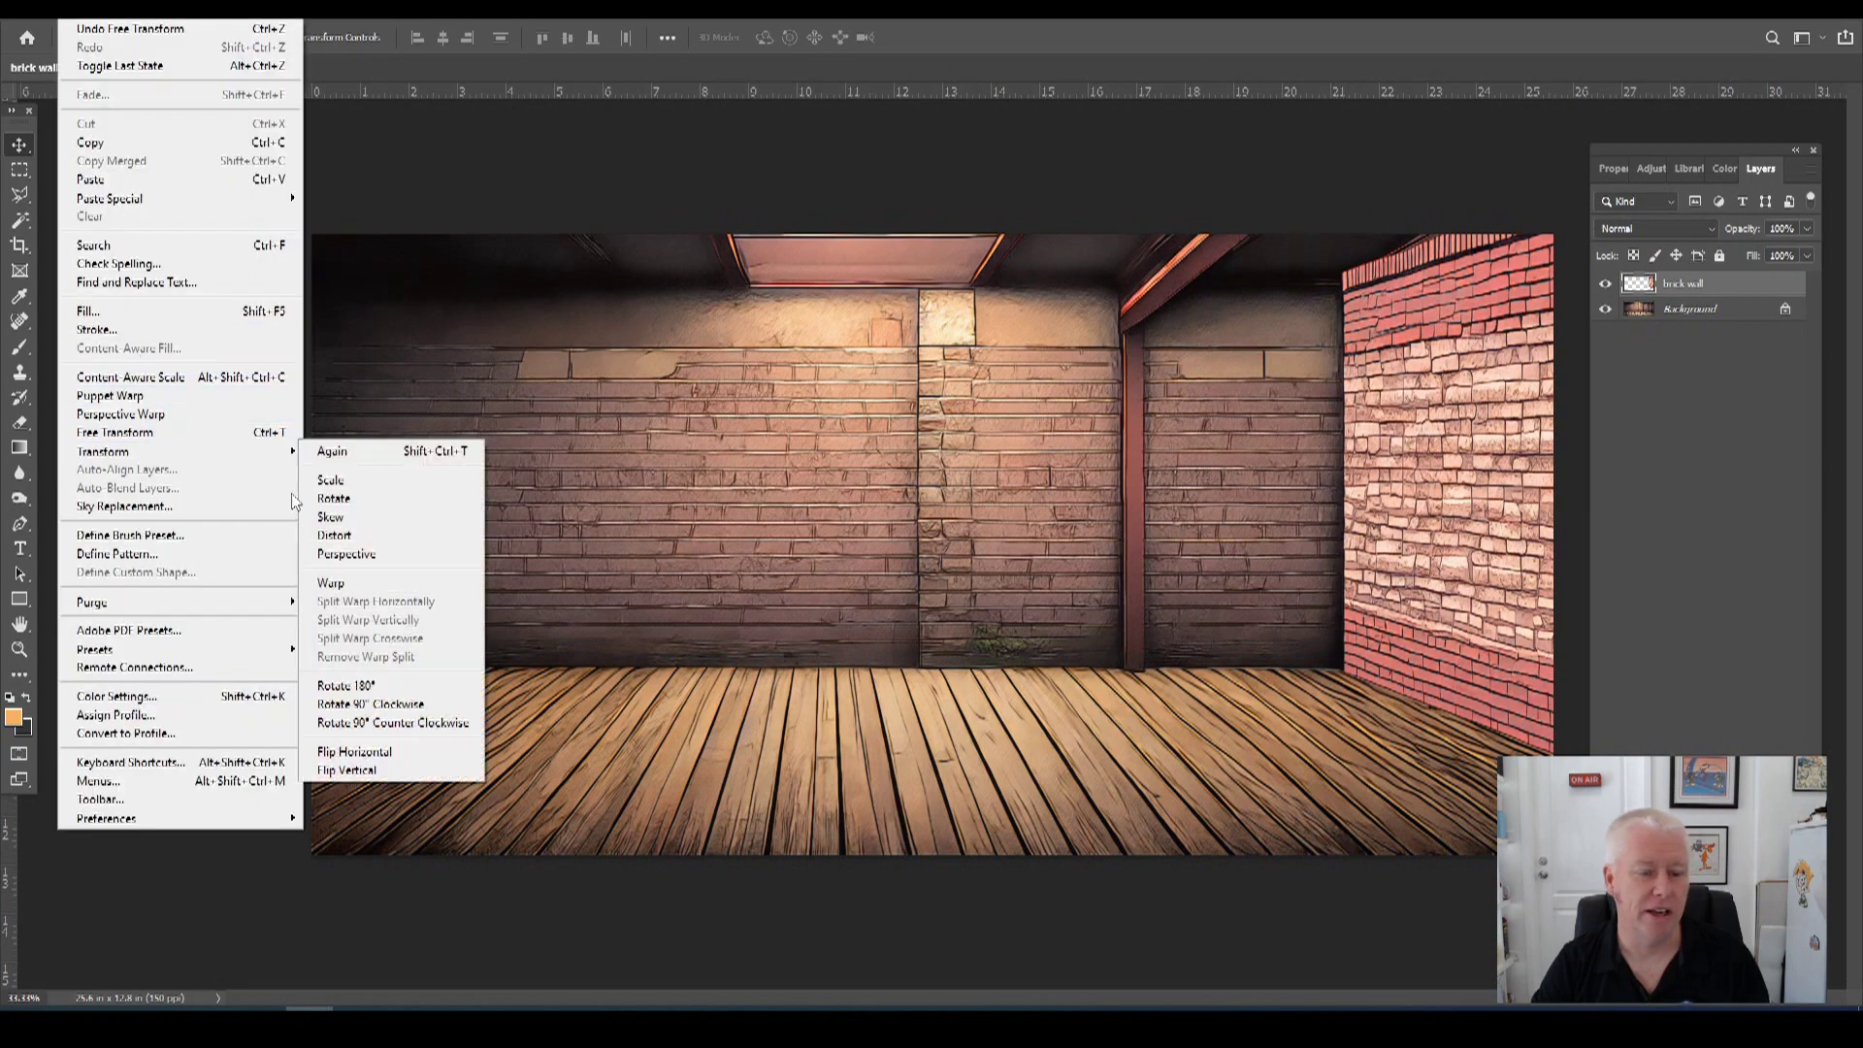
pyautogui.click(373, 533)
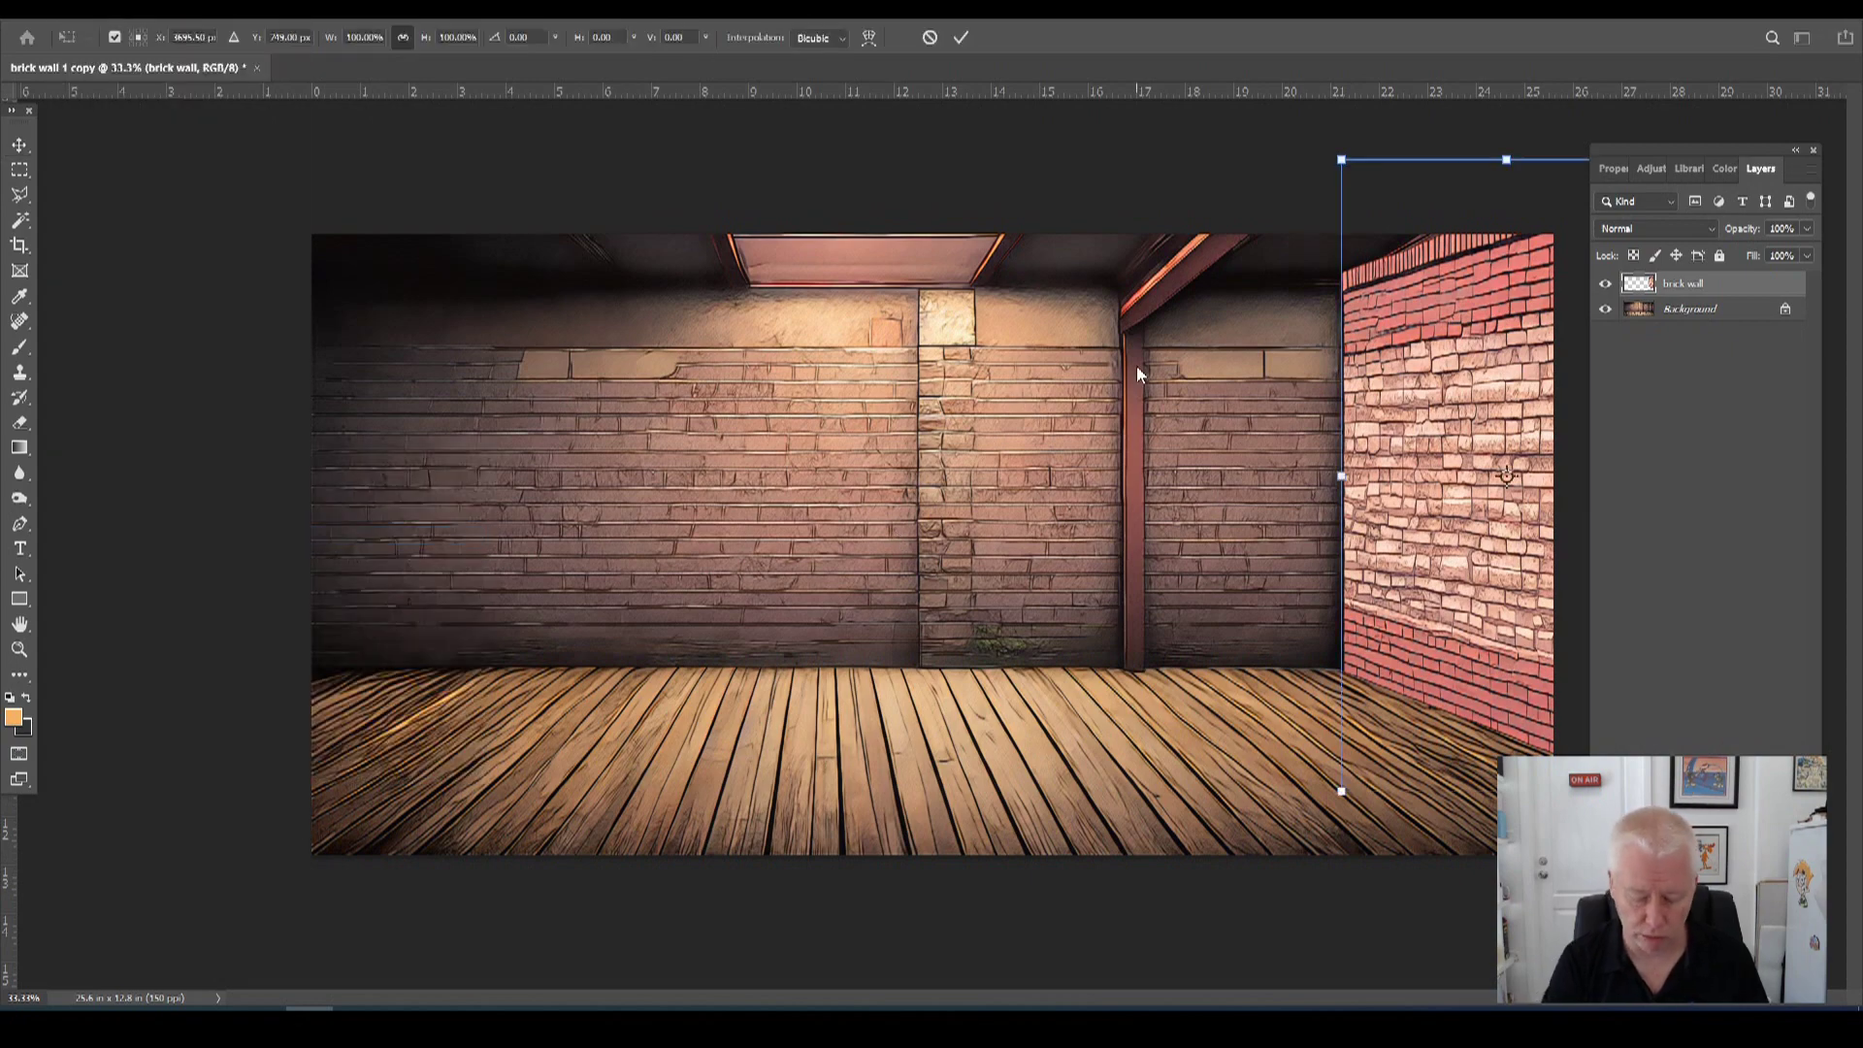
pyautogui.hotkey('ctrl', '-')
pyautogui.moveTo(1490, 257); pyautogui.dragTo(1479, 227)
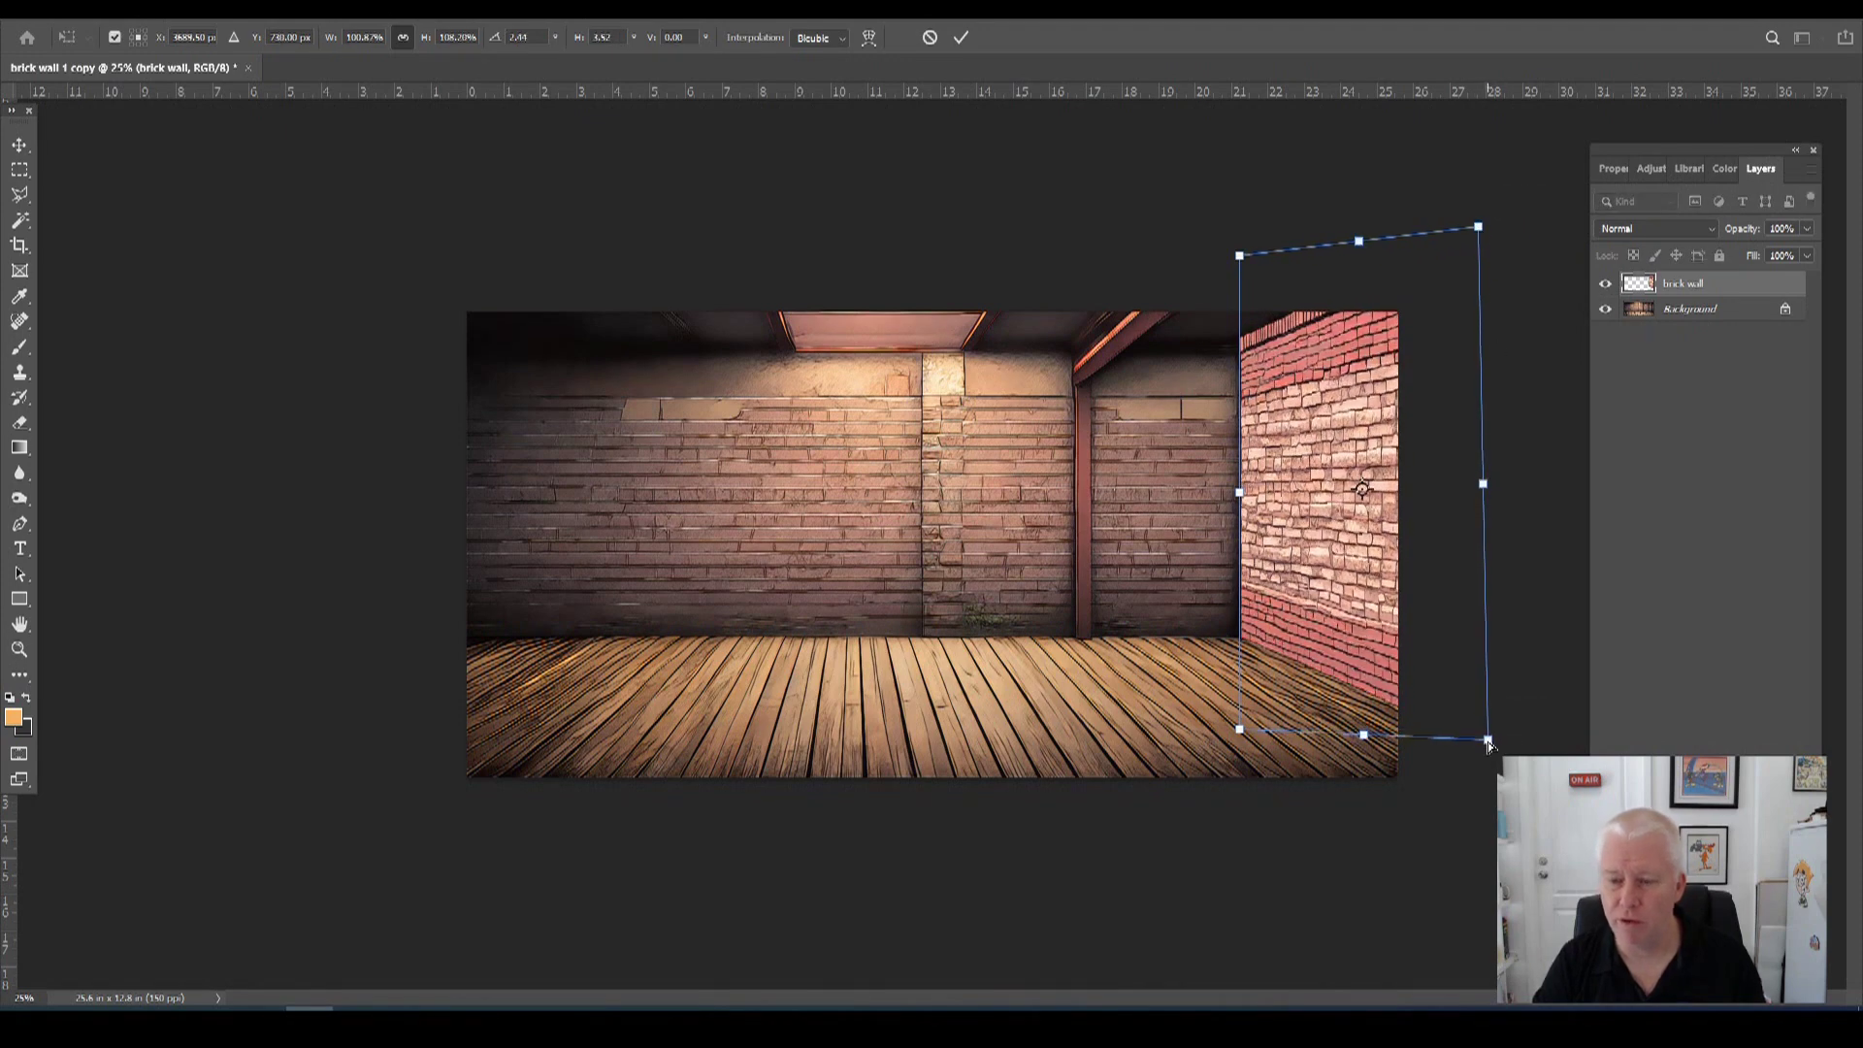
pyautogui.press('Return')
pyautogui.hotkey('ctrl', '+')
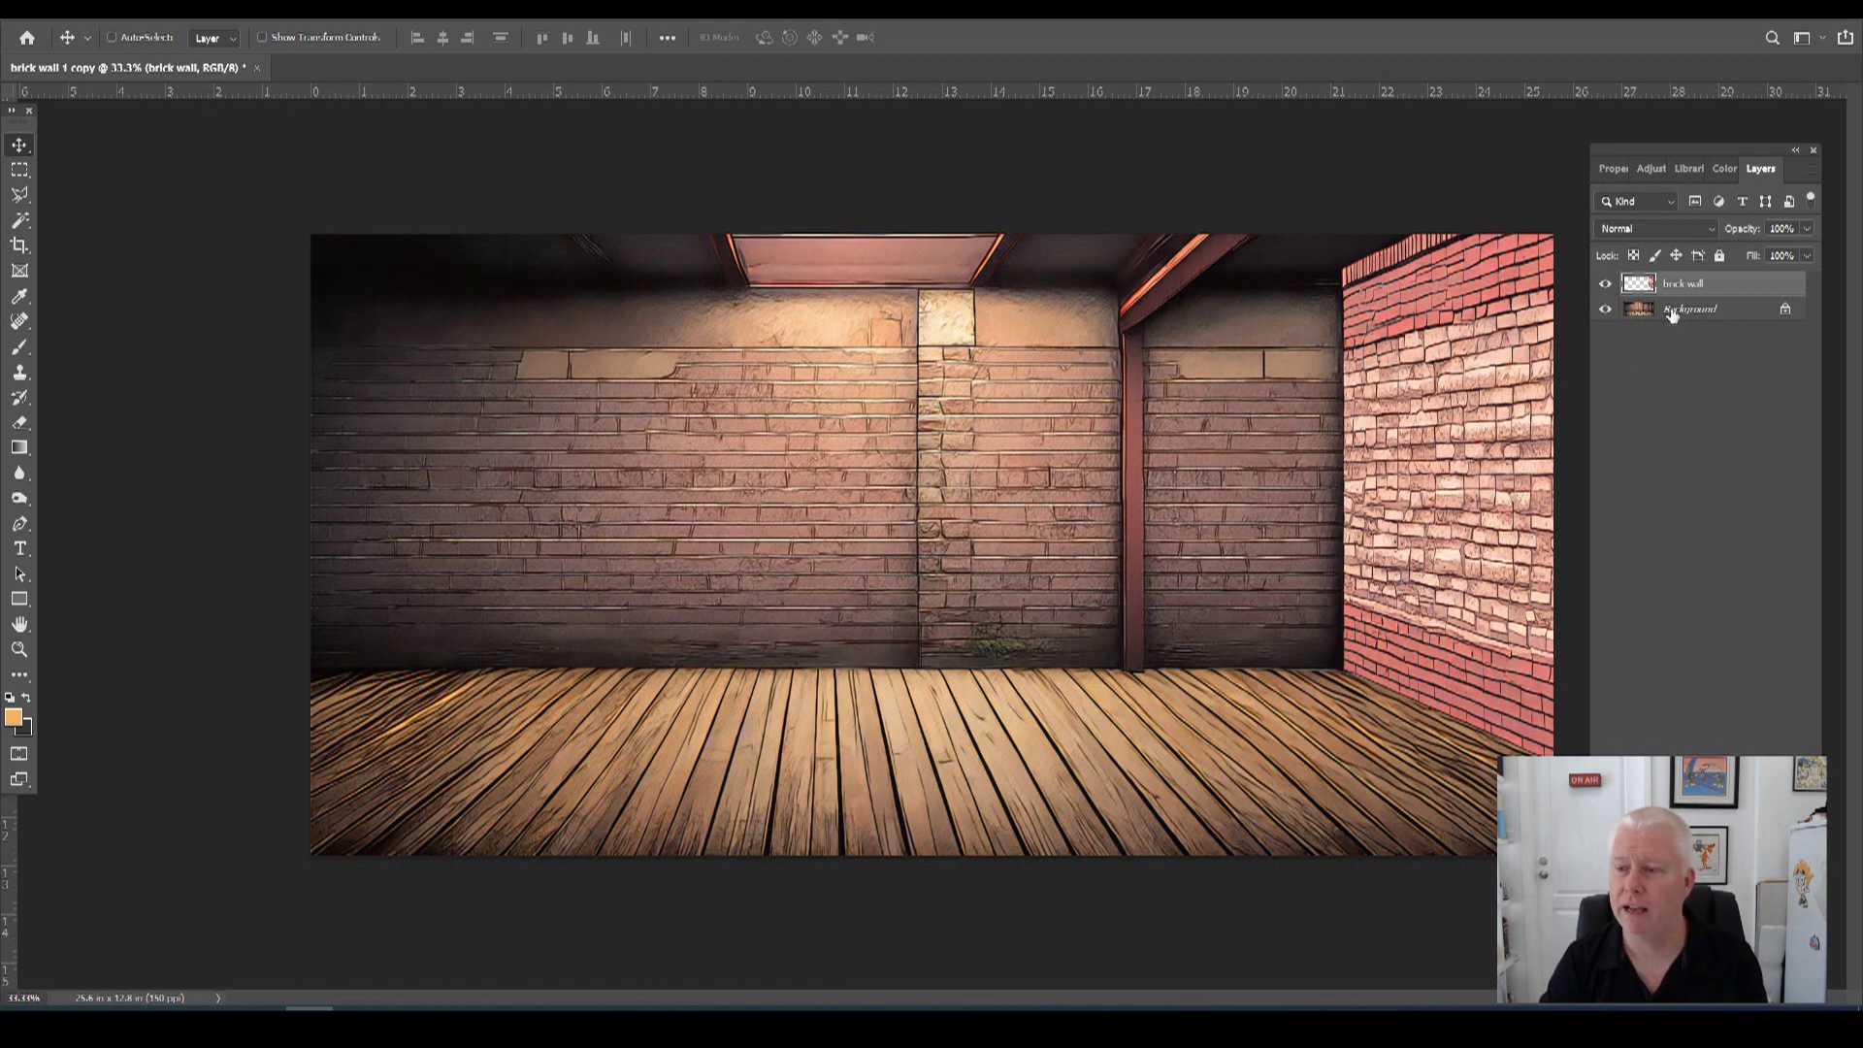
# Select the brick wall's outline by using the Magic Wand on its transparent surroundings and inverting the selection.
pyautogui.click(19, 222)
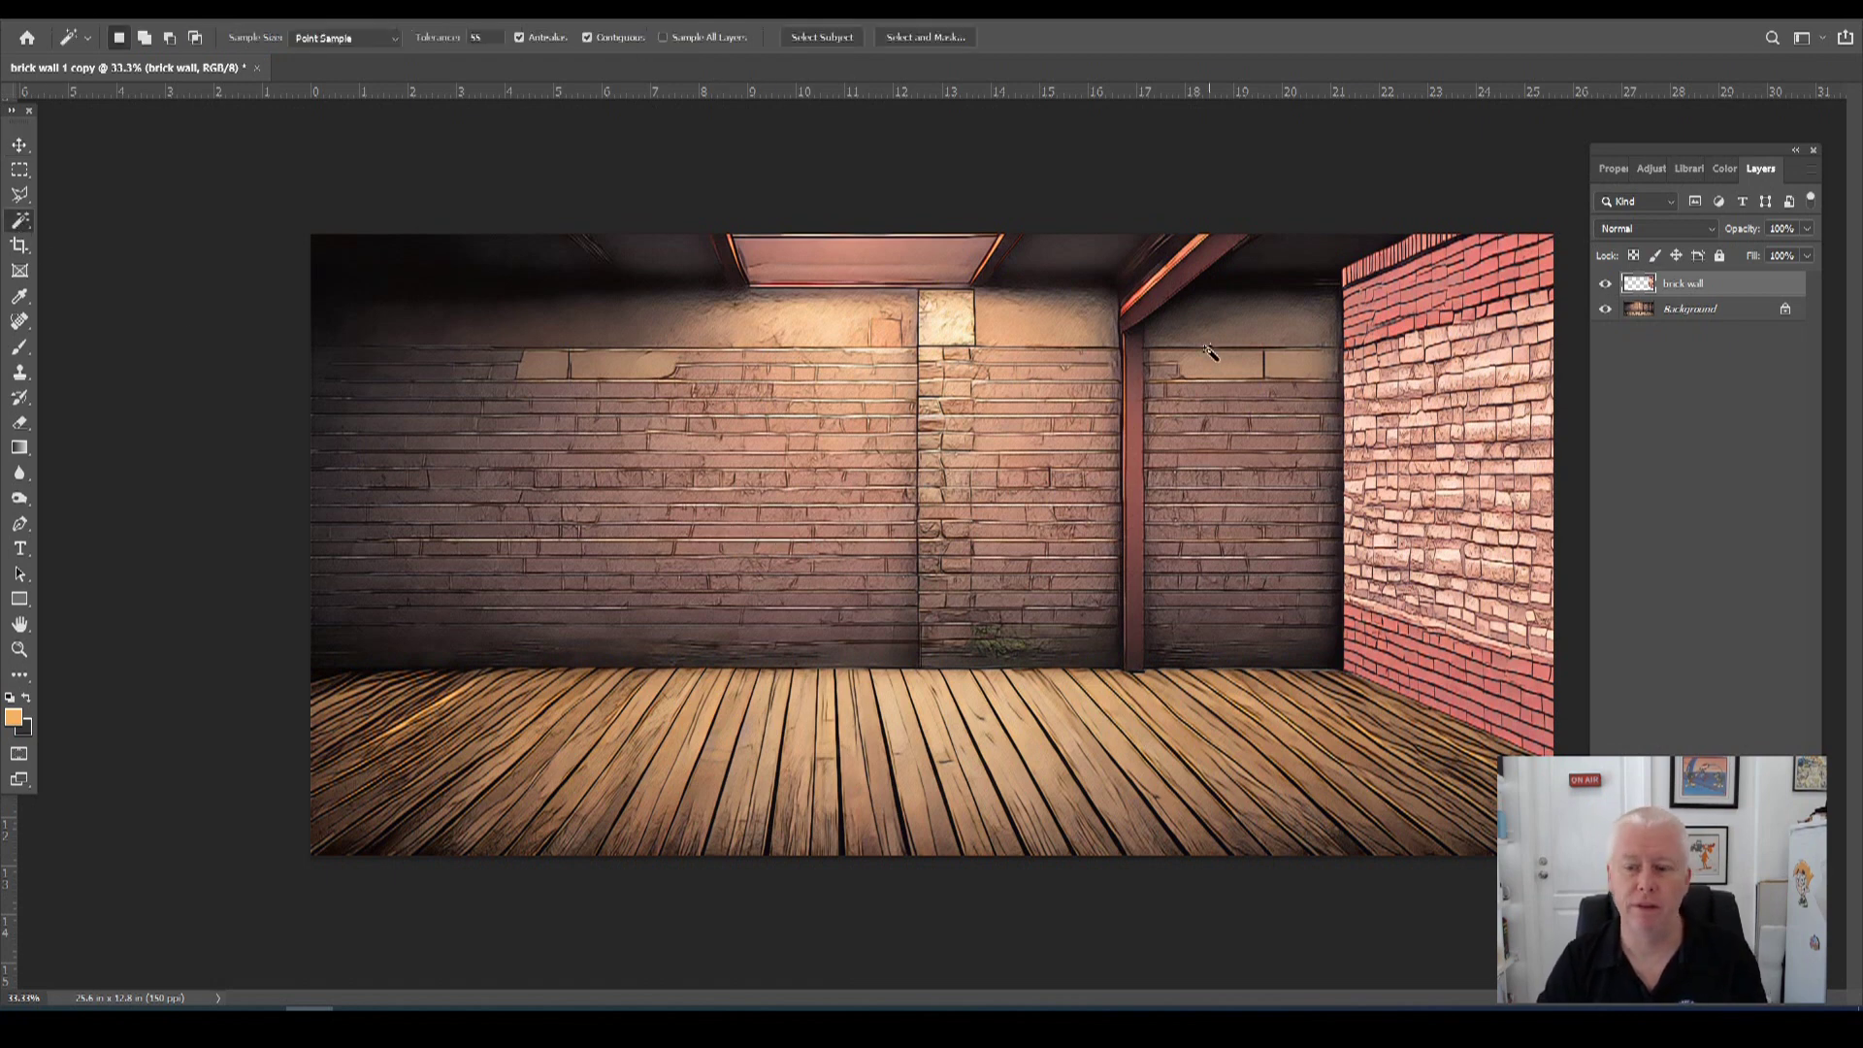
pyautogui.click(1241, 344)
pyautogui.click(228, 10)
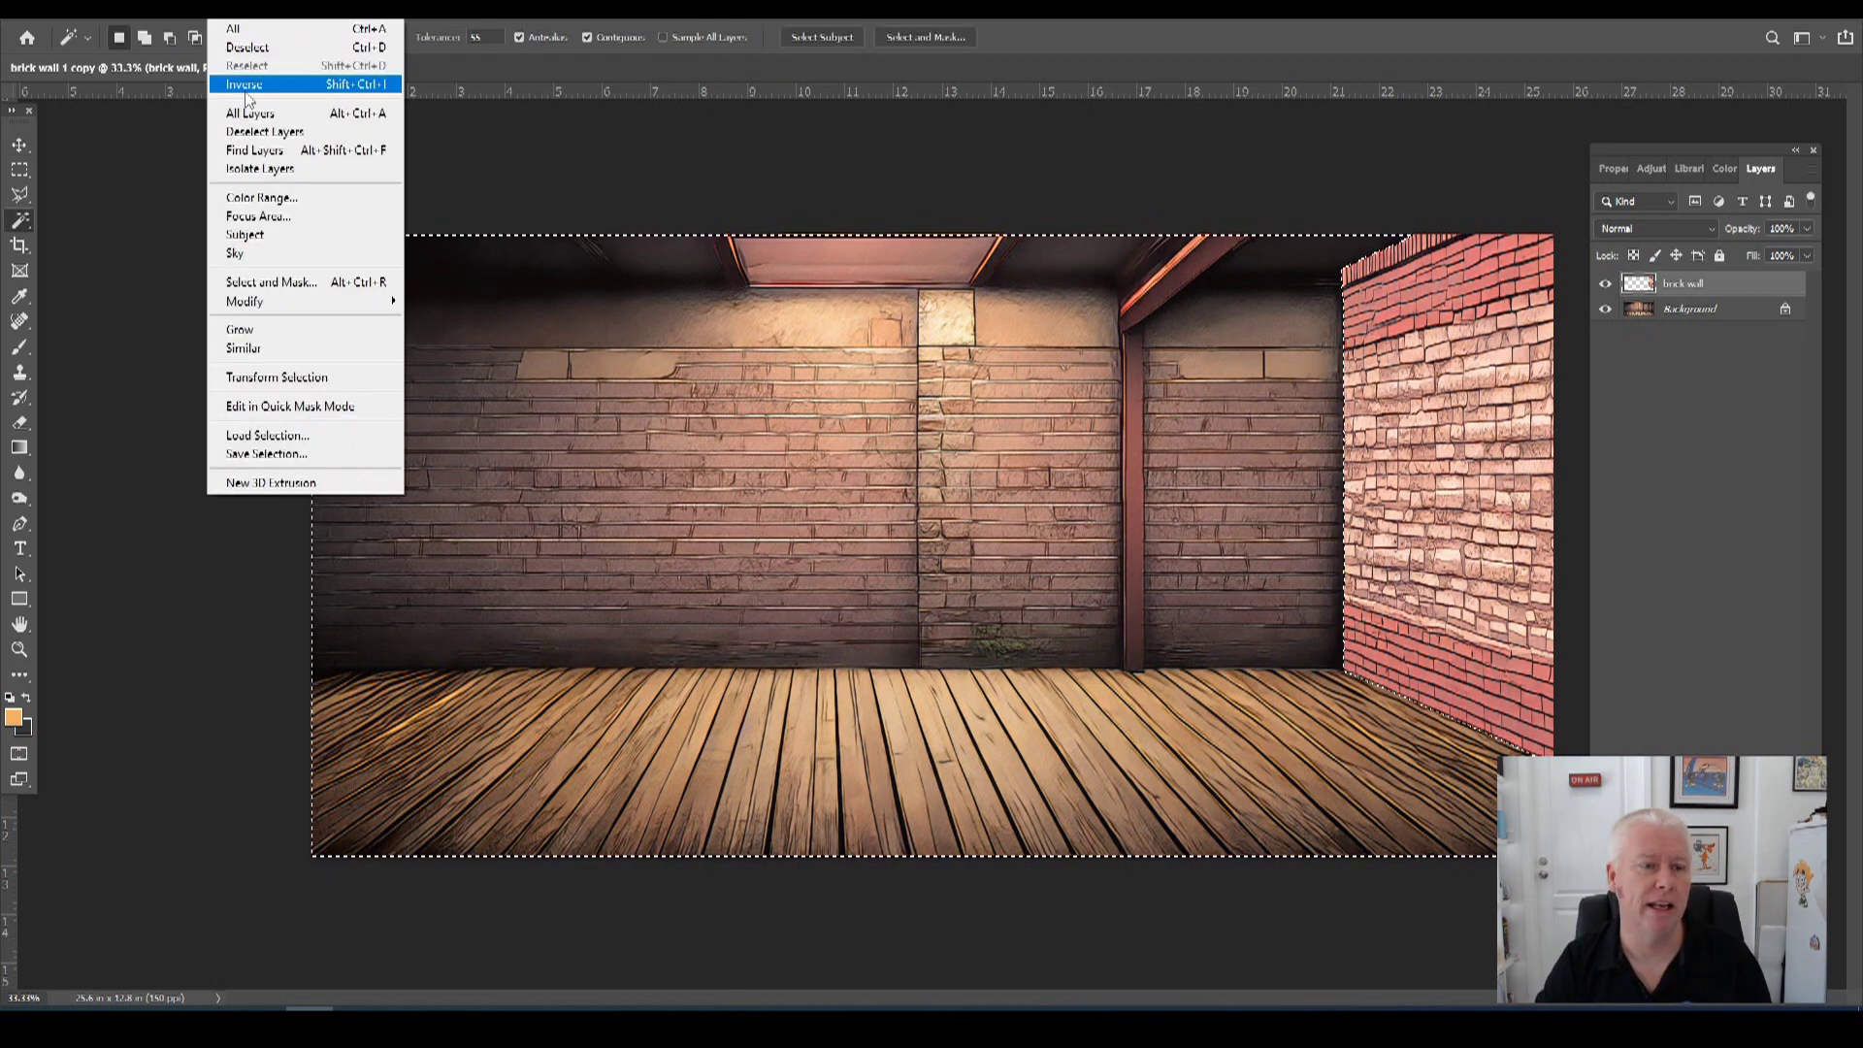
pyautogui.click(292, 84)
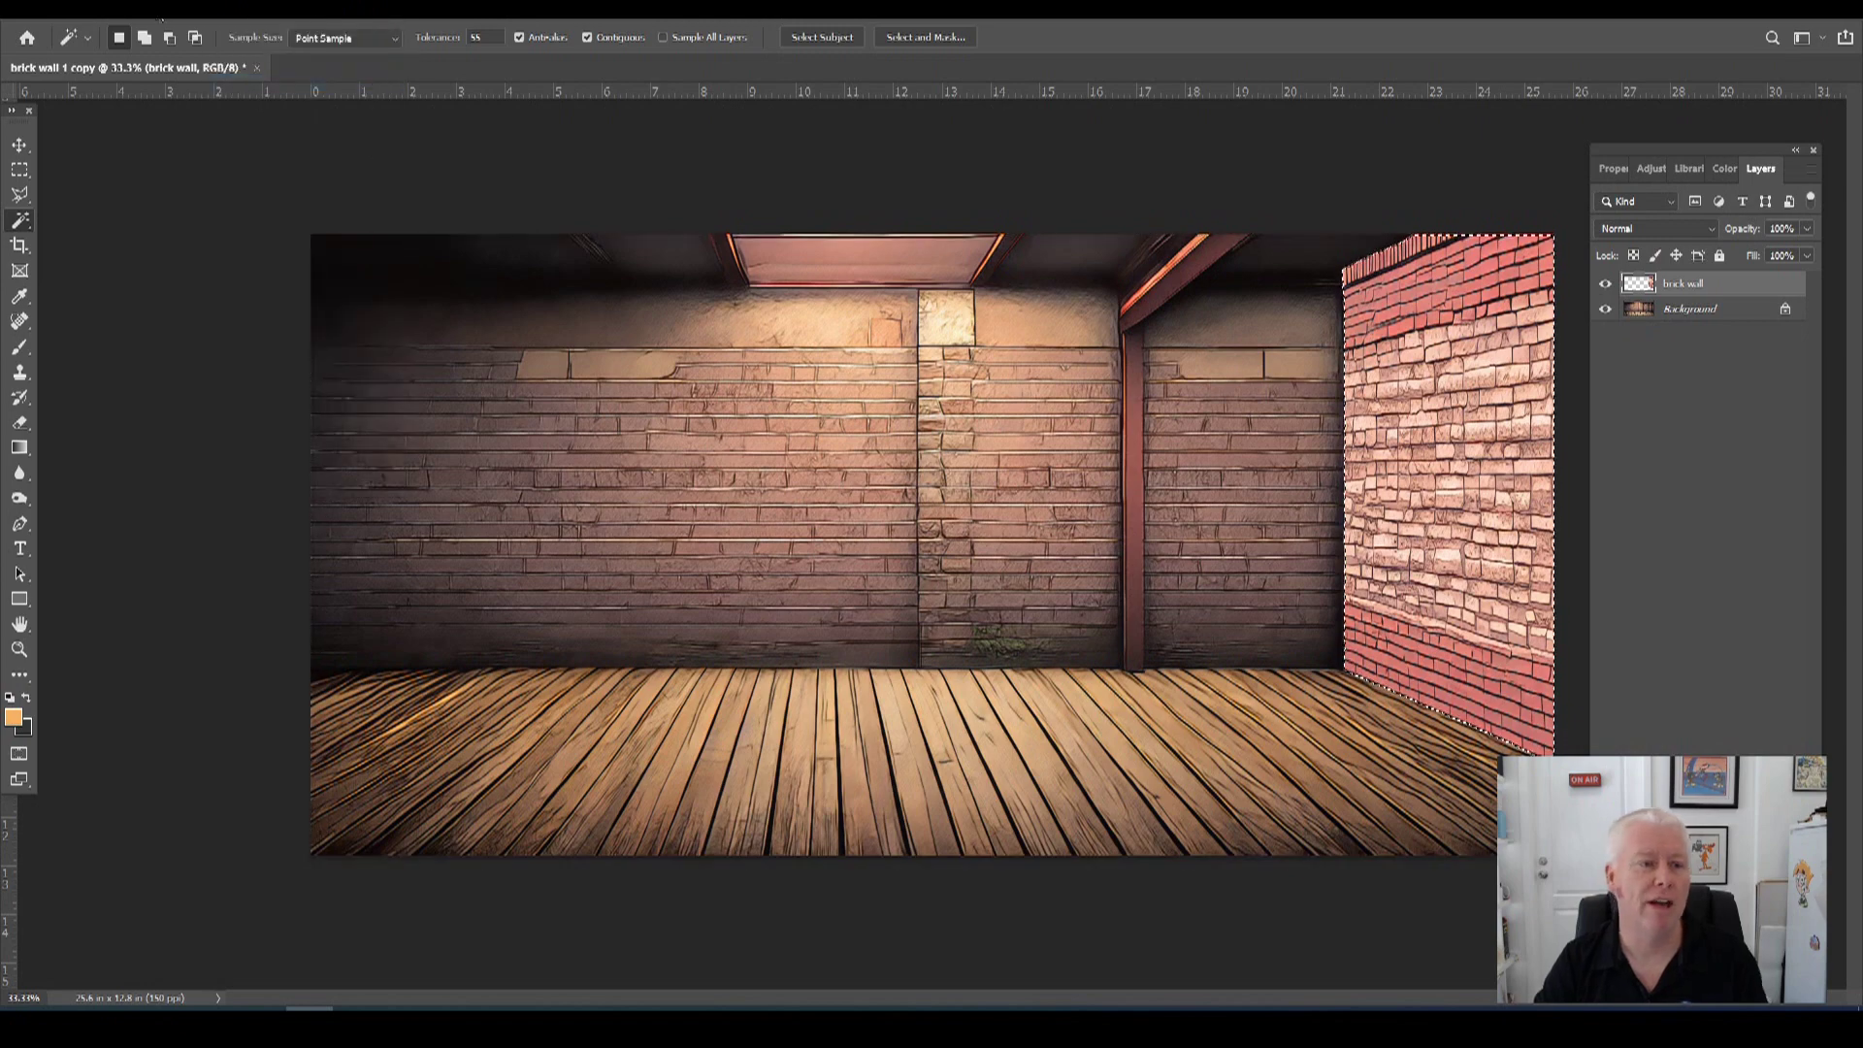
# Add a new empty layer above the brick wall layer and hide the wall selection's edges while keeping it active.
pyautogui.click(153, 9)
pyautogui.moveTo(163, 31)
pyautogui.click(380, 29)
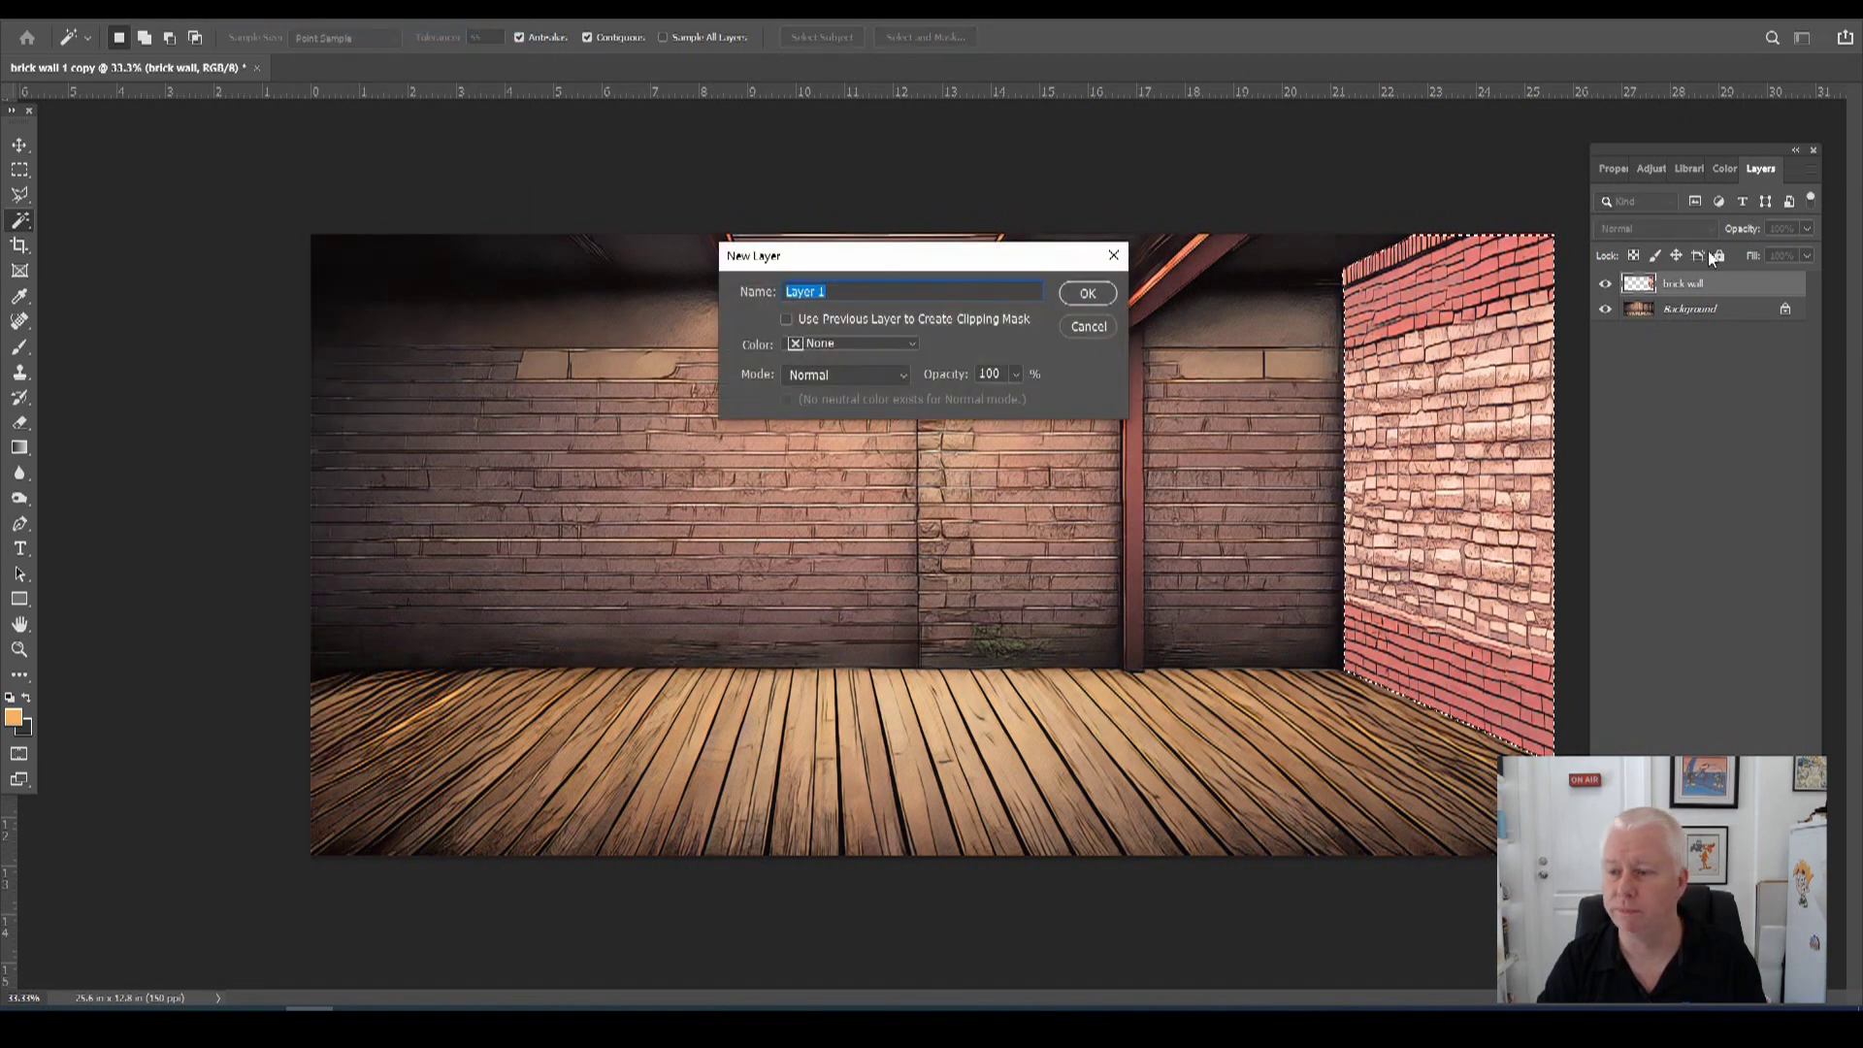
pyautogui.press('Return')
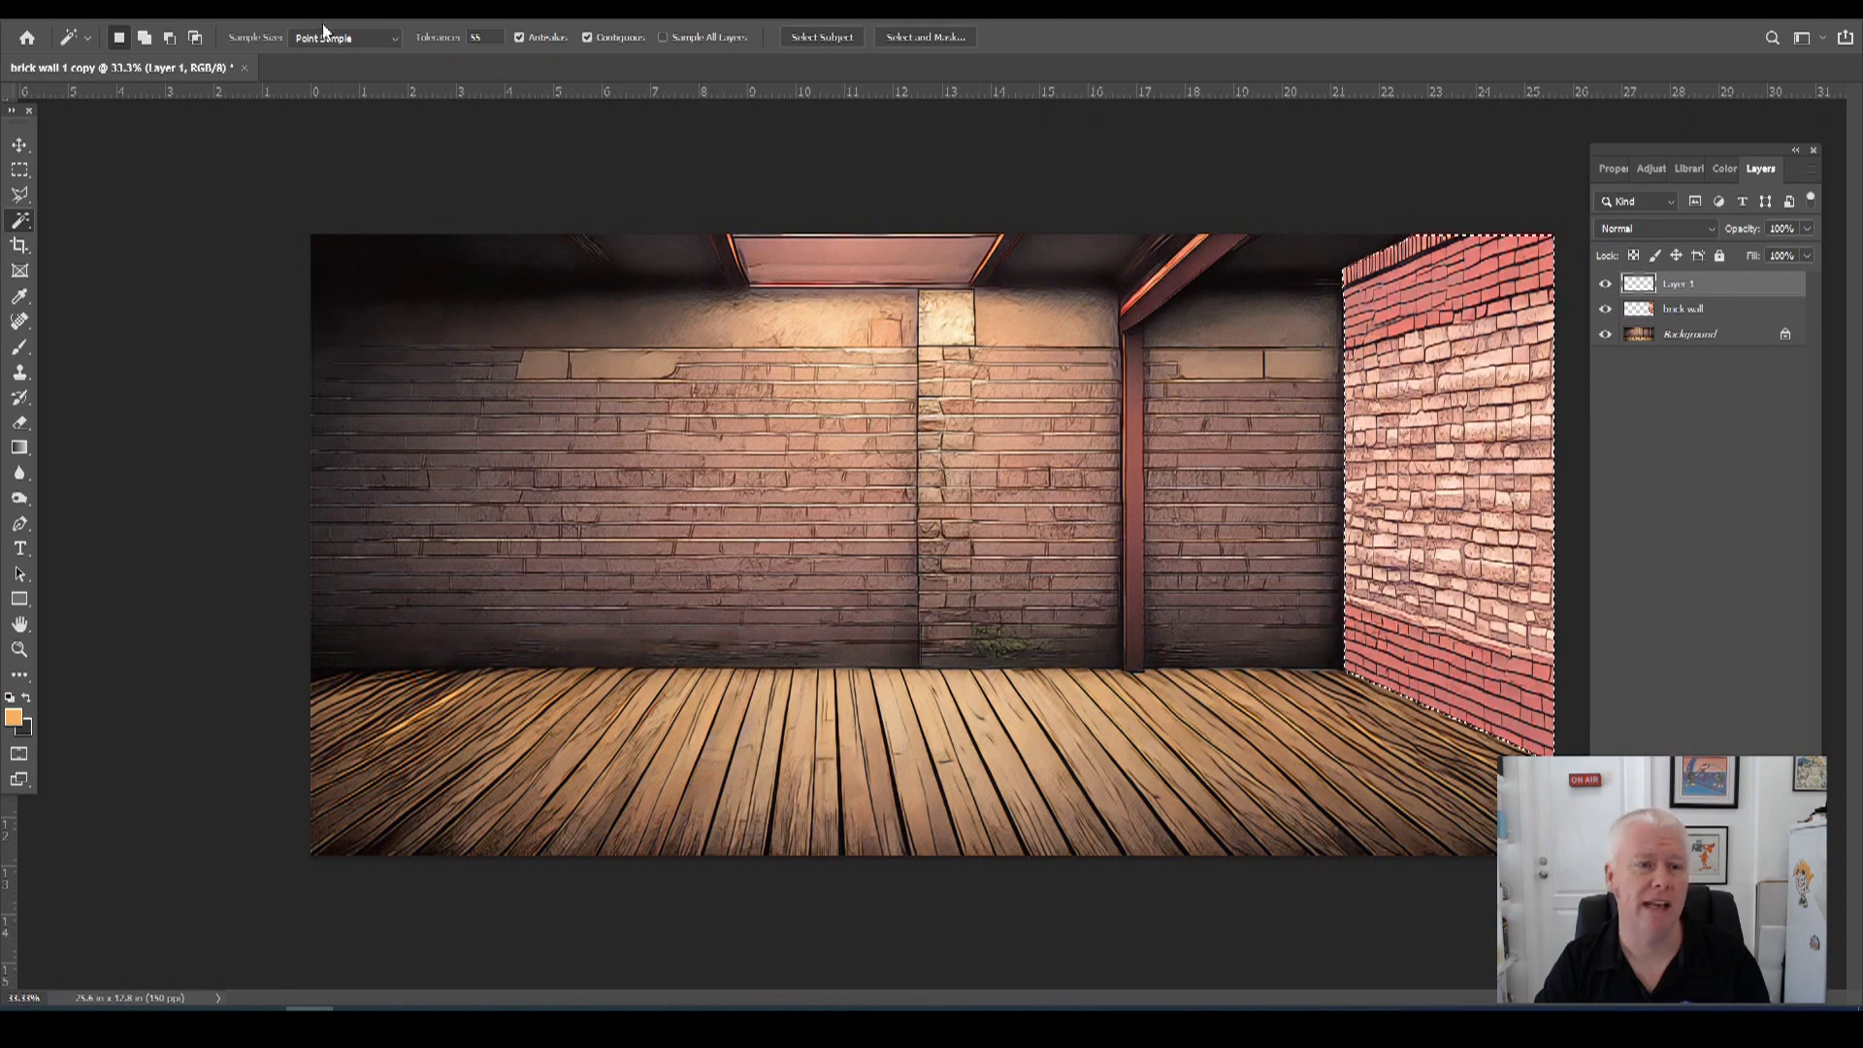
pyautogui.click(327, 8)
pyautogui.click(346, 392)
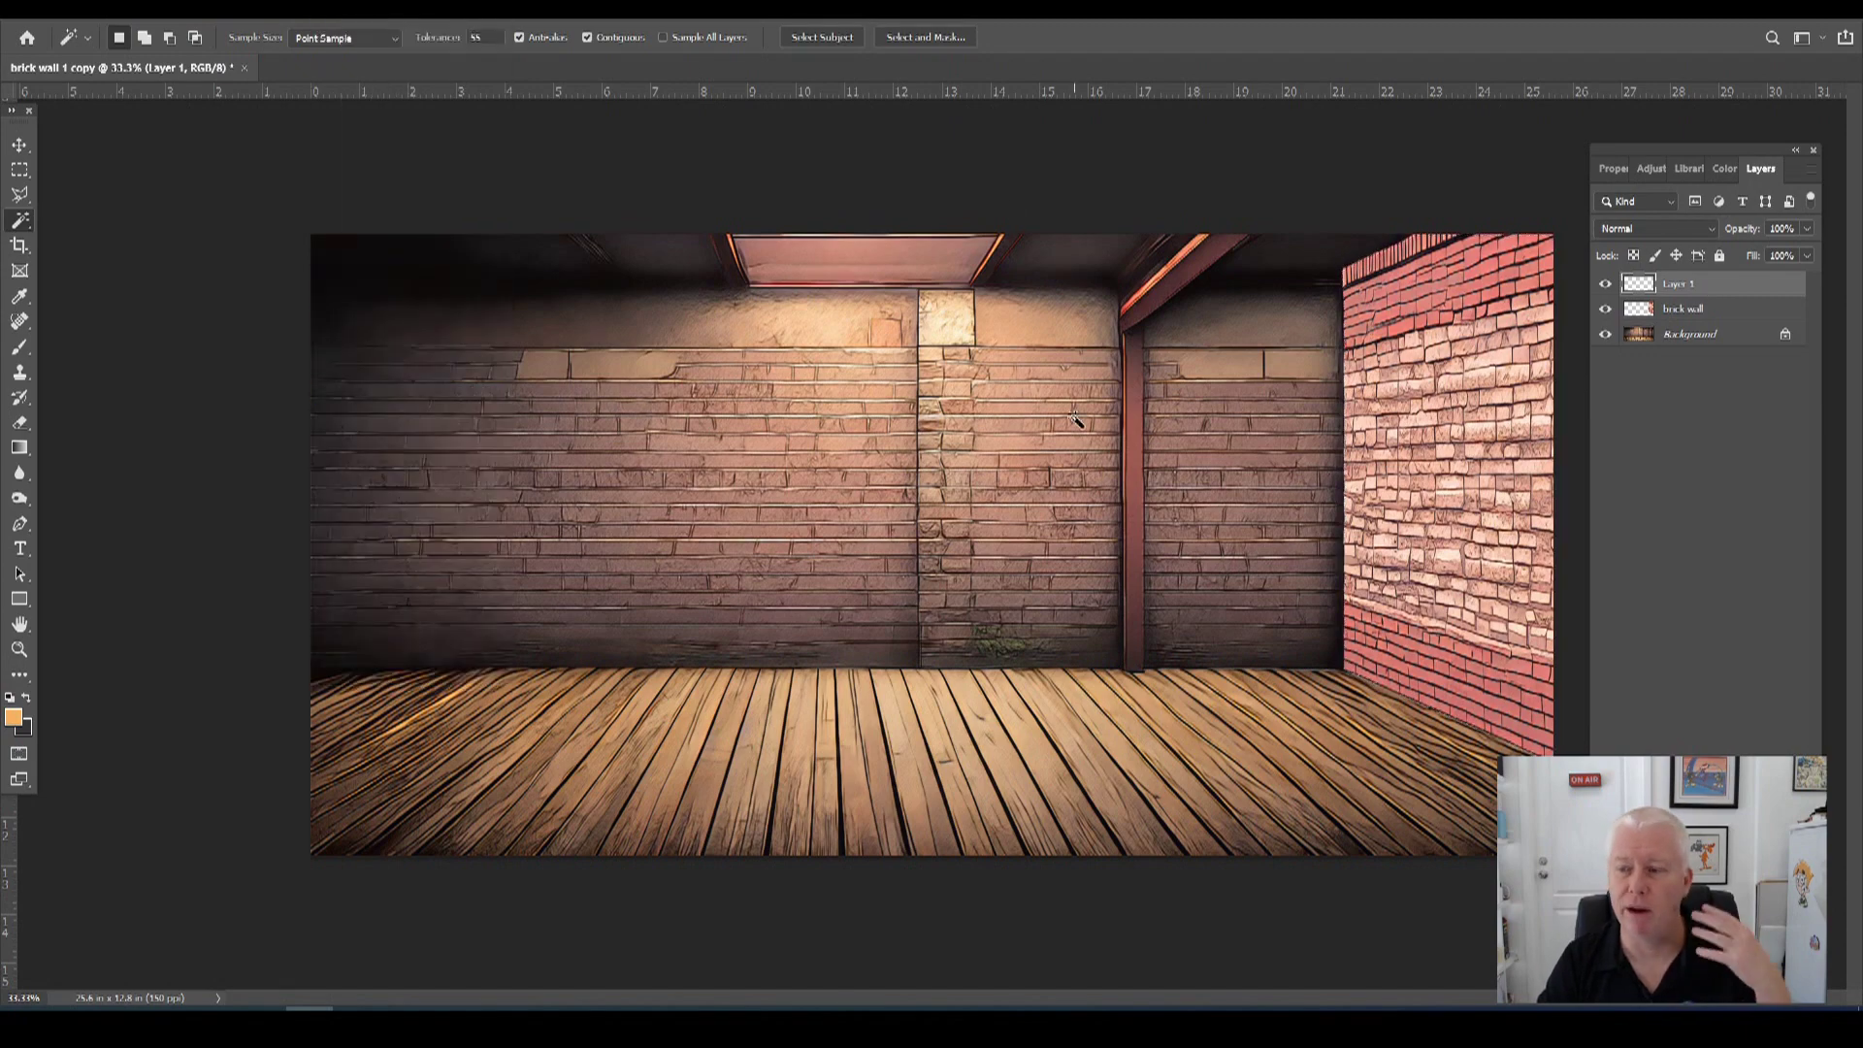
# Shift the brick wall layer's hue to +17 with Hue/Saturation.
pyautogui.click(1694, 310)
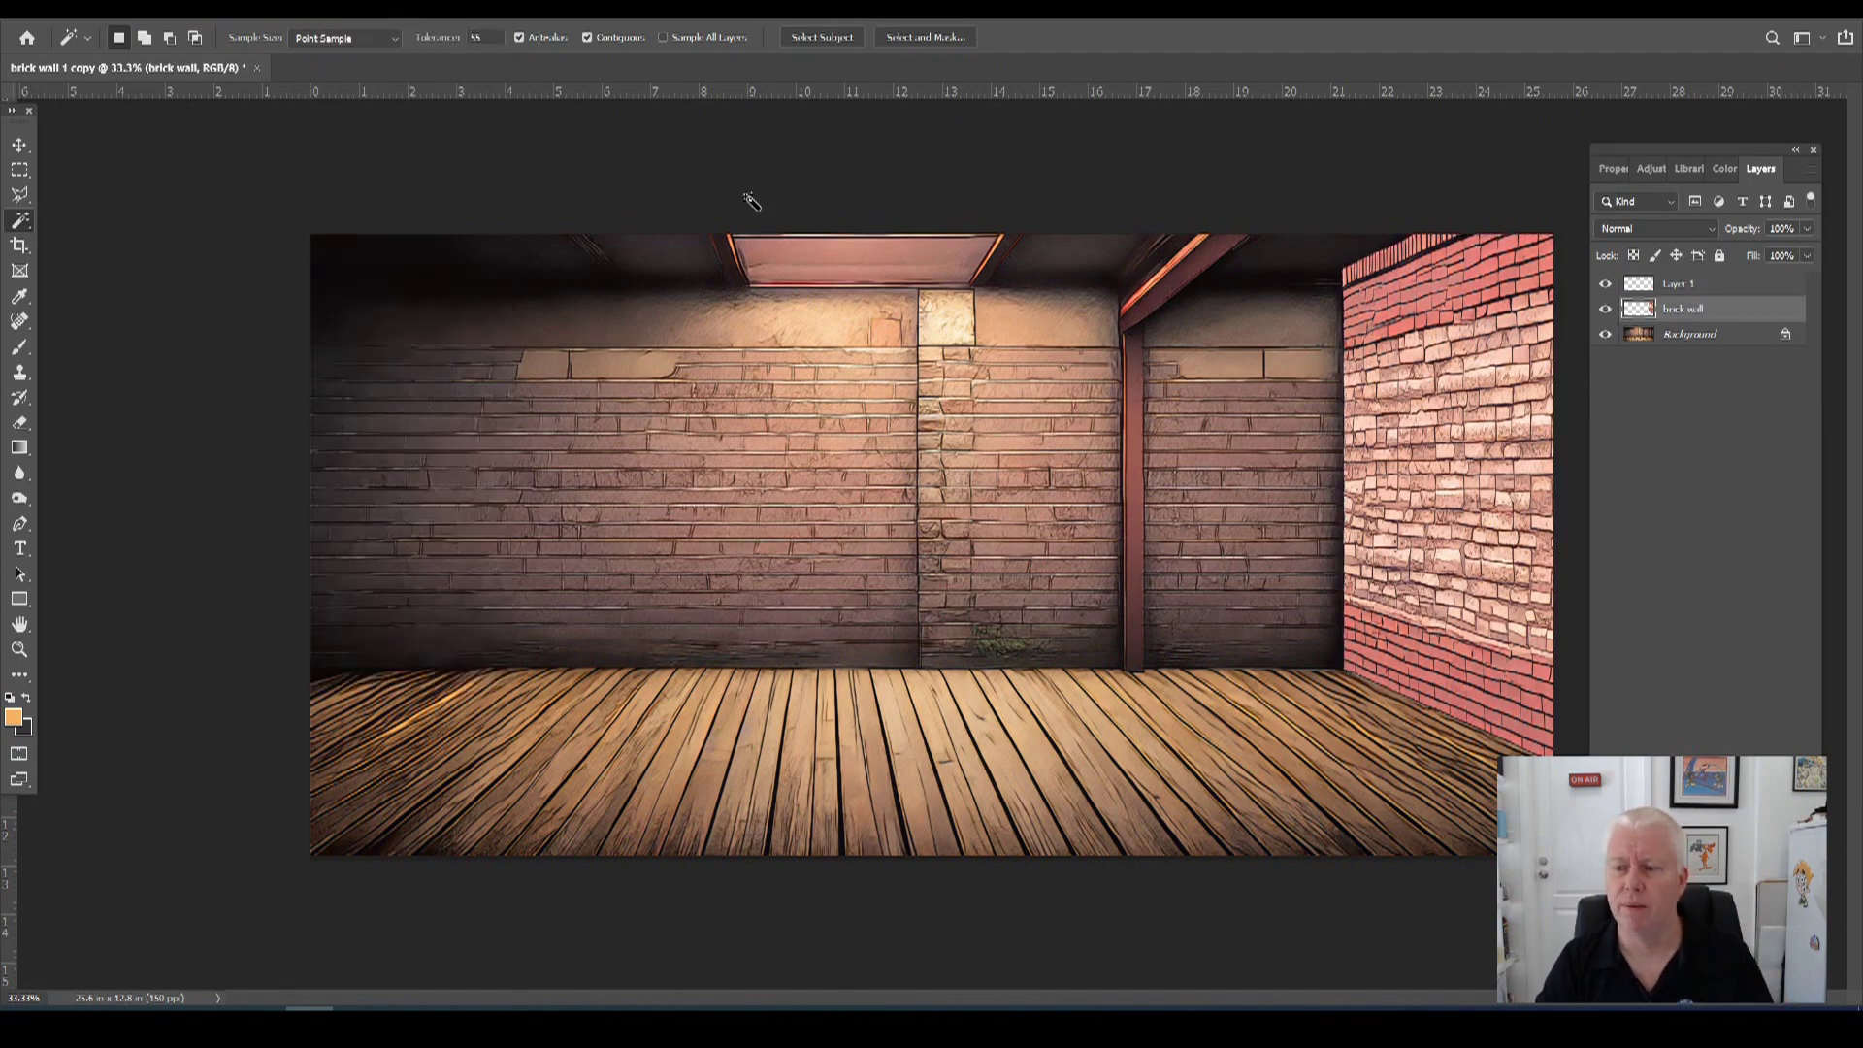
pyautogui.click(110, 12)
pyautogui.moveTo(194, 60)
pyautogui.click(349, 161)
pyautogui.moveTo(758, 242)
pyautogui.mouseDown()
pyautogui.moveTo(742, 236)
pyautogui.moveTo(773, 241)
pyautogui.mouseUp()
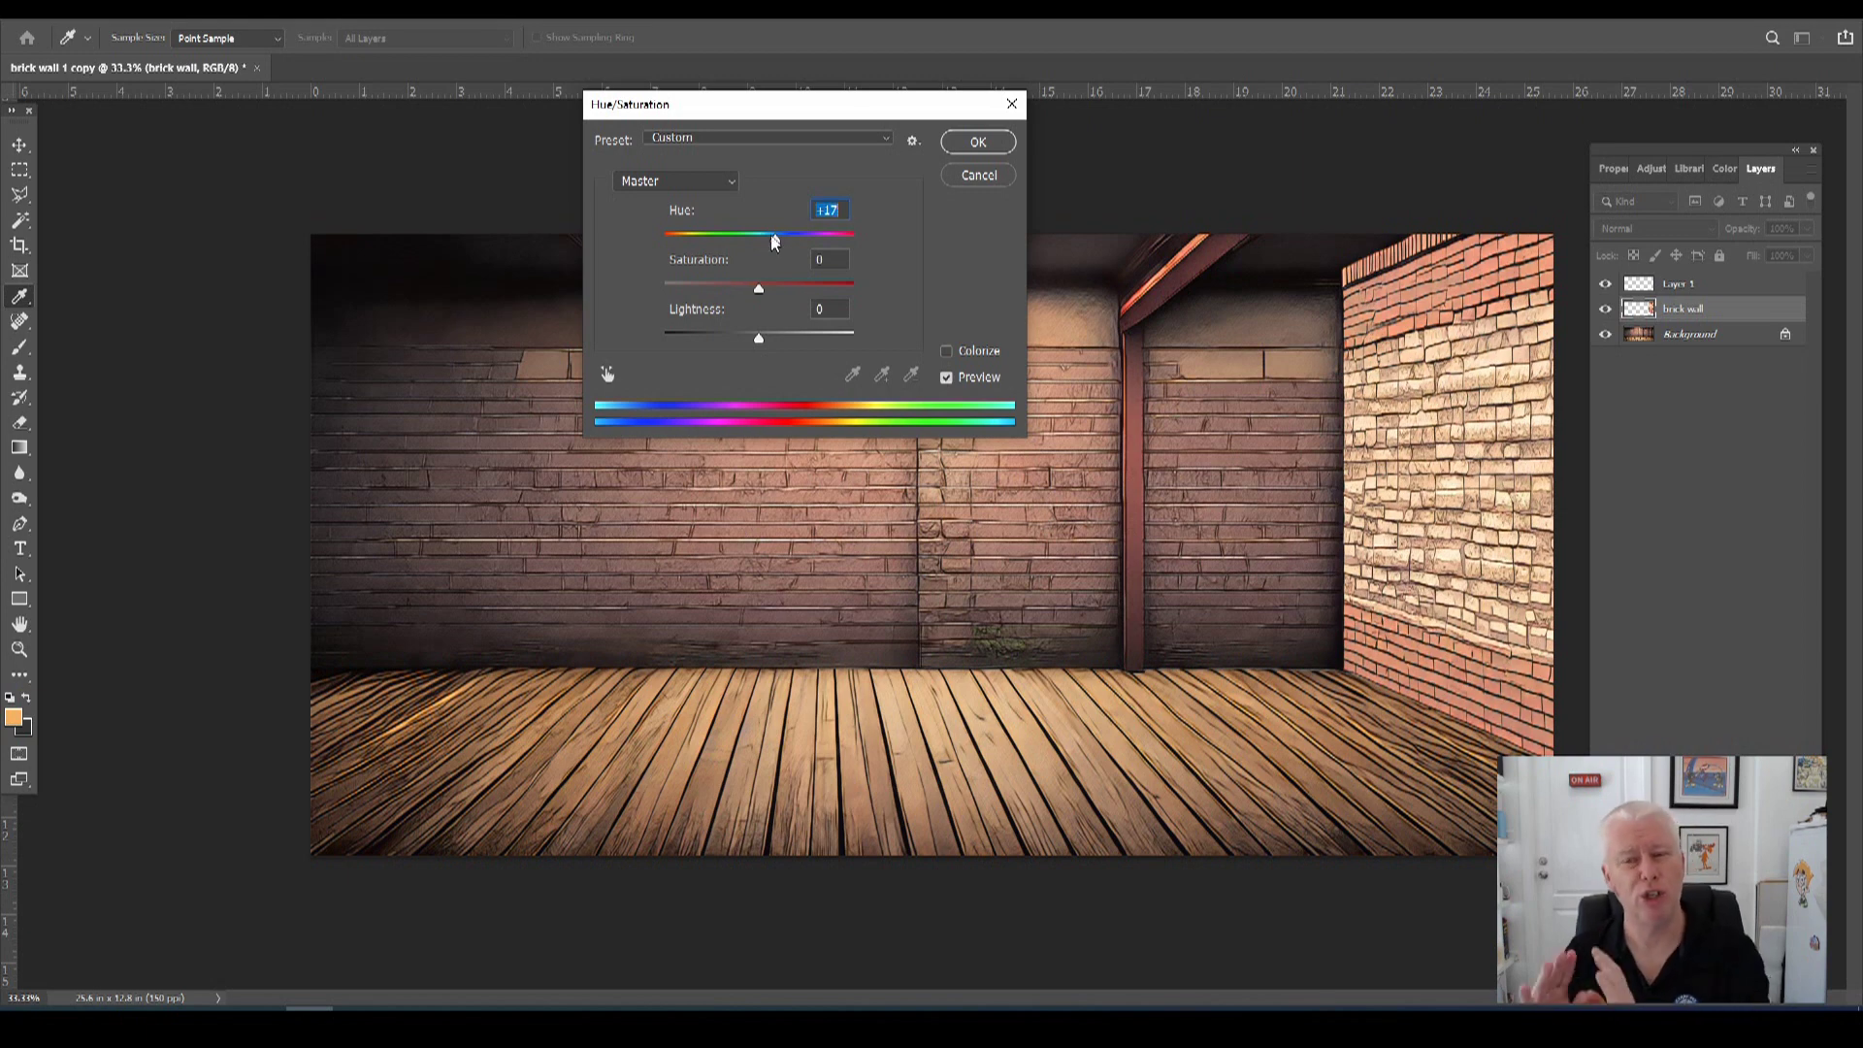
pyautogui.press('Return')
pyautogui.press('w')
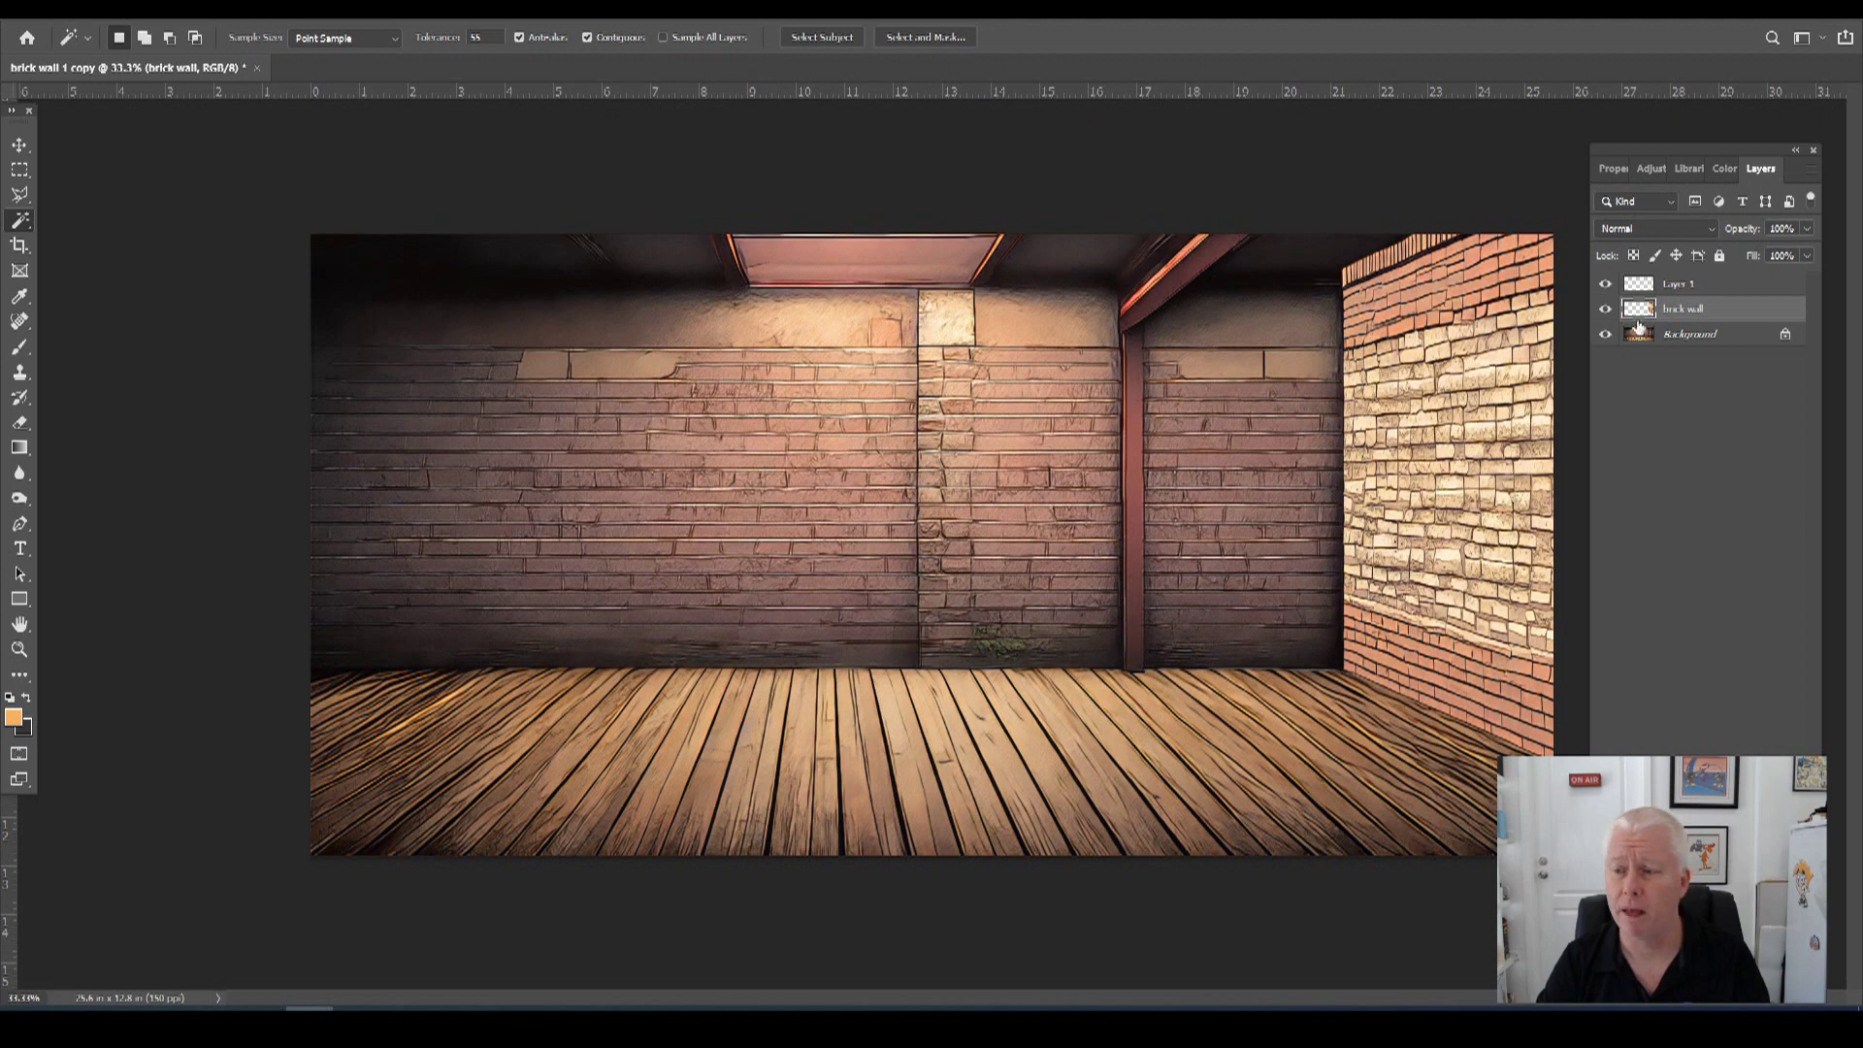
# Fill the selected wall area on the new layer with a top-to-bottom gradient from light to dark brown sampled from the back wall.
pyautogui.click(1670, 282)
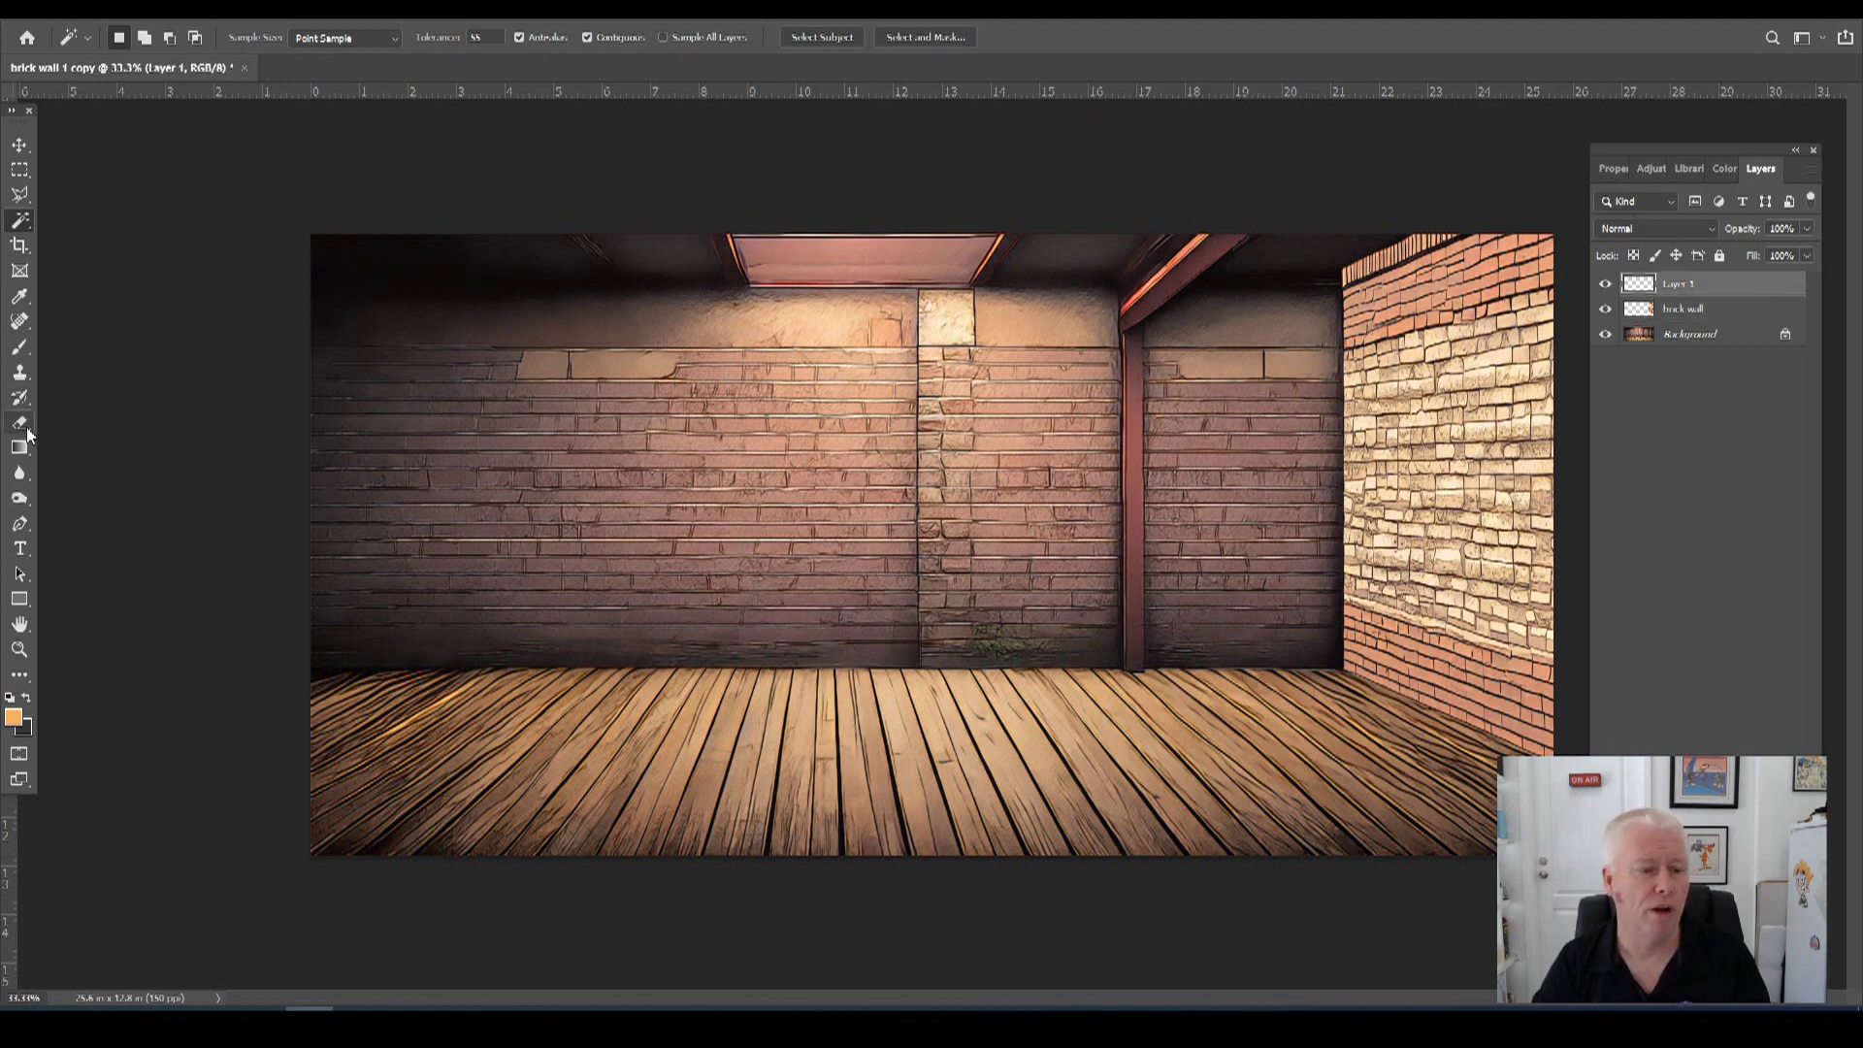
pyautogui.click(19, 296)
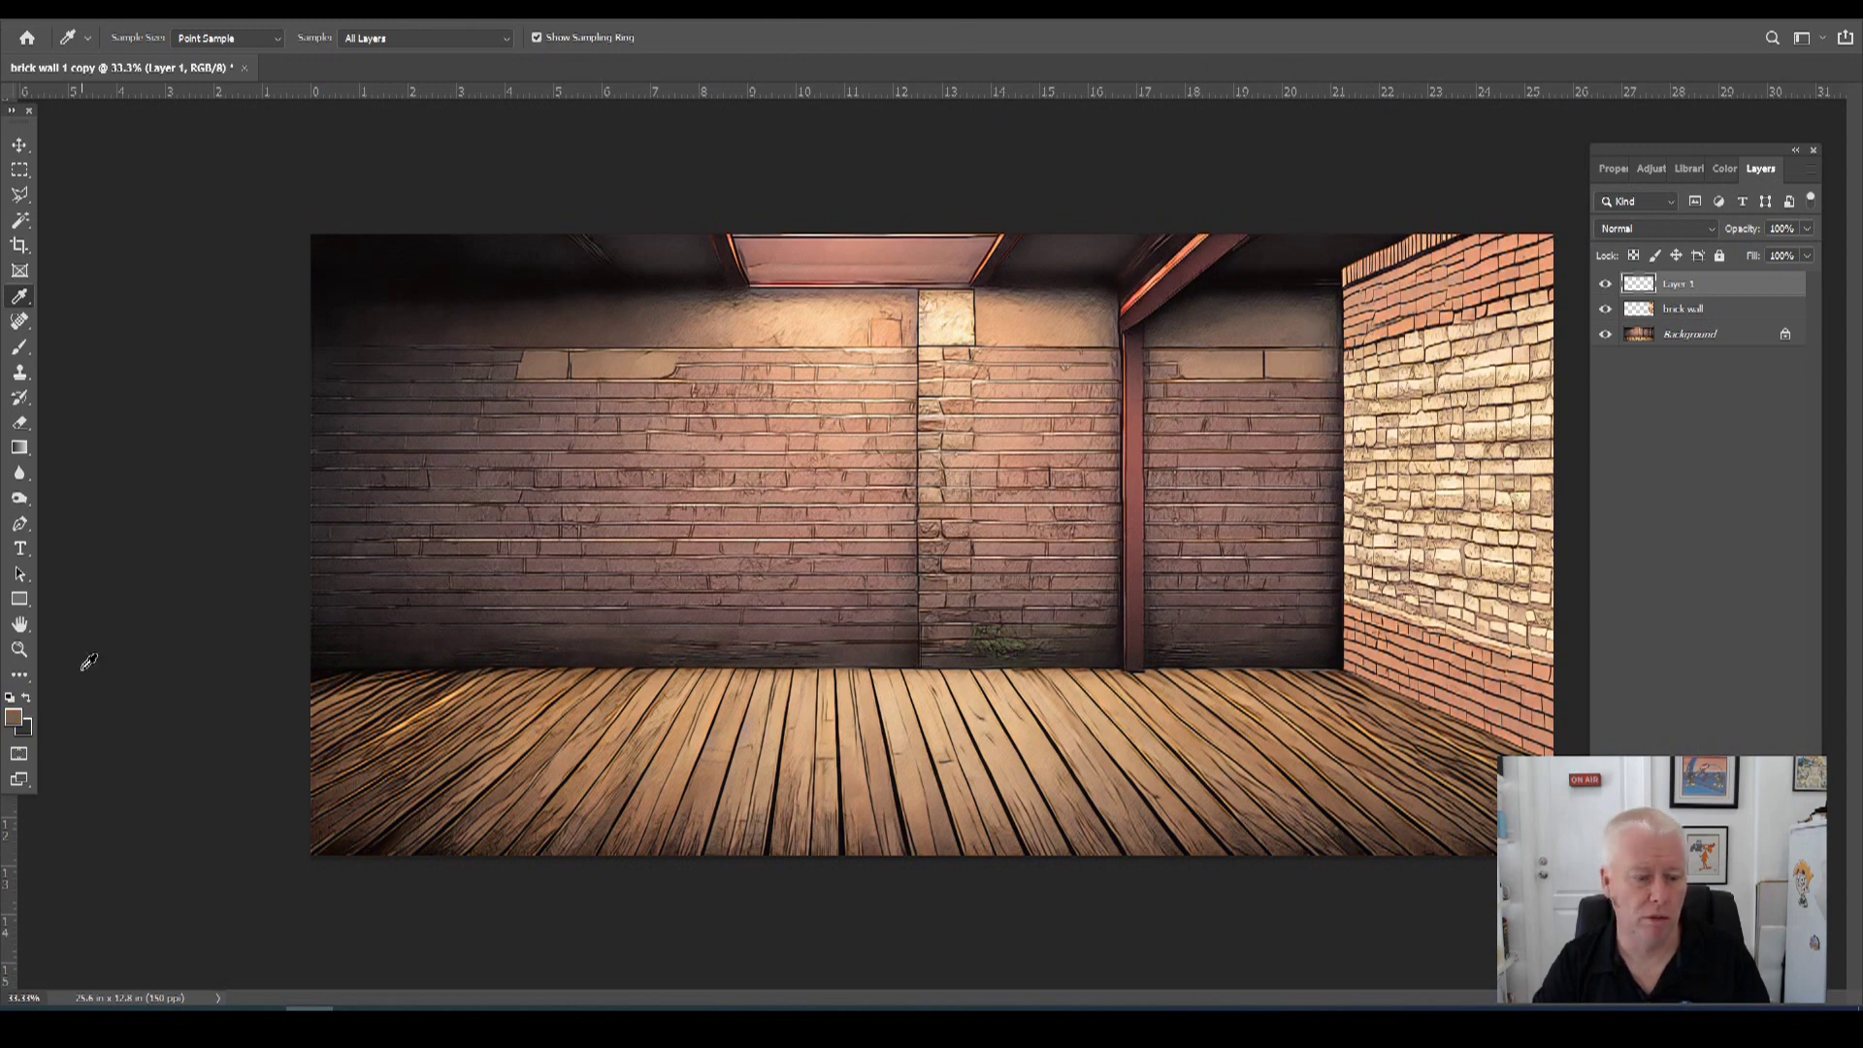
pyautogui.click(28, 699)
pyautogui.click(1297, 366)
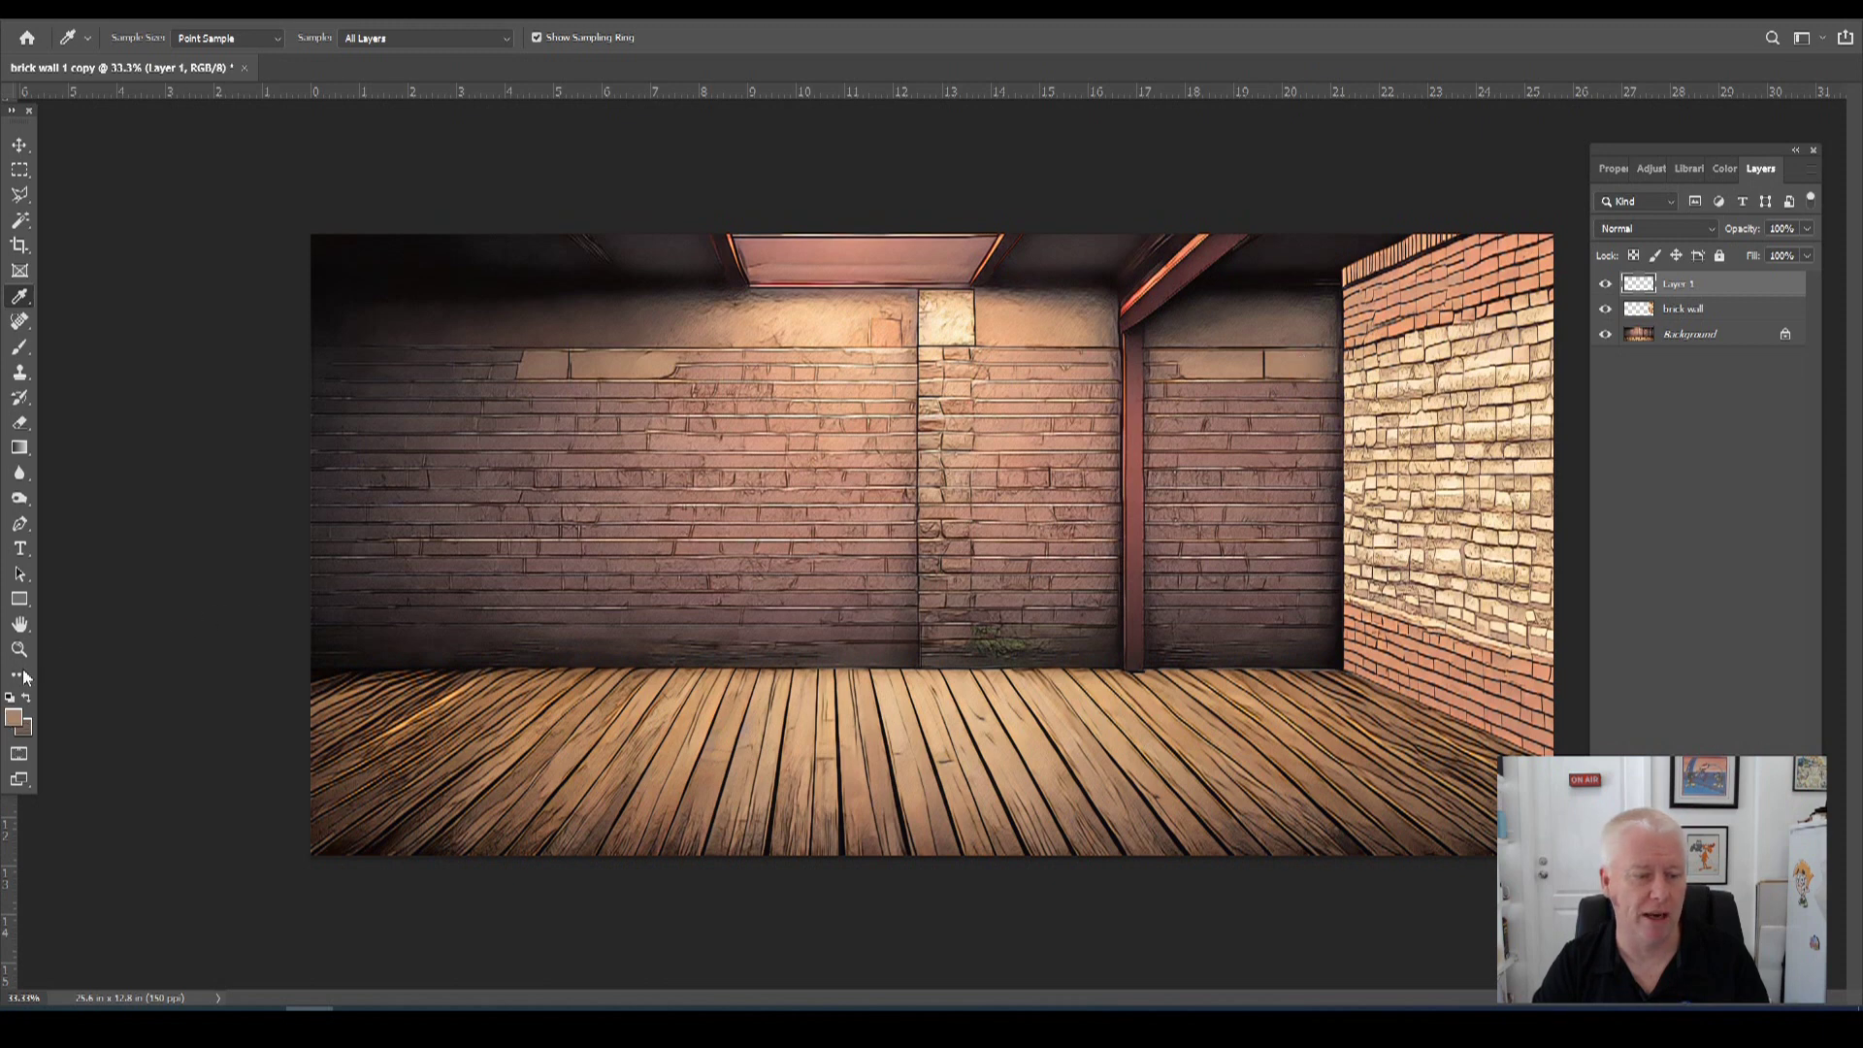
pyautogui.click(20, 447)
pyautogui.moveTo(1440, 282); pyautogui.dragTo(1455, 782)
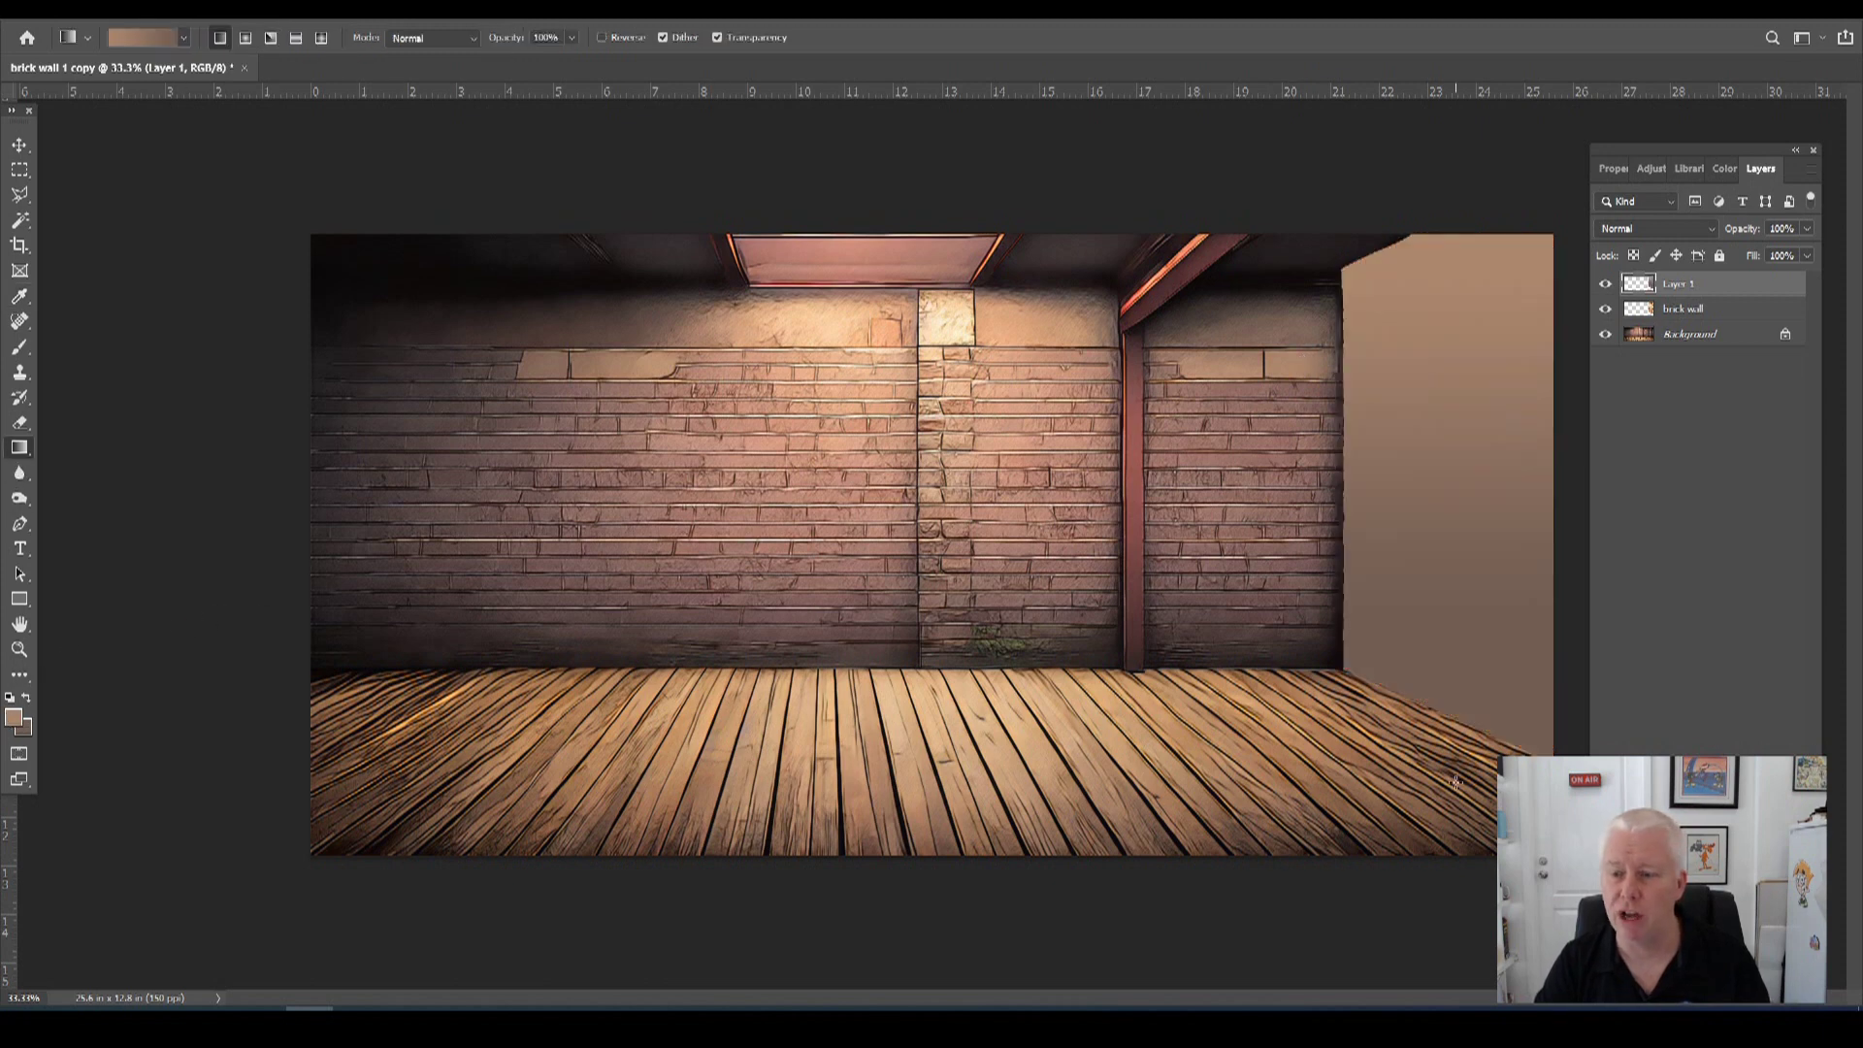
# Set the brown gradient layer to Multiply blending and reduce its opacity to 51%.
pyautogui.click(1655, 229)
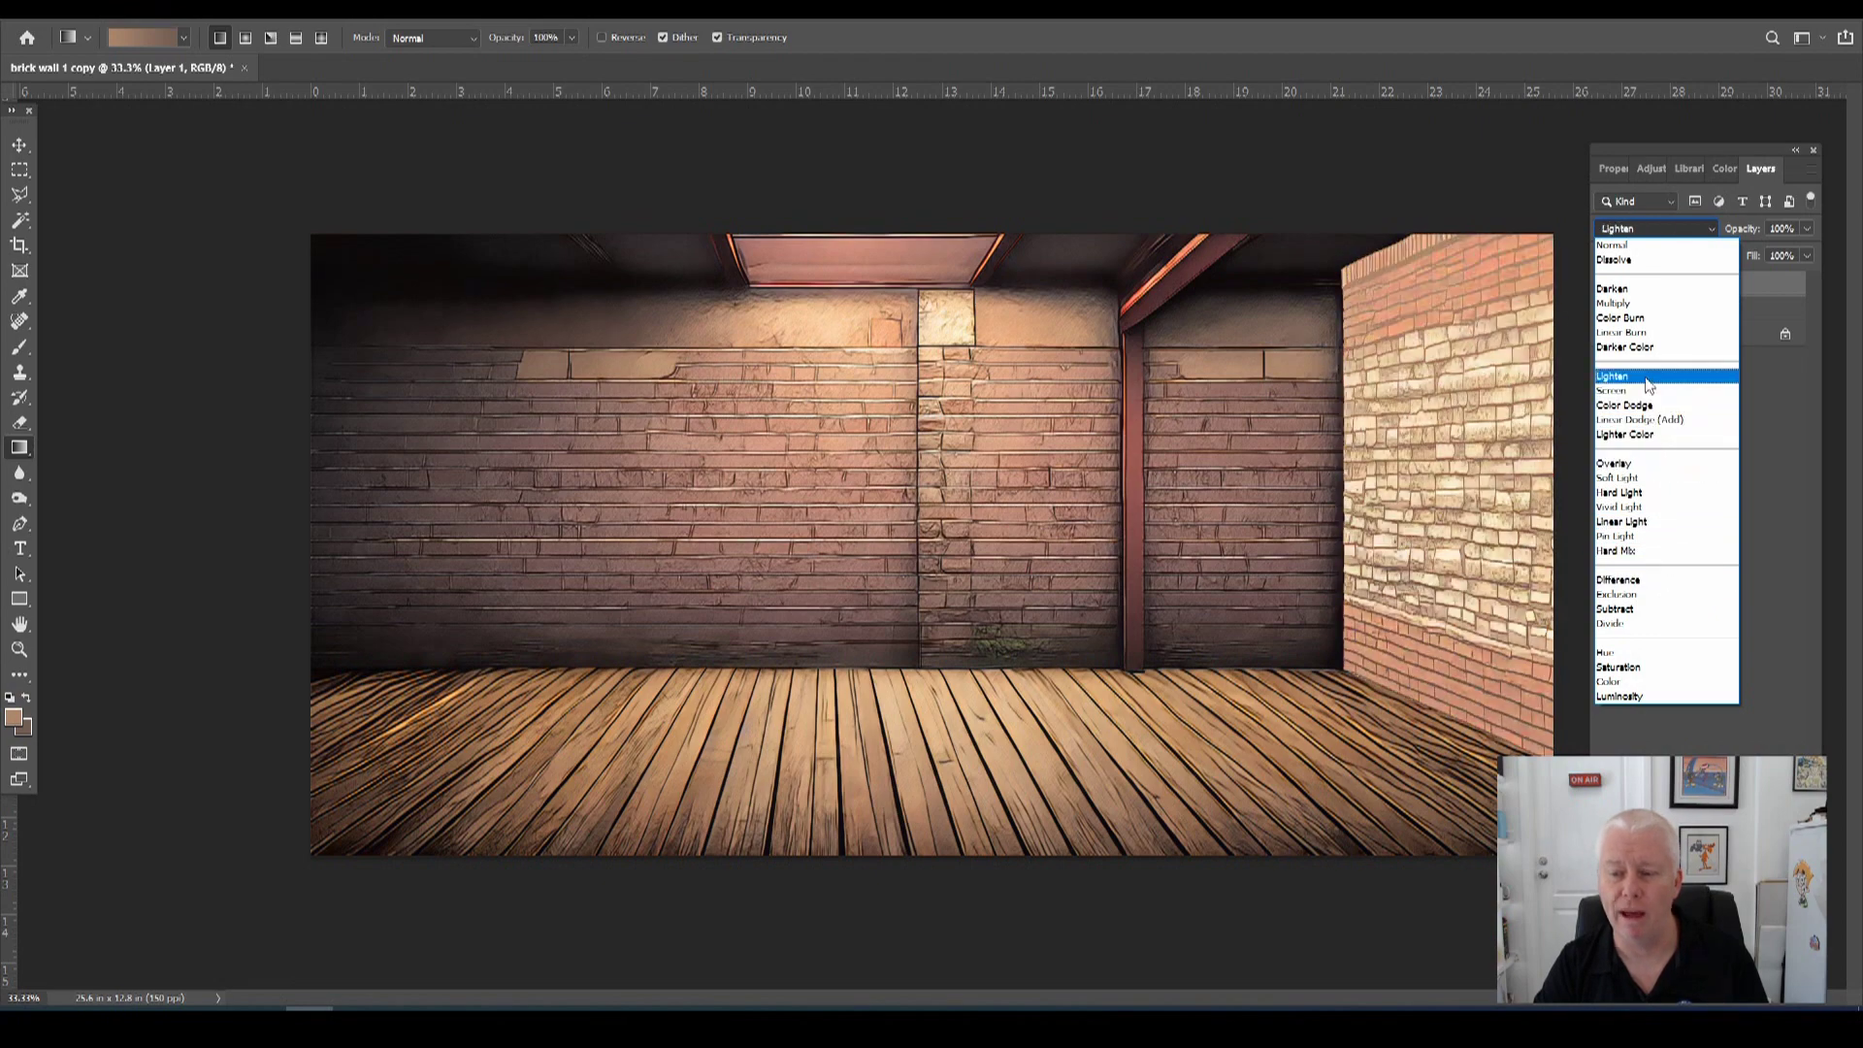
pyautogui.click(1636, 306)
pyautogui.click(1640, 229)
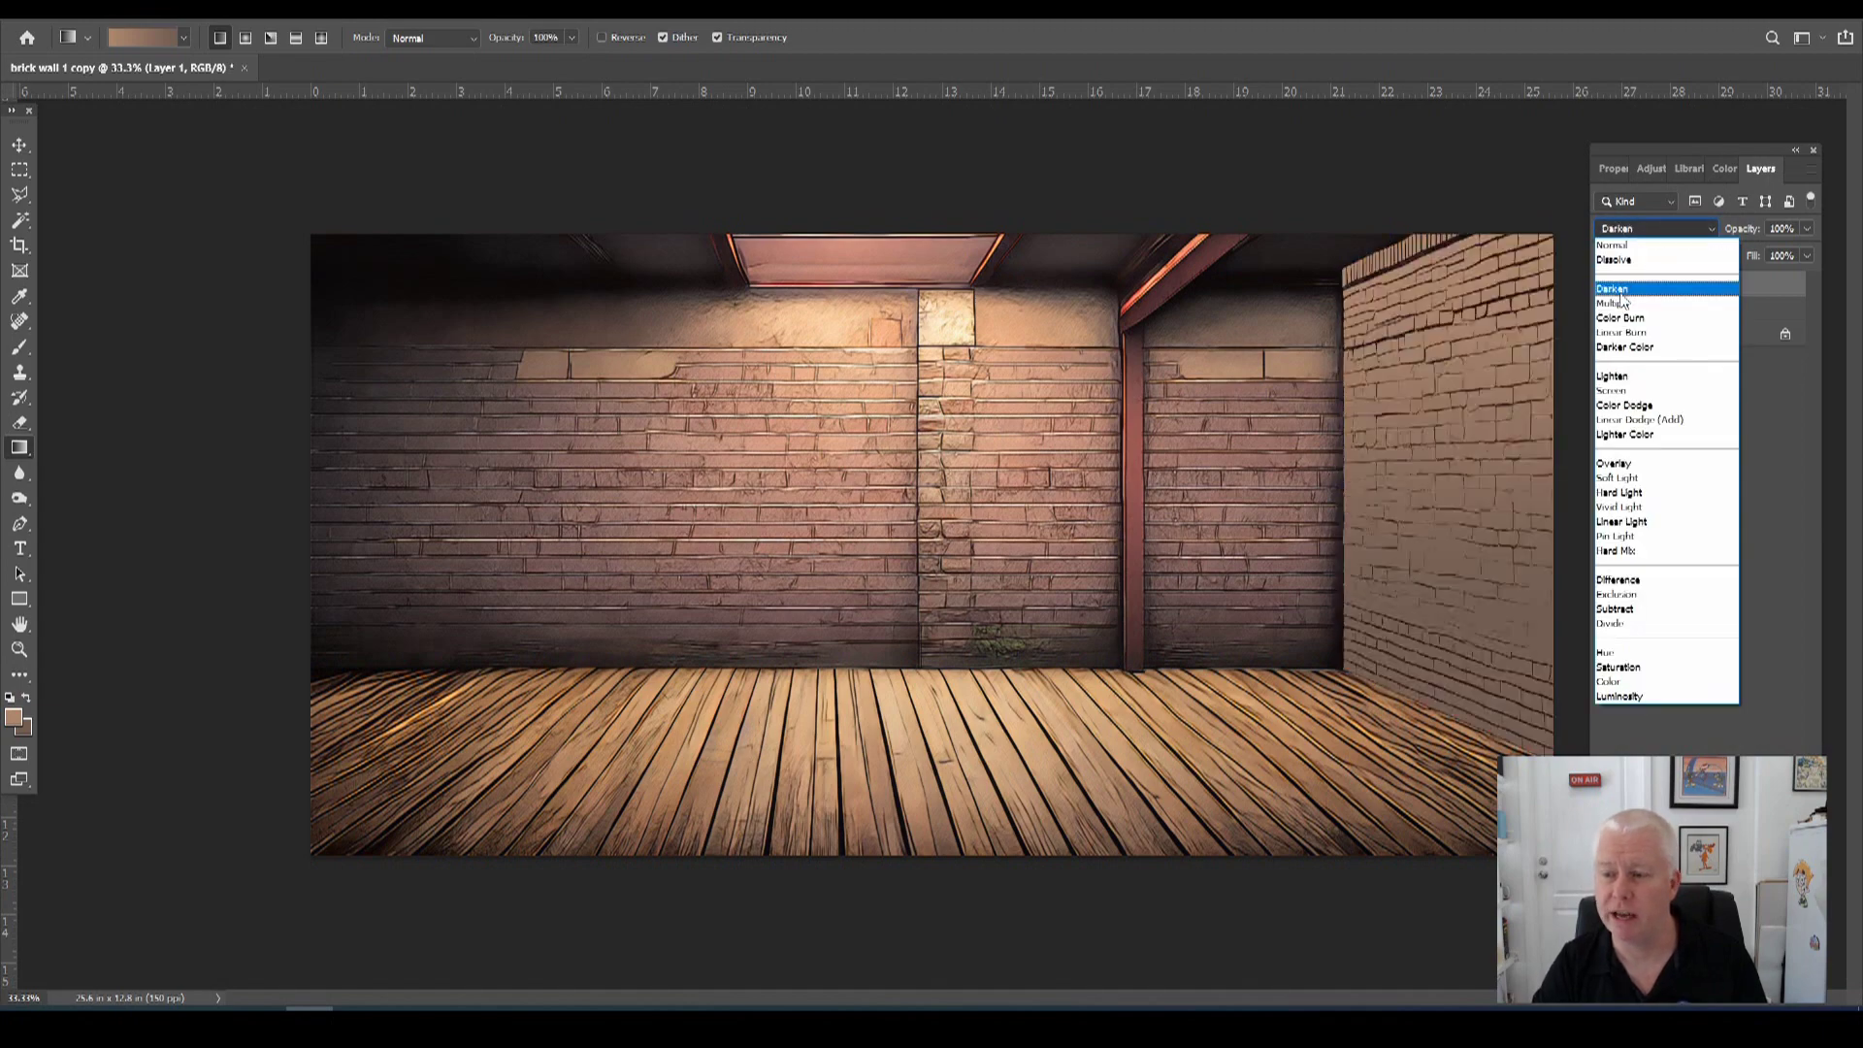
pyautogui.click(1614, 302)
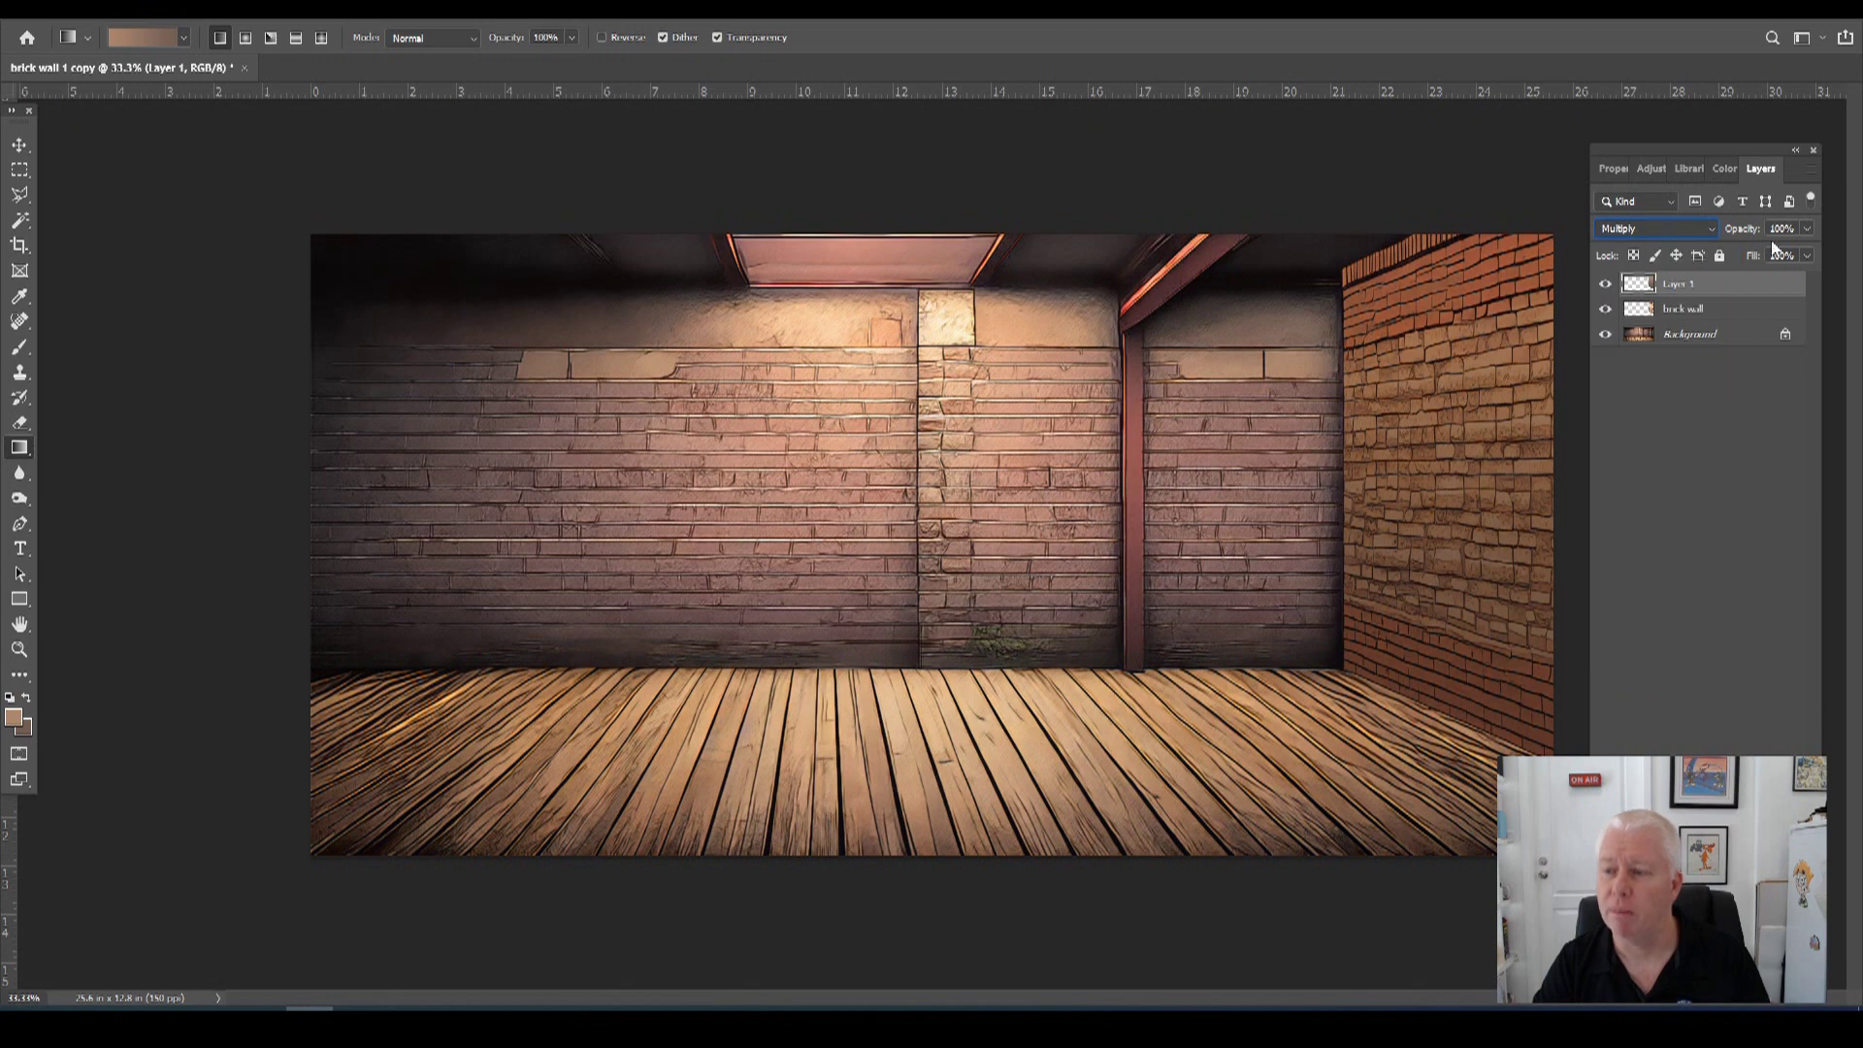
pyautogui.click(1807, 229)
pyautogui.moveTo(1807, 255); pyautogui.dragTo(1773, 254)
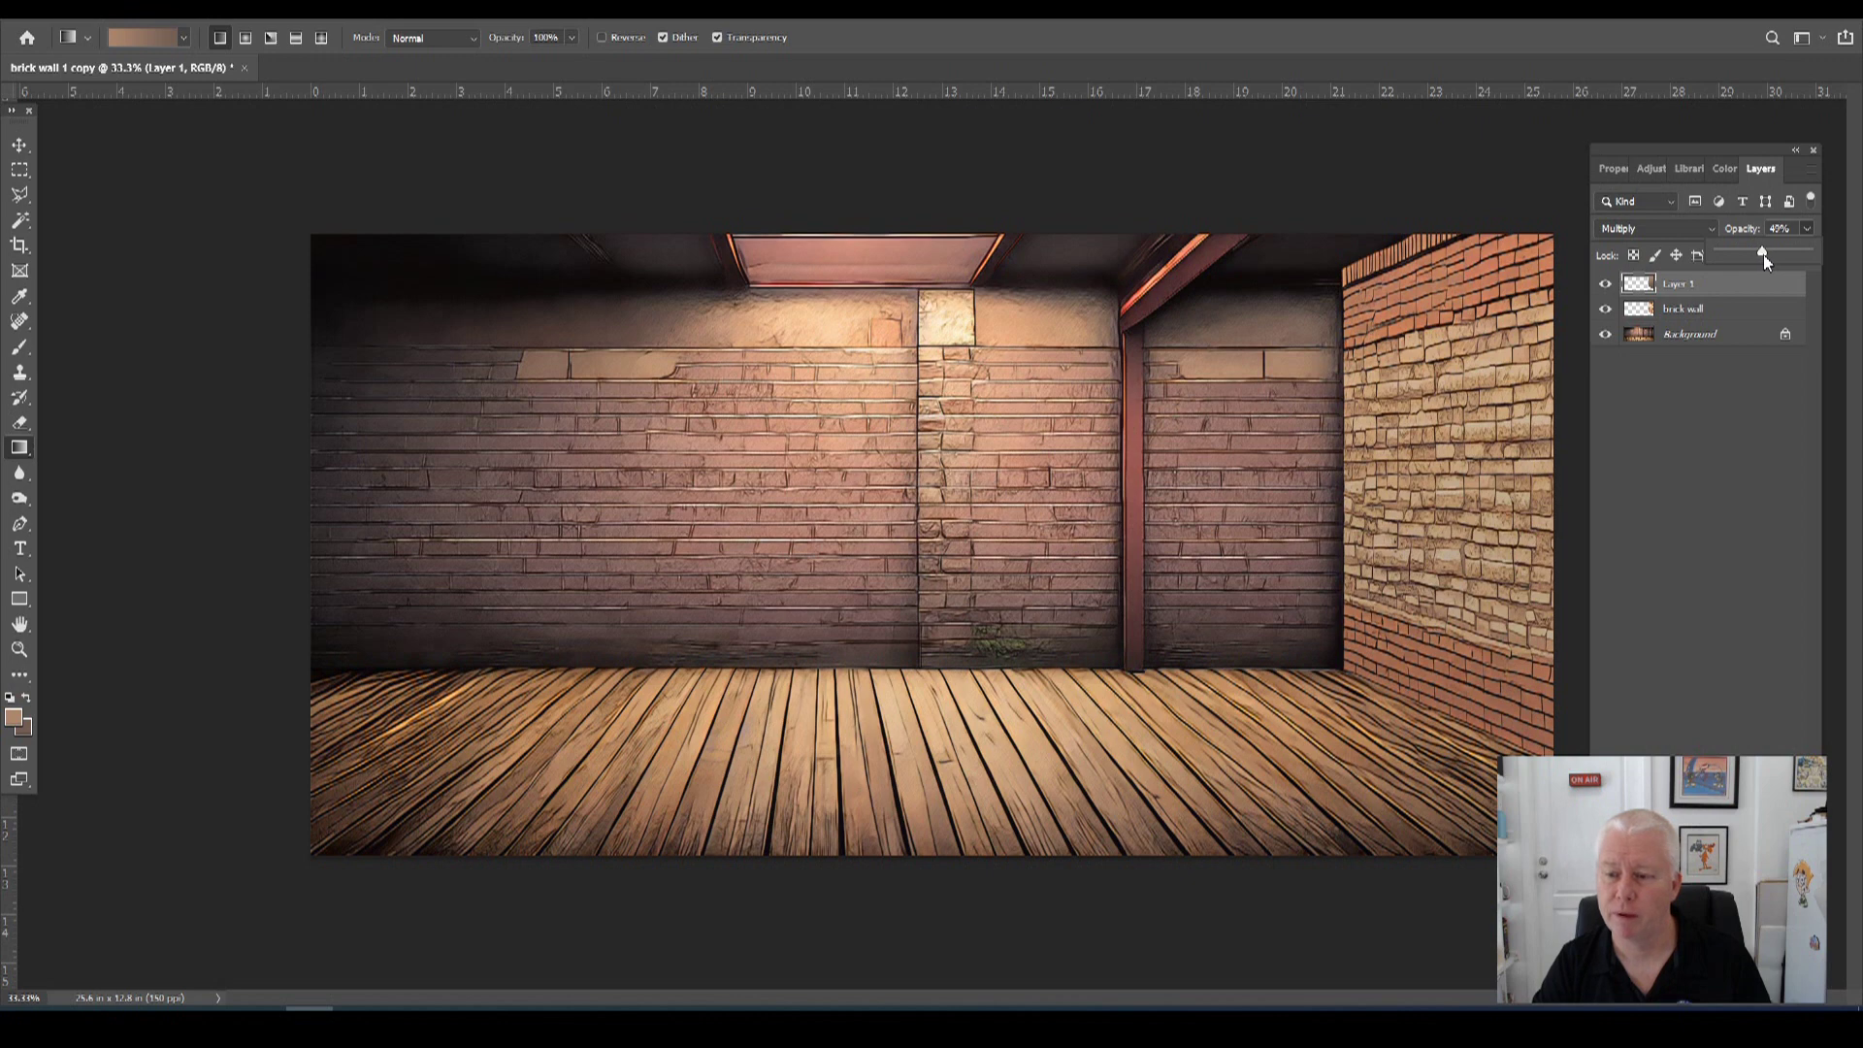
pyautogui.moveTo(1764, 288); pyautogui.dragTo(1764, 288)
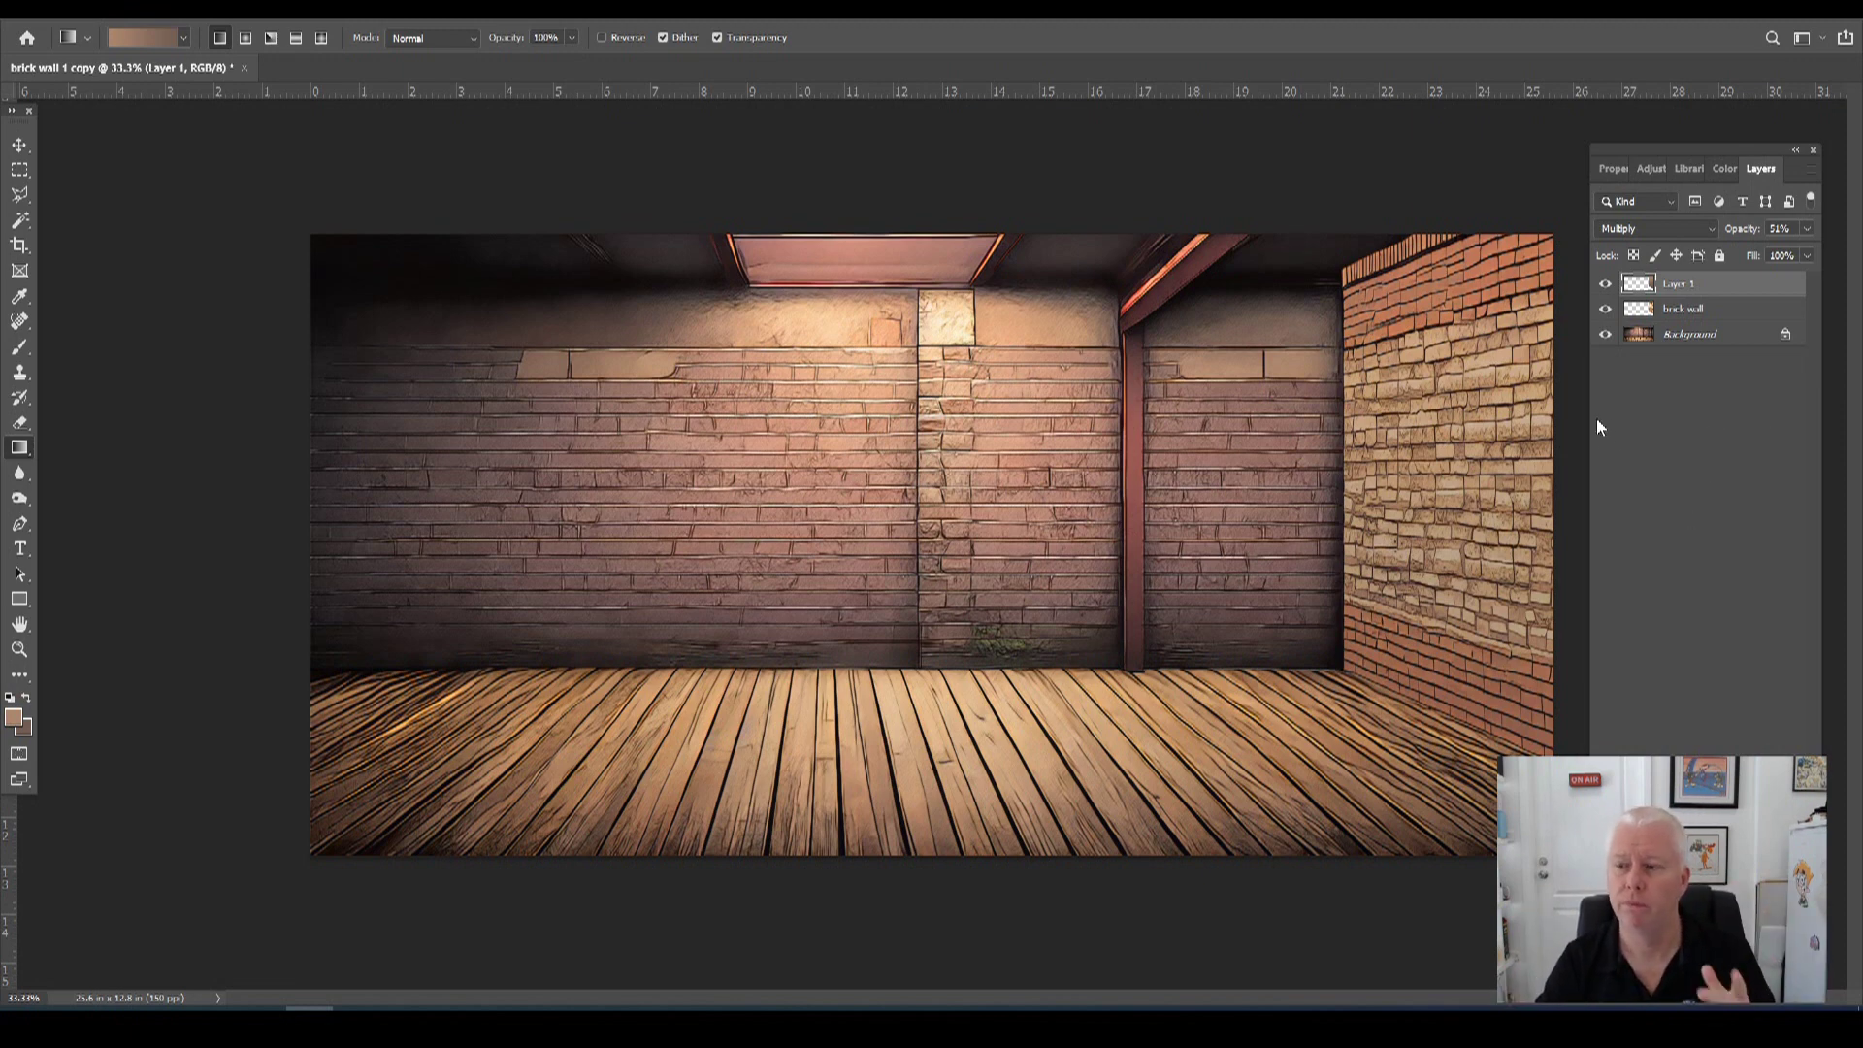
# Merge the gradient shading layer with the brick wall layer.
pyautogui.keyDown('shift'); pyautogui.click(1706, 313); pyautogui.keyUp('shift')
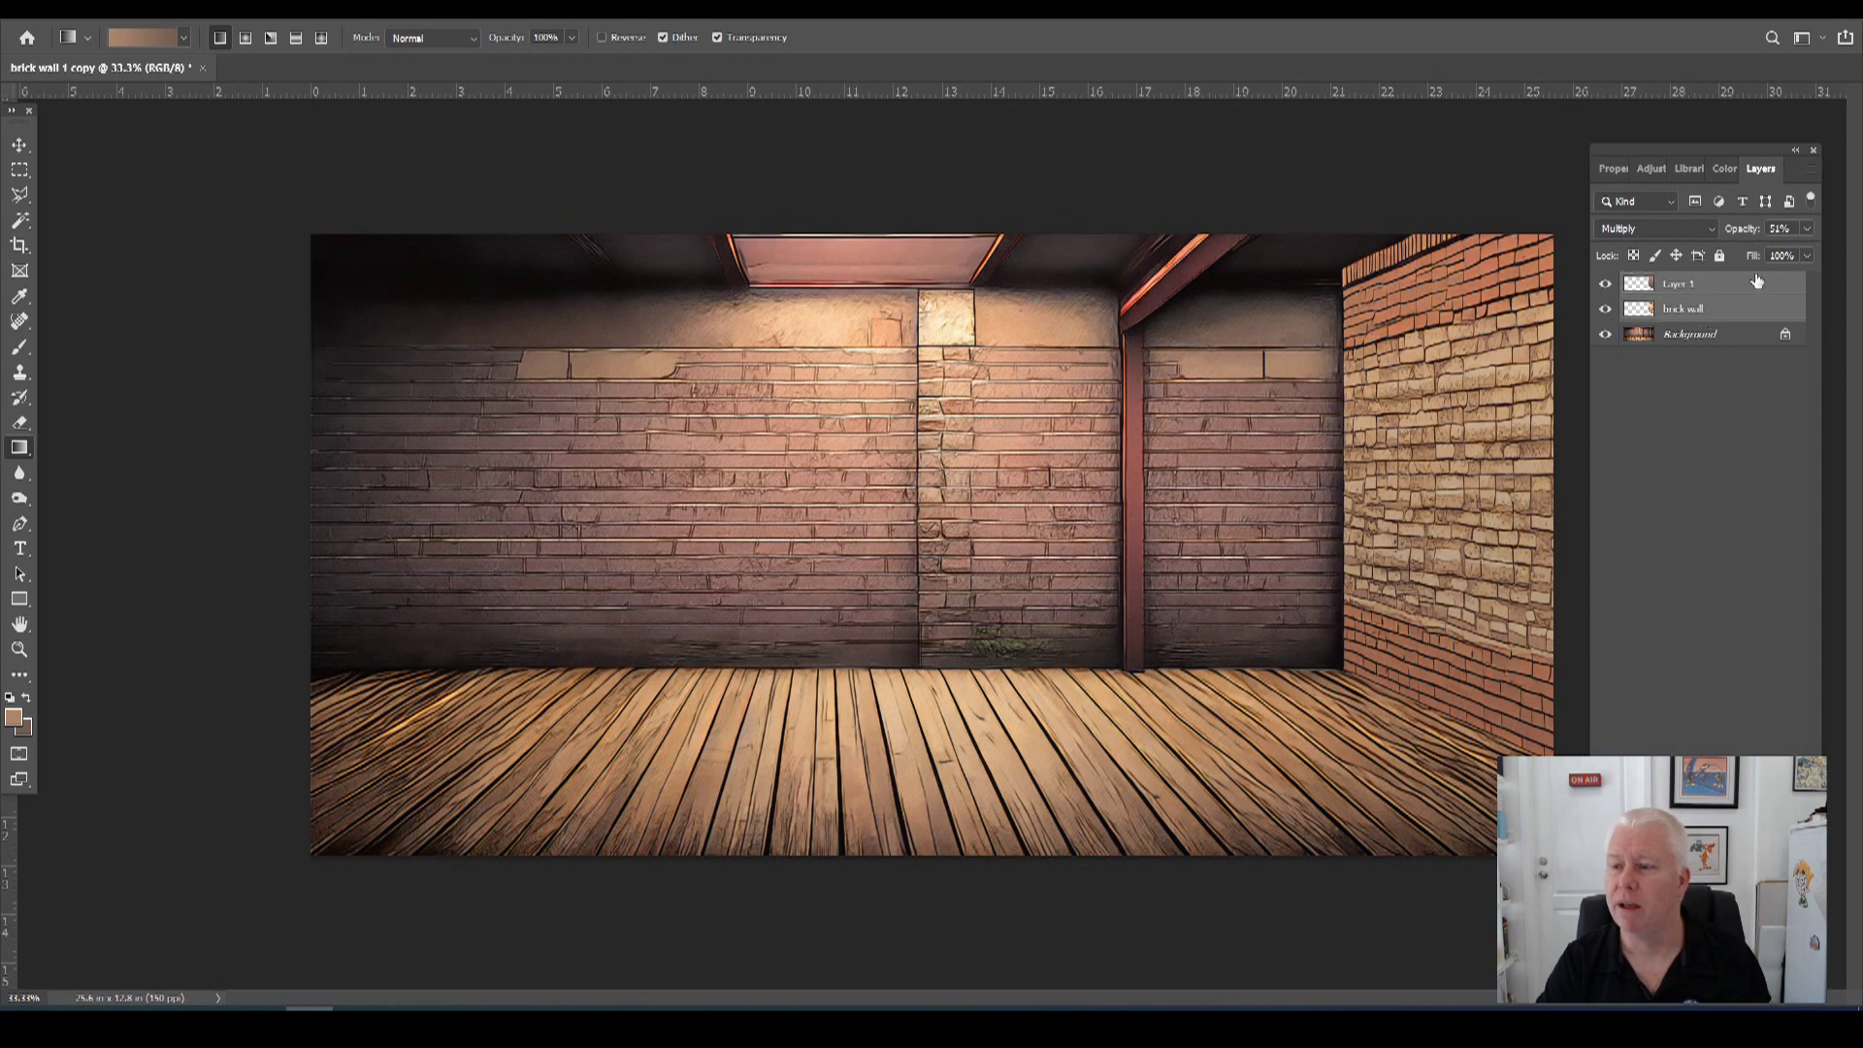
pyautogui.click(1817, 172)
pyautogui.click(1708, 749)
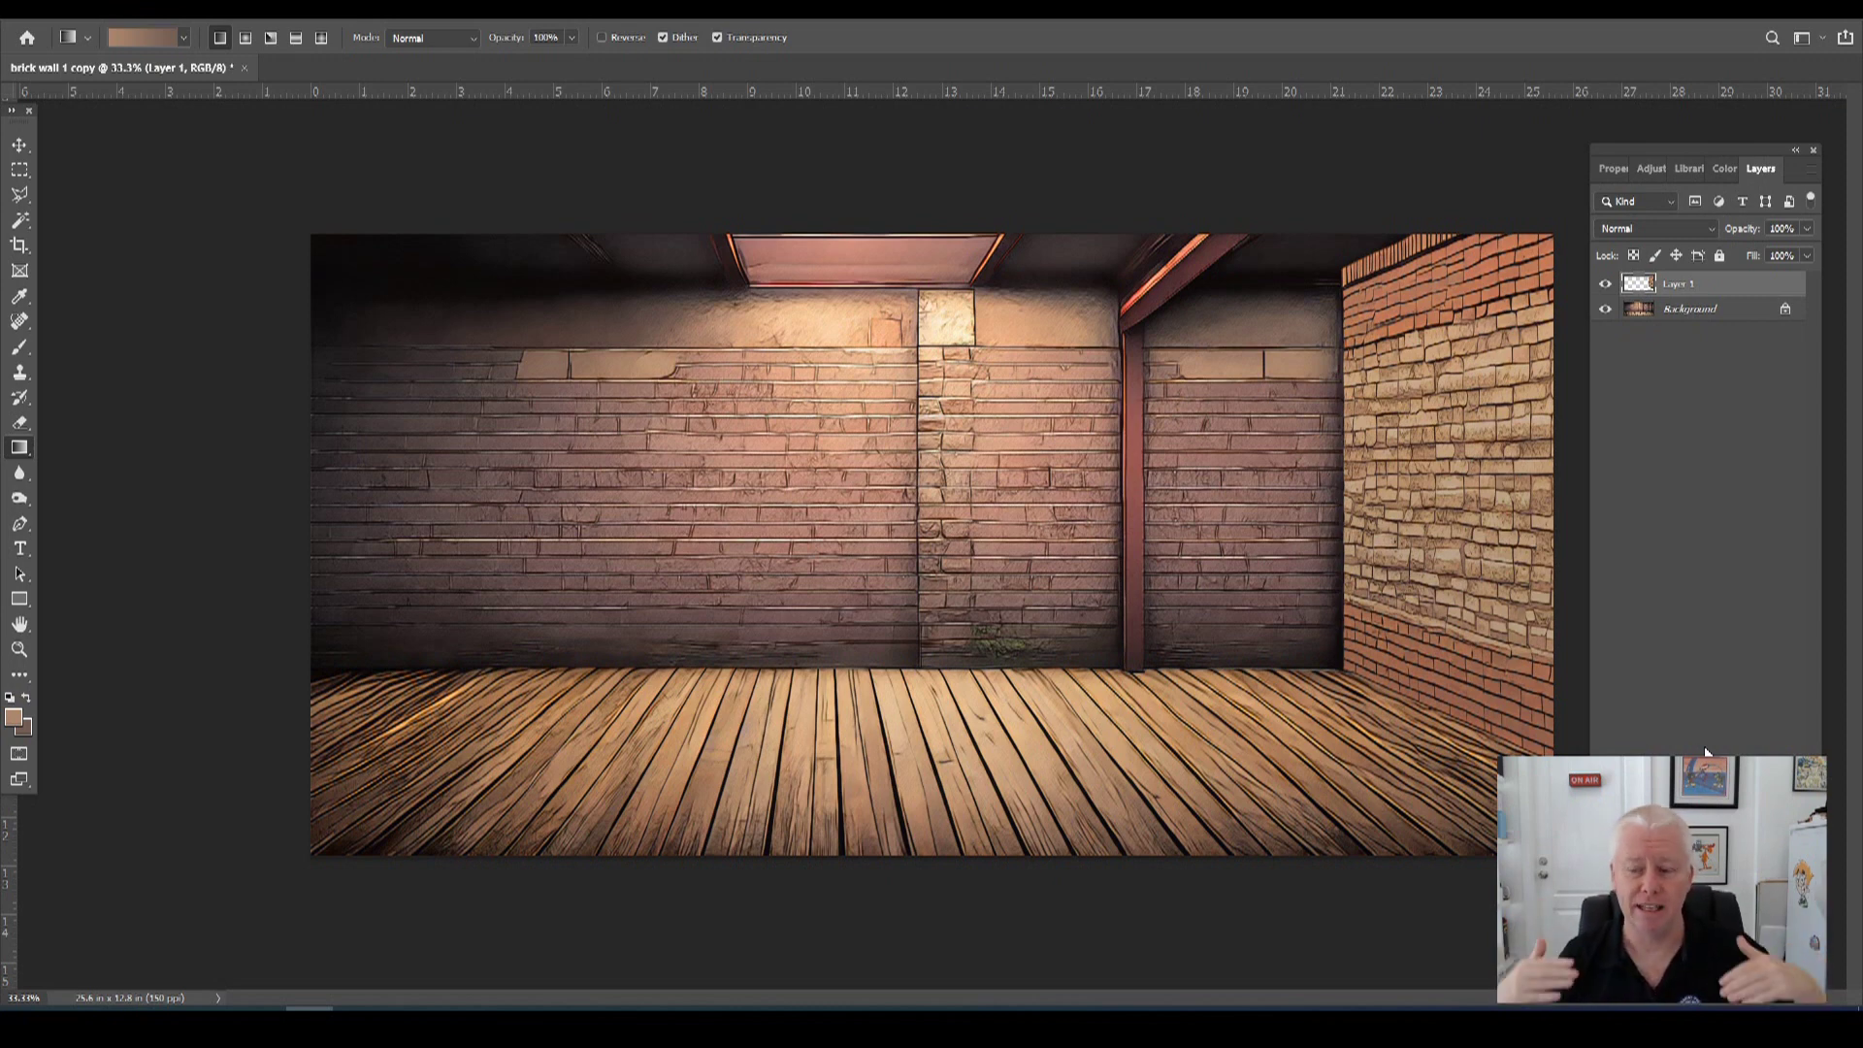
# Create a new layer named "colour" above the merged brick wall.
pyautogui.click(150, 18)
pyautogui.moveTo(194, 23)
pyautogui.click(400, 29)
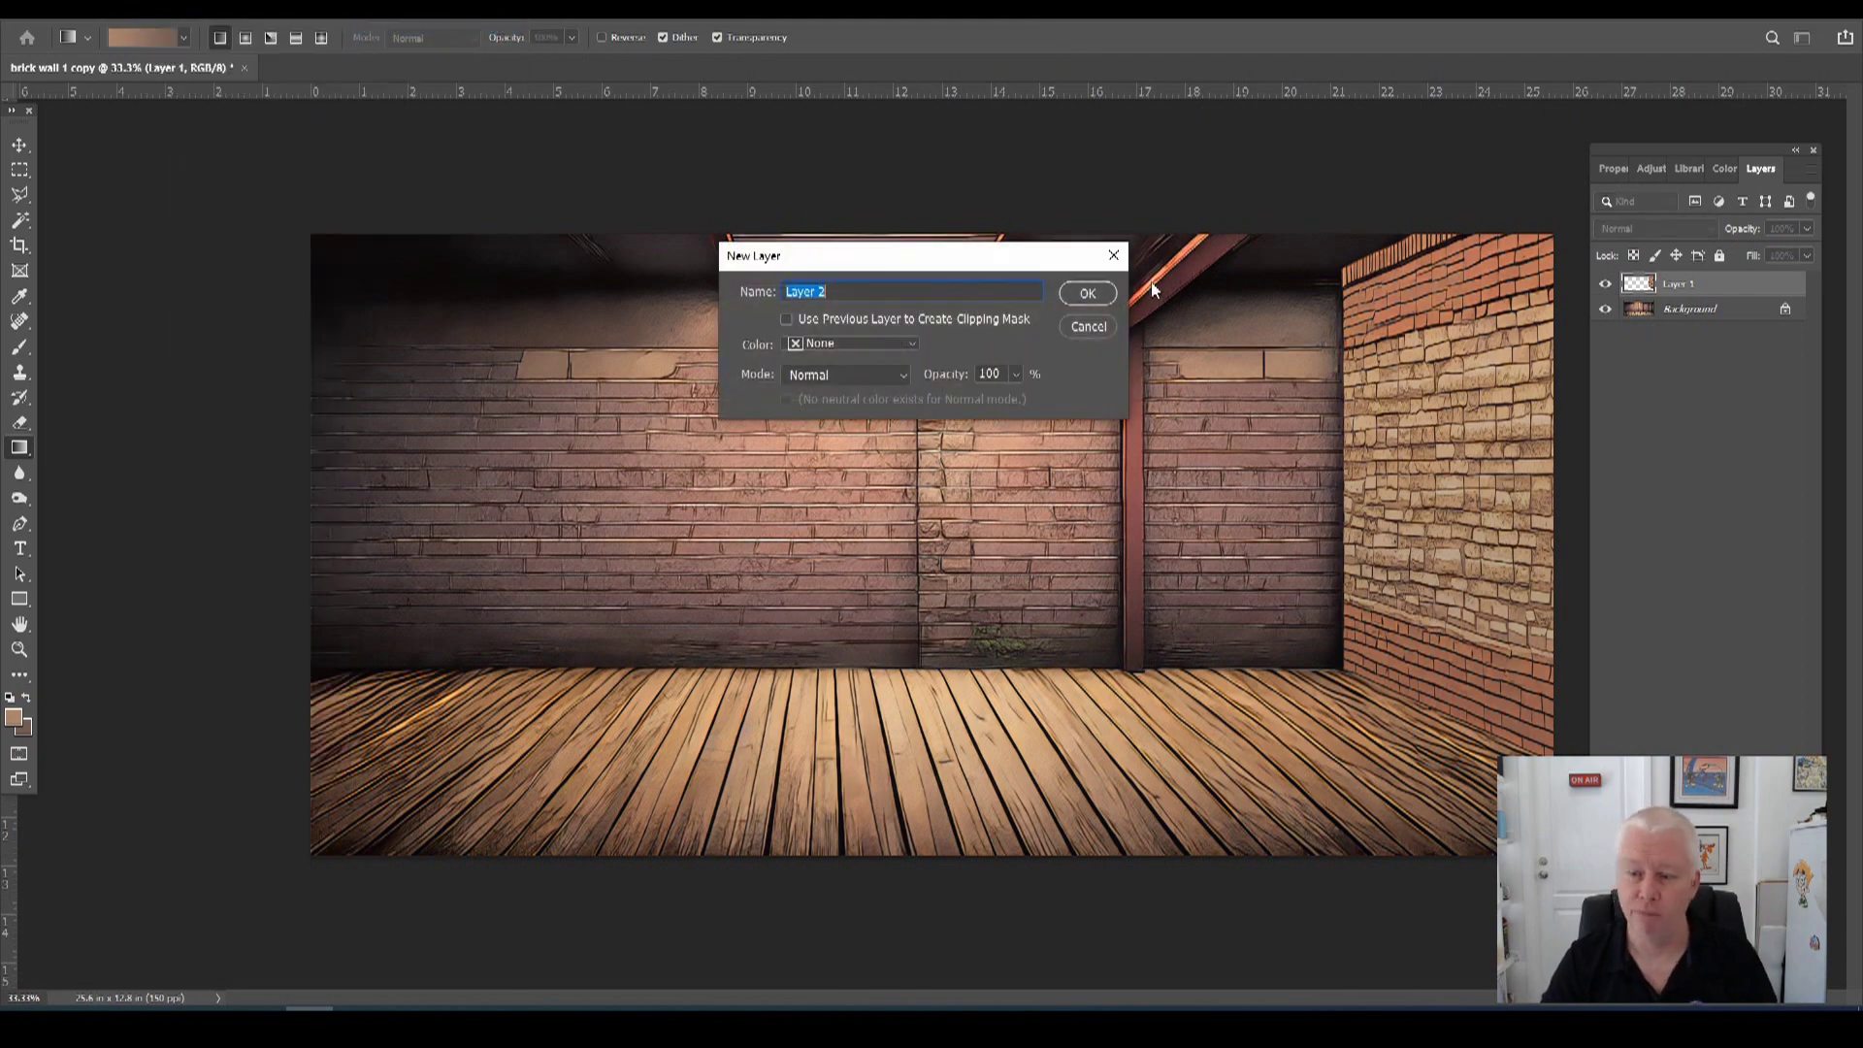
pyautogui.write('colour')
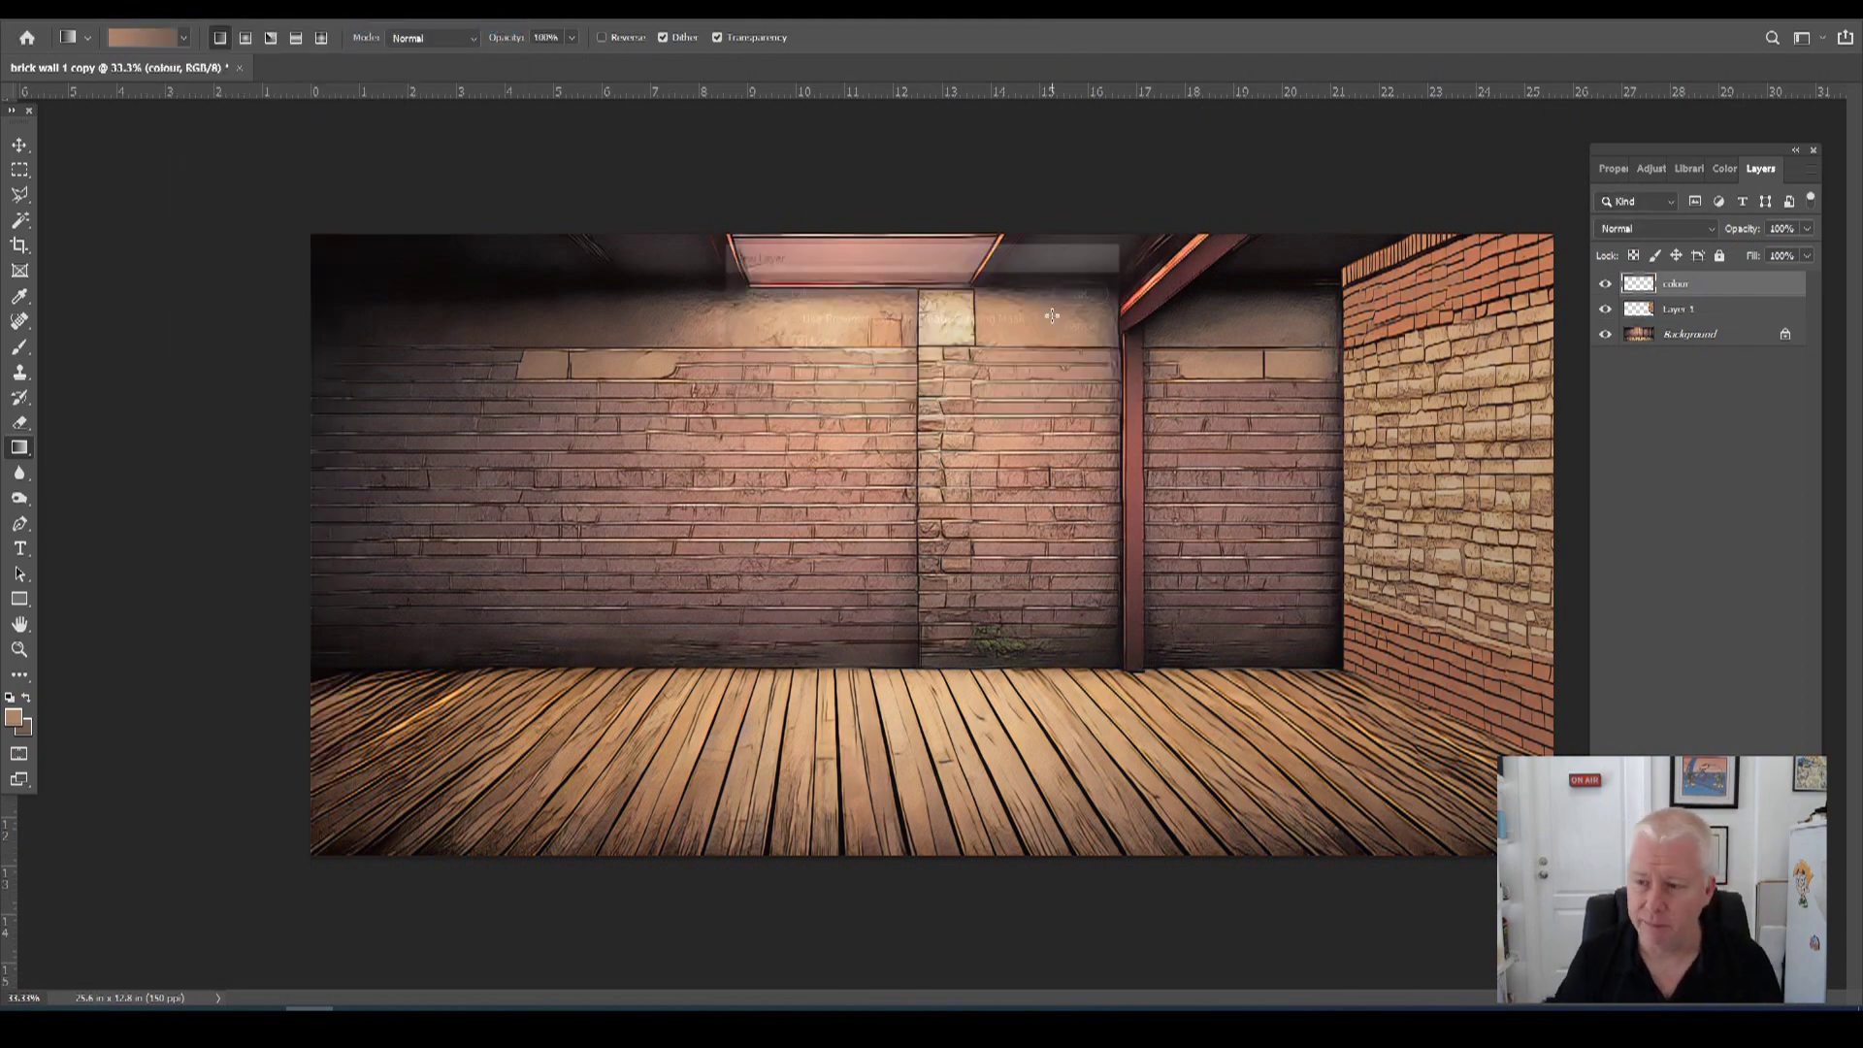
pyautogui.press('Return')
# Set the foreground colour to pale cream #ffecd0, sampled from the brightly lit stone block on the back wall.
pyautogui.click(15, 717)
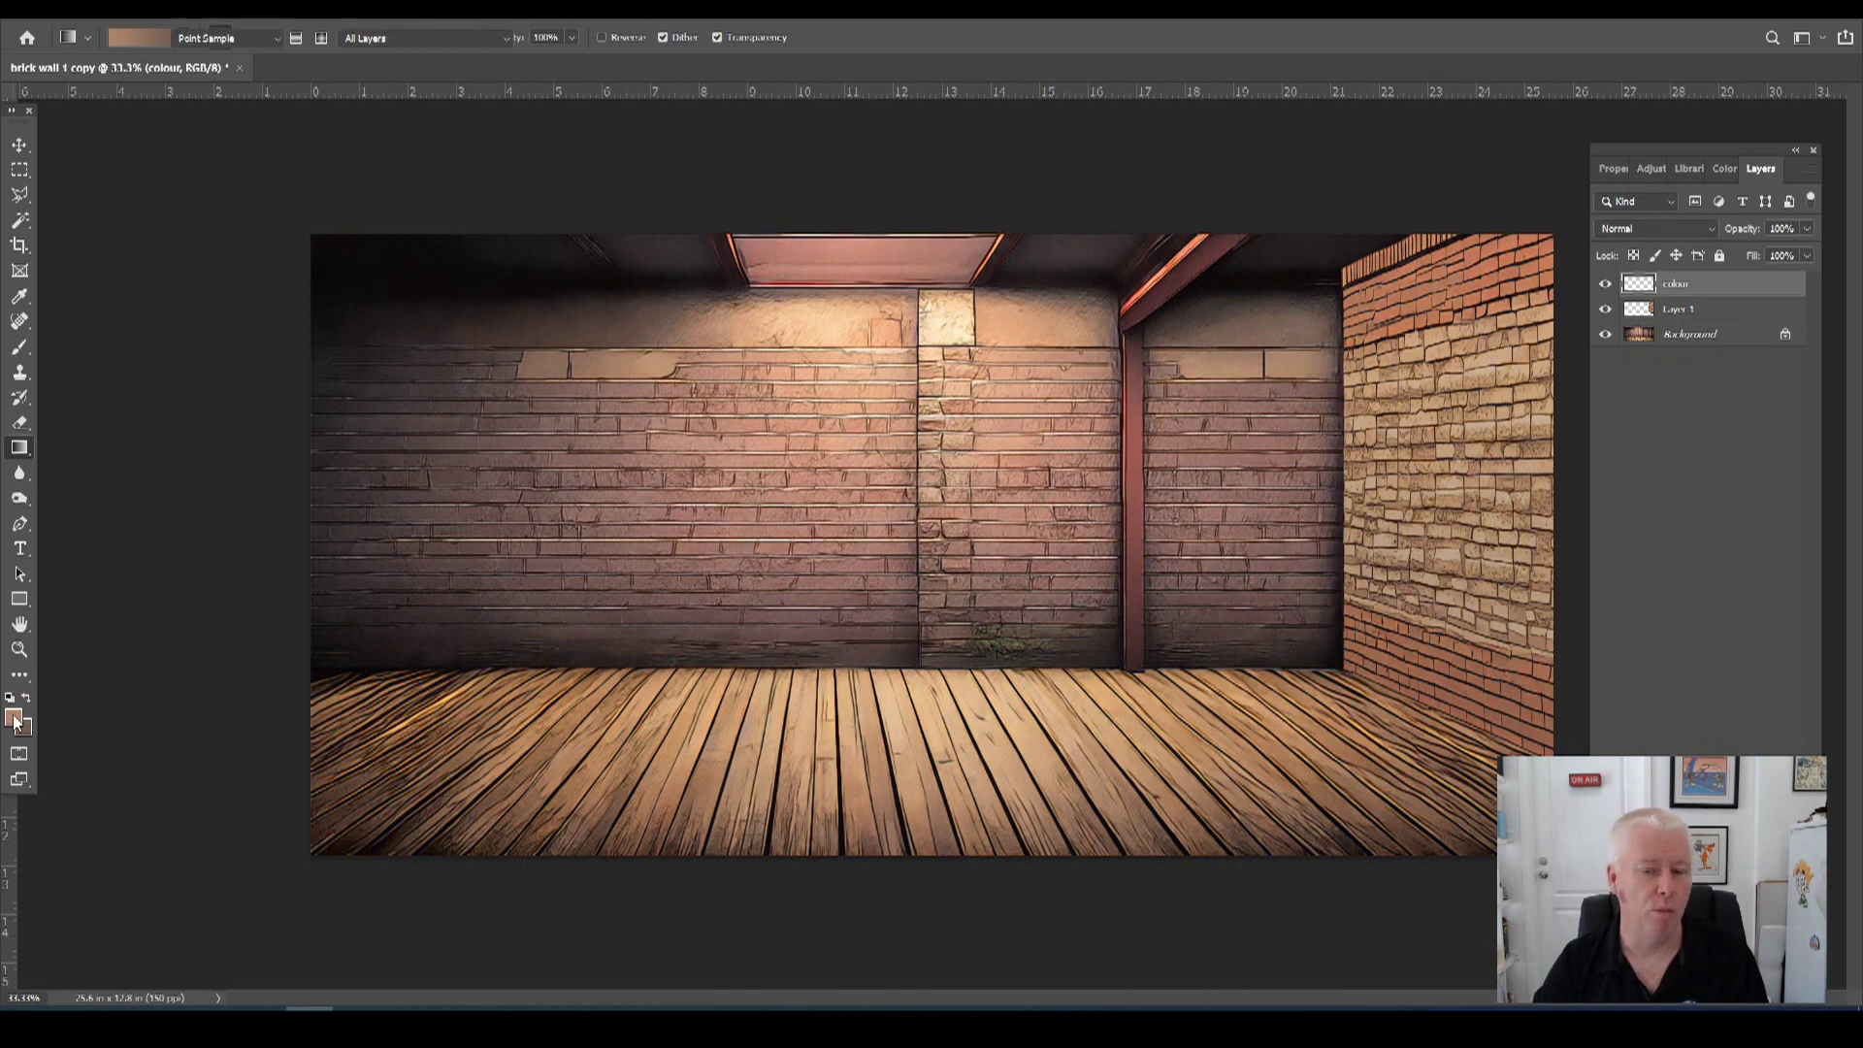
pyautogui.click(941, 320)
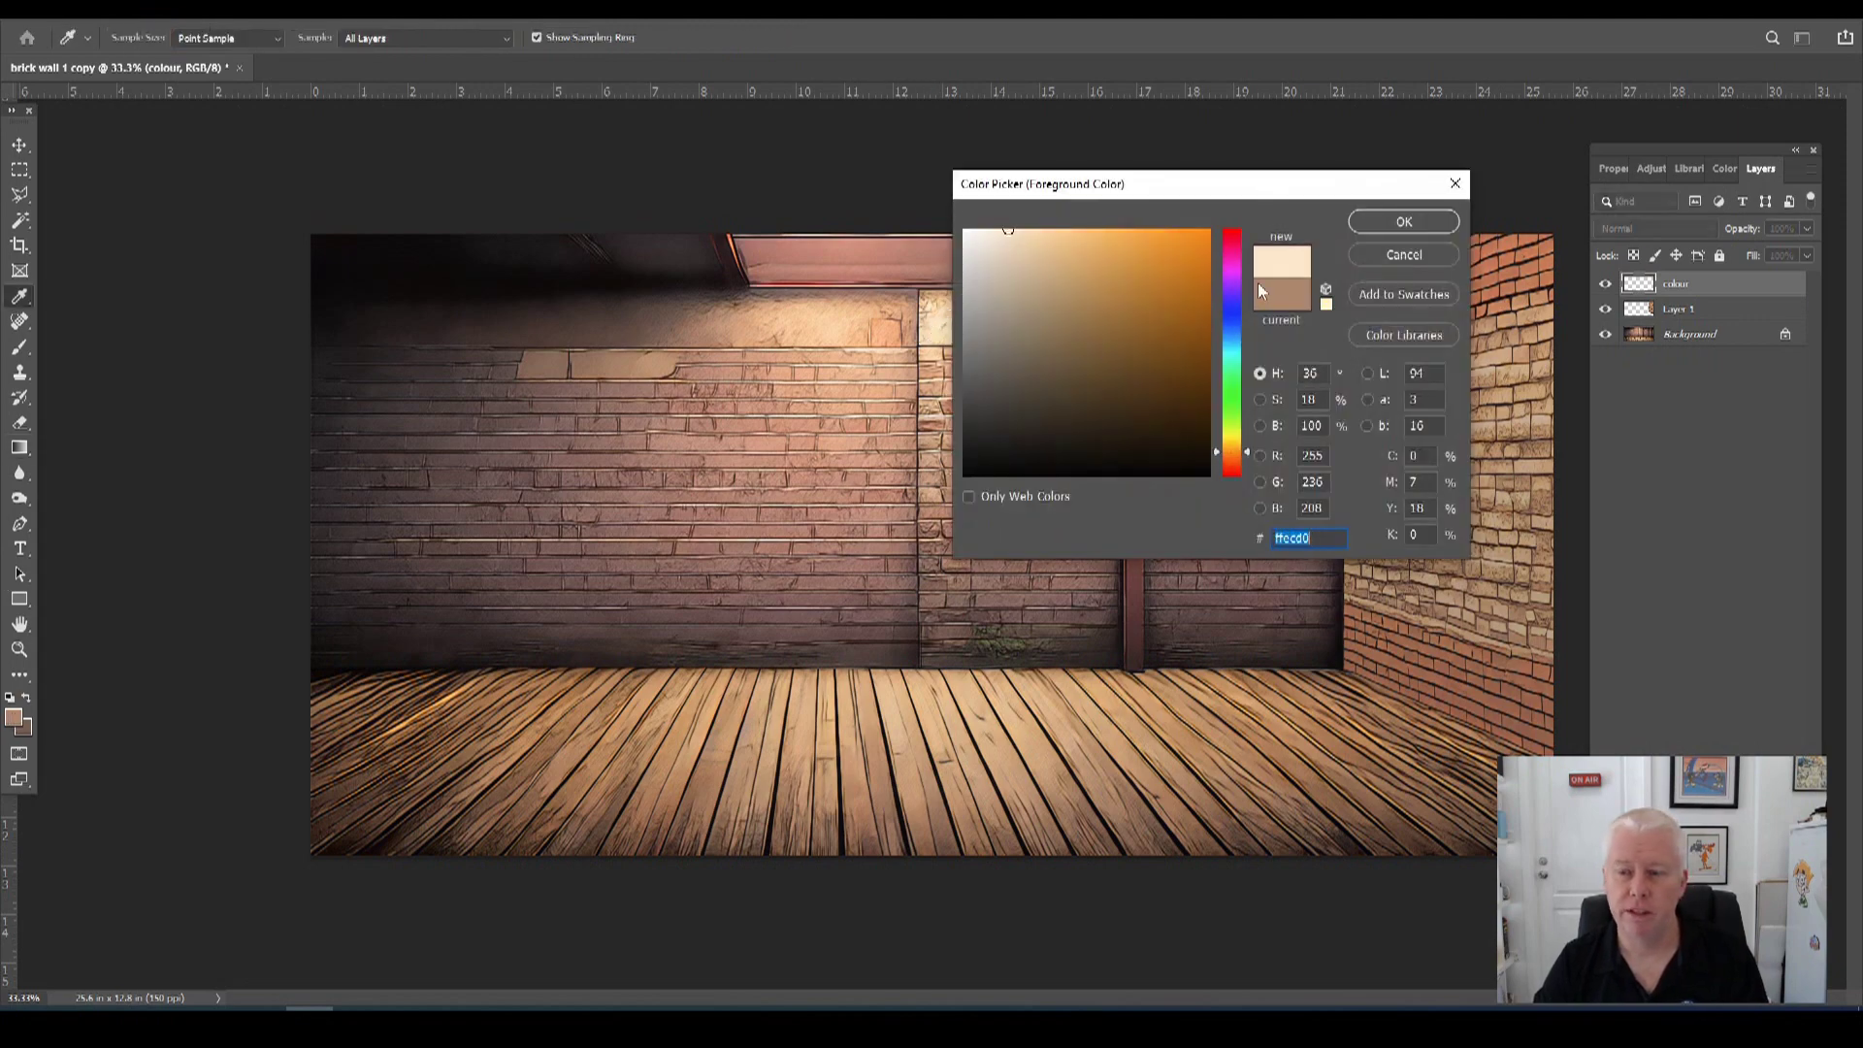
pyautogui.click(1400, 220)
pyautogui.press('g')
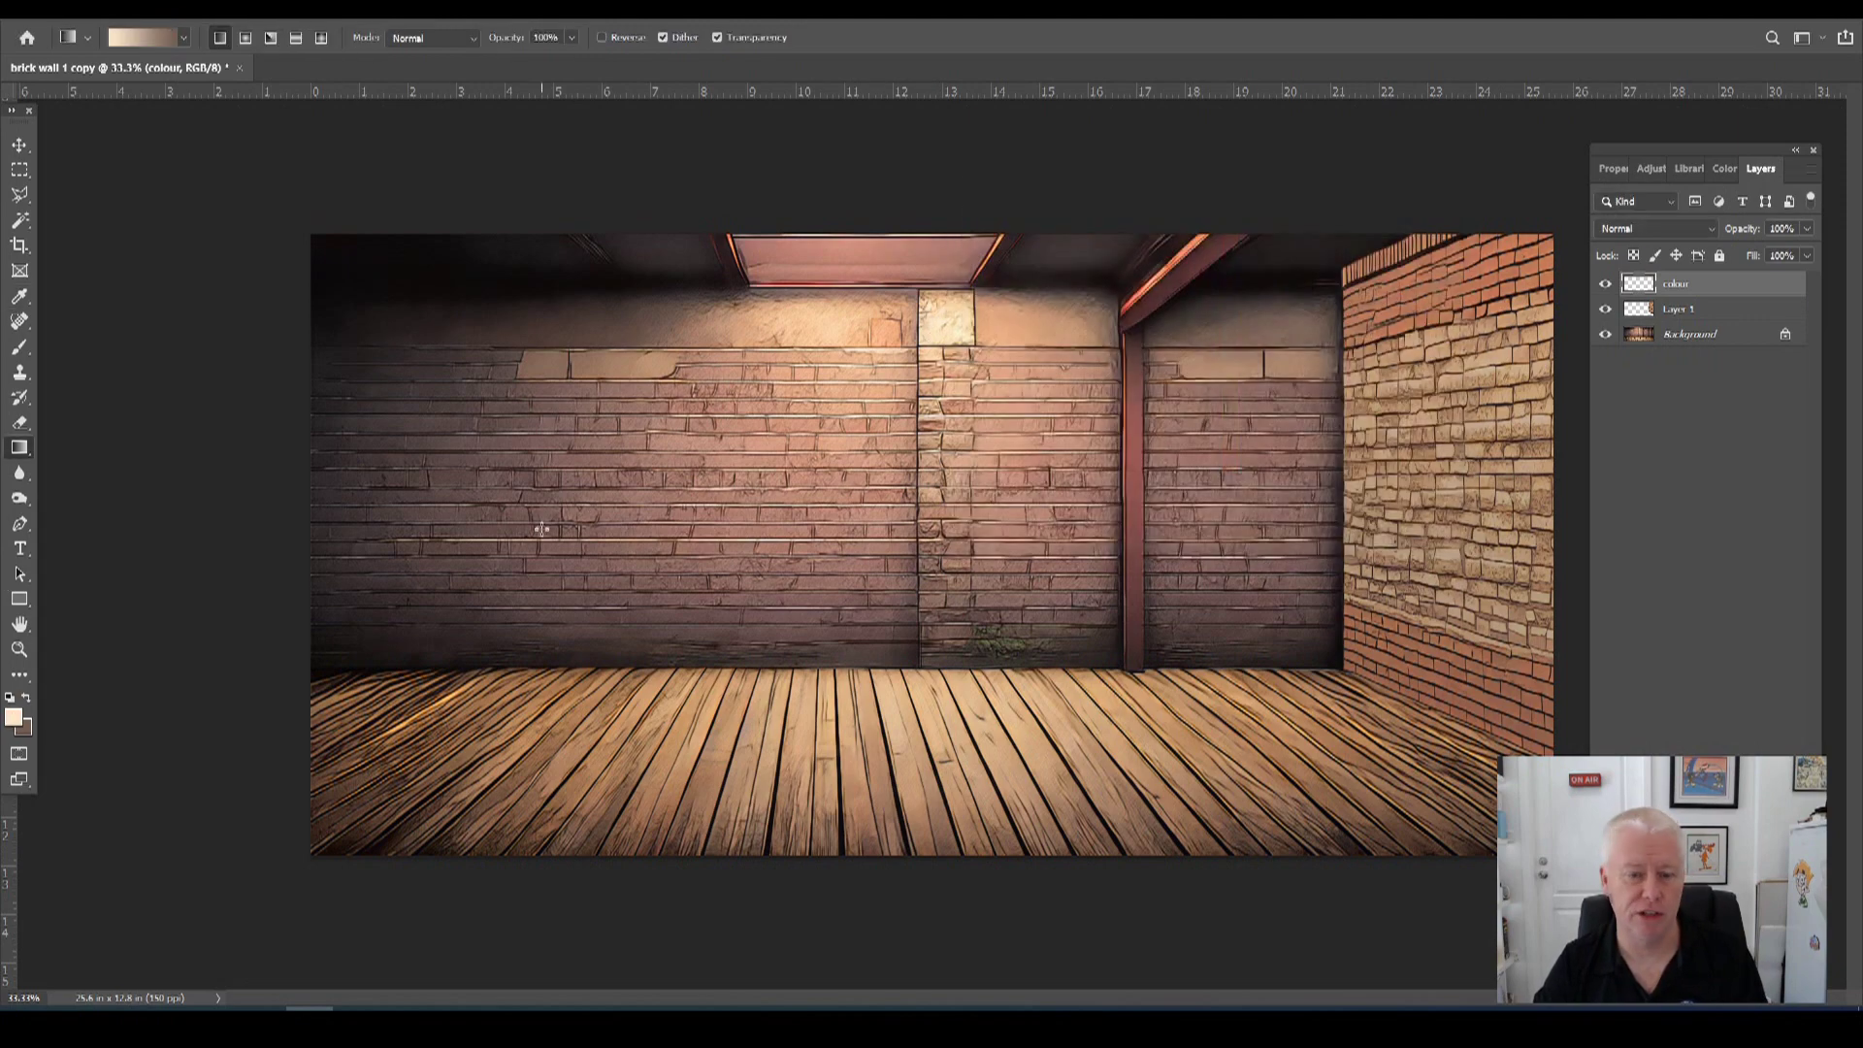
# Replace the other gradient colour with a saturated orange, starting from a colour sampled from the floorboards.
pyautogui.click(28, 695)
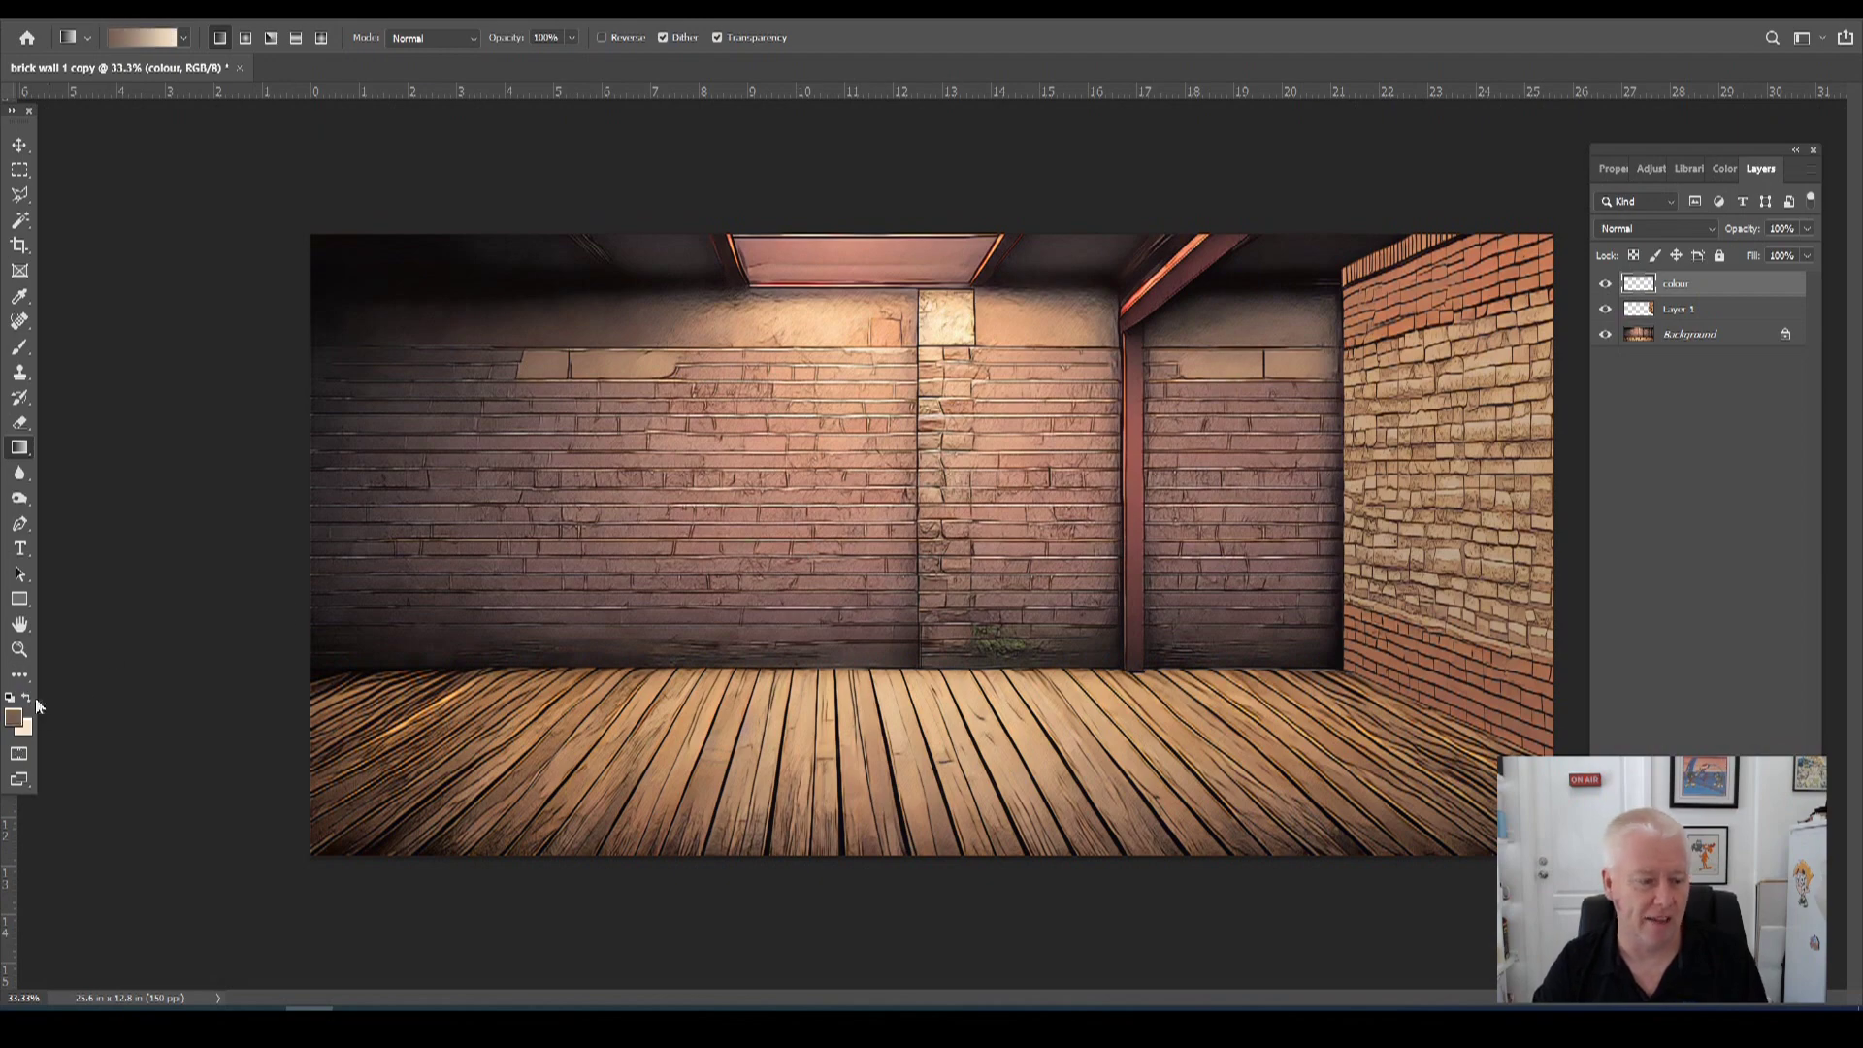
pyautogui.click(13, 717)
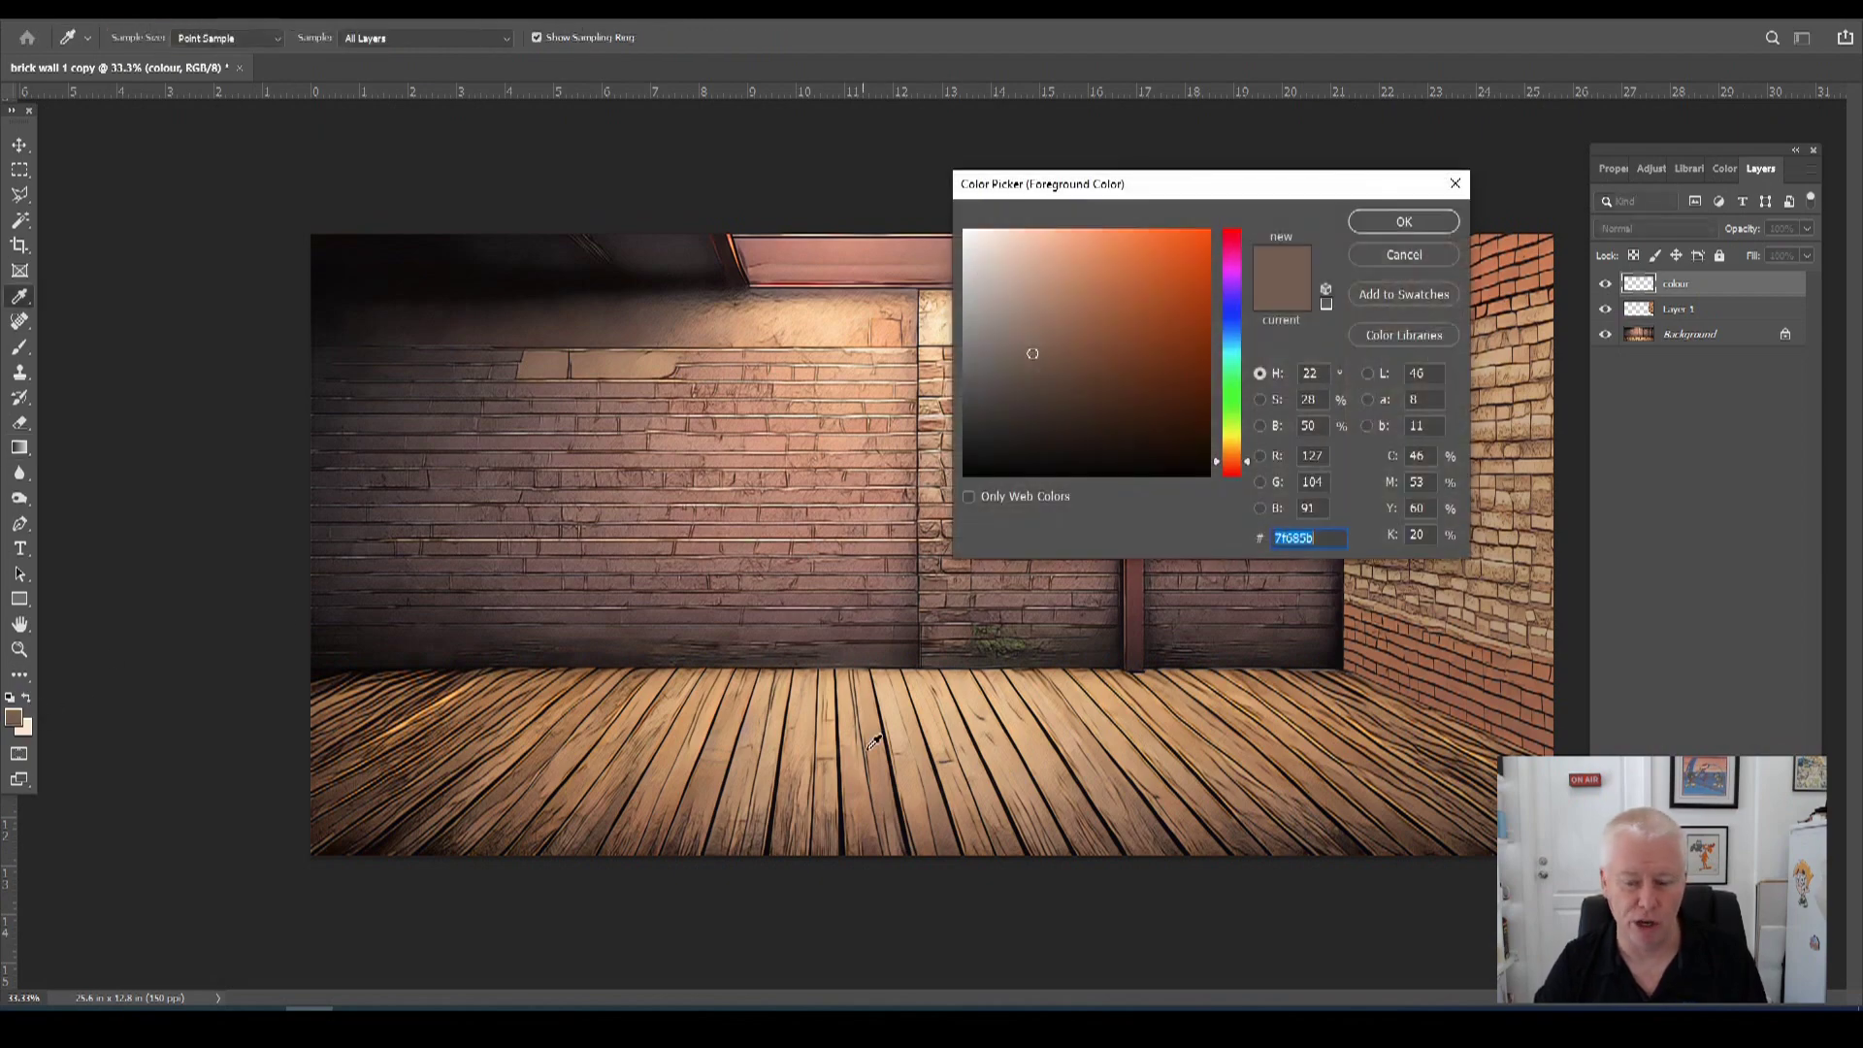
pyautogui.click(920, 760)
pyautogui.click(1093, 250)
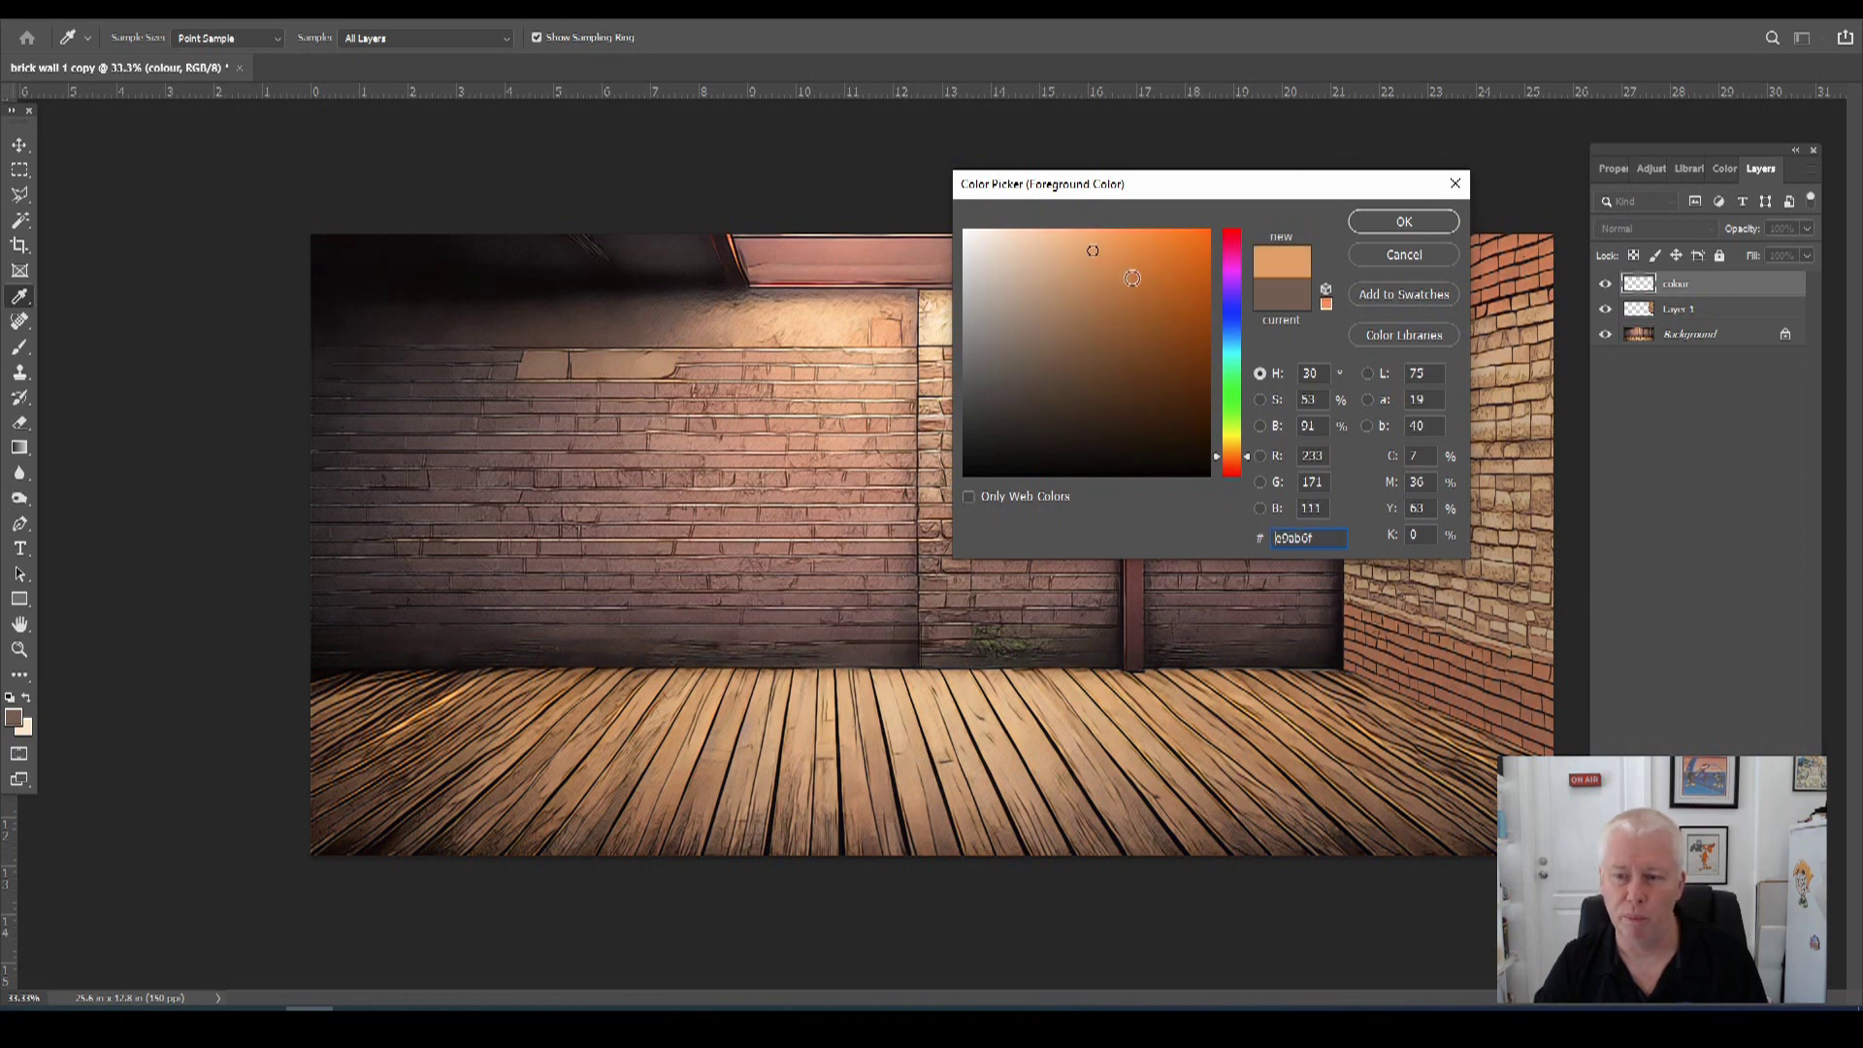
pyautogui.click(1126, 248)
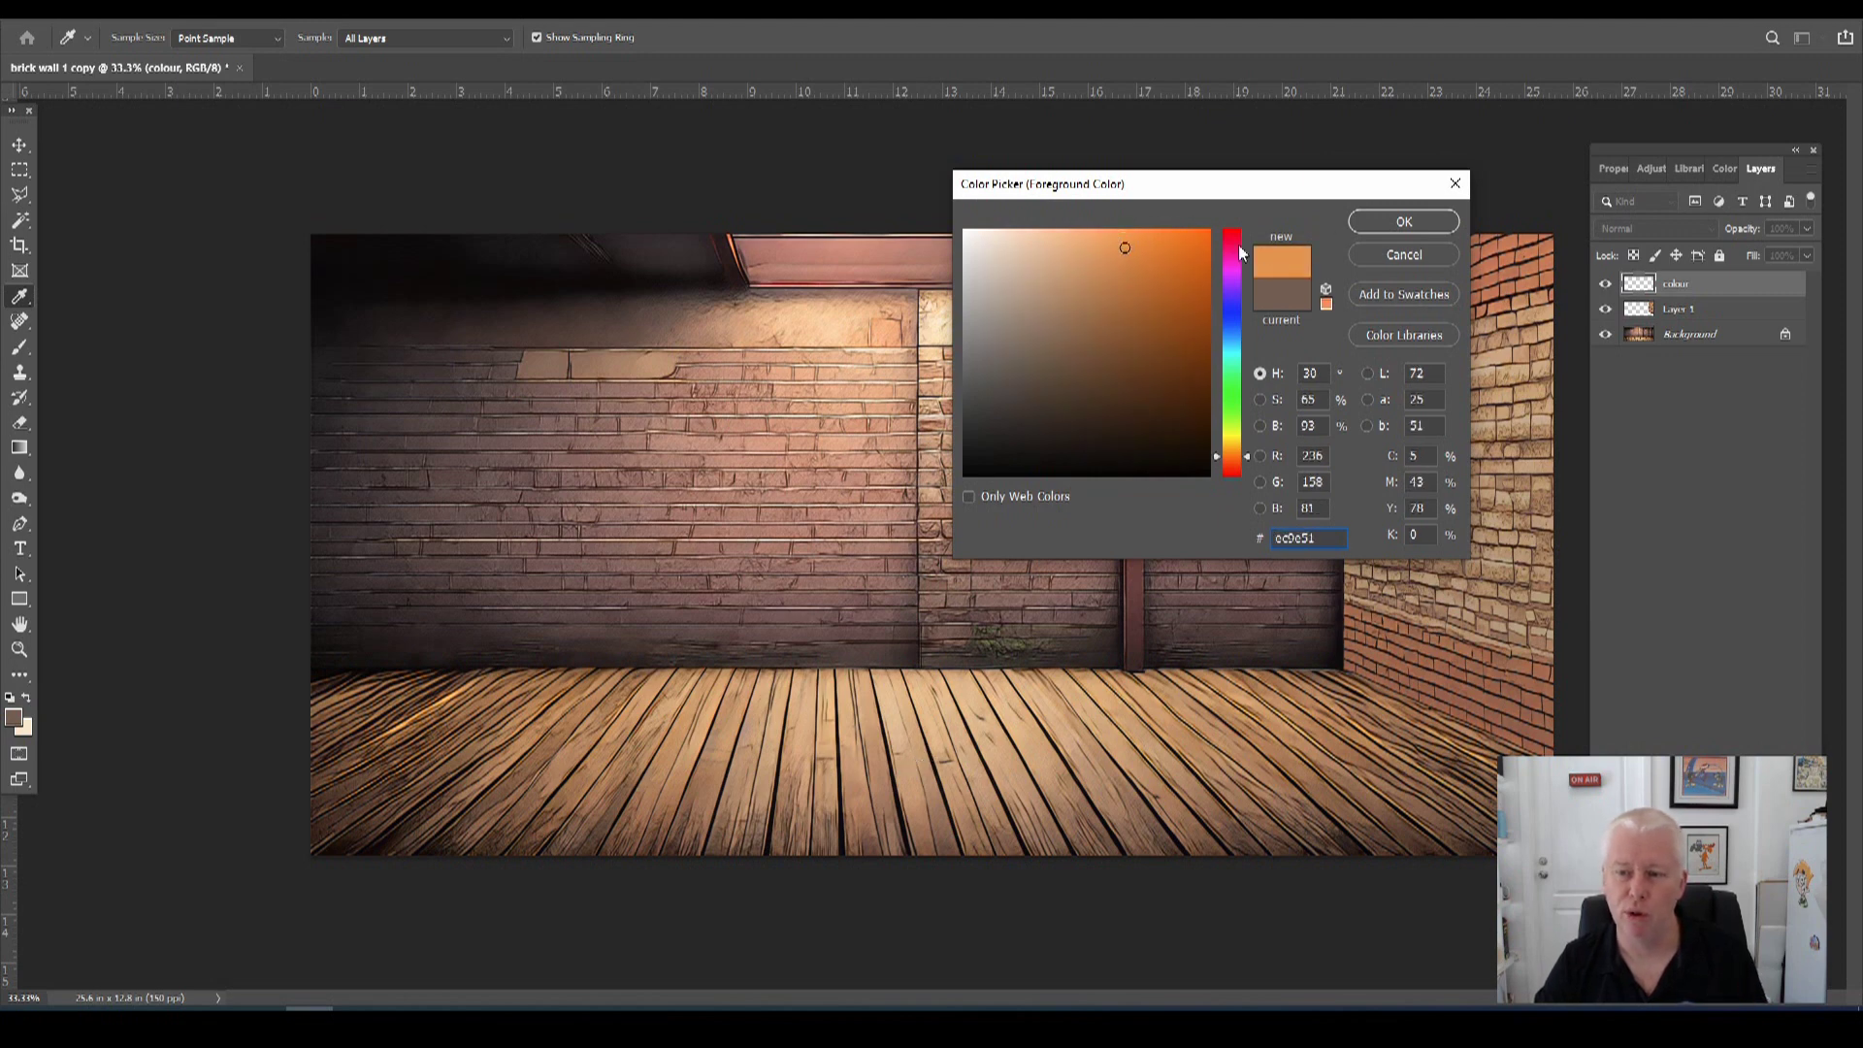
pyautogui.click(1405, 221)
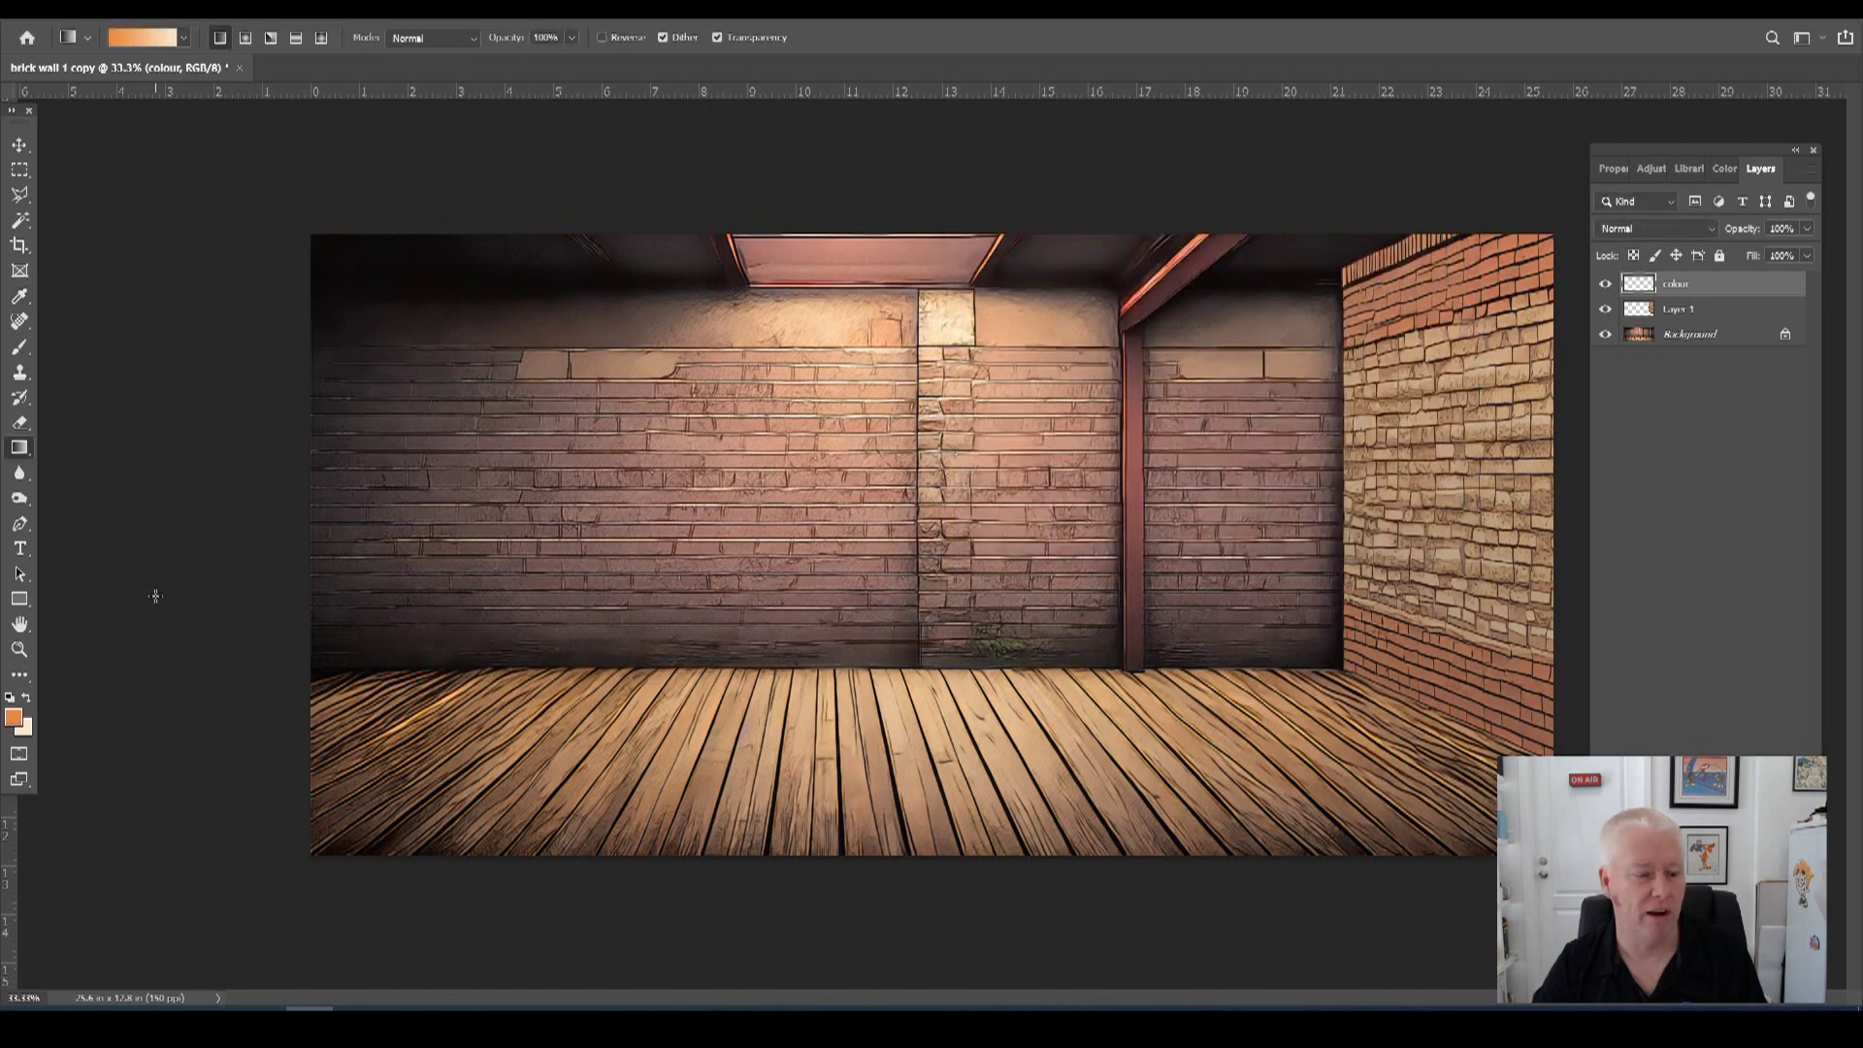
# Fill the colour layer with a top-to-bottom cream-to-orange gradient, blended in Color mode at 33% opacity.
pyautogui.press('x')
pyautogui.moveTo(886, 241); pyautogui.dragTo(885, 670)
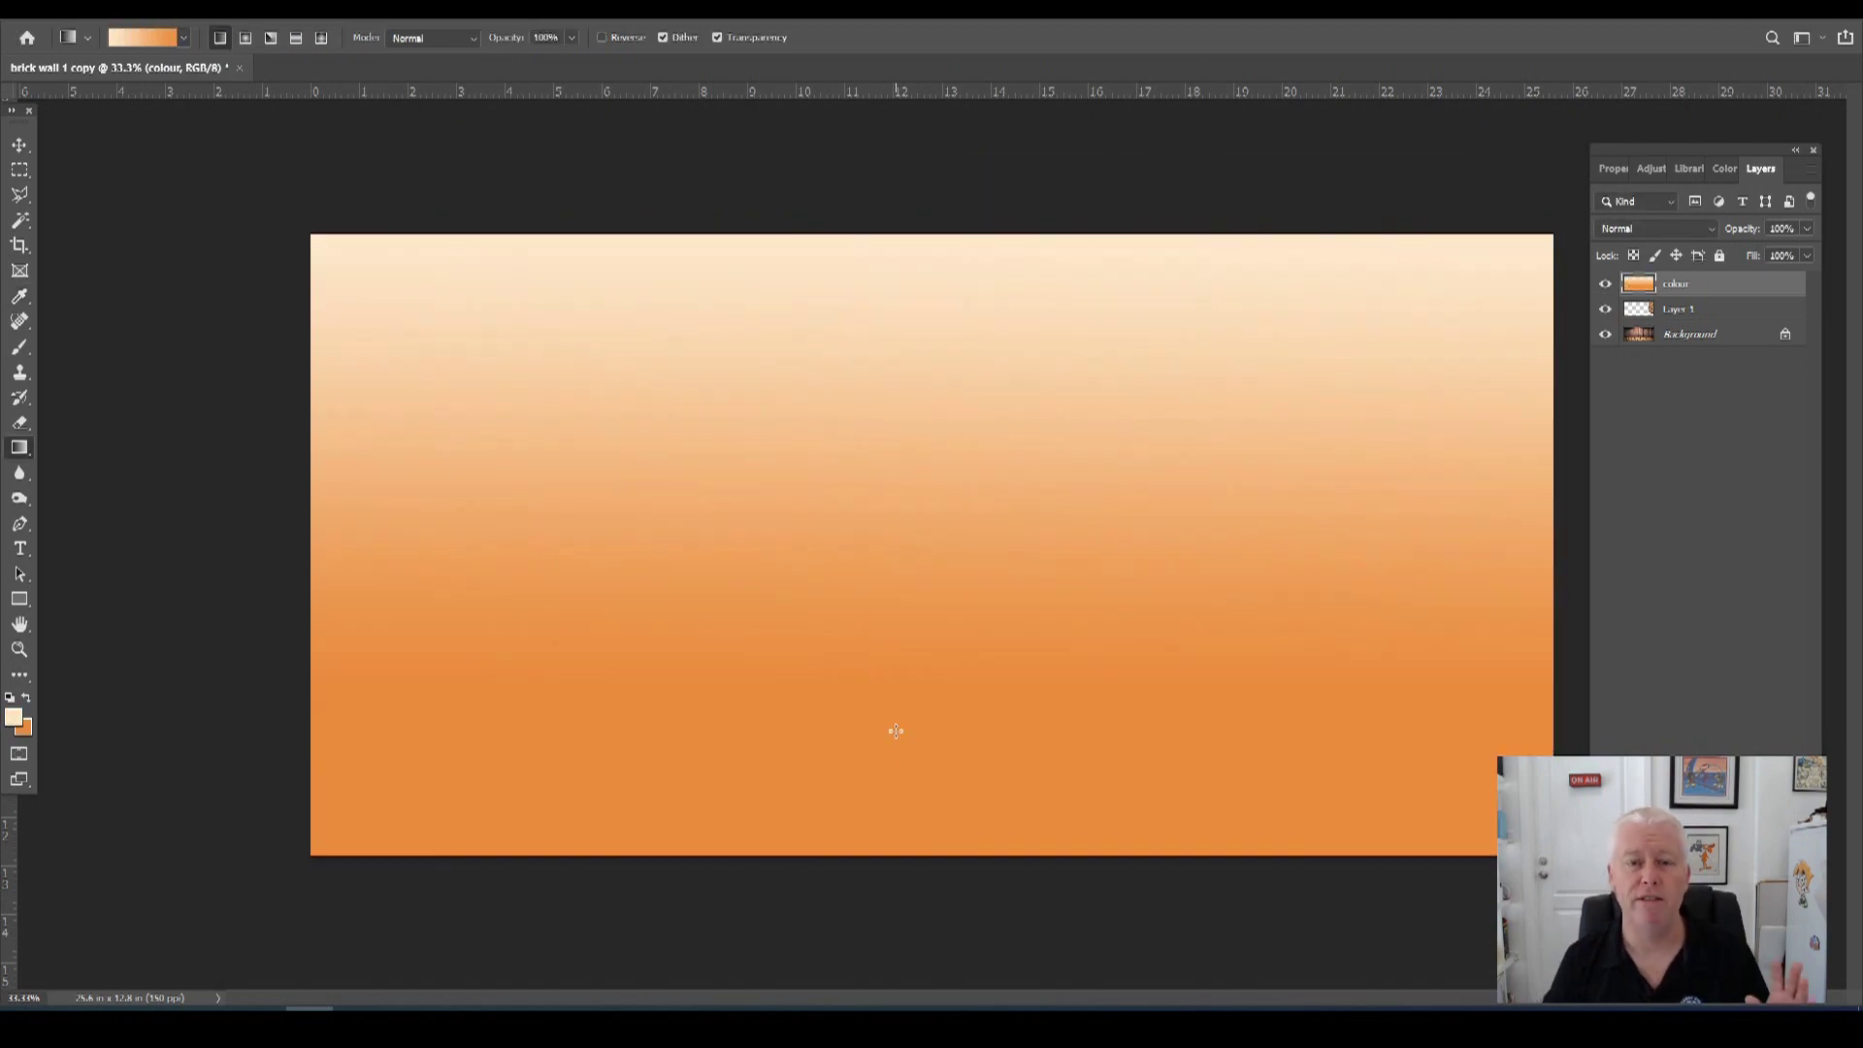
pyautogui.click(1640, 230)
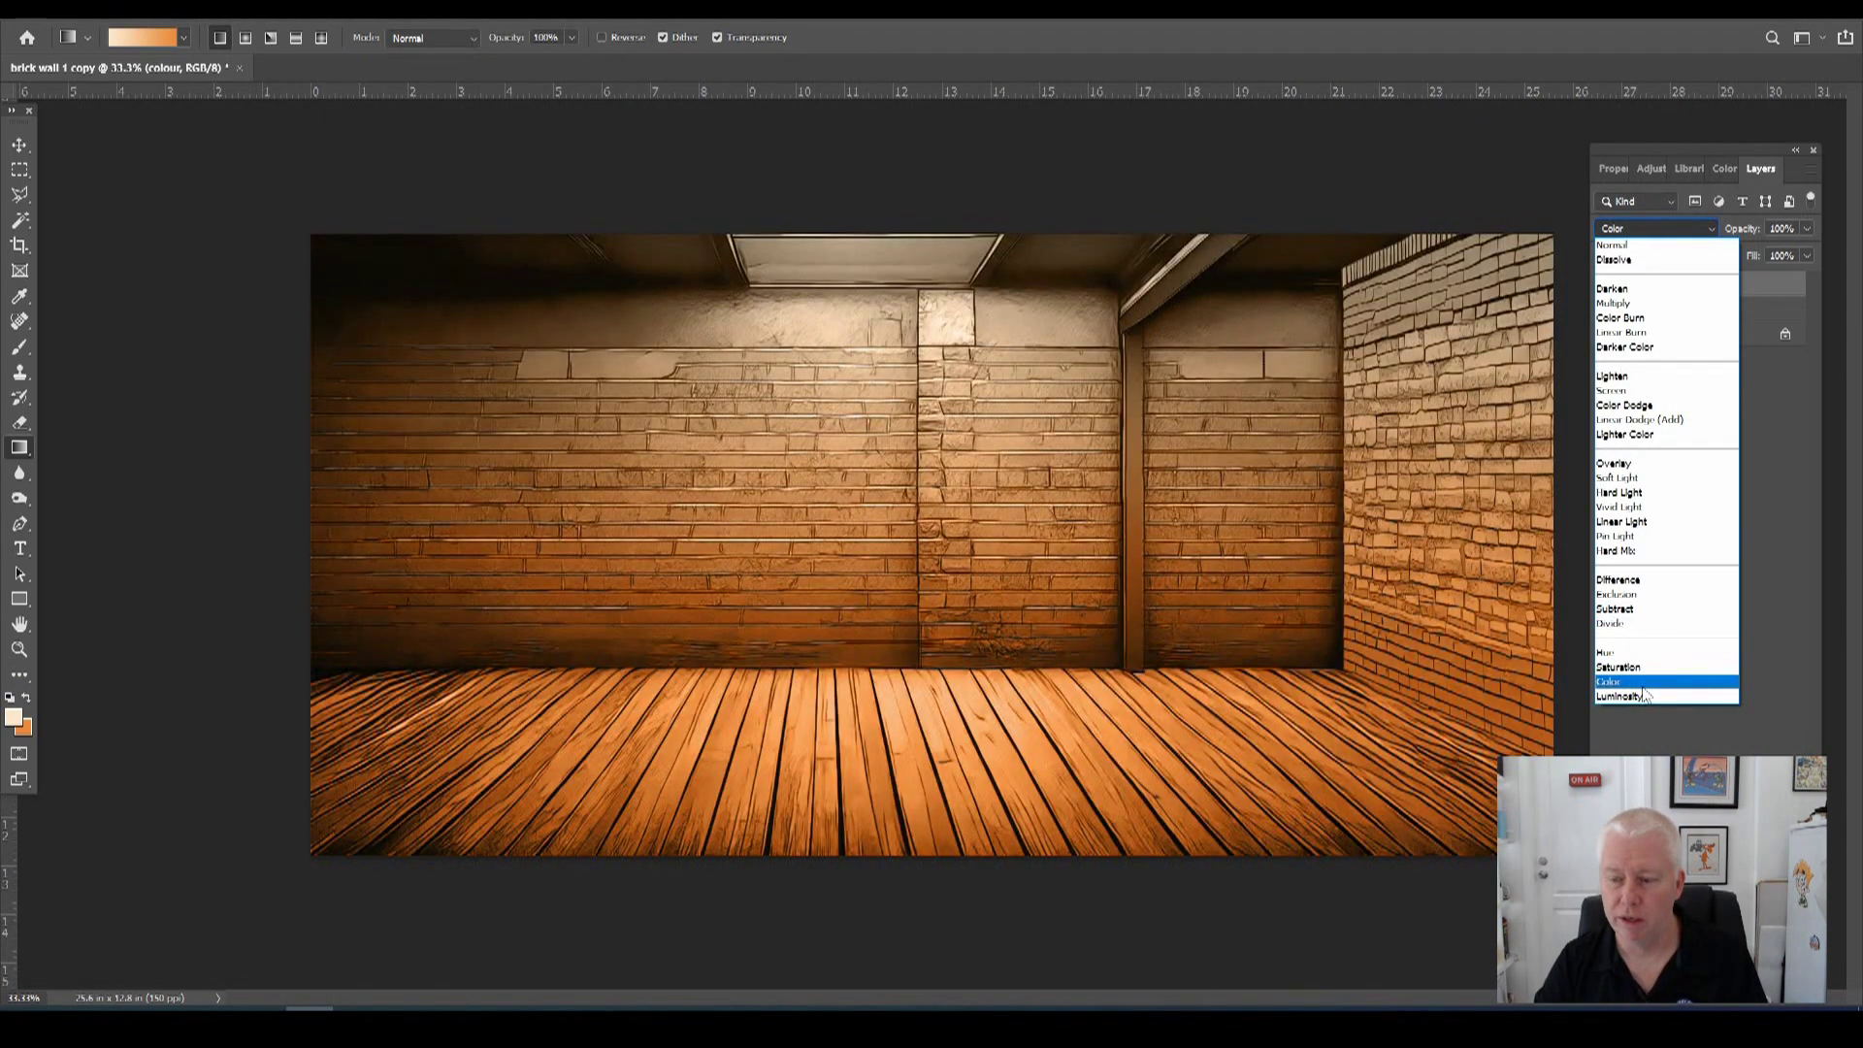
pyautogui.click(1643, 682)
pyautogui.click(1807, 229)
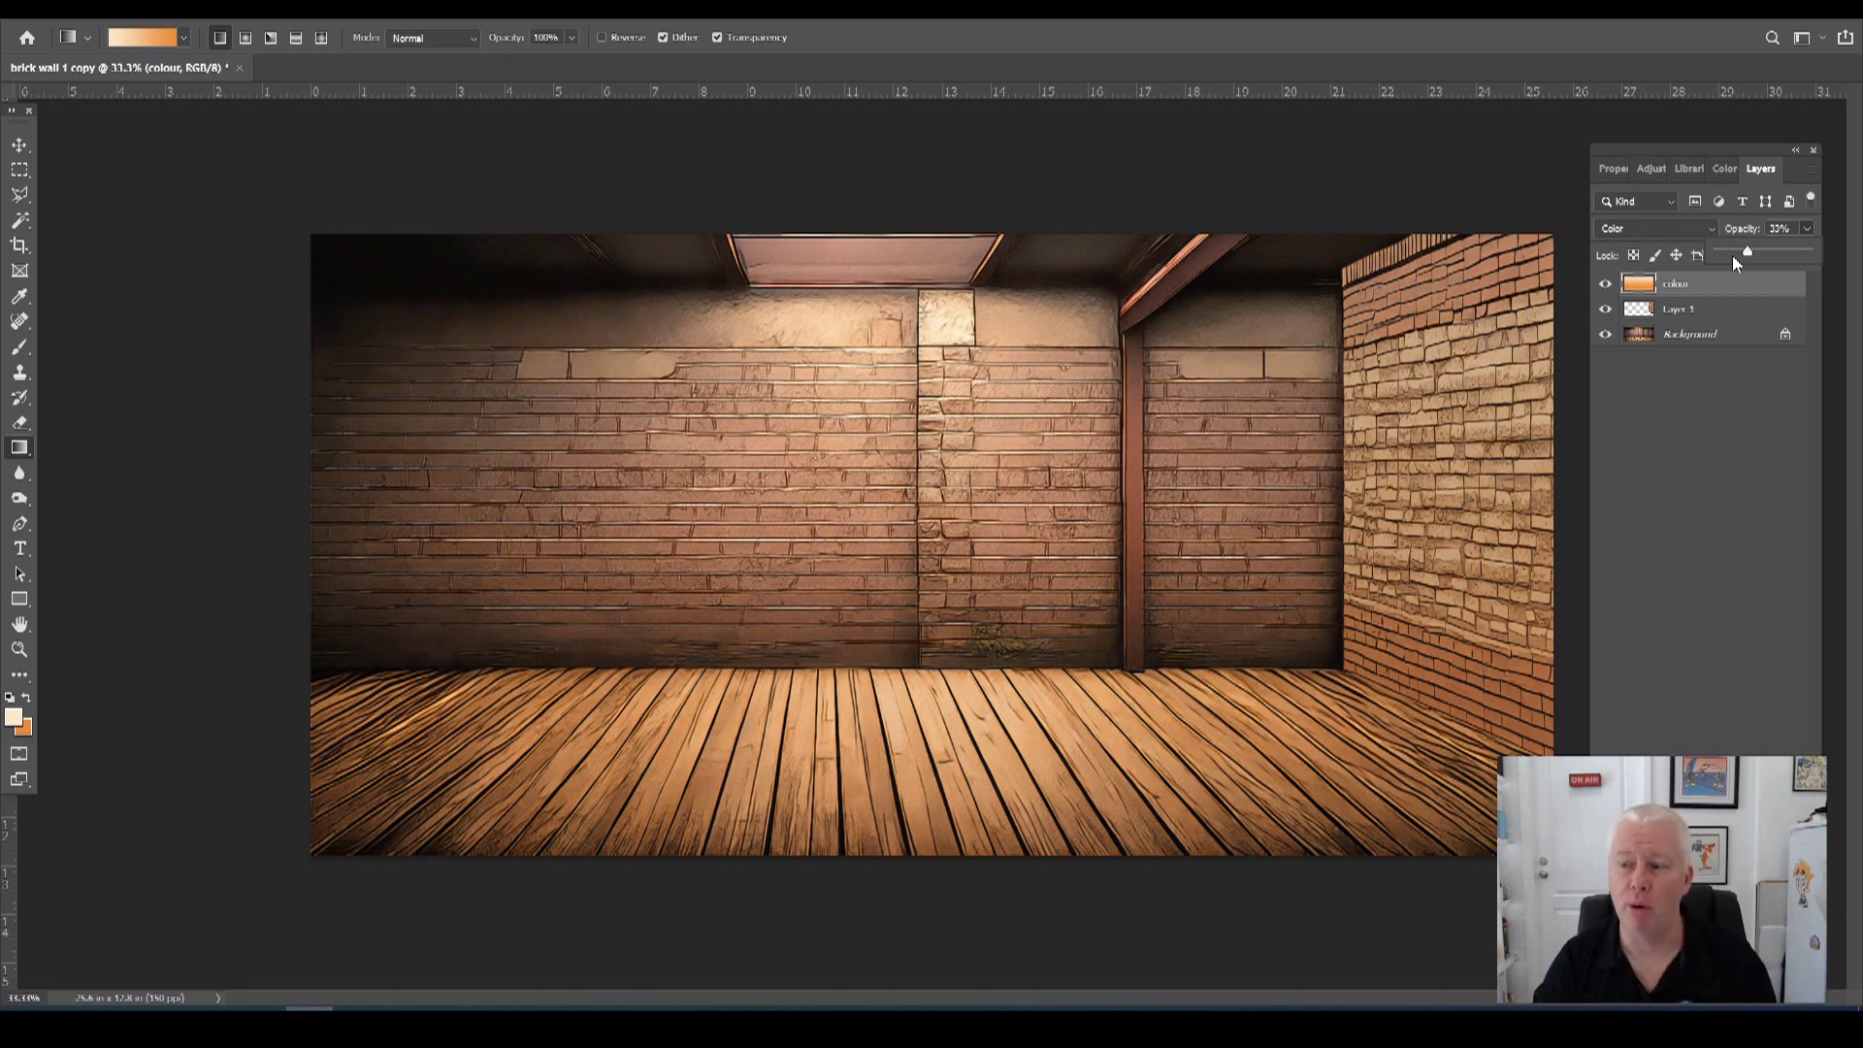
pyautogui.click(1606, 286)
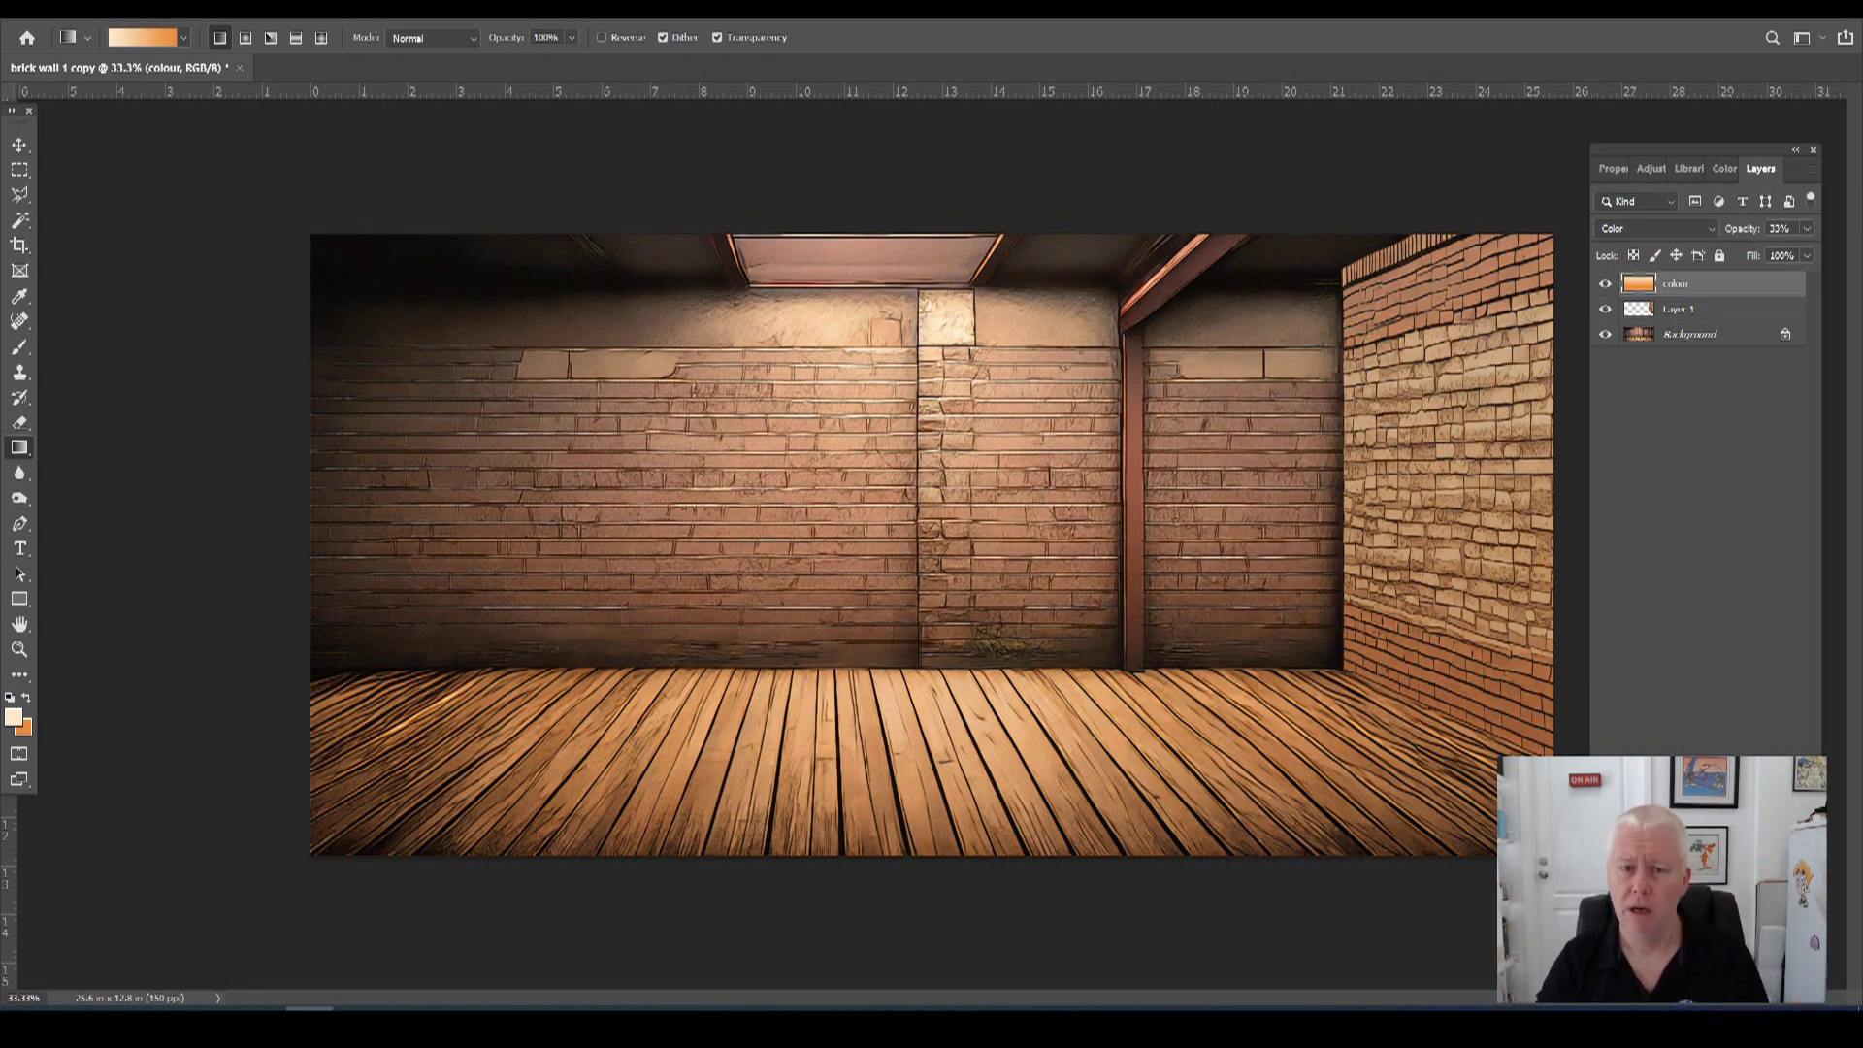
# Open ssc-bp stairs.png from the basement props PNGs folder.
pyautogui.click(43, 17)
pyautogui.click(58, 45)
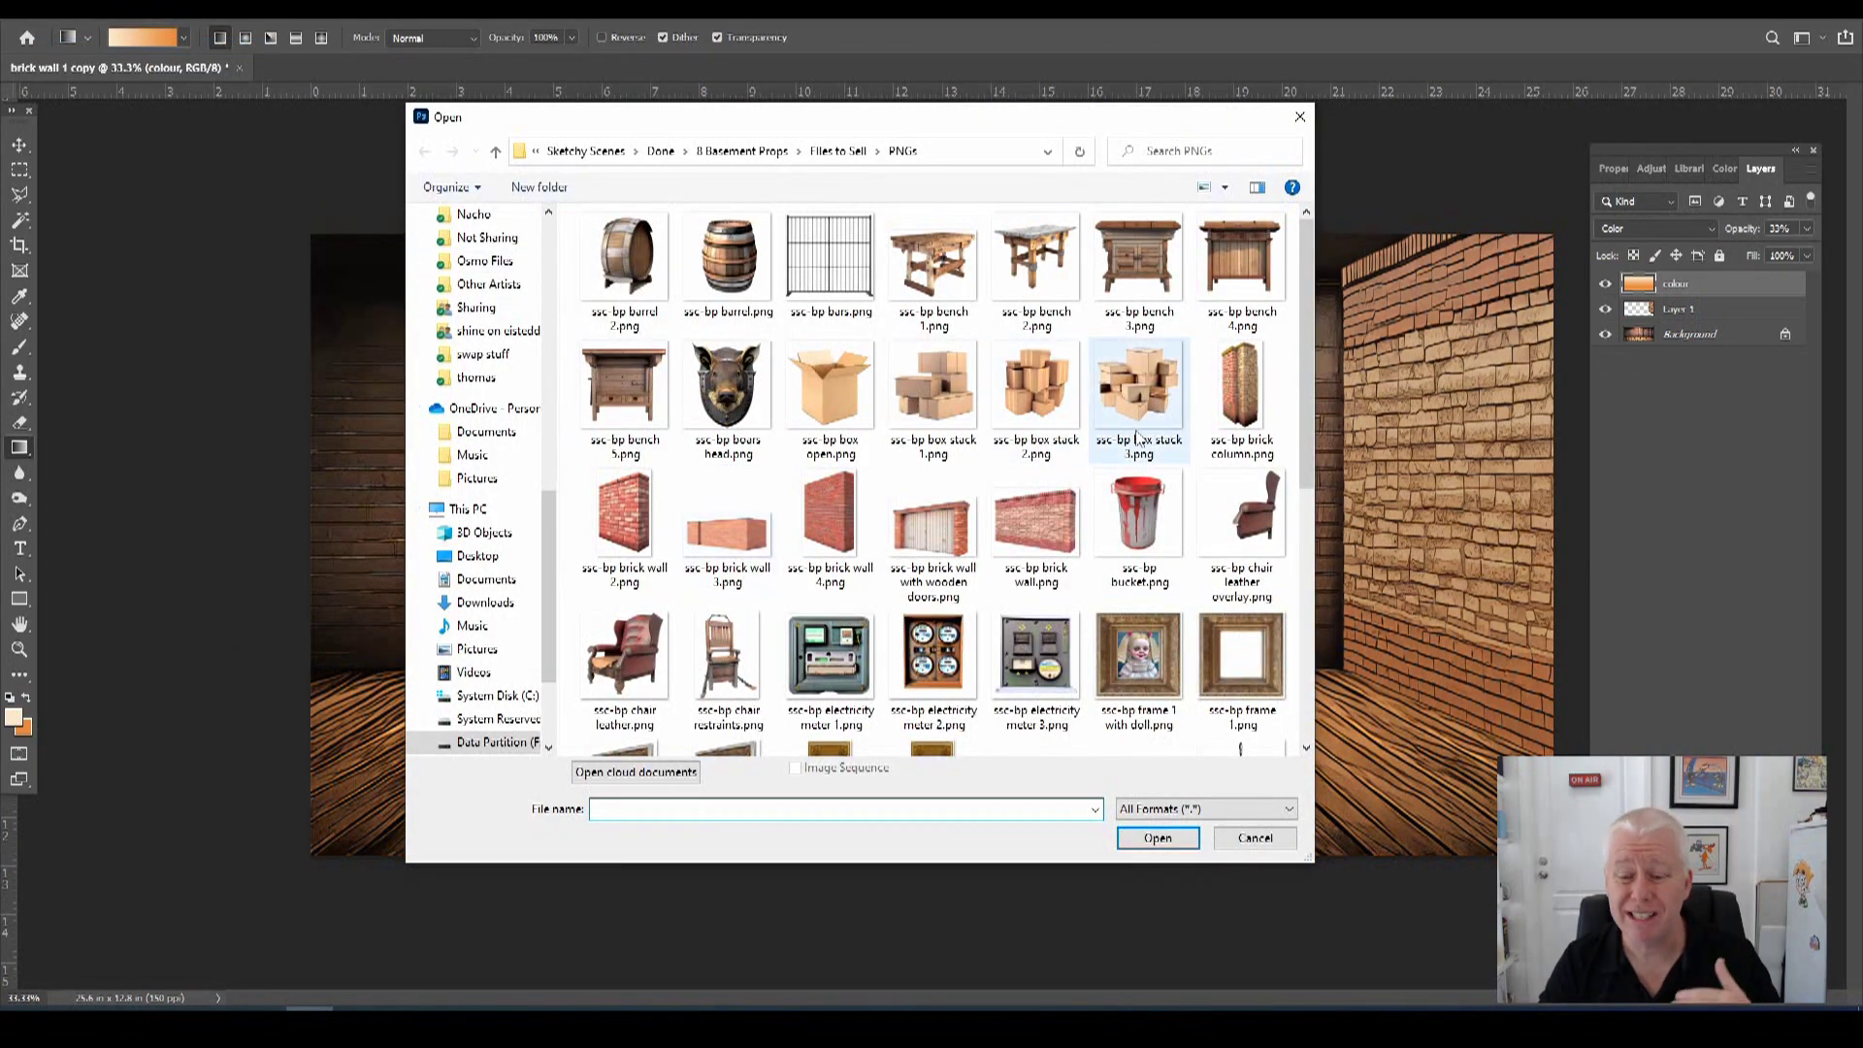
pyautogui.moveTo(1307, 357); pyautogui.dragTo(1318, 603)
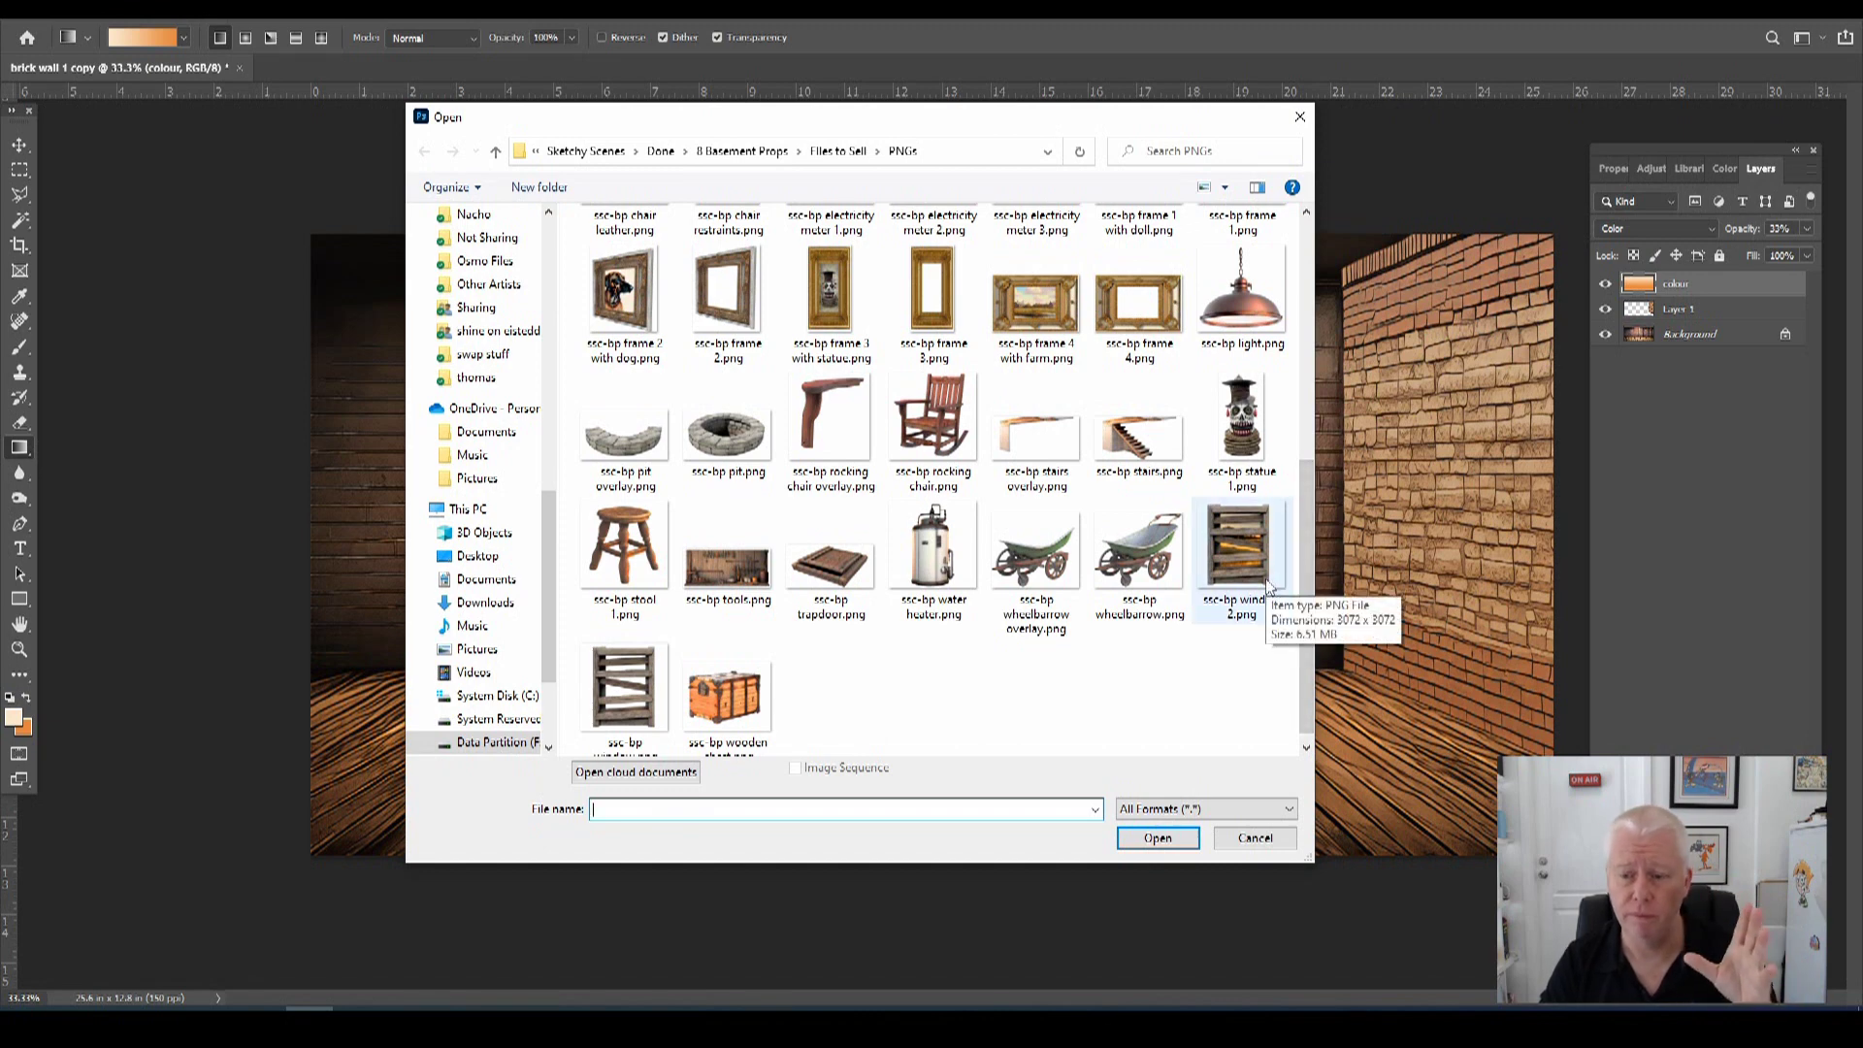
pyautogui.doubleClick(1143, 437)
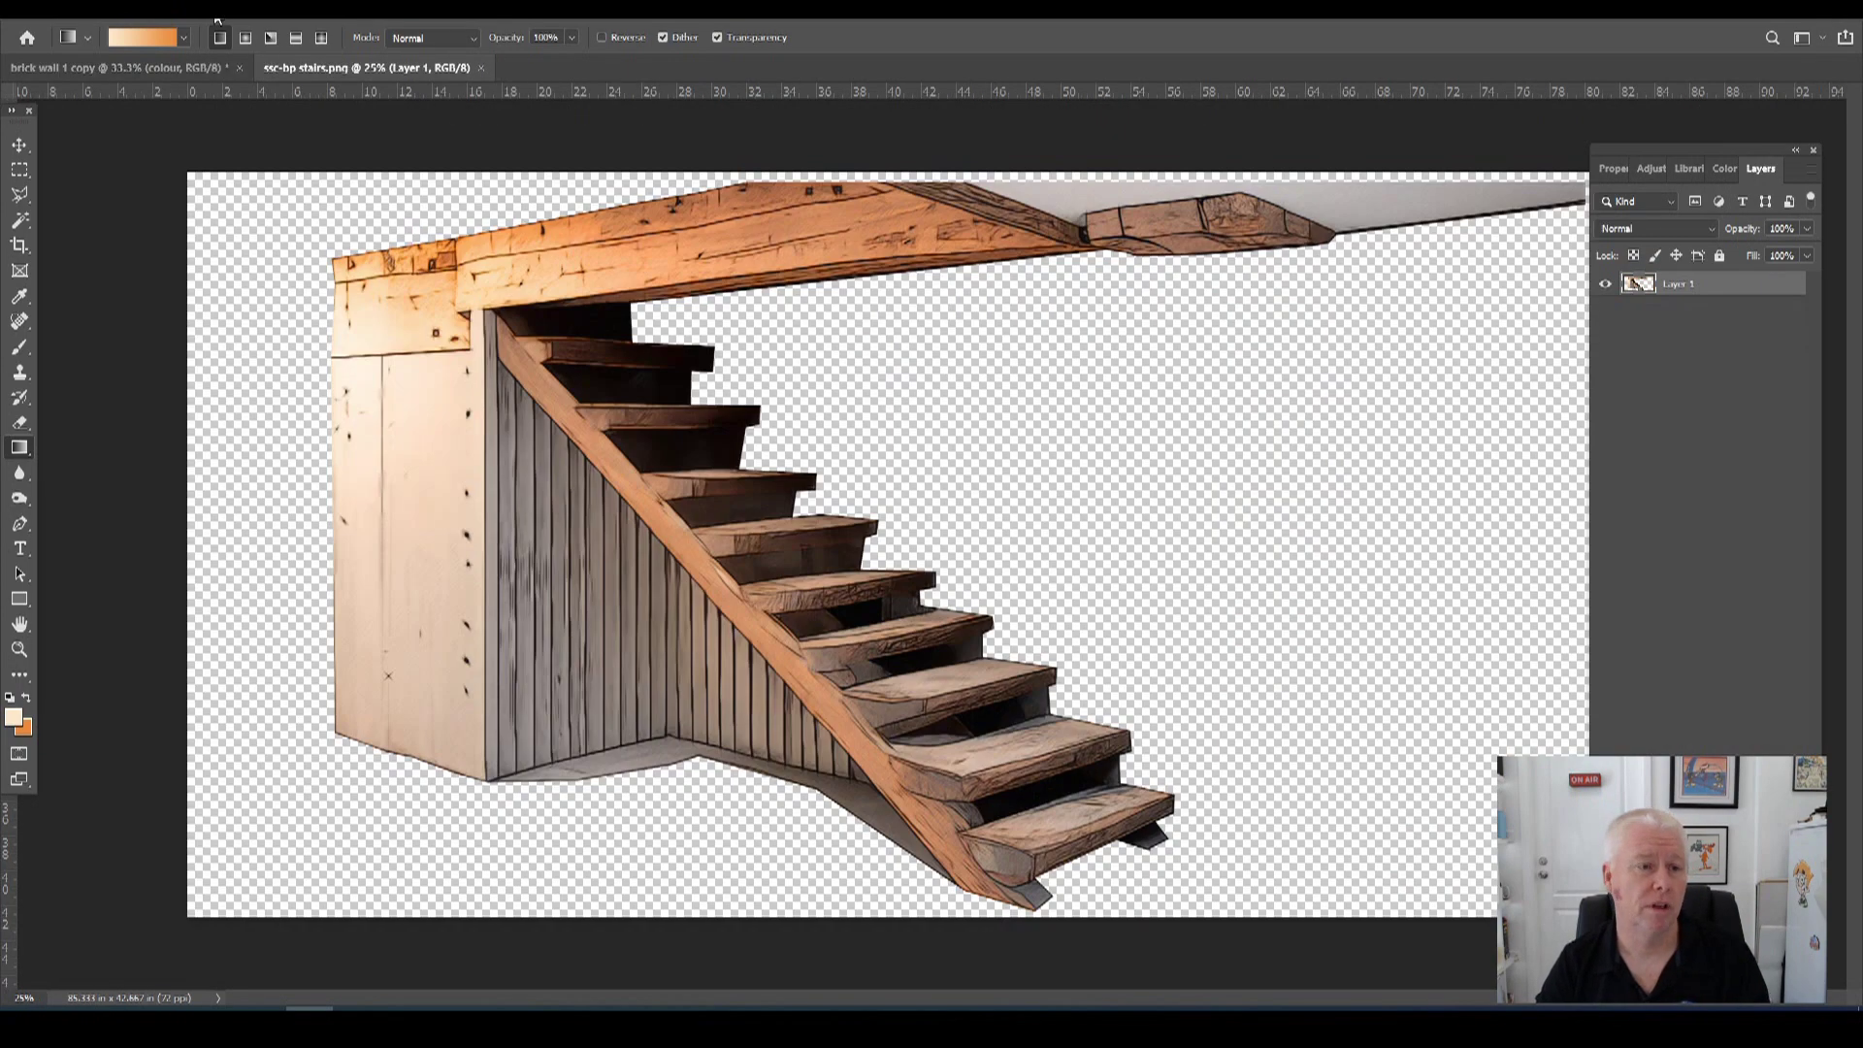
# Copy the entire stairs image and close its file to return to the room scene.
pyautogui.click(218, 17)
pyautogui.press('Escape')
pyautogui.click(218, 11)
pyautogui.click(228, 23)
pyautogui.click(73, 12)
pyautogui.click(97, 143)
pyautogui.hotkey('ctrl', 'w')
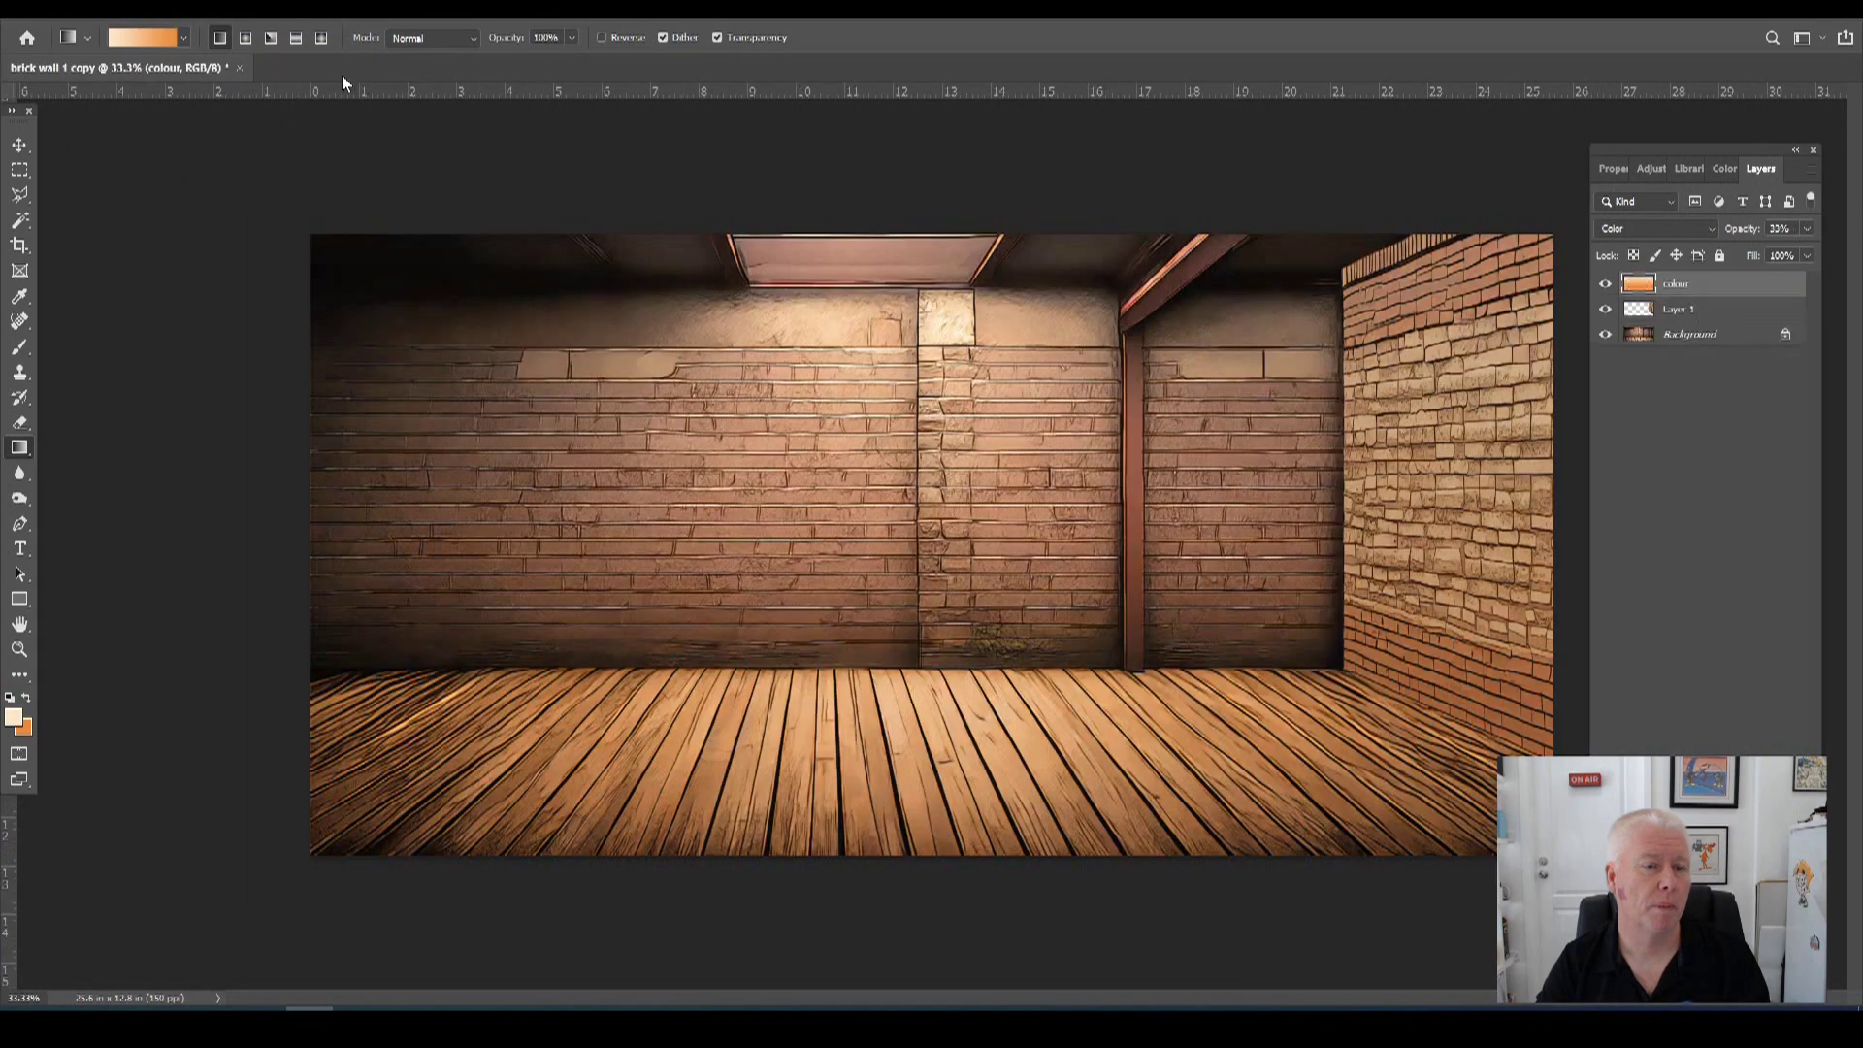
# Paste the copied staircase into the room scene as a new layer.
pyautogui.click(78, 11)
pyautogui.click(97, 175)
pyautogui.press('v')
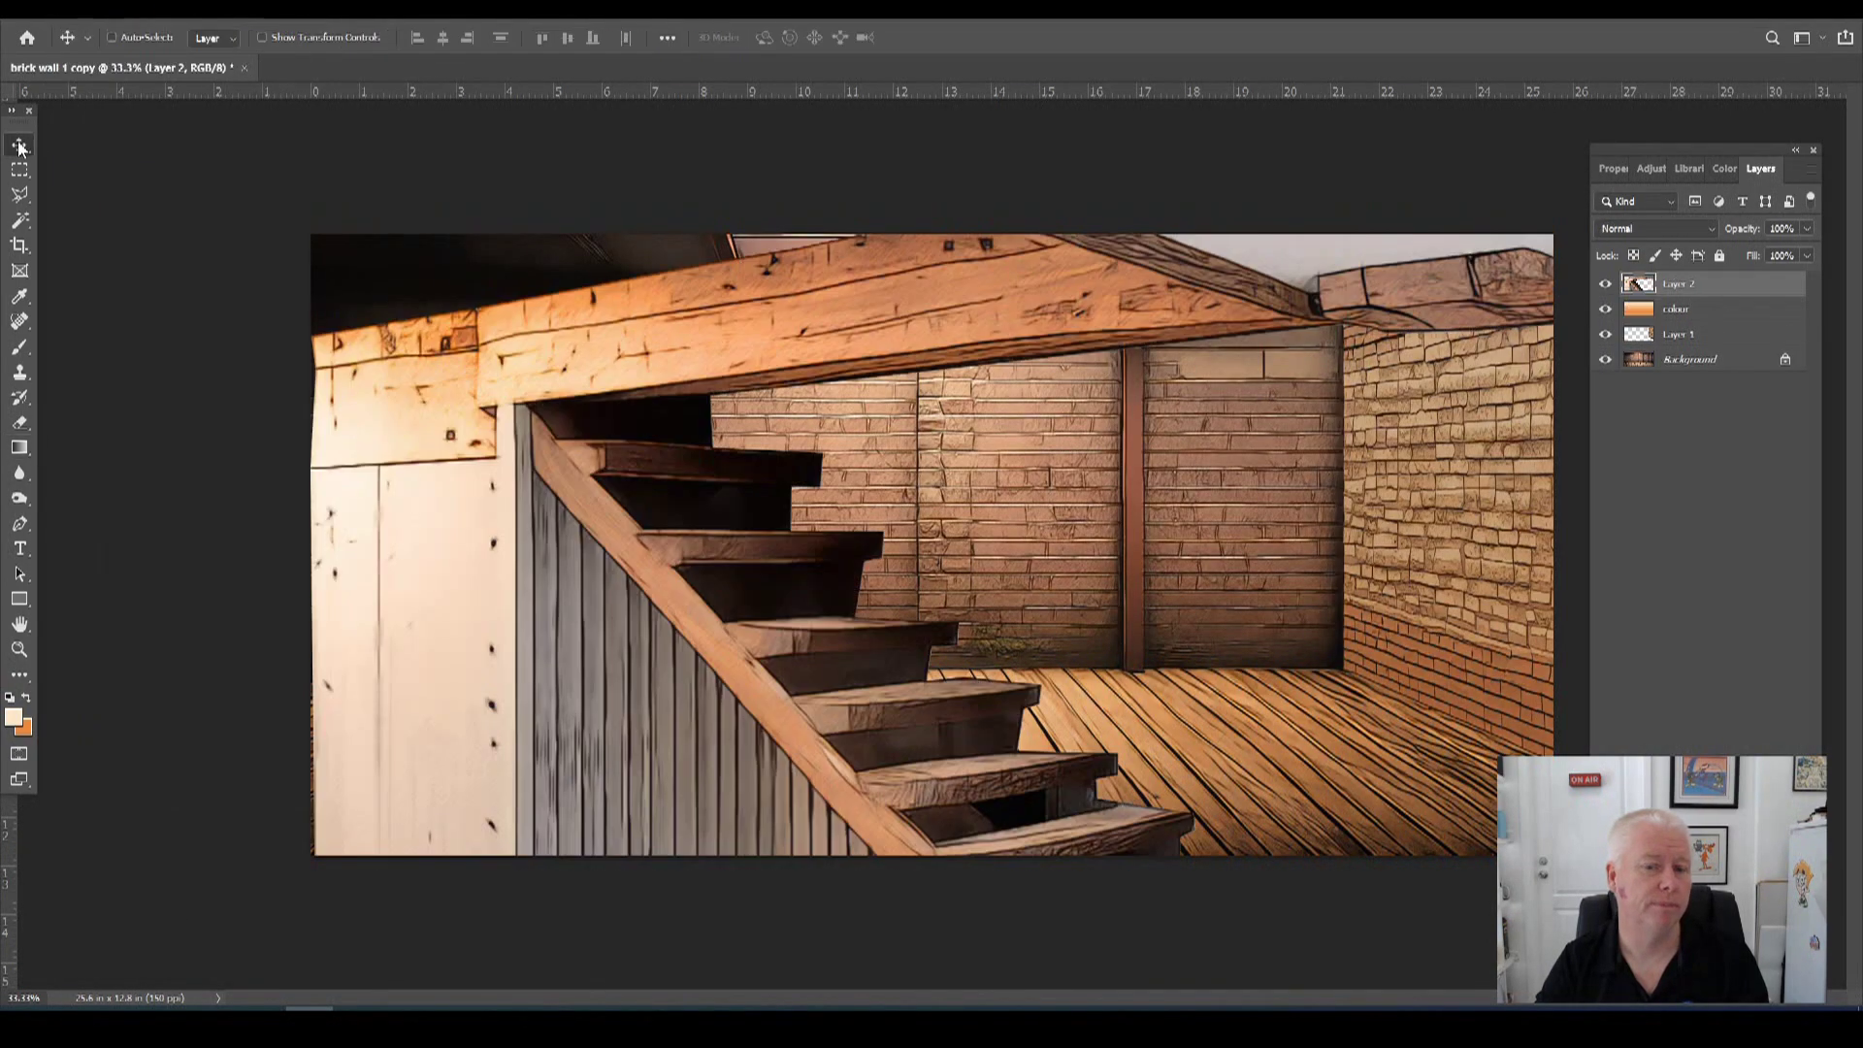
# Scale the staircase to about 62% and place it against the room's left edge, running down onto the floor.
pyautogui.click(83, 14)
pyautogui.moveTo(199, 458)
pyautogui.click(349, 477)
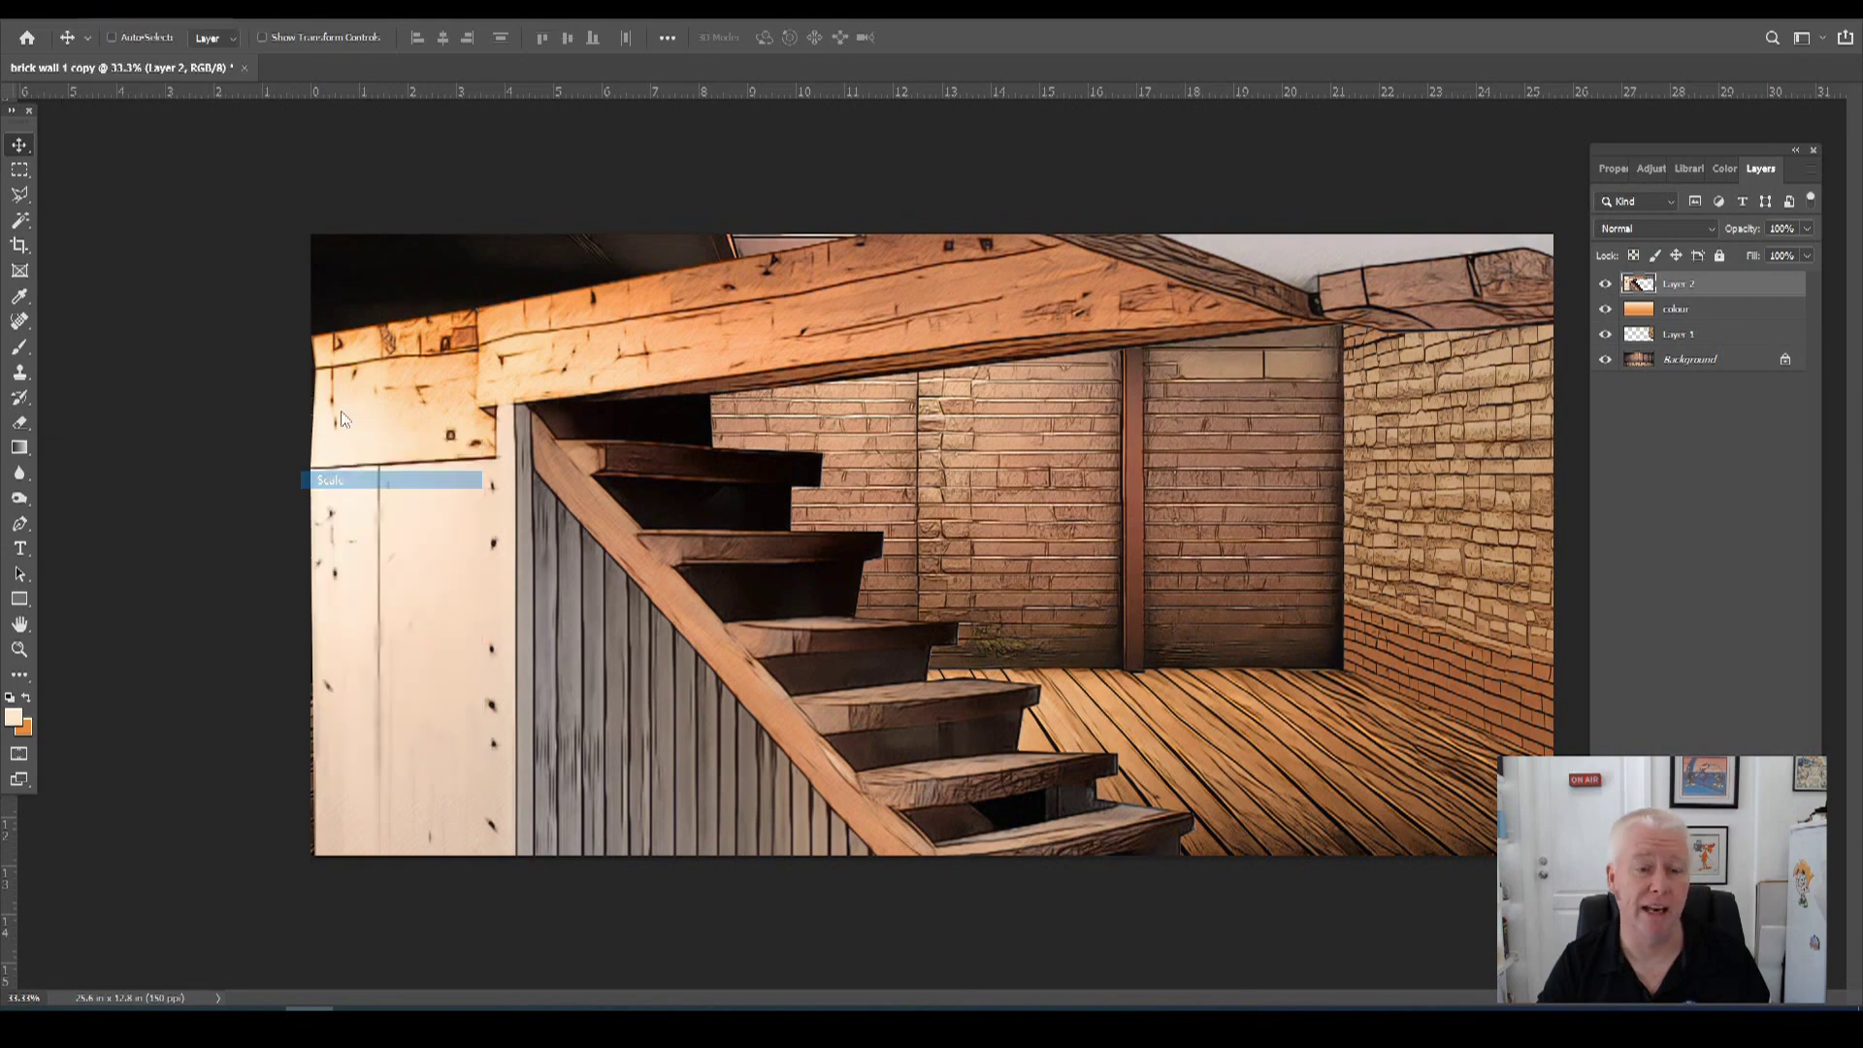
pyautogui.moveTo(305, 242); pyautogui.dragTo(1049, 674)
pyautogui.moveTo(1145, 737); pyautogui.dragTo(409, 425)
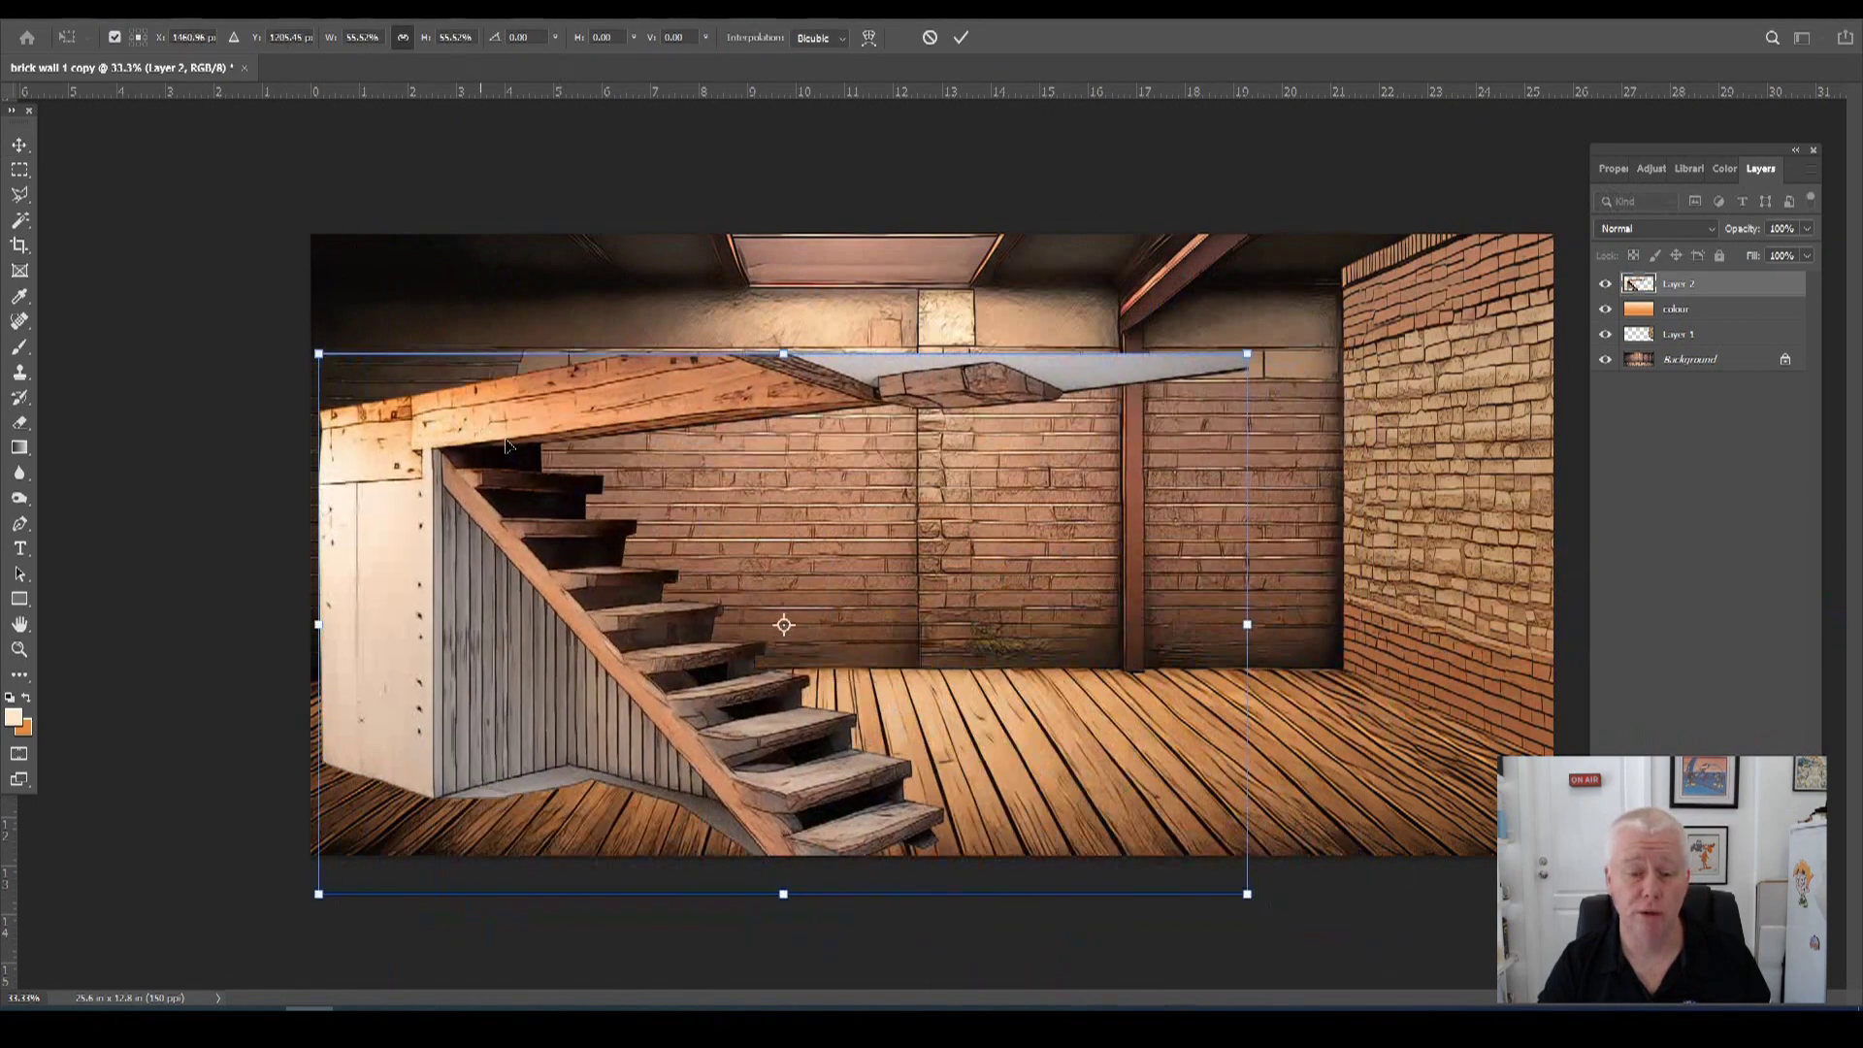
pyautogui.moveTo(1248, 353); pyautogui.dragTo(1353, 292)
pyautogui.moveTo(1132, 573); pyautogui.dragTo(905, 496)
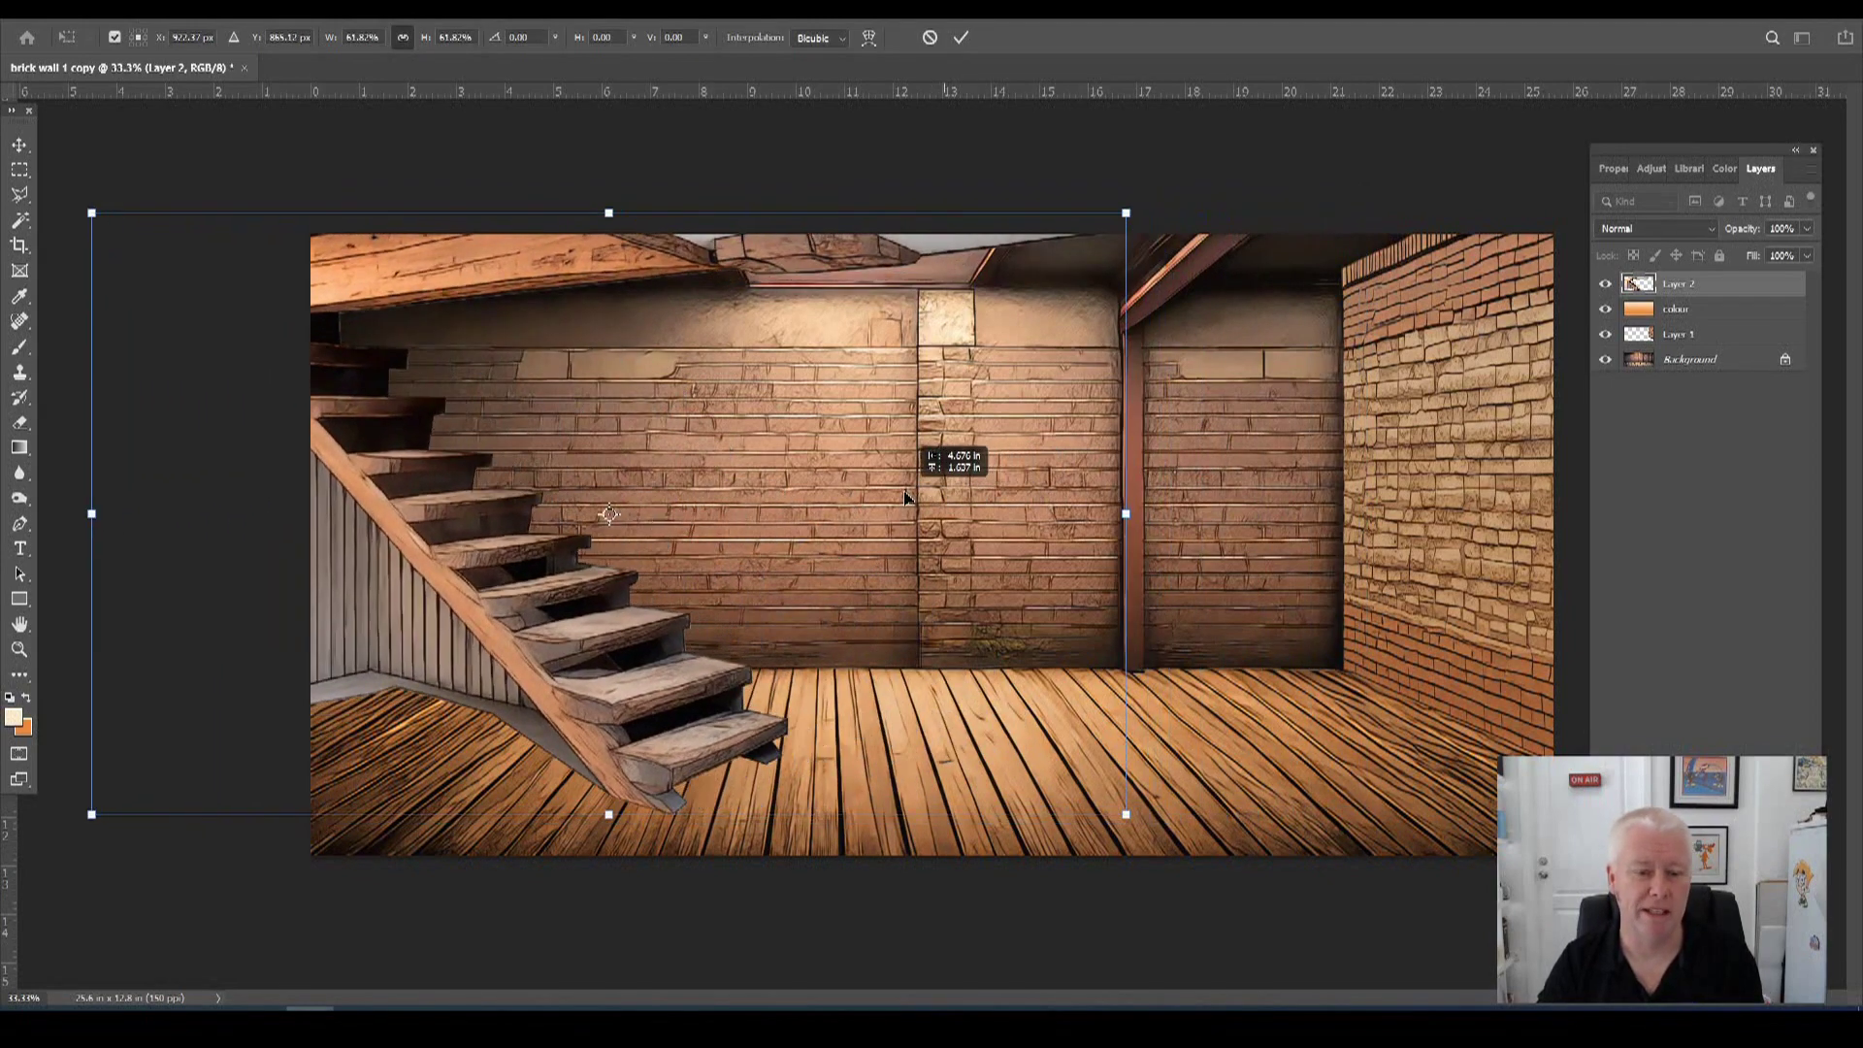
pyautogui.press('Return')
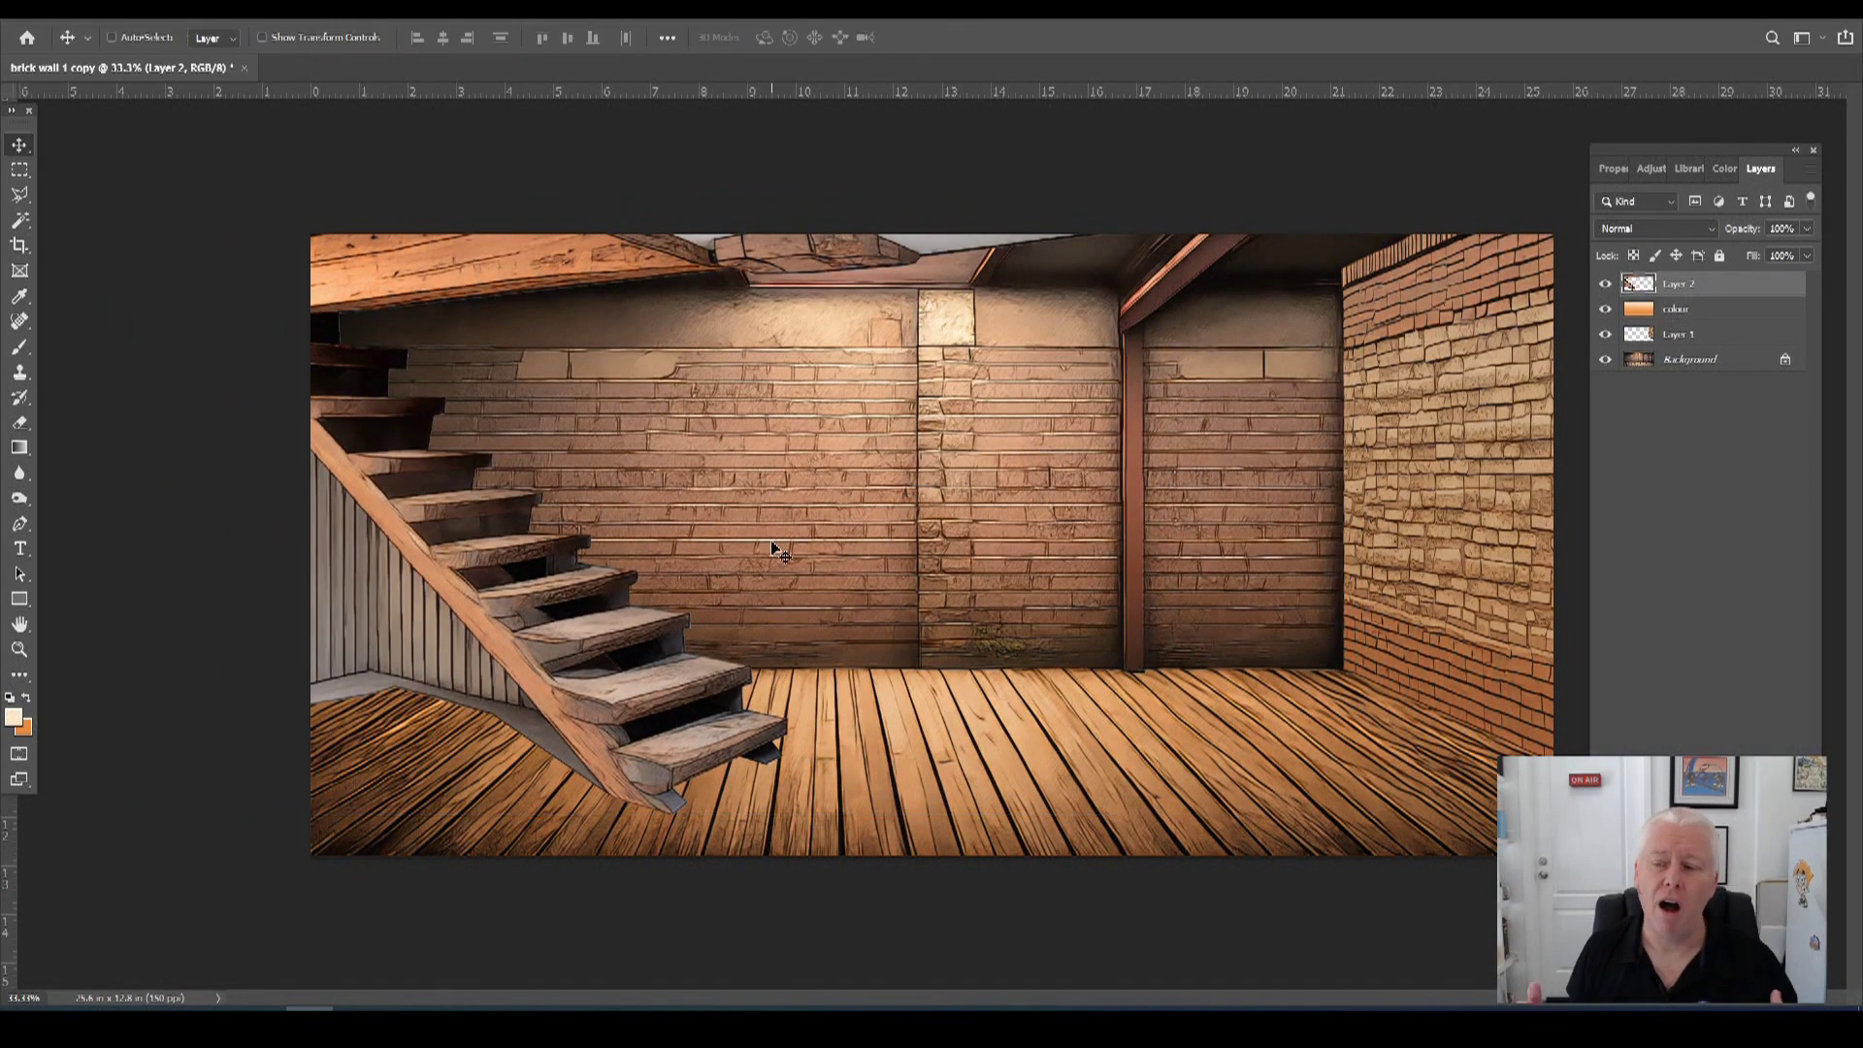
# Rename the staircase layer "stairs" and move it beneath the colour layer.
pyautogui.doubleClick(1685, 282)
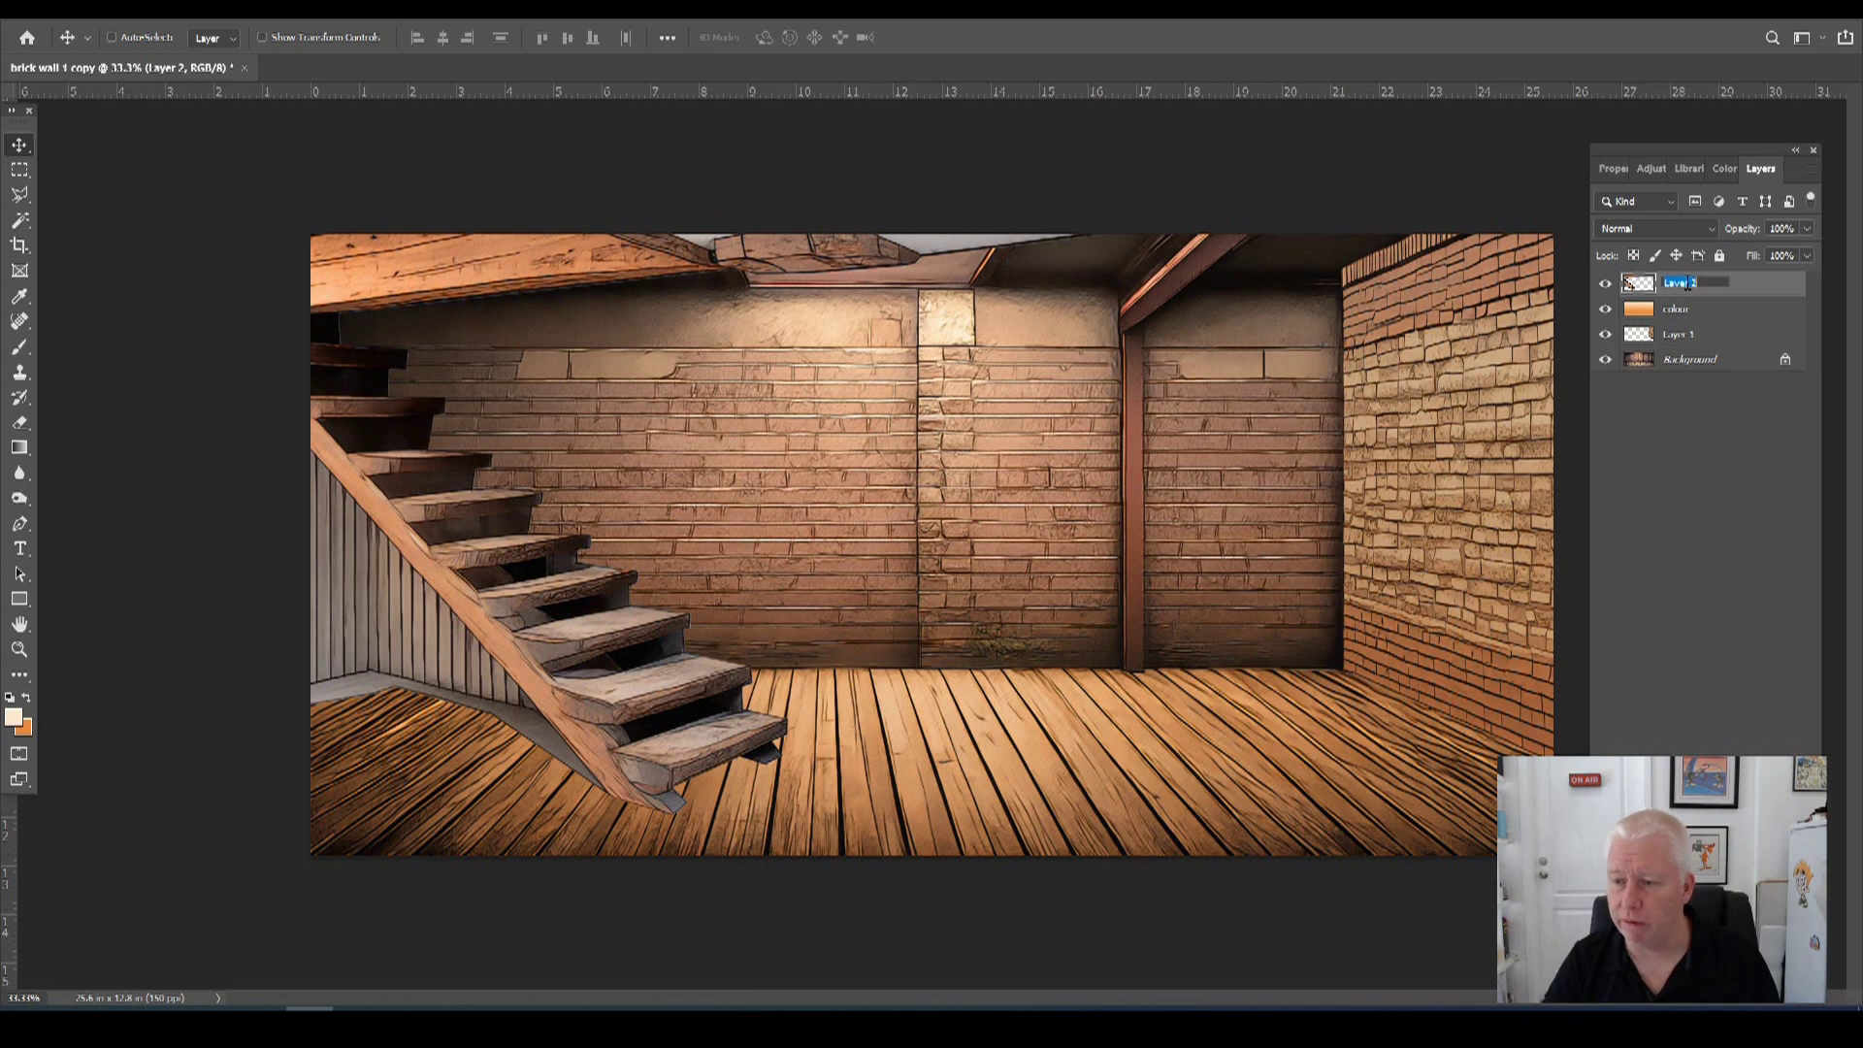
pyautogui.write('stairs')
pyautogui.press('Return')
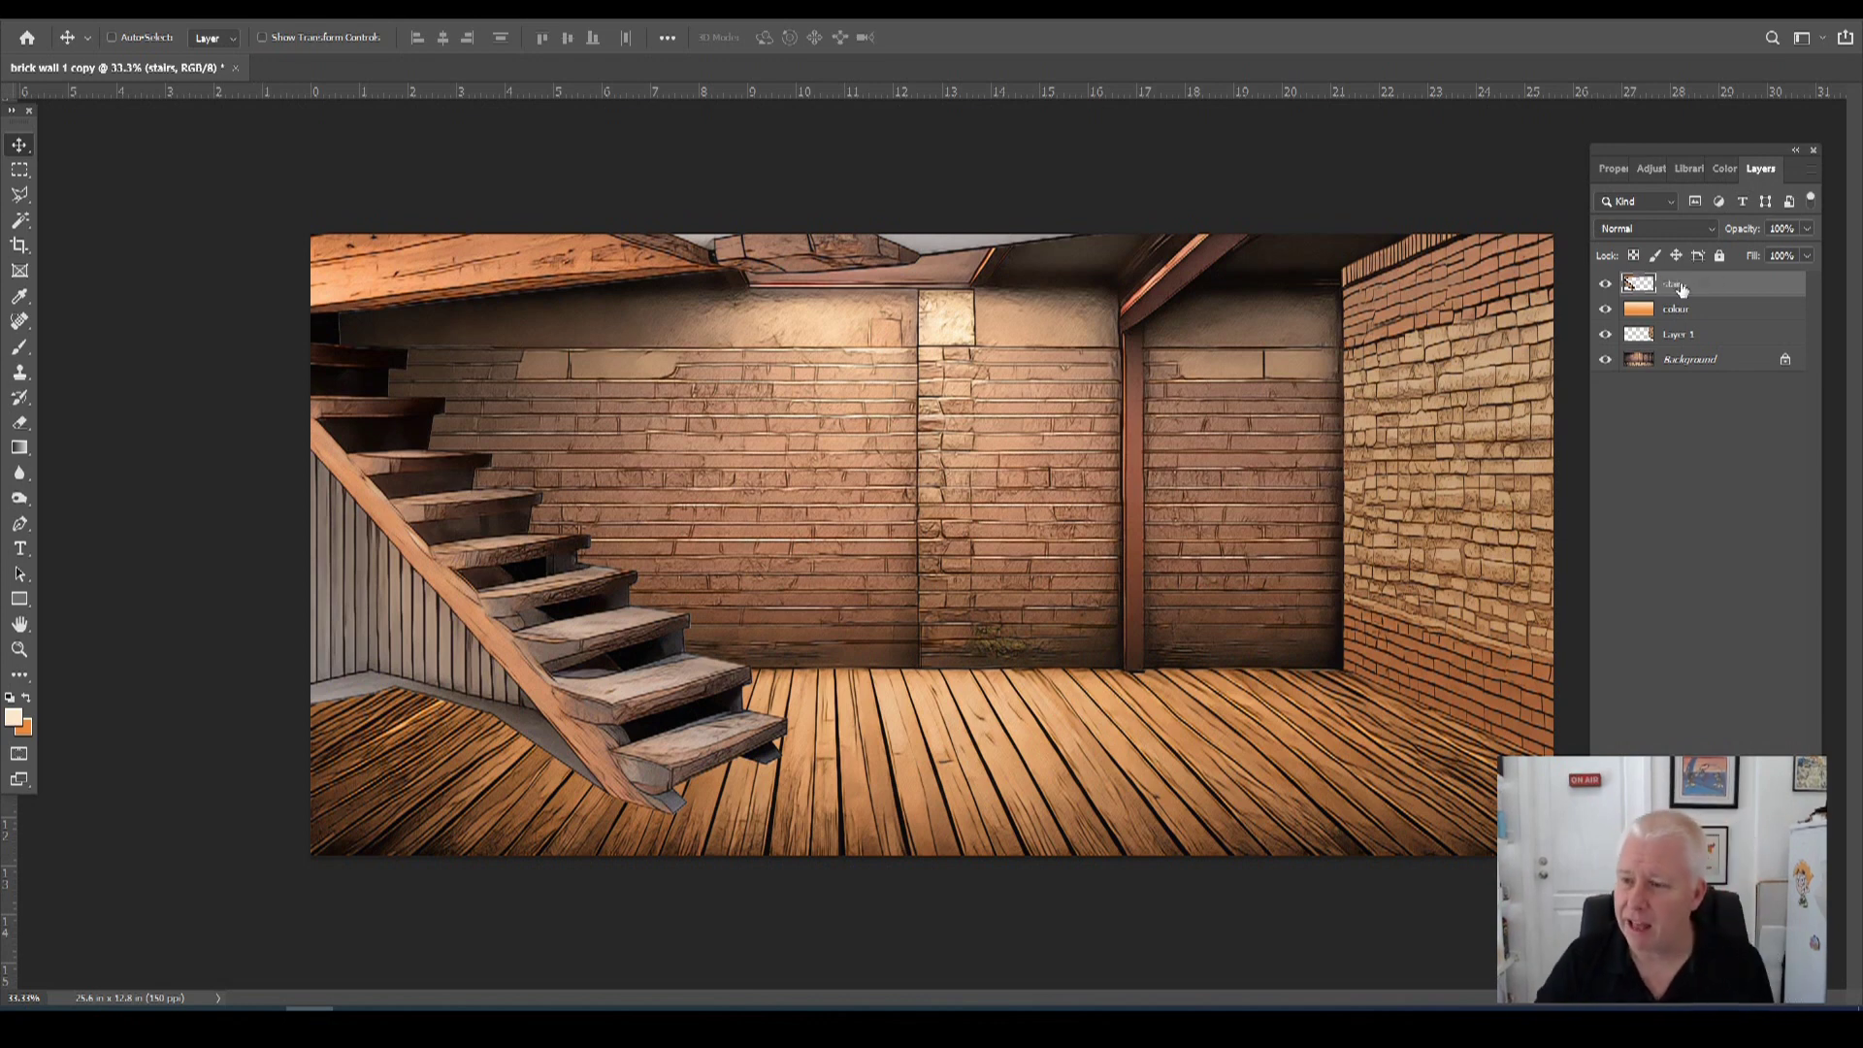
pyautogui.moveTo(1679, 284); pyautogui.dragTo(1689, 329)
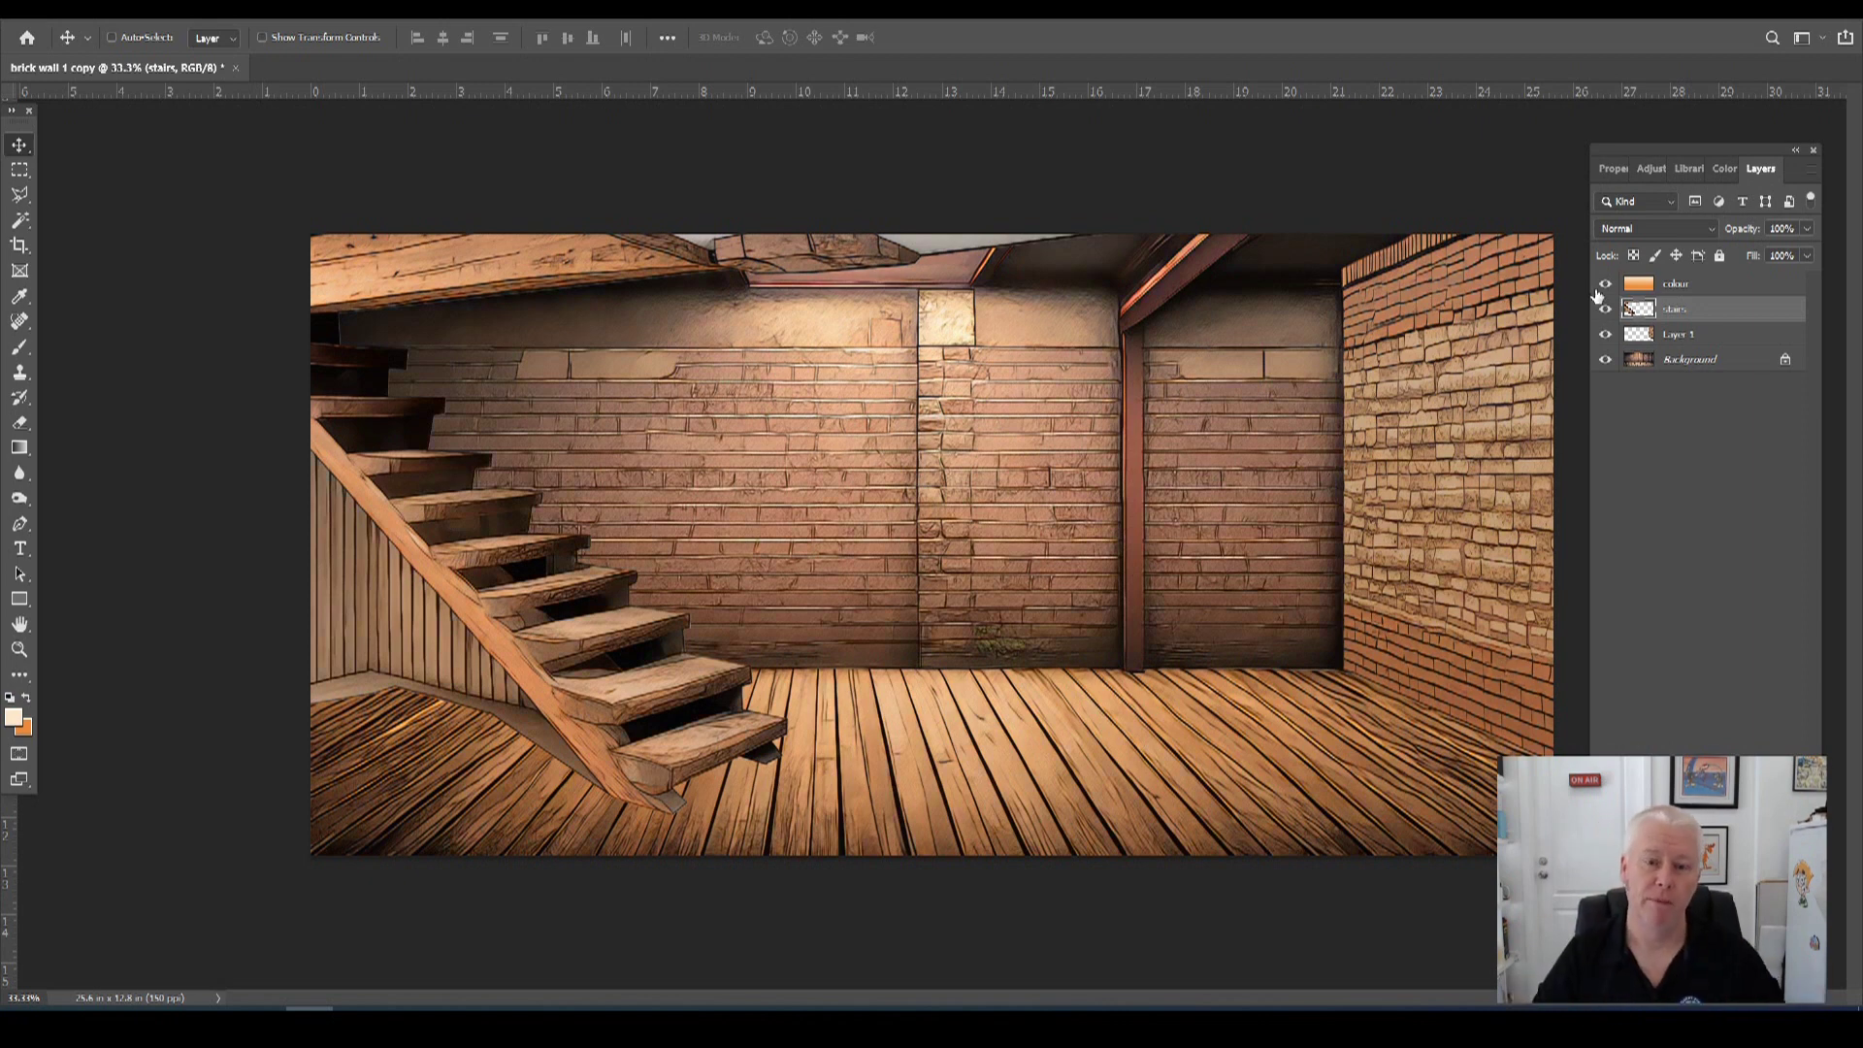
# Shift the colour layer's hue to +2 with a Hue/Saturation adjustment.
pyautogui.click(1681, 284)
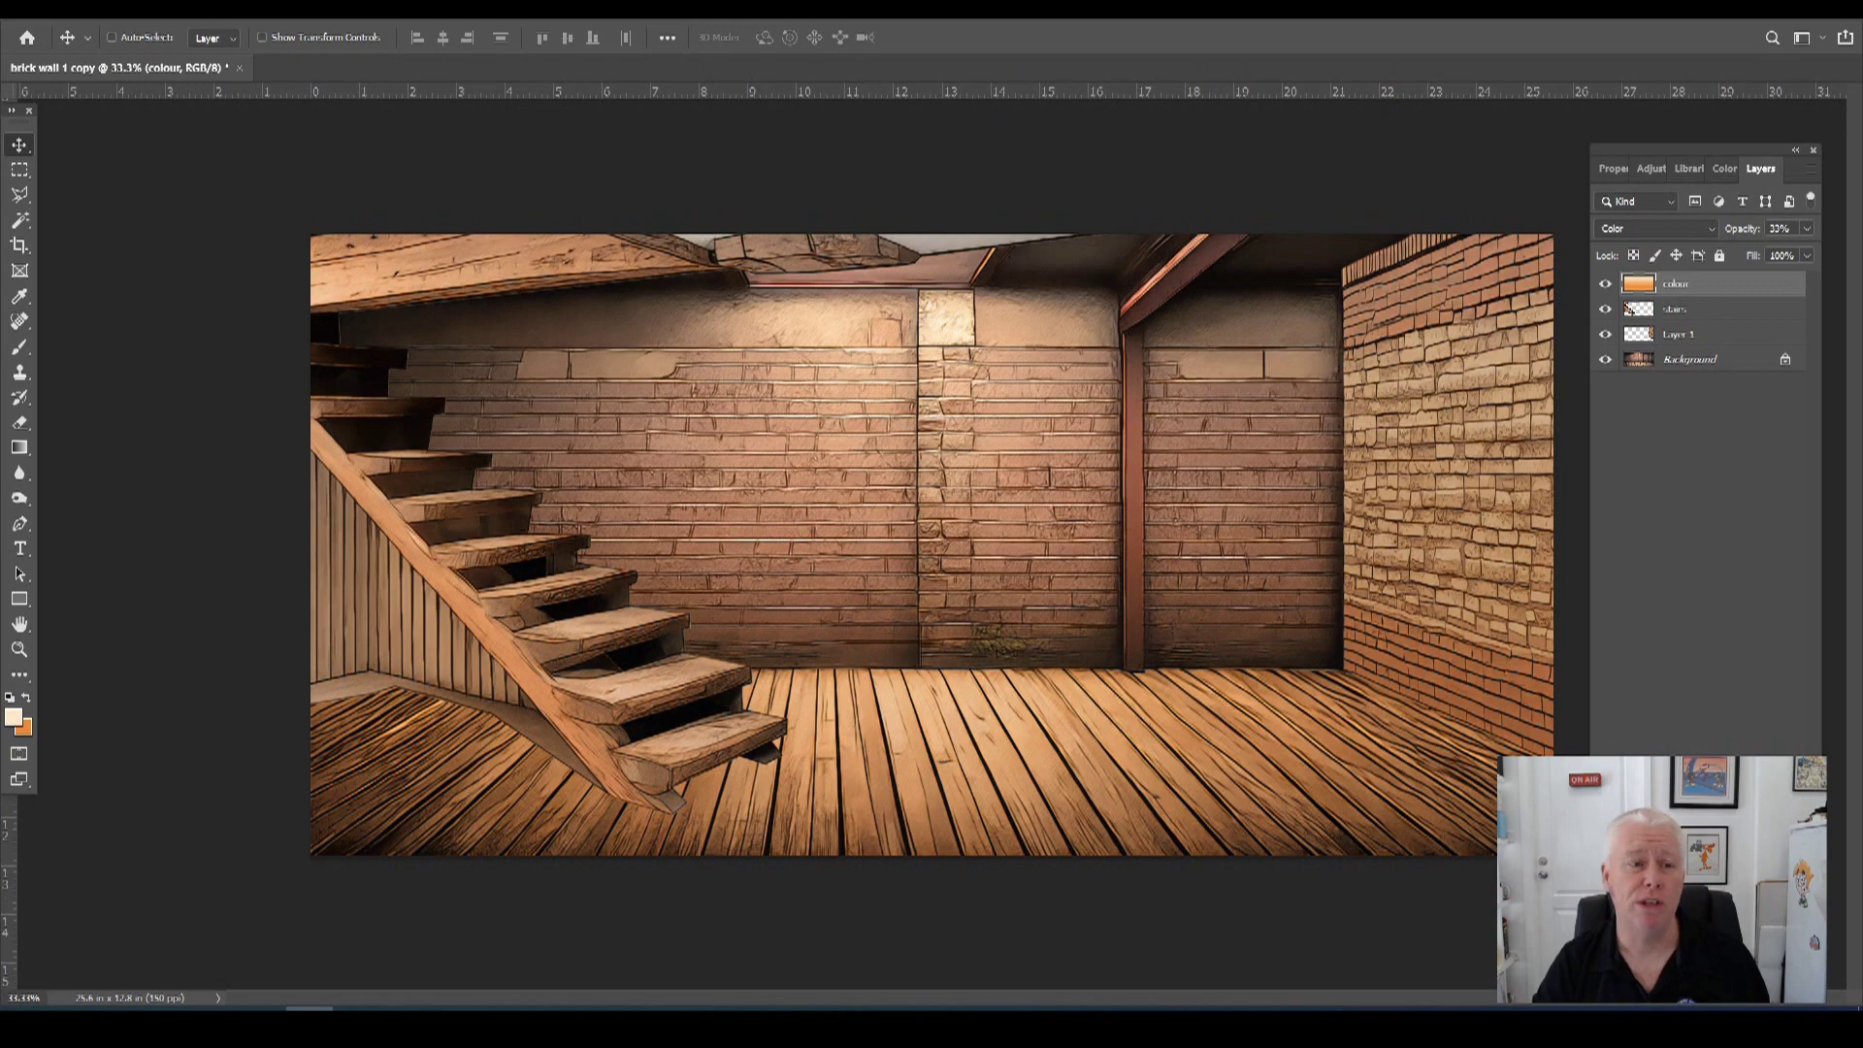
pyautogui.click(107, 16)
pyautogui.moveTo(136, 60)
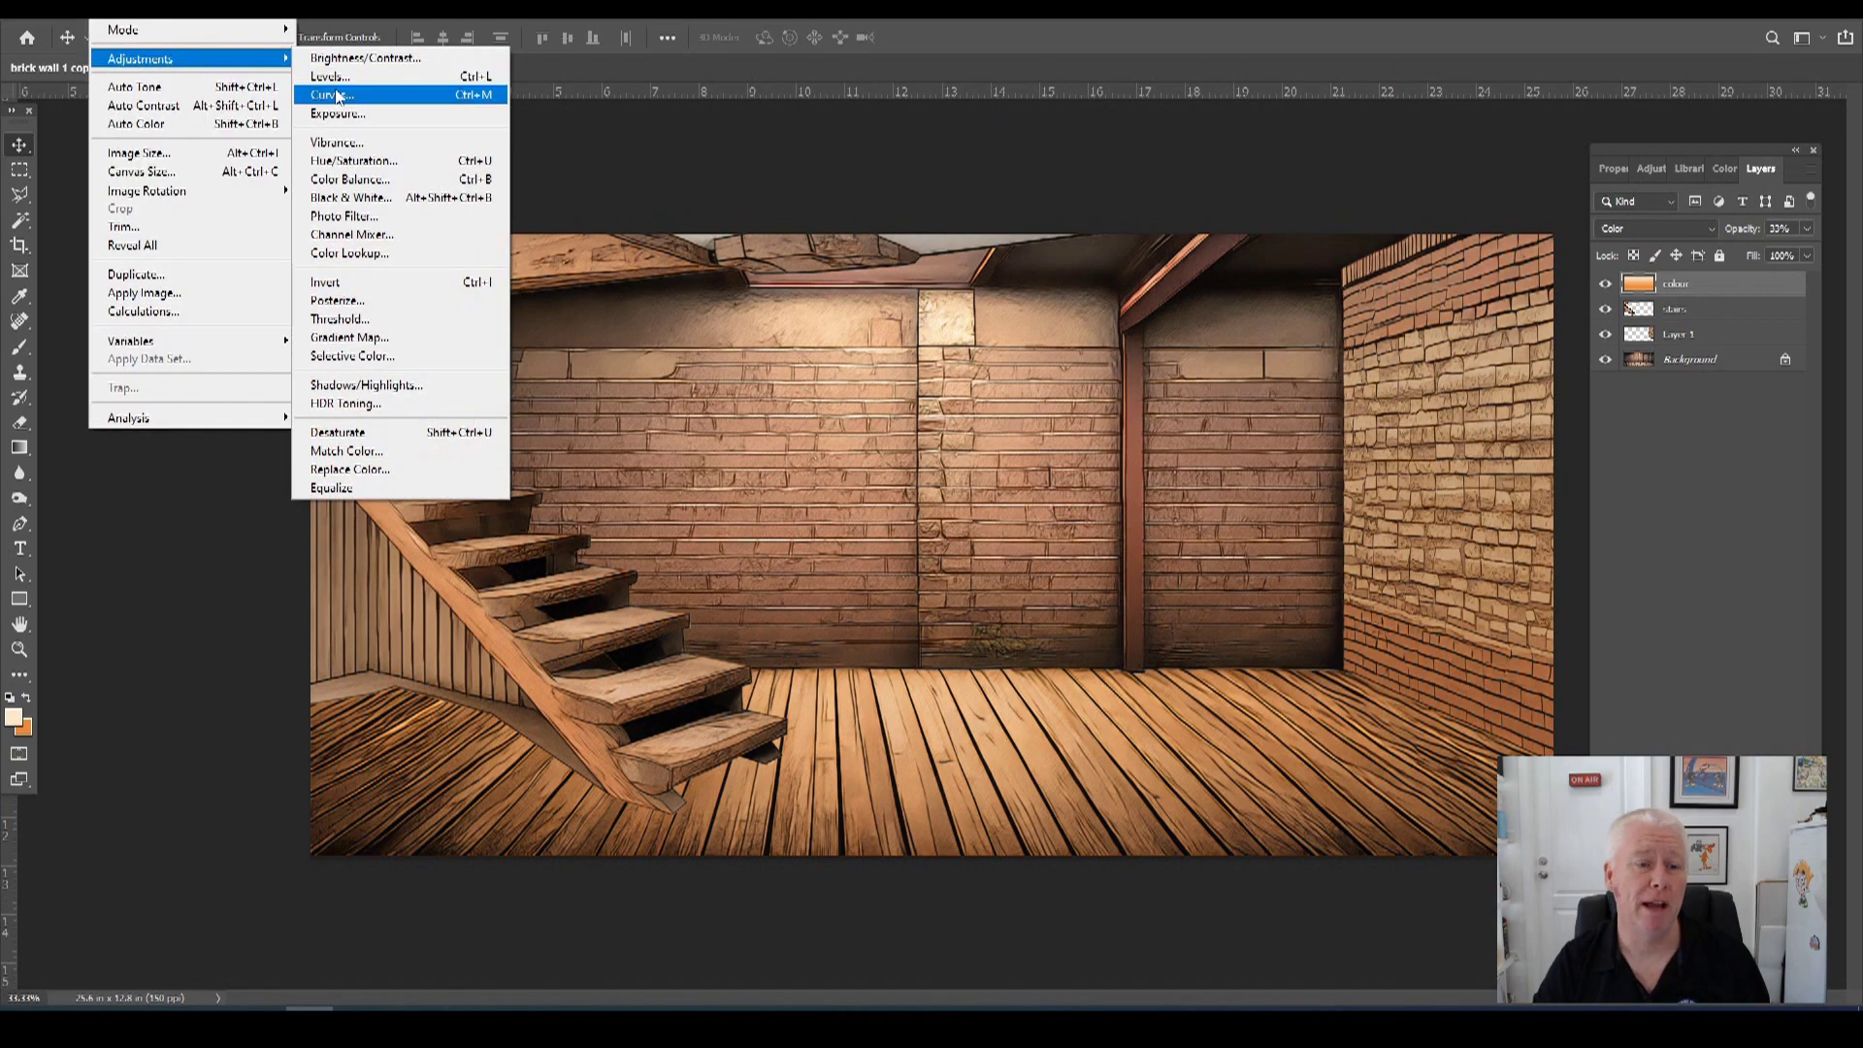
pyautogui.click(359, 160)
pyautogui.moveTo(759, 244)
pyautogui.mouseDown()
pyautogui.moveTo(670, 241)
pyautogui.moveTo(881, 259)
pyautogui.moveTo(759, 248)
pyautogui.mouseUp()
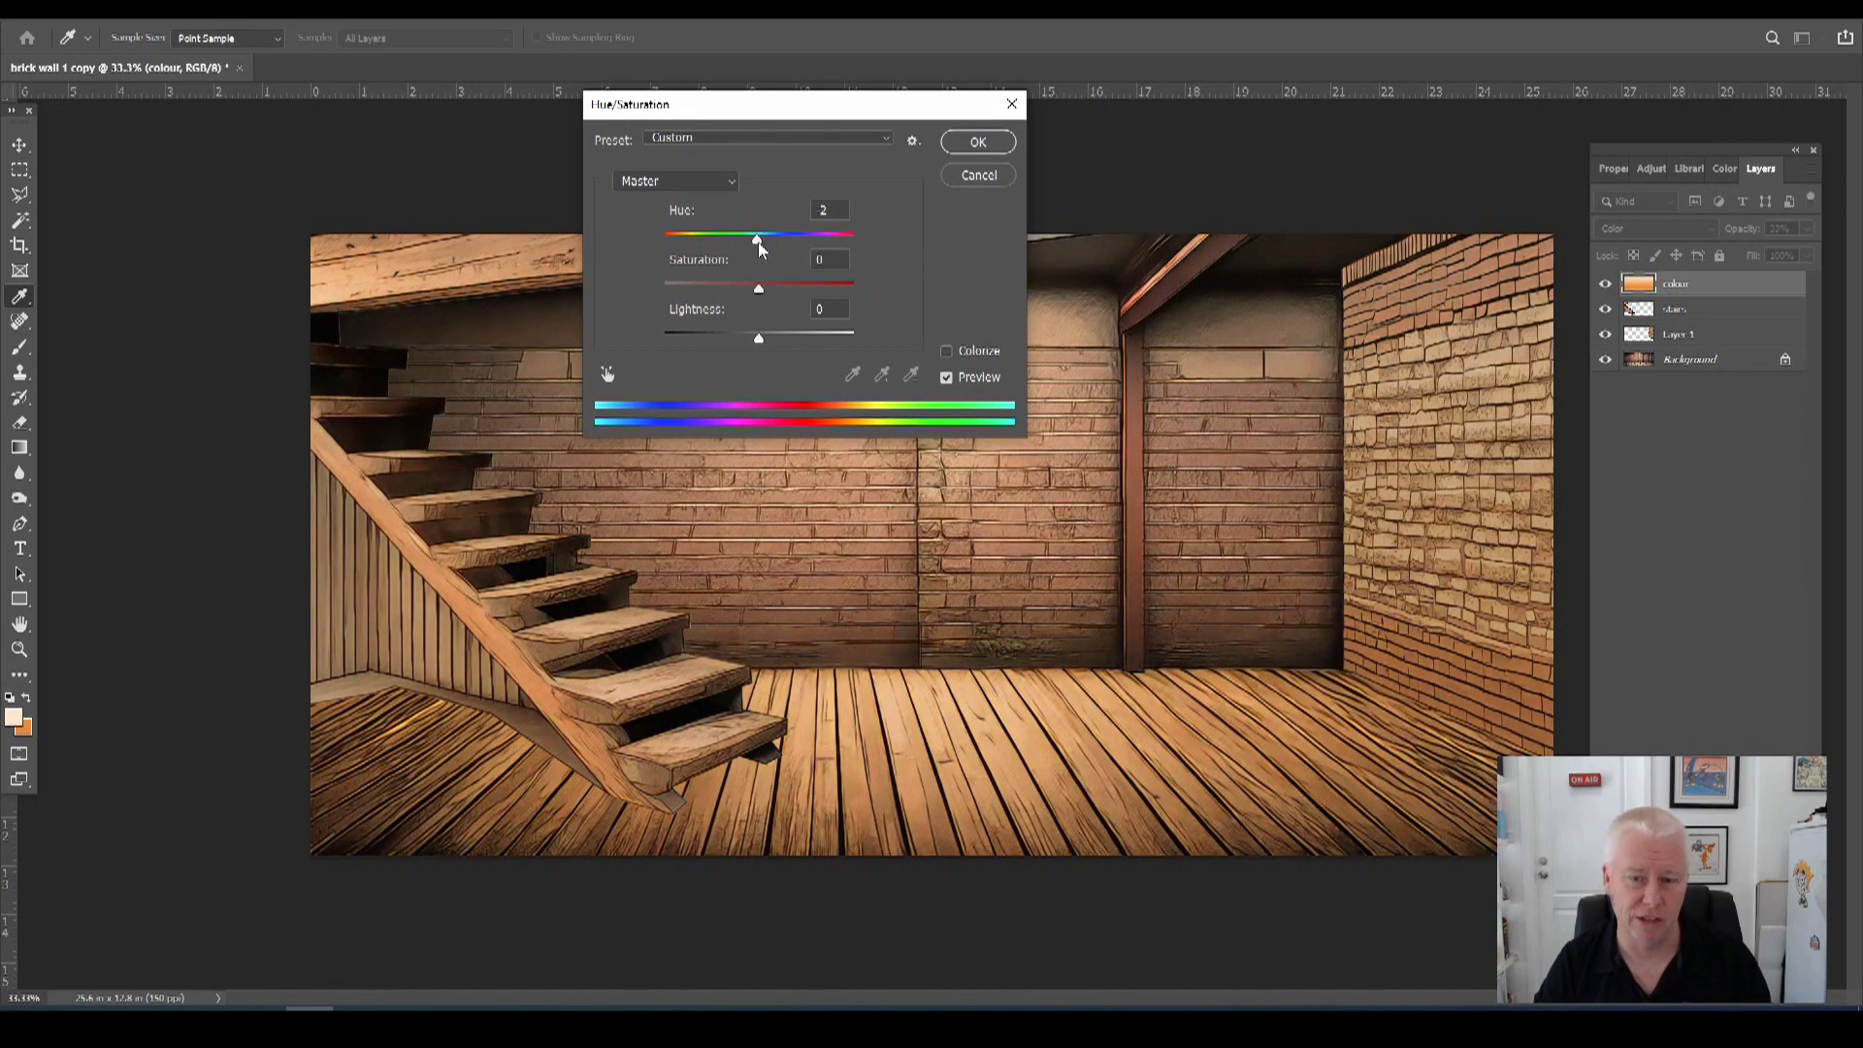
pyautogui.click(978, 142)
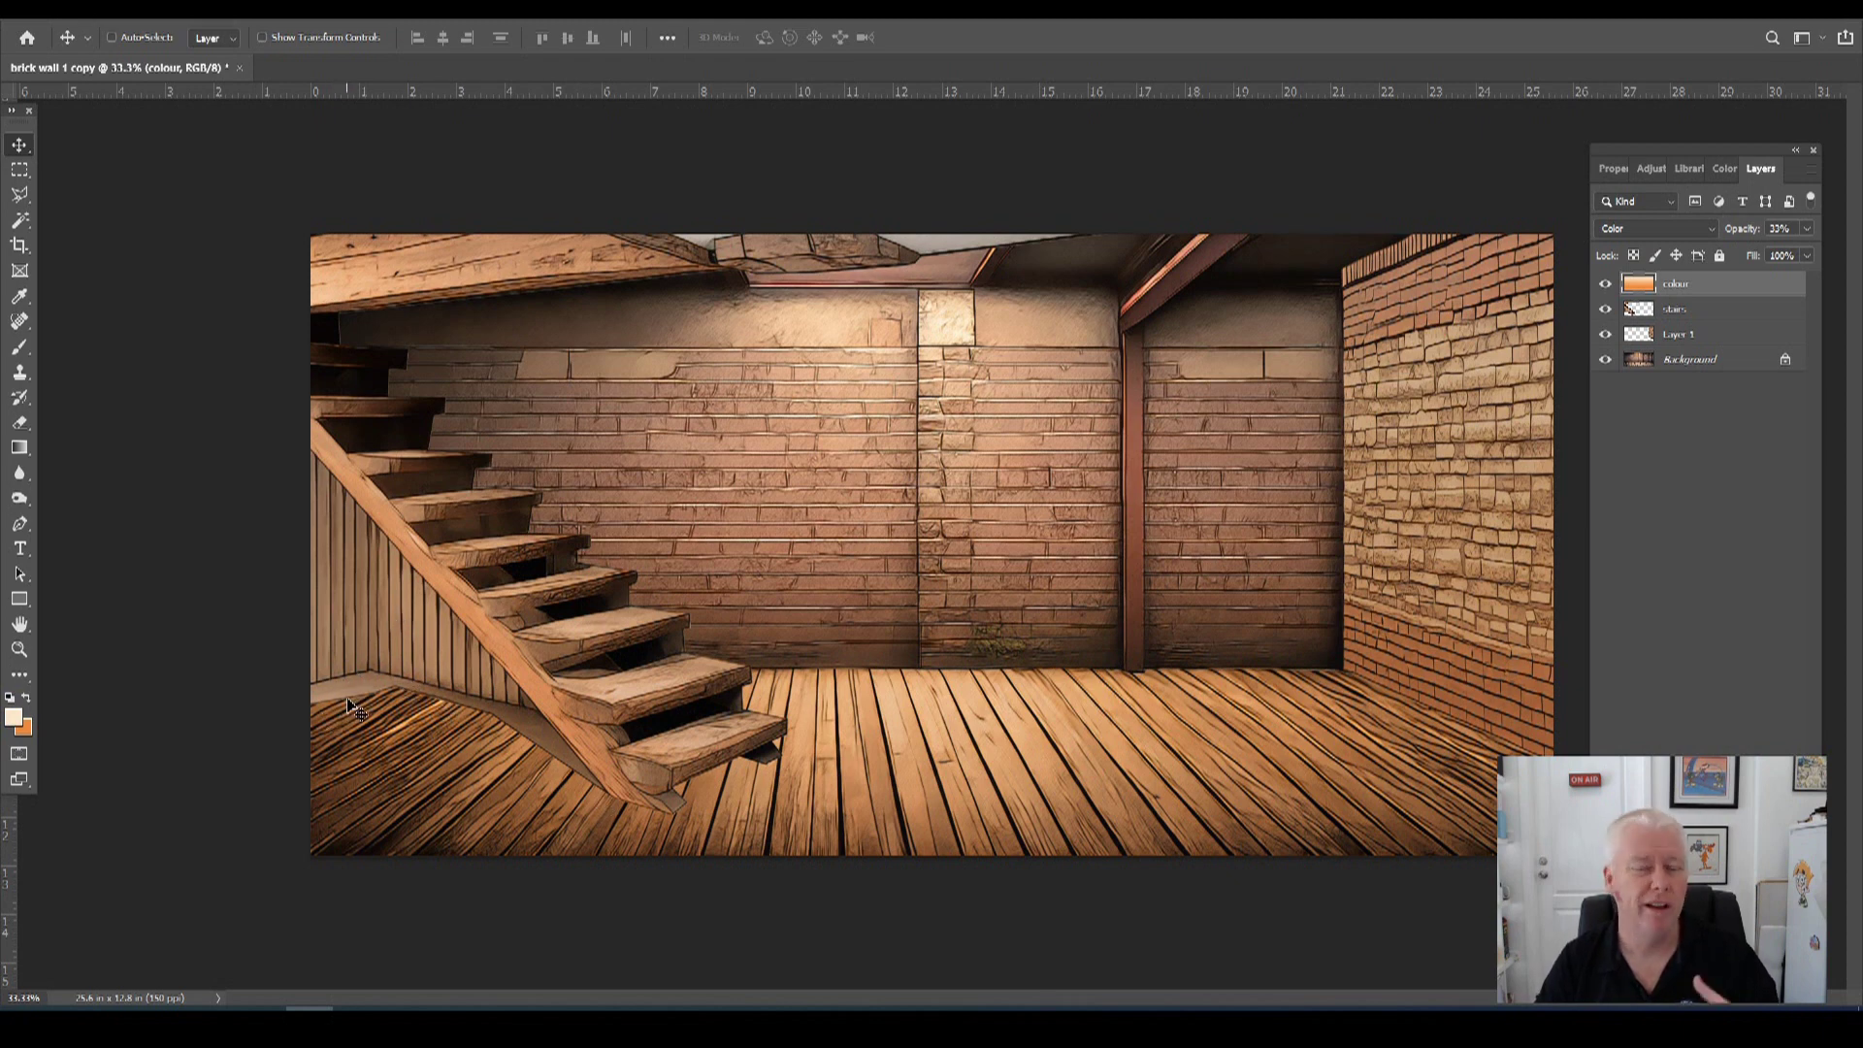
# Open ssc-bp box stack 1.png from the basement props PNGs folder.
pyautogui.click(39, 8)
pyautogui.click(58, 45)
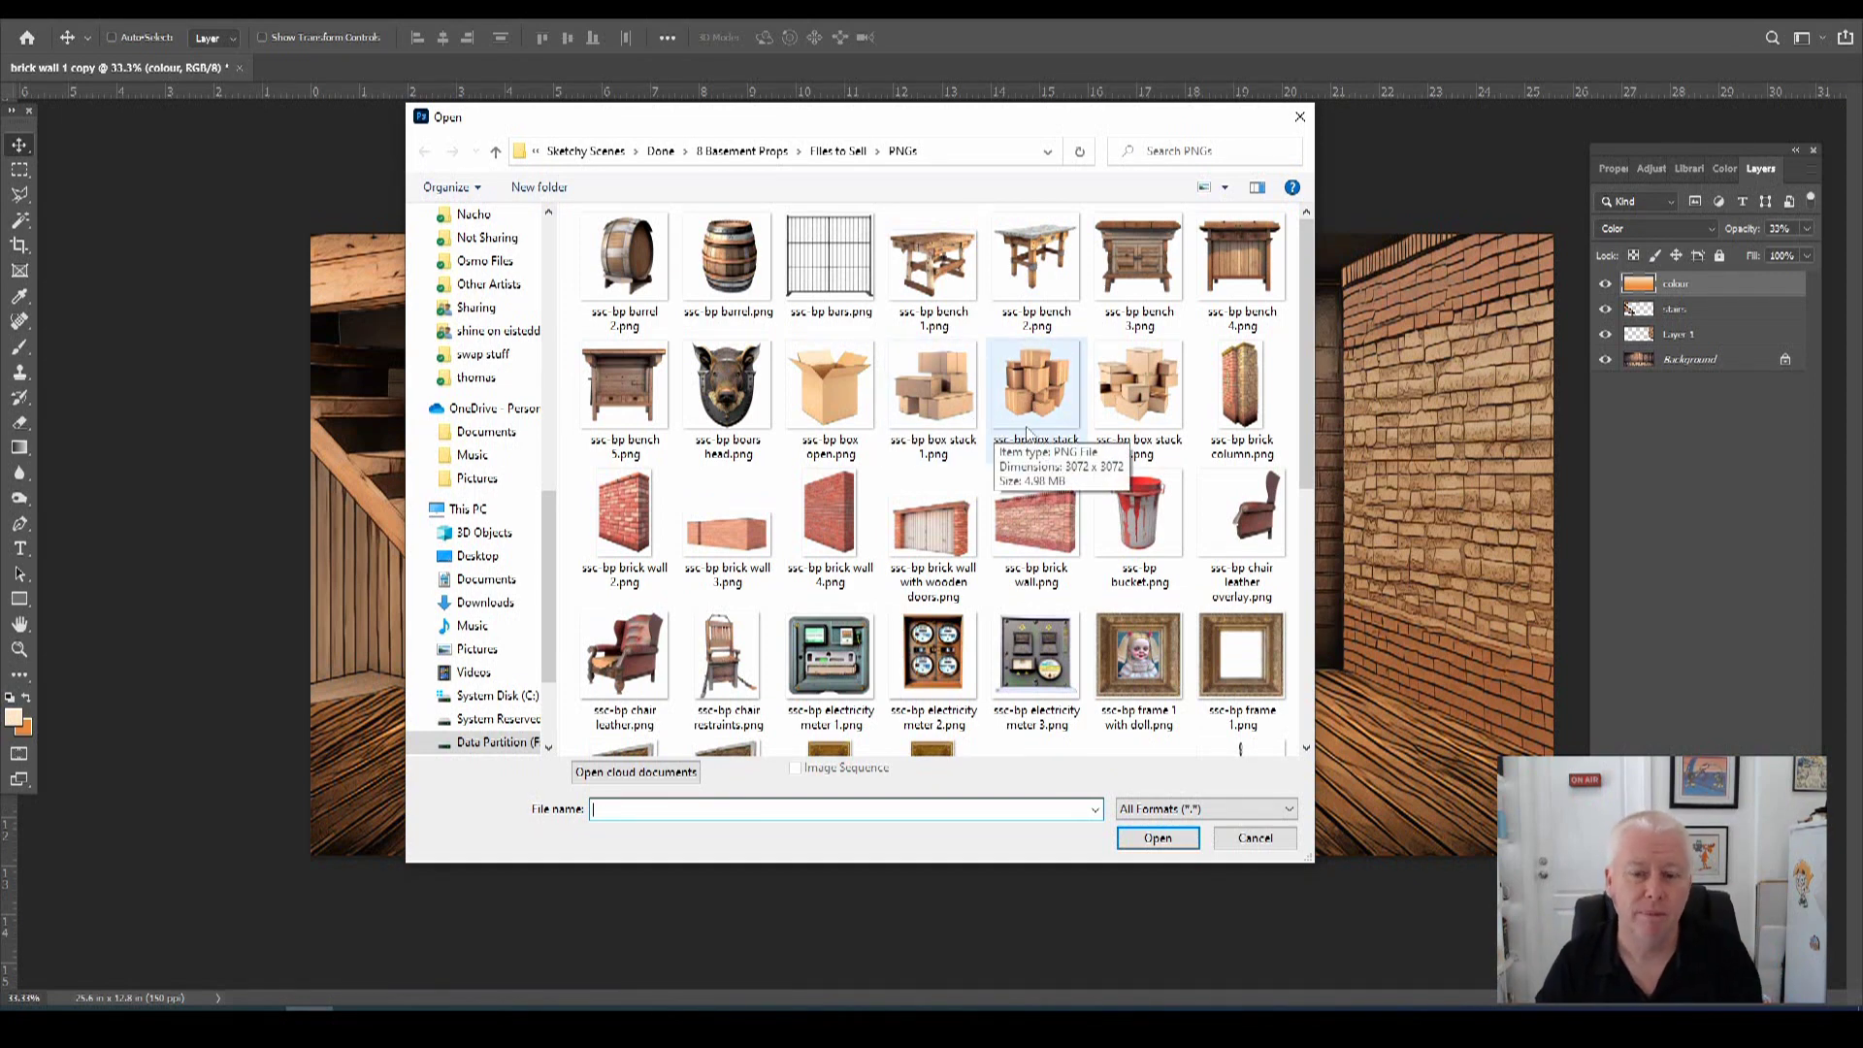
pyautogui.doubleClick(922, 372)
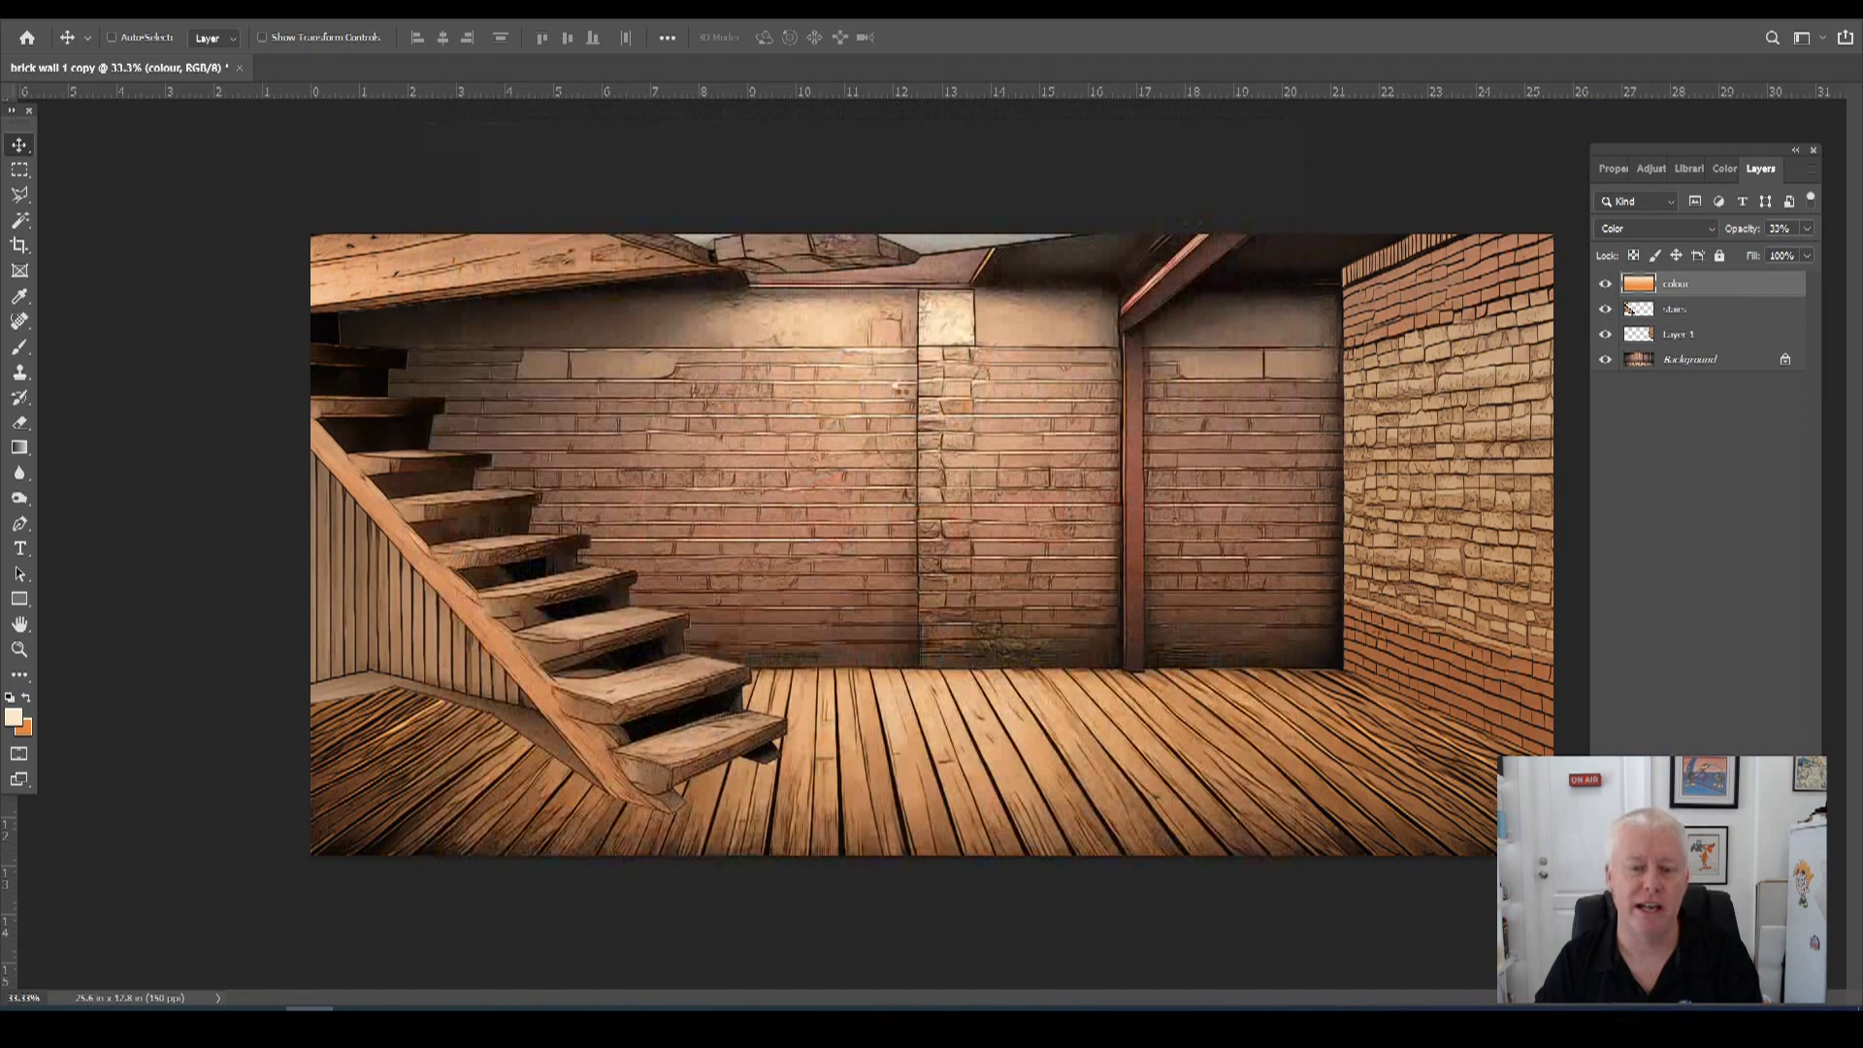
# Copy the entire box stack image and close its file to return to the room scene.
pyautogui.click(221, 9)
pyautogui.click(229, 28)
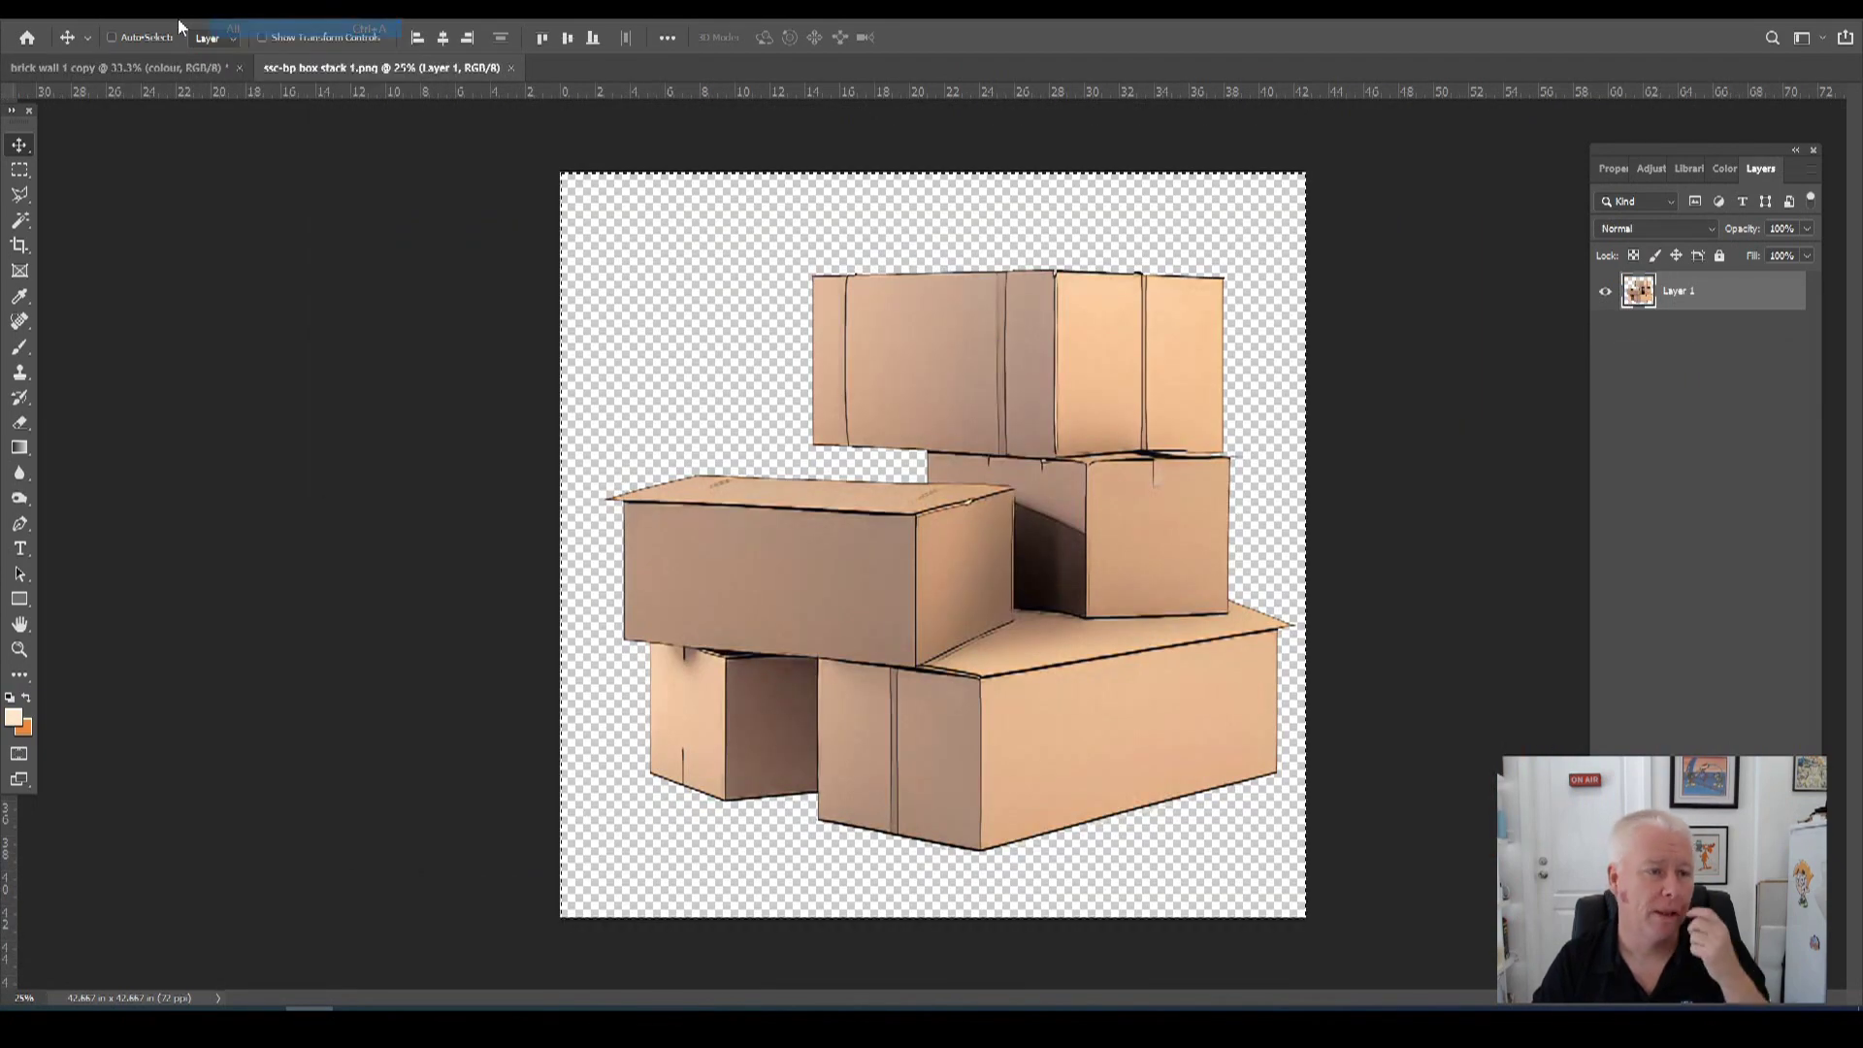
pyautogui.click(77, 9)
pyautogui.click(113, 142)
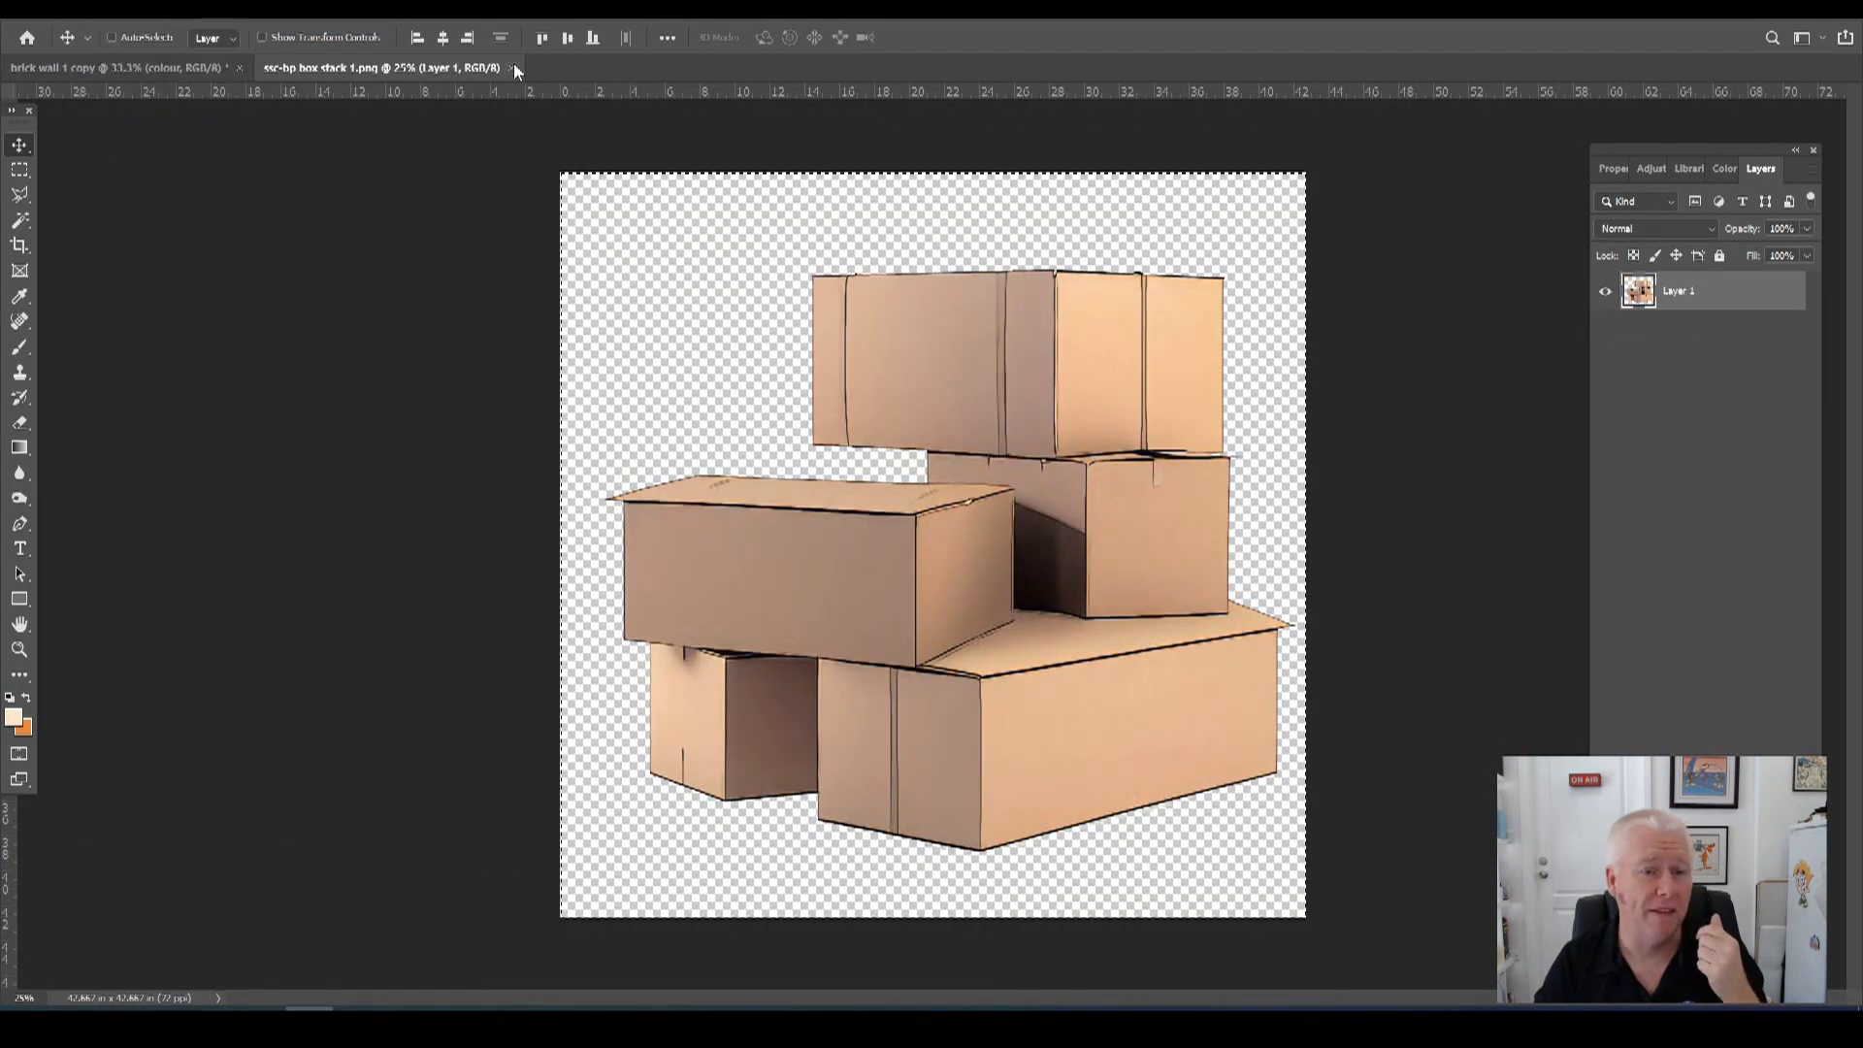
pyautogui.click(146, 67)
# Paste the box stack as a new layer directly above the stairs layer.
pyautogui.click(1697, 311)
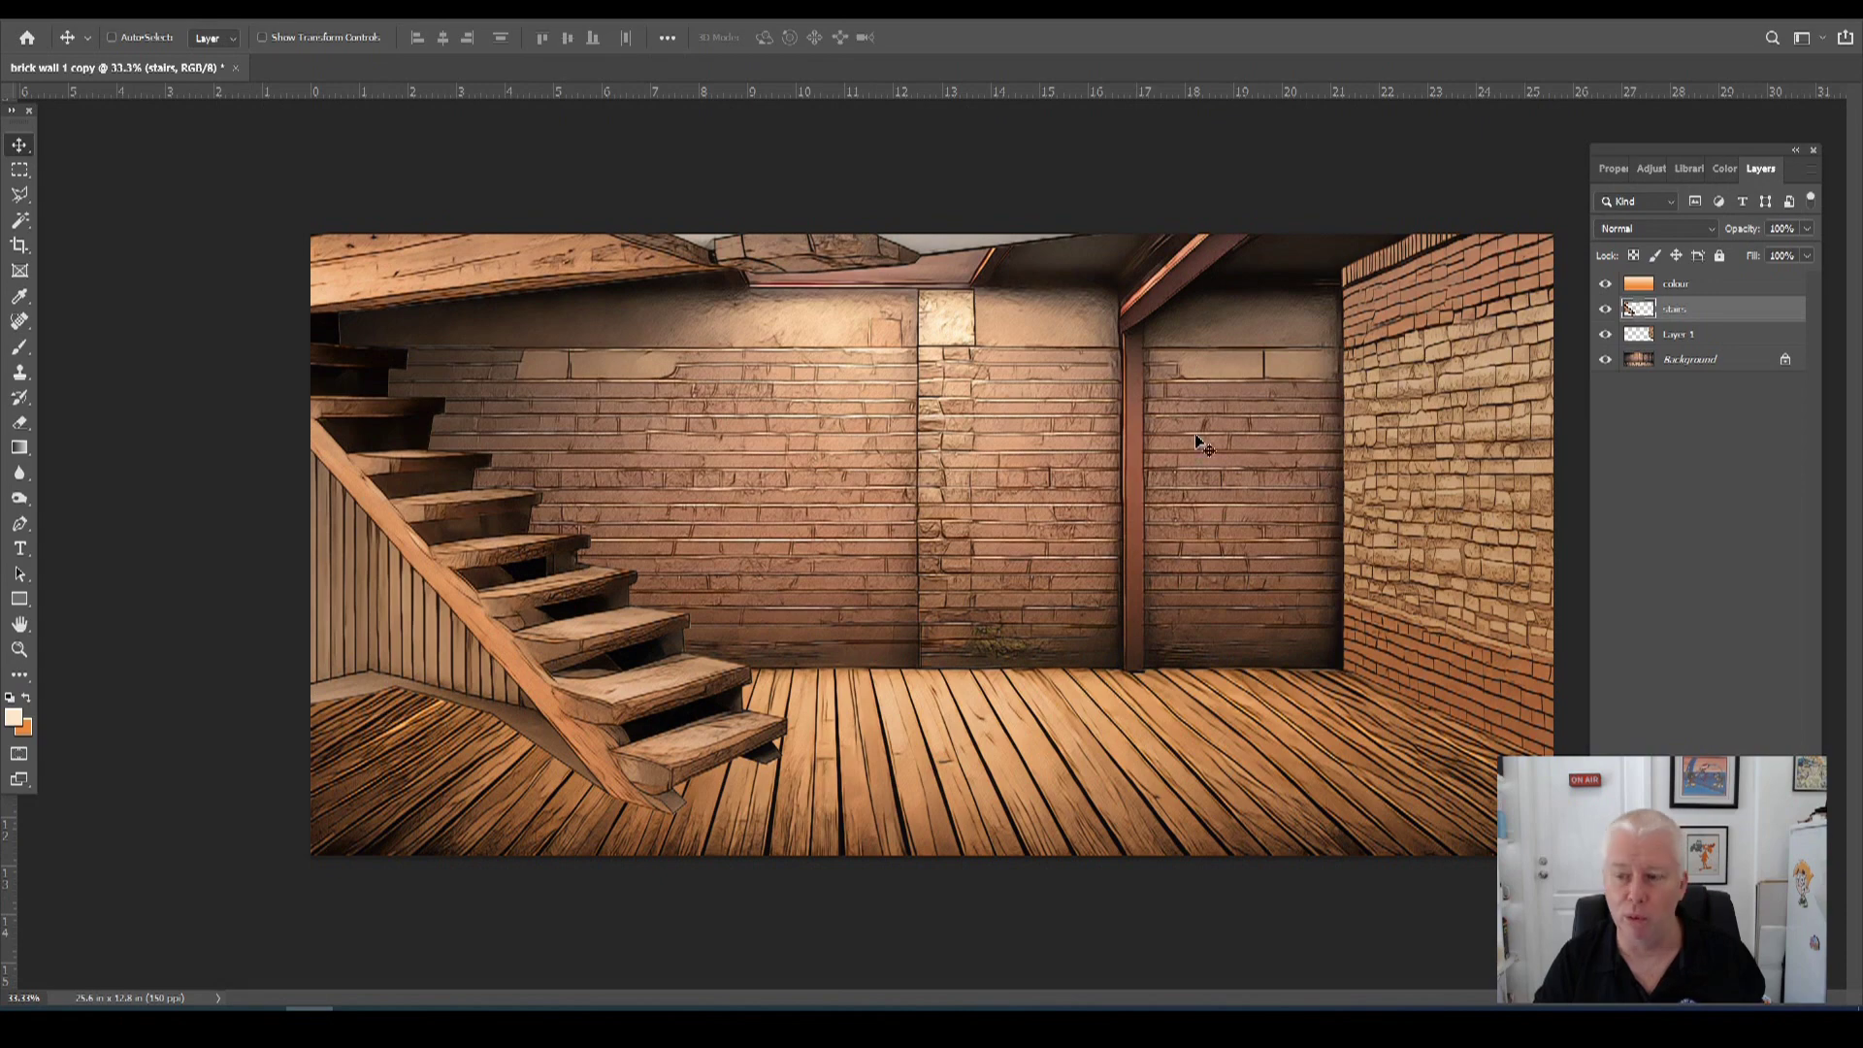
pyautogui.click(1682, 334)
pyautogui.click(1666, 311)
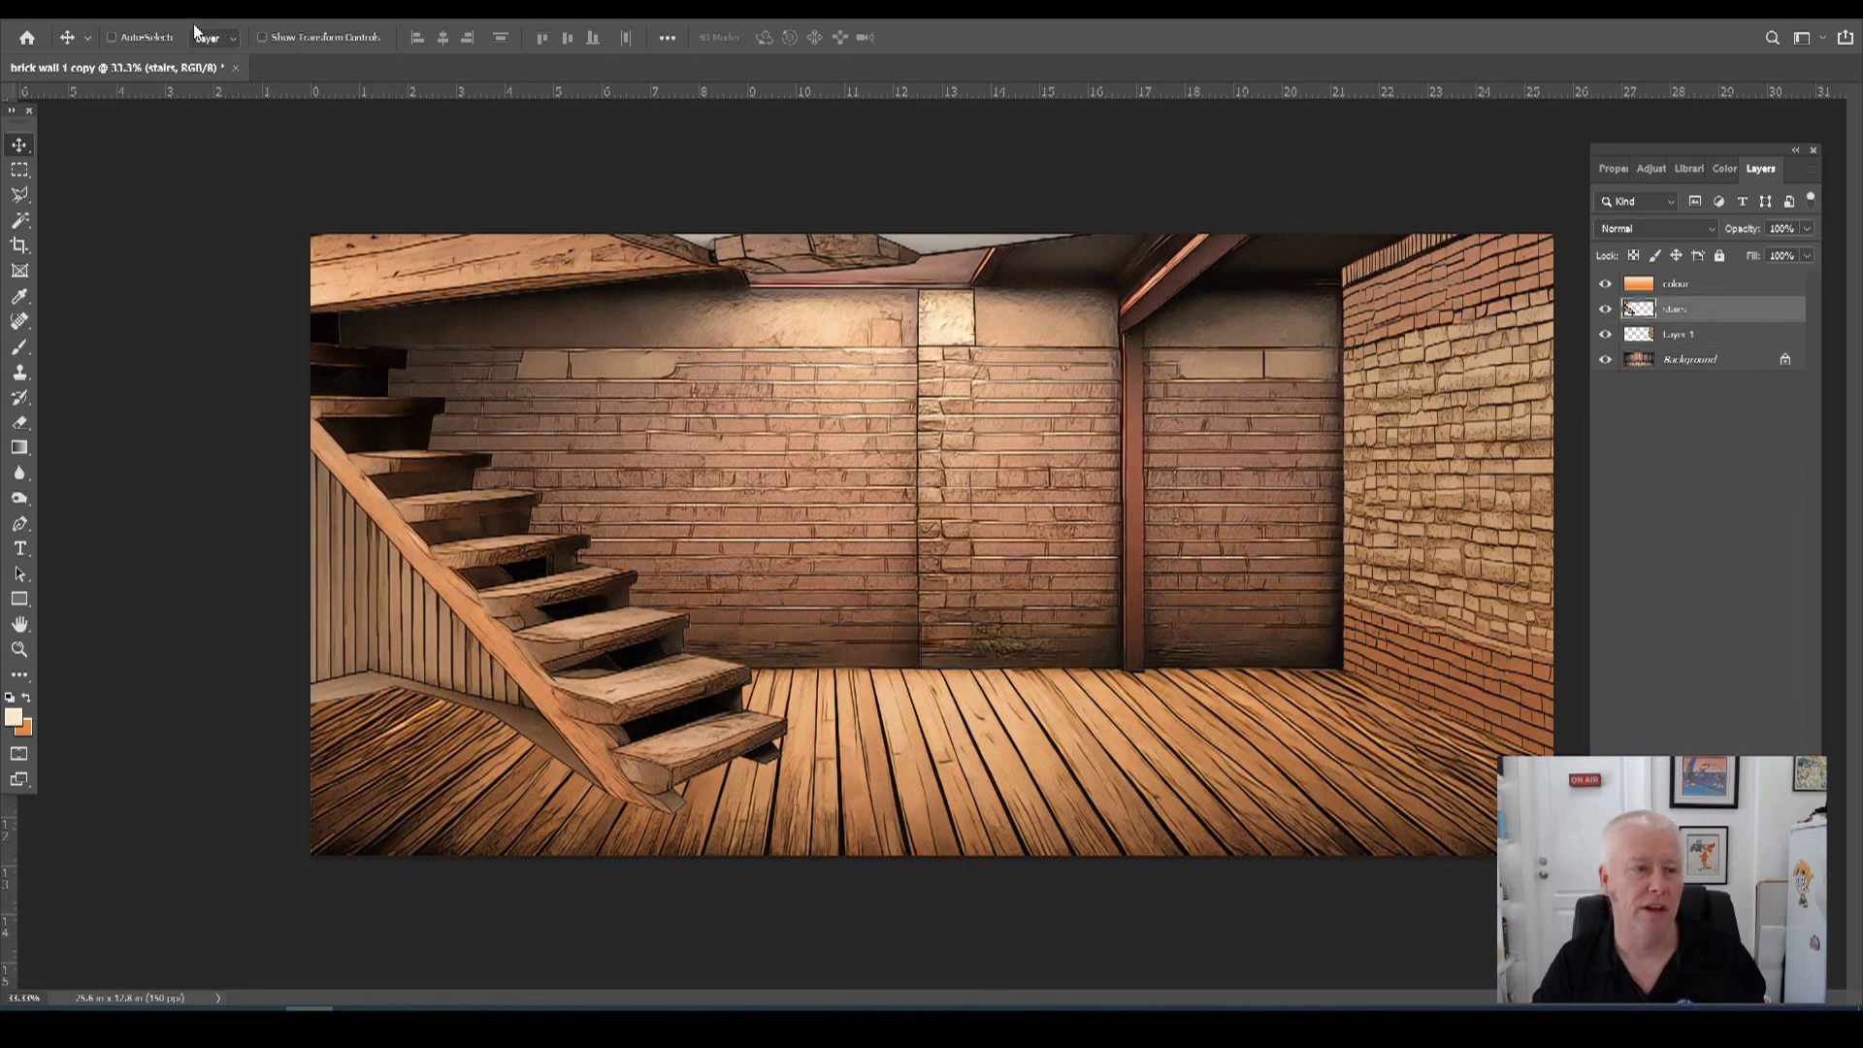
pyautogui.click(68, 18)
pyautogui.click(91, 179)
# Scale the box stack down and place it partly beyond the scene's left edge, in front of the staircase panelling.
pyautogui.click(68, 17)
pyautogui.moveTo(170, 455)
pyautogui.click(349, 474)
pyautogui.moveTo(469, 237); pyautogui.dragTo(1195, 845)
pyautogui.moveTo(1291, 888); pyautogui.dragTo(307, 588)
pyautogui.press('Return')
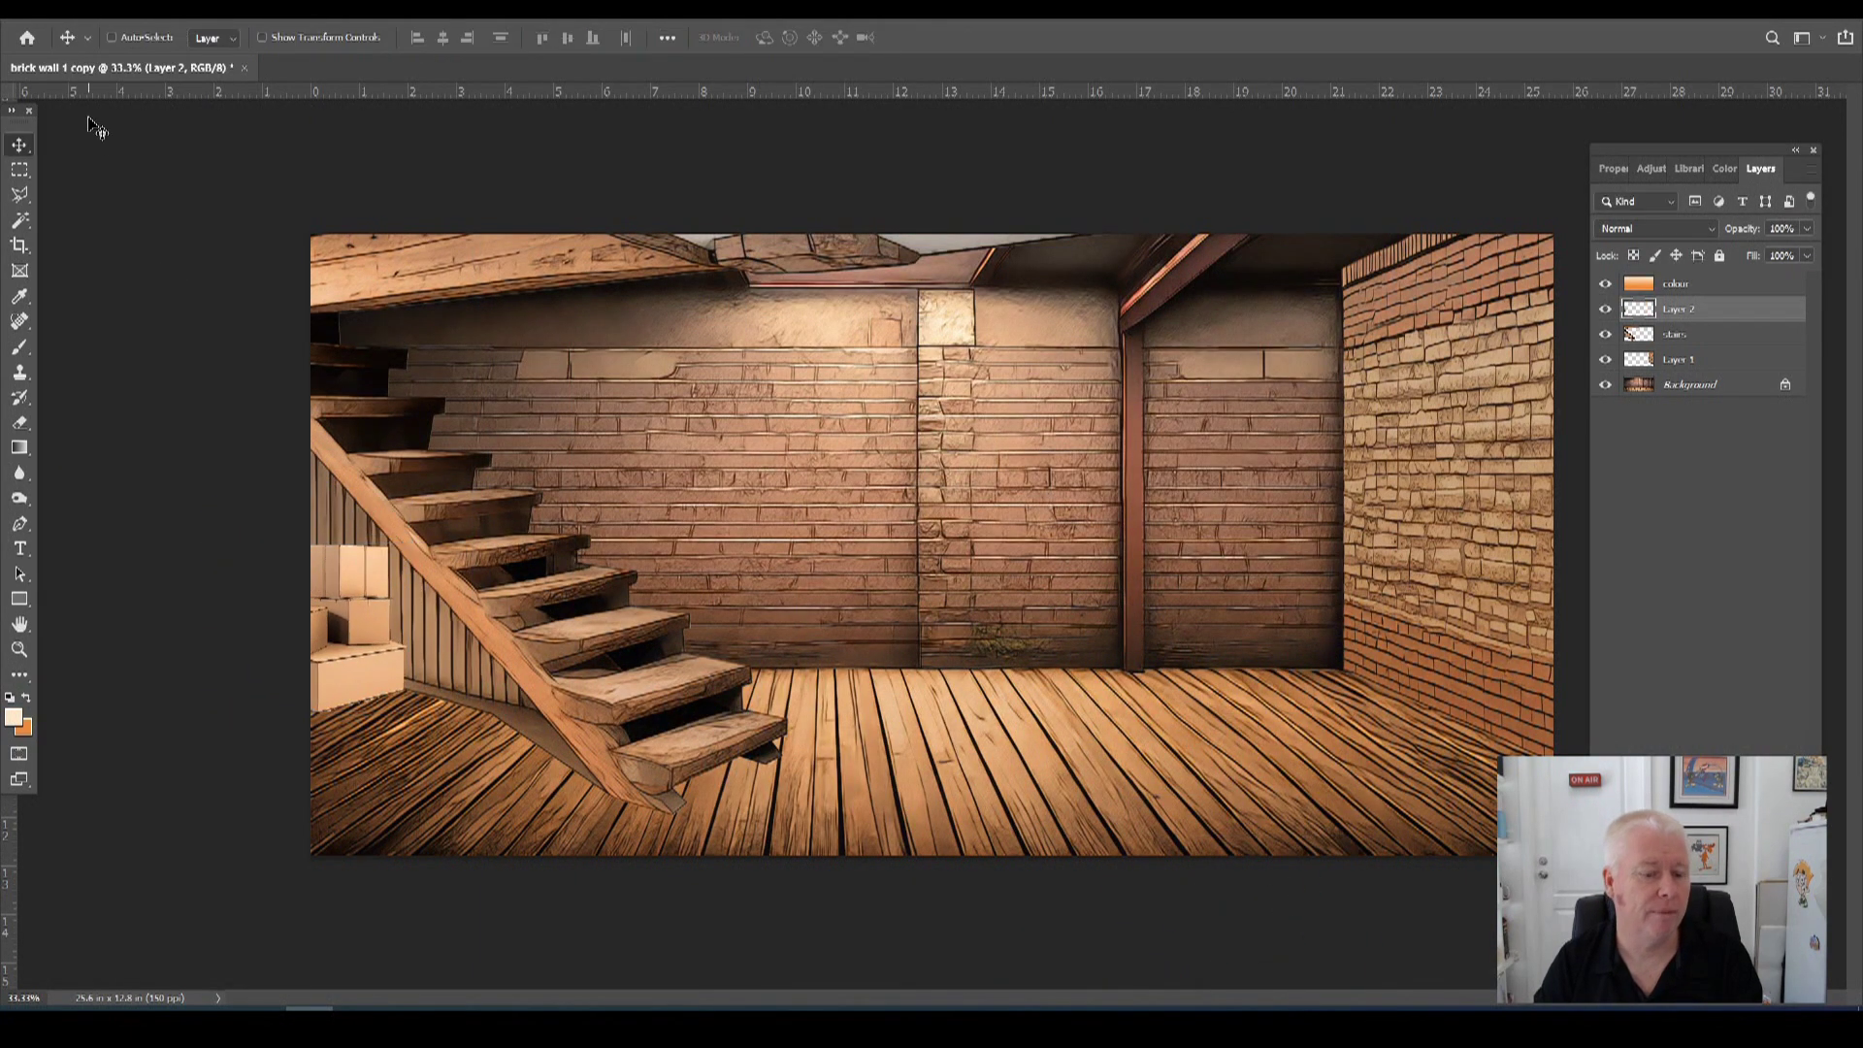
# Distort the box stack by pulling its lower left corner down and its lower right corner slightly up to suit the perspective.
pyautogui.click(65, 29)
pyautogui.moveTo(165, 447)
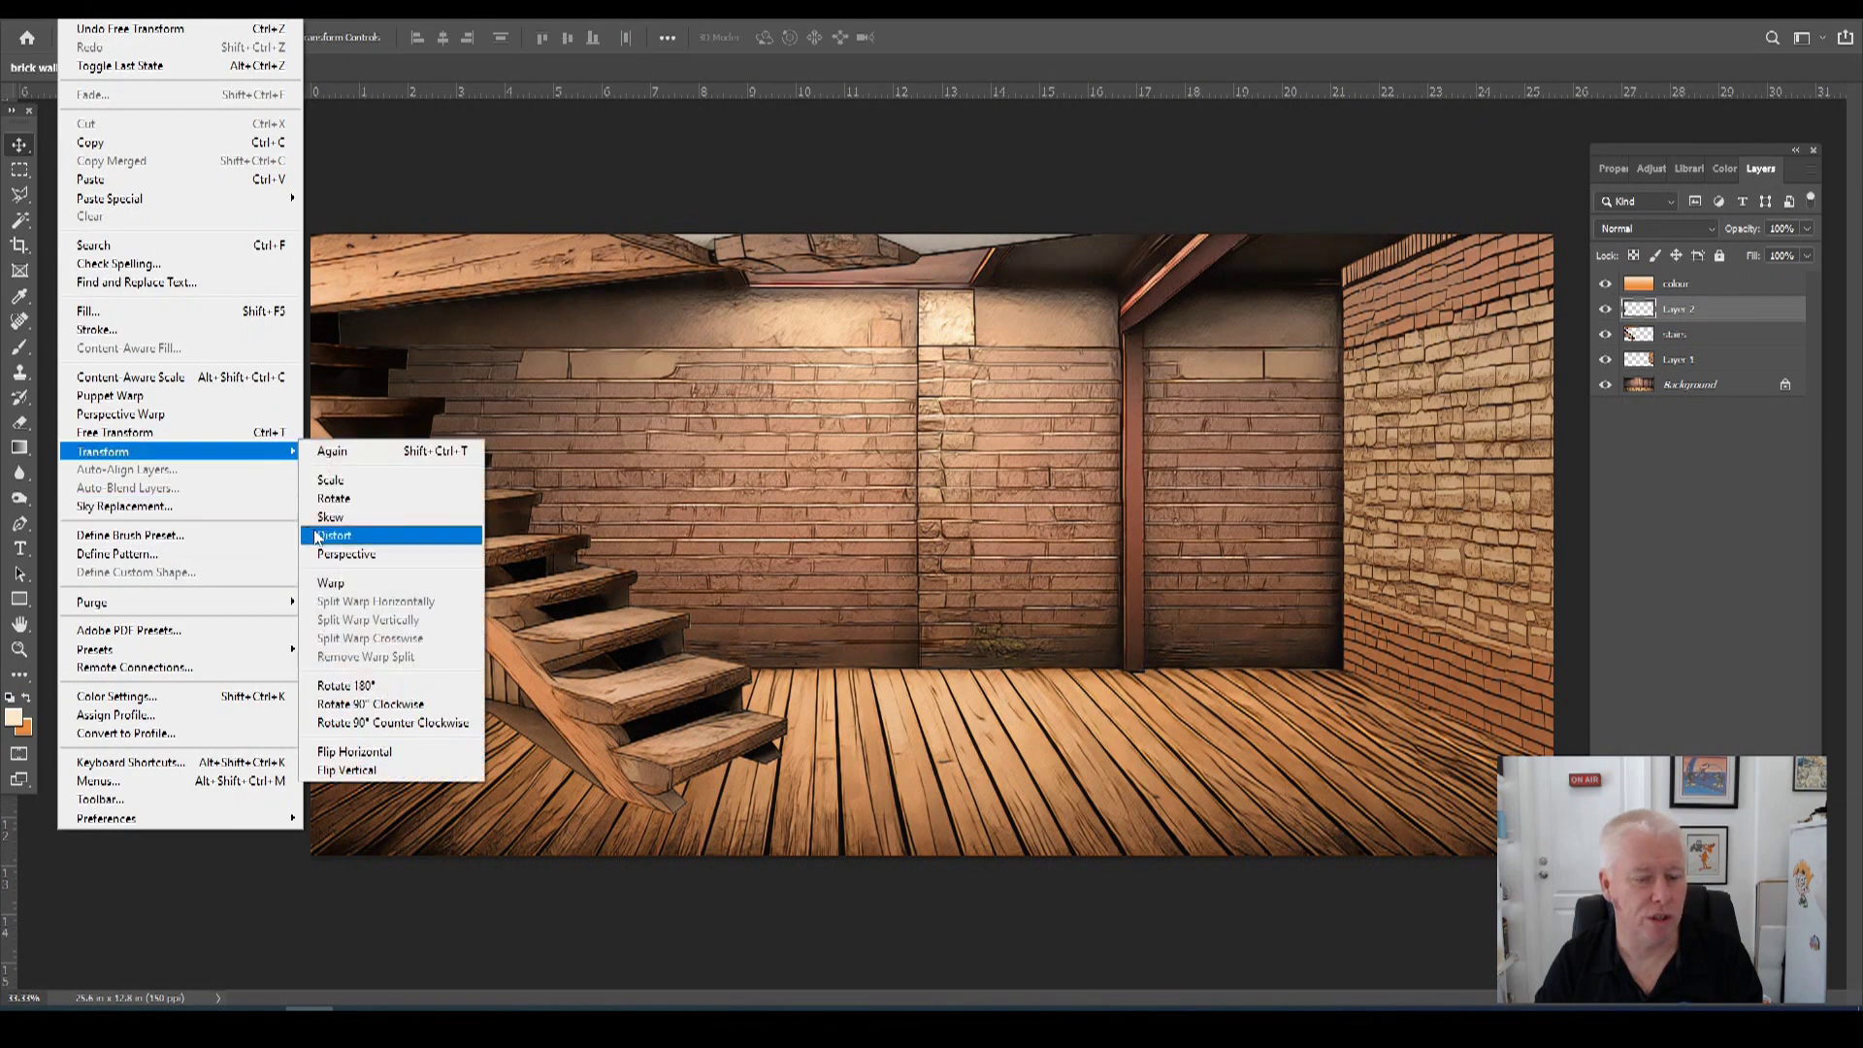
pyautogui.click(330, 535)
pyautogui.moveTo(209, 713); pyautogui.dragTo(215, 737)
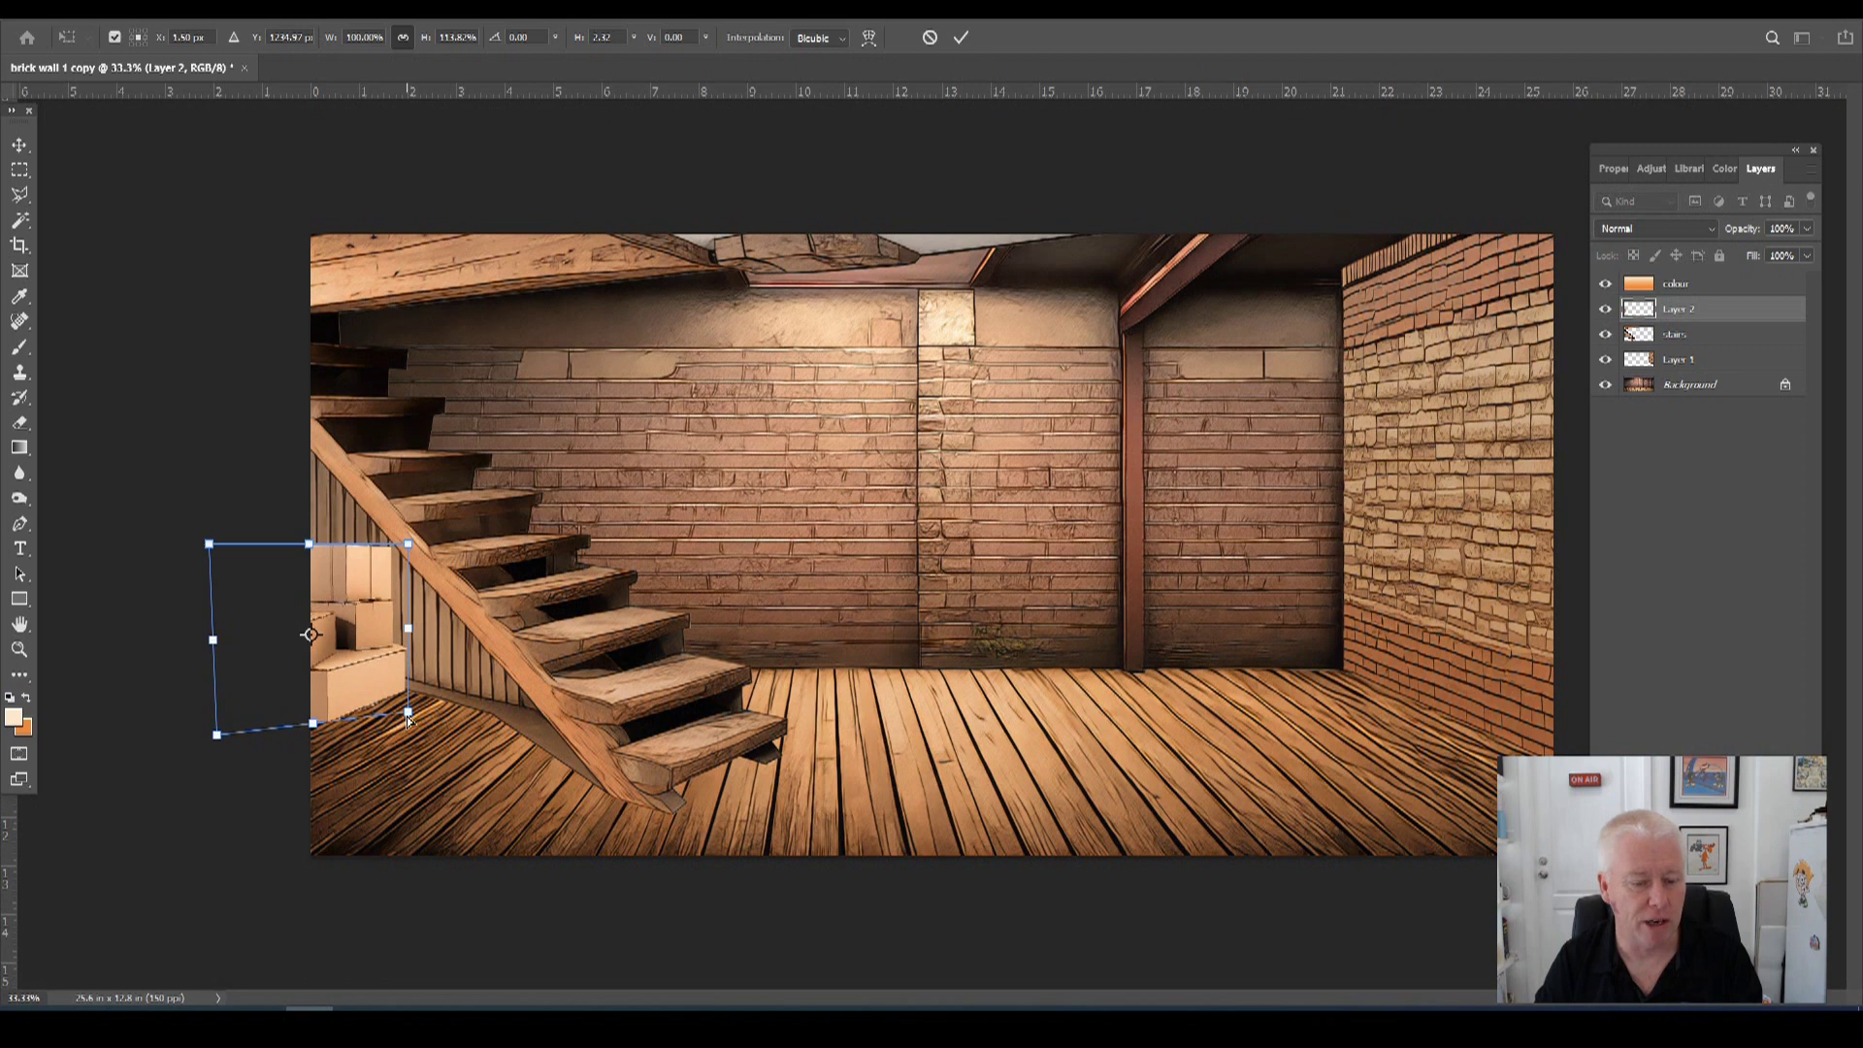
pyautogui.moveTo(408, 712); pyautogui.dragTo(408, 707)
pyautogui.press('Return')
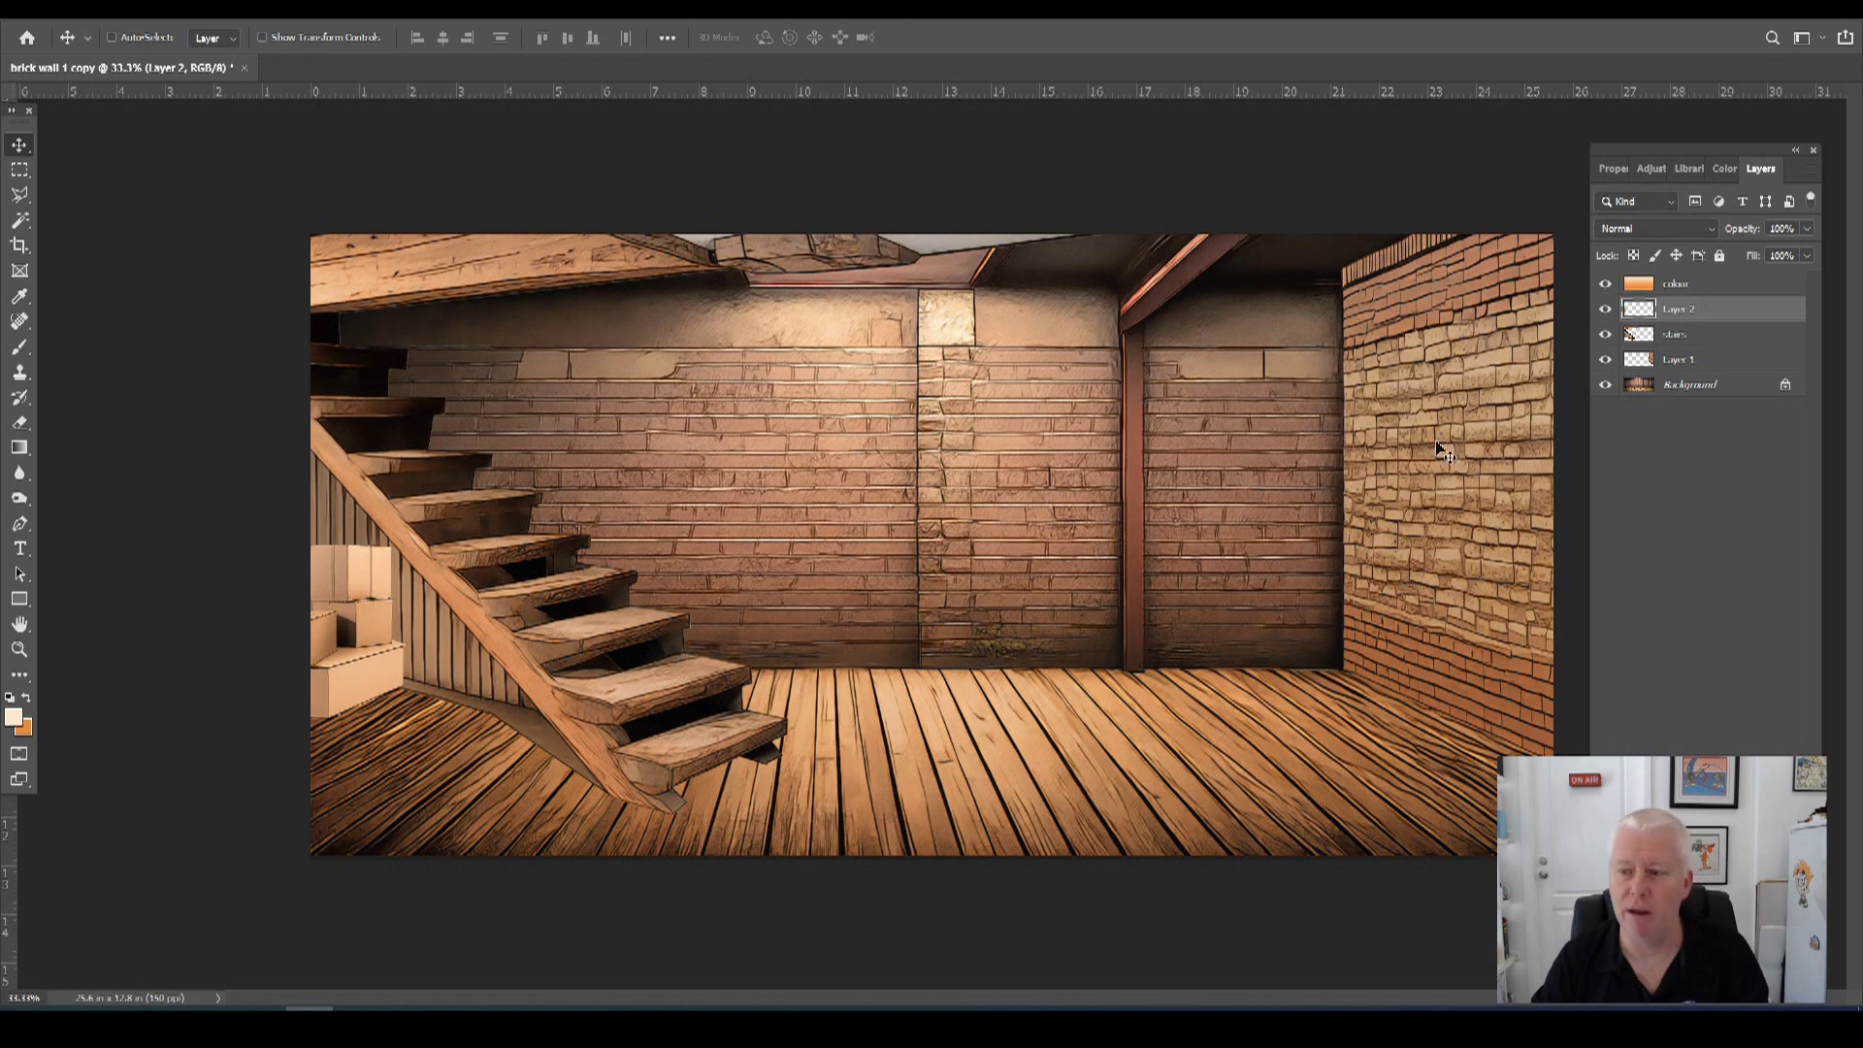
# Rename the box stack layer "box".
pyautogui.doubleClick(1671, 313)
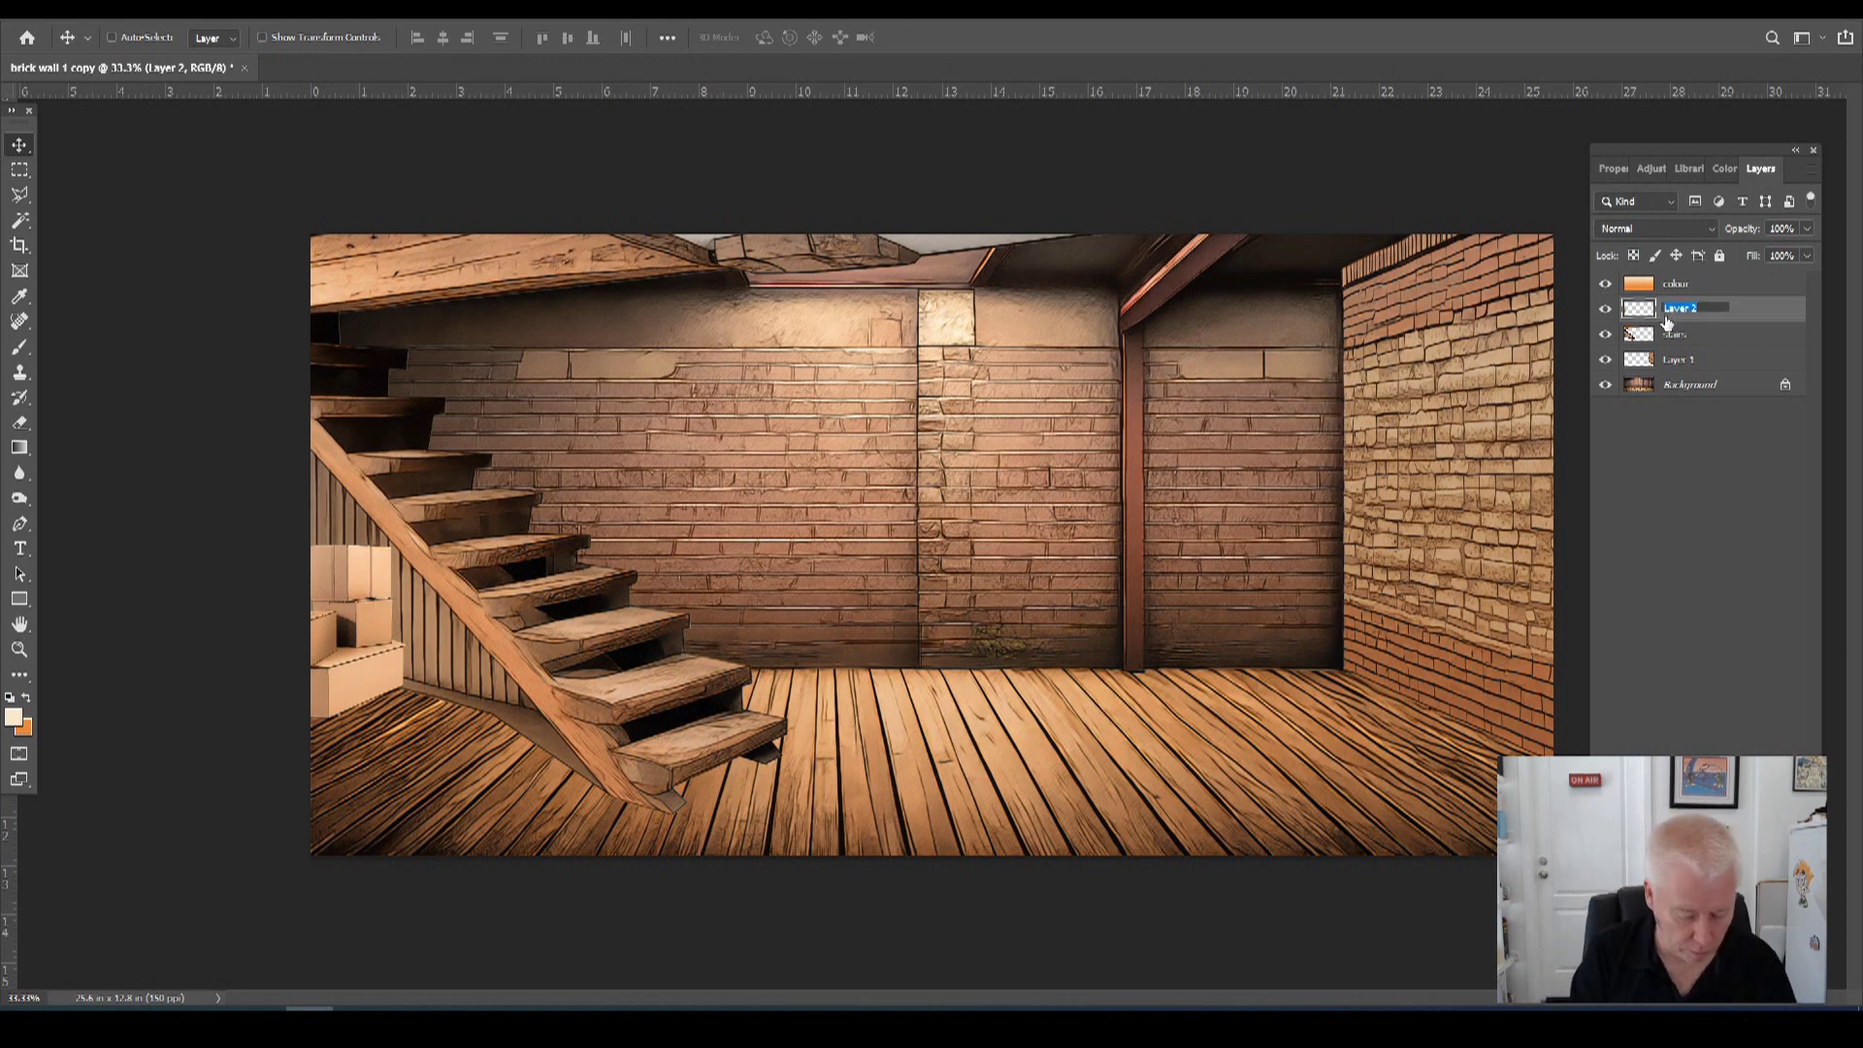
pyautogui.write('box')
pyautogui.press('Return')
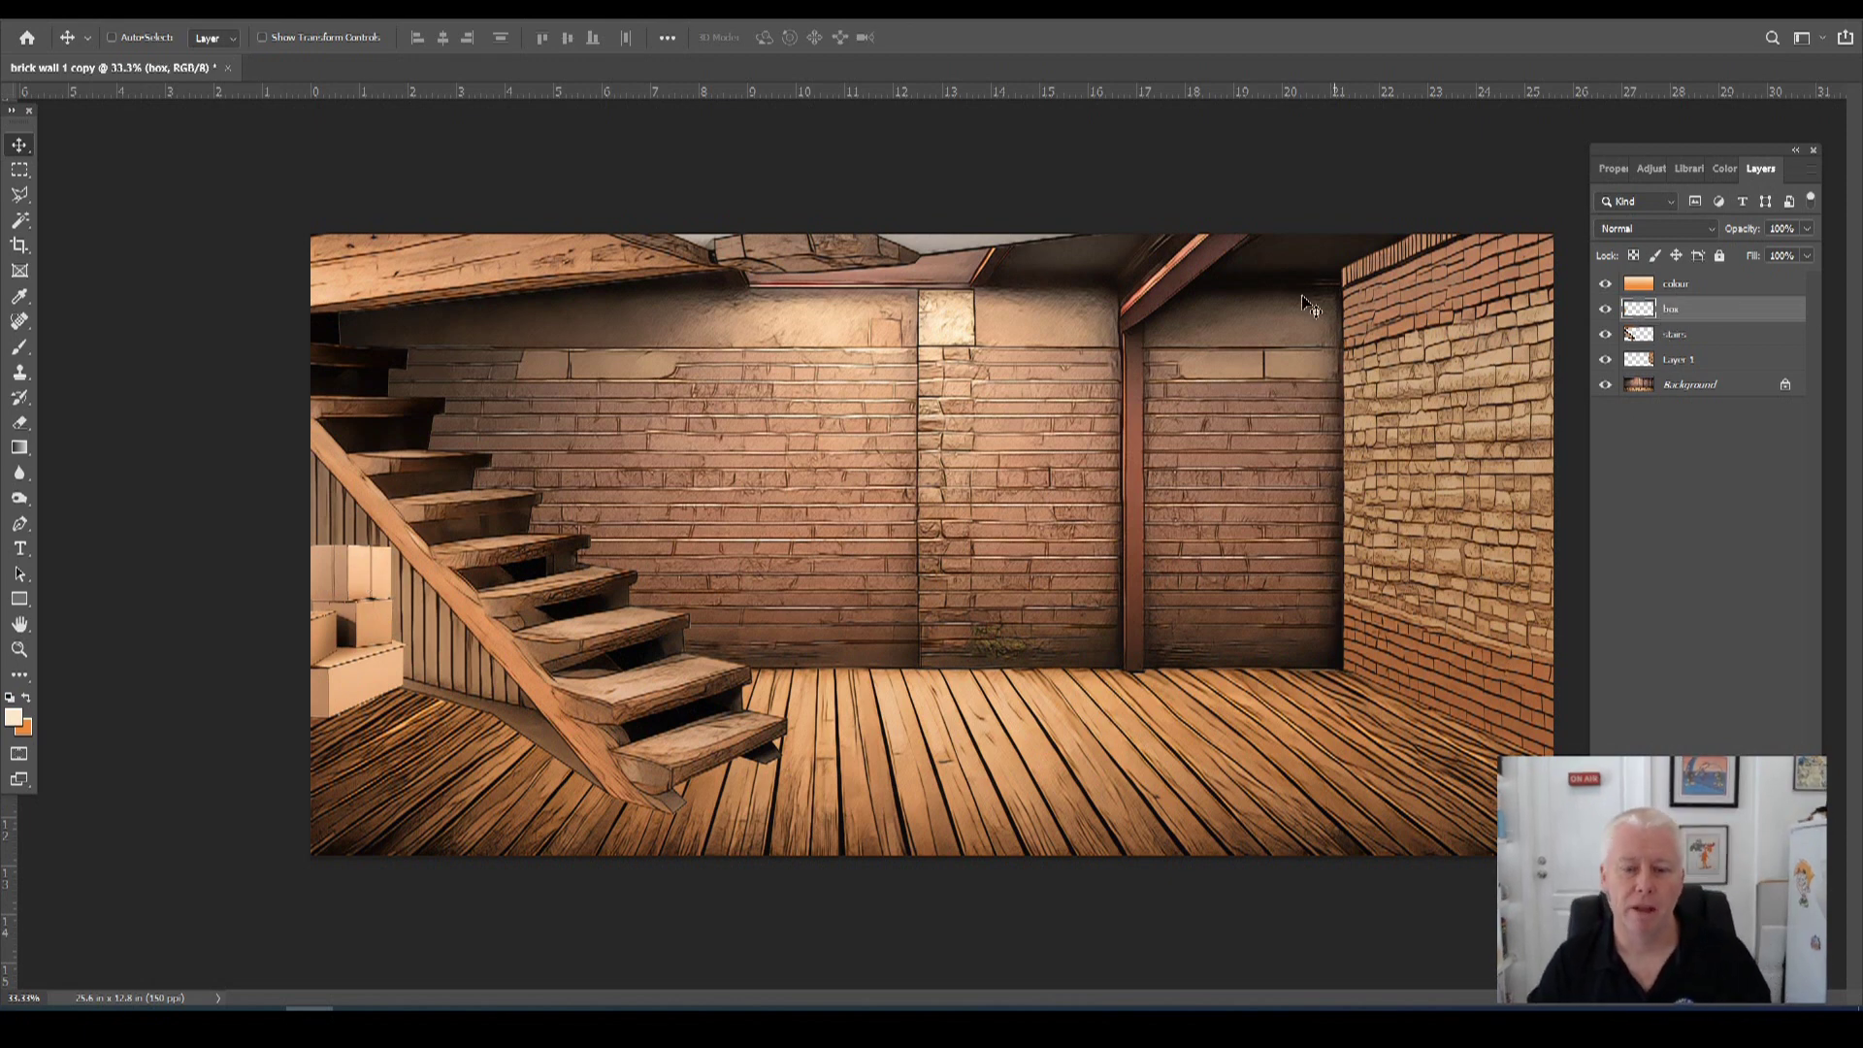
# Open ssc-bp boars head.png from the basement props PNGs folder.
pyautogui.hotkey('alt', 'f')
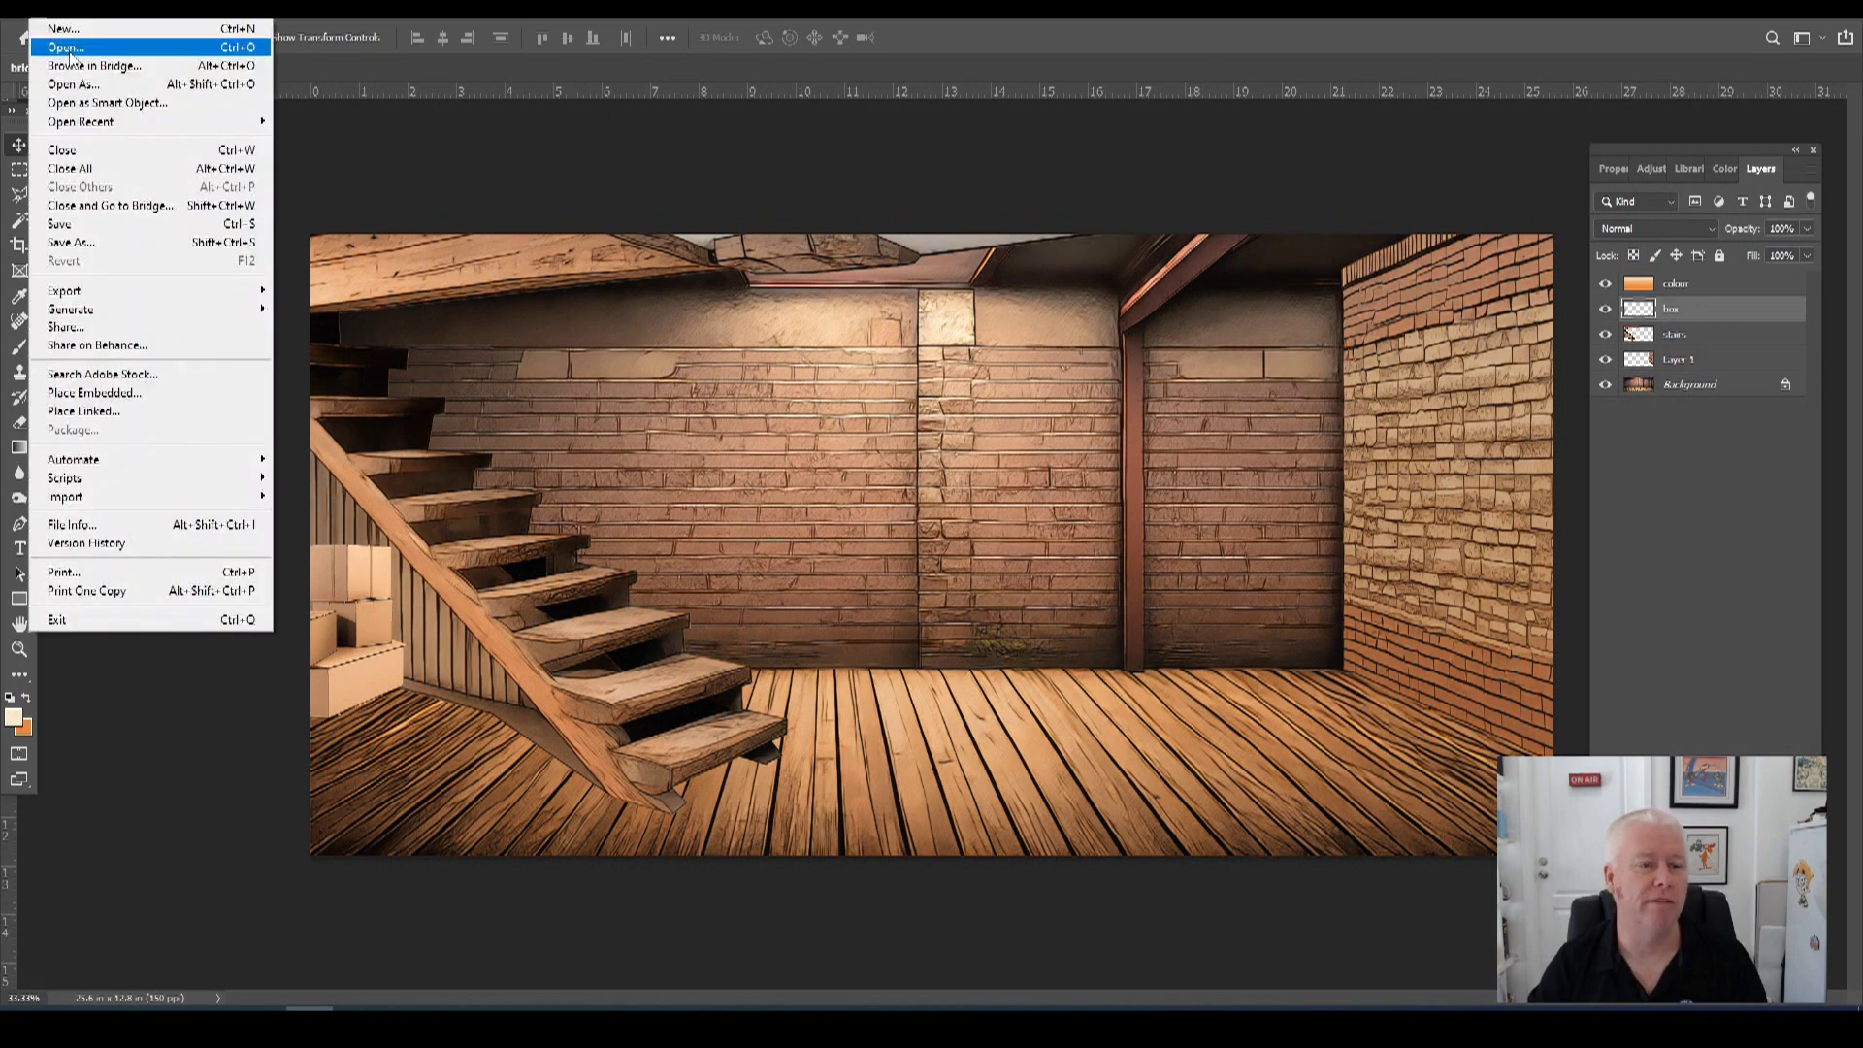
pyautogui.click(58, 42)
pyautogui.doubleClick(735, 388)
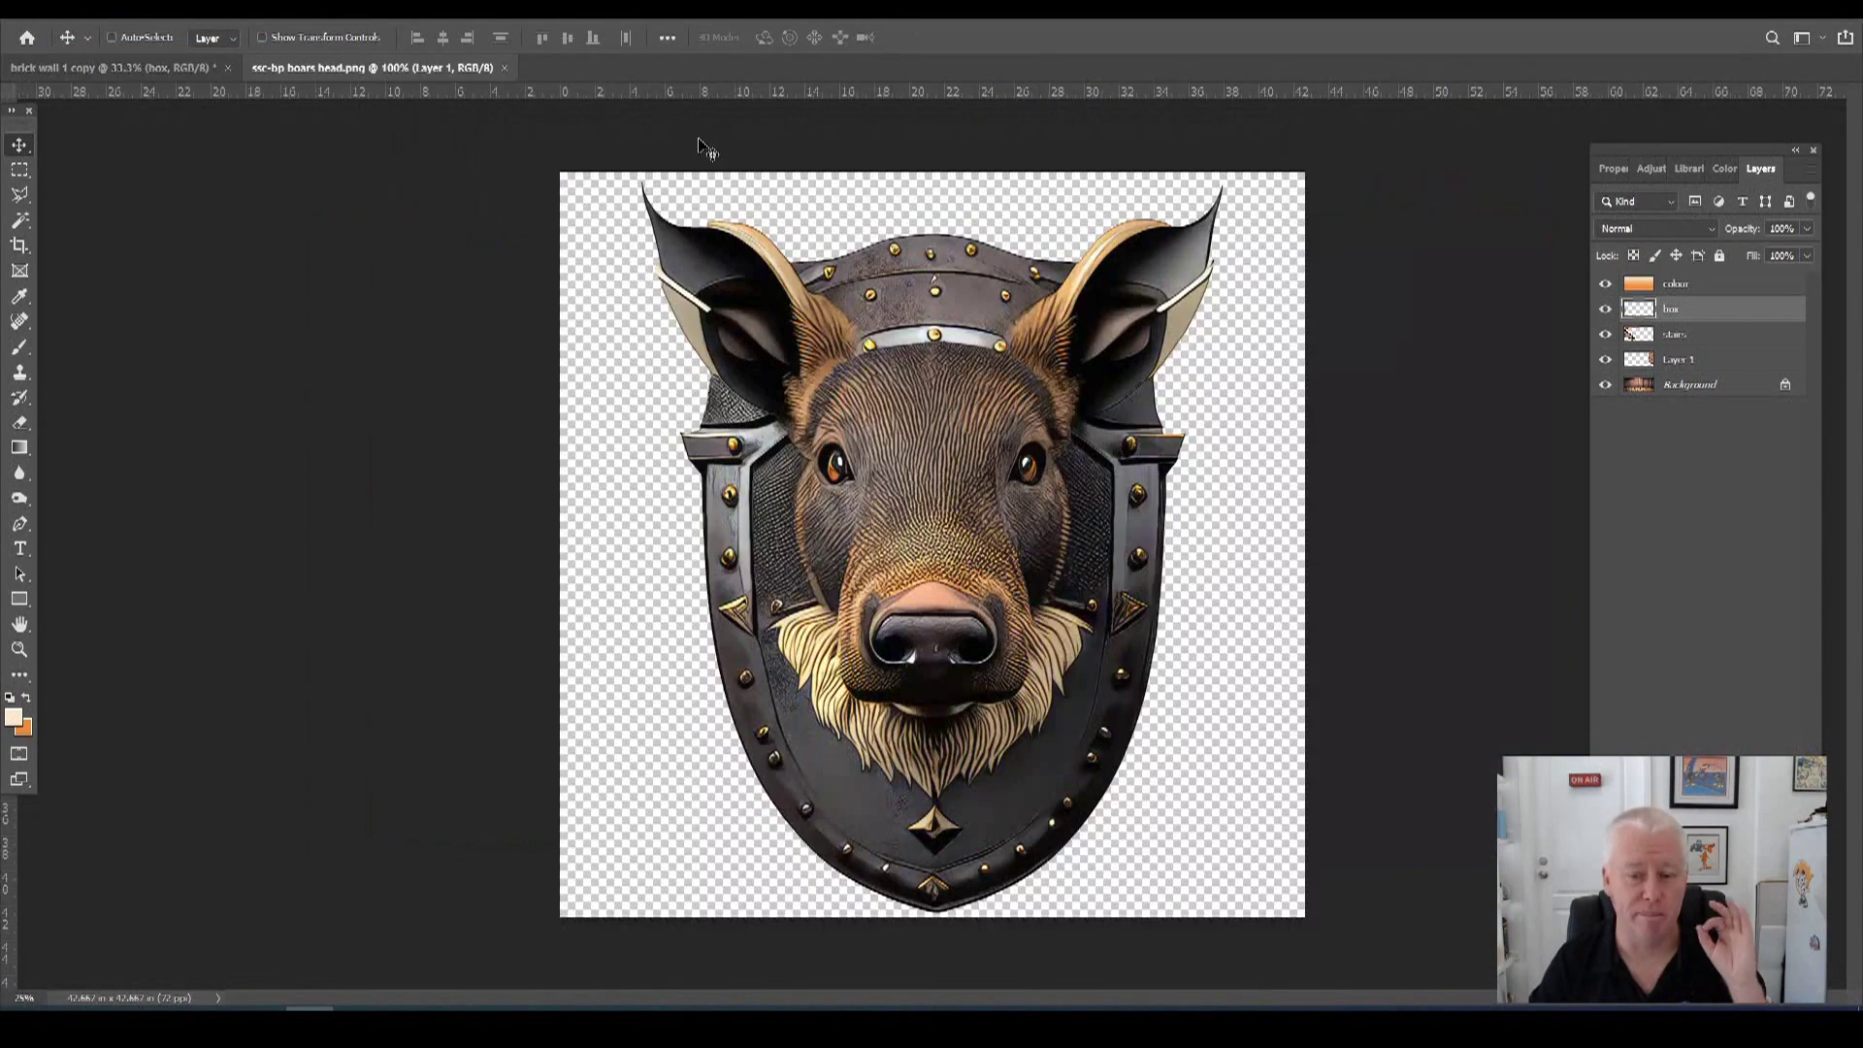
# Copy the entire boar's head image and close its file to return to the room scene.
pyautogui.hotkey('alt', 's')
pyautogui.click(225, 29)
pyautogui.hotkey('alt', 'e')
pyautogui.press('c')
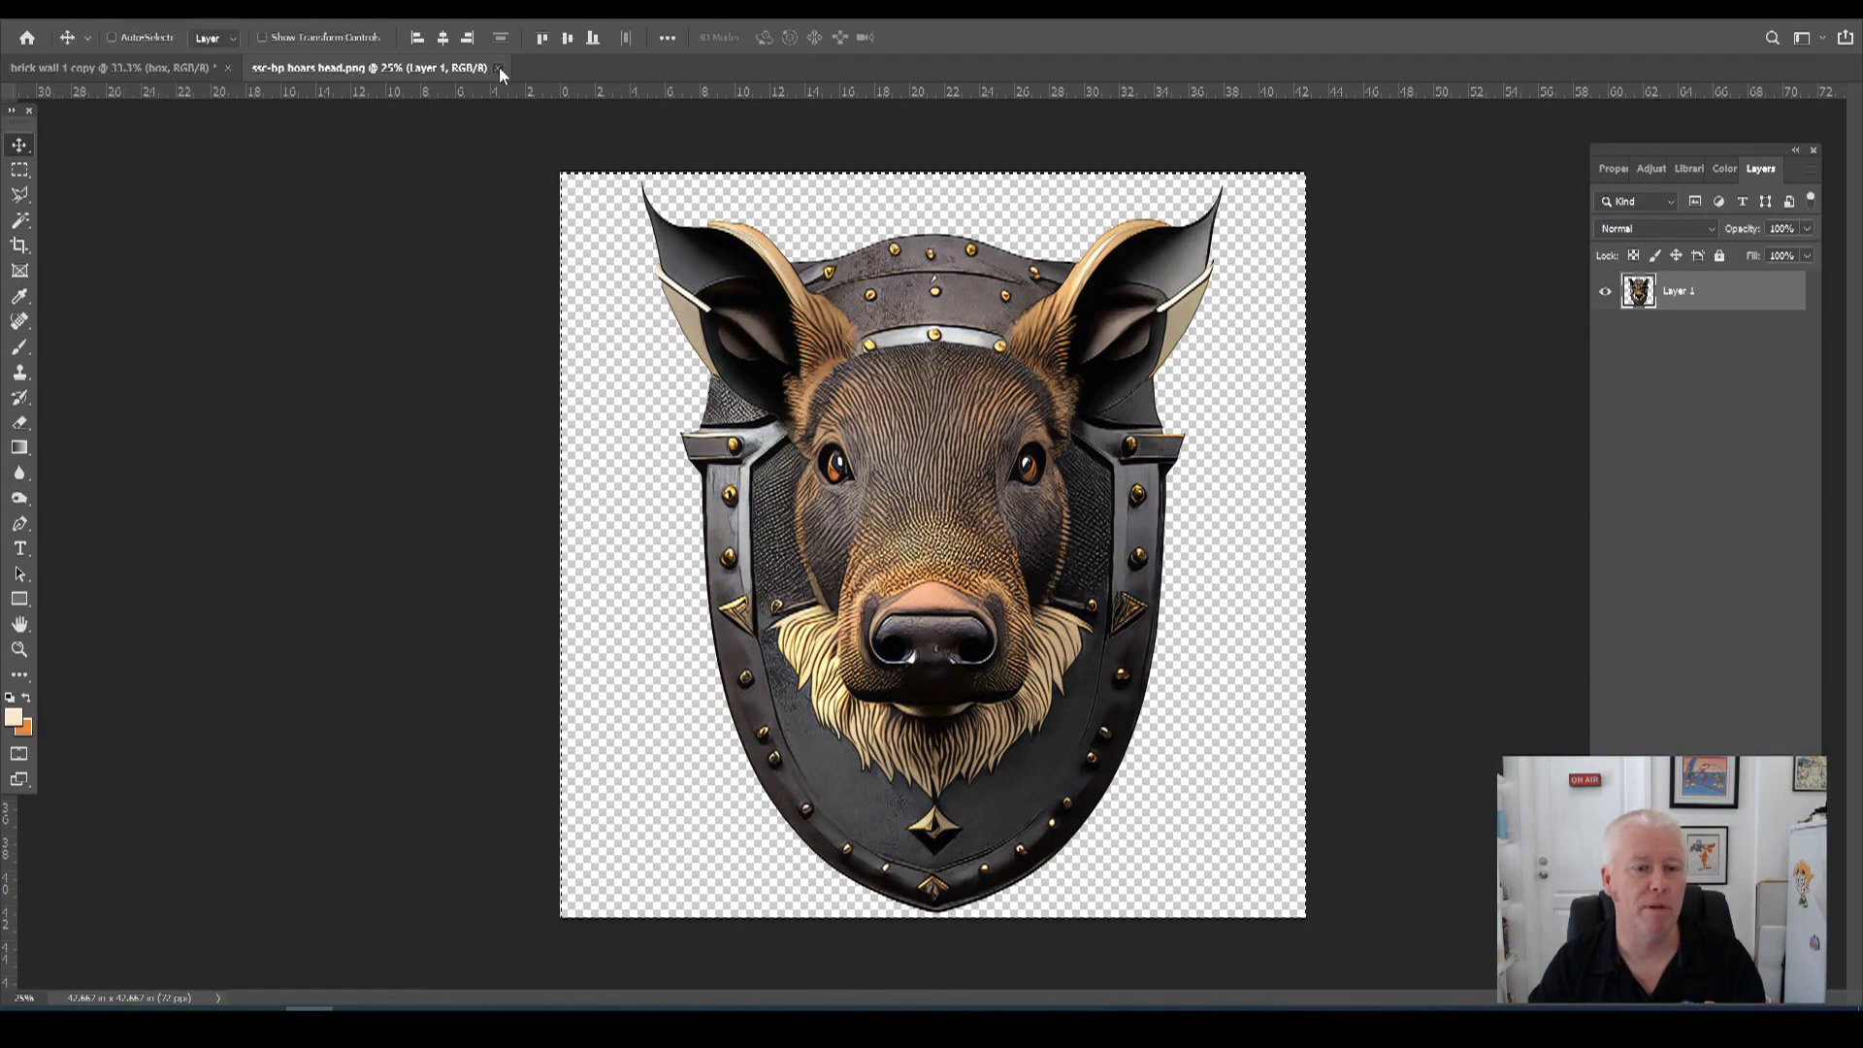
pyautogui.click(497, 67)
# Paste the boar's head above the box layer and rename its layer "head".
pyautogui.hotkey('alt', 'e')
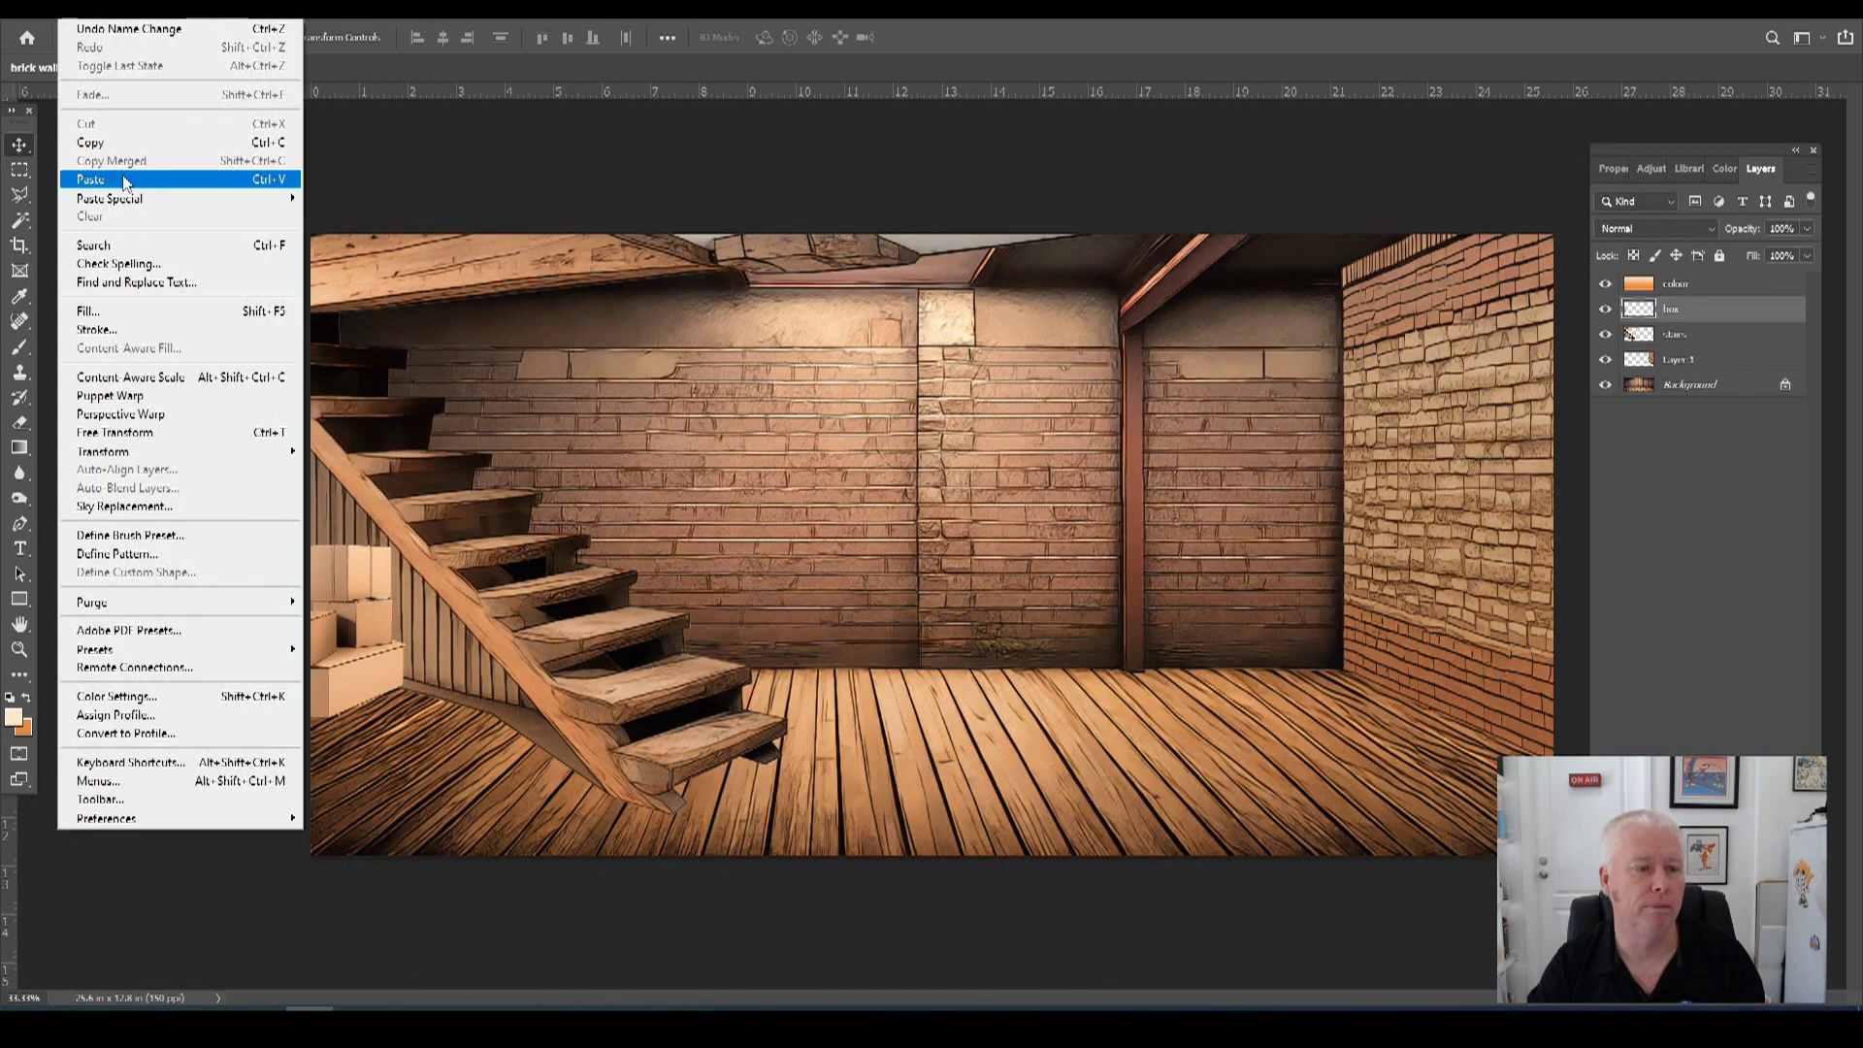
pyautogui.press('p')
pyautogui.doubleClick(1693, 308)
pyautogui.write('head')
pyautogui.press('Return')
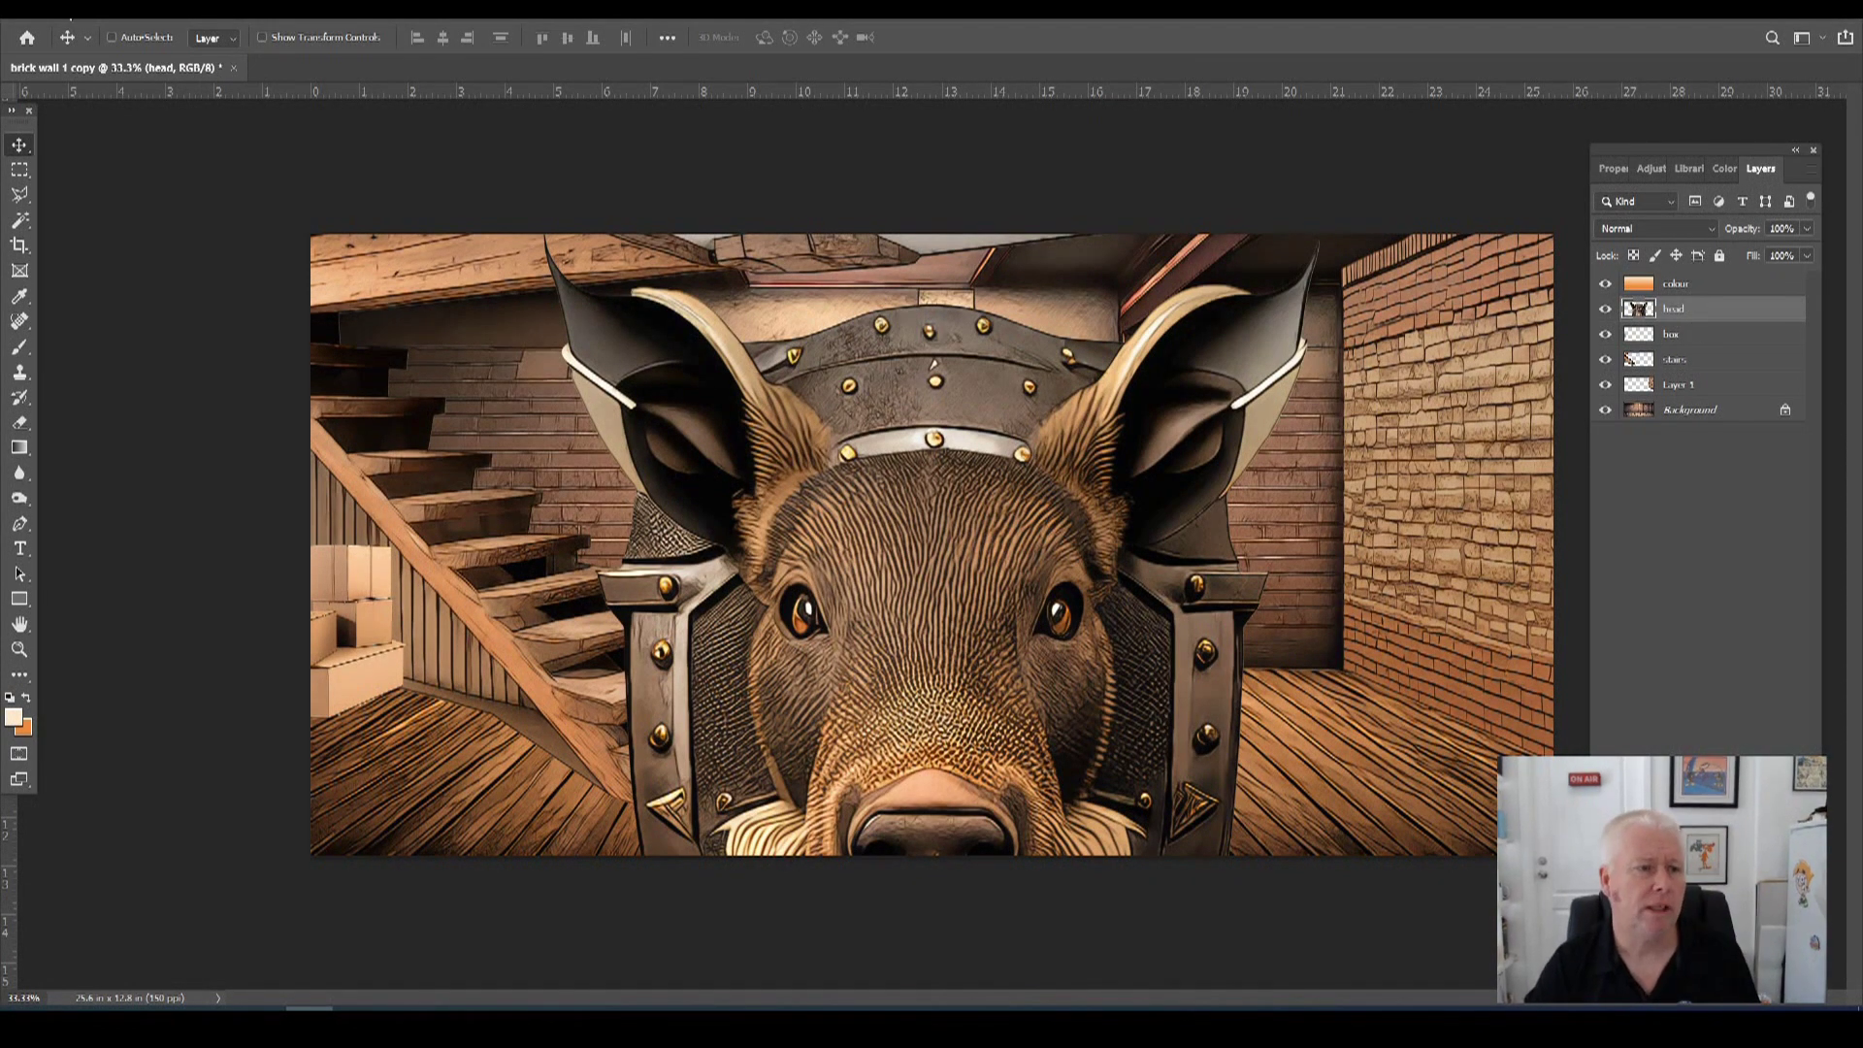
# Scale the boar's head to about 17% and hang it on the back wall between the post and the side wall.
pyautogui.click(70, 17)
pyautogui.moveTo(117, 451)
pyautogui.click(335, 482)
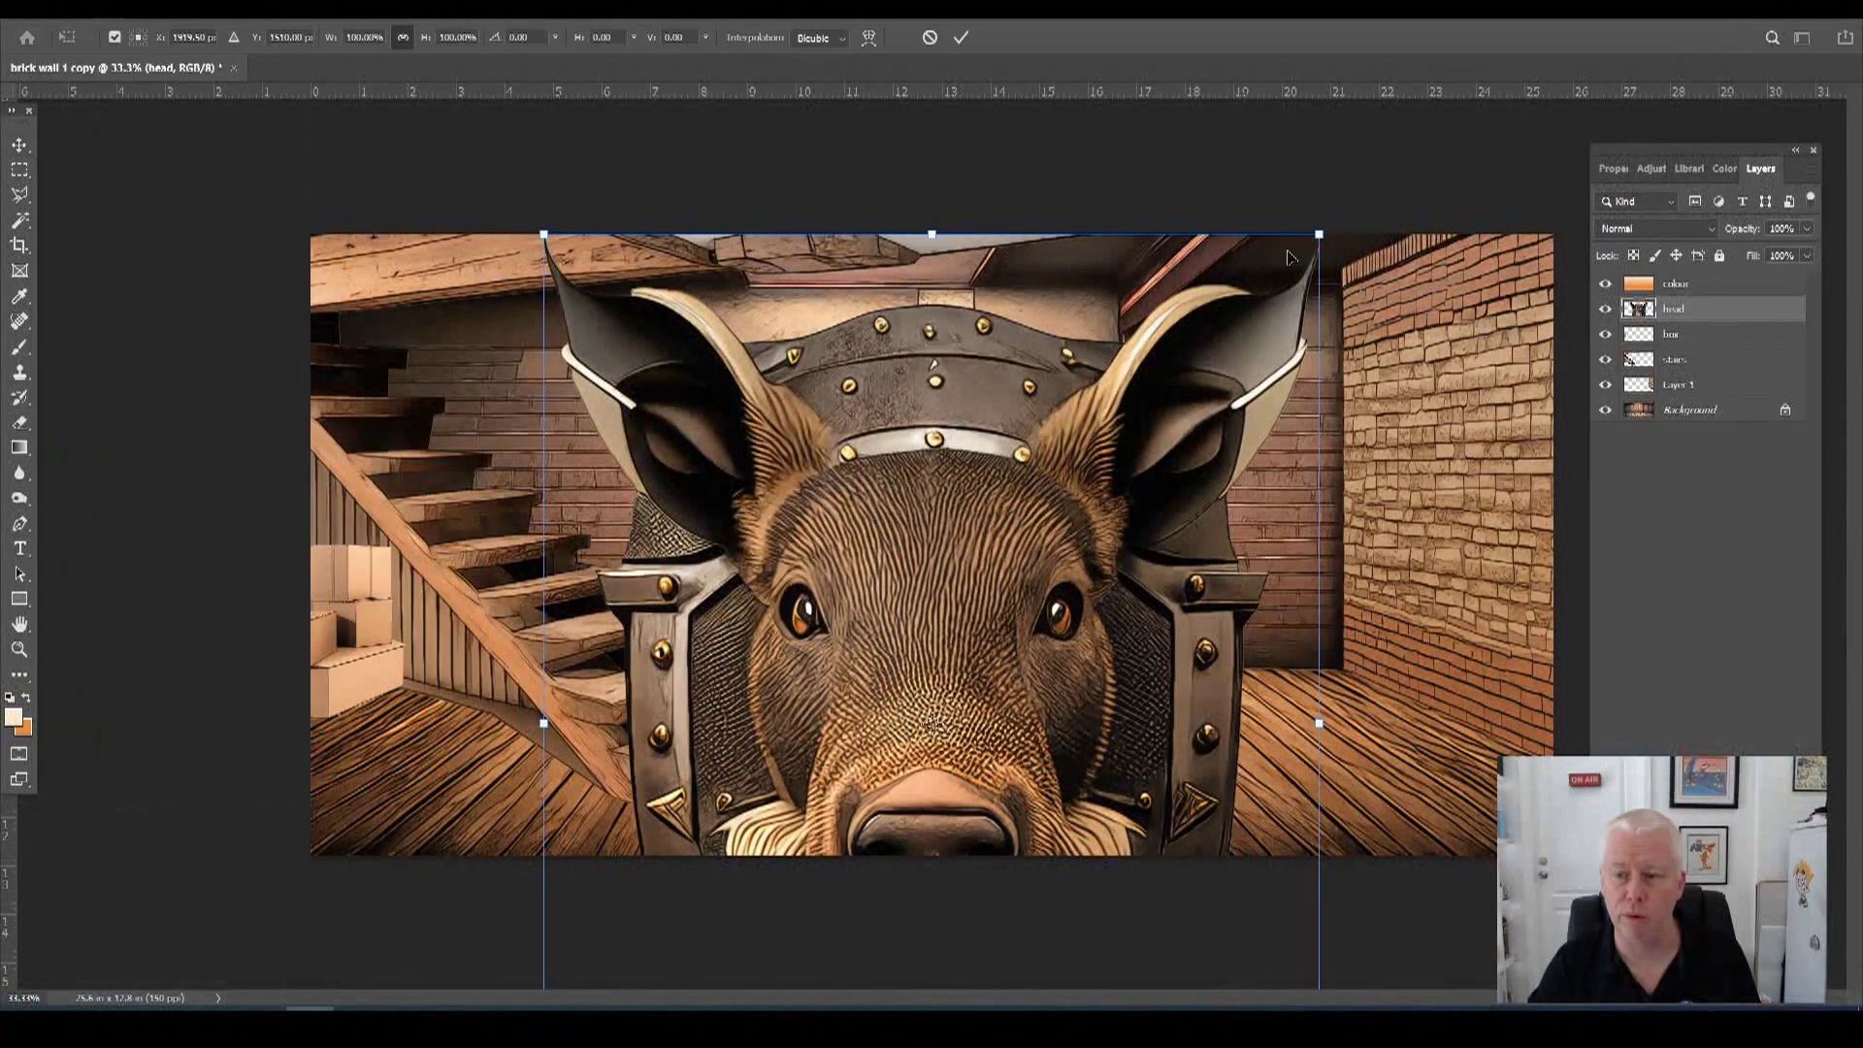
pyautogui.moveTo(1320, 233); pyautogui.dragTo(1136, 361)
pyautogui.moveTo(1183, 696); pyautogui.dragTo(1289, 451)
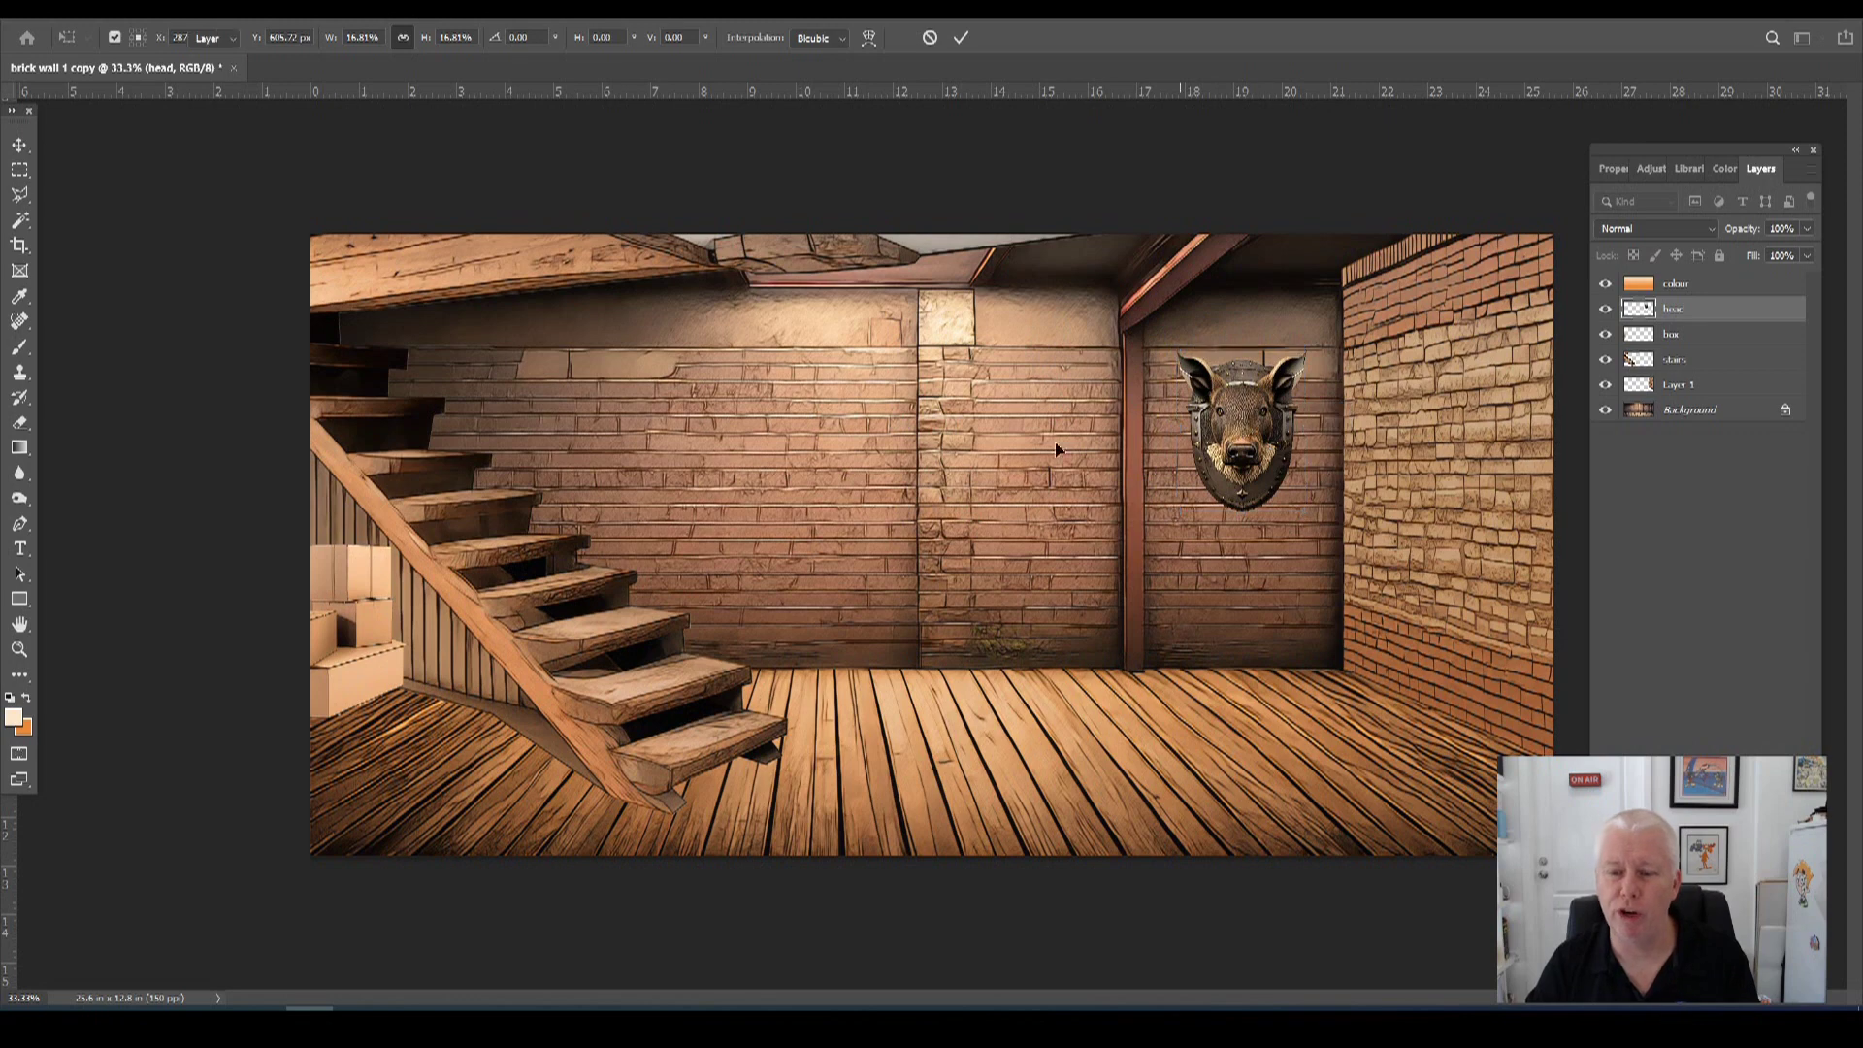
pyautogui.press('Return')
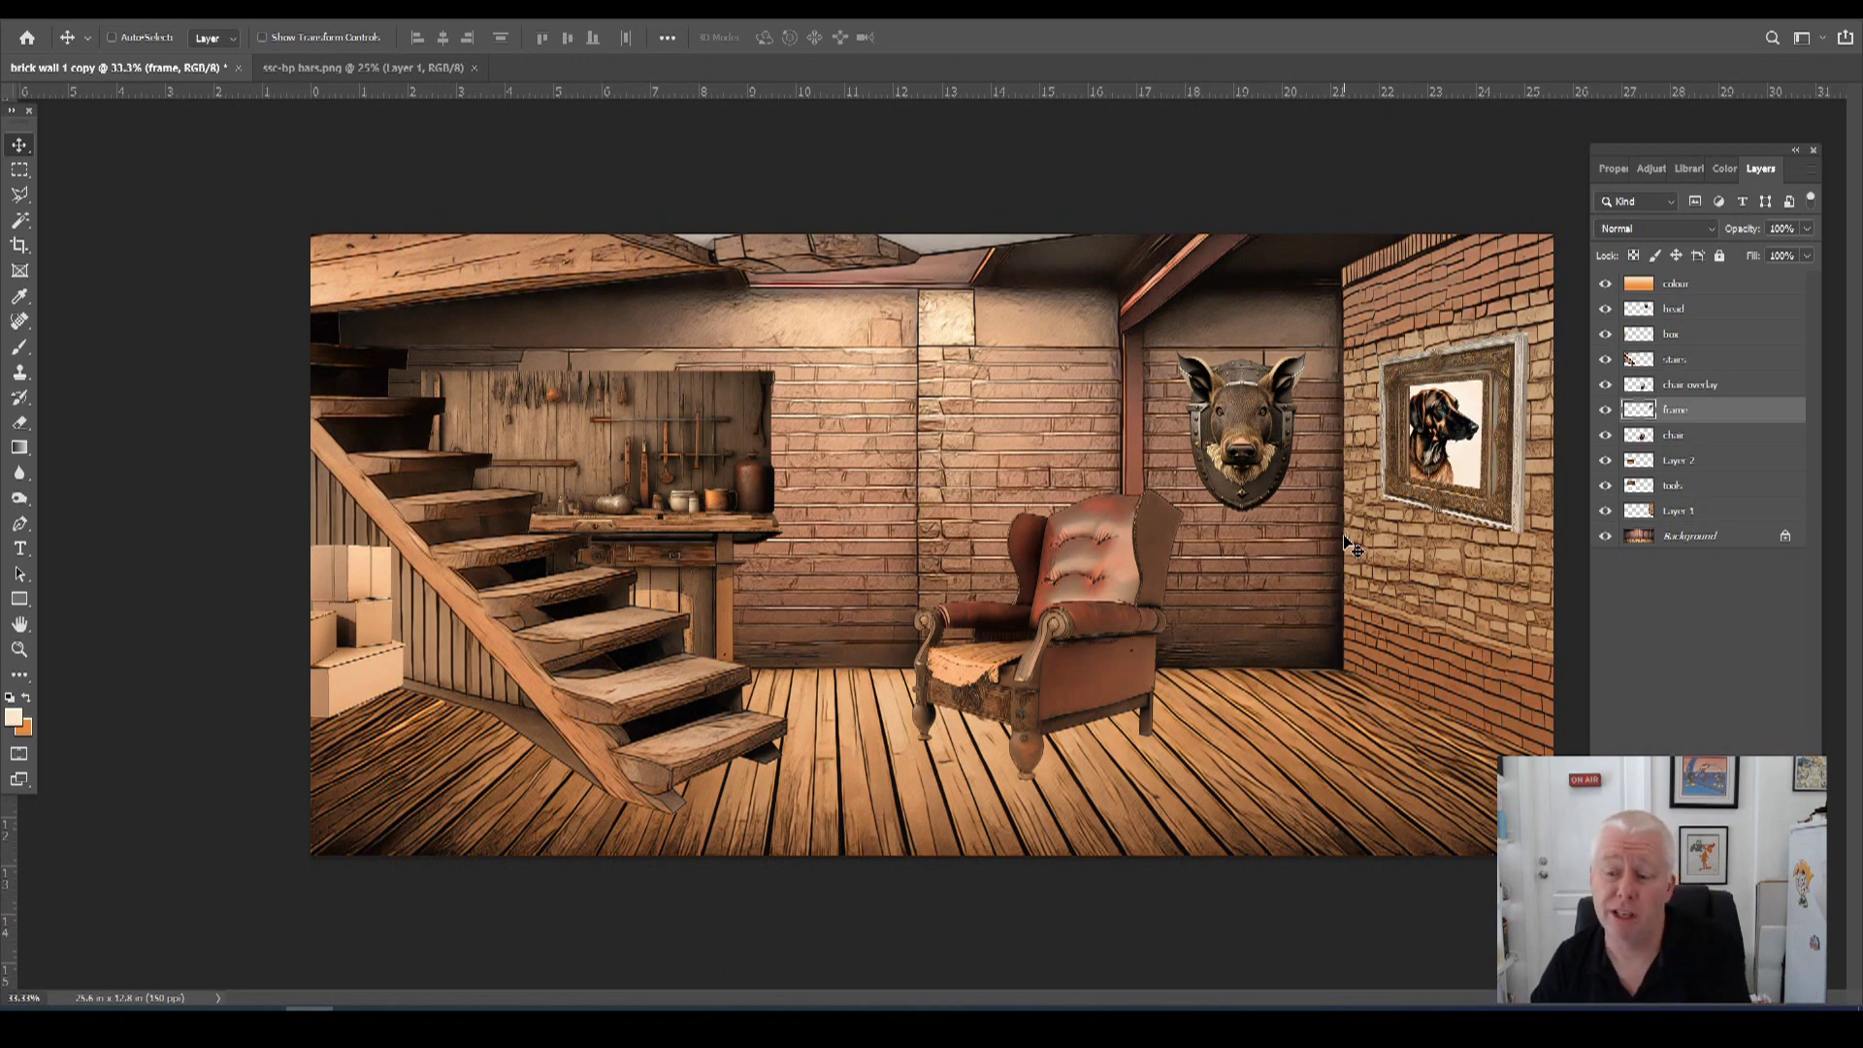
# Distort the framed dog picture by adjusting its far-side corners to match the perspective of the brick side wall.
pyautogui.click(86, 22)
pyautogui.moveTo(111, 458)
pyautogui.click(335, 524)
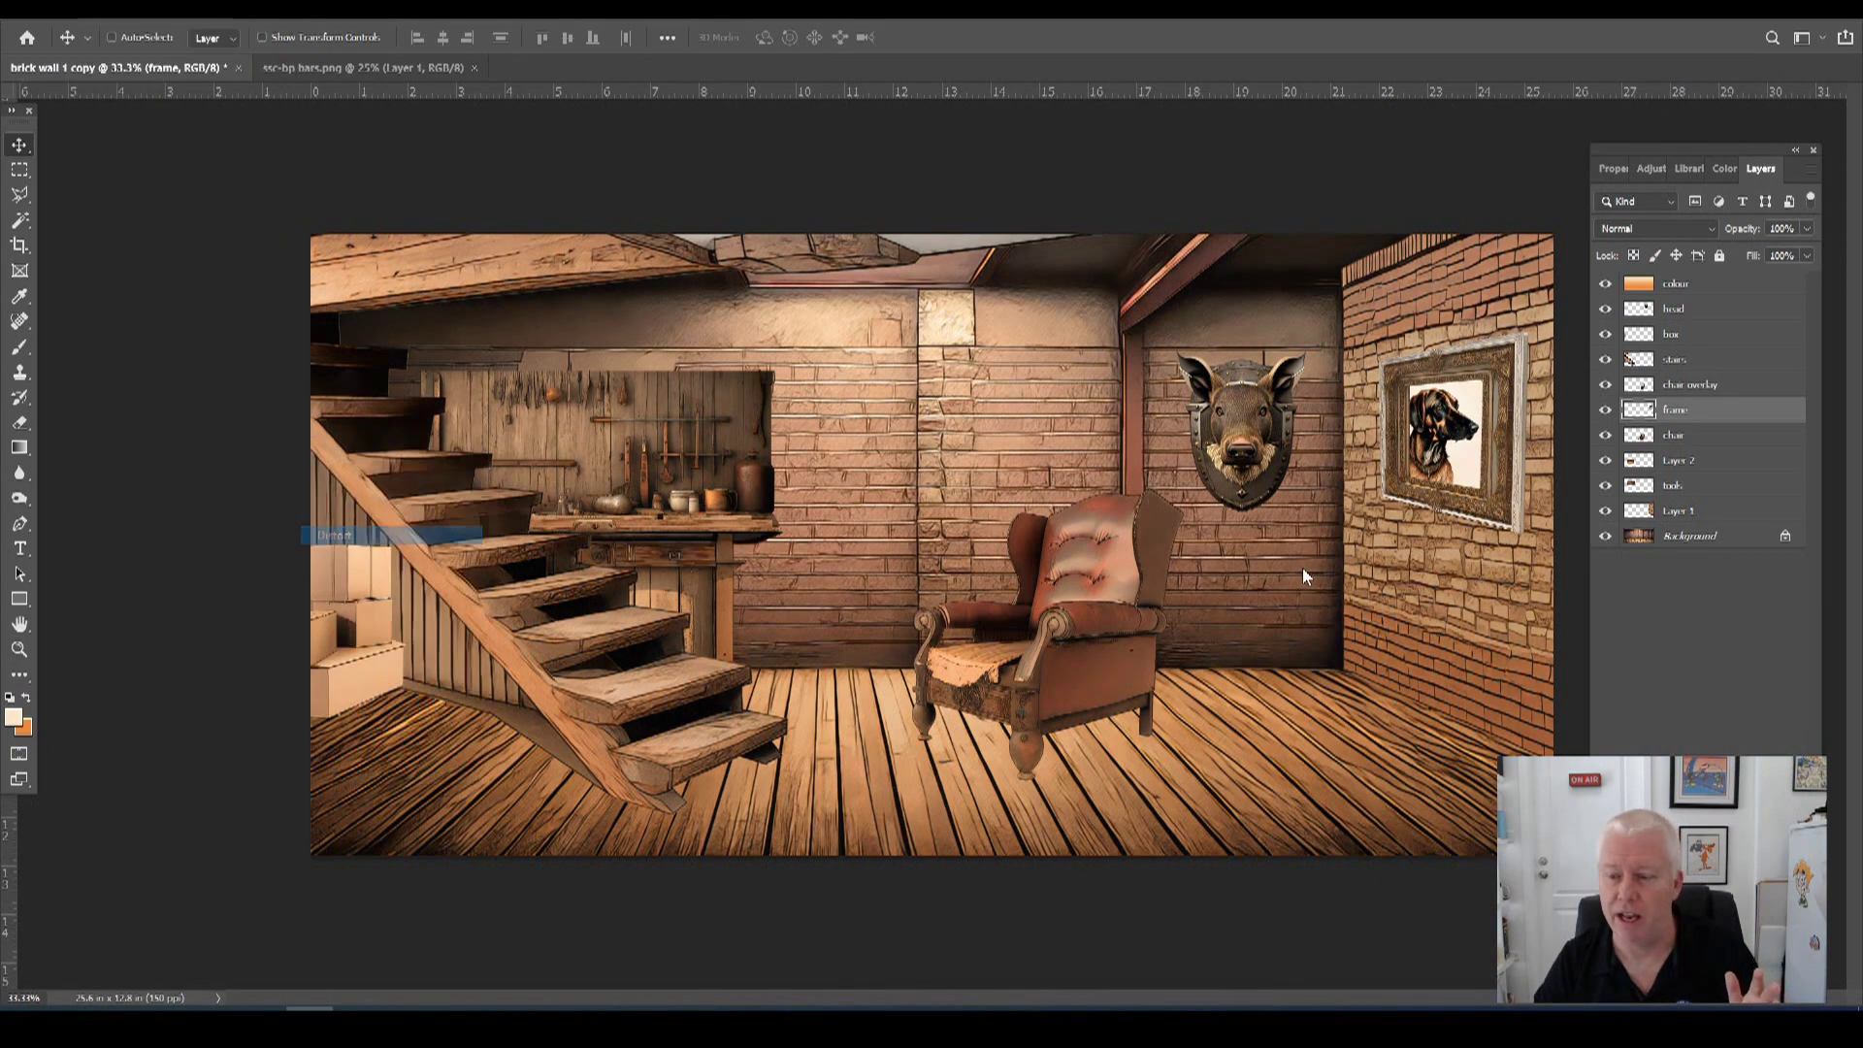
pyautogui.moveTo(1528, 536); pyautogui.dragTo(1522, 515)
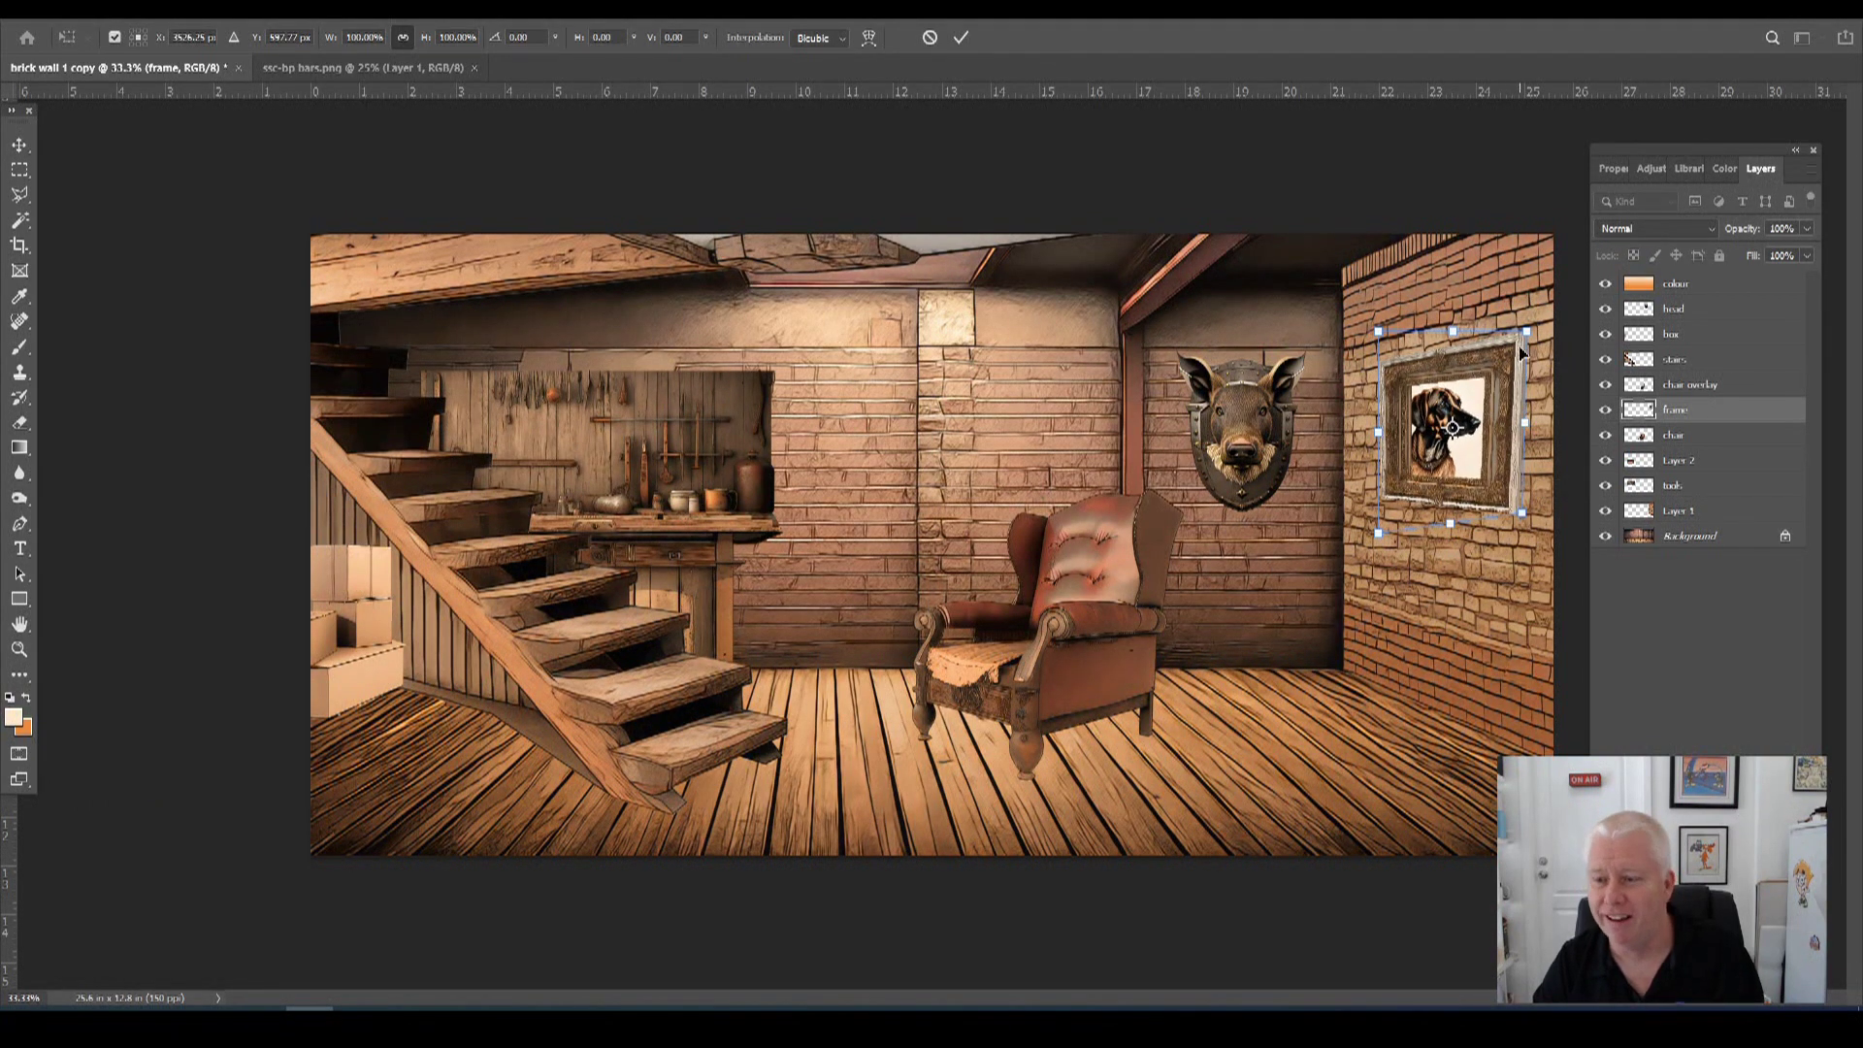
pyautogui.moveTo(1529, 334); pyautogui.dragTo(1520, 332)
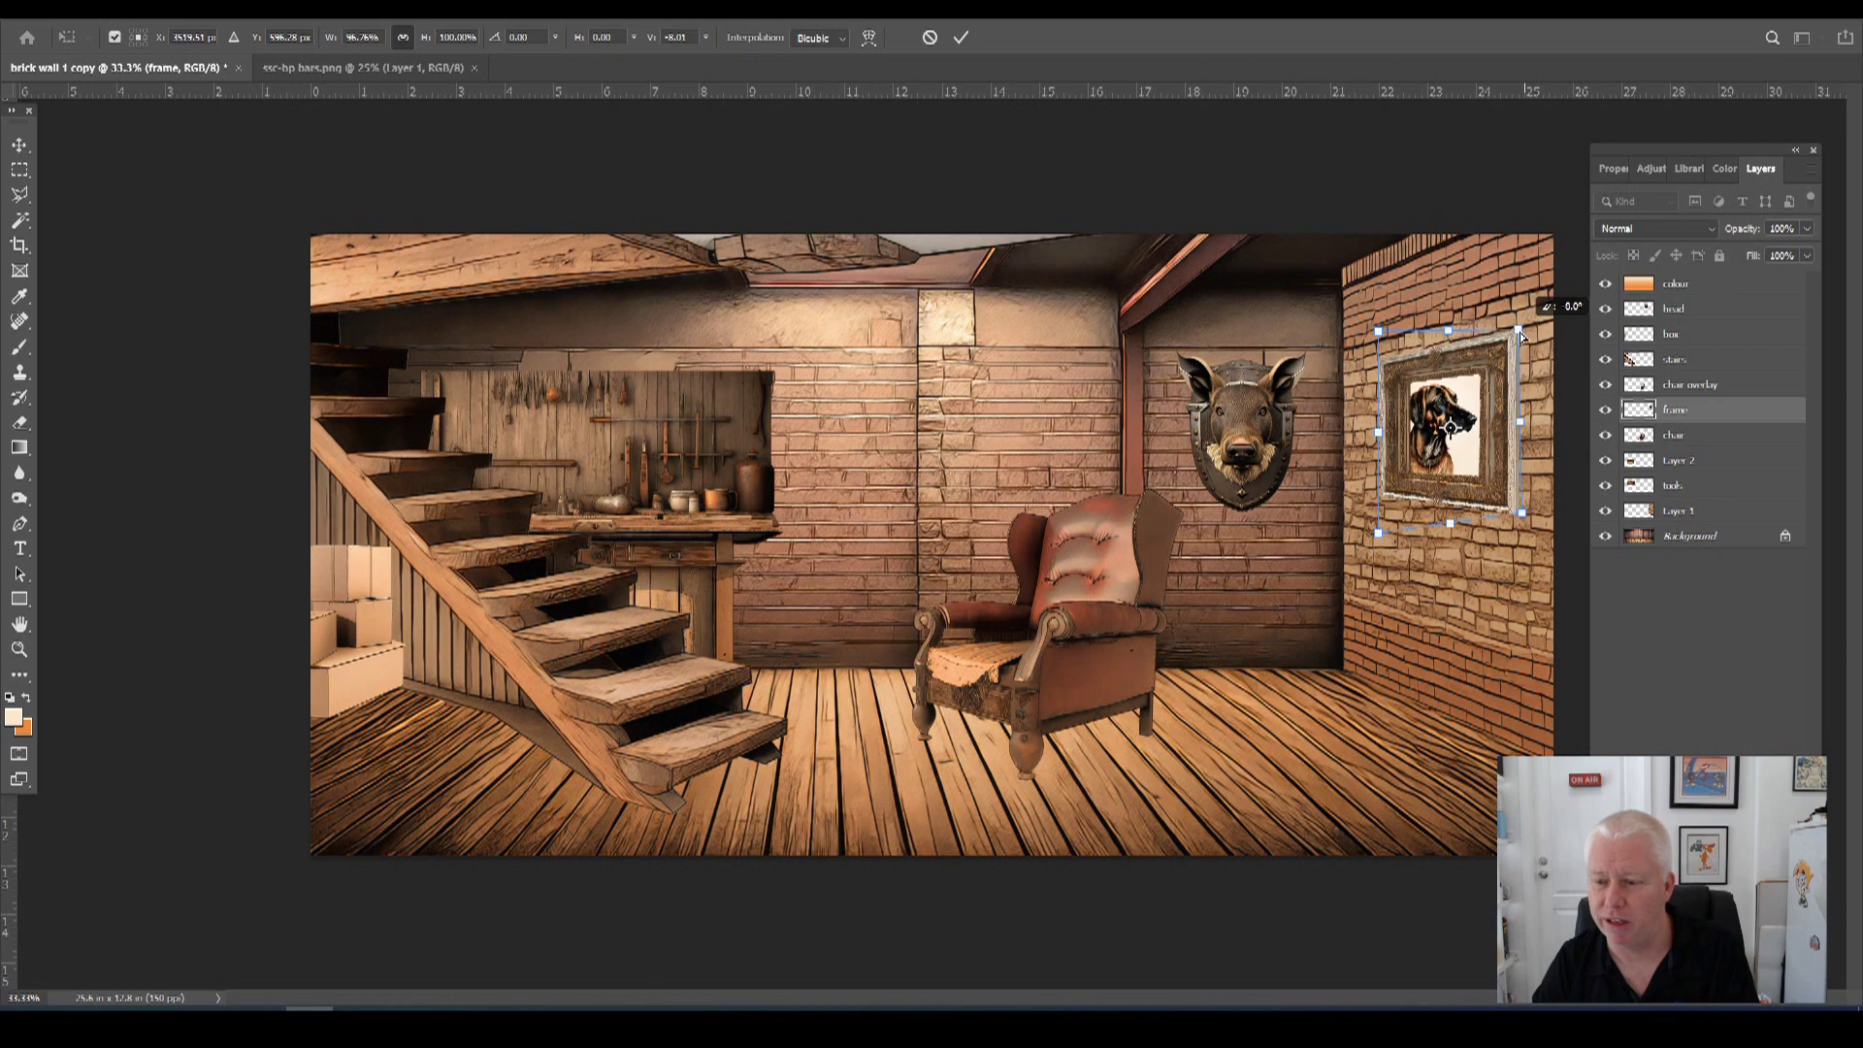
pyautogui.press('Return')
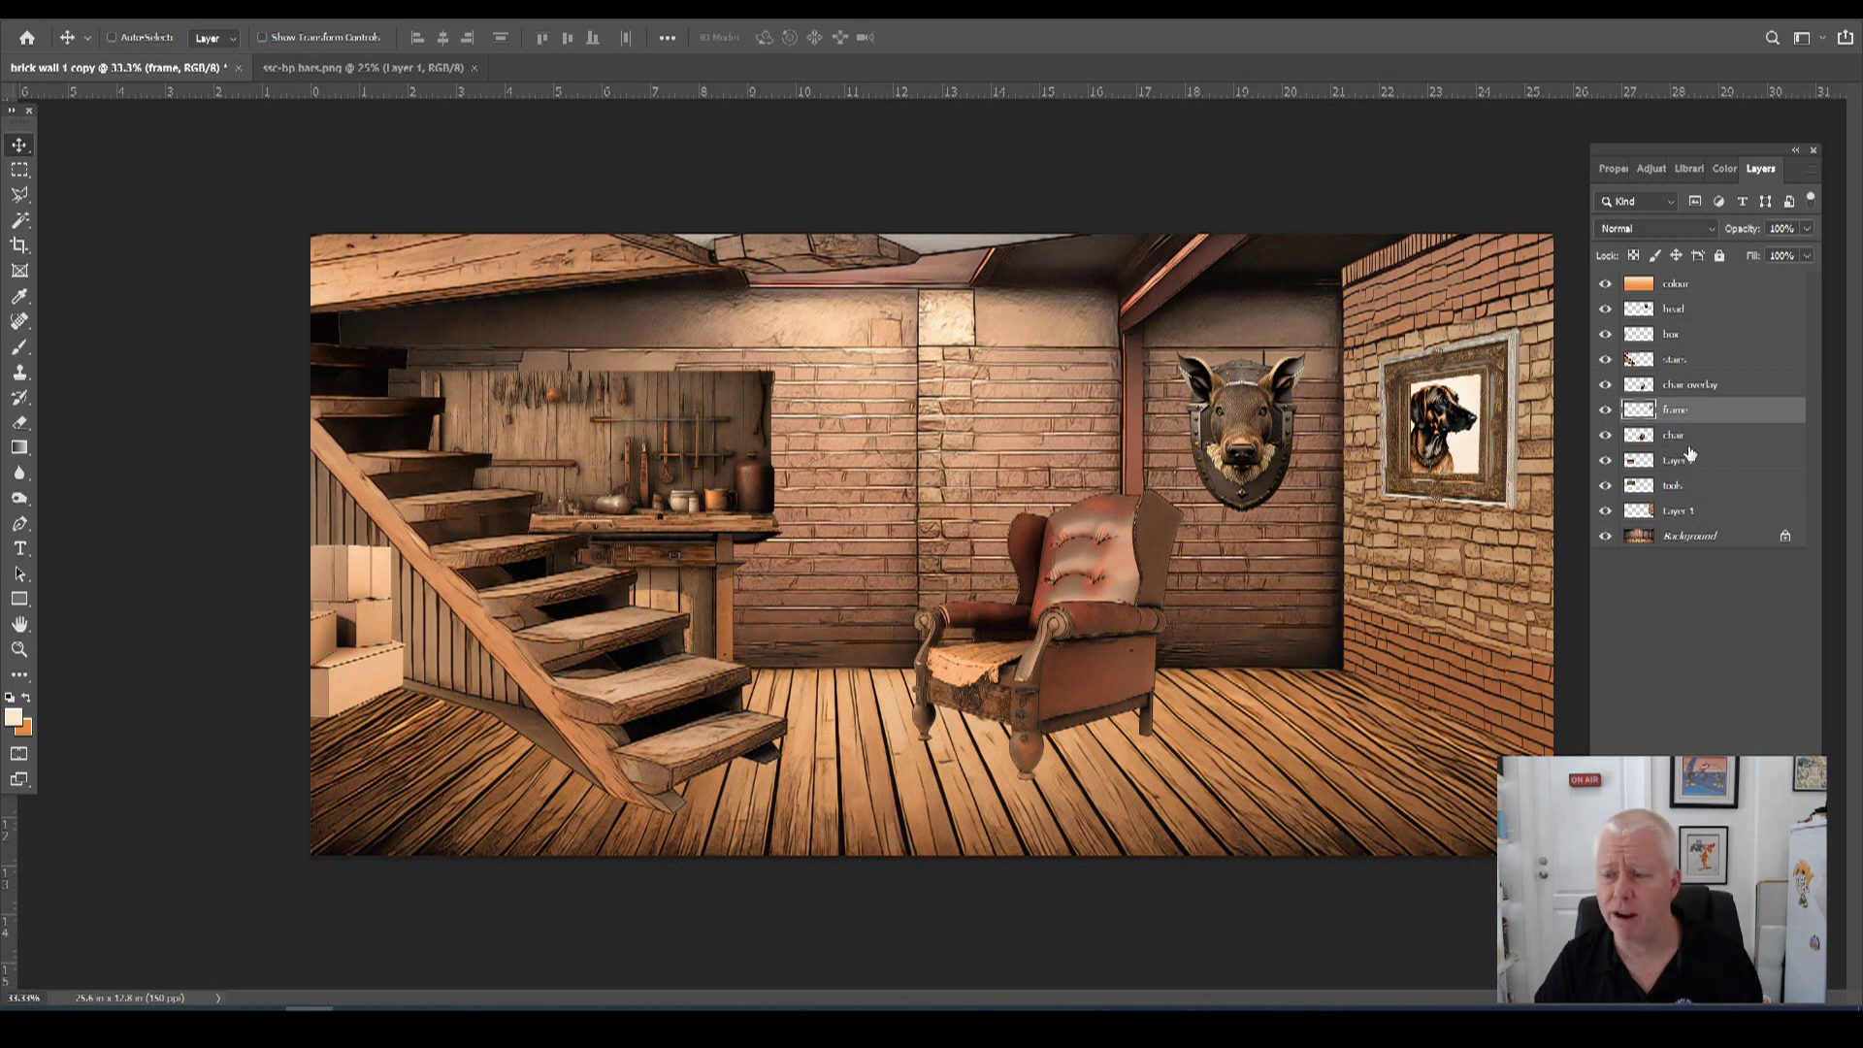
# Rename Layer 2 as "bench".
pyautogui.click(1670, 469)
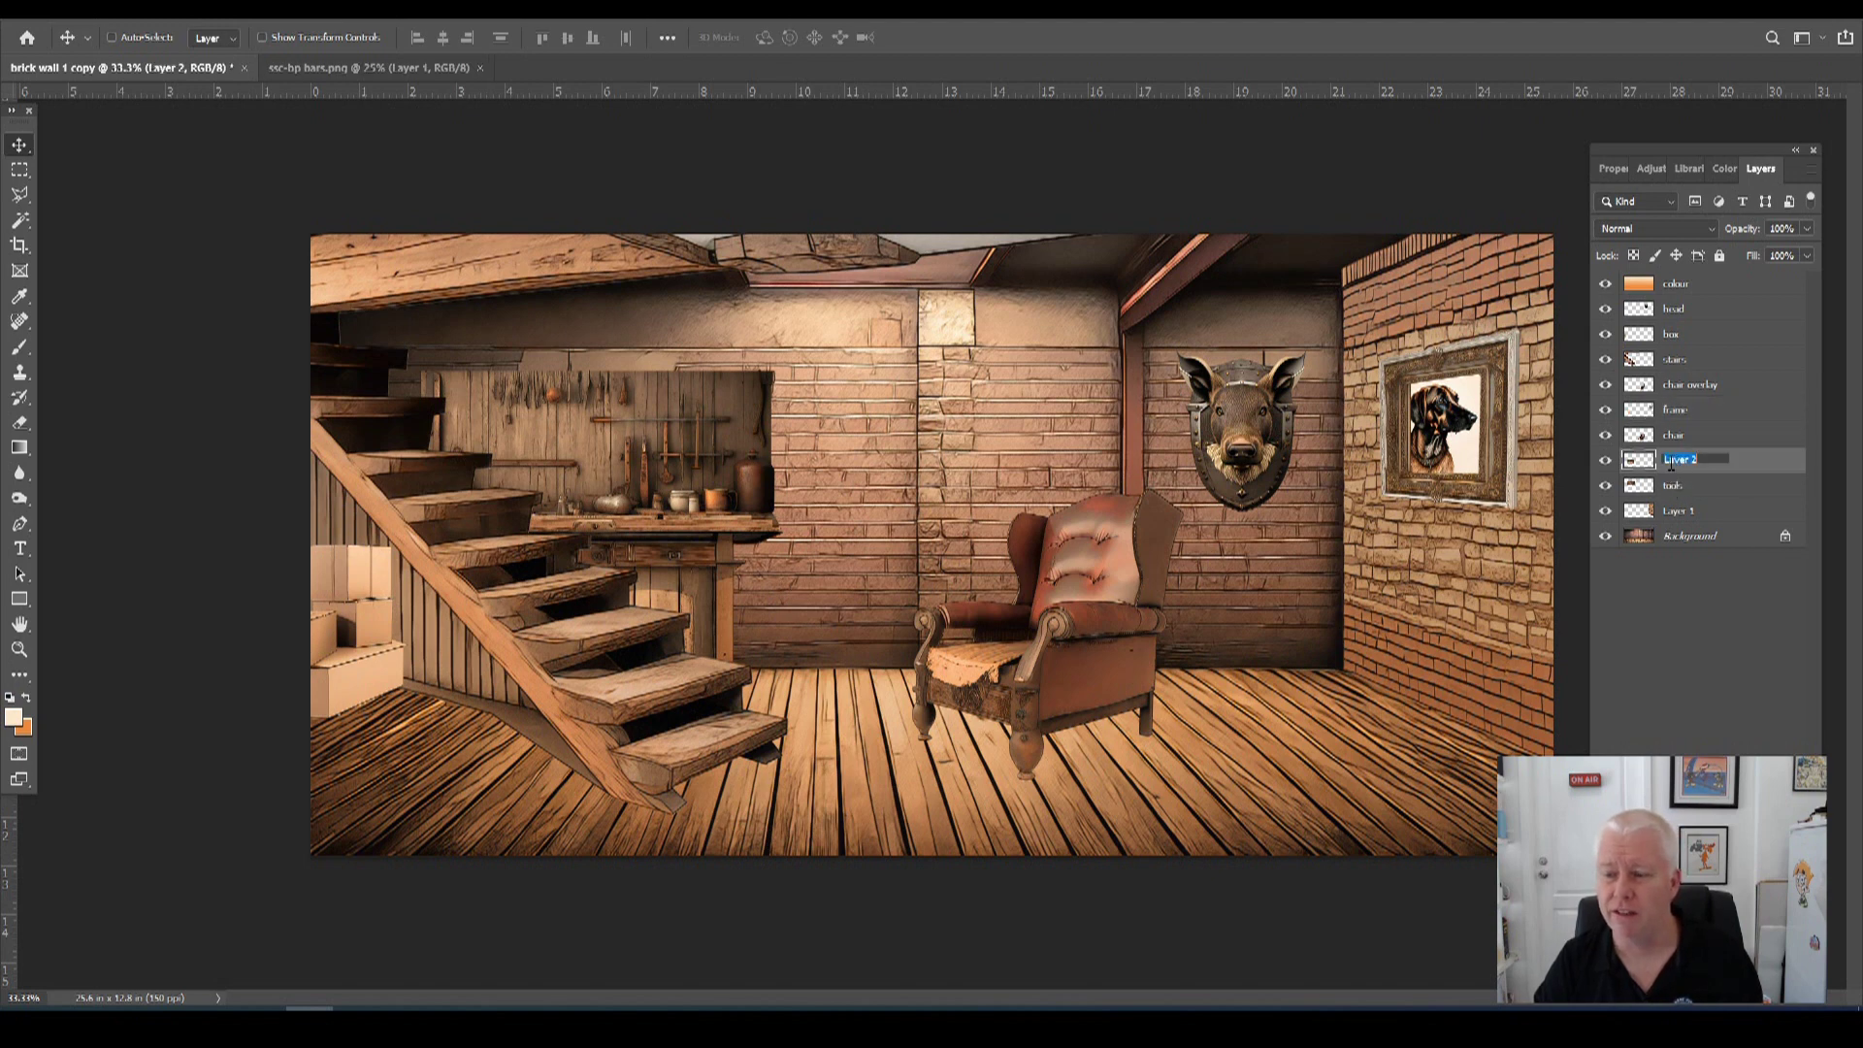
pyautogui.doubleClick(1675, 461)
pyautogui.write('bench')
pyautogui.press('Return')
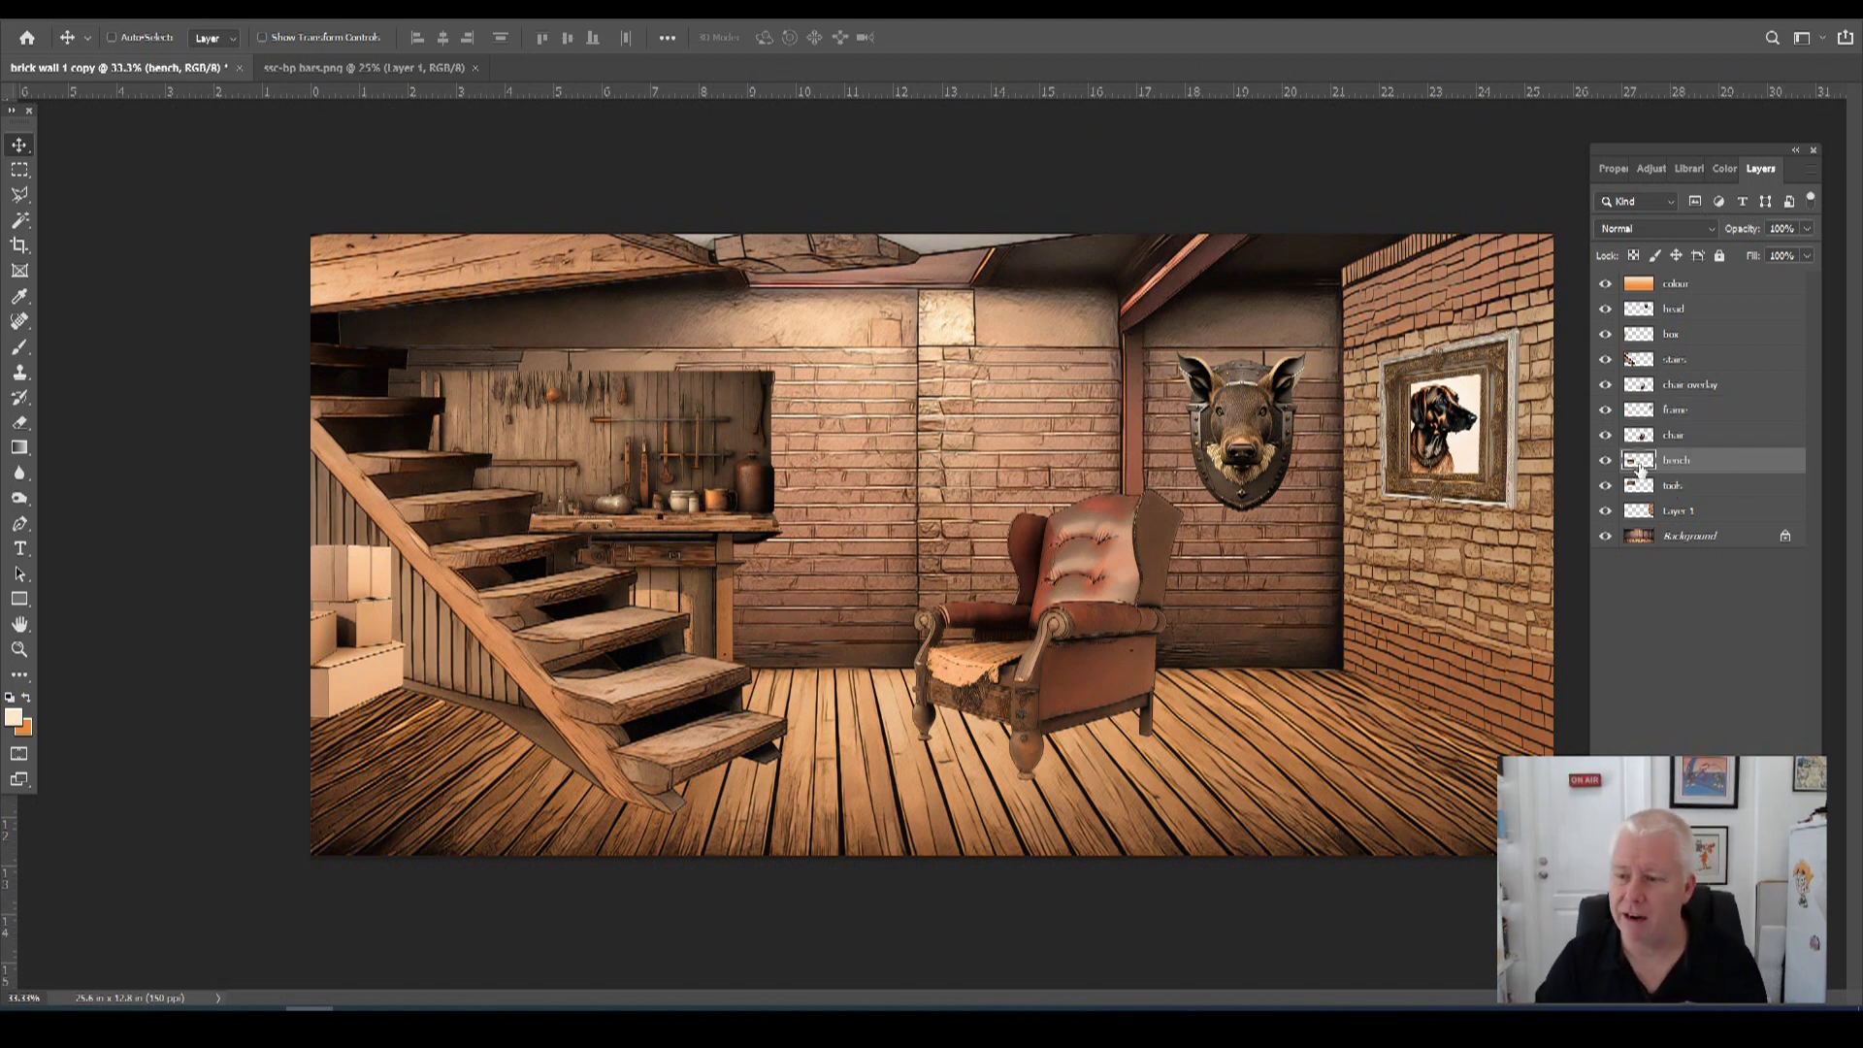
# Select the bench and tools layers together and reposition them on the back wall, partly behind the staircase.
pyautogui.keyDown('shift'); pyautogui.click(1673, 485); pyautogui.keyUp('shift')
pyautogui.moveTo(635, 432); pyautogui.dragTo(756, 419)
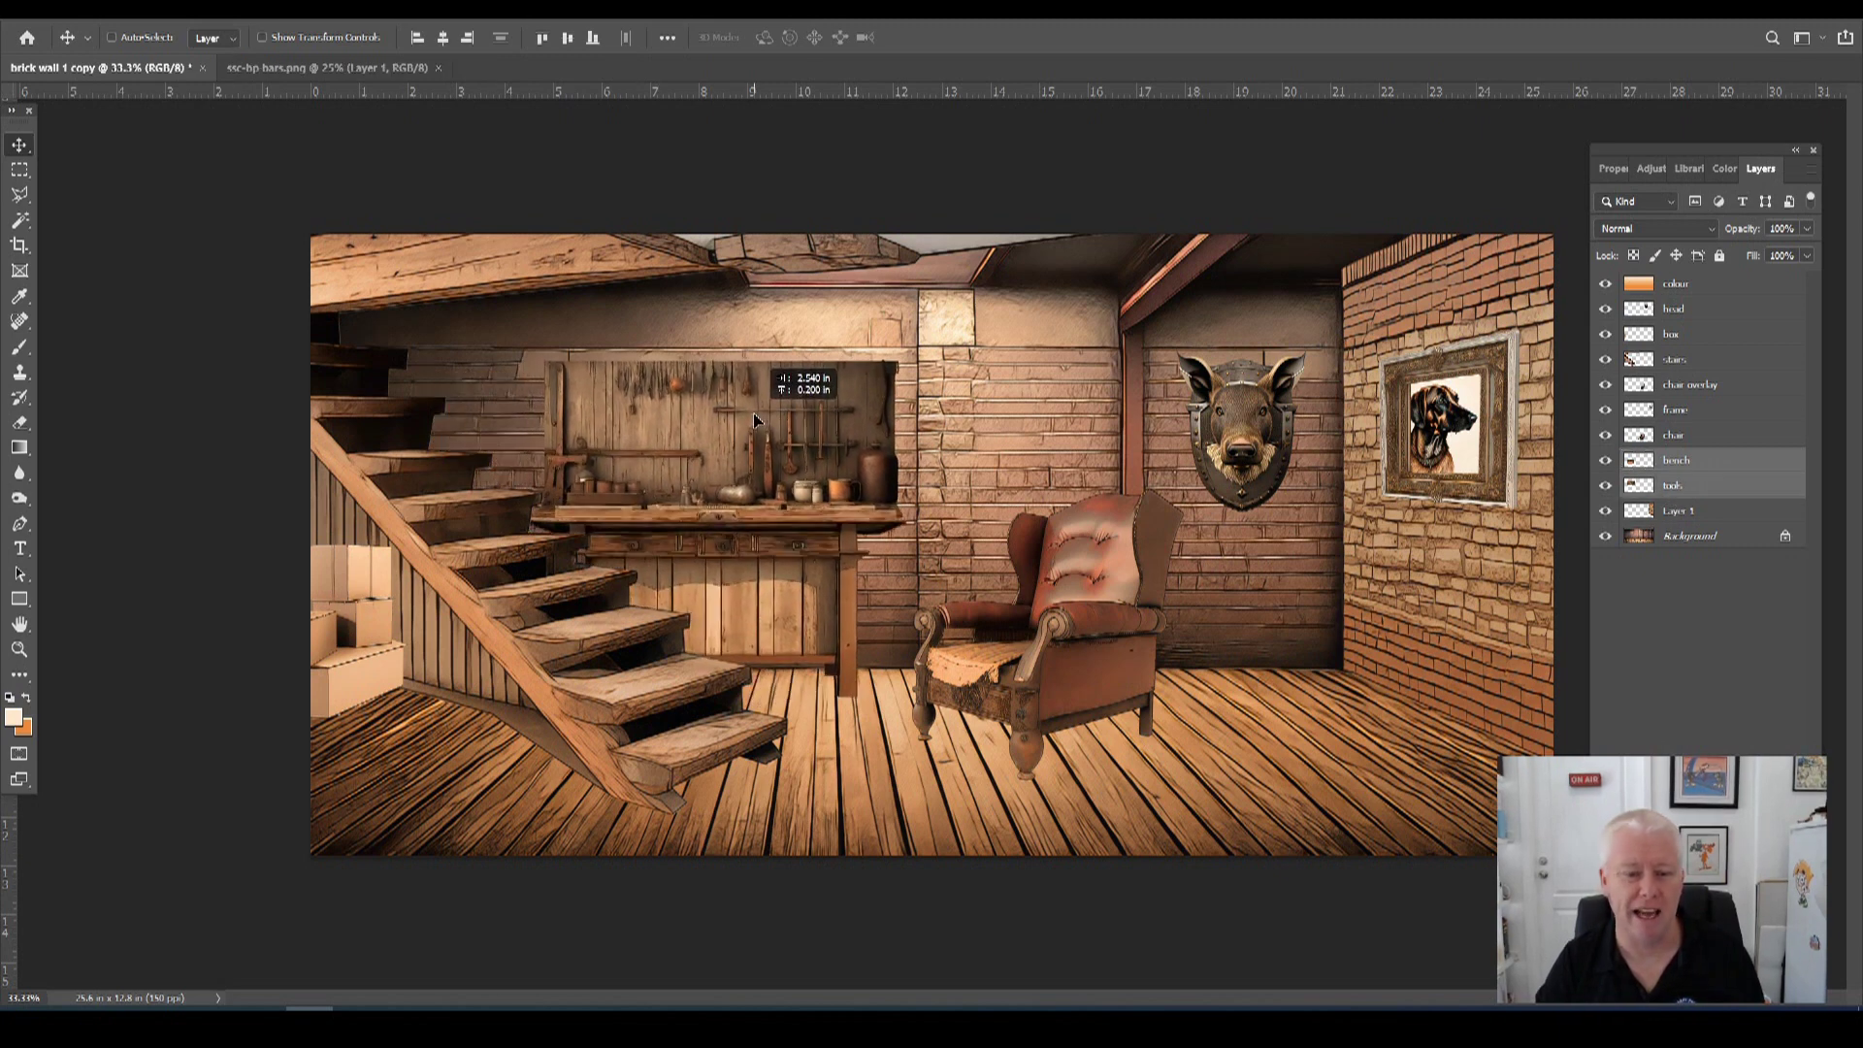
pyautogui.moveTo(886, 463); pyautogui.dragTo(1131, 468)
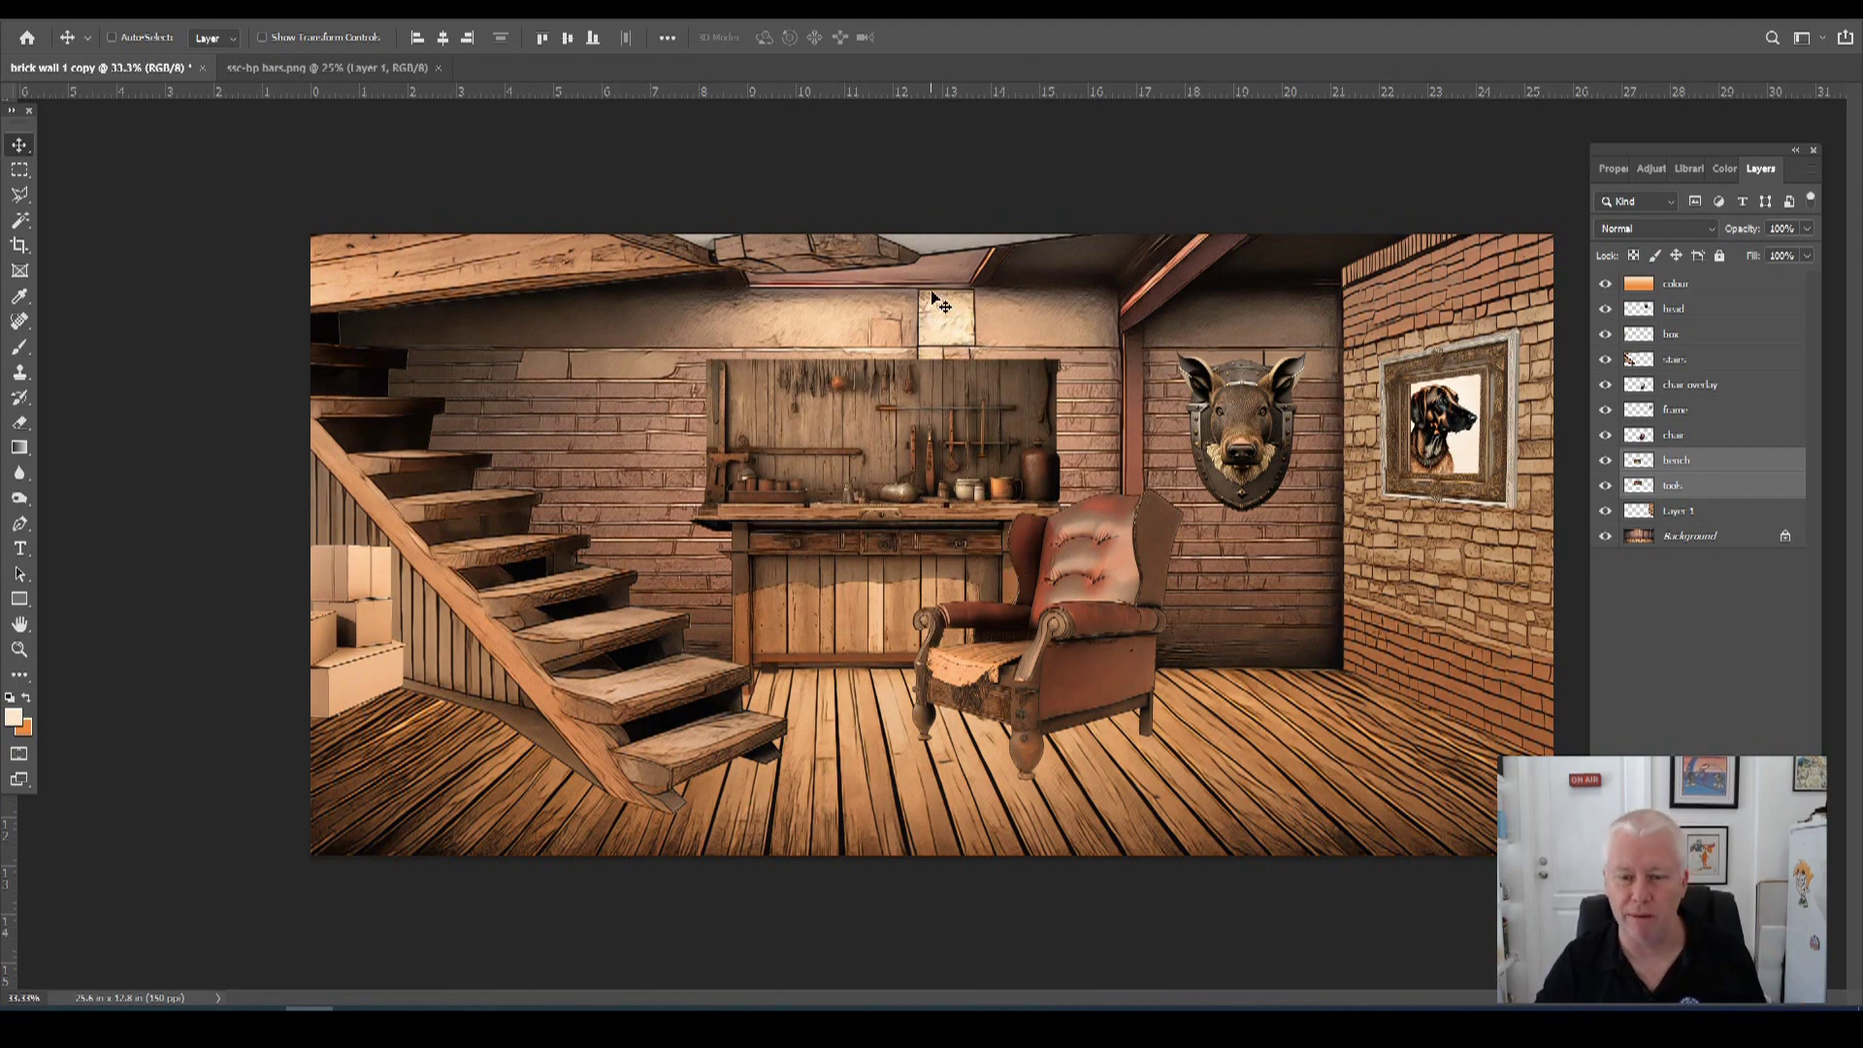
pyautogui.moveTo(1005, 475); pyautogui.dragTo(637, 462)
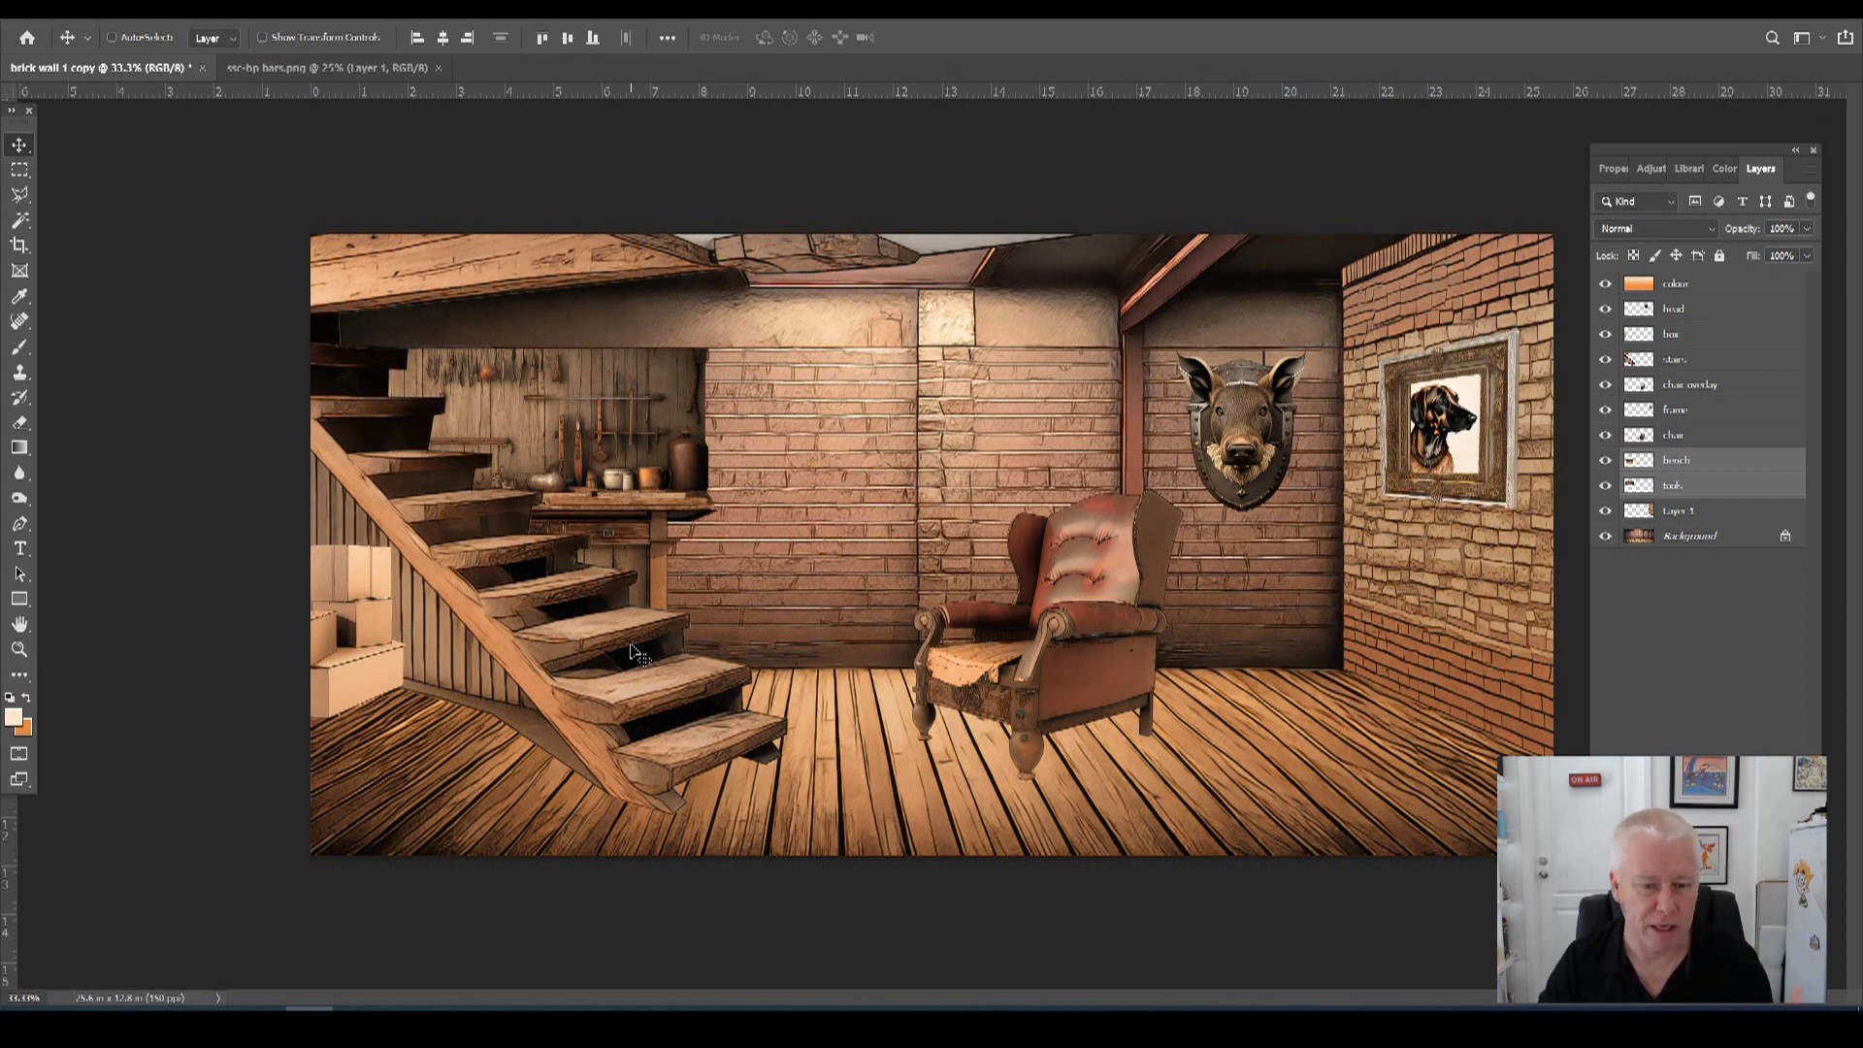
# Flip the tools layer horizontally.
pyautogui.click(1681, 489)
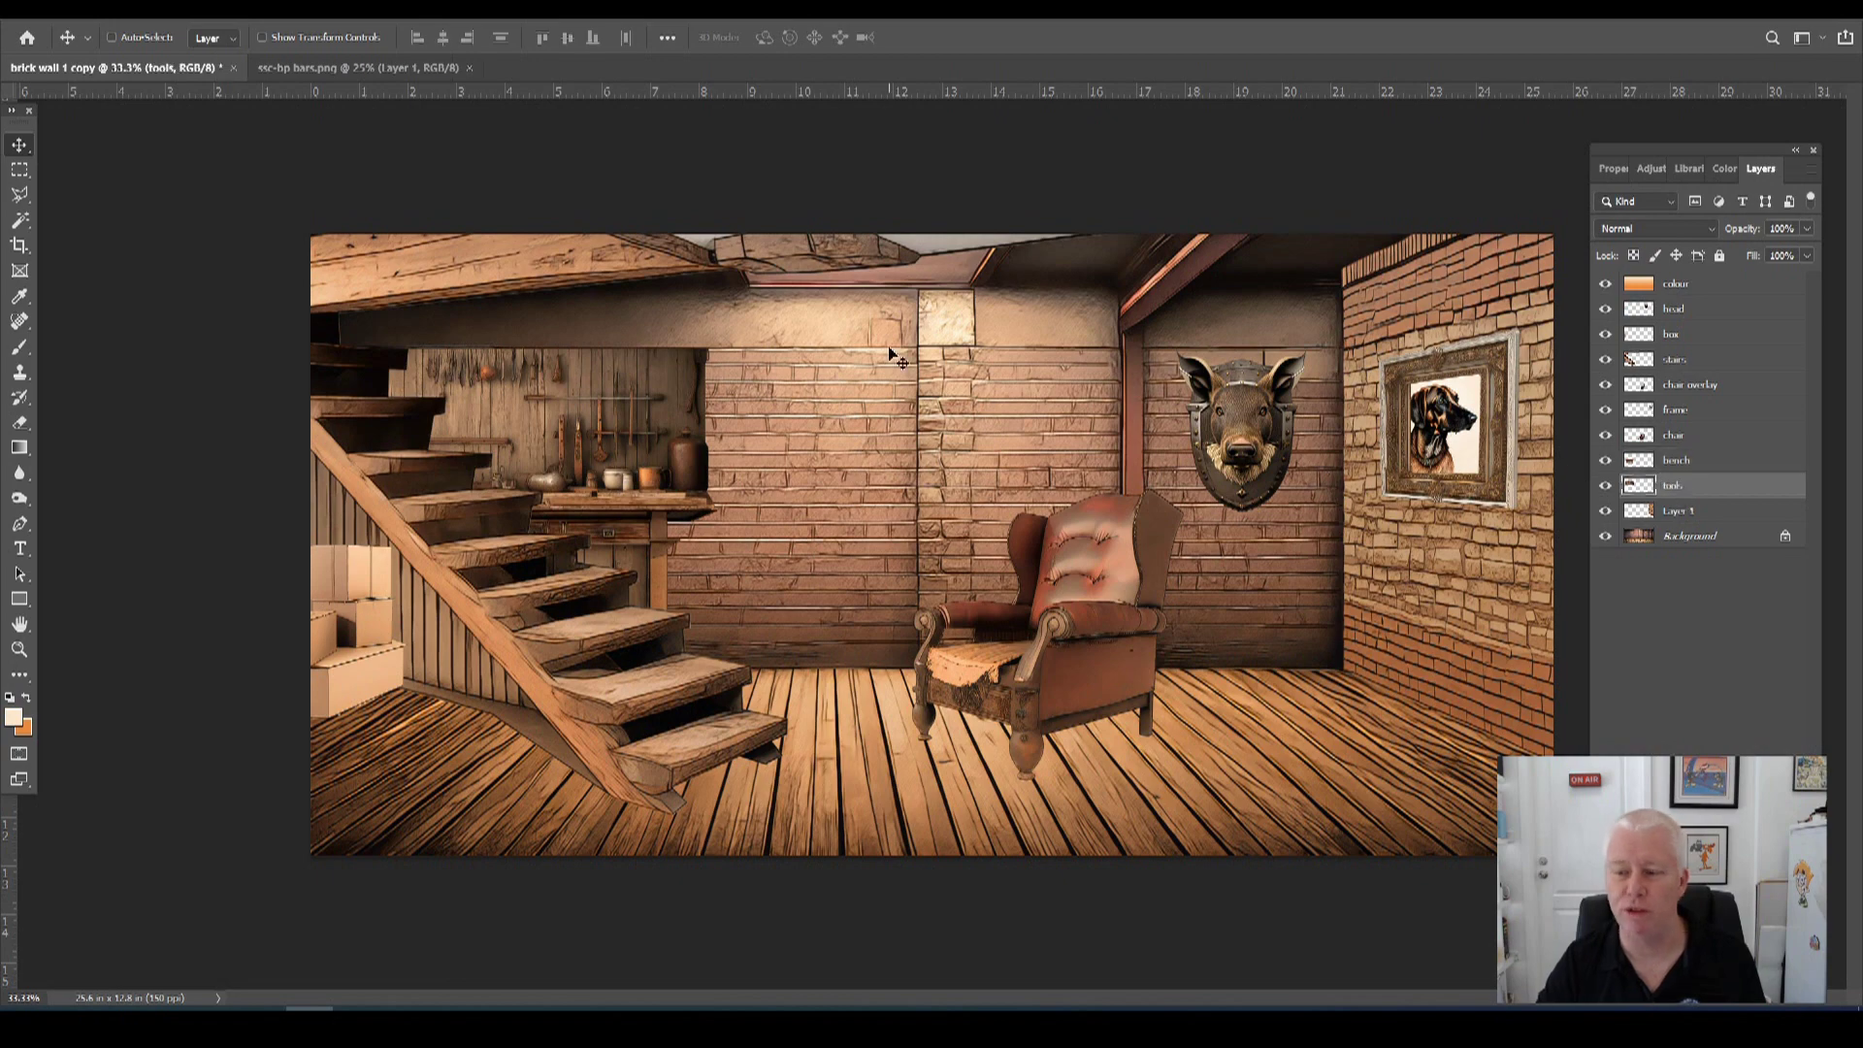
pyautogui.click(81, 21)
pyautogui.moveTo(175, 451)
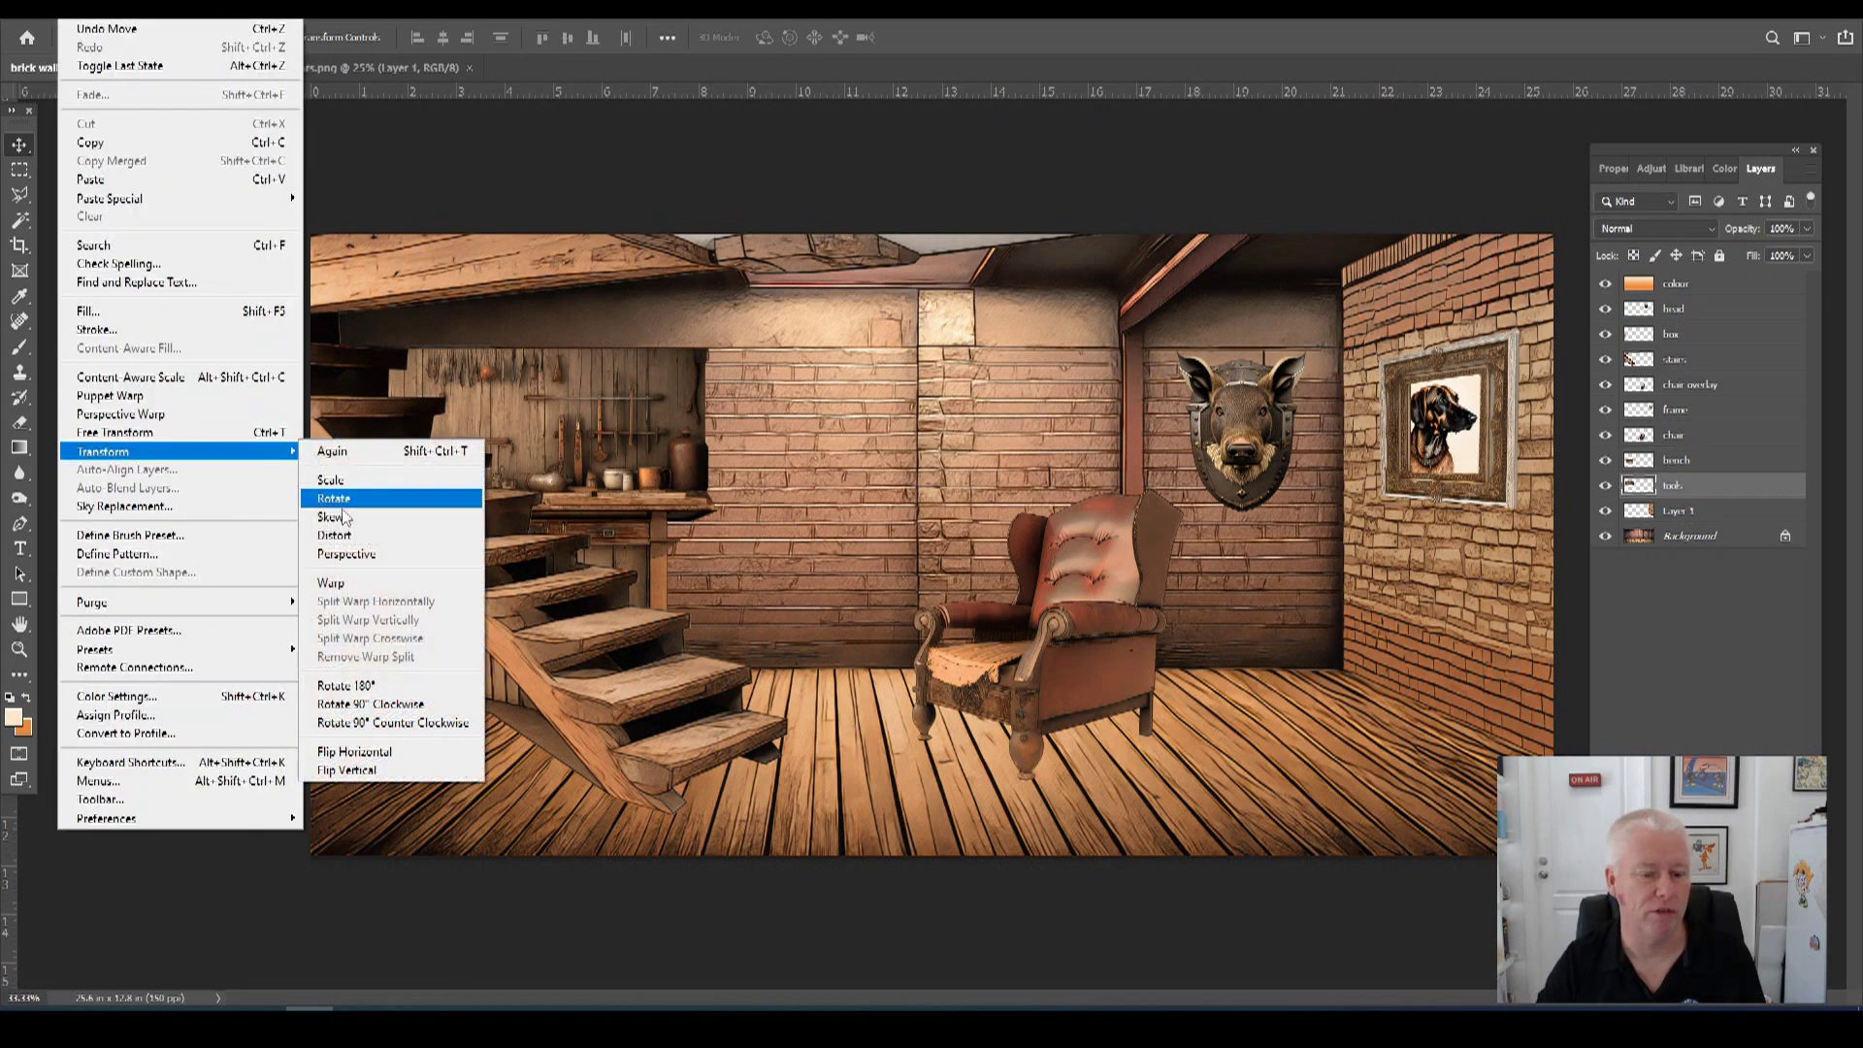
pyautogui.click(391, 751)
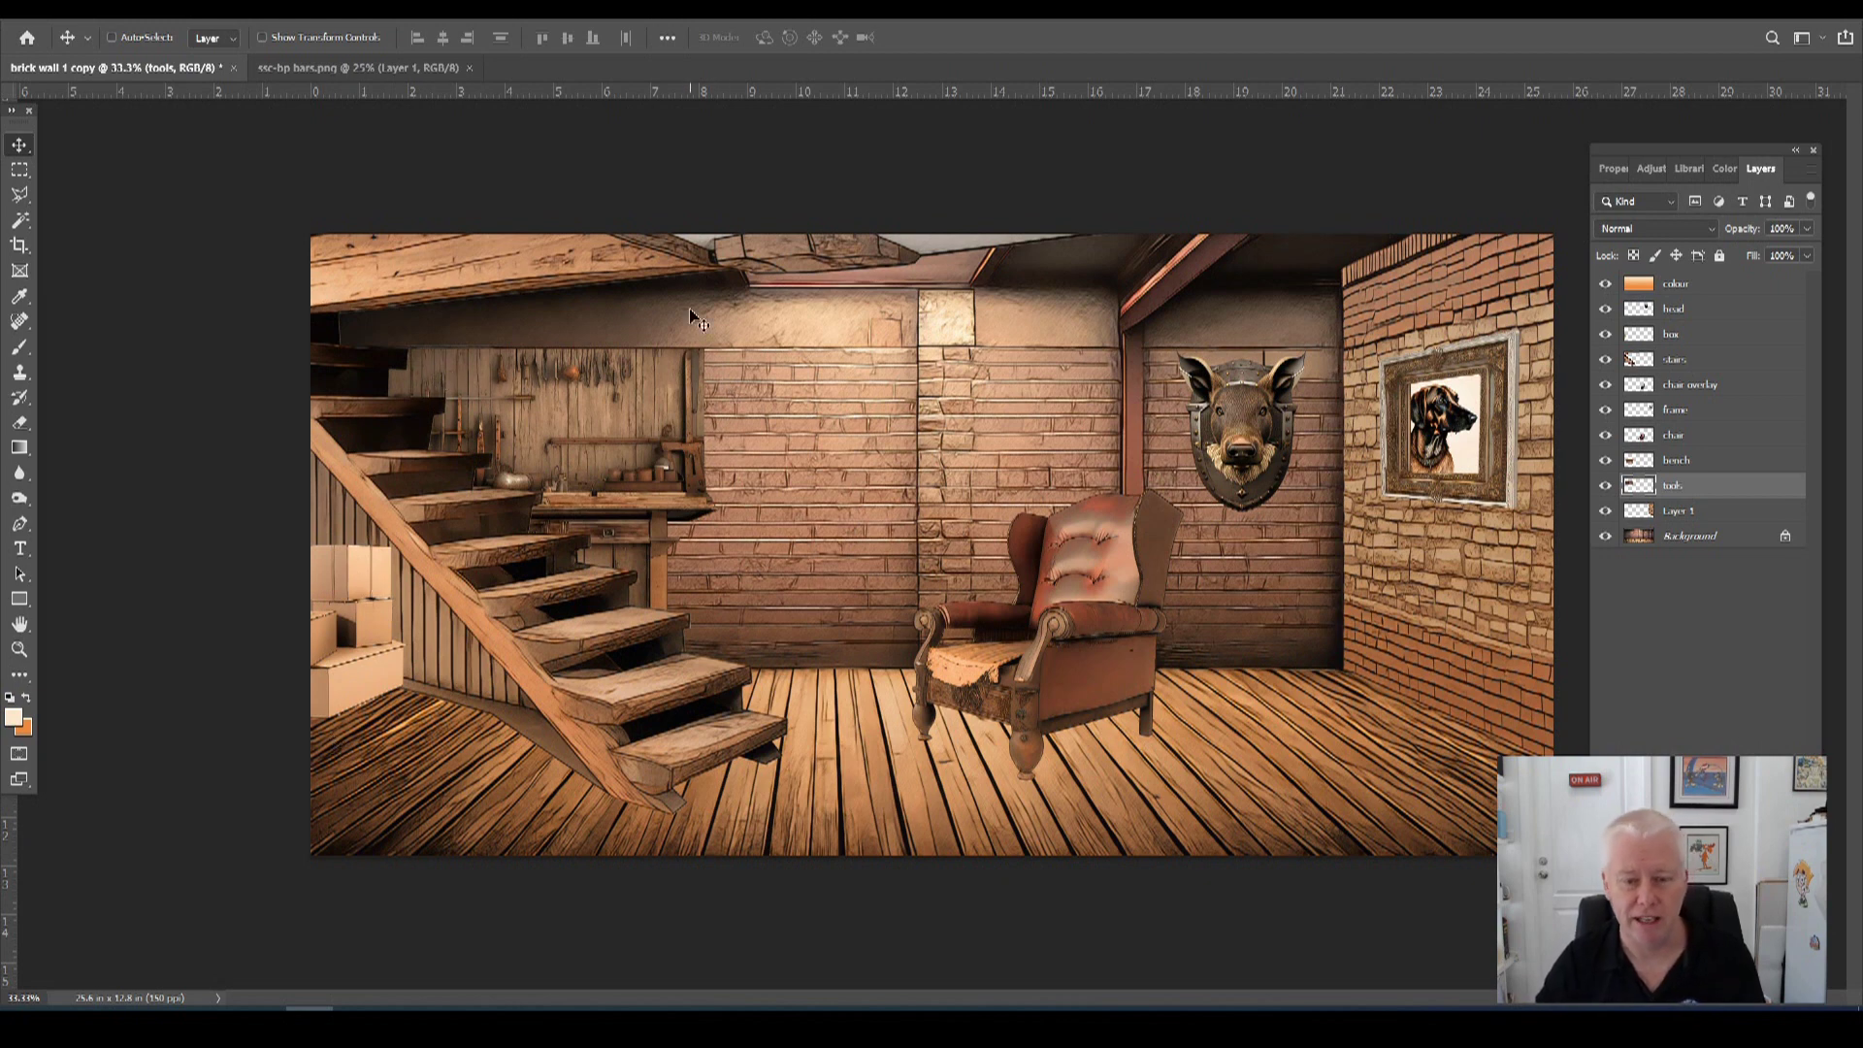
# Burn the edge of the tool board beside the stairs with a soft brush on midtones at 100% exposure.
pyautogui.click(19, 501)
pyautogui.click(140, 39)
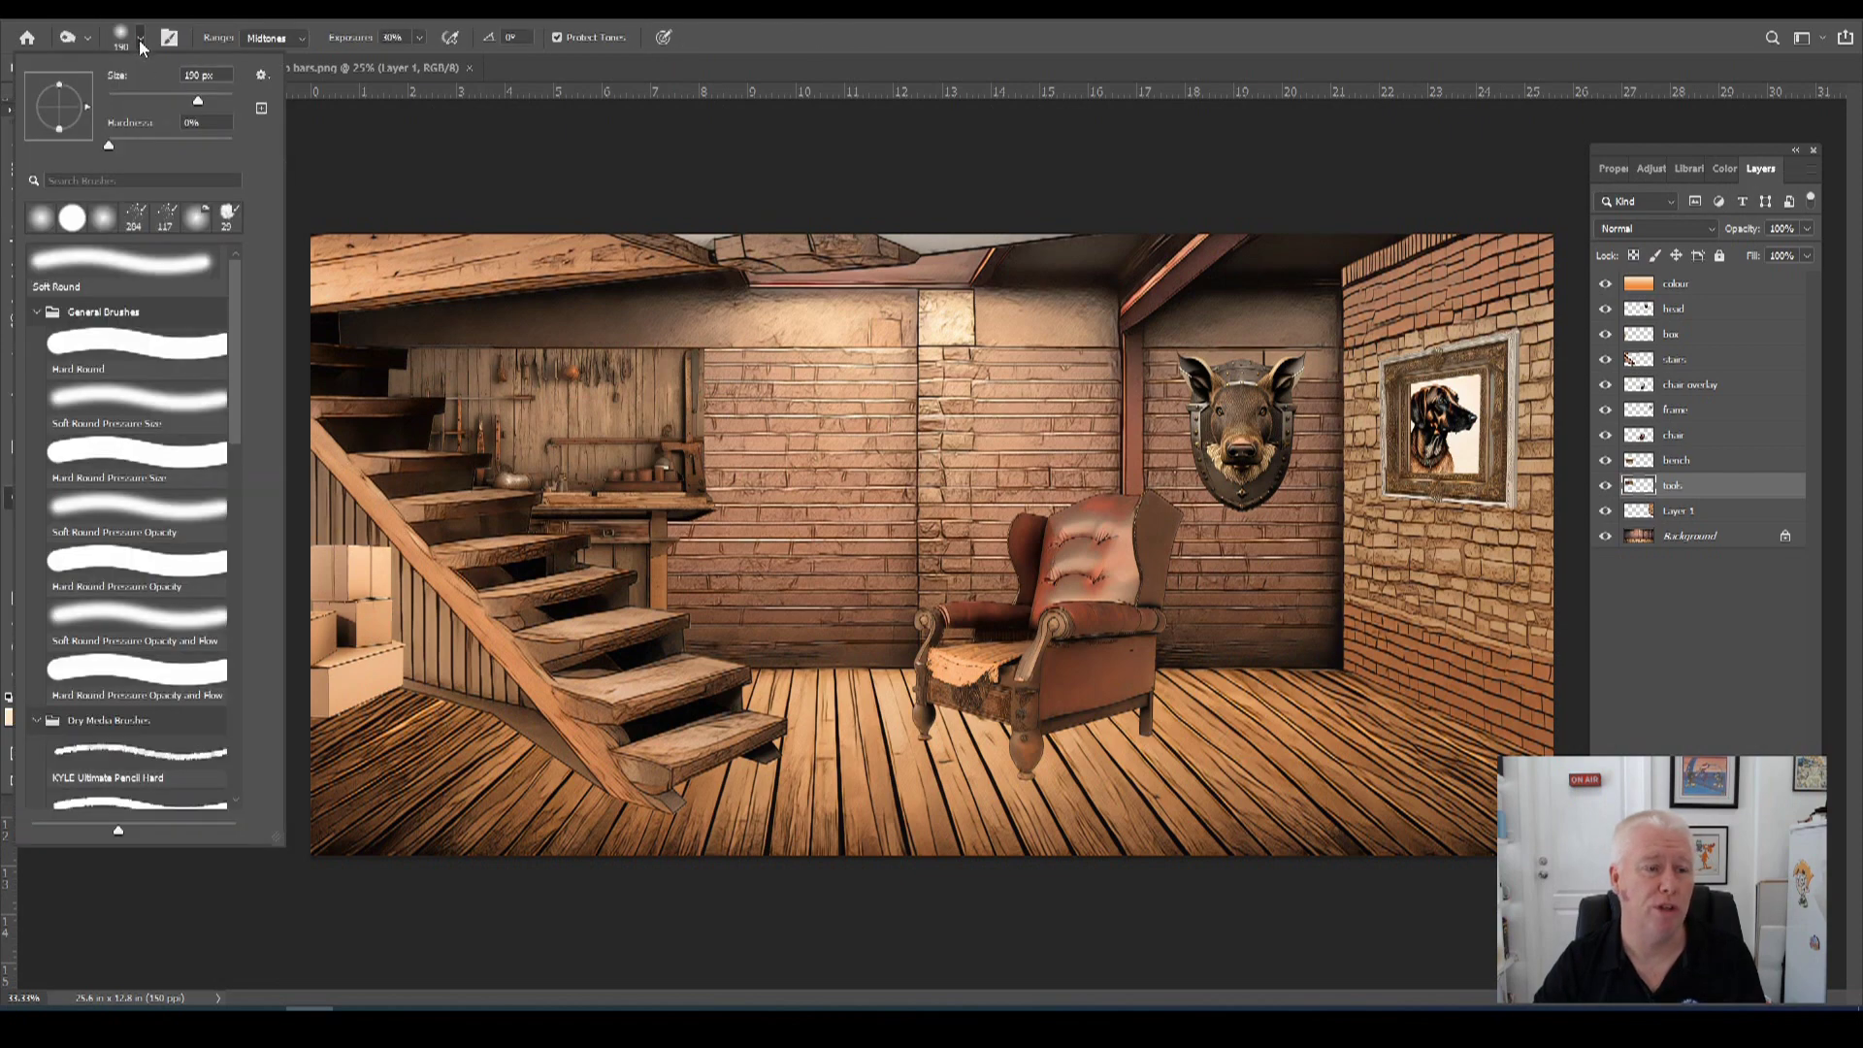
pyautogui.click(419, 37)
pyautogui.moveTo(418, 60); pyautogui.dragTo(643, 90)
pyautogui.click(395, 353)
pyautogui.moveTo(395, 354)
pyautogui.mouseDown()
pyautogui.moveTo(312, 478)
pyautogui.moveTo(406, 451)
pyautogui.mouseUp()
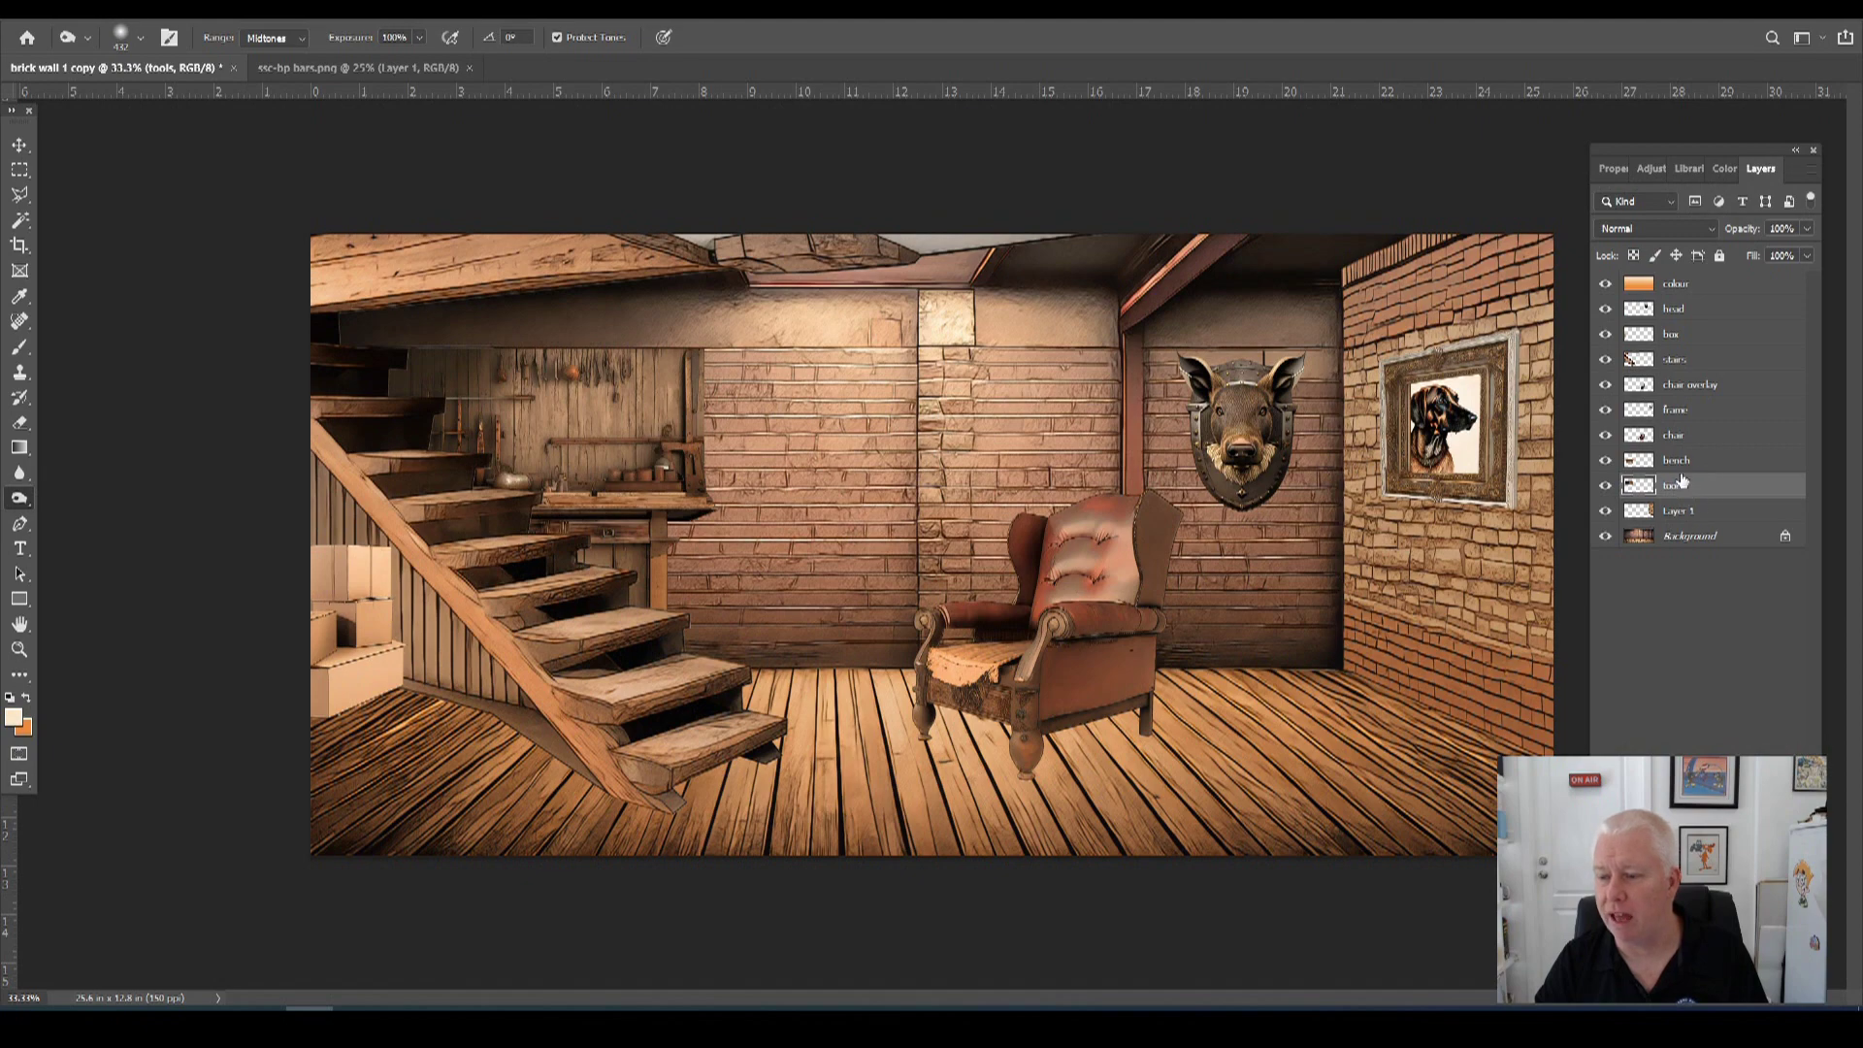
# Scale the boar's head down slightly on the back wall.
pyautogui.click(1668, 313)
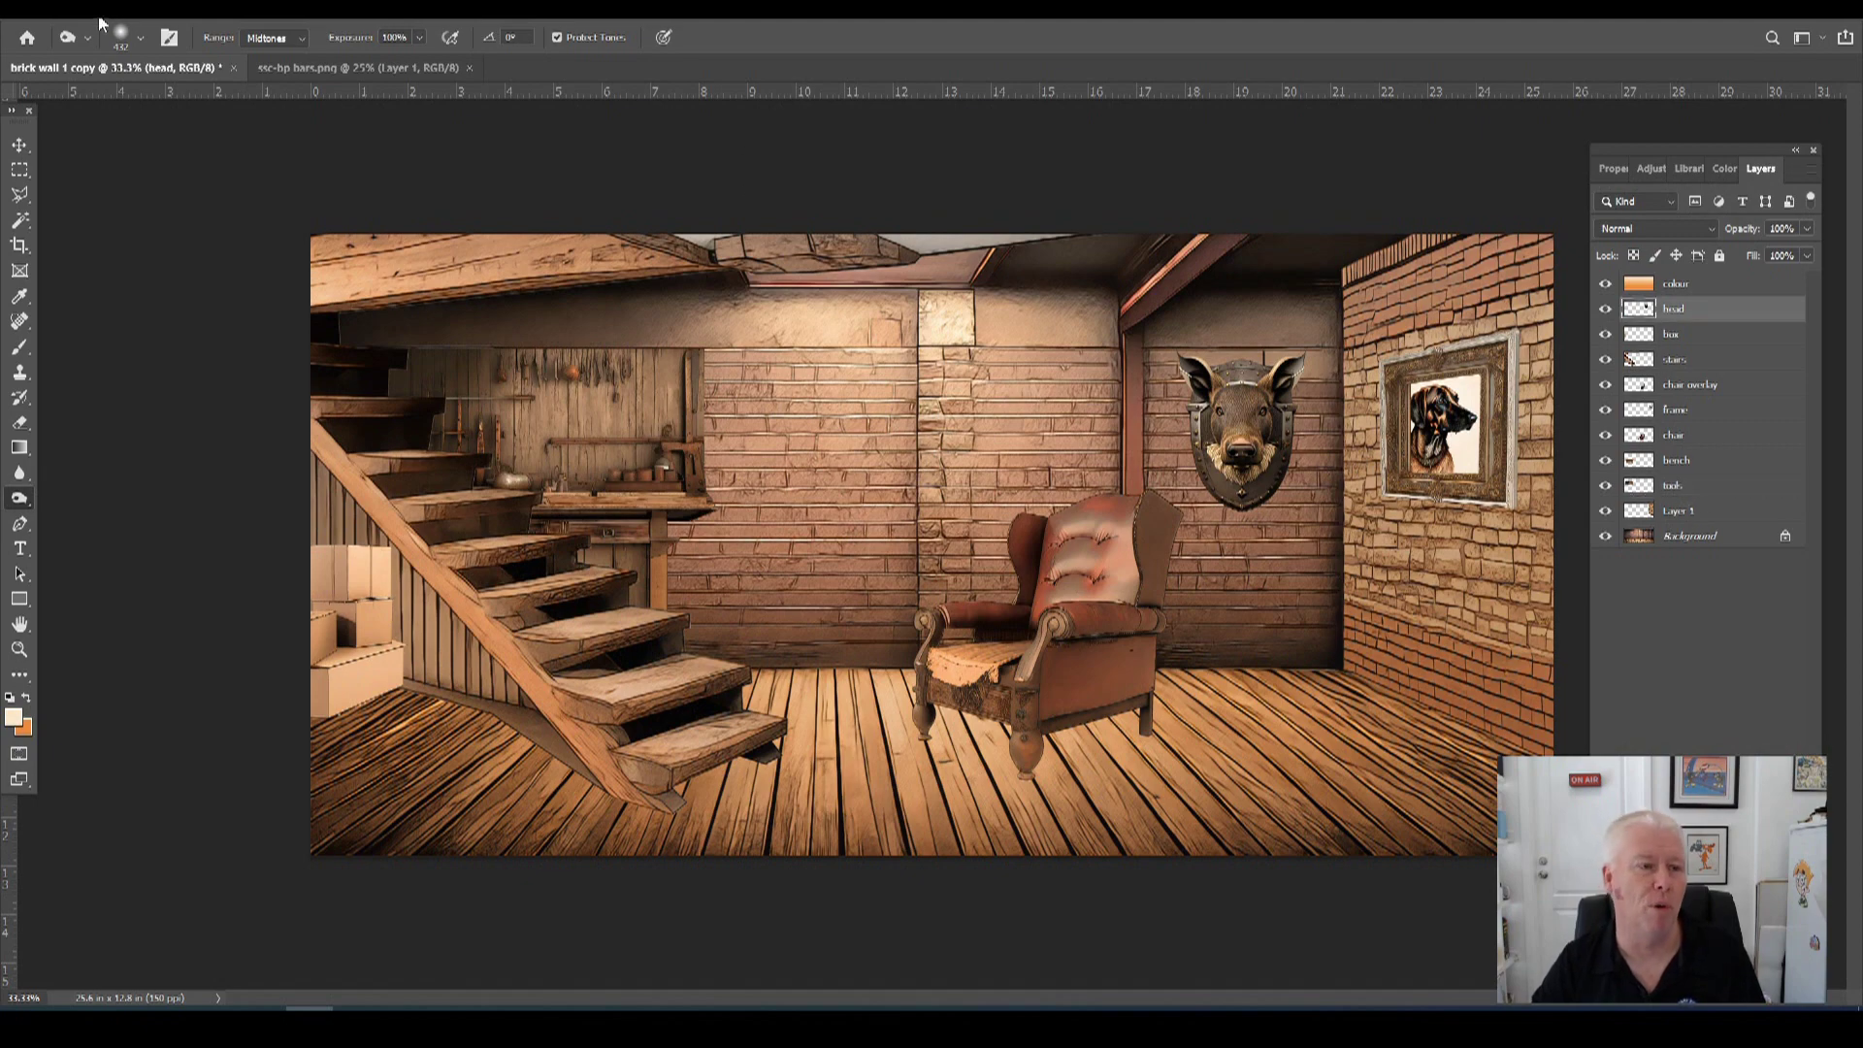
pyautogui.click(100, 21)
pyautogui.moveTo(146, 447)
pyautogui.click(369, 478)
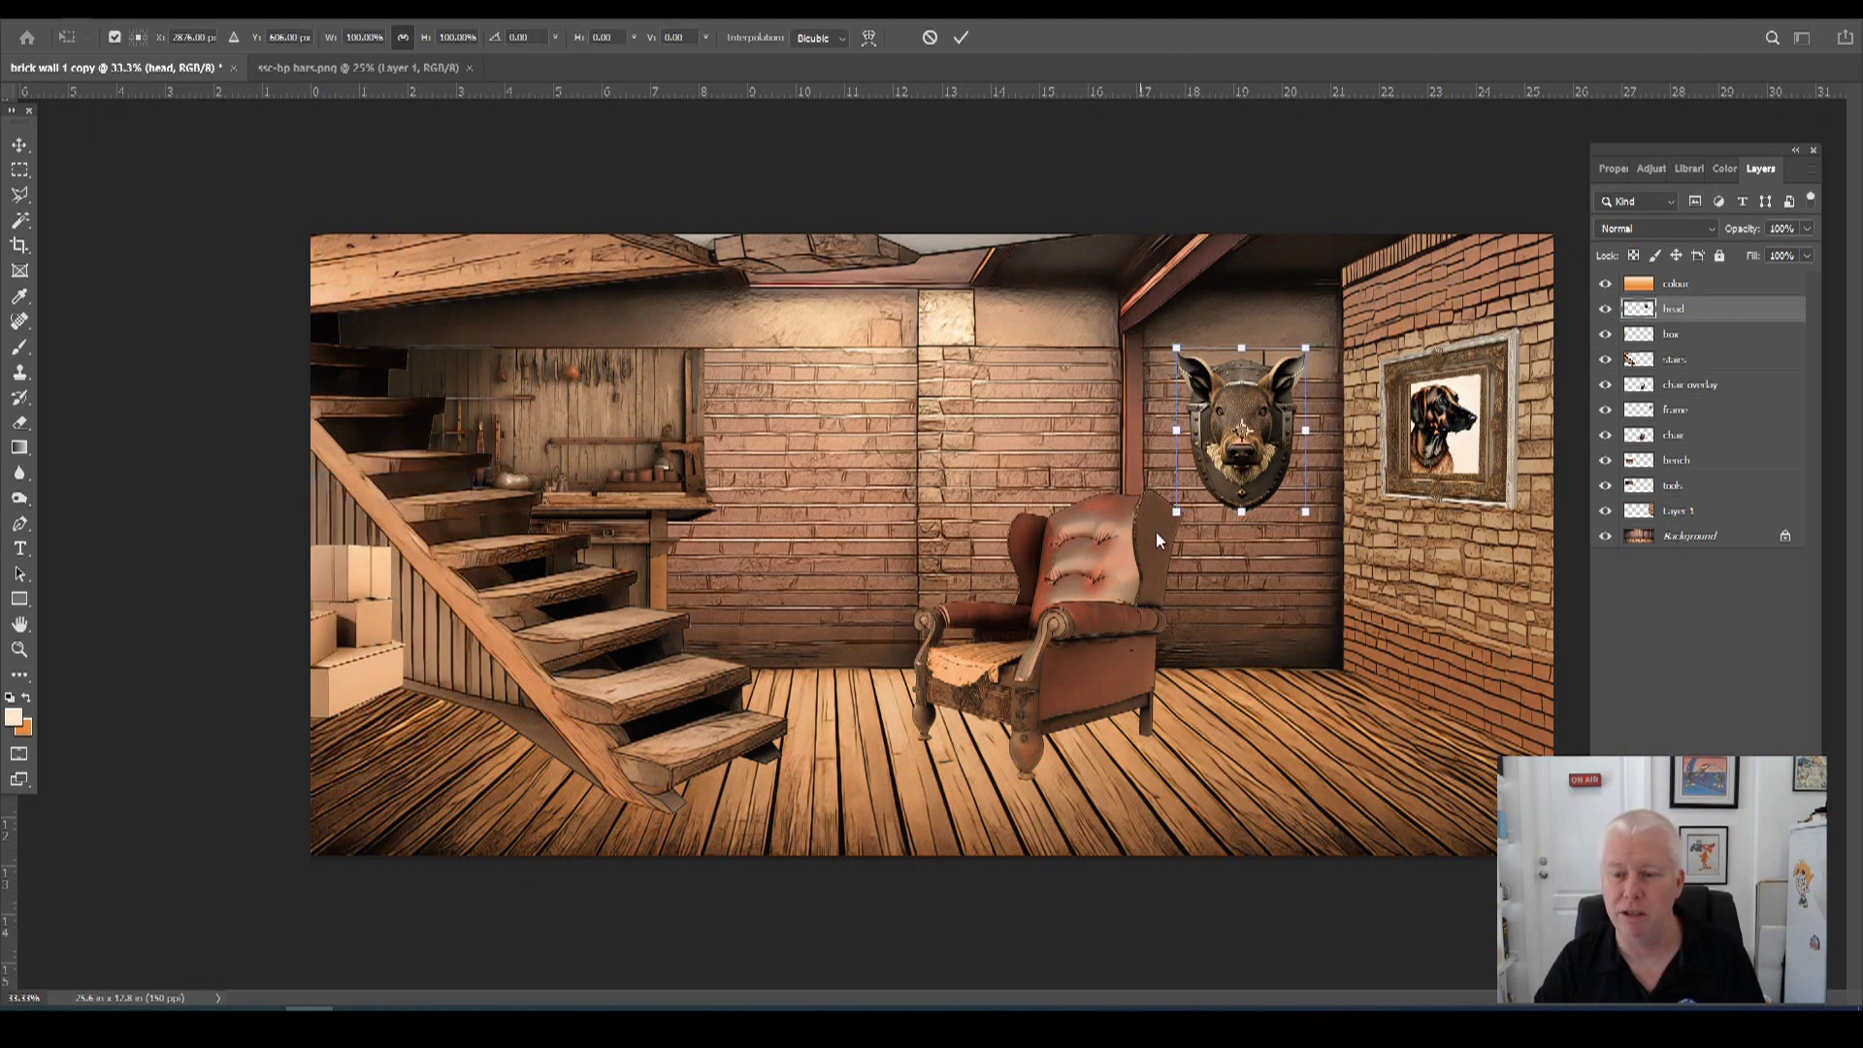
pyautogui.moveTo(1300, 519); pyautogui.dragTo(1289, 485)
pyautogui.press('Return')
pyautogui.press('o')
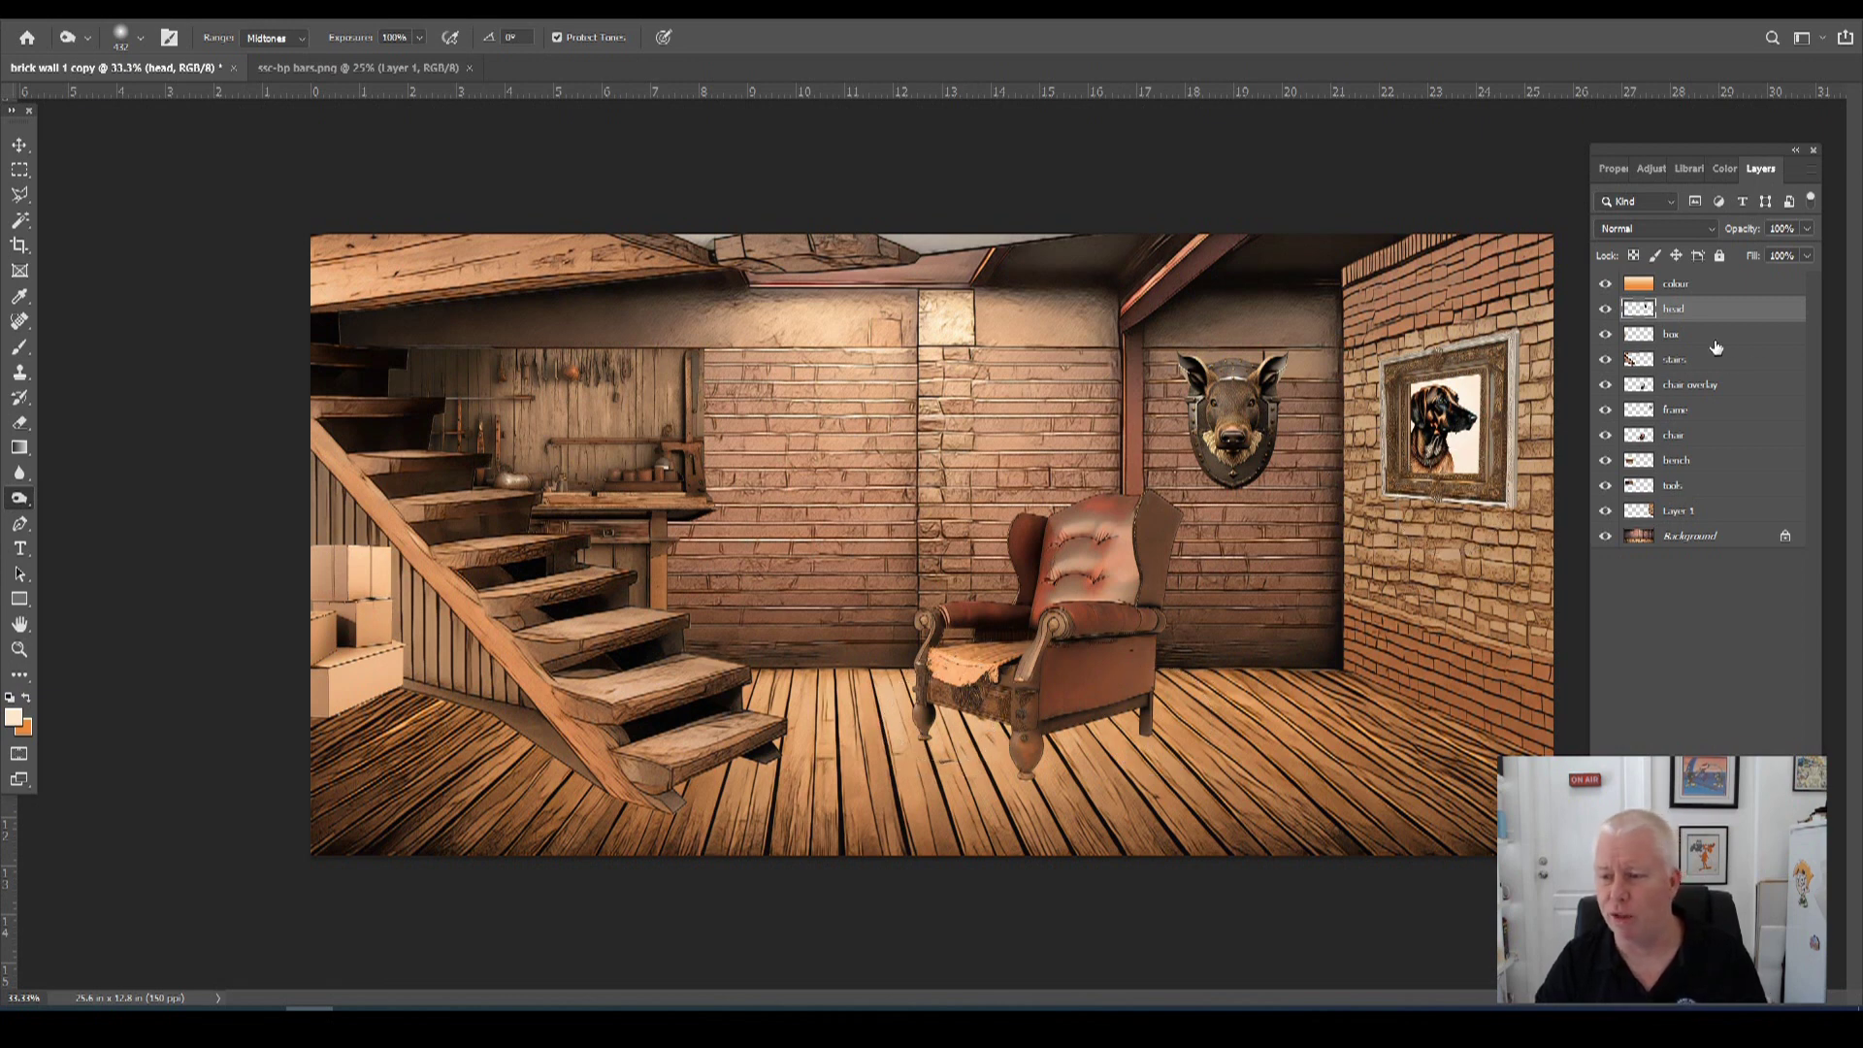
# Duplicate the chair layer and turn the copy solid black by setting its Hue/Saturation lightness to -100.
pyautogui.click(1694, 435)
pyautogui.click(1813, 171)
pyautogui.click(1747, 248)
pyautogui.click(115, 9)
pyautogui.moveTo(135, 59)
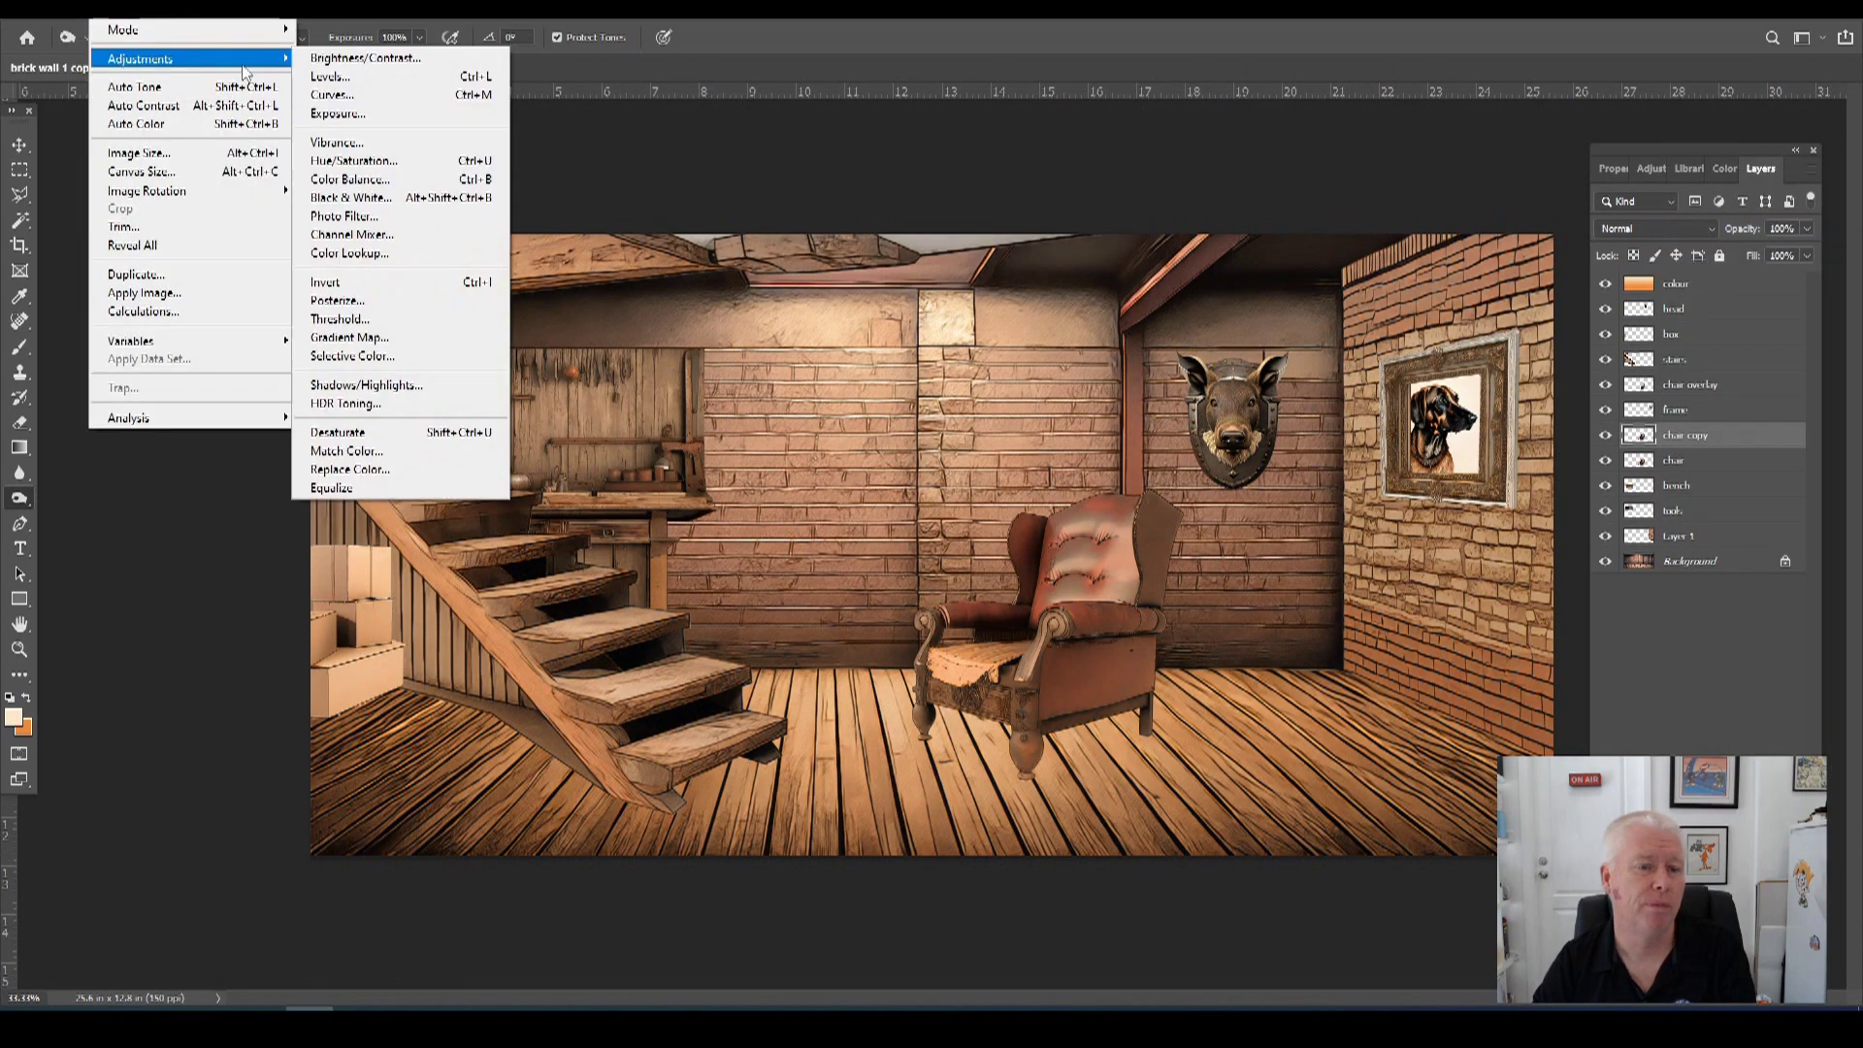
pyautogui.click(340, 161)
pyautogui.moveTo(757, 340); pyautogui.dragTo(665, 335)
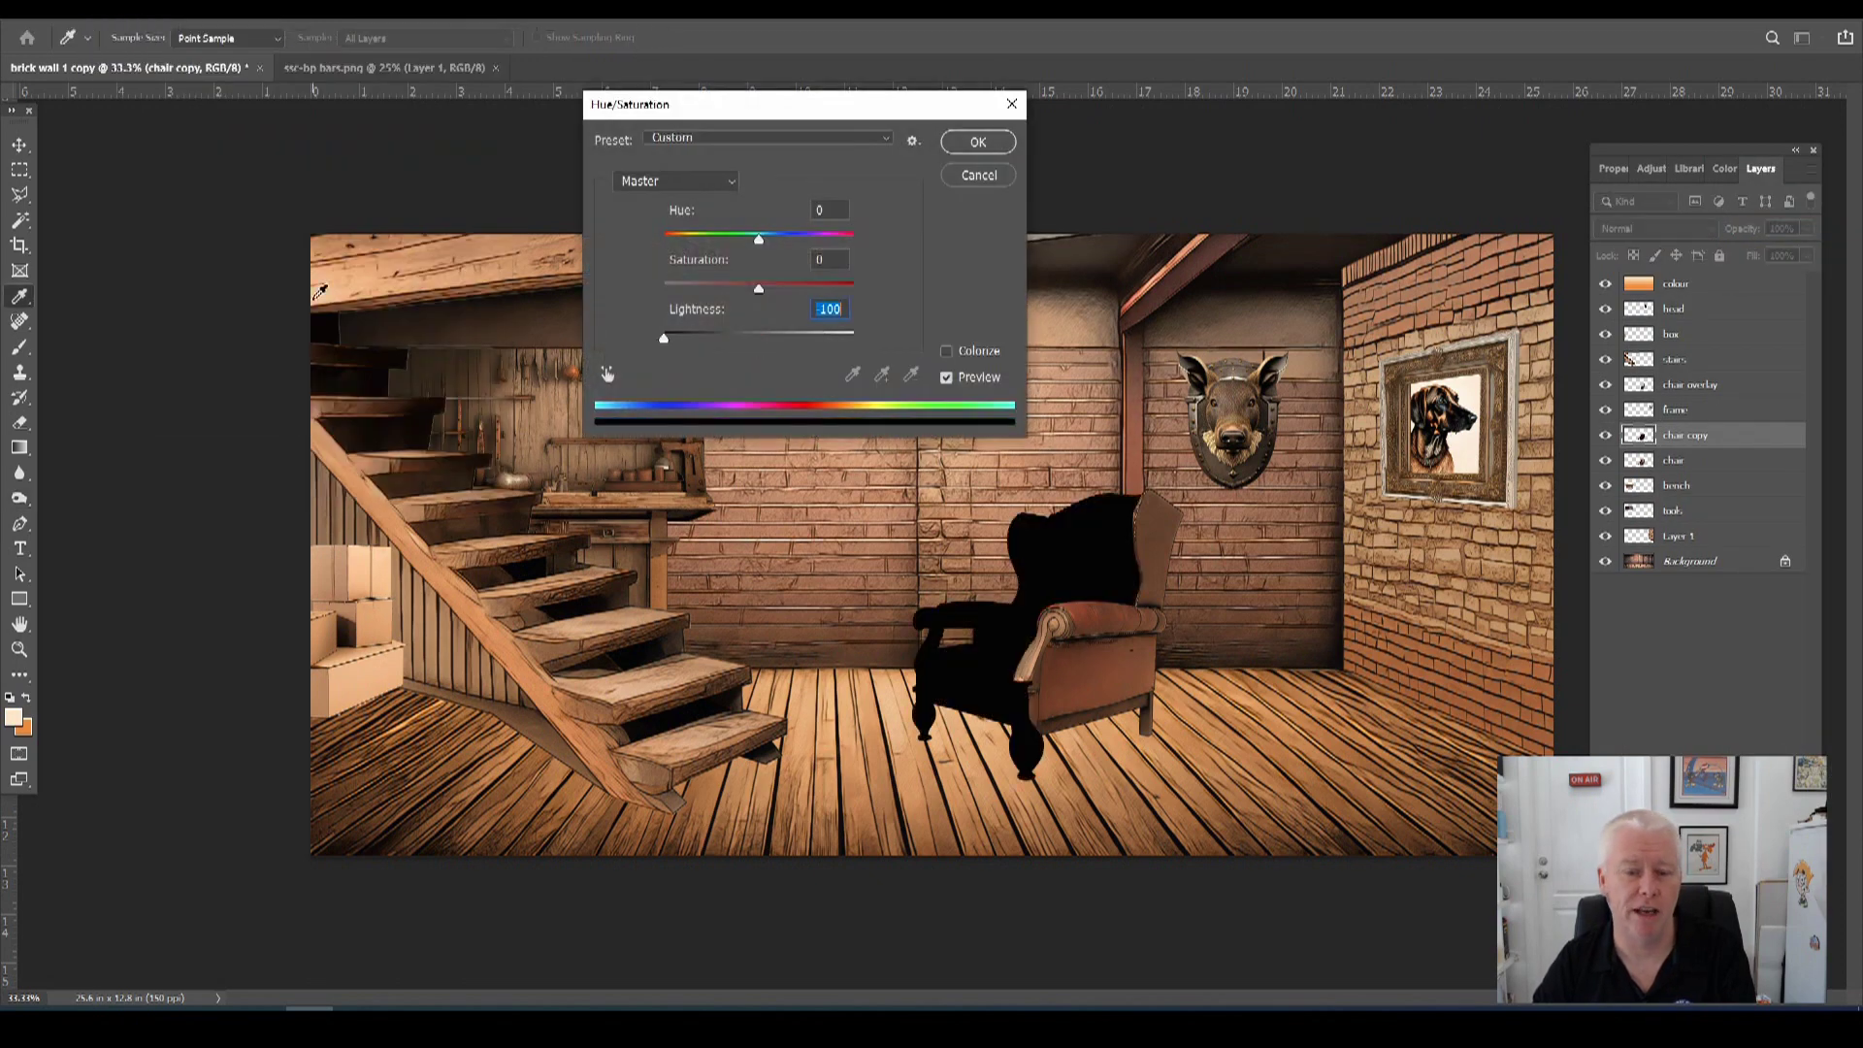
pyautogui.click(978, 142)
# Place the black chair copy beneath the chair layer and rename it "shadow".
pyautogui.moveTo(1677, 437); pyautogui.dragTo(1679, 473)
pyautogui.doubleClick(1680, 460)
pyautogui.write('shadow')
pyautogui.press('Return')
pyautogui.press('e')
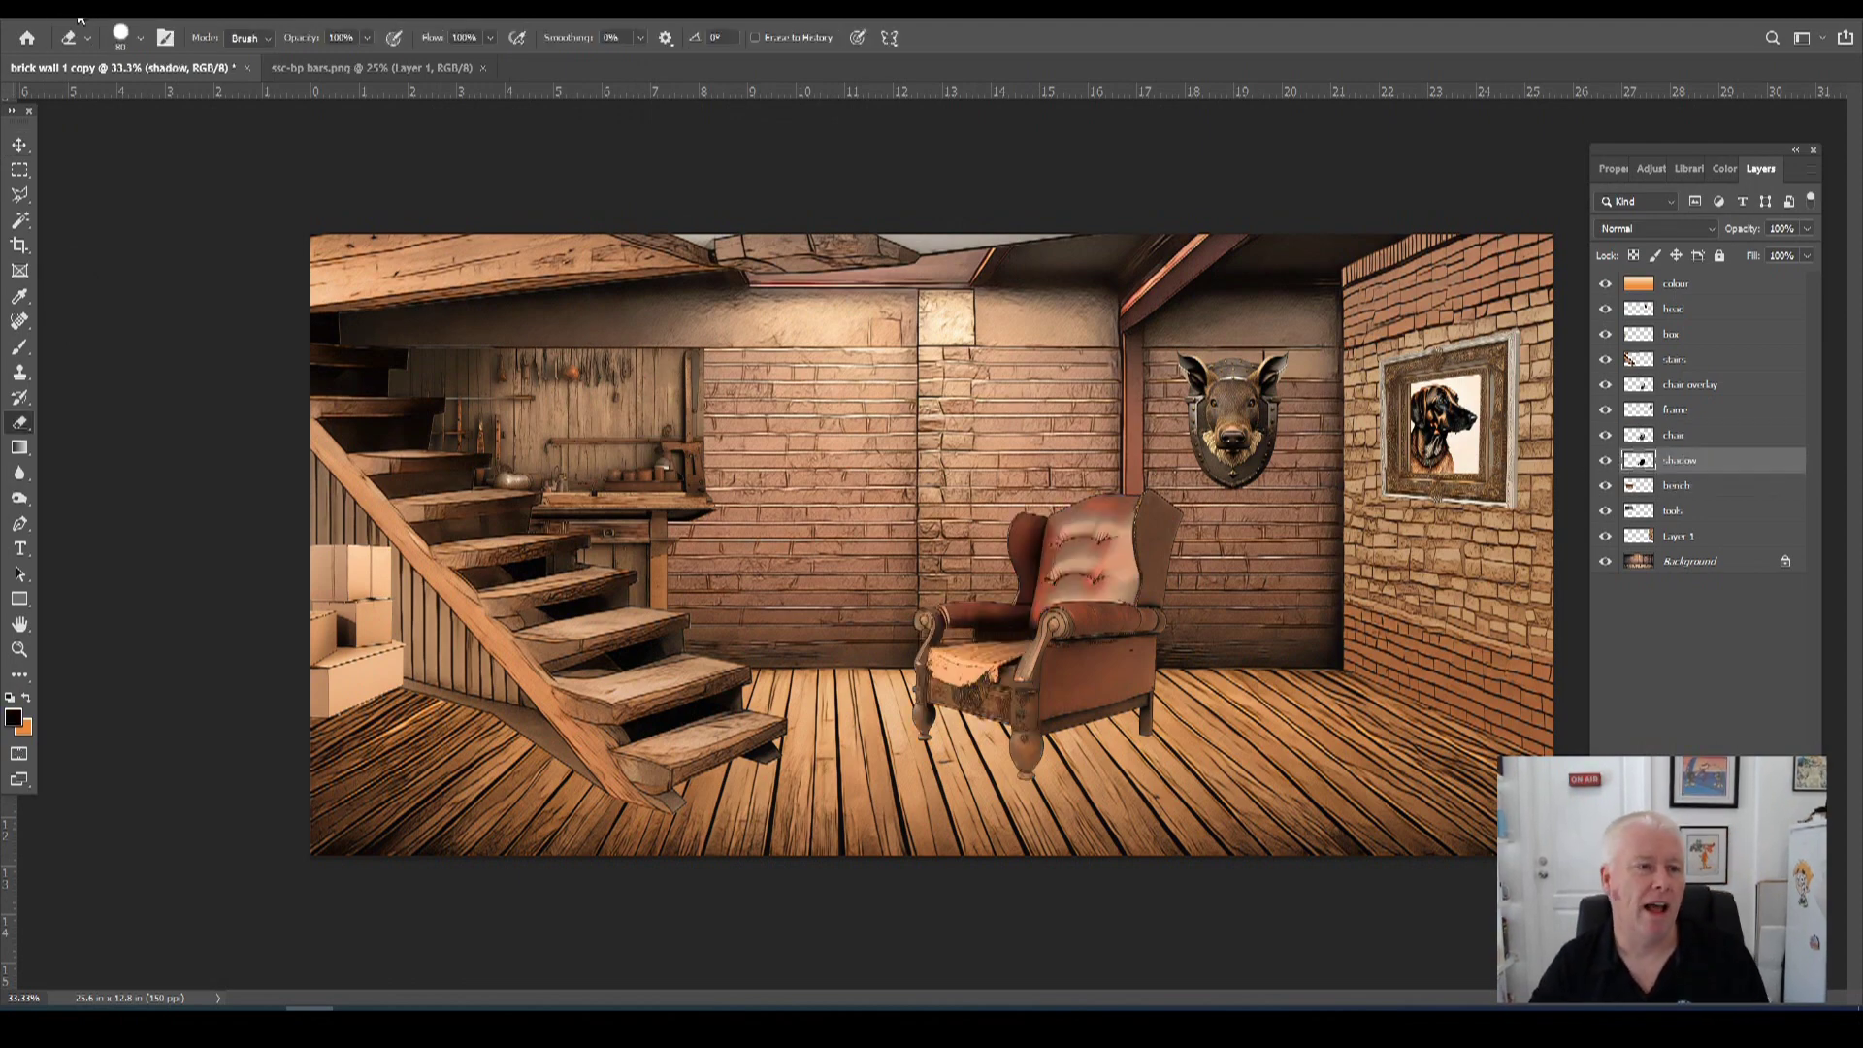
# Distort the shadow layer into a flat silhouette stretching from the chair legs across the floor towards the side wall.
pyautogui.click(78, 9)
pyautogui.moveTo(126, 528)
pyautogui.click(388, 535)
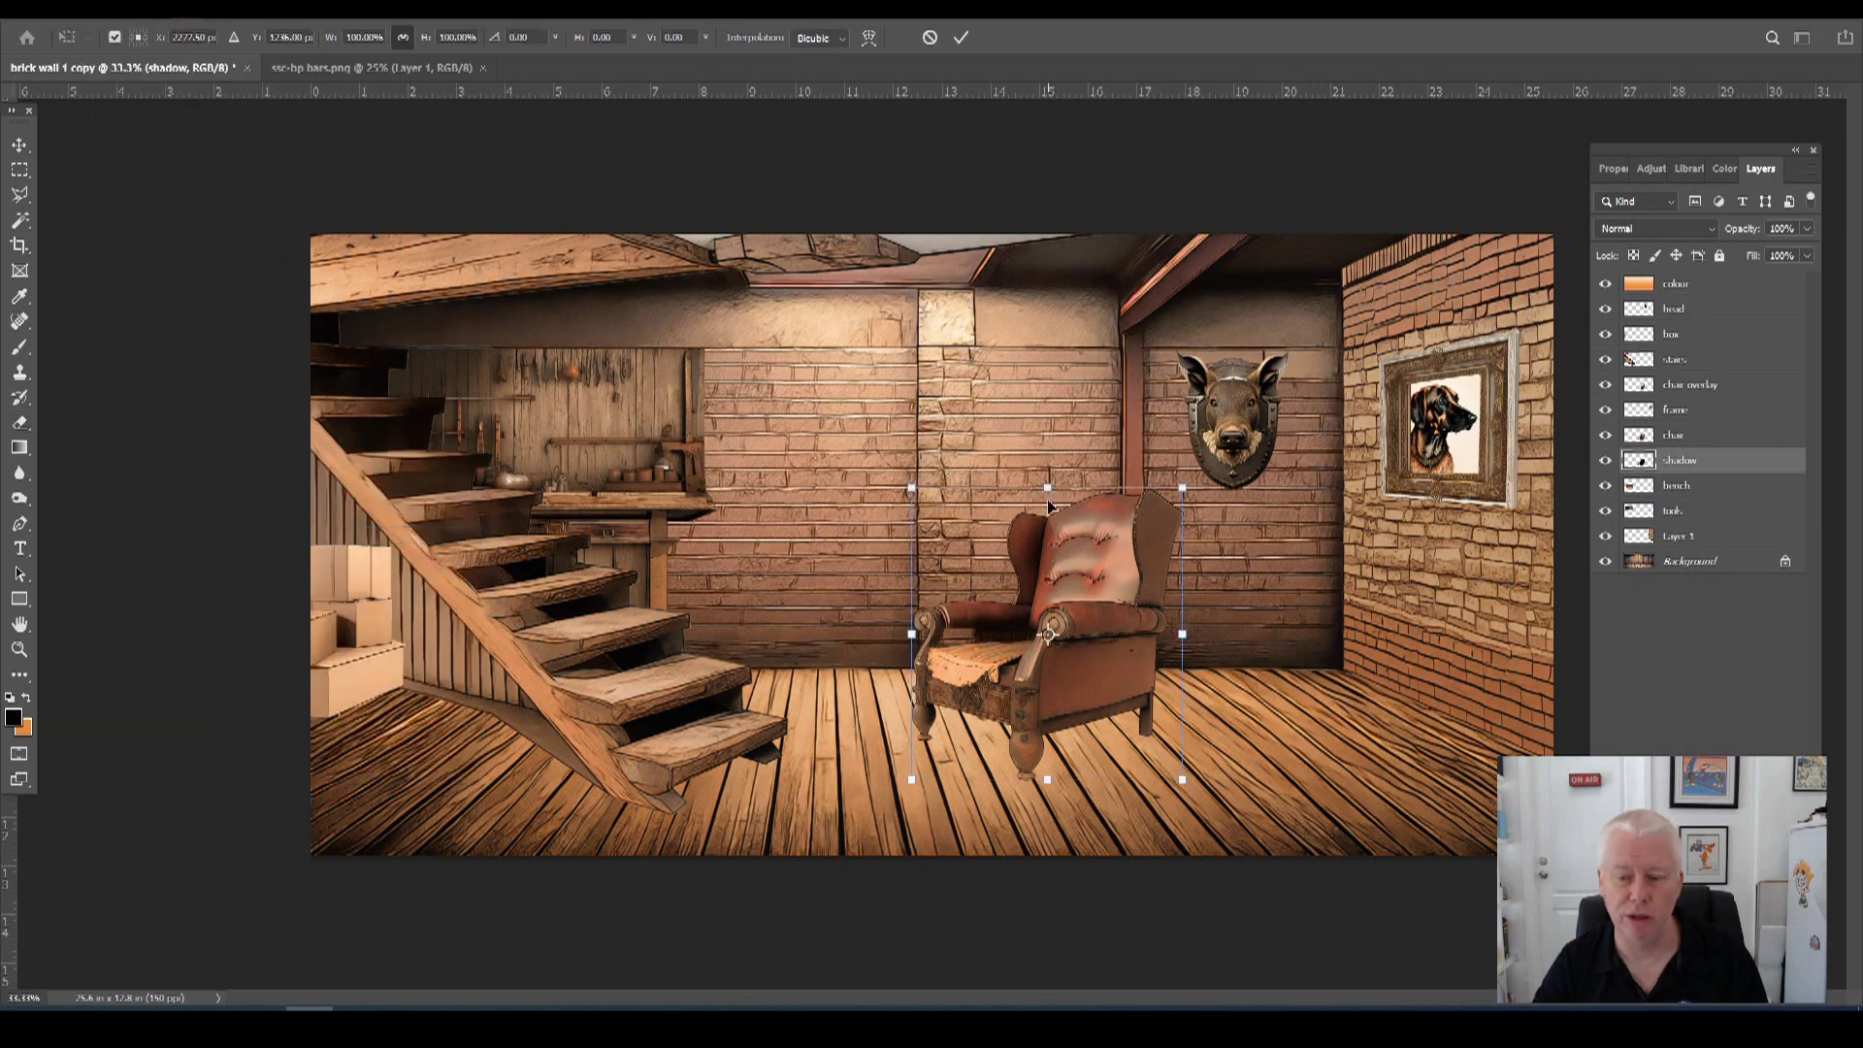
pyautogui.moveTo(1096, 532); pyautogui.dragTo(1218, 708)
pyautogui.moveTo(920, 786); pyautogui.dragTo(884, 748)
pyautogui.moveTo(1182, 782); pyautogui.dragTo(1004, 798)
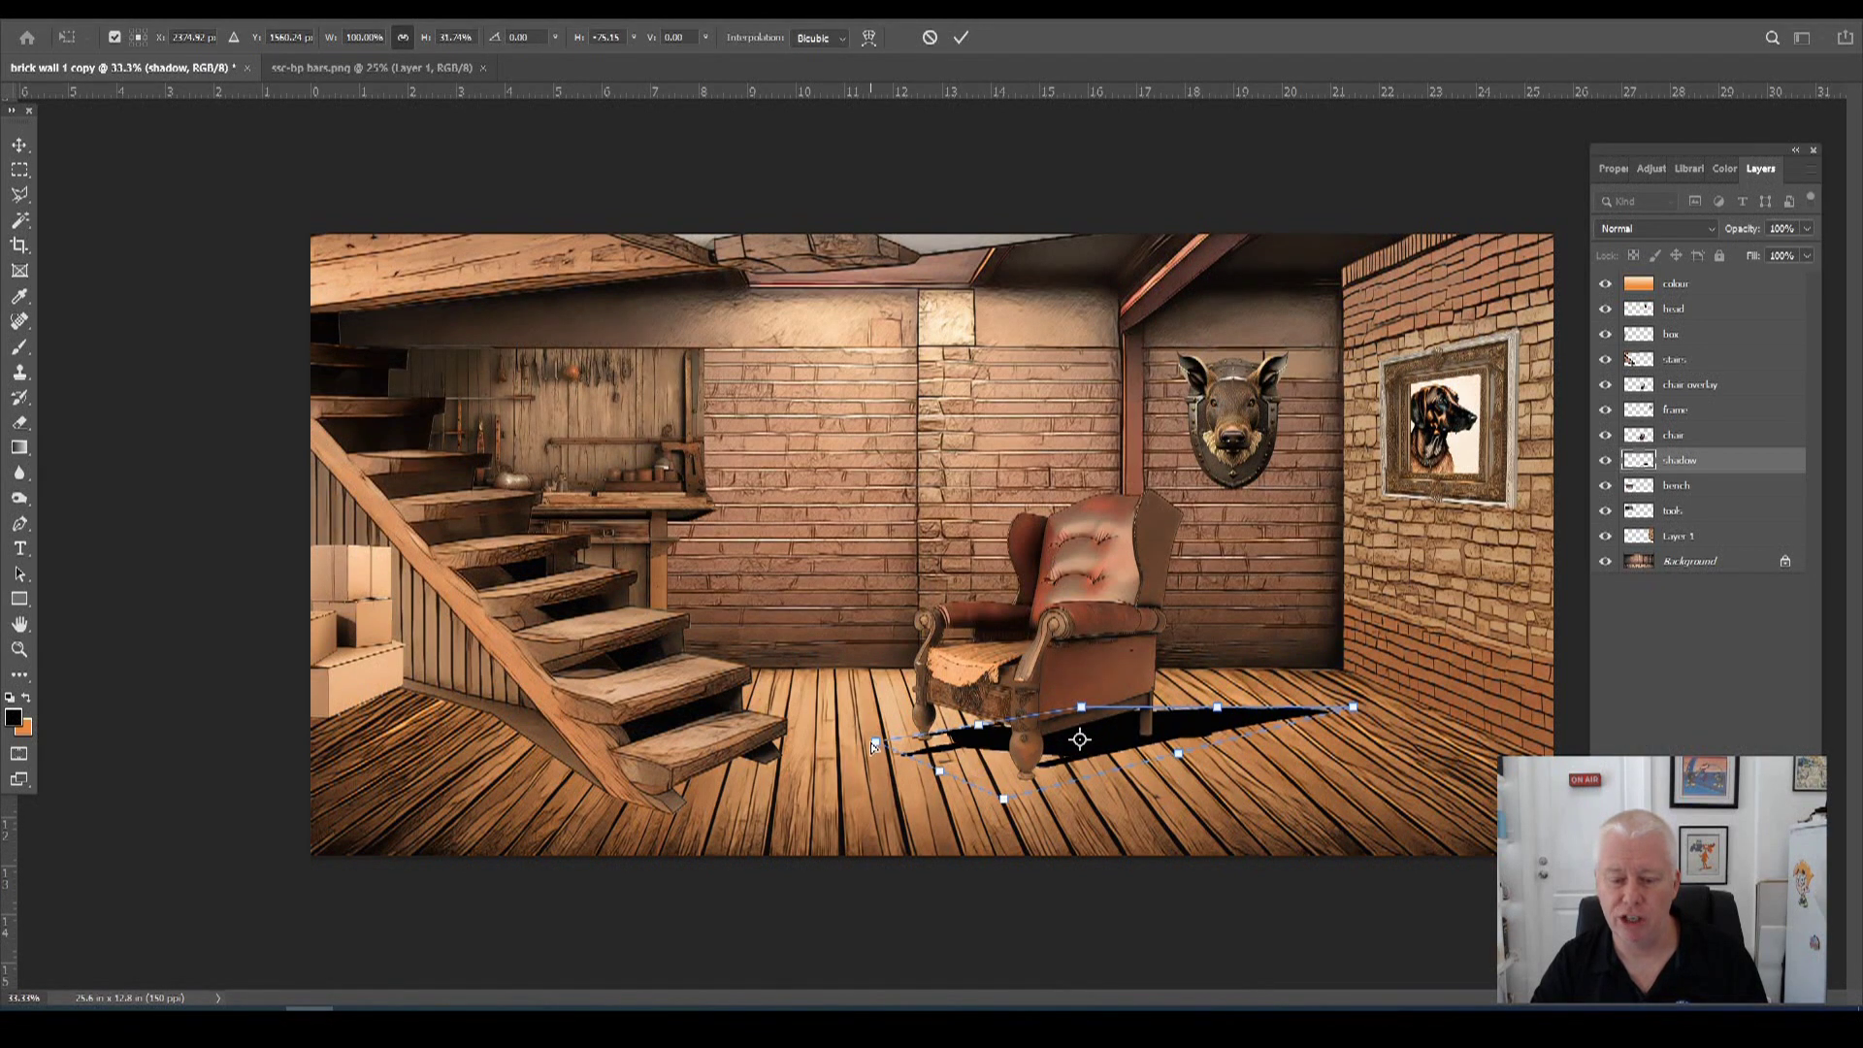
pyautogui.moveTo(874, 741); pyautogui.dragTo(895, 731)
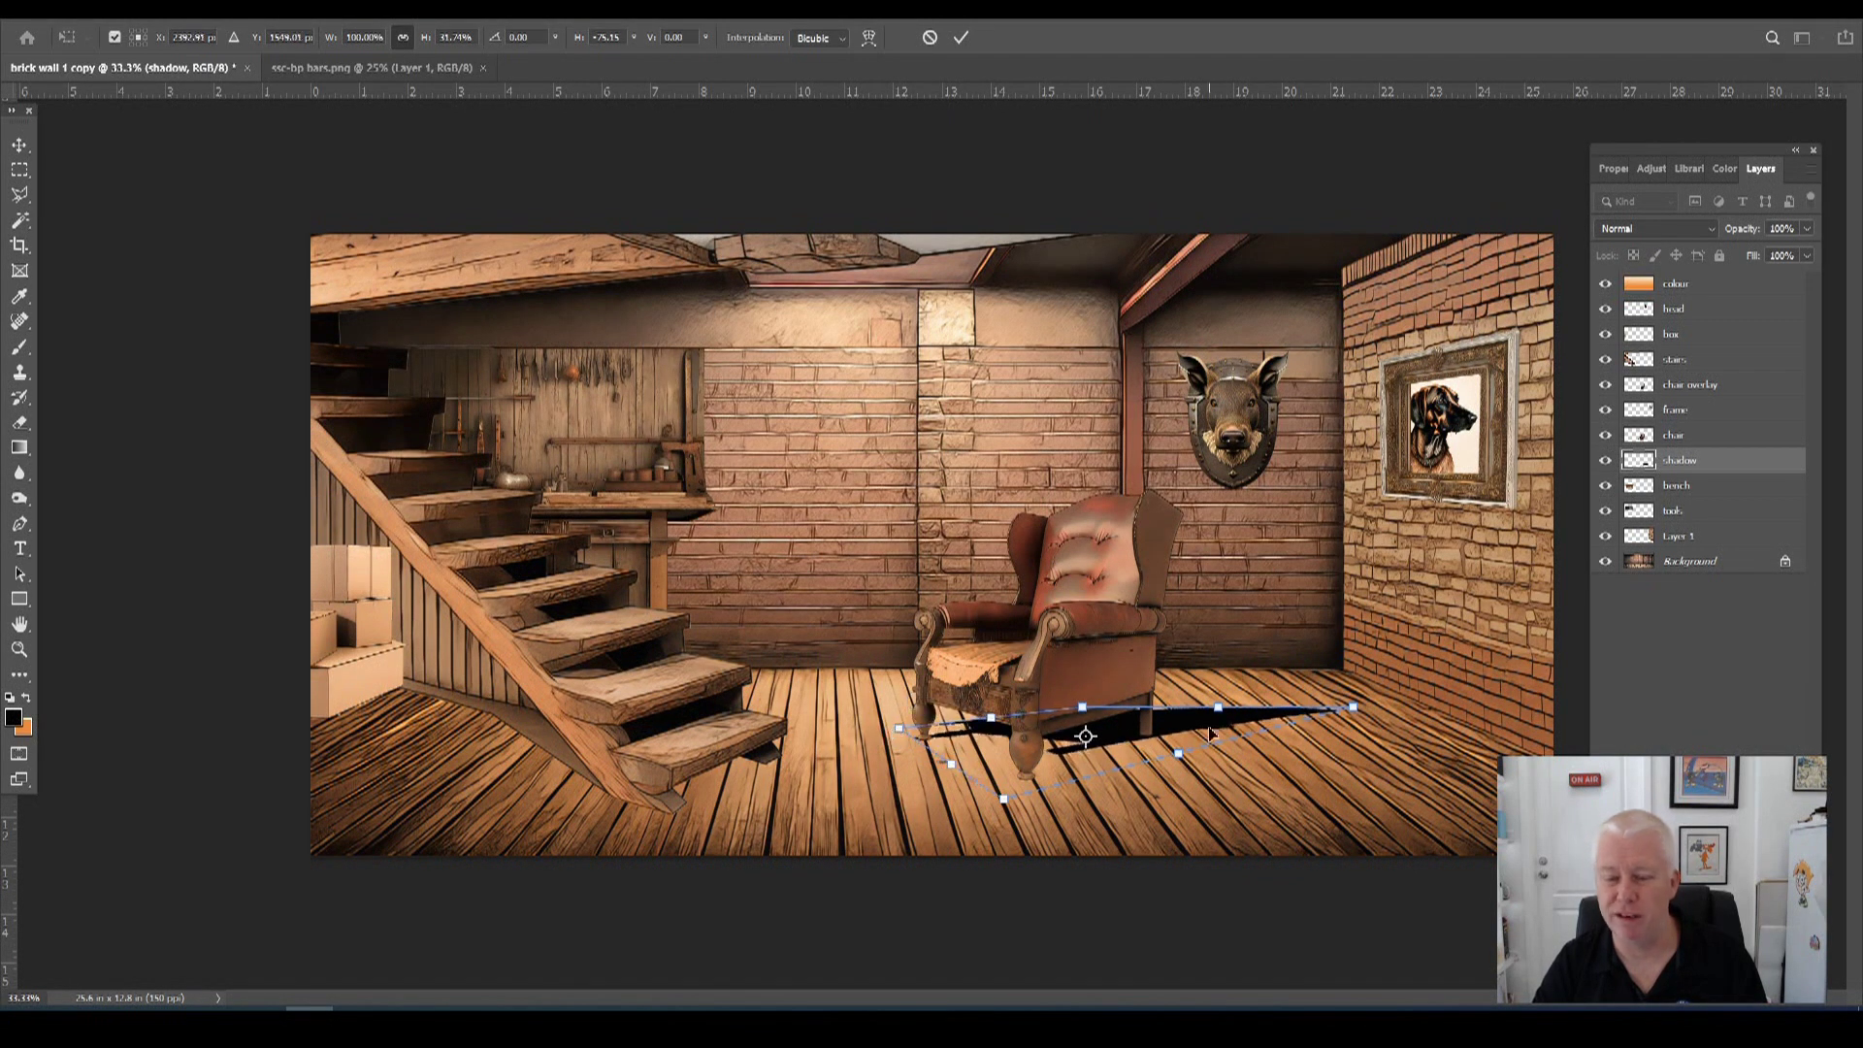
pyautogui.moveTo(1083, 708); pyautogui.dragTo(1166, 676)
pyautogui.moveTo(1011, 802); pyautogui.dragTo(976, 806)
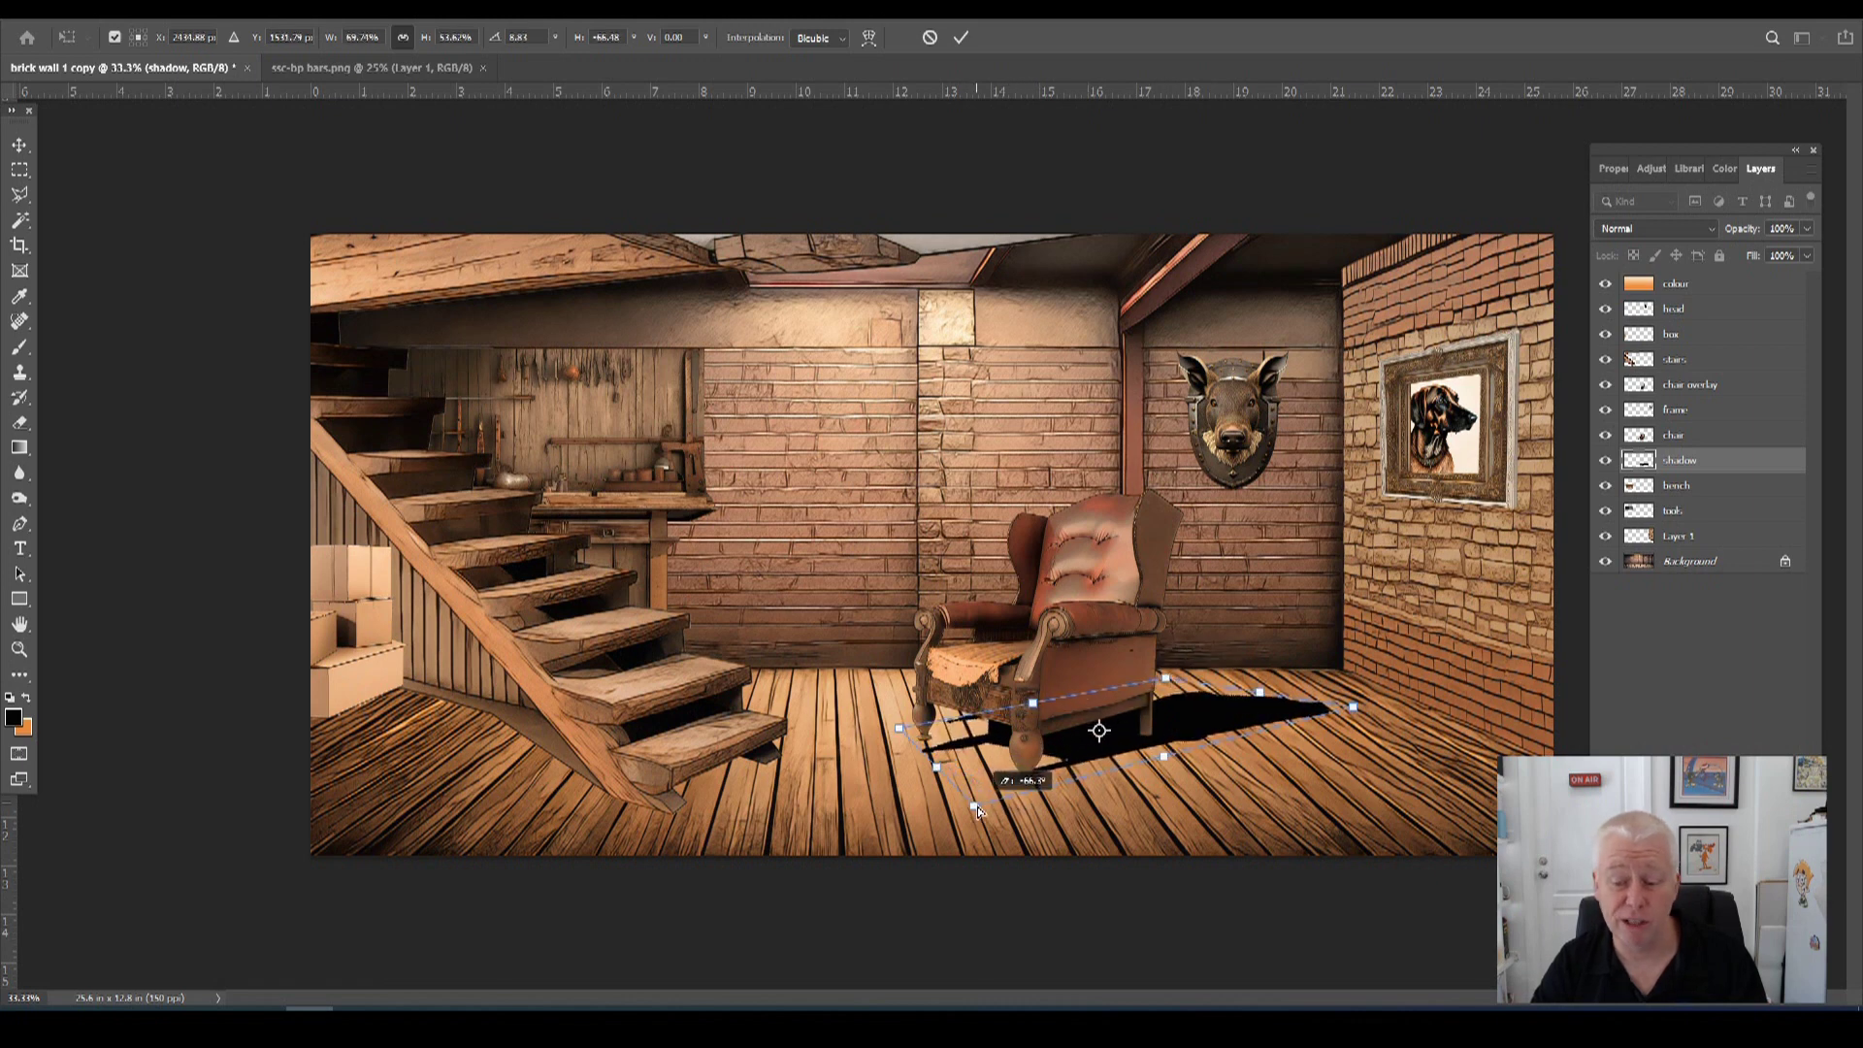
pyautogui.press('Return')
pyautogui.press('e')
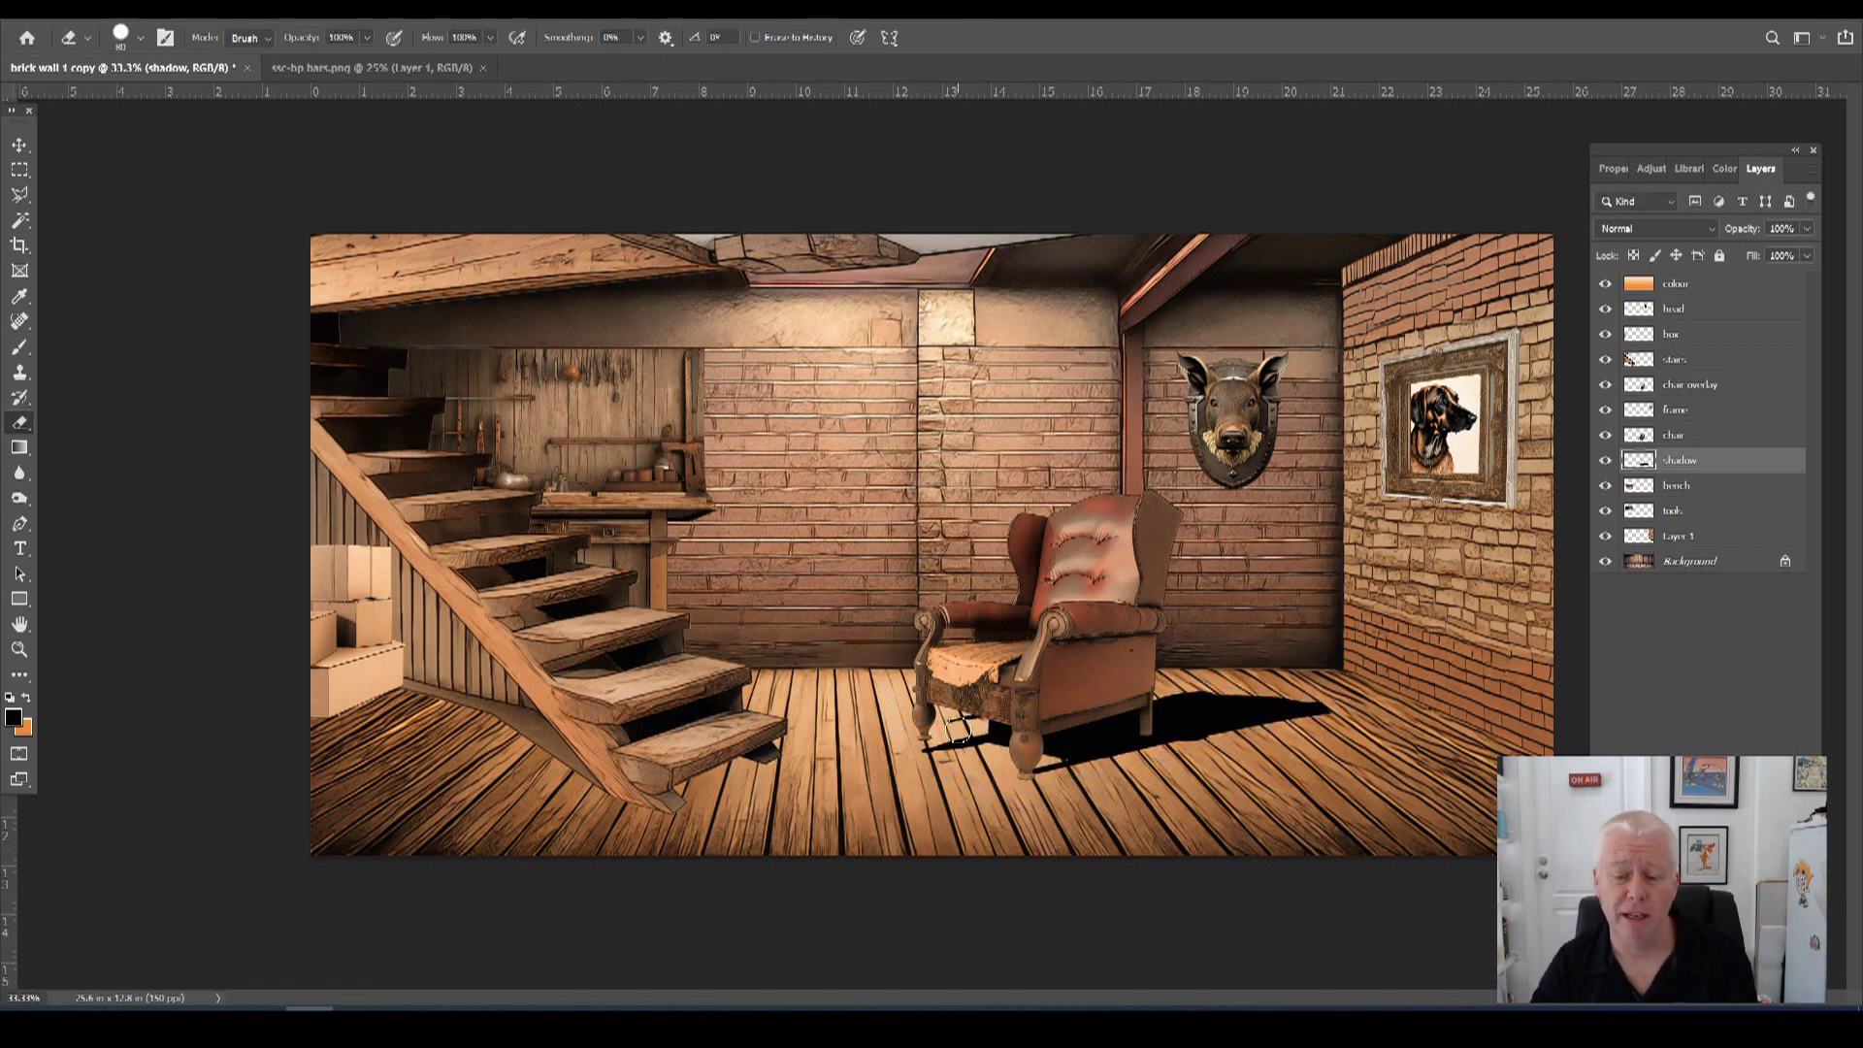
# Nudge the shadow up under the chair and distort its lower edge to line up with the chair legs.
pyautogui.press('v')
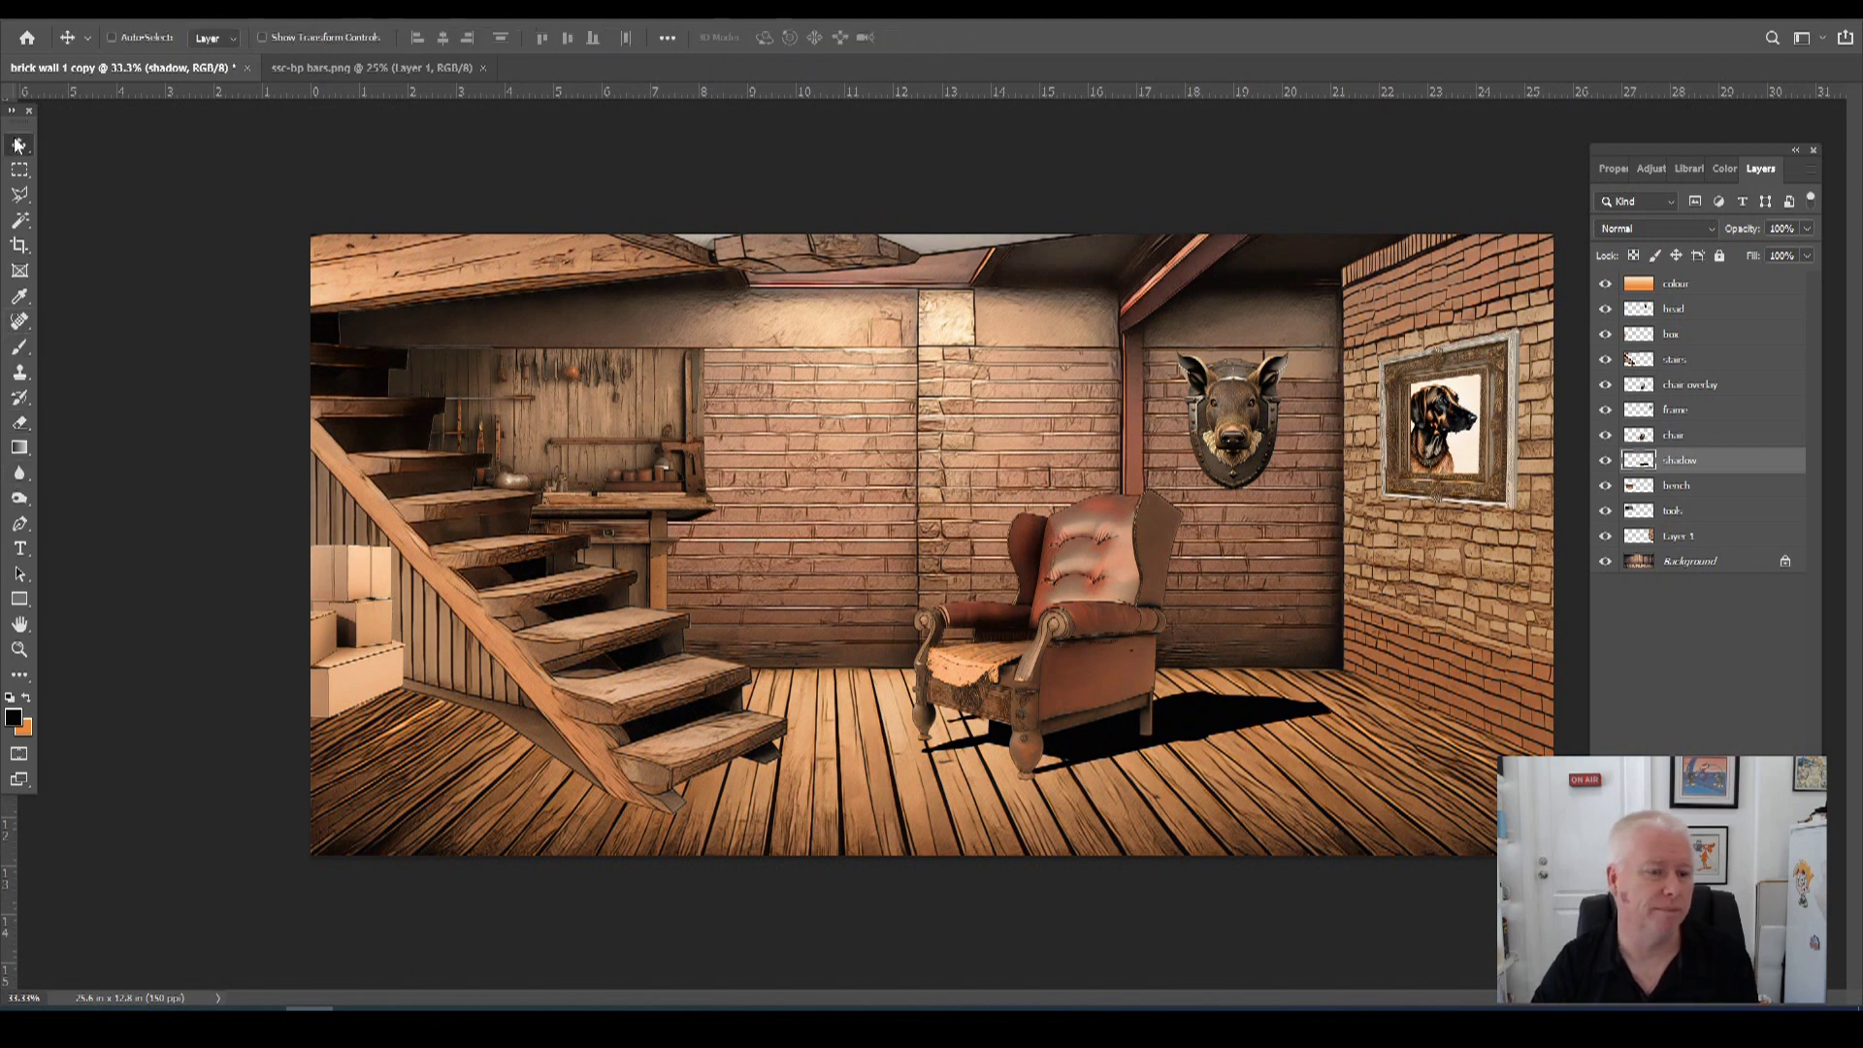
pyautogui.moveTo(1055, 695); pyautogui.dragTo(1056, 702)
pyautogui.click(72, 7)
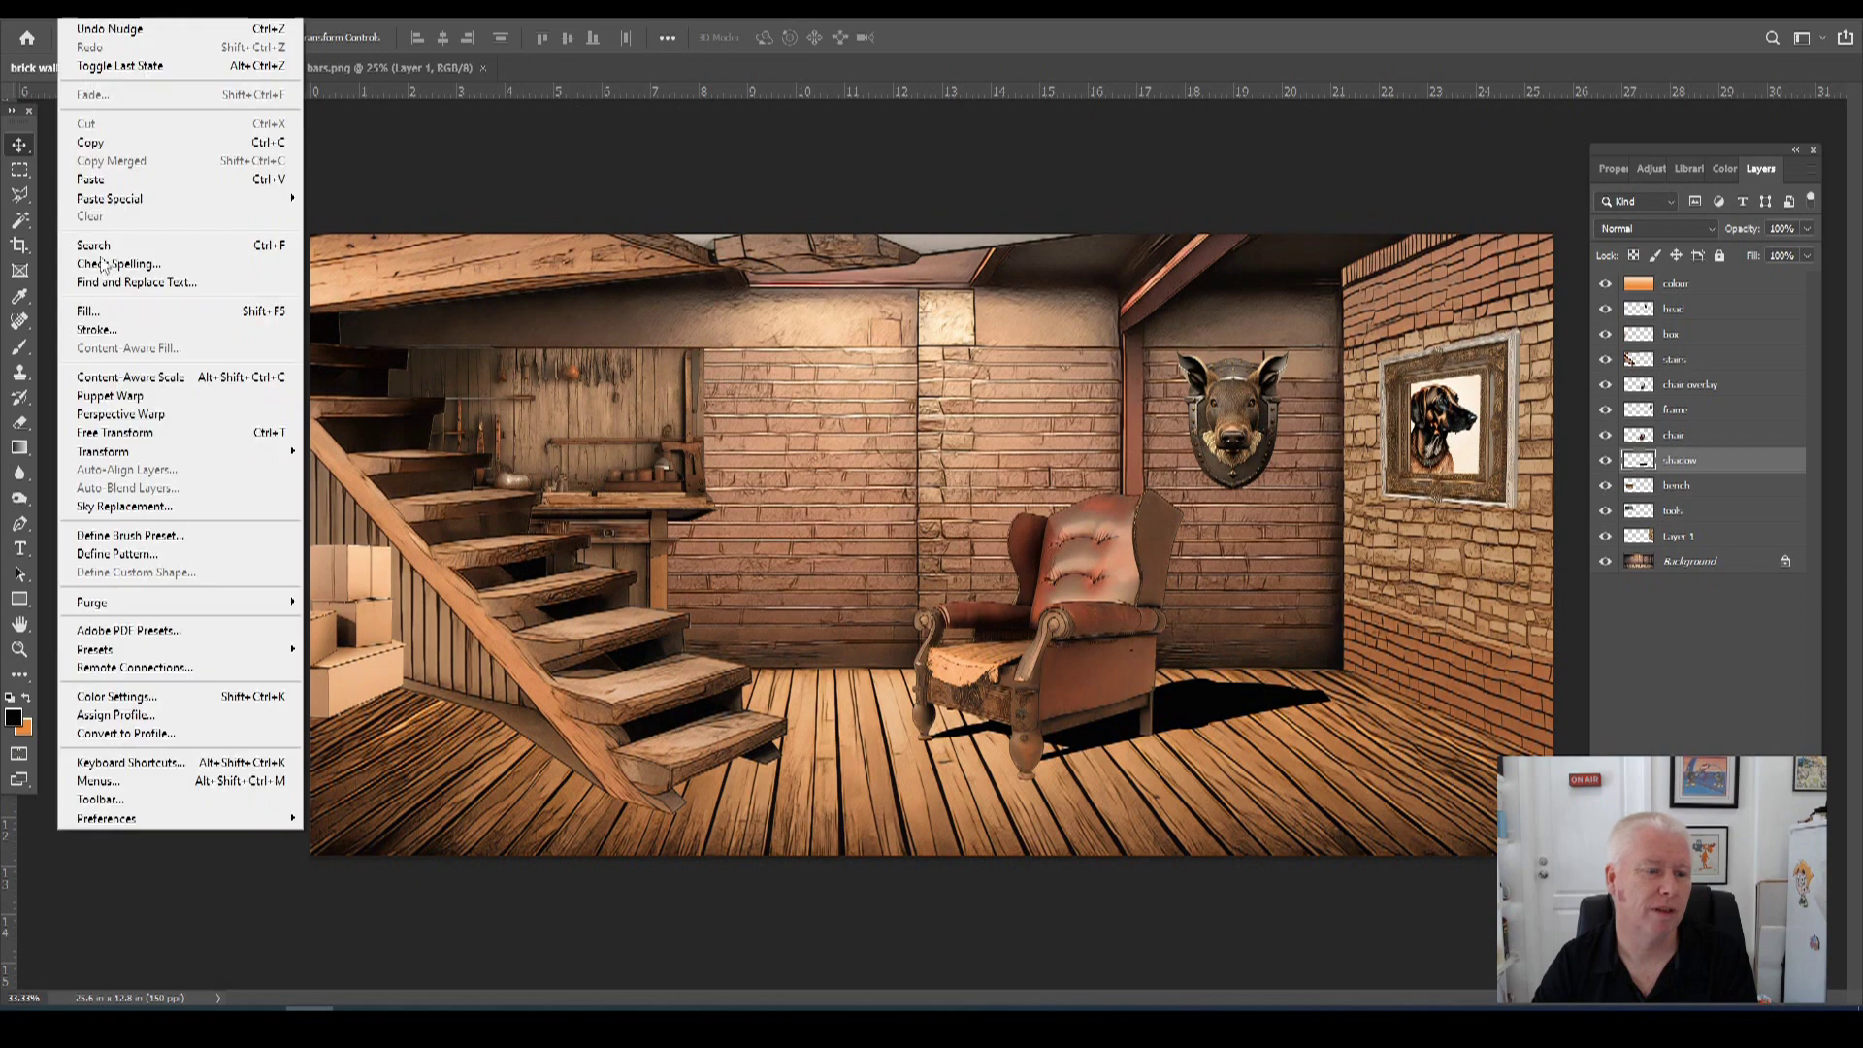
pyautogui.moveTo(243, 451)
pyautogui.click(385, 539)
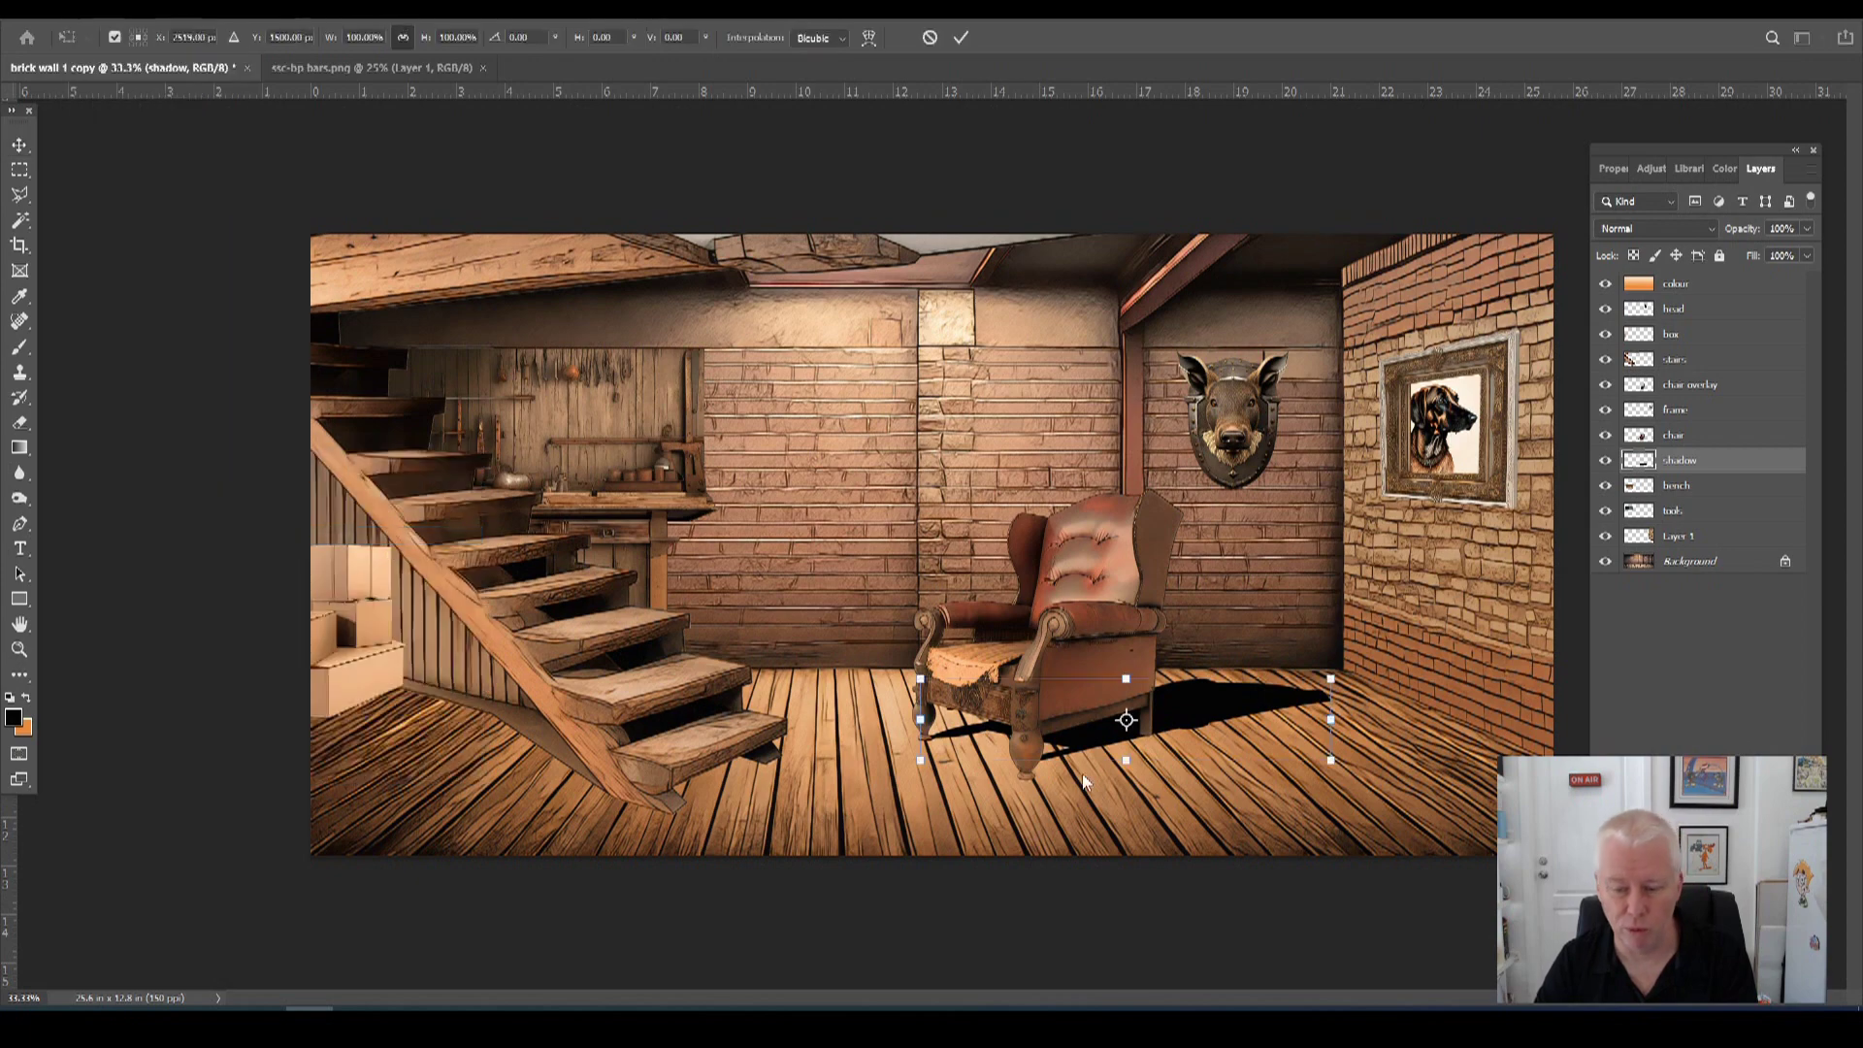
pyautogui.moveTo(1126, 760); pyautogui.dragTo(1128, 780)
pyautogui.moveTo(918, 778); pyautogui.dragTo(918, 763)
pyautogui.moveTo(1109, 778)
pyautogui.mouseDown()
pyautogui.moveTo(1128, 783)
pyautogui.moveTo(1110, 796)
pyautogui.mouseUp()
pyautogui.moveTo(932, 787); pyautogui.dragTo(936, 760)
pyautogui.press('Return')
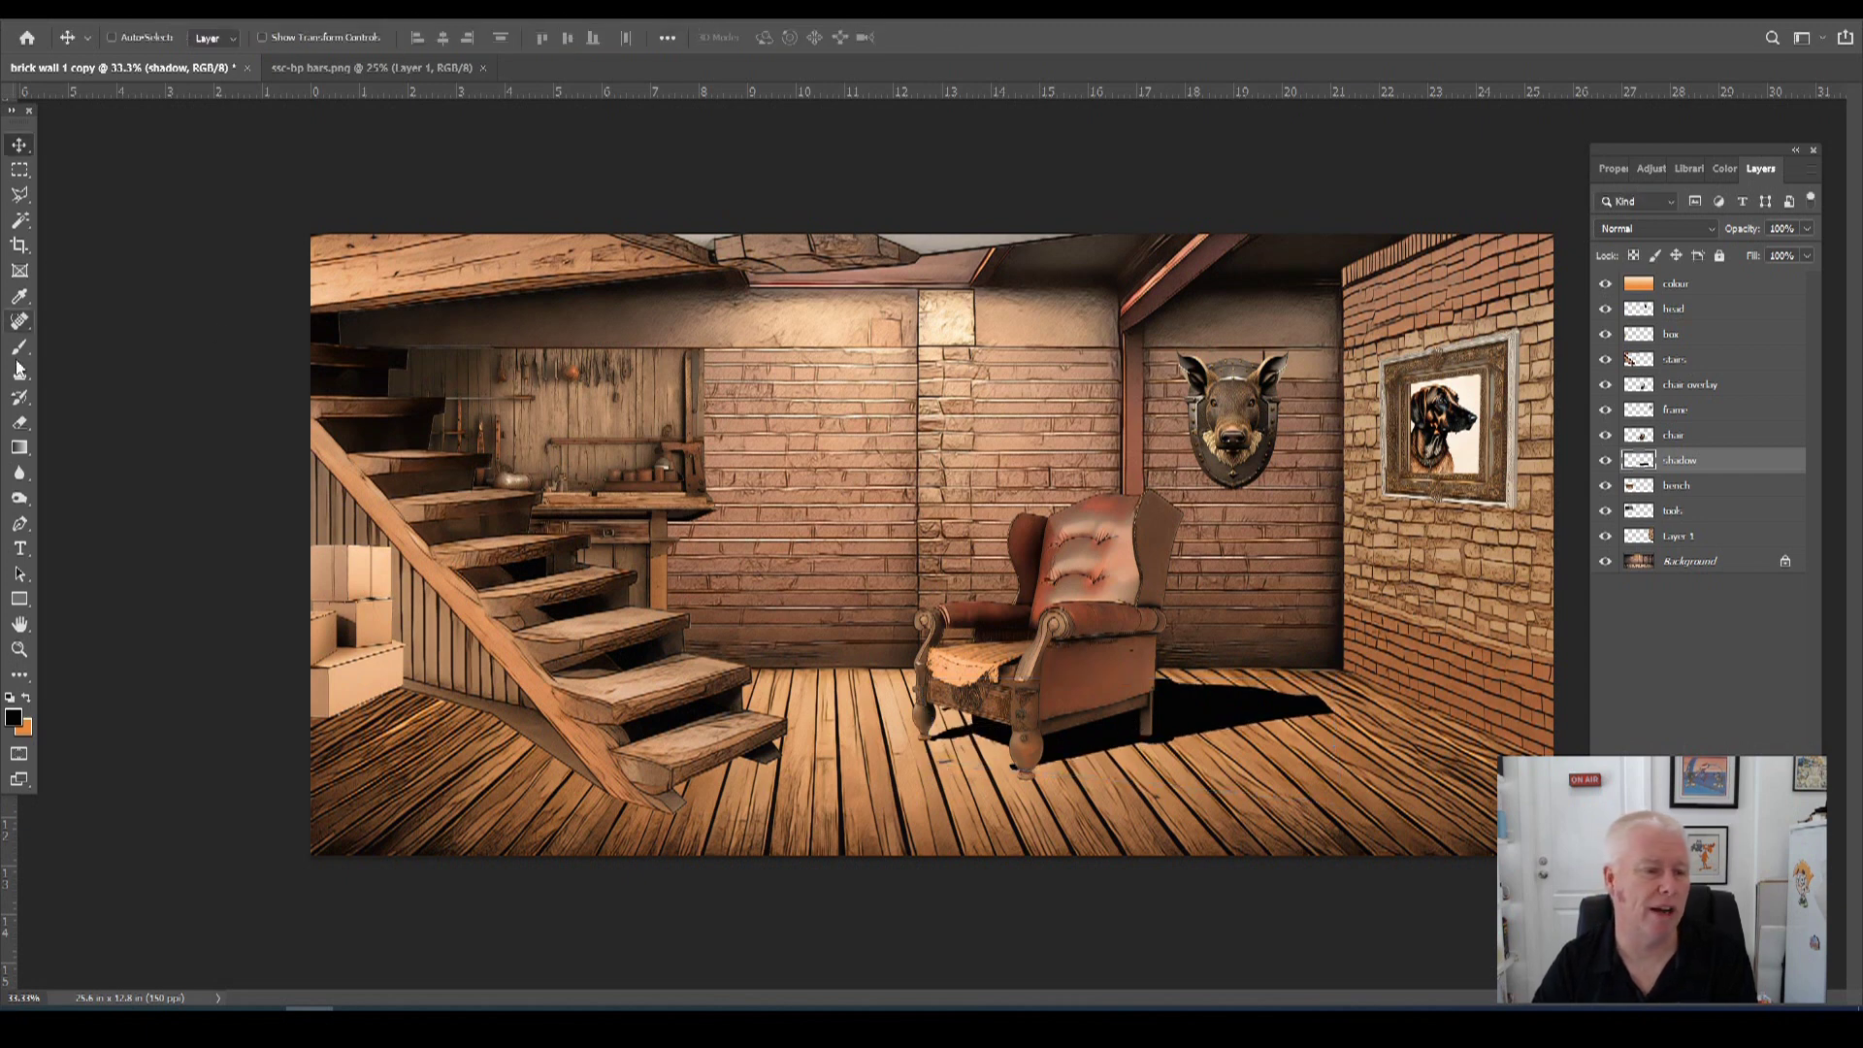
# Set the shadow layer's opacity to 25%.
pyautogui.click(19, 422)
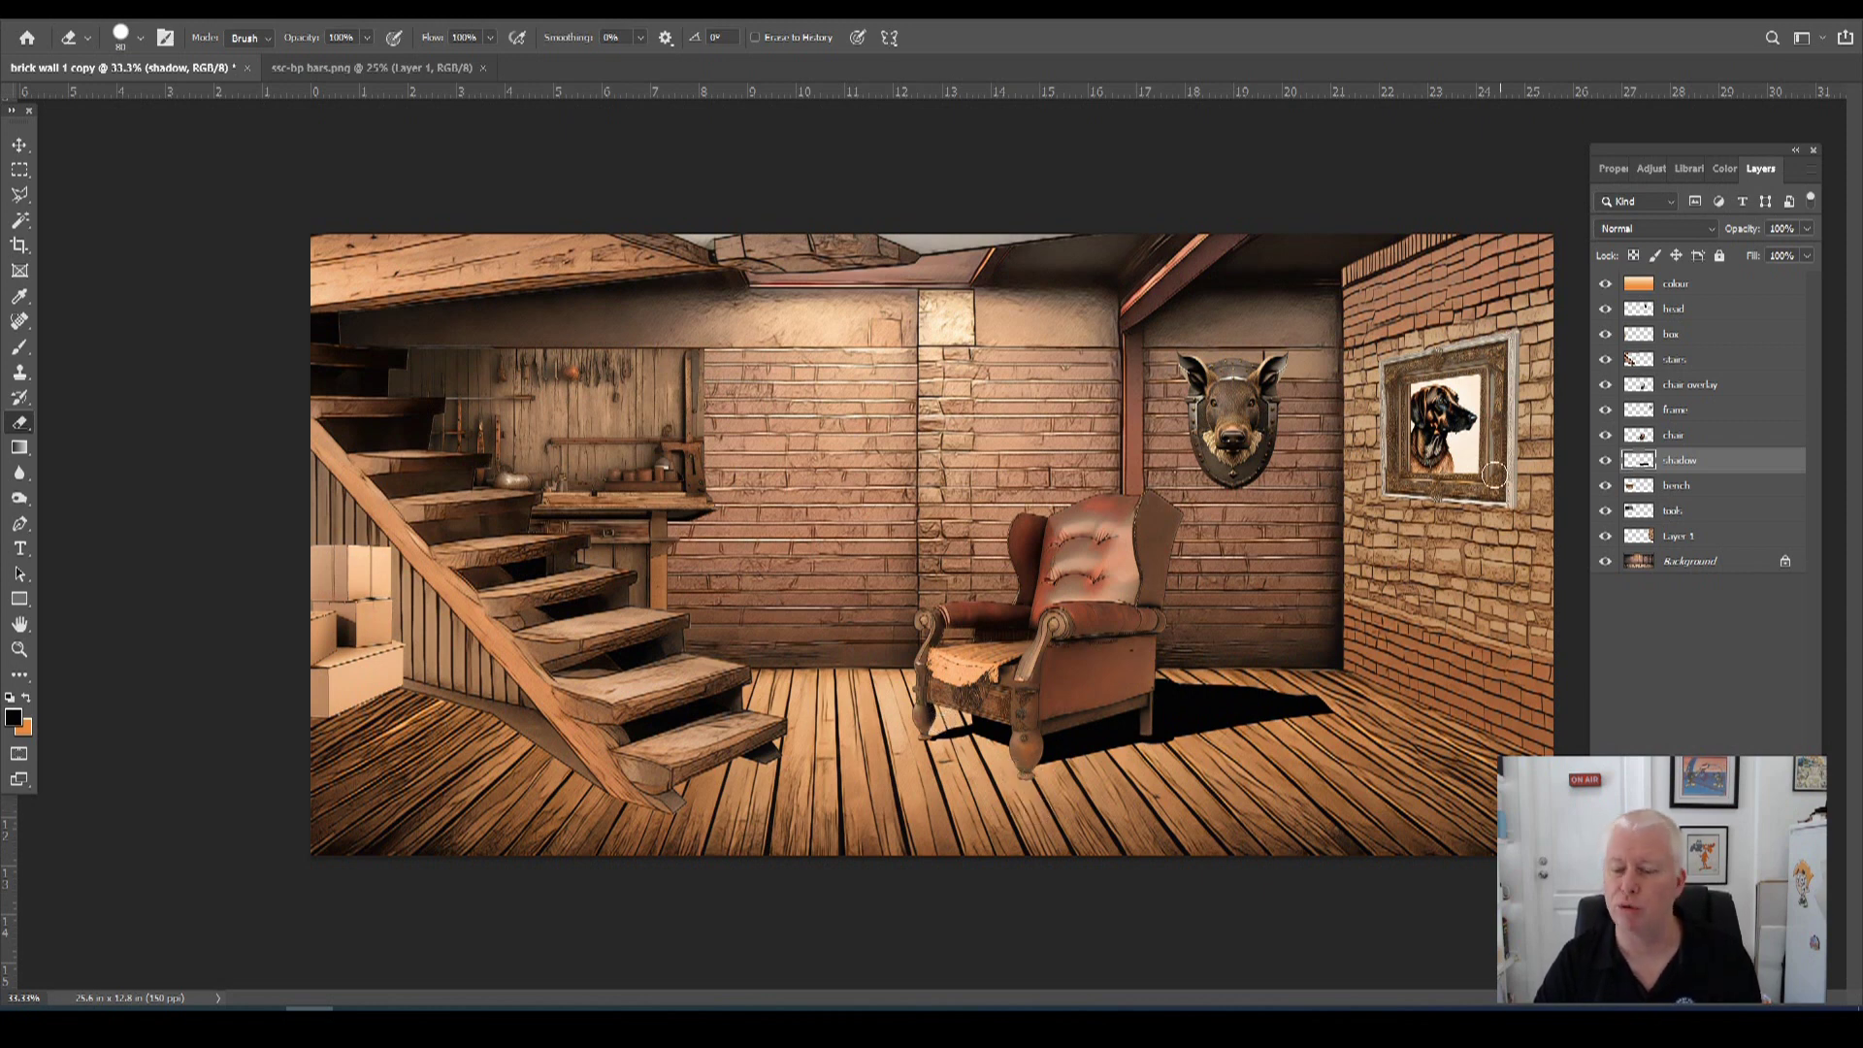
pyautogui.click(1786, 228)
pyautogui.write('25')
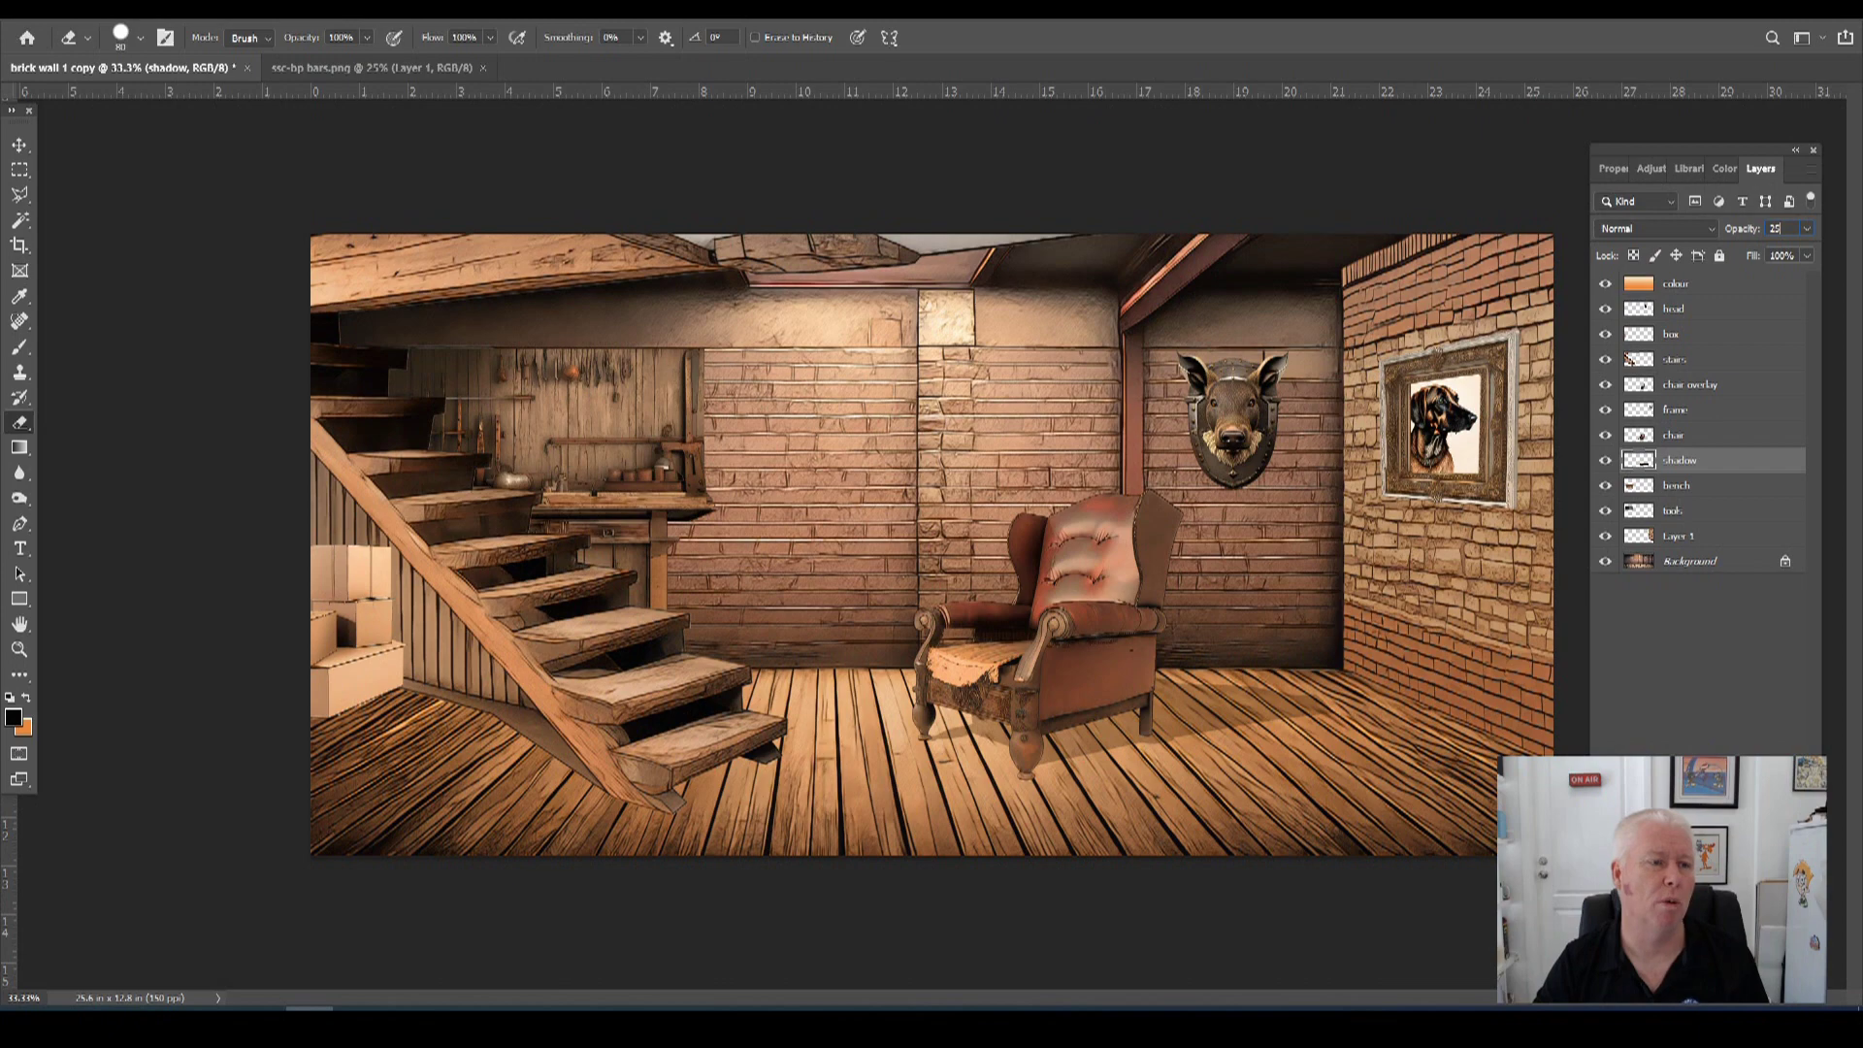
# Save the layered scene to a folder on System Disk (C:) as brick wall 1.psd and switch to Cartoon Animator.
pyautogui.click(41, 8)
pyautogui.click(97, 242)
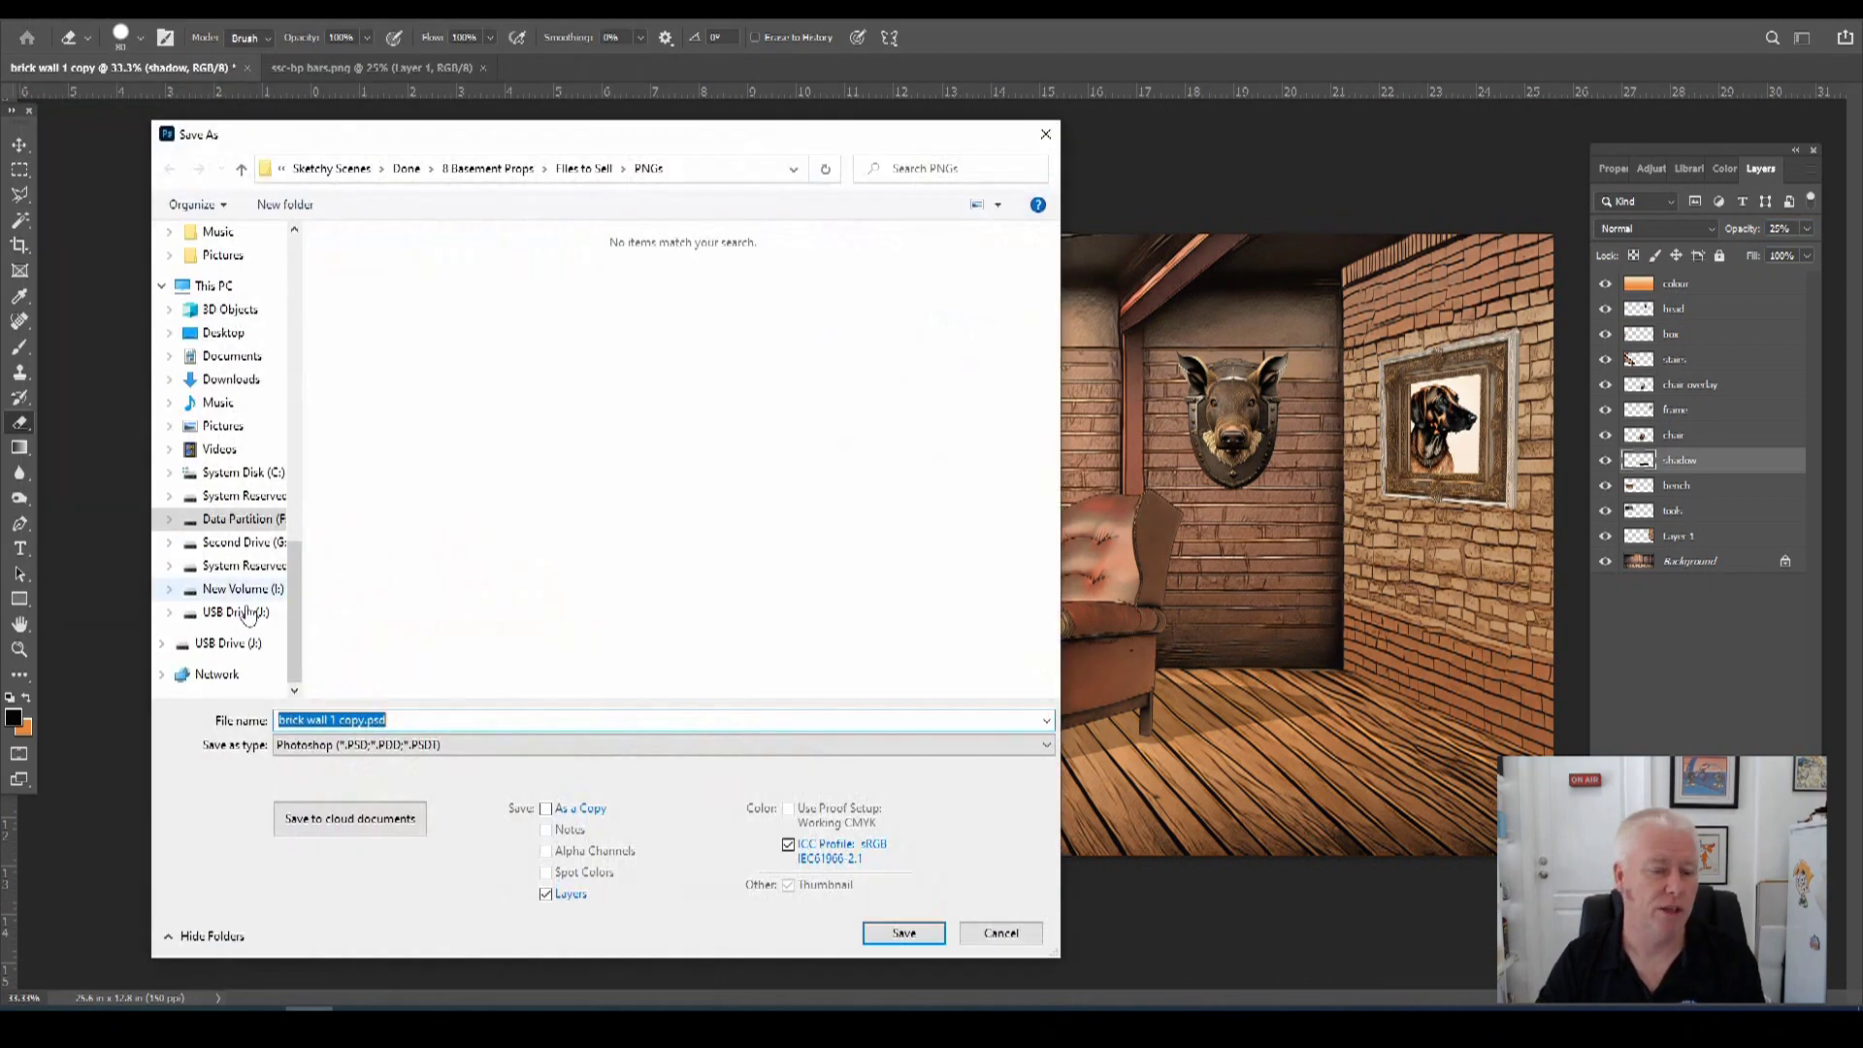
pyautogui.click(257, 474)
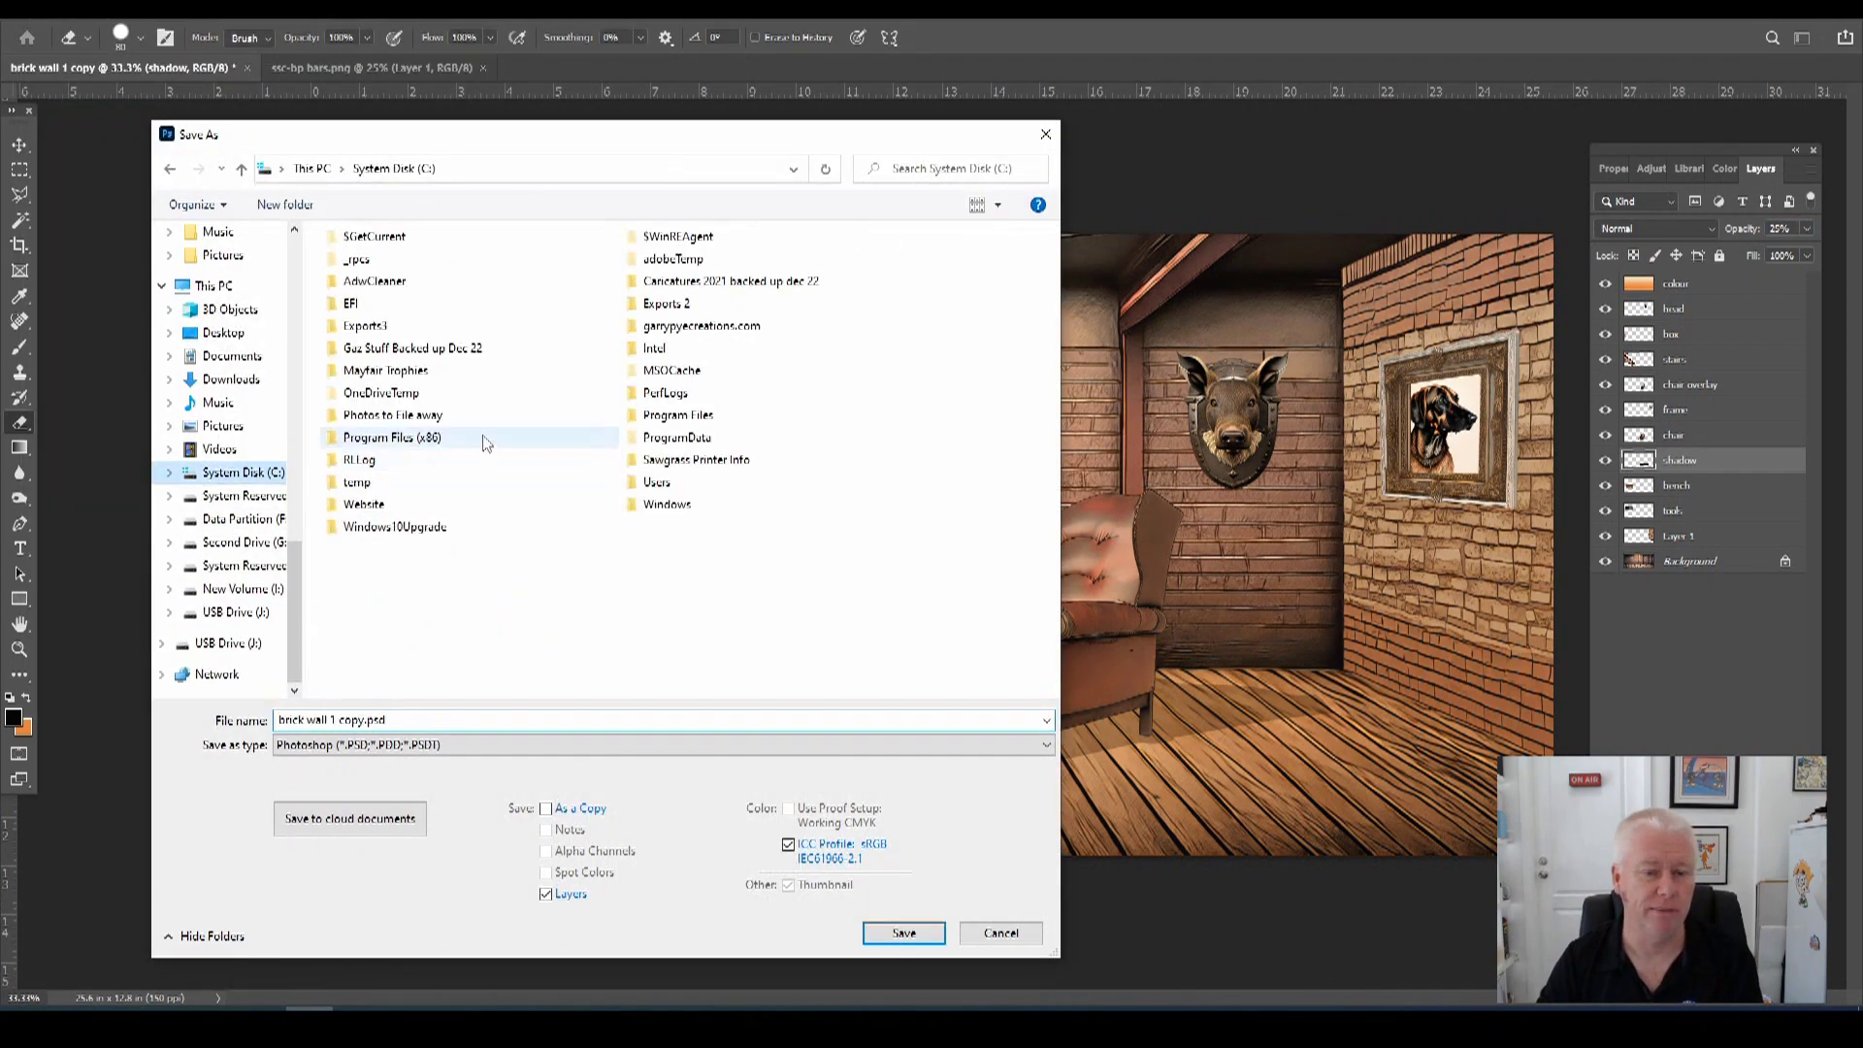
pyautogui.doubleClick(408, 333)
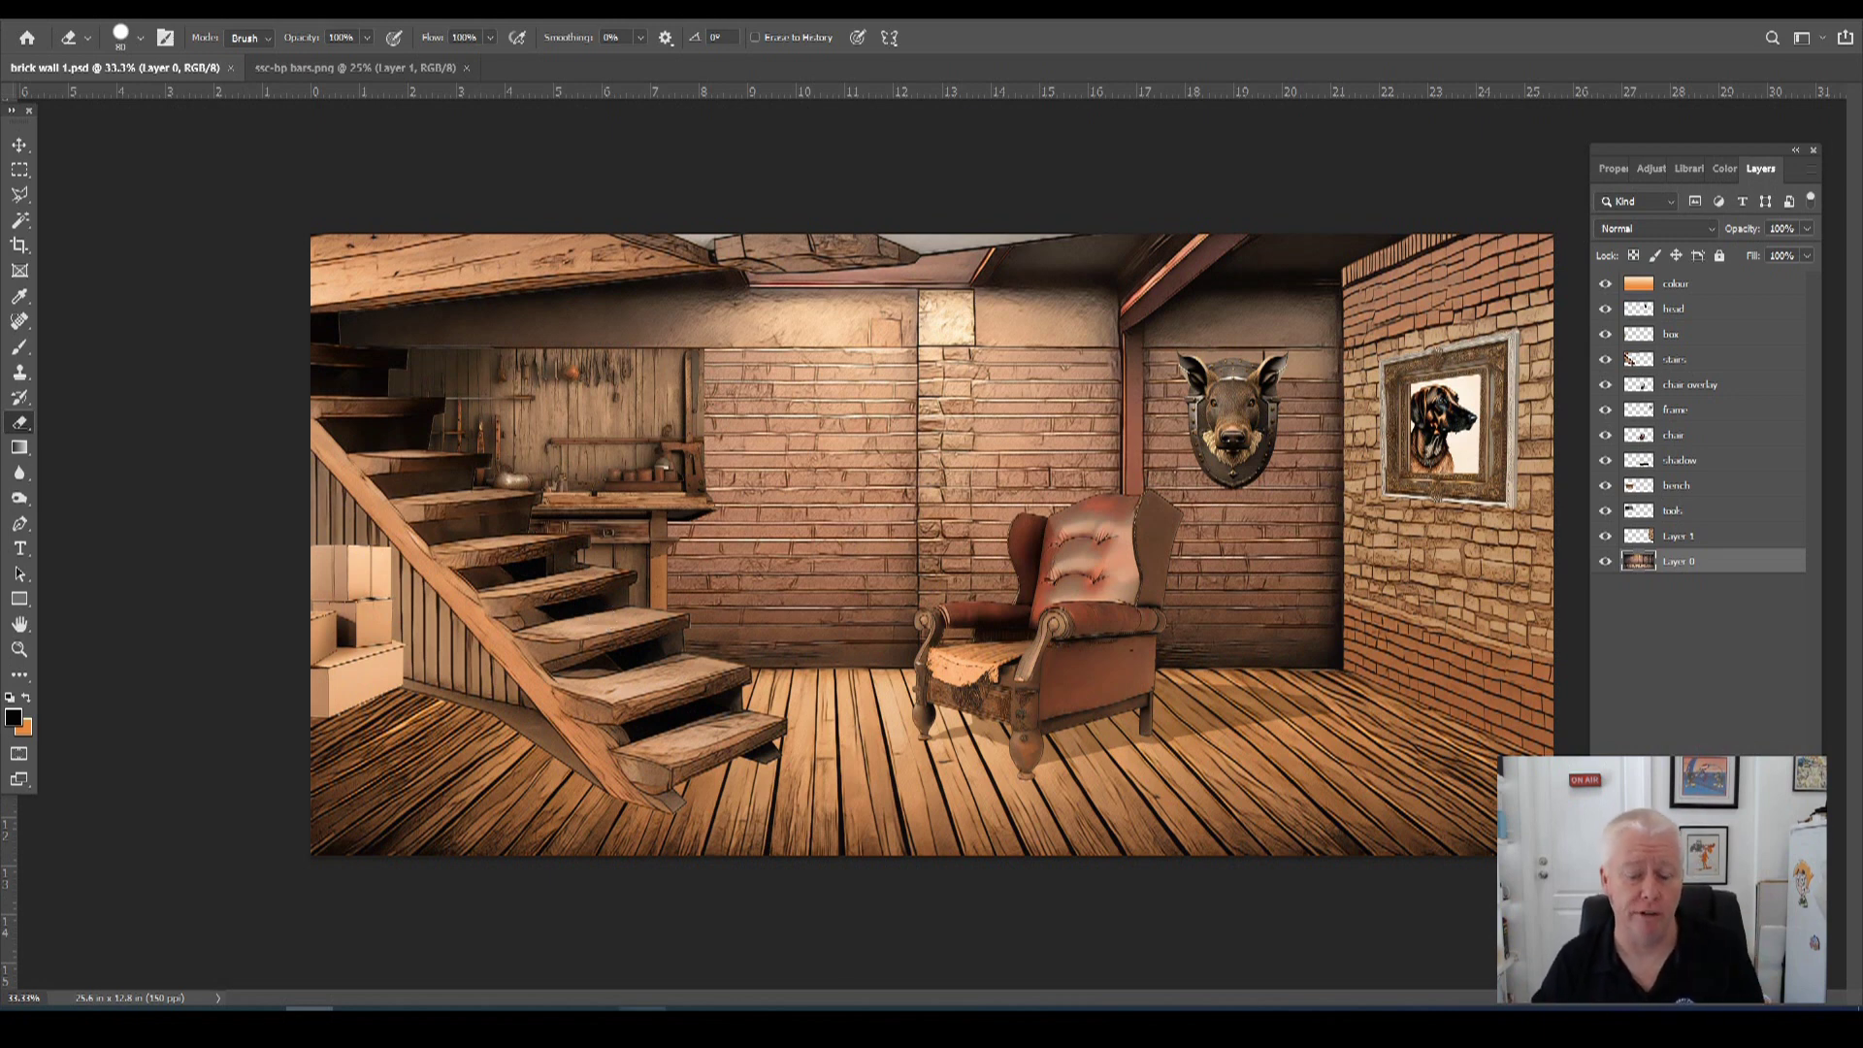
pyautogui.click(690, 1009)
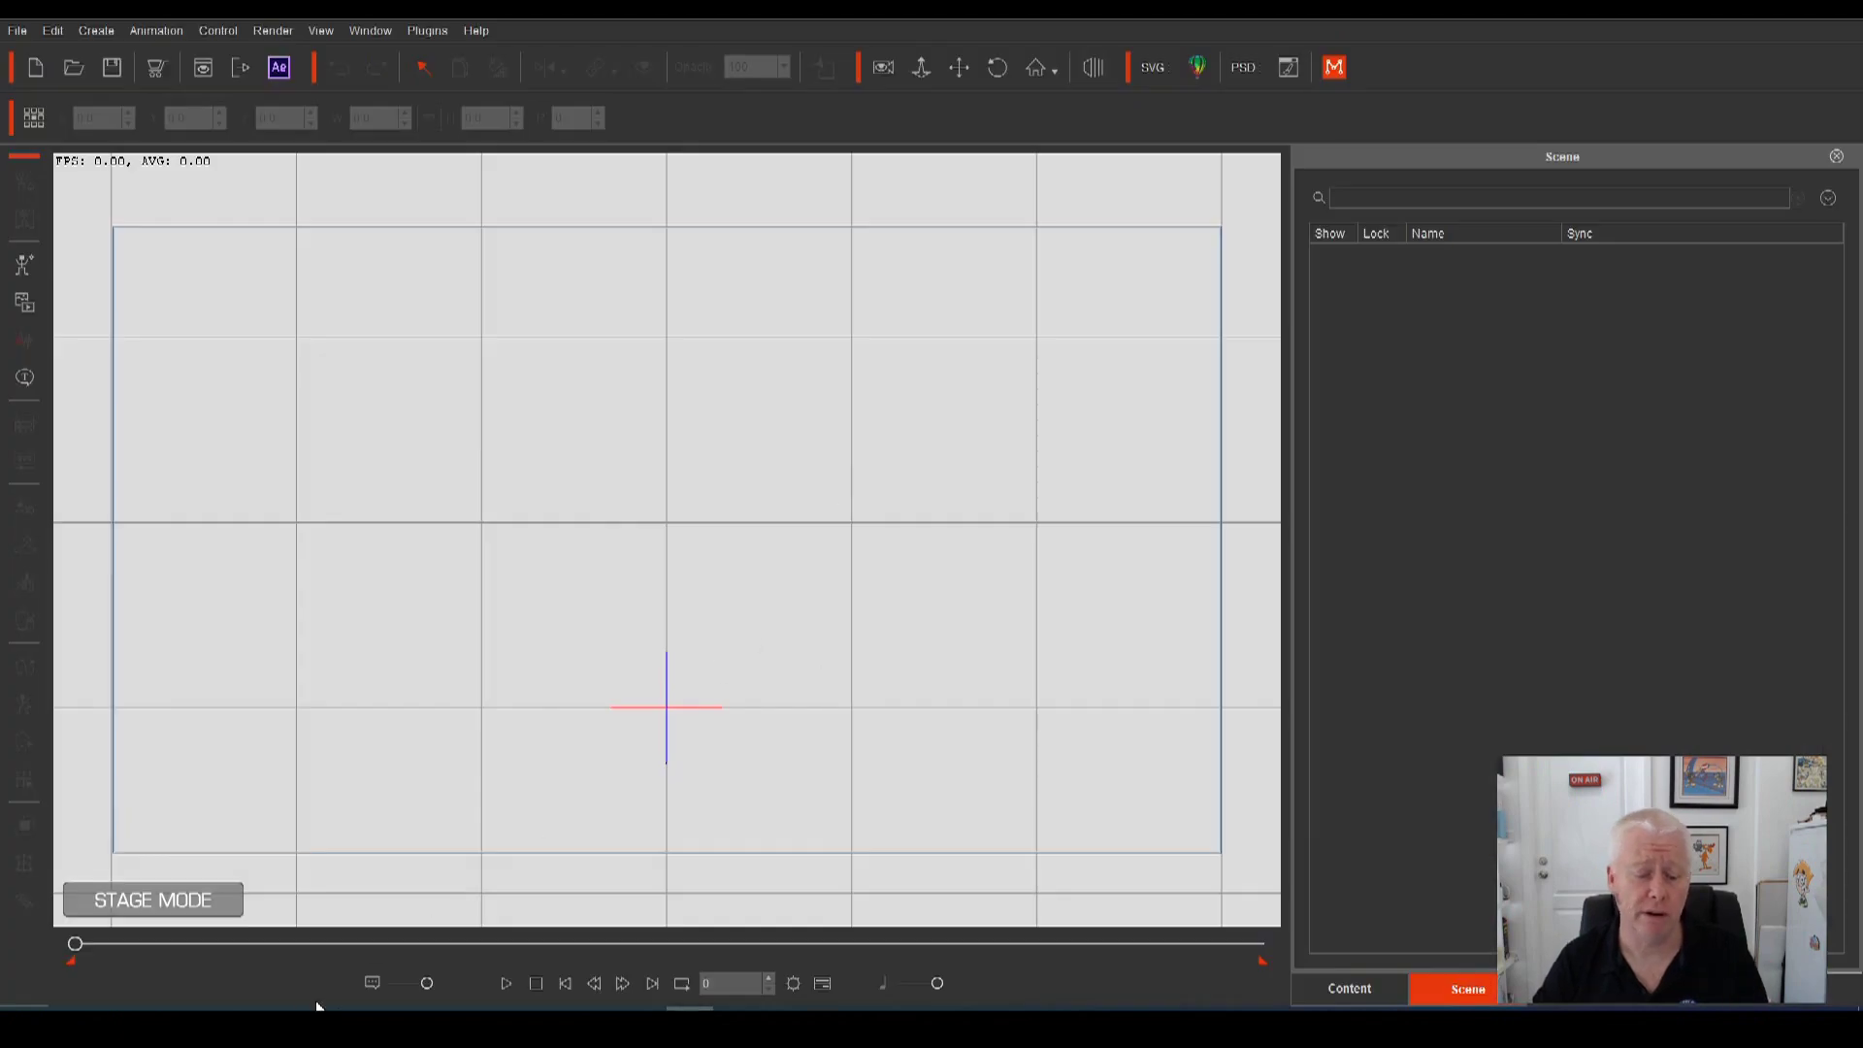
# Bring brick wall 1.psd from its folder onto the stage and import it as a Scene.
pyautogui.click(357, 1008)
pyautogui.moveTo(1543, 510); pyautogui.dragTo(813, 418)
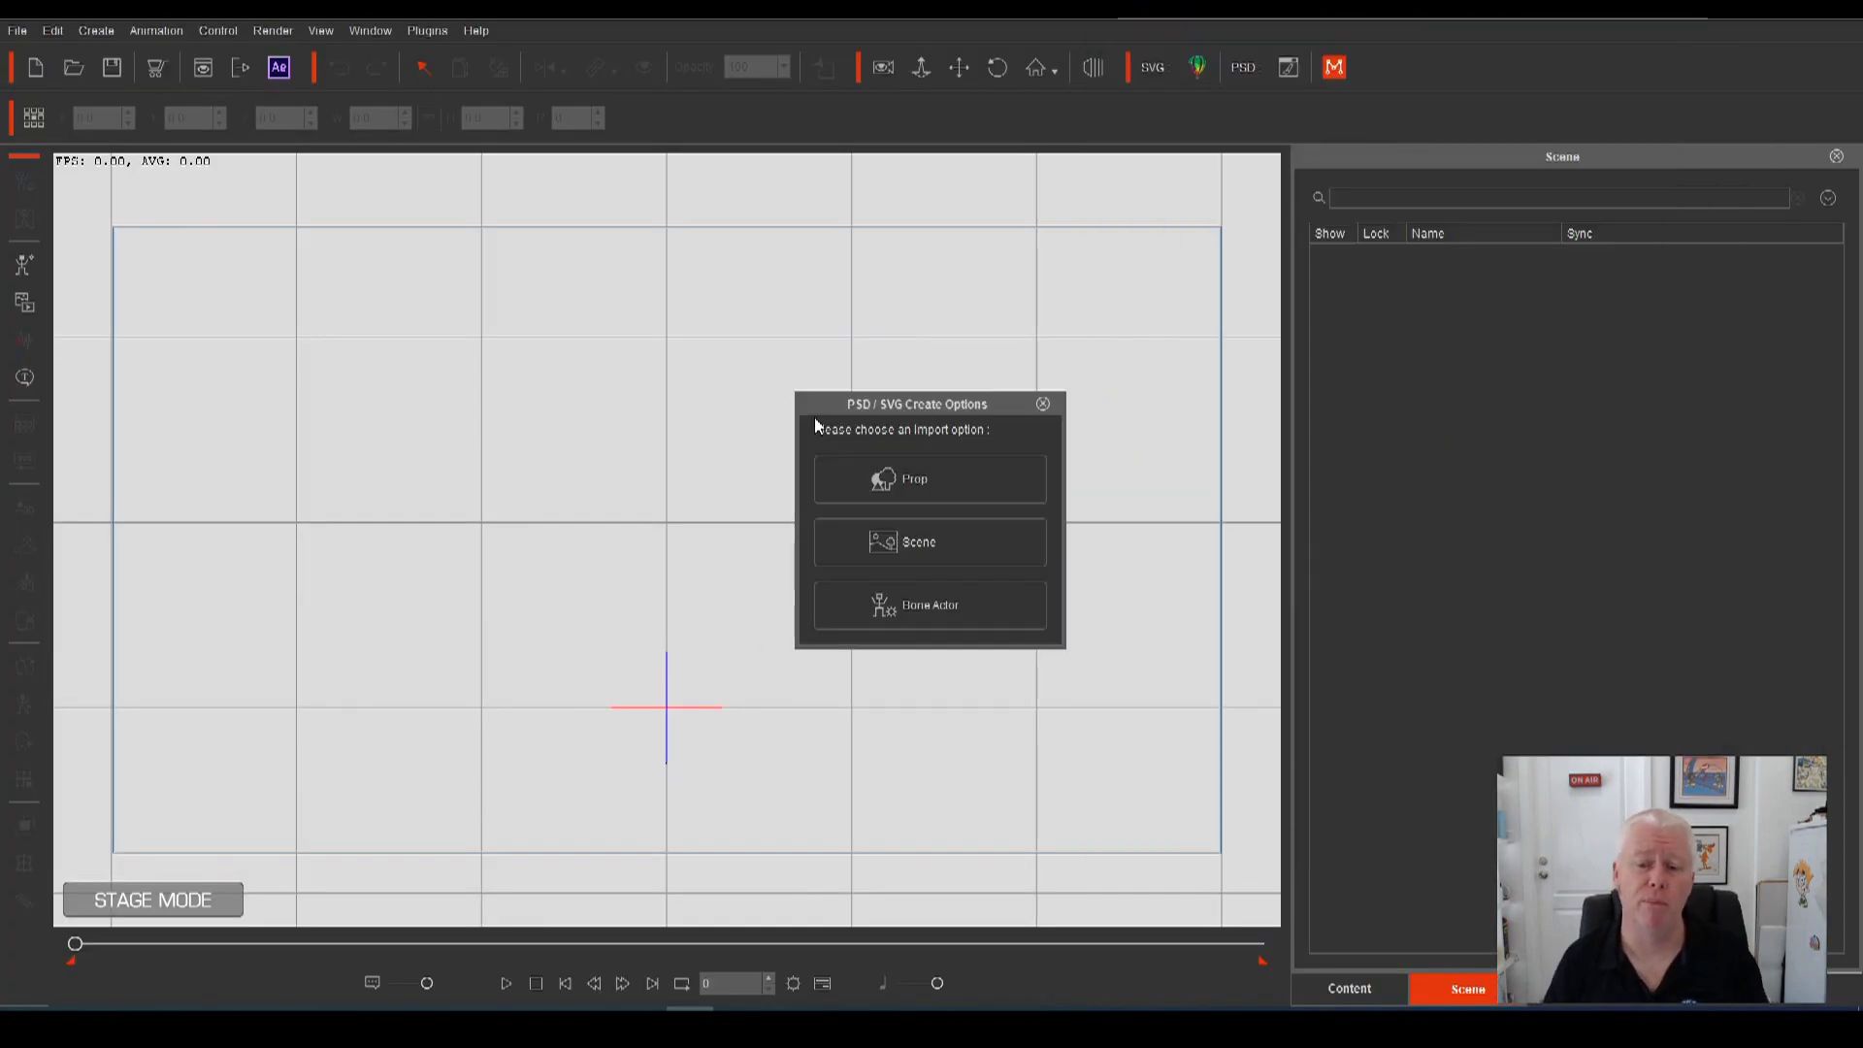
pyautogui.click(924, 541)
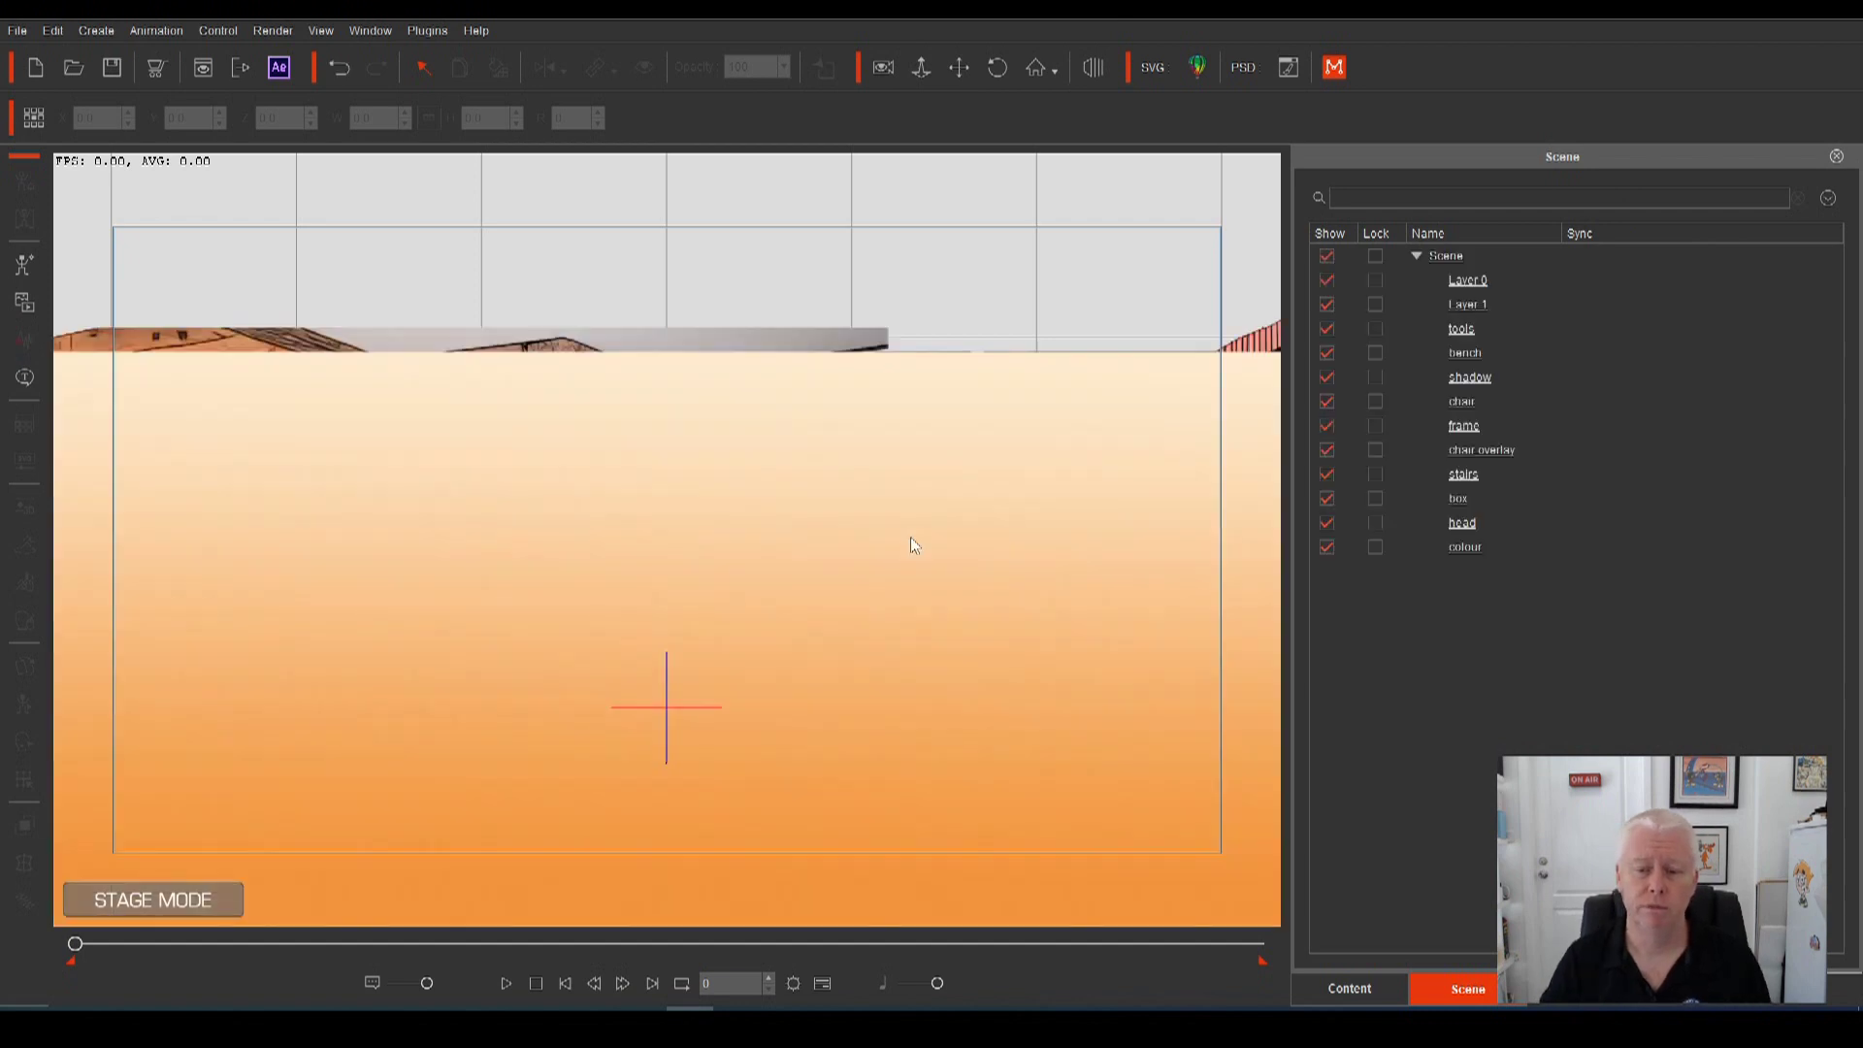
# Try the colour layer at opacity 10 and 20 over the imported basement scene.
pyautogui.scroll(-2, 938, 484)
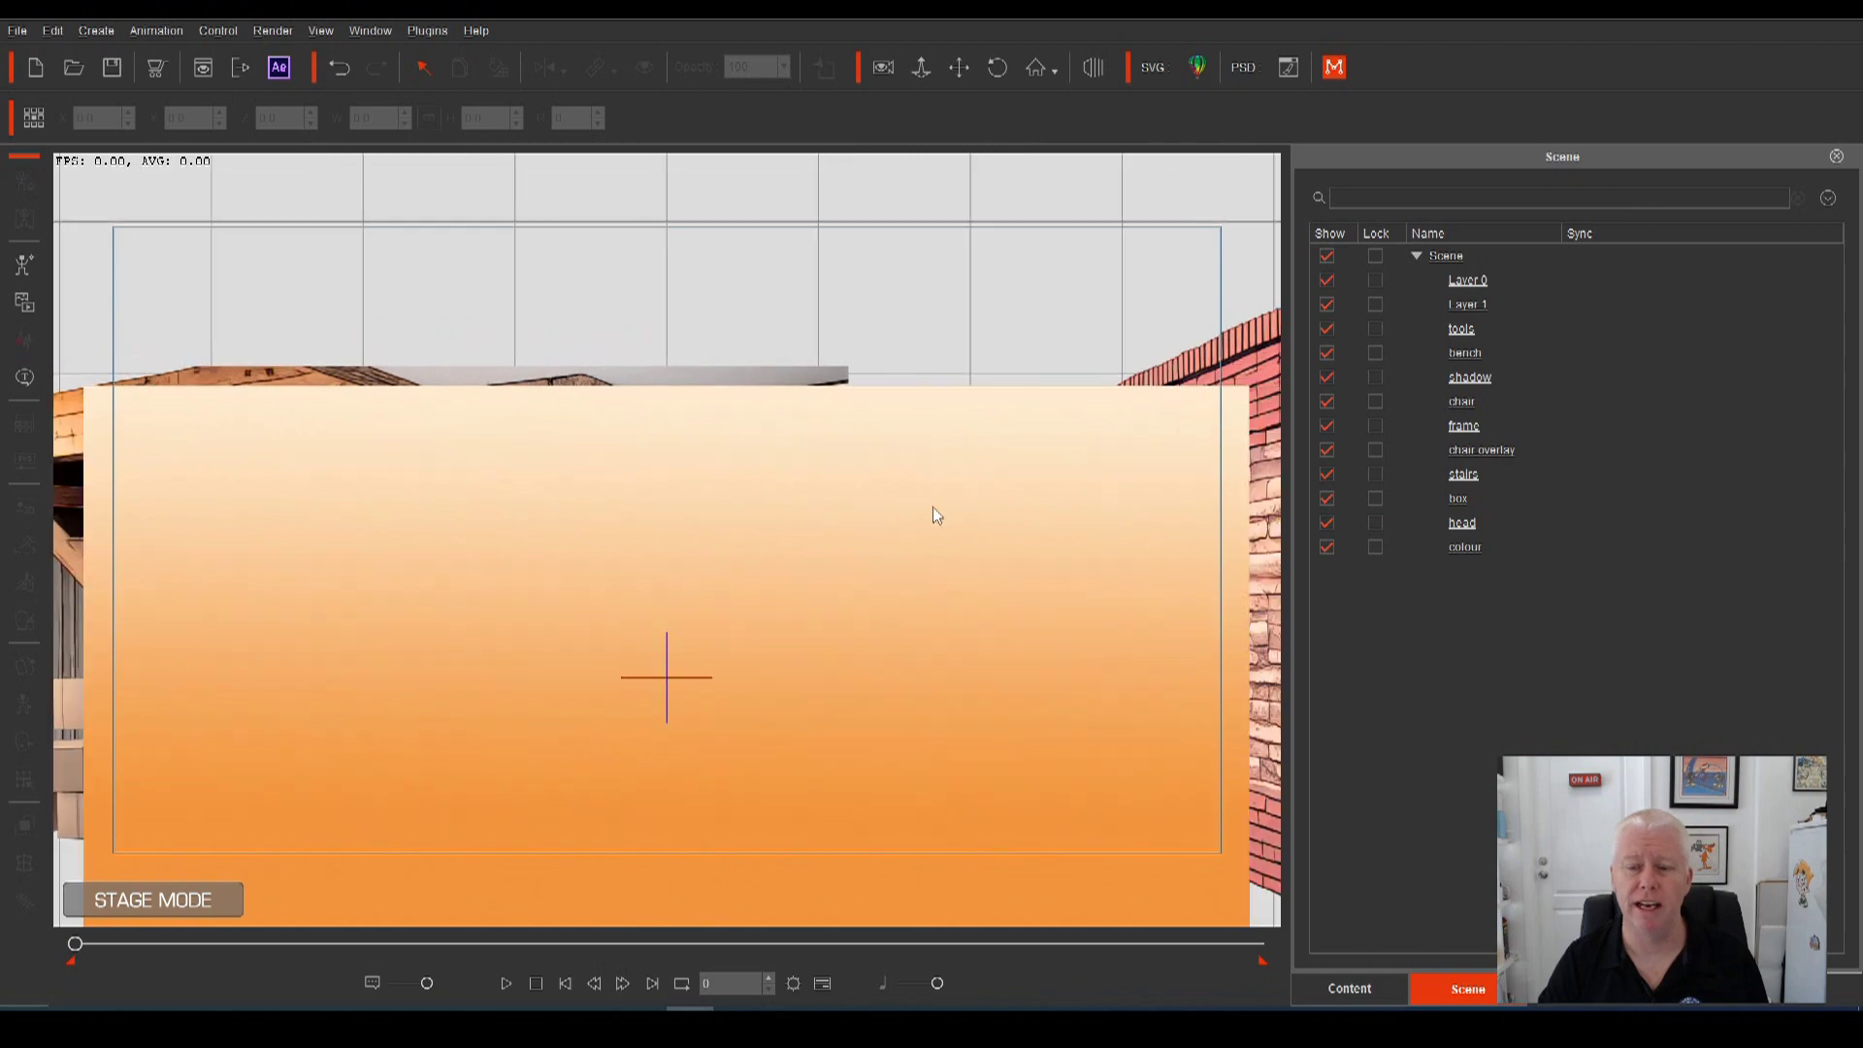
pyautogui.scroll(-2, 934, 507)
pyautogui.moveTo(1038, 501); pyautogui.dragTo(1039, 400)
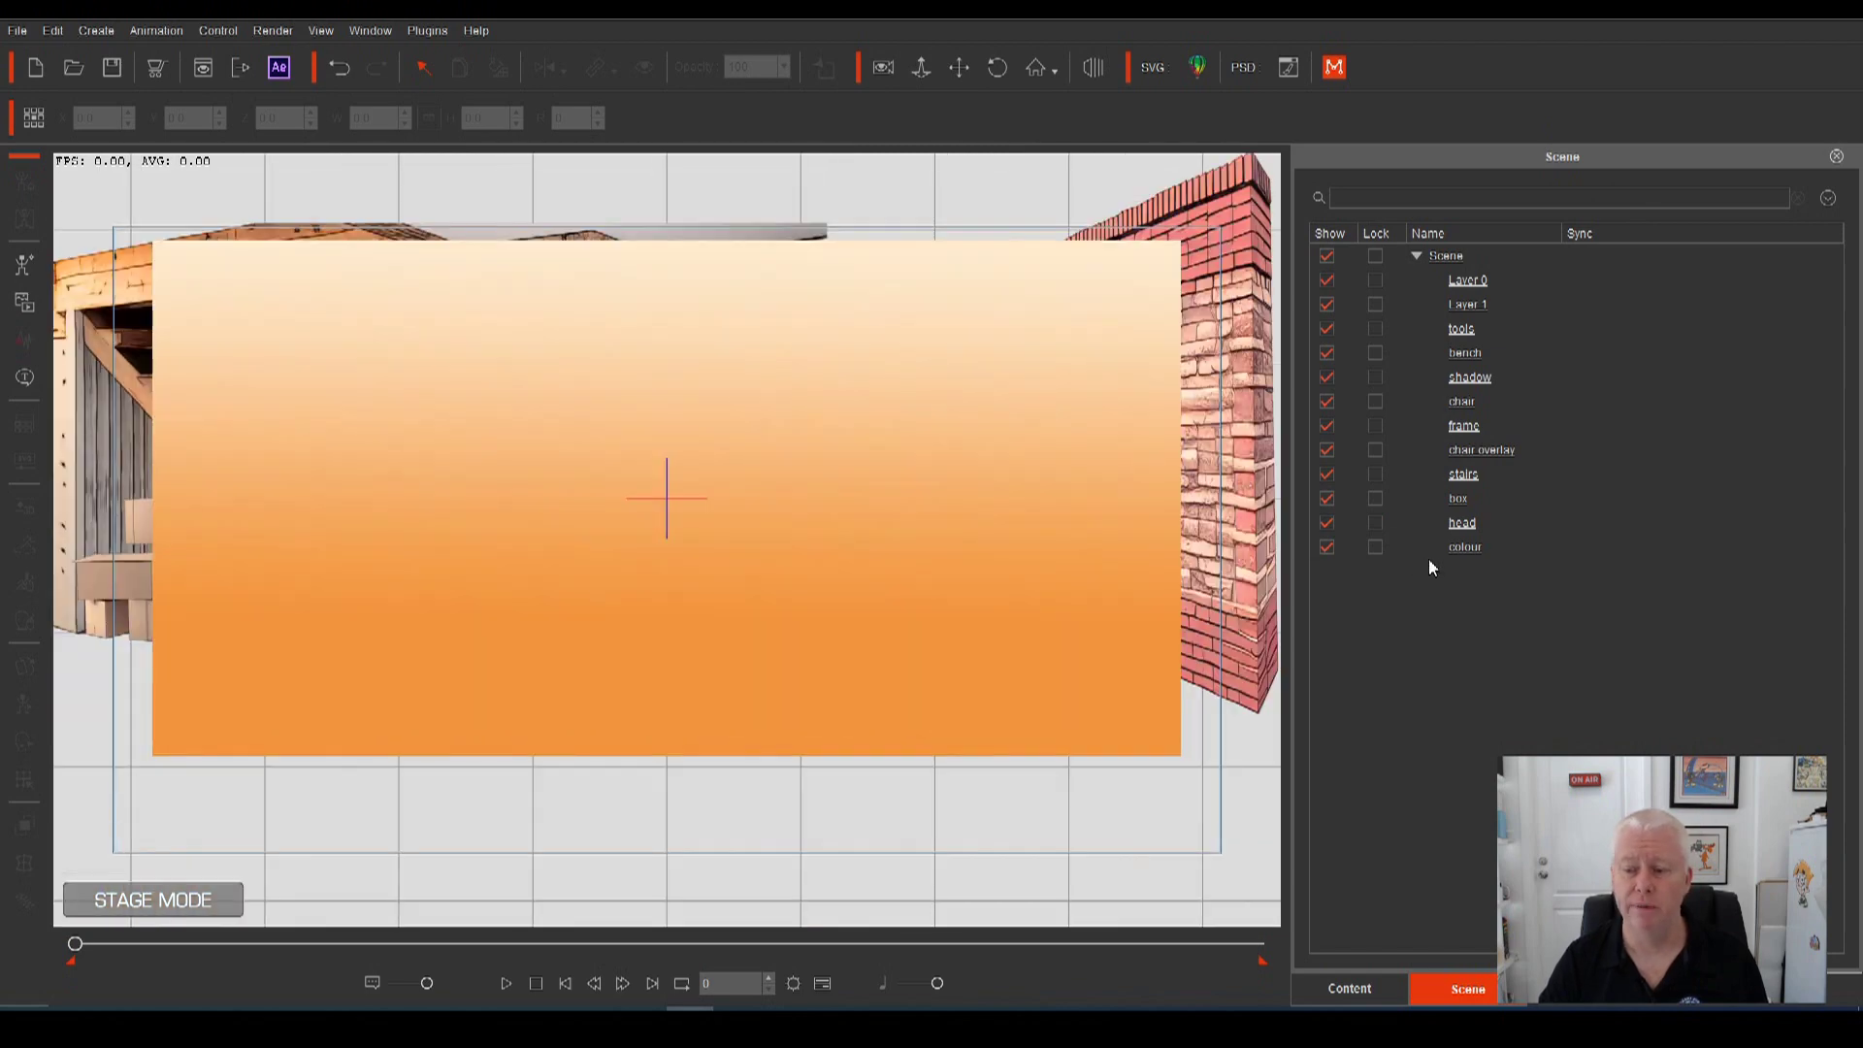
pyautogui.click(1343, 551)
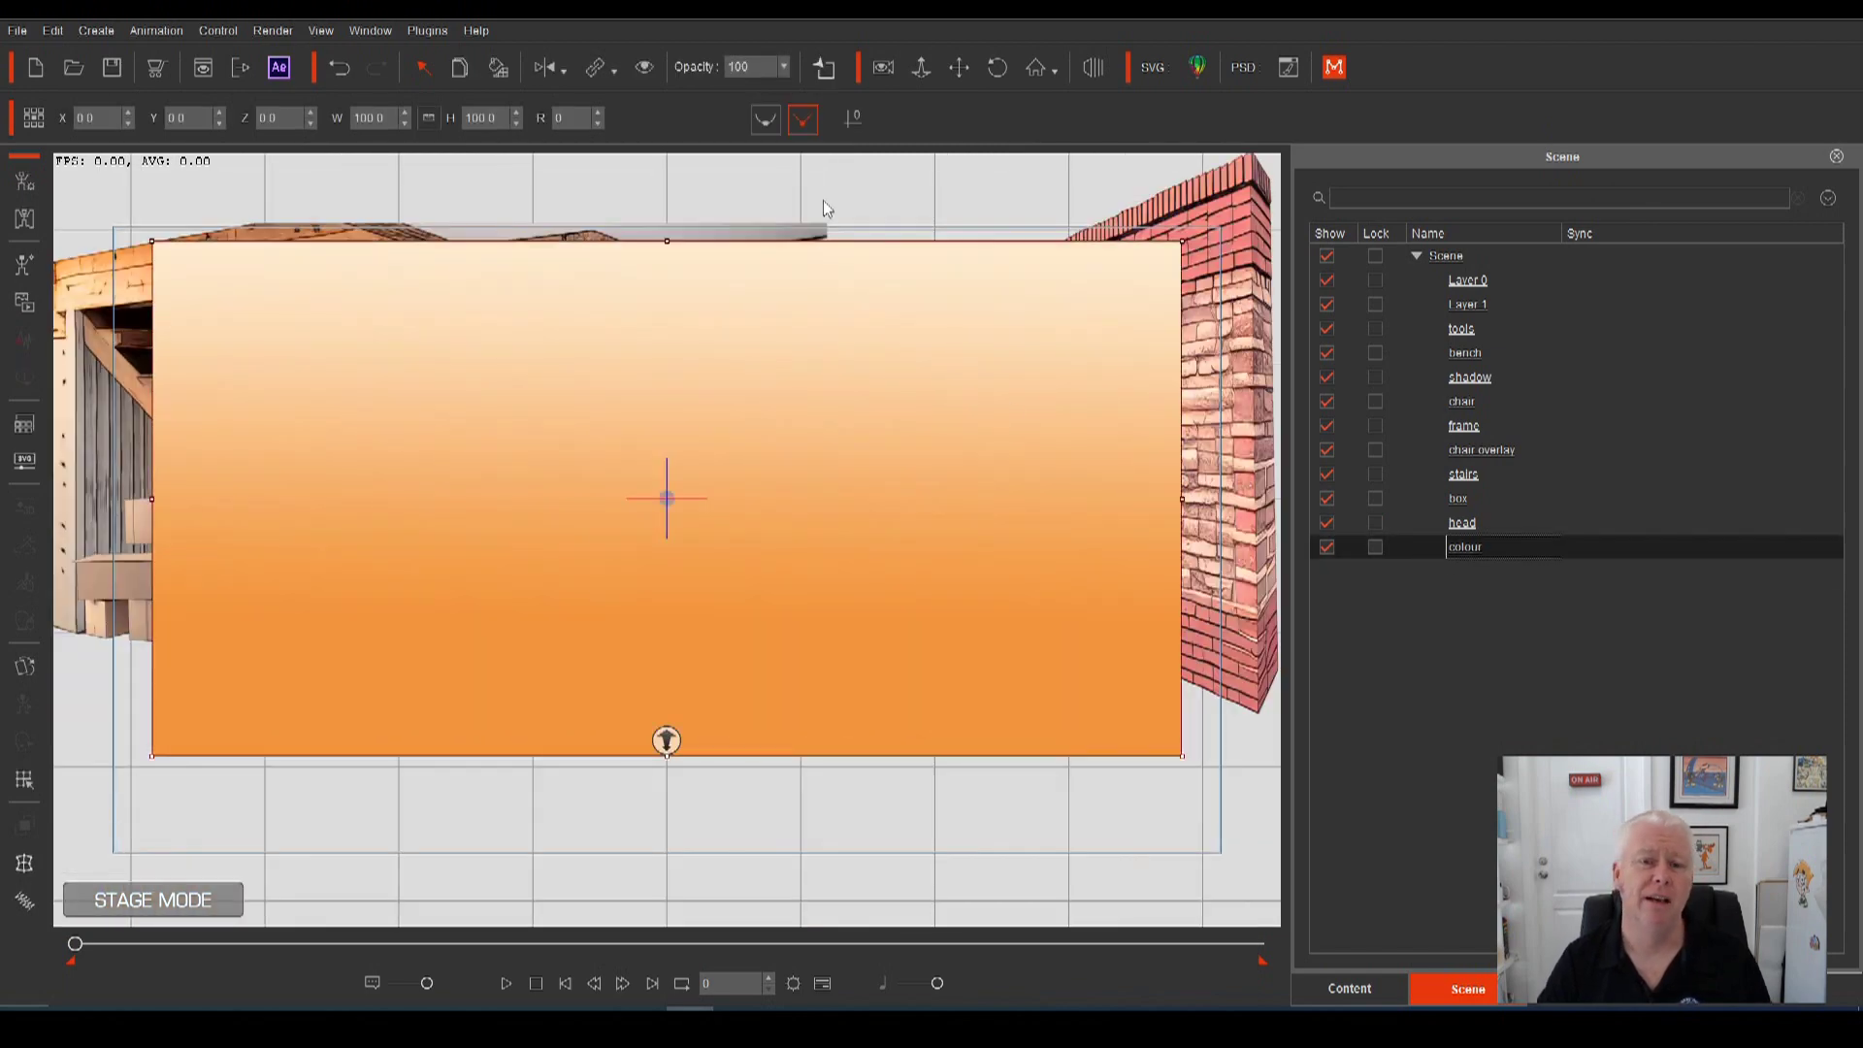
pyautogui.doubleClick(757, 67)
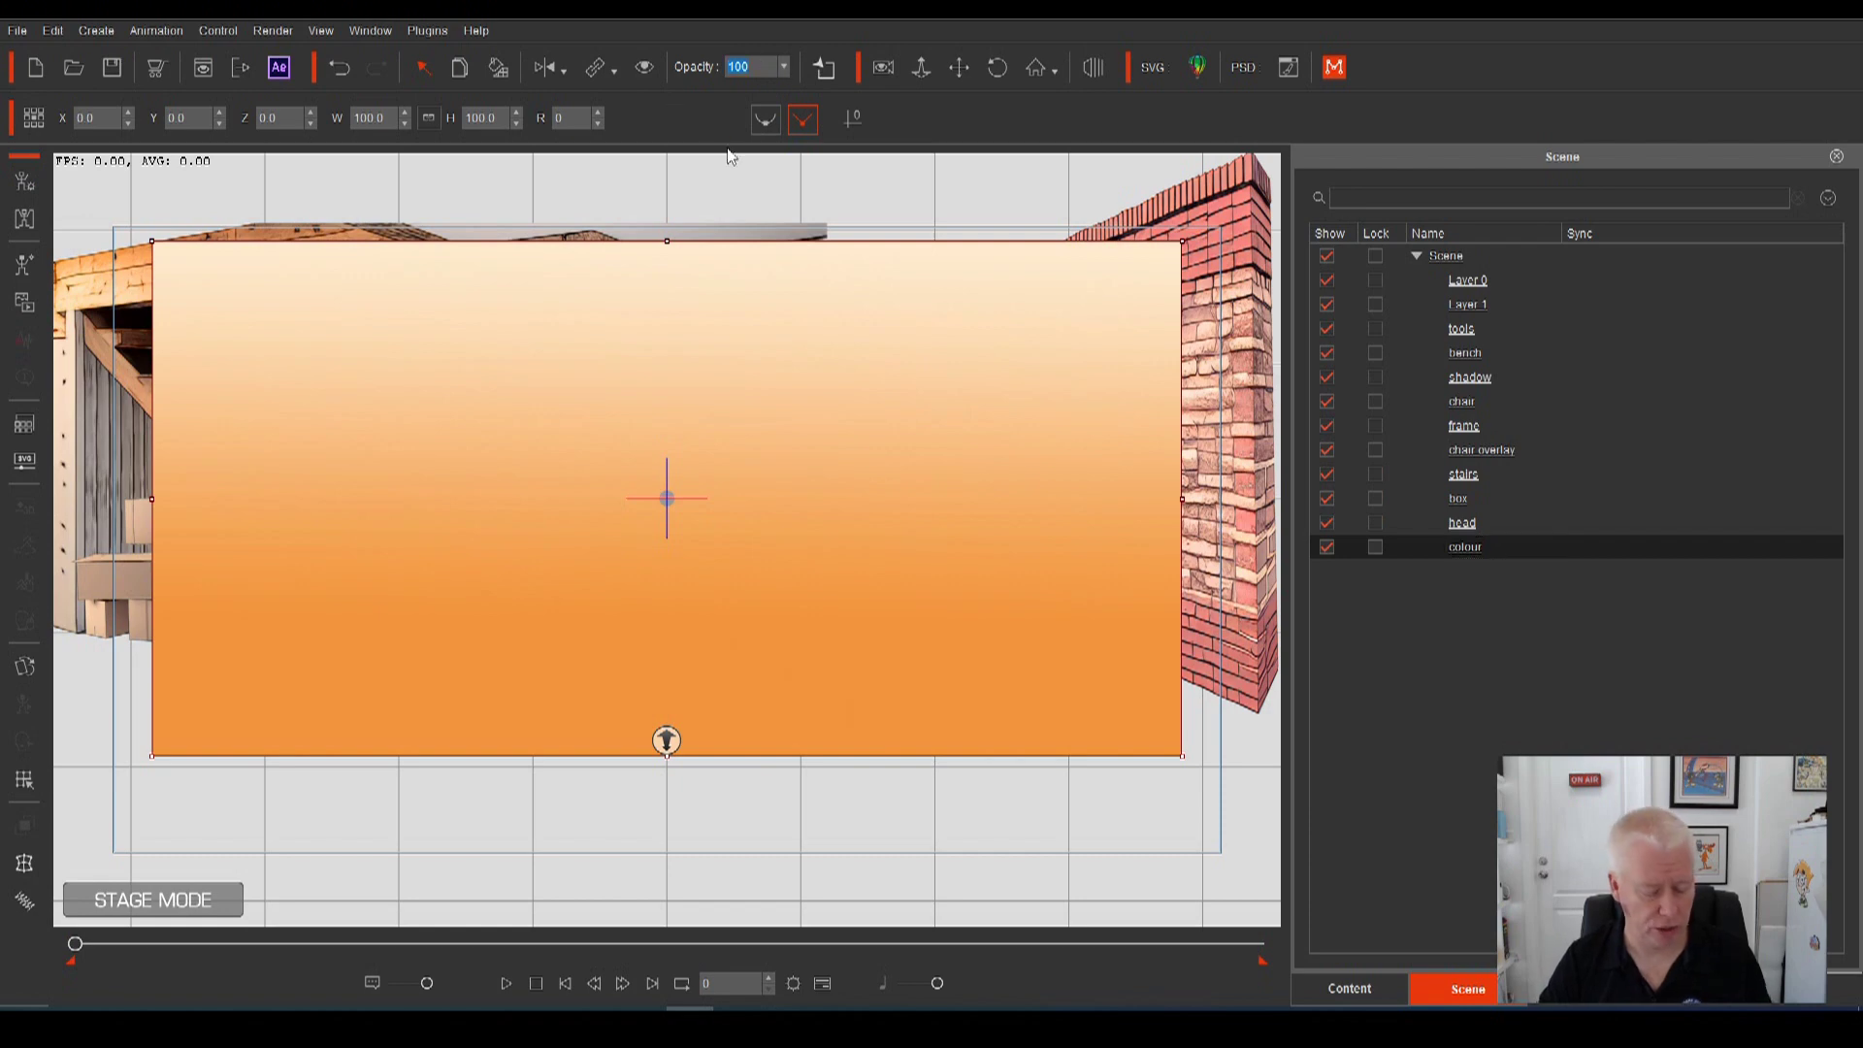
pyautogui.write('10')
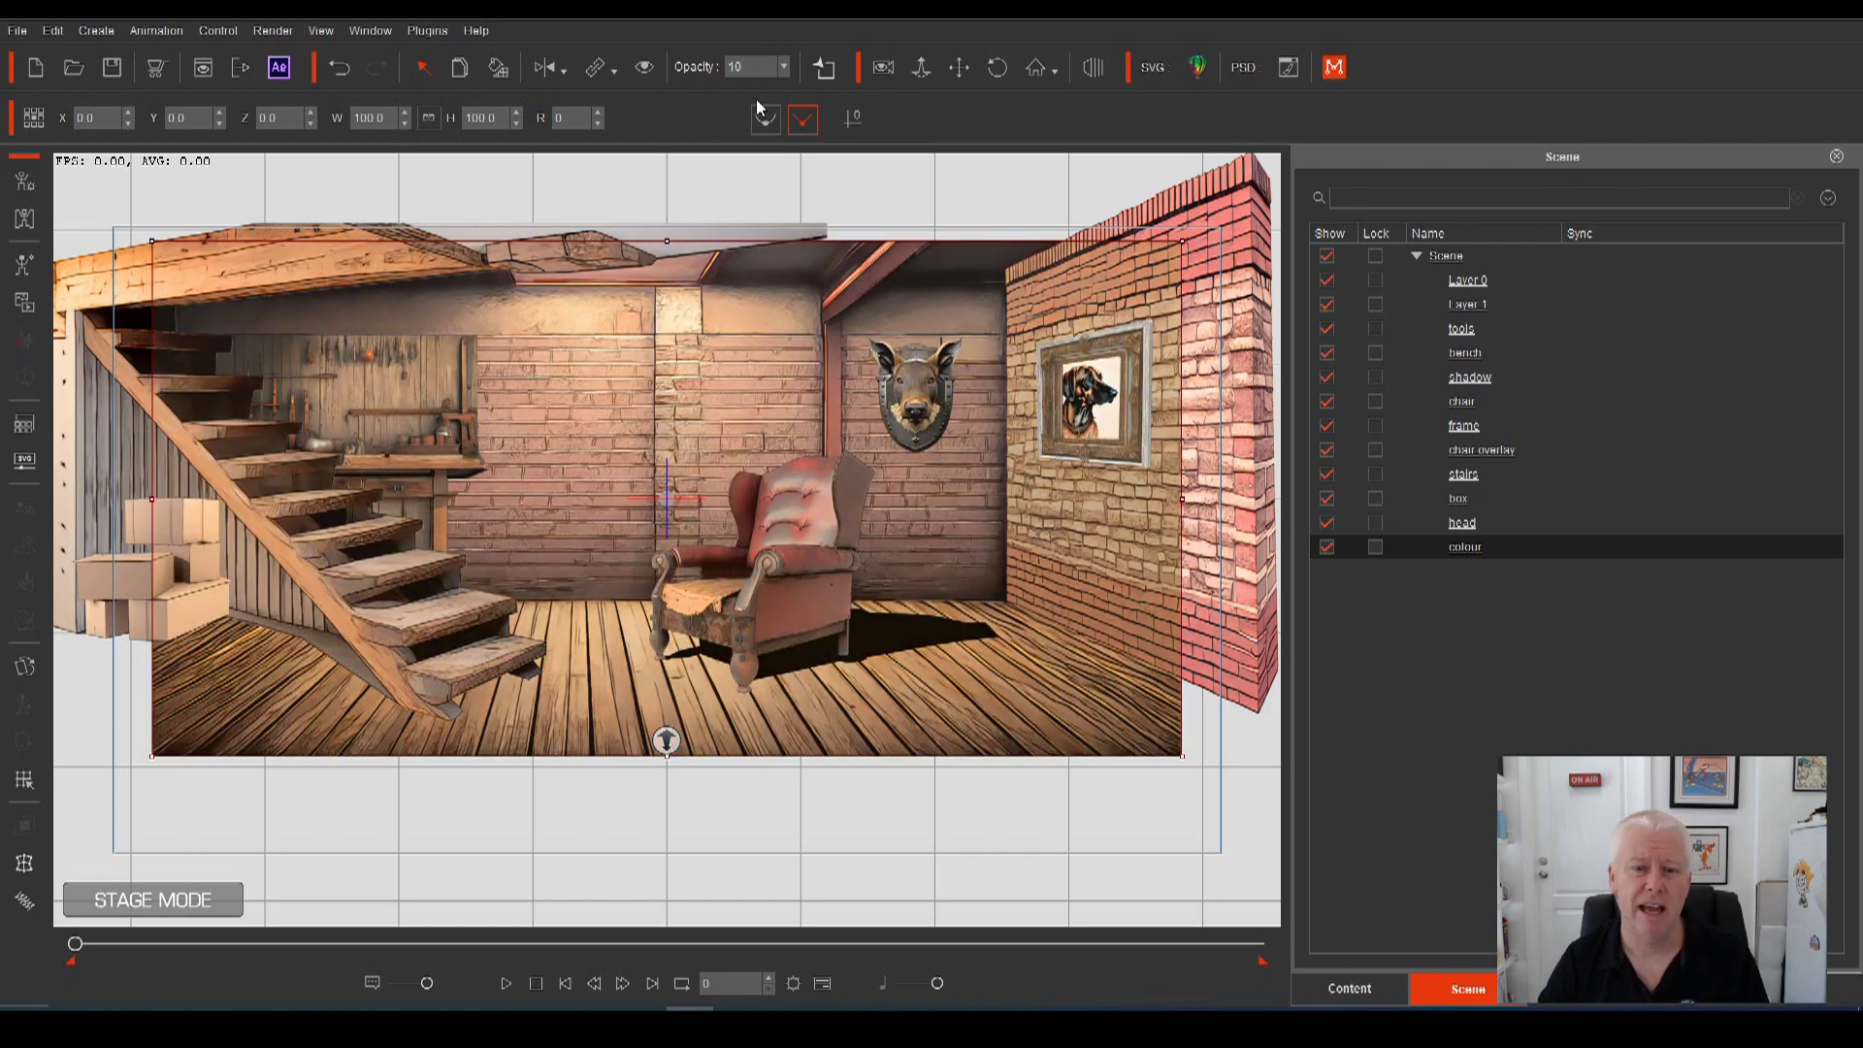
pyautogui.write('20')
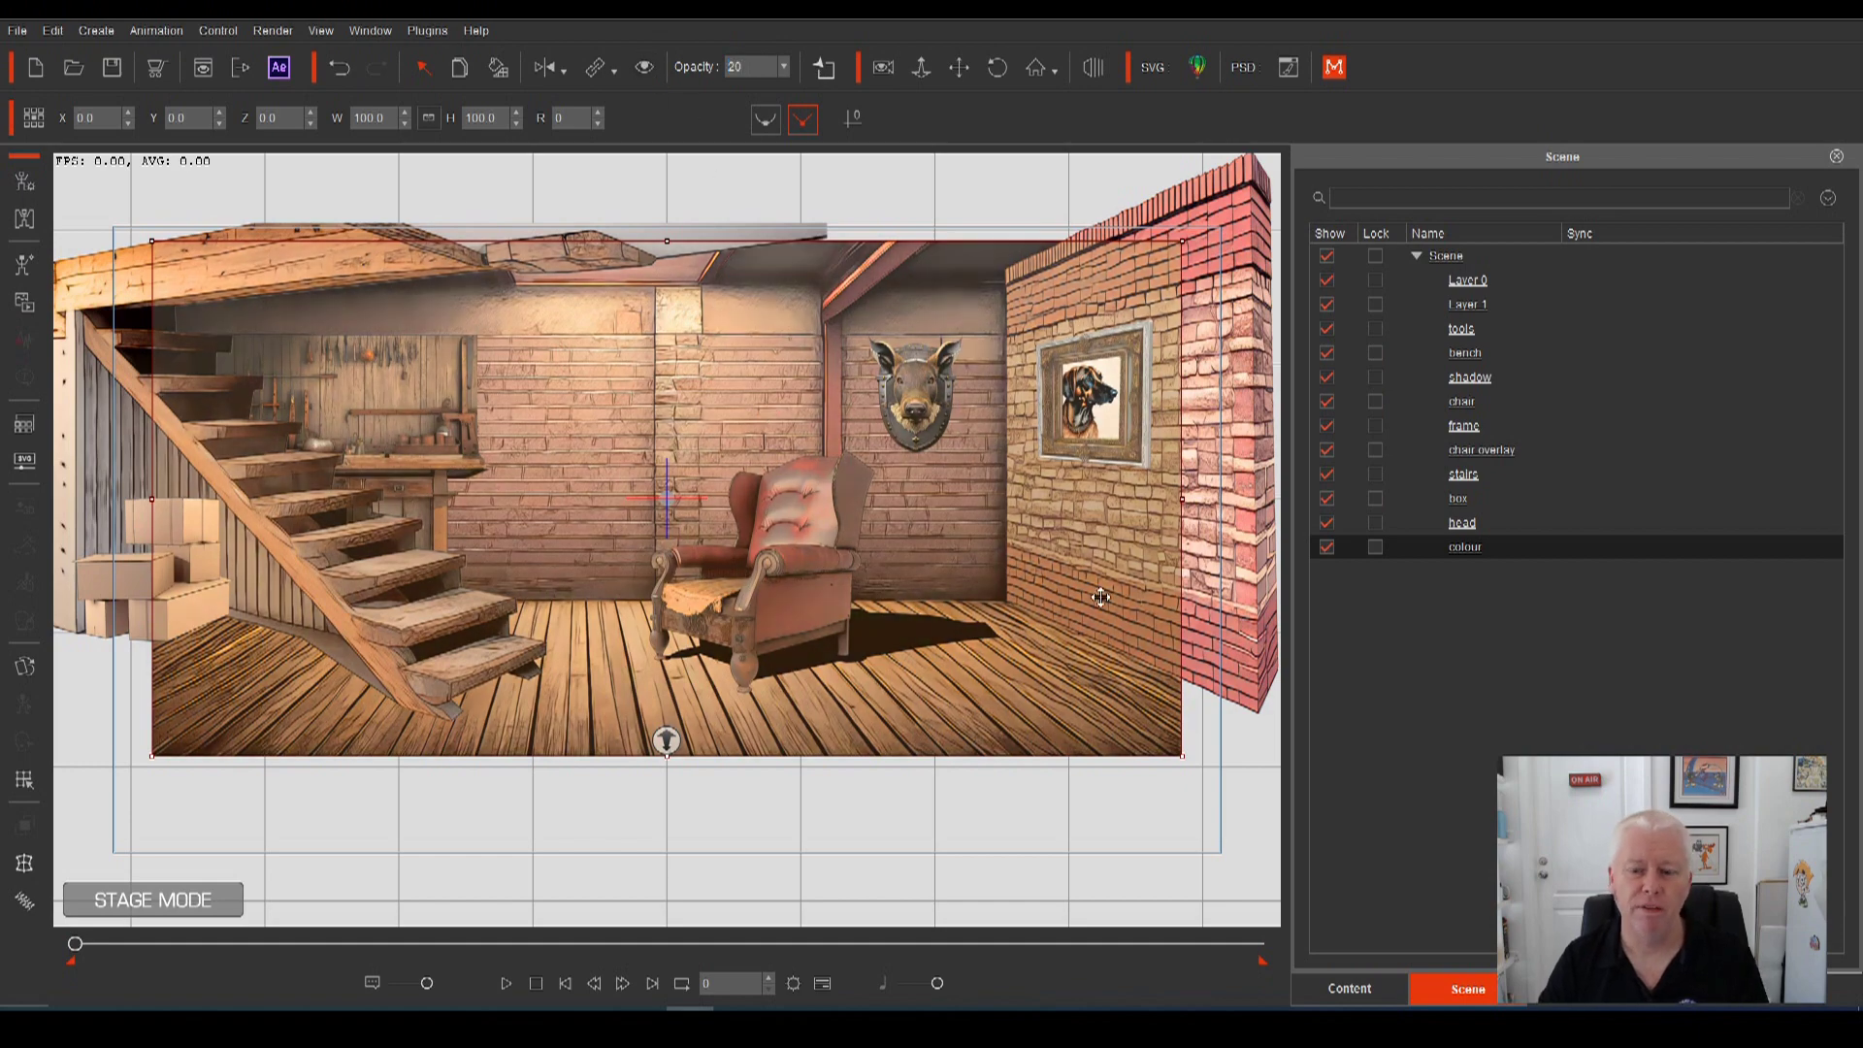
pyautogui.click(988, 777)
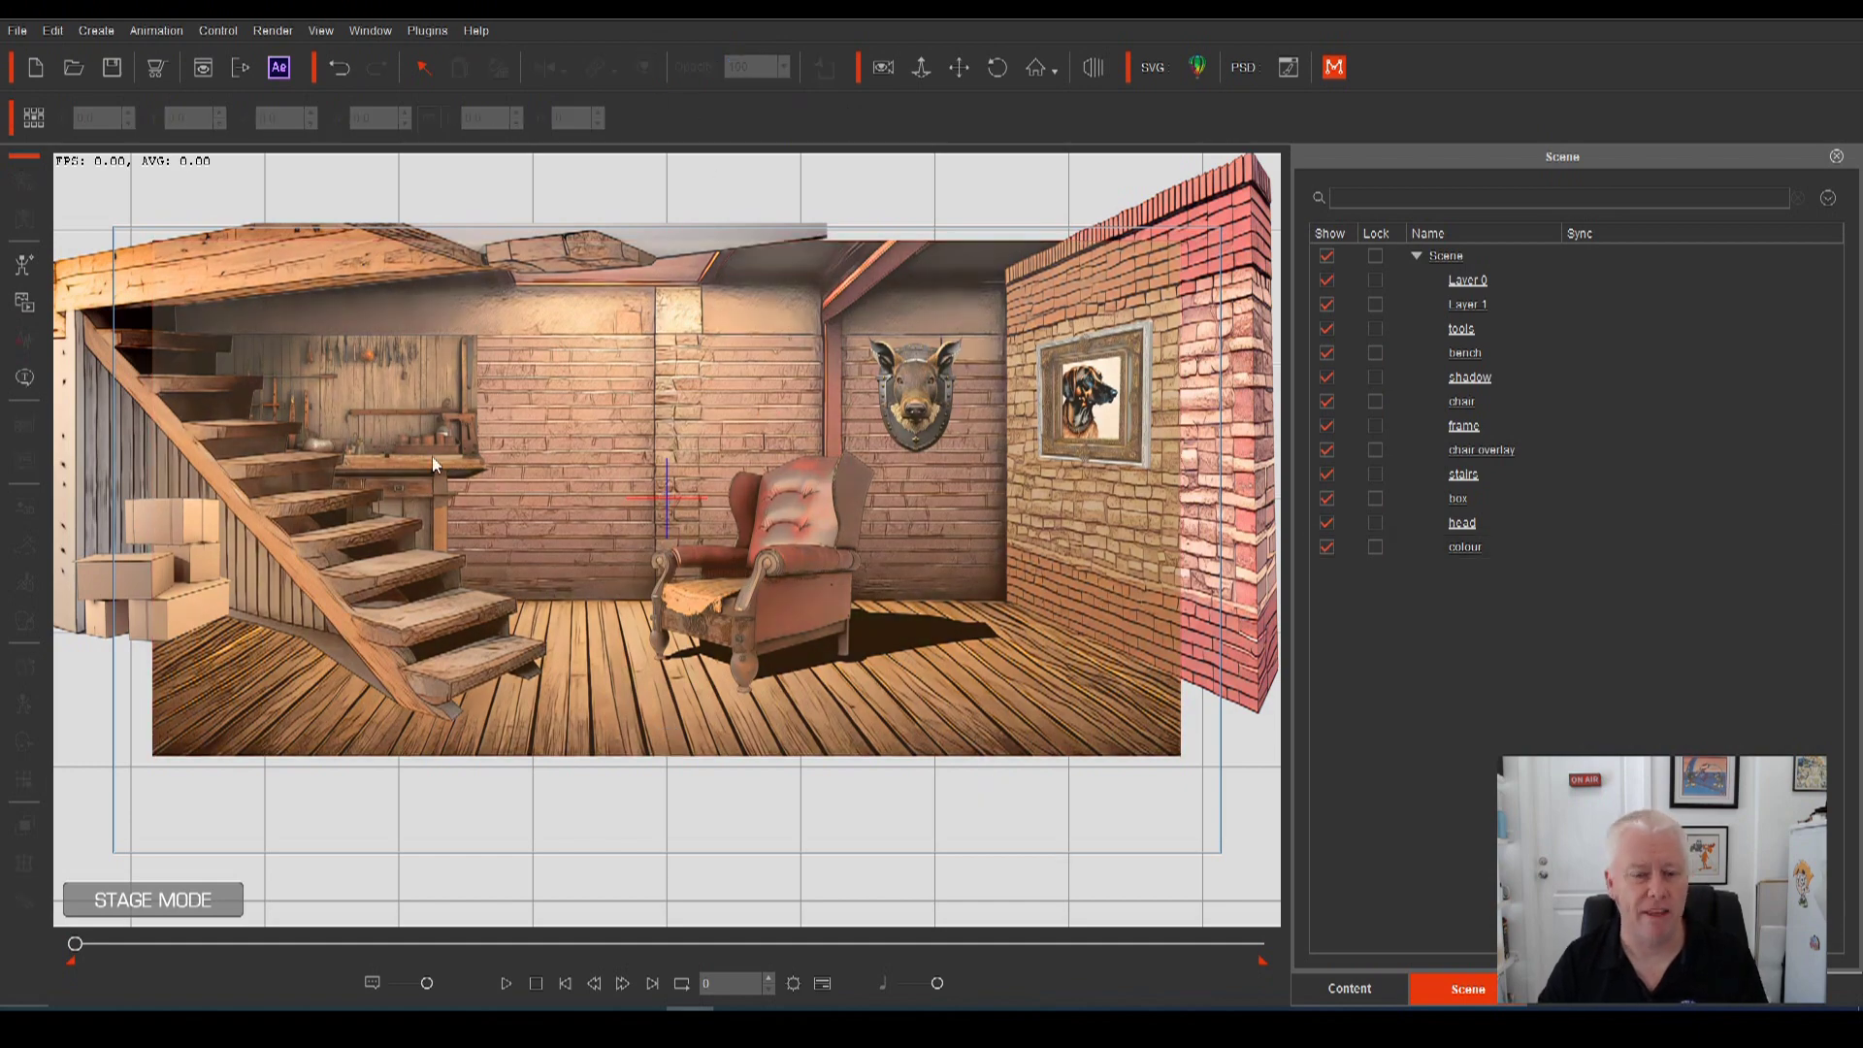
# Hide and show the colour layer repeatedly to compare the scene with and without its warm tint.
pyautogui.click(1326, 546)
pyautogui.click(1326, 546)
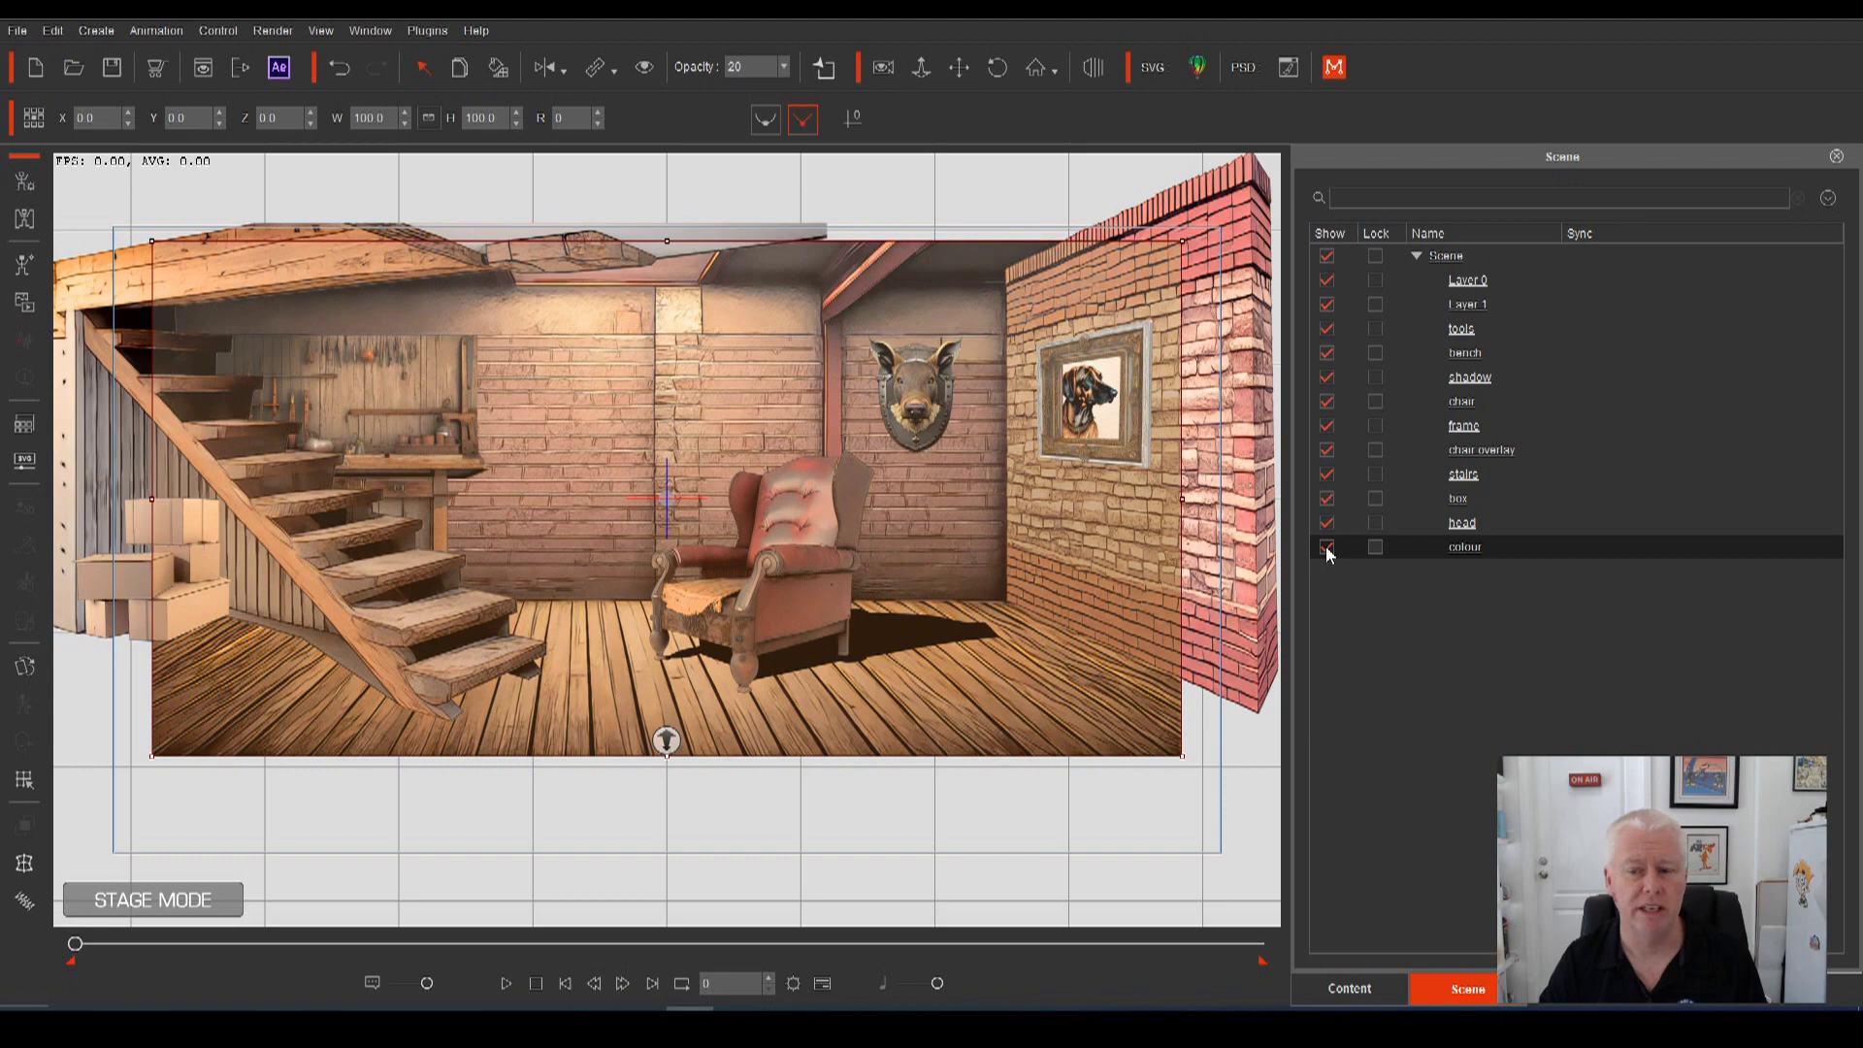
pyautogui.click(1326, 545)
pyautogui.click(1326, 545)
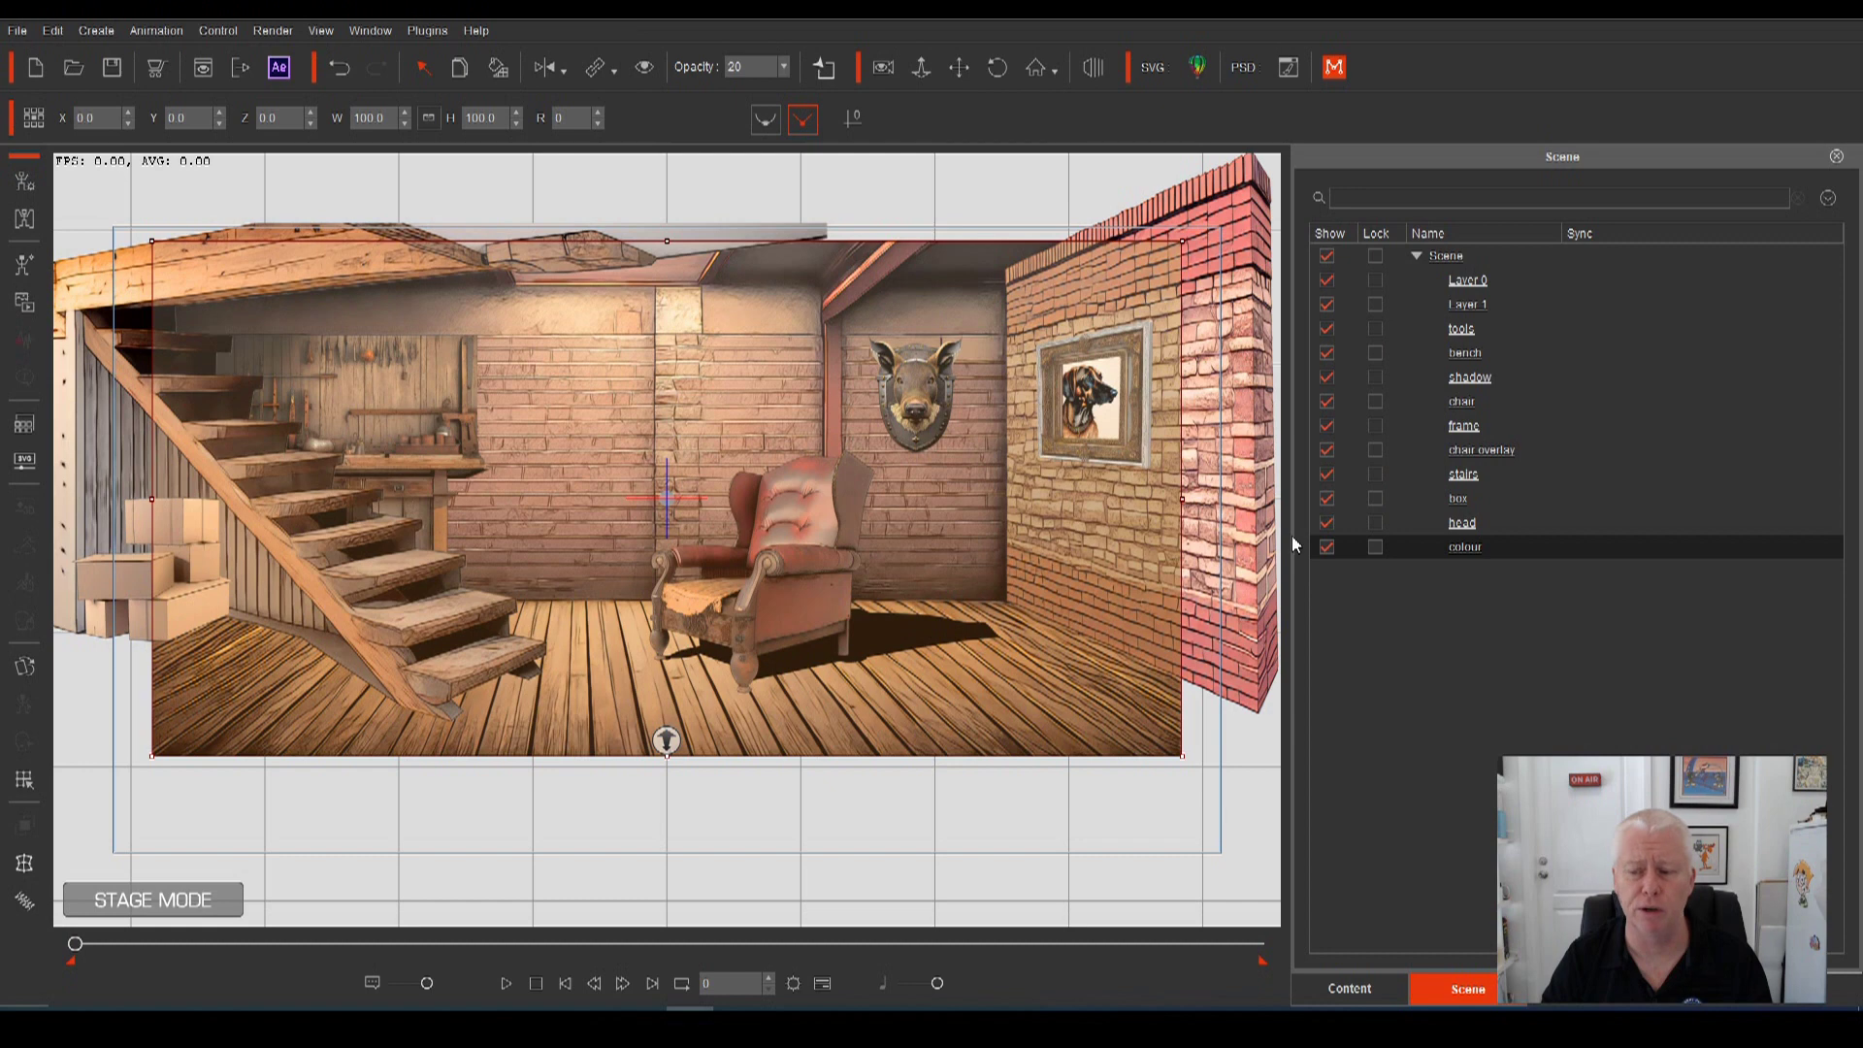
# With the colour layer temporarily hidden, set the shadow layer's opacity to 25.
pyautogui.click(1326, 550)
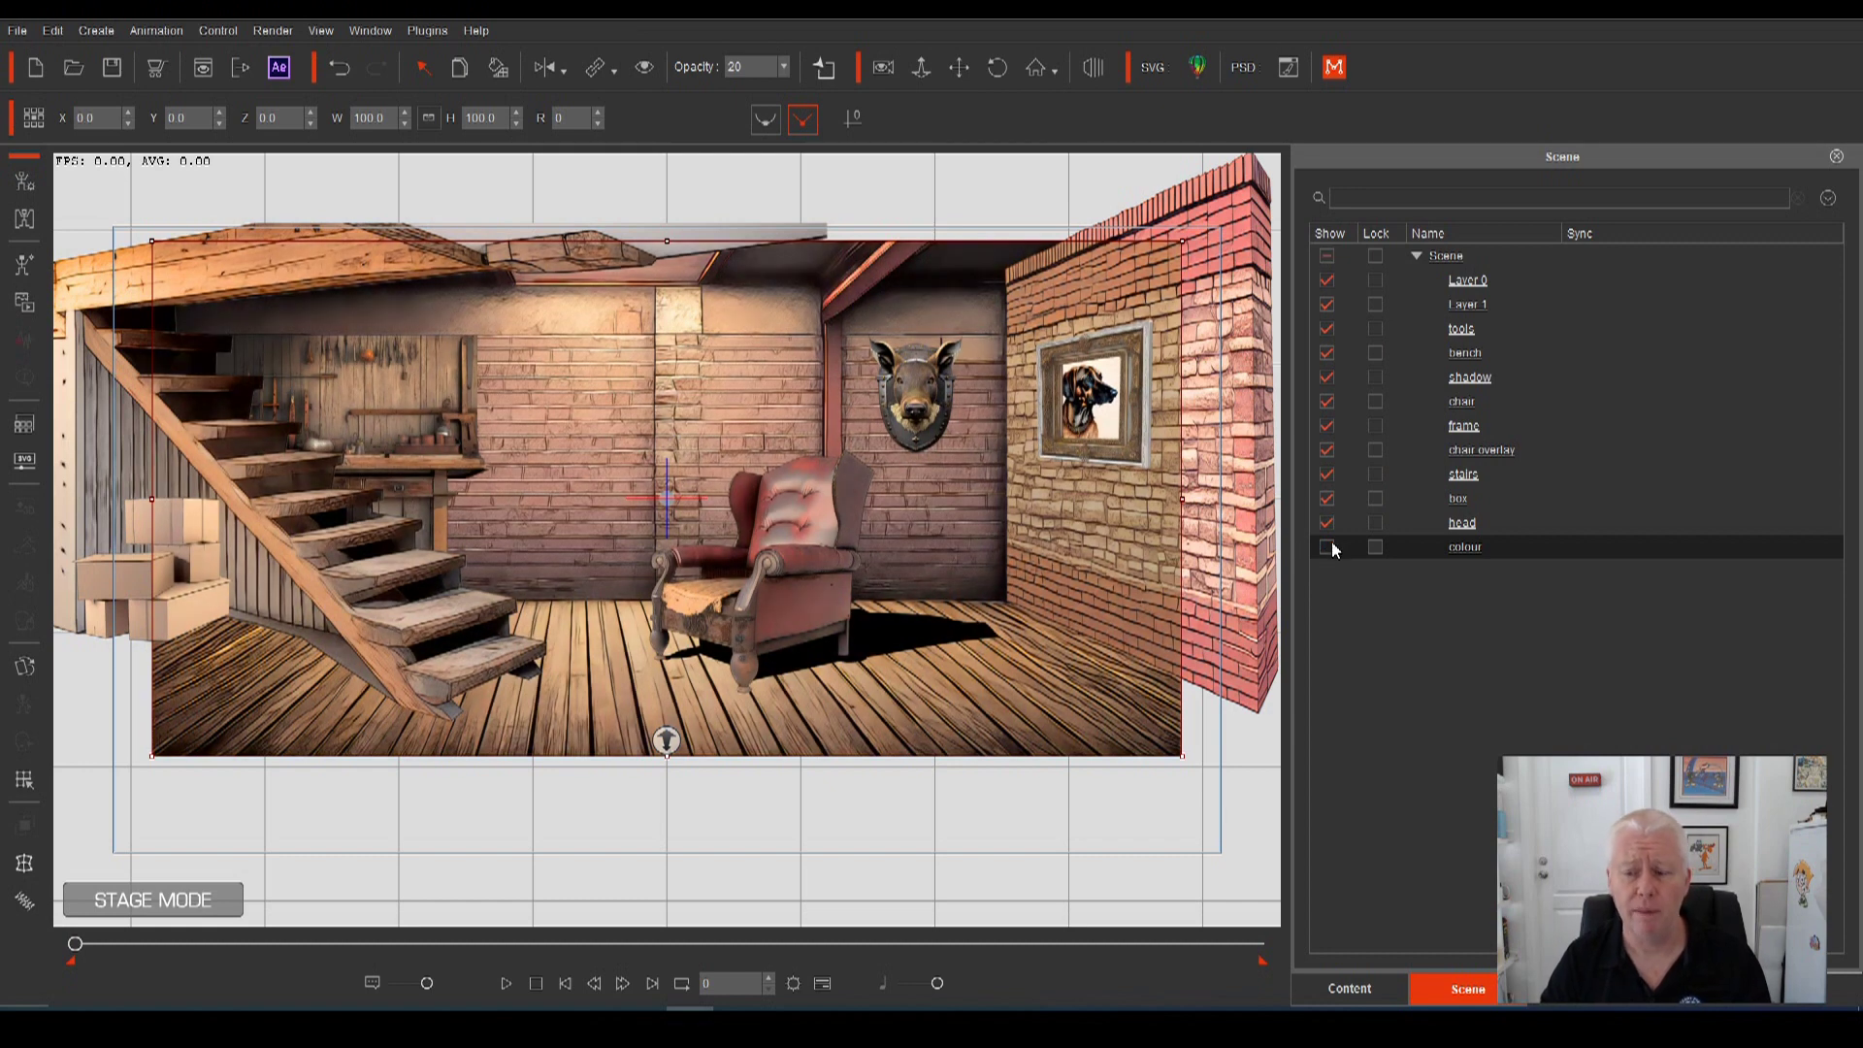
pyautogui.click(1491, 380)
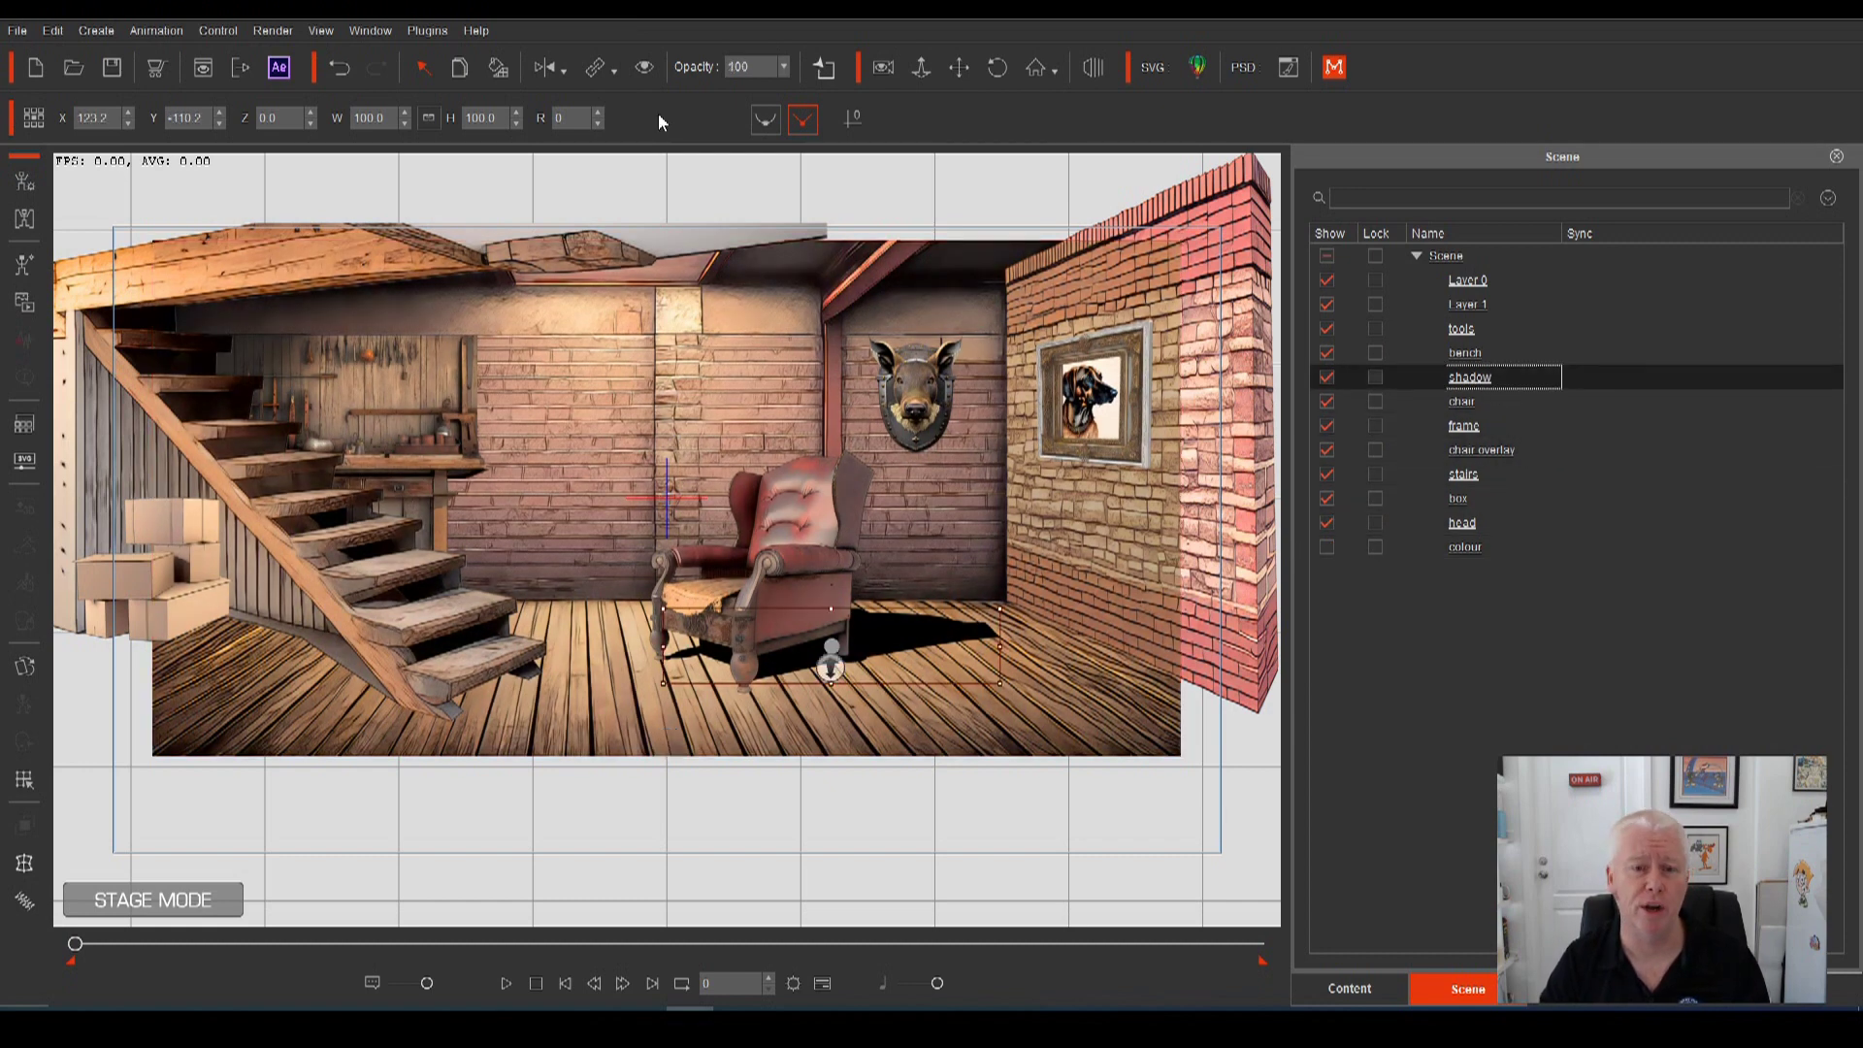
pyautogui.doubleClick(756, 67)
pyautogui.write('25')
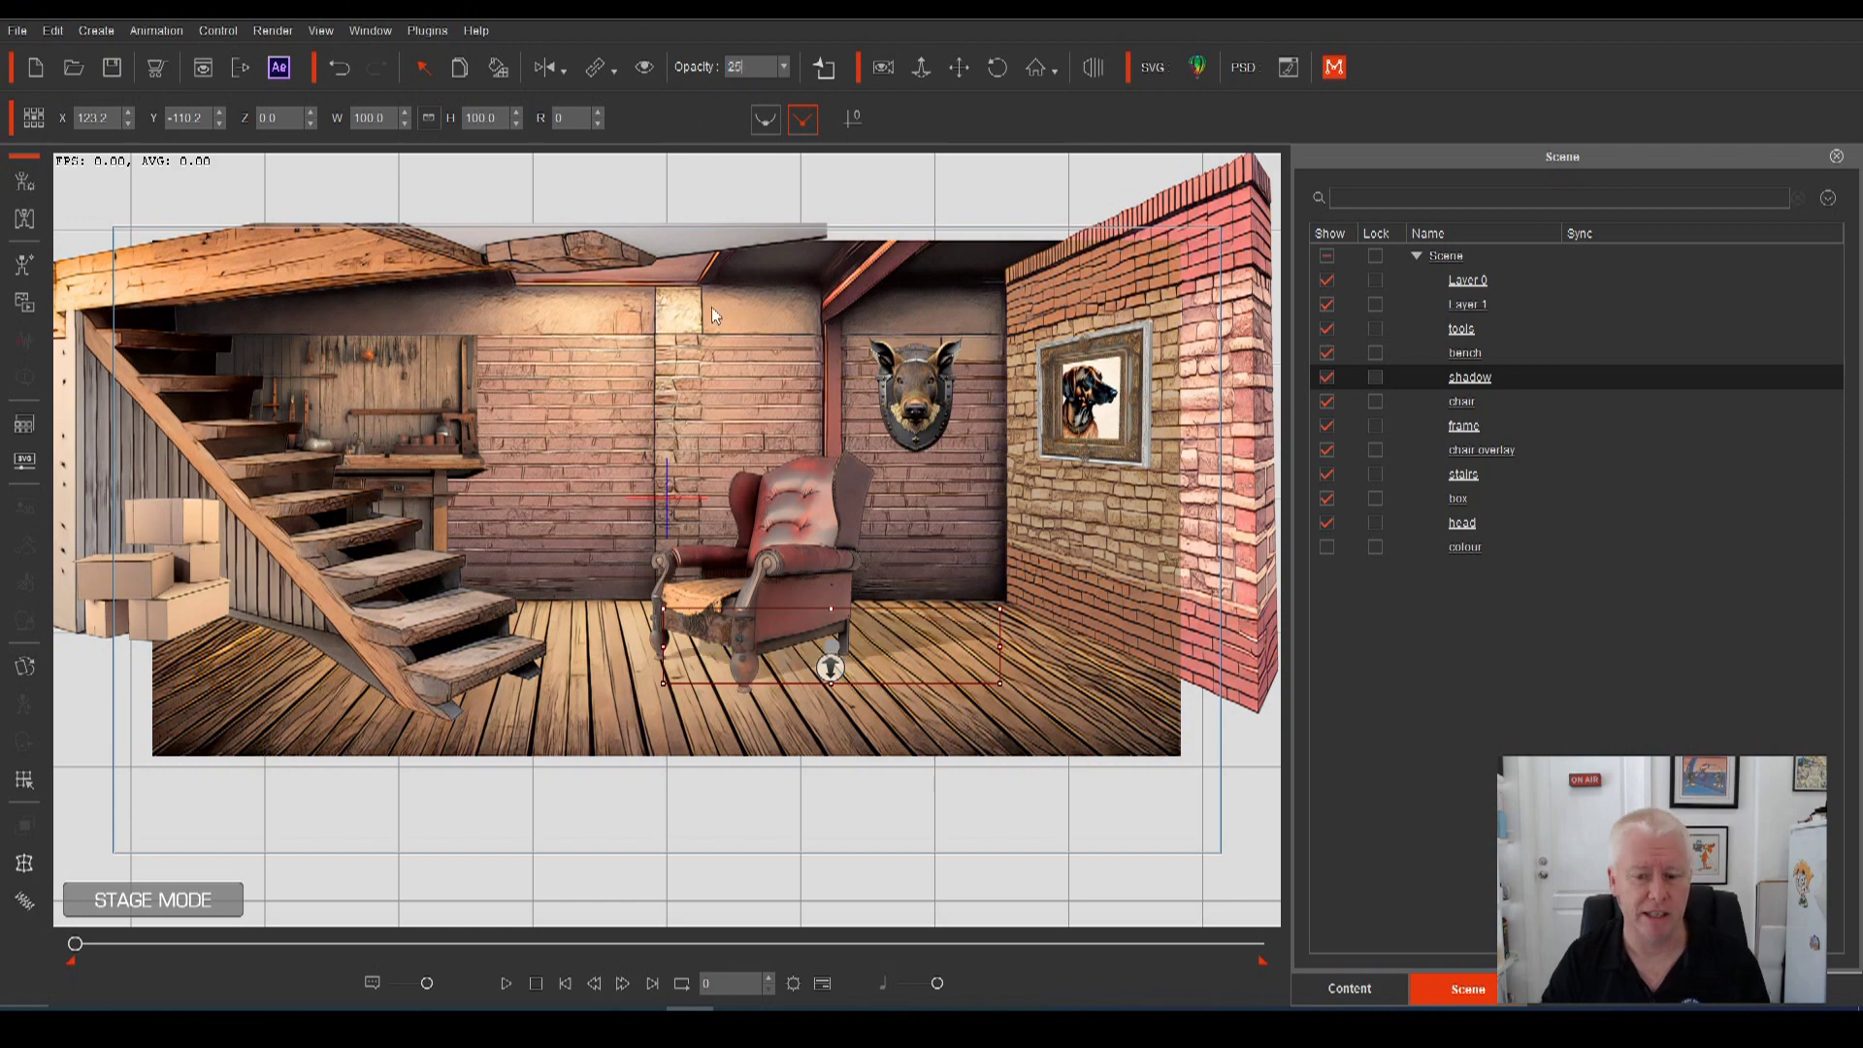
pyautogui.click(1325, 548)
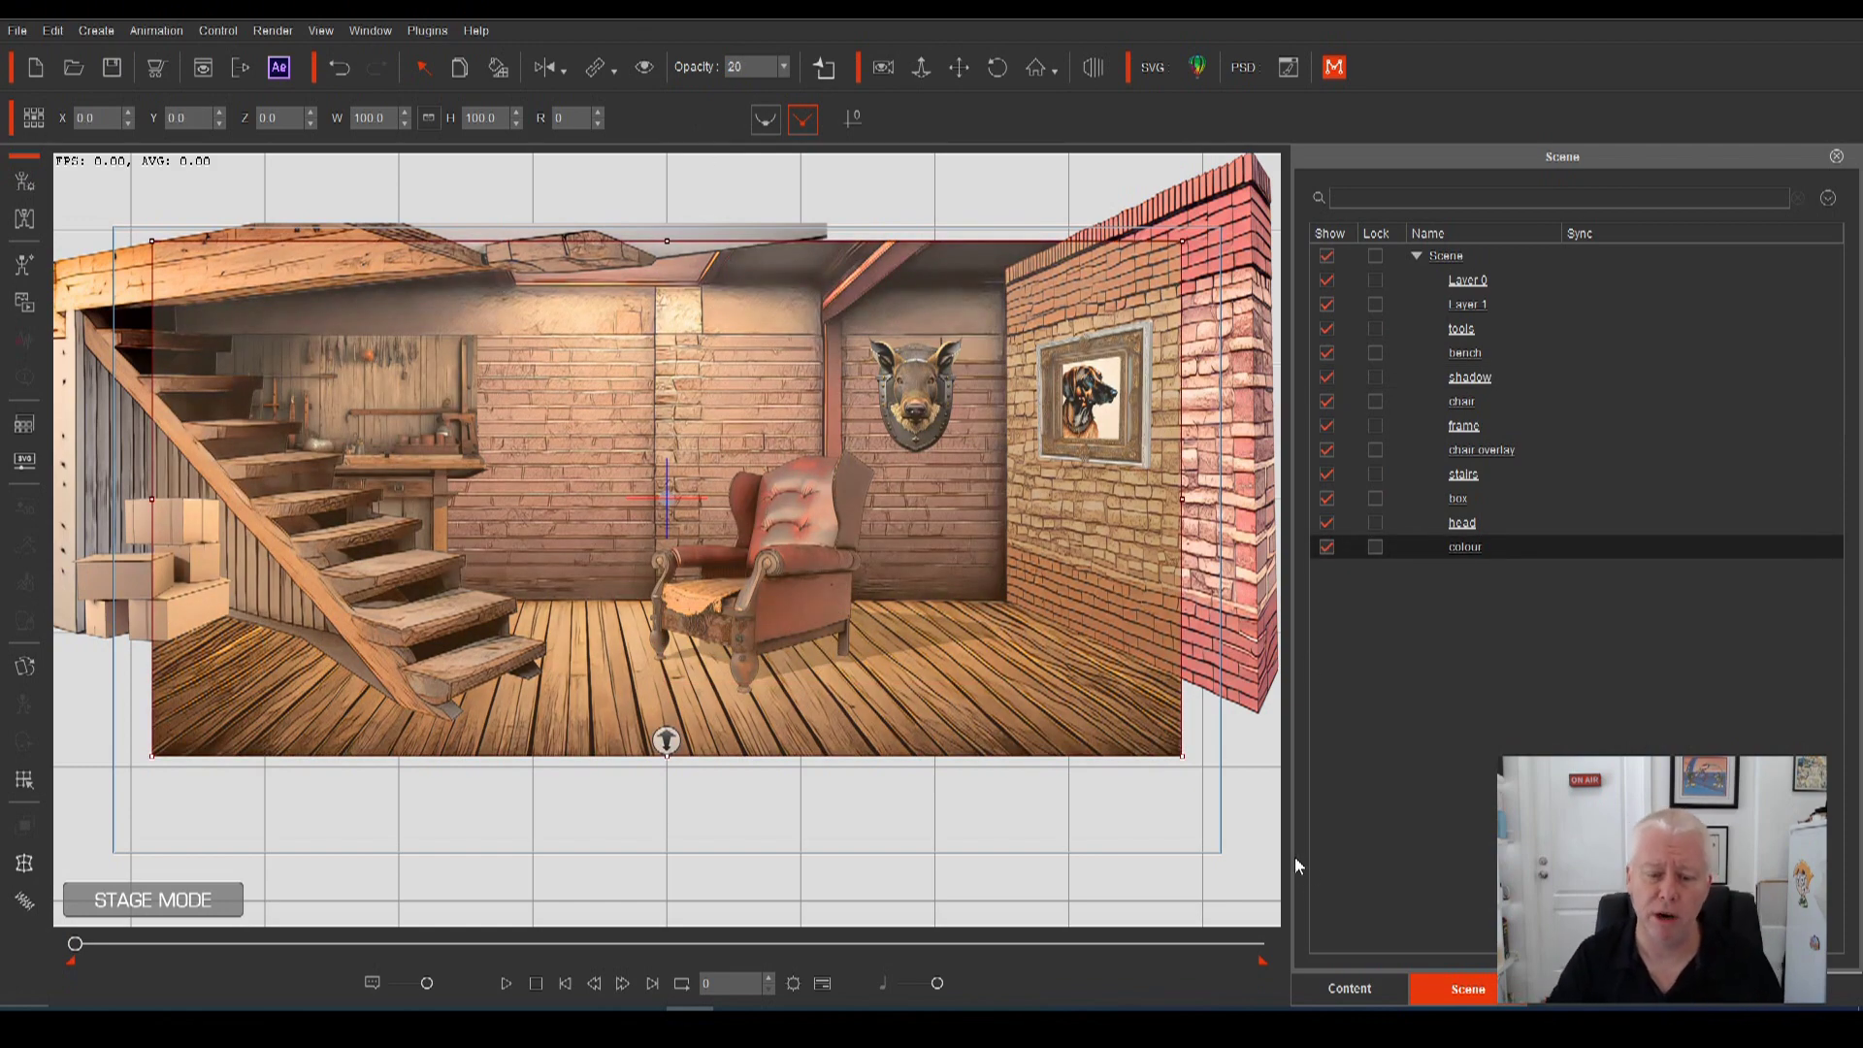
# Test lower opacities on the colour layer, including 15, and settle on 10.
pyautogui.doubleClick(770, 67)
pyautogui.write('2')
pyautogui.doubleClick(769, 68)
pyautogui.write('15')
pyautogui.press('Return')
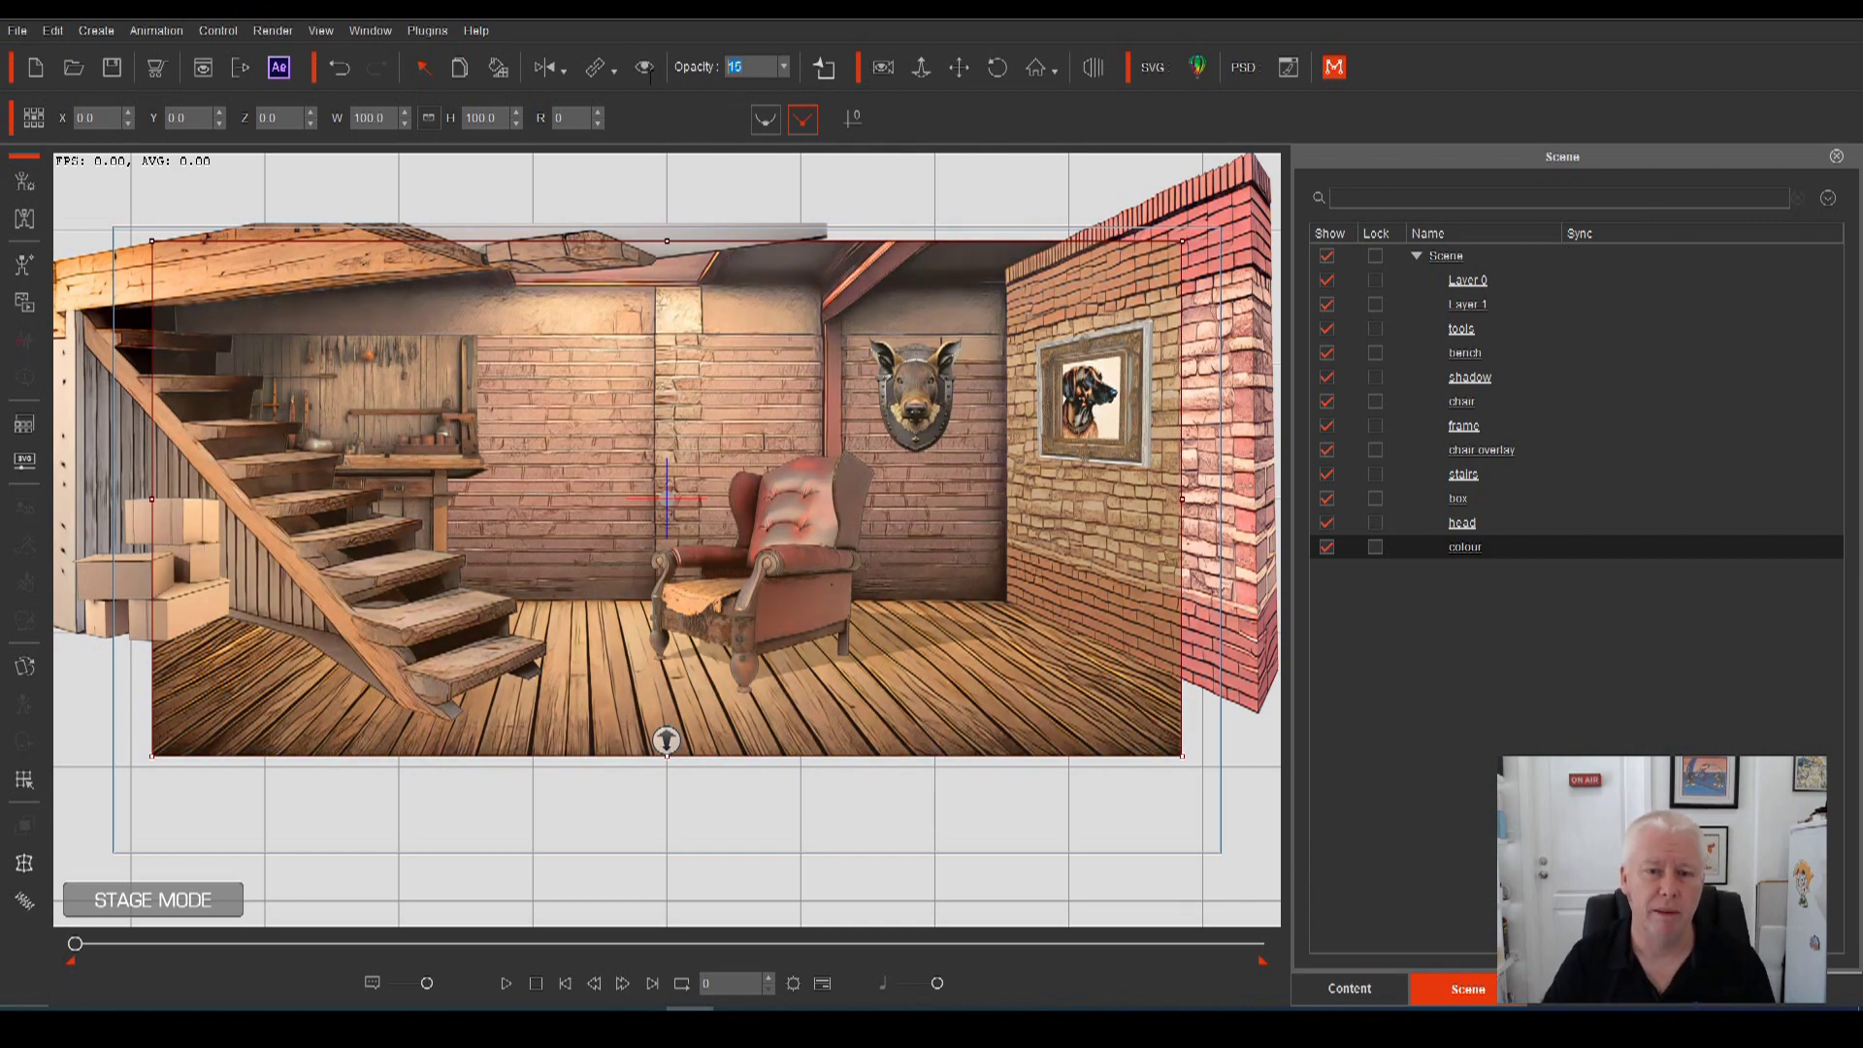
pyautogui.write('10')
pyautogui.press('Return')
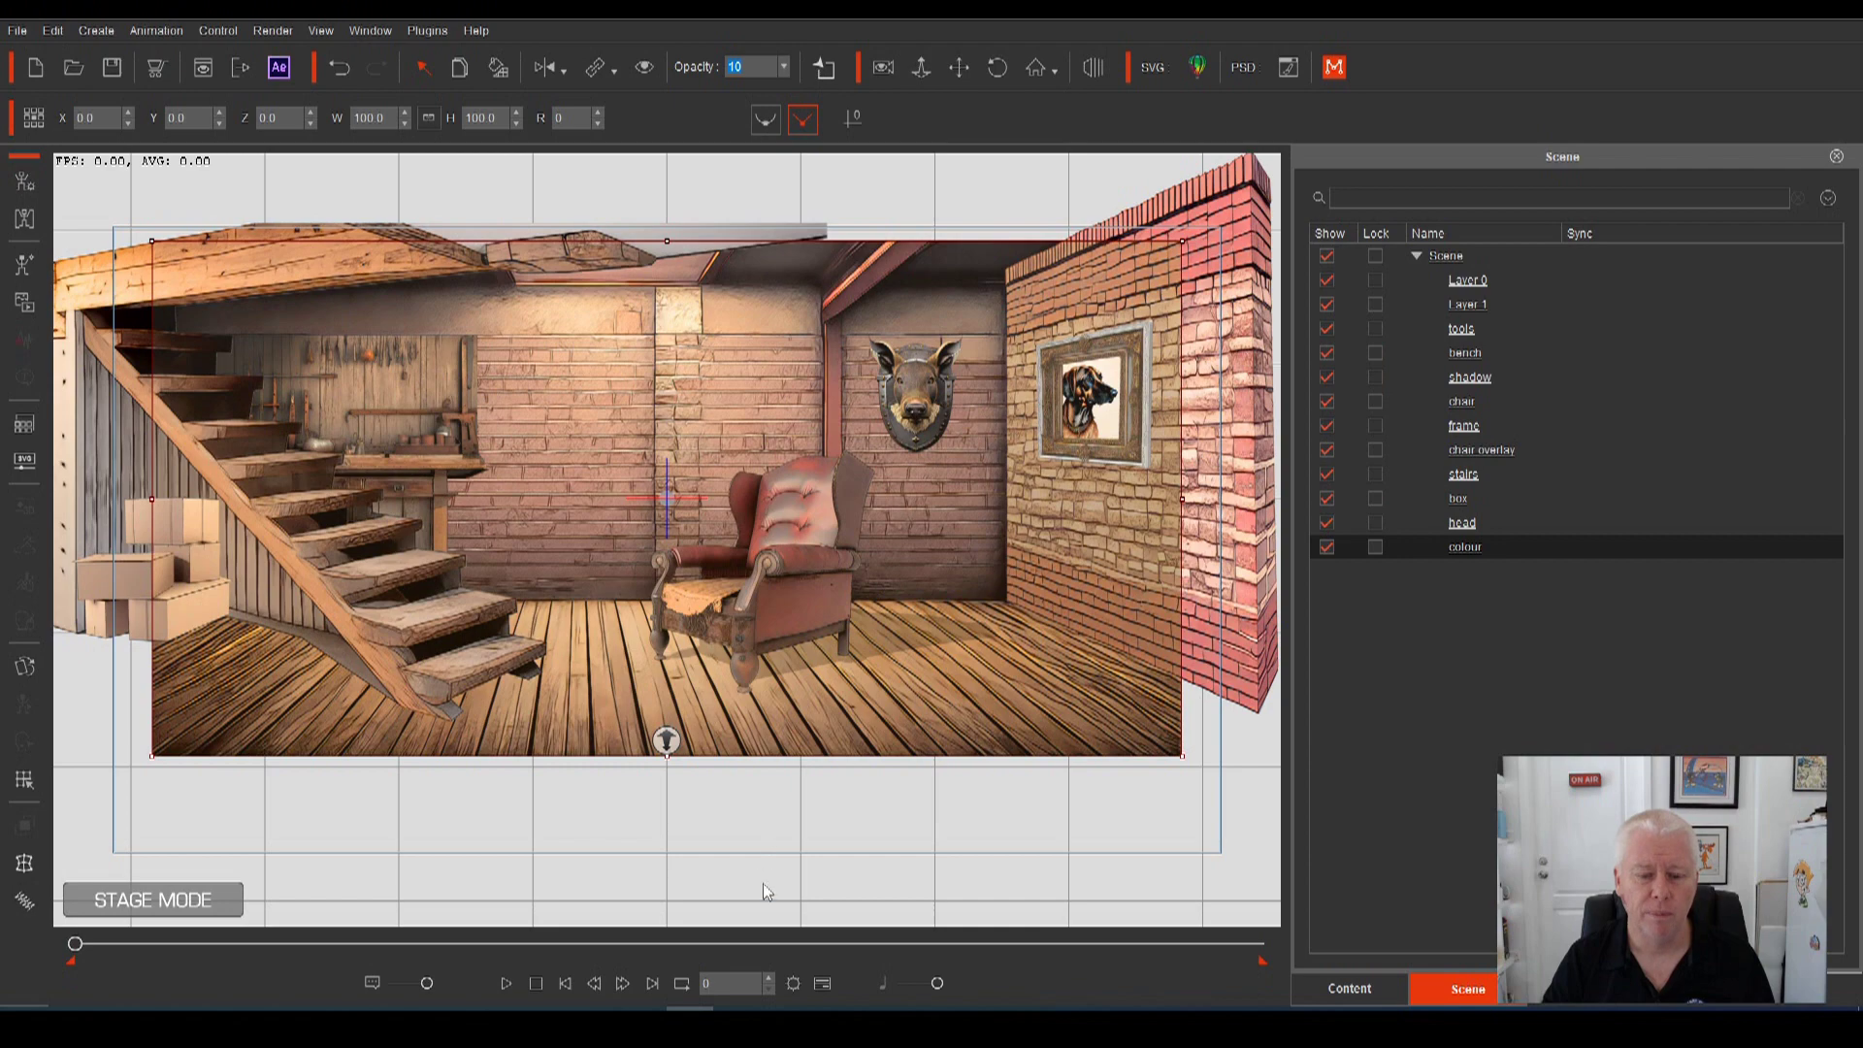
# Deselect the layer, switch to Photoshop to compare the original composition, and return to Cartoon Animator.
pyautogui.click(757, 842)
pyautogui.hotkey('alt', 'Tab')
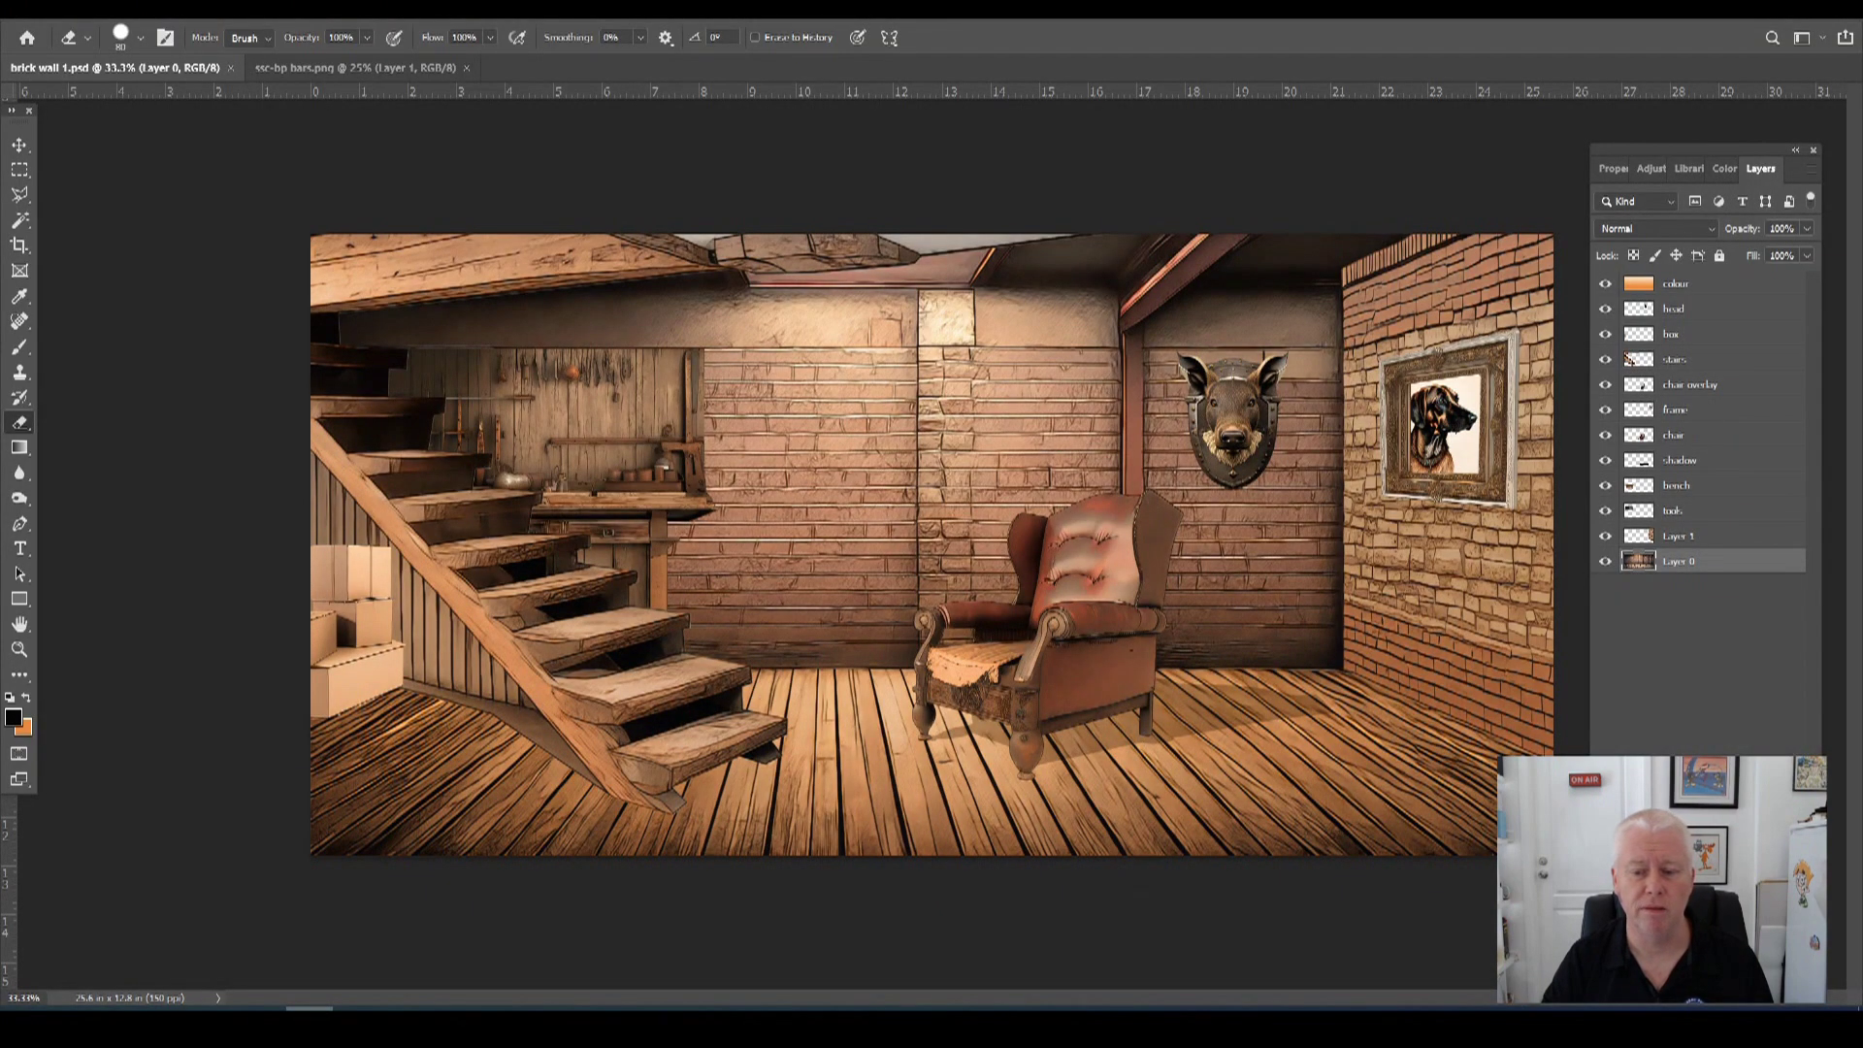
pyautogui.hotkey('alt', 'Tab')
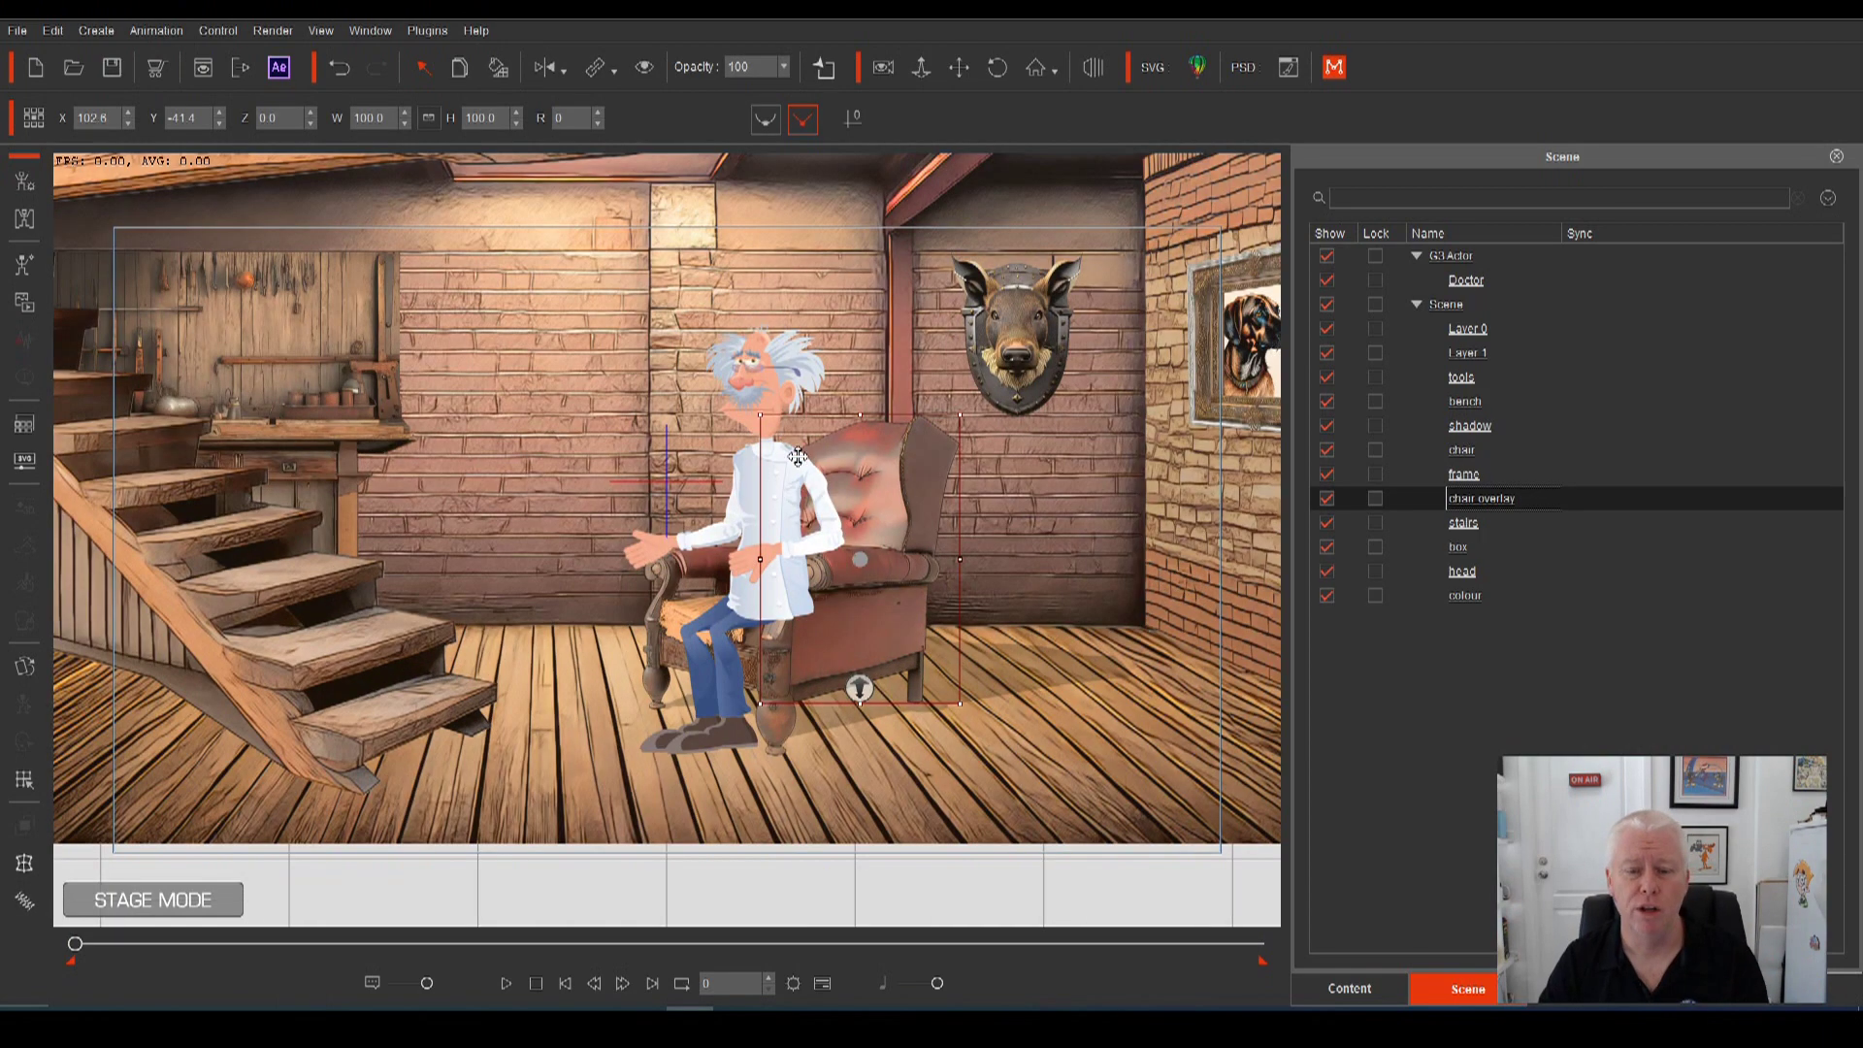
# Set the chair overlay layer's Z position to 2.0 to bring it in front of the seated Doctor.
pyautogui.click(767, 377)
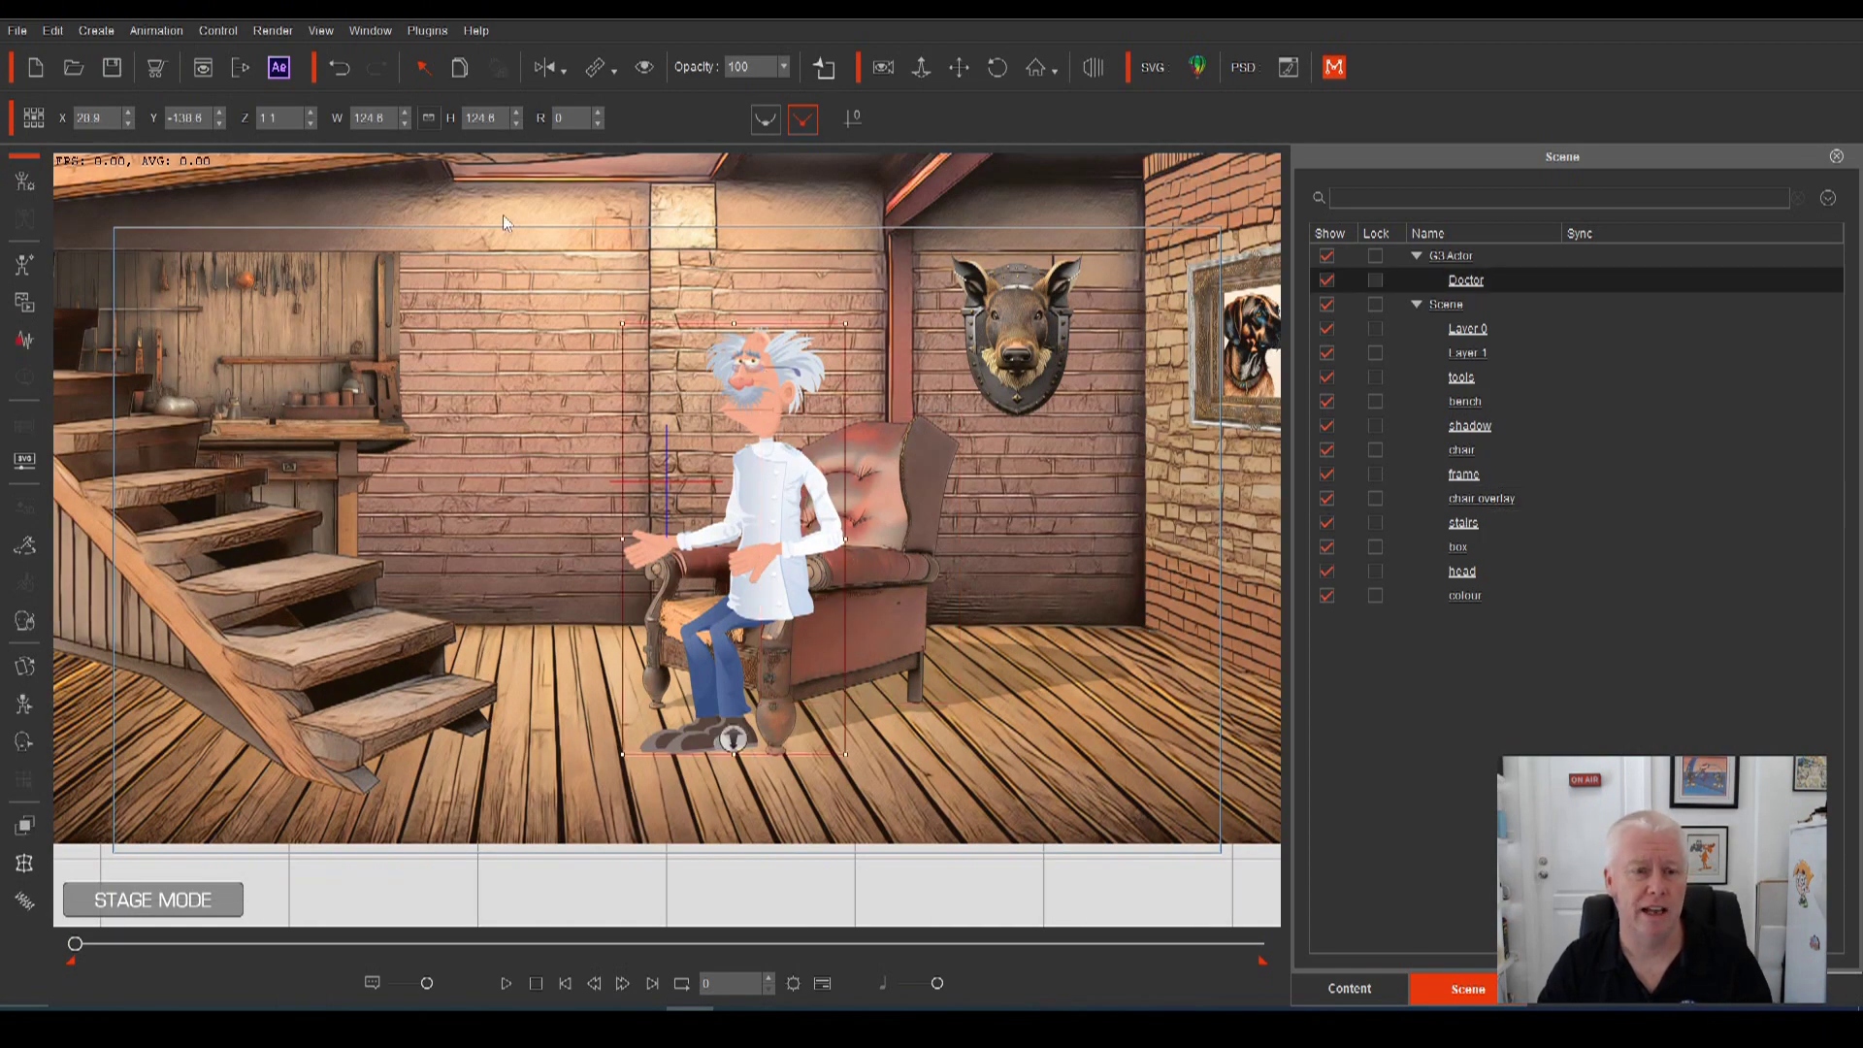
pyautogui.click(1482, 499)
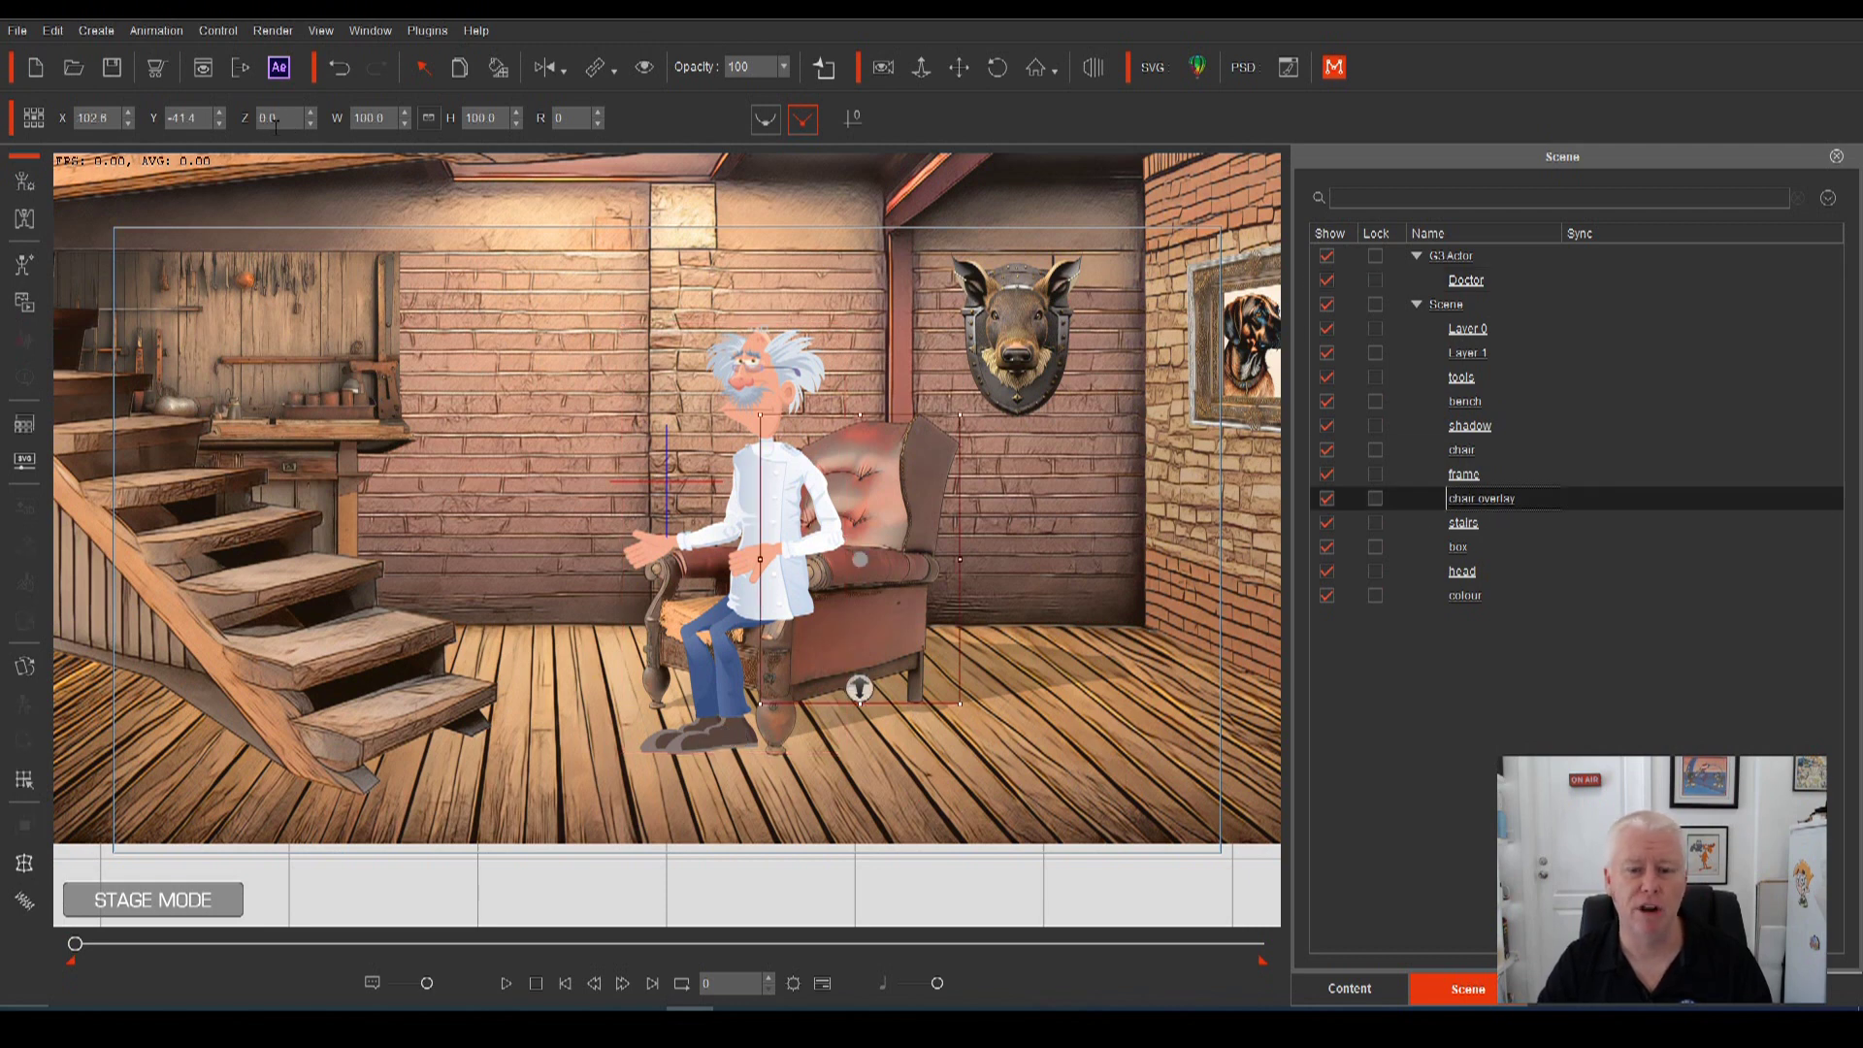
pyautogui.click(313, 113)
pyautogui.click(313, 123)
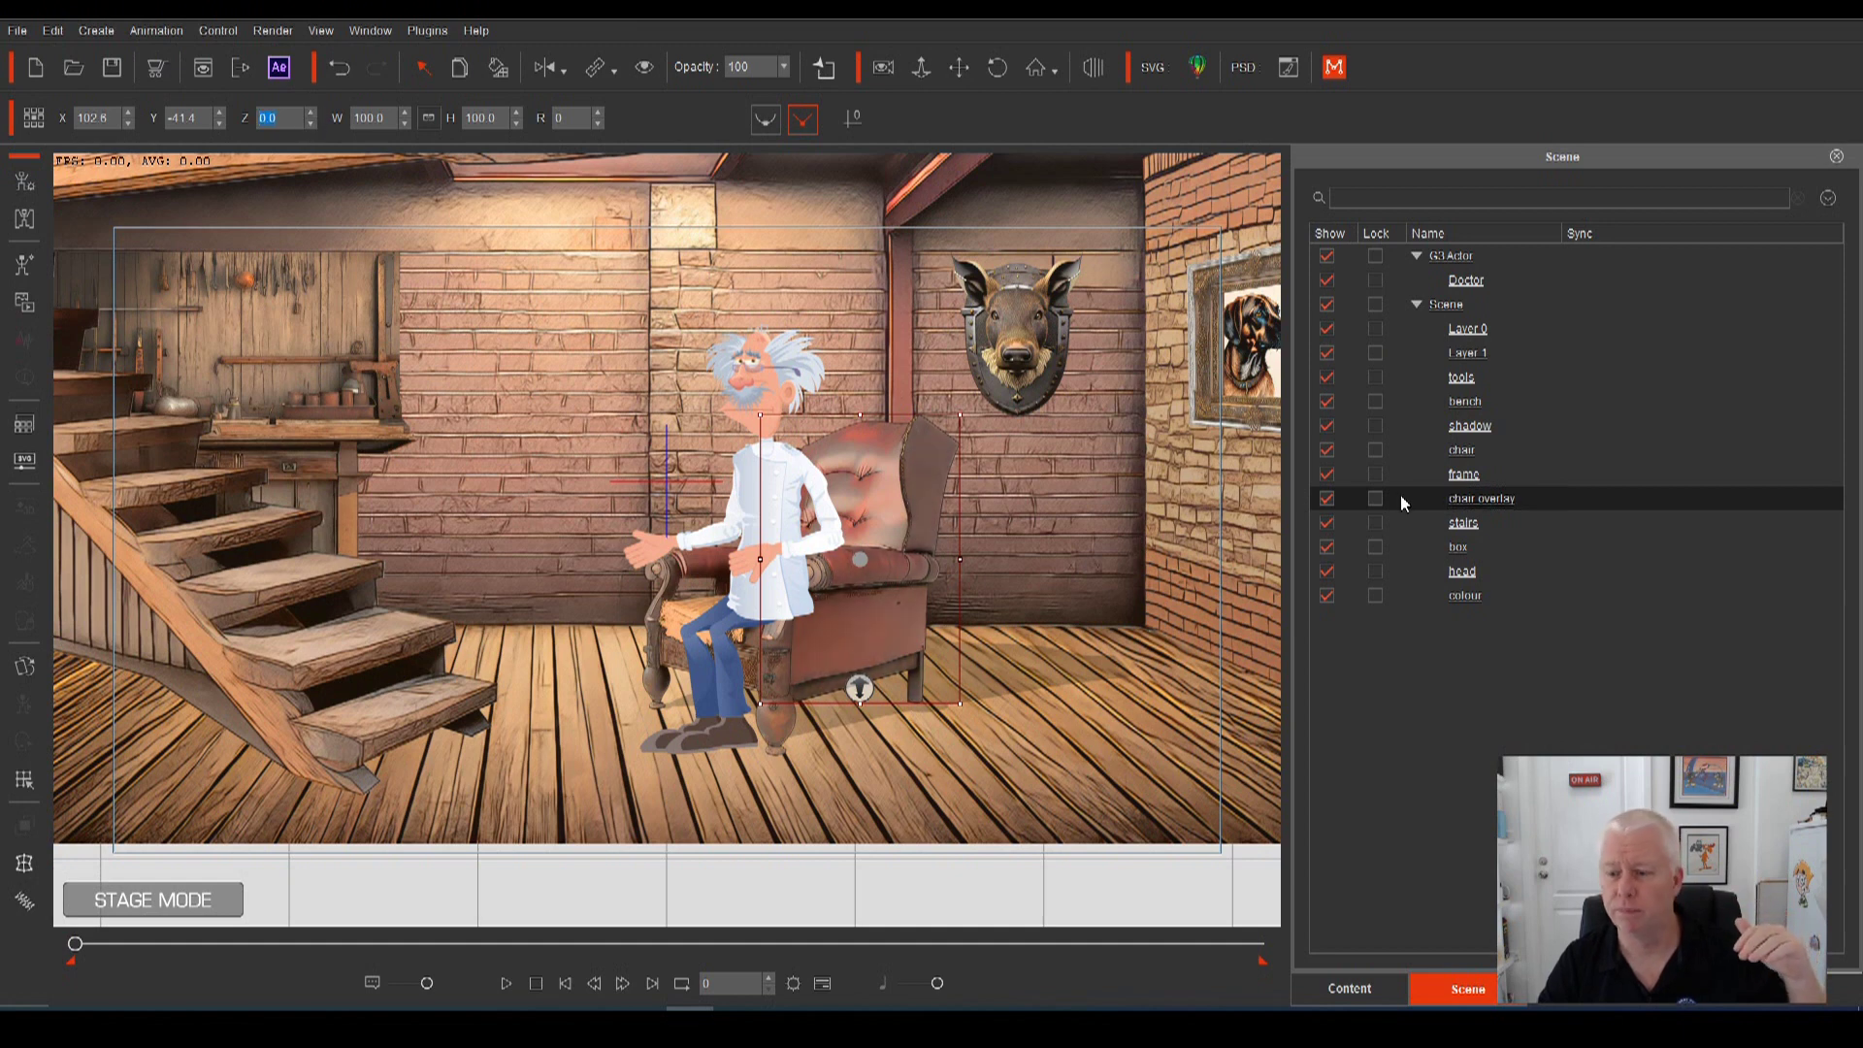
pyautogui.click(312, 113)
pyautogui.click(312, 113)
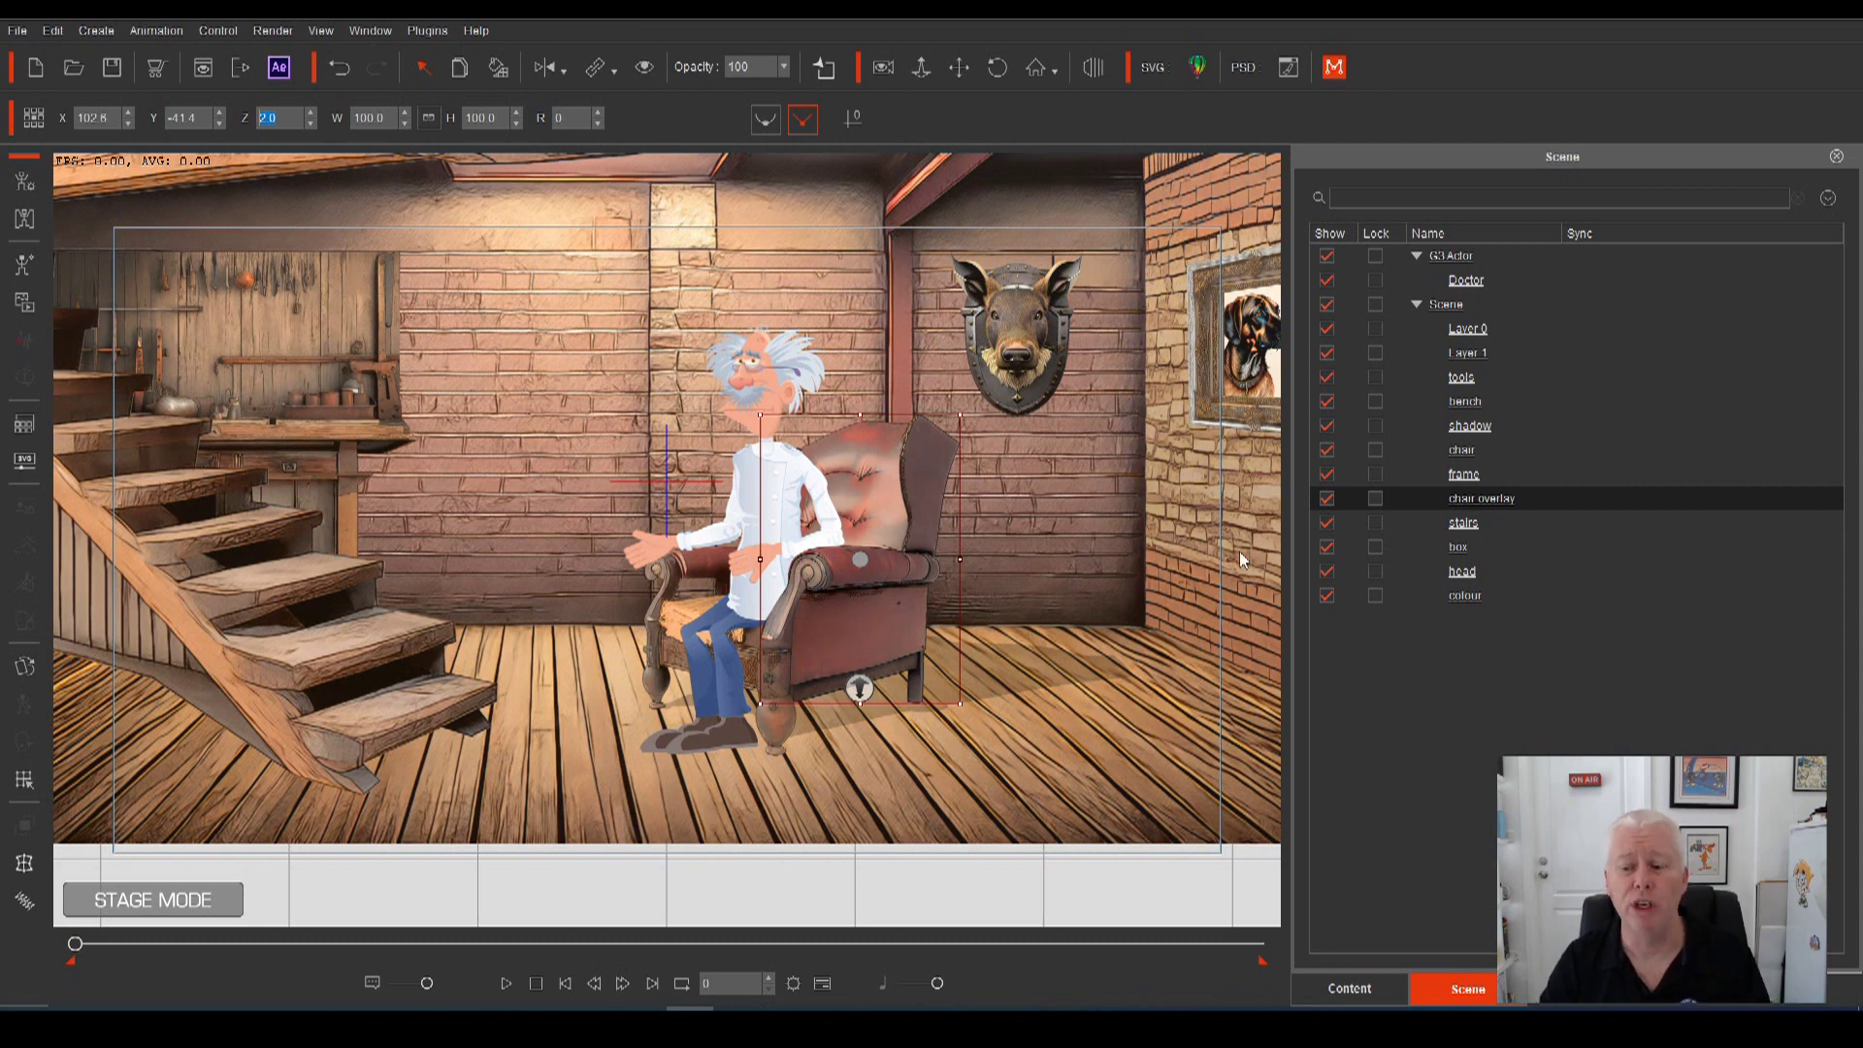
# Set the colour layer's Z position to 50 to place the tint in front of all scene elements.
pyautogui.click(1466, 597)
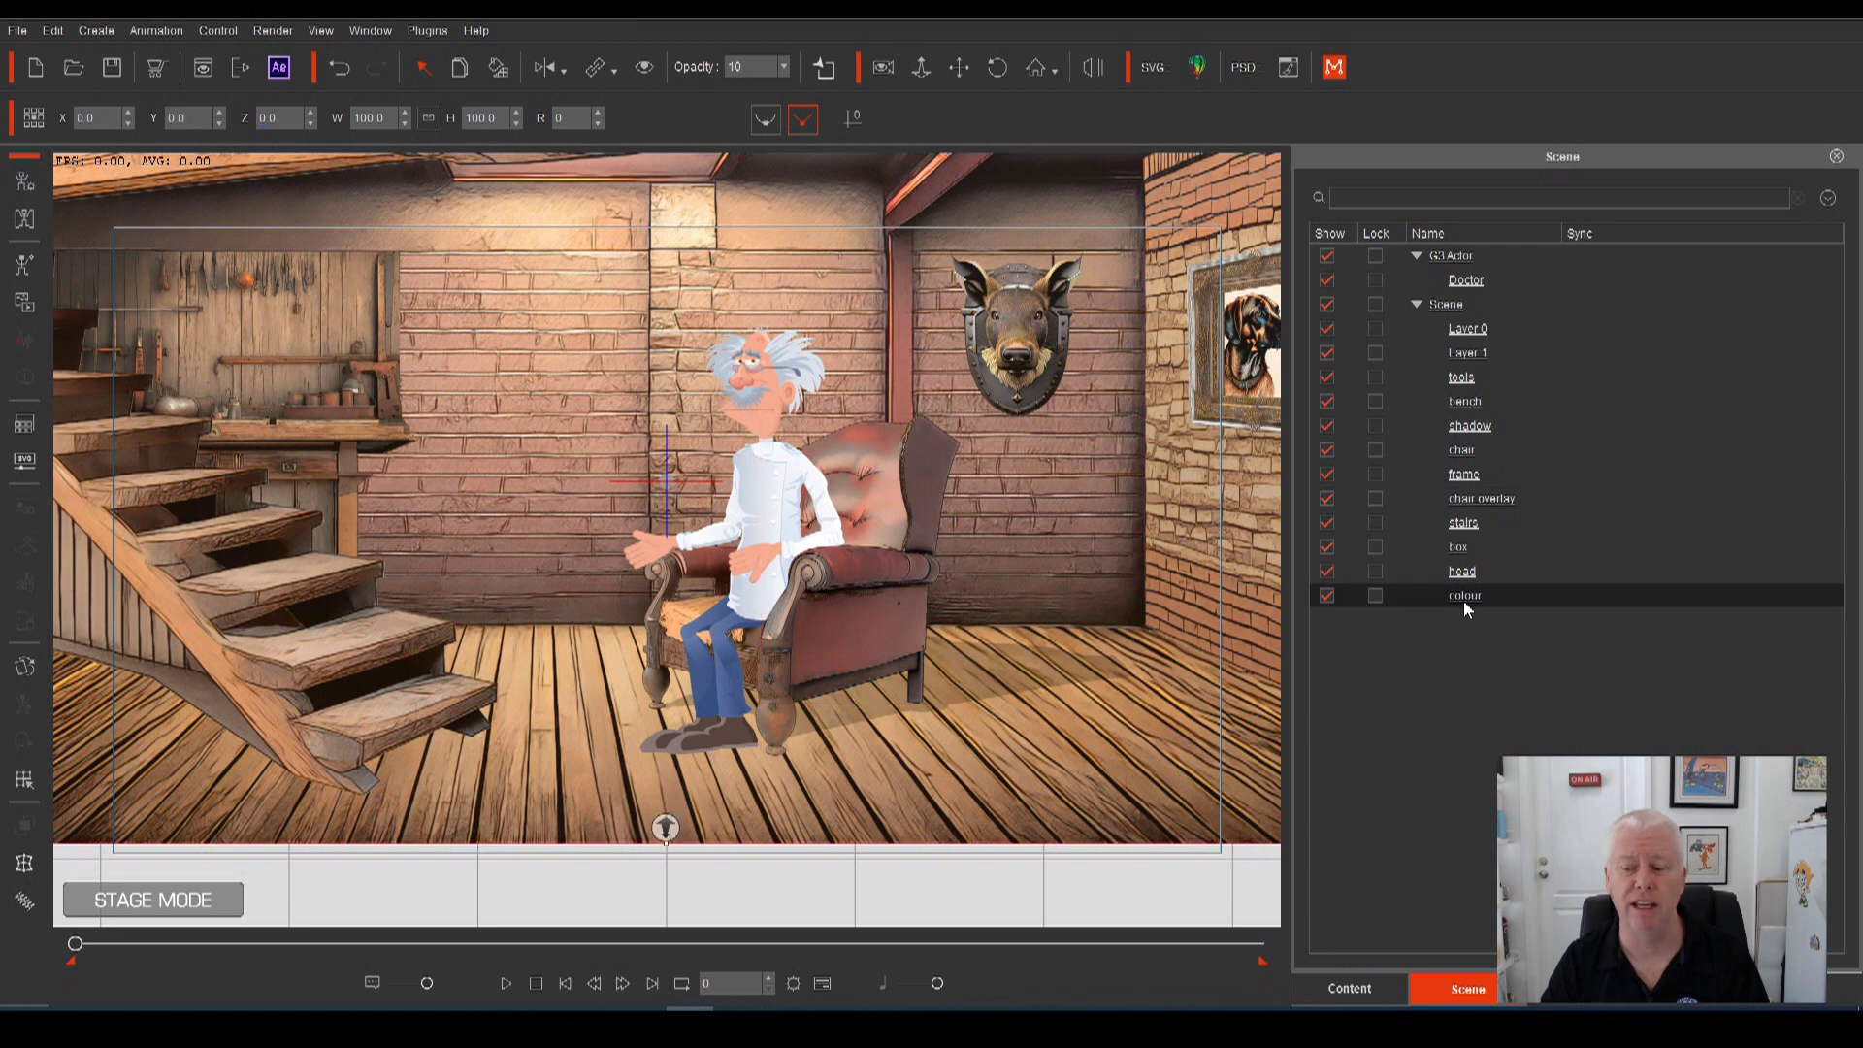
pyautogui.click(291, 121)
pyautogui.write('50')
pyautogui.press('Return')
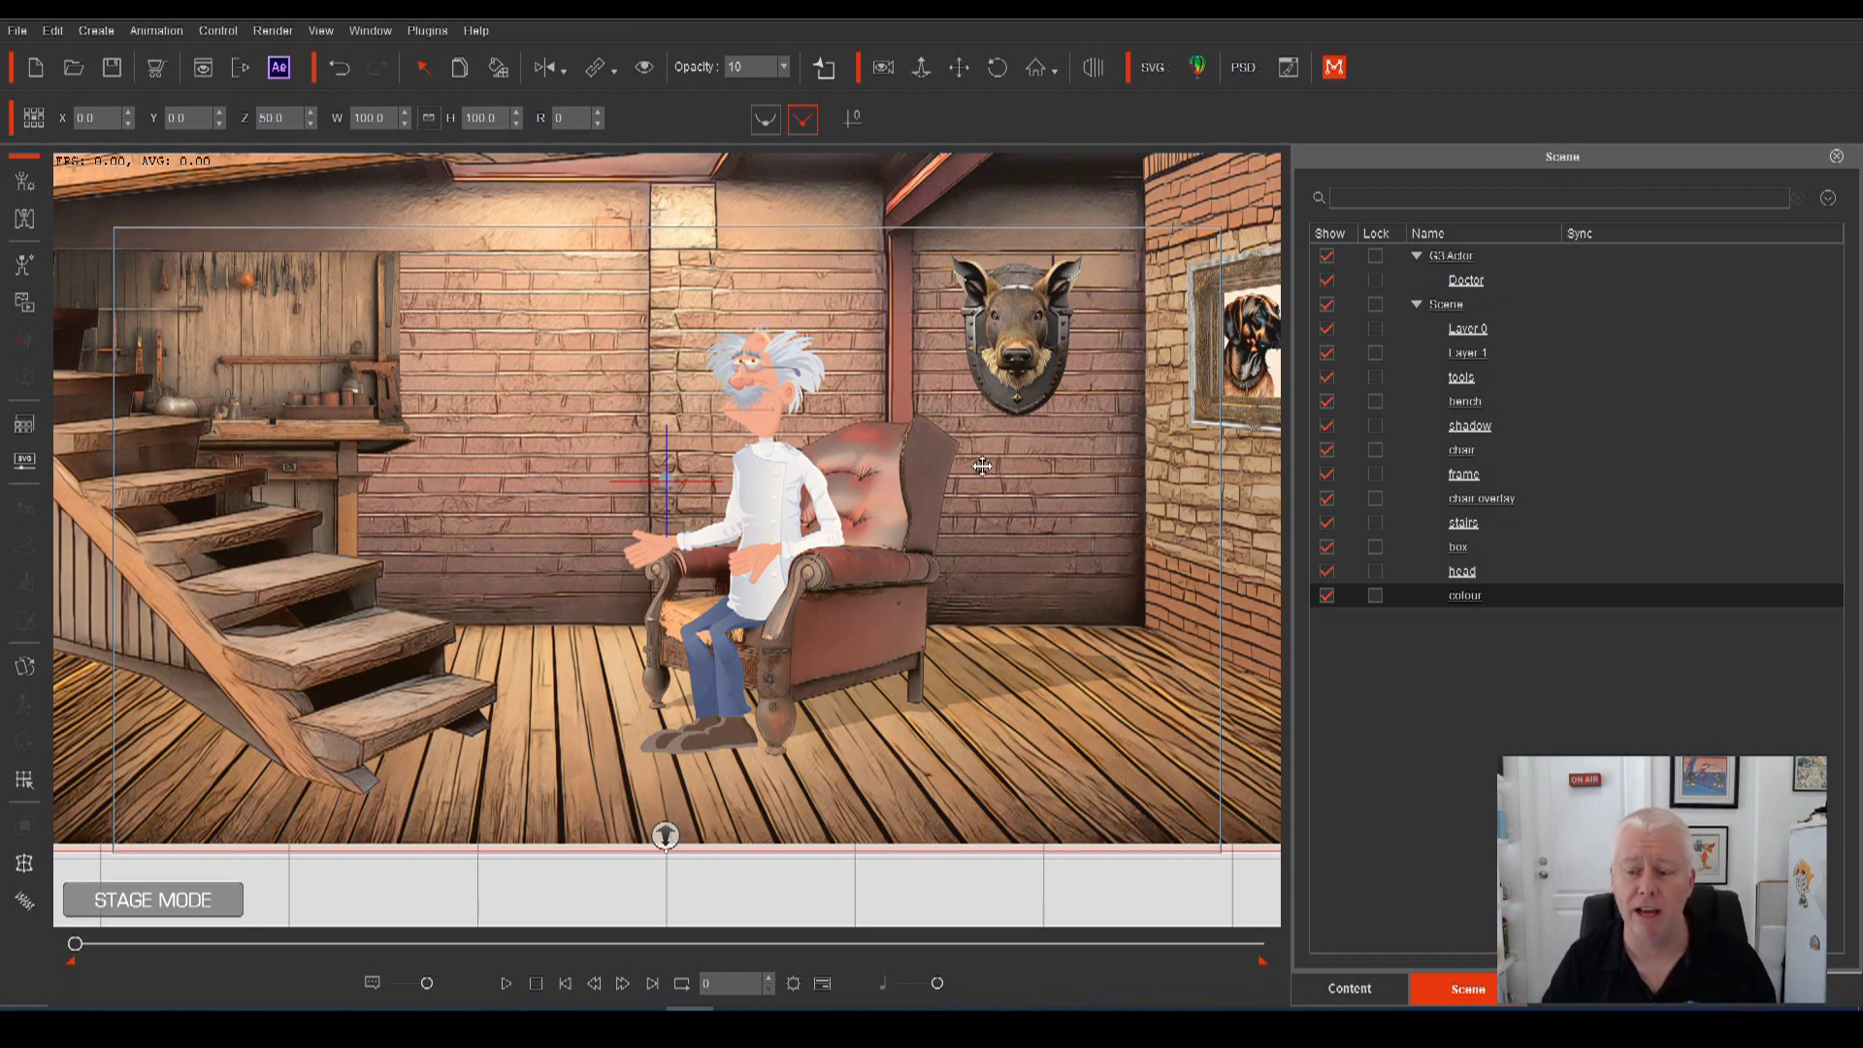
# Hide and show the colour layer to compare how its tint affects the Doctor and the room.
pyautogui.click(1326, 595)
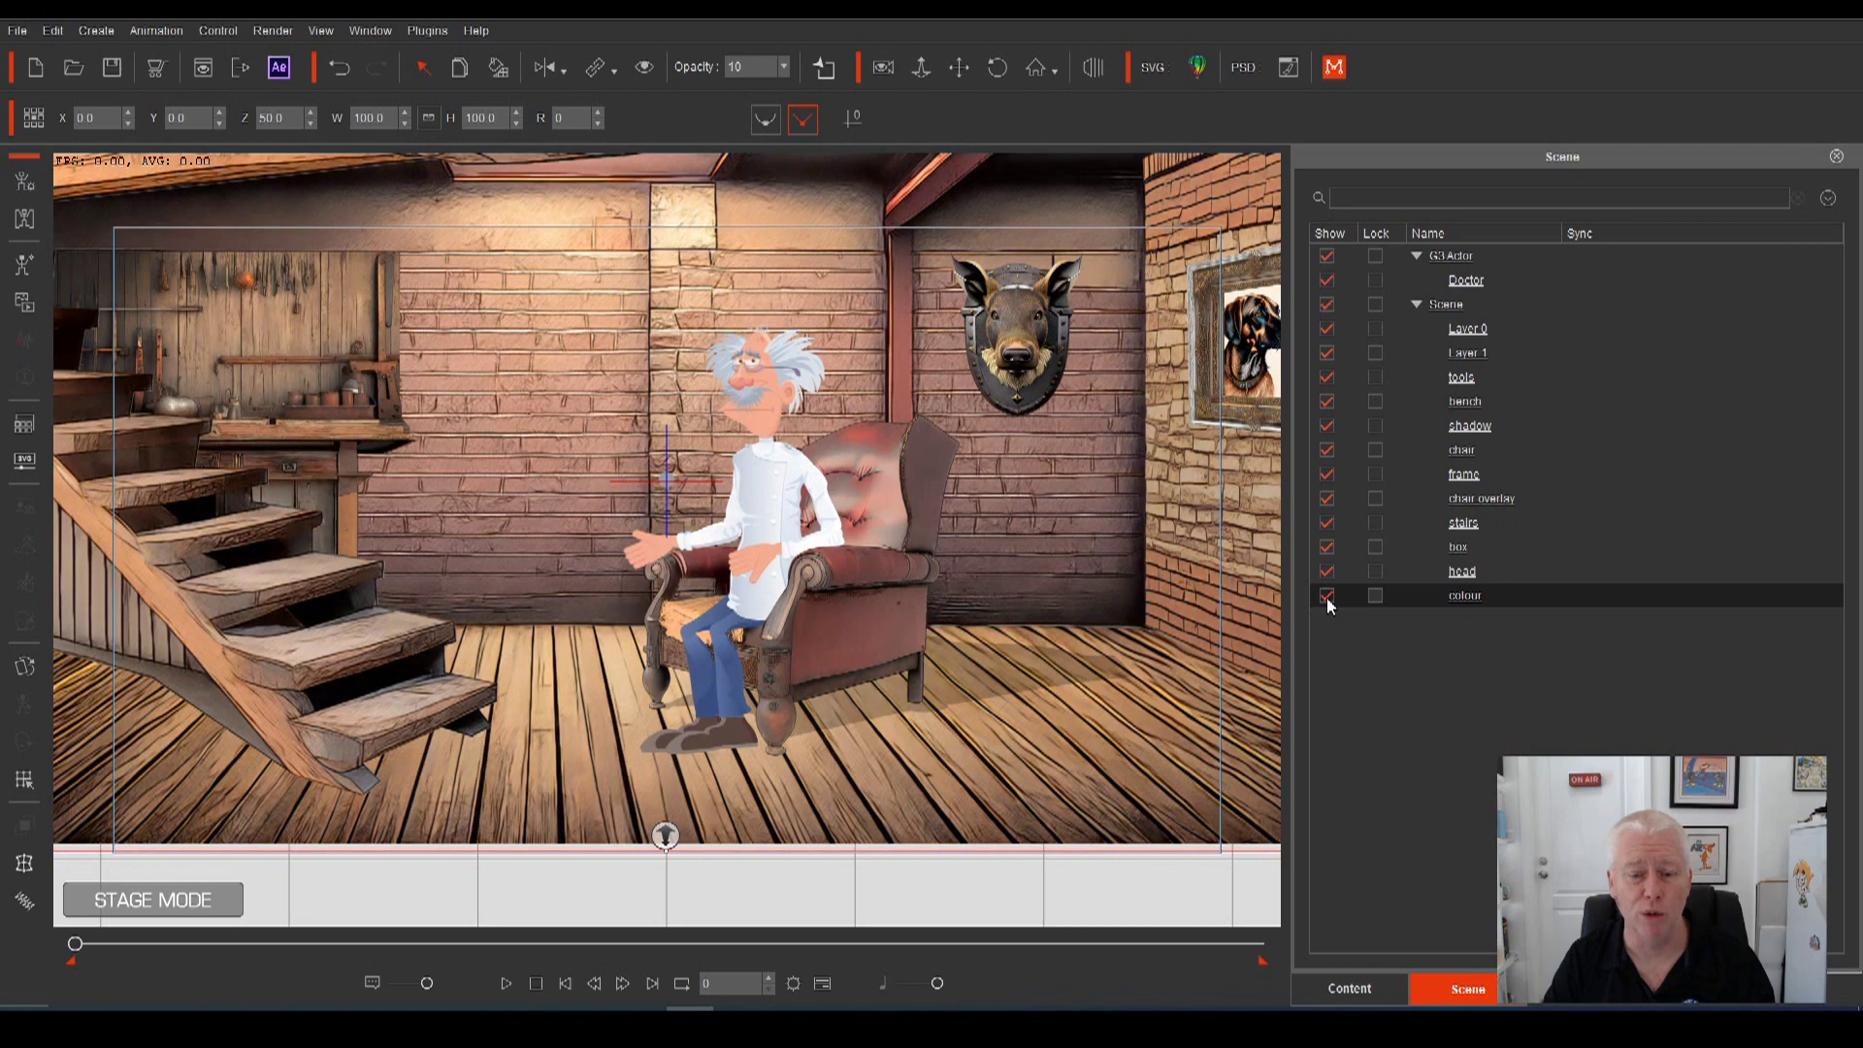
pyautogui.click(1326, 595)
pyautogui.click(1326, 596)
pyautogui.click(1325, 596)
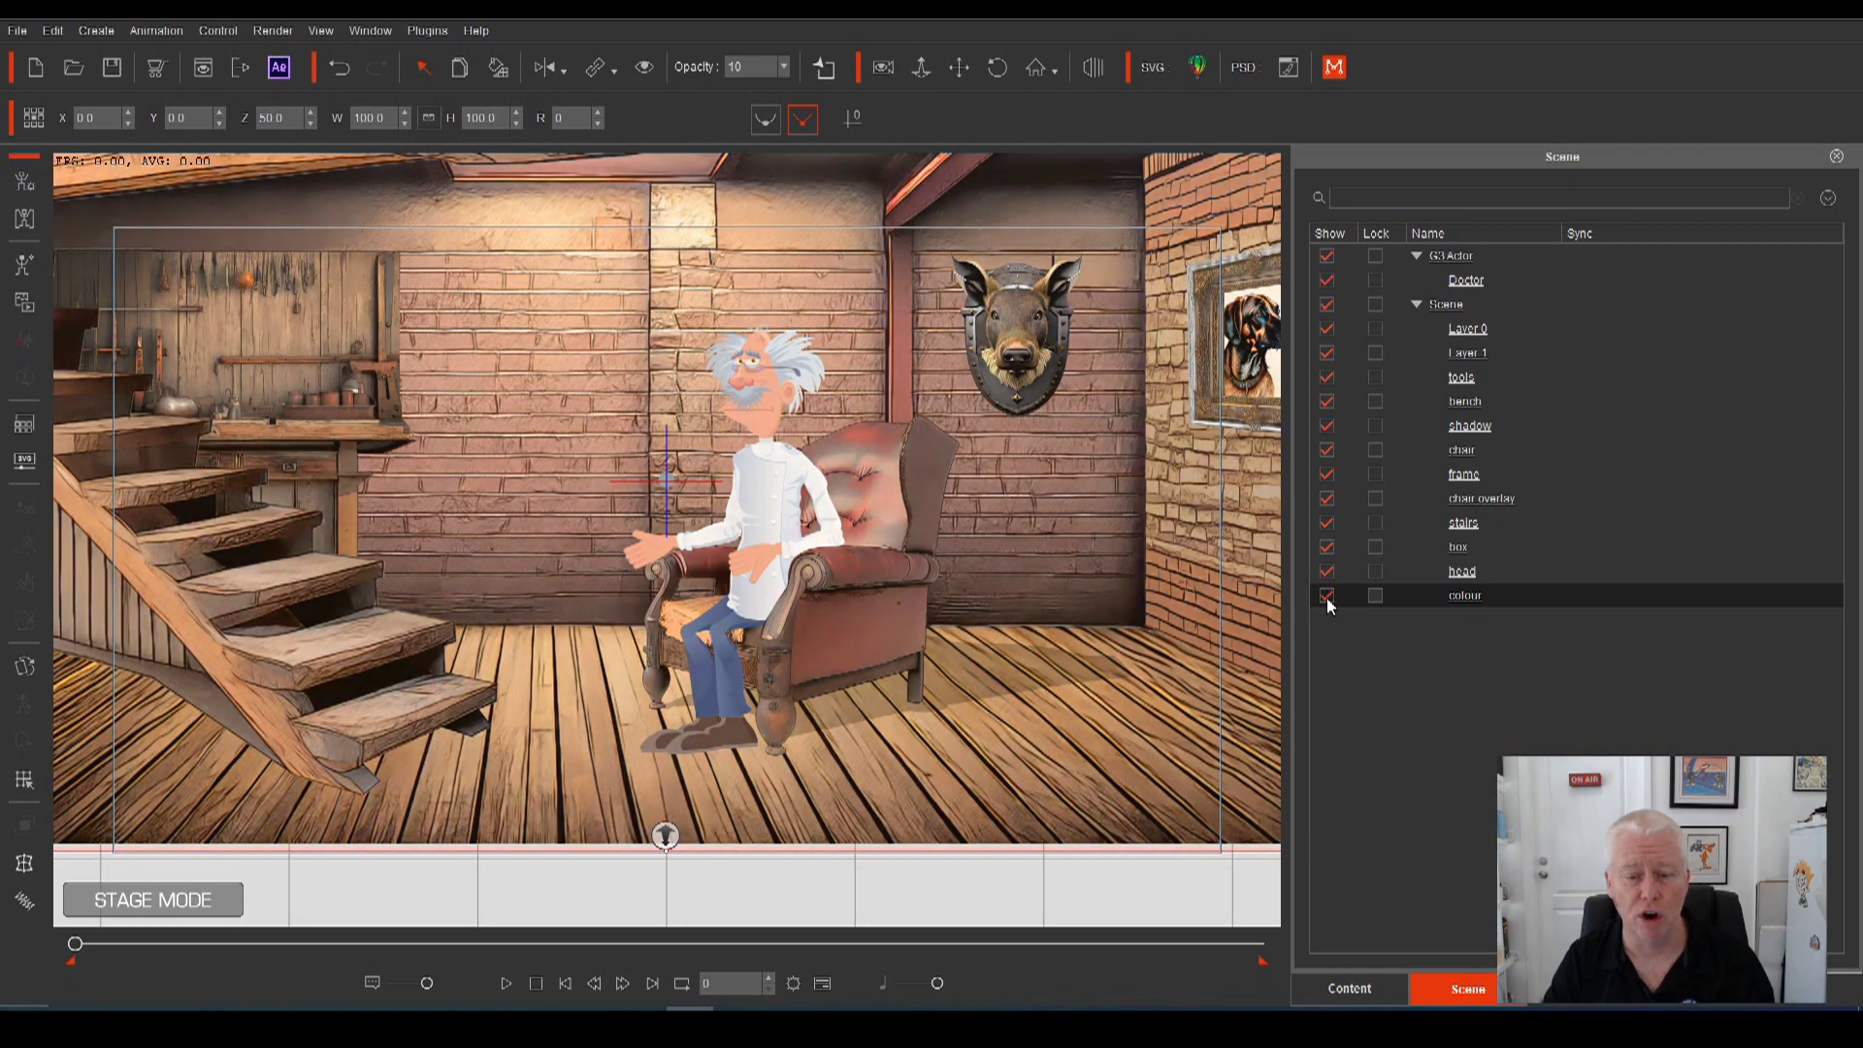
pyautogui.click(1325, 597)
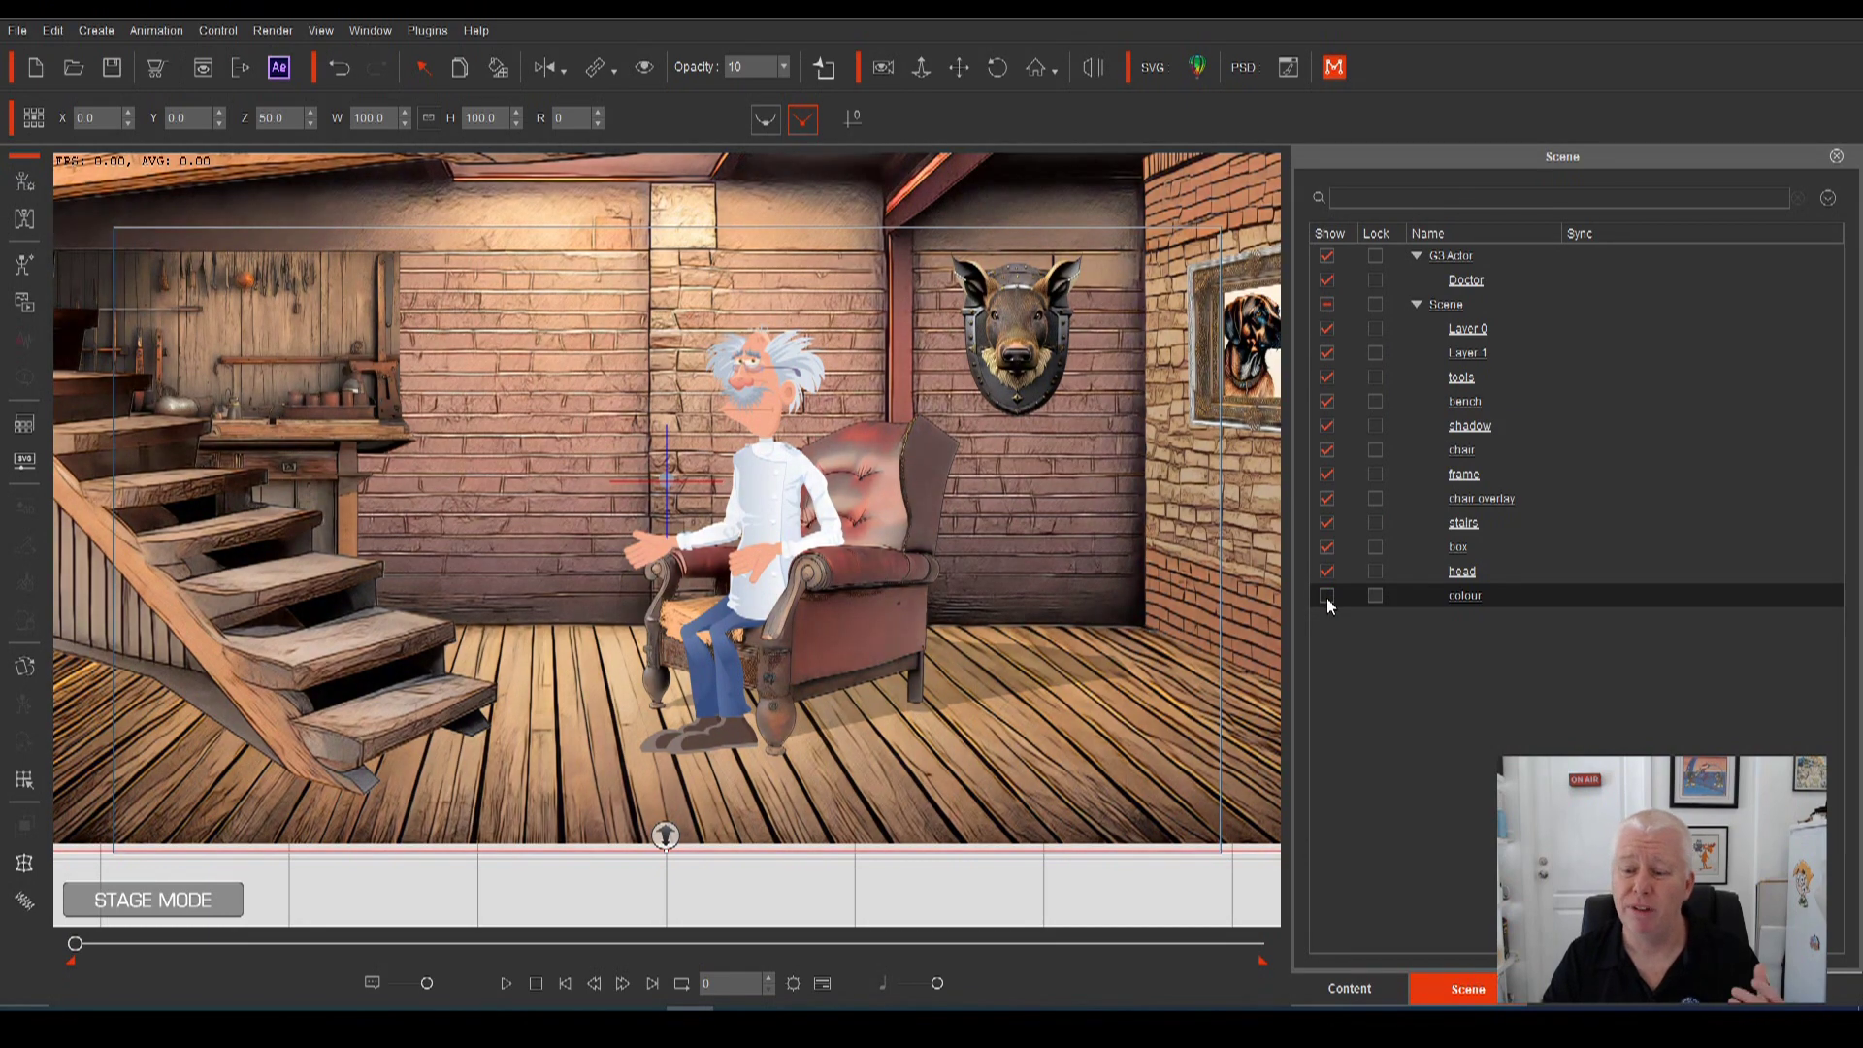
pyautogui.click(1326, 598)
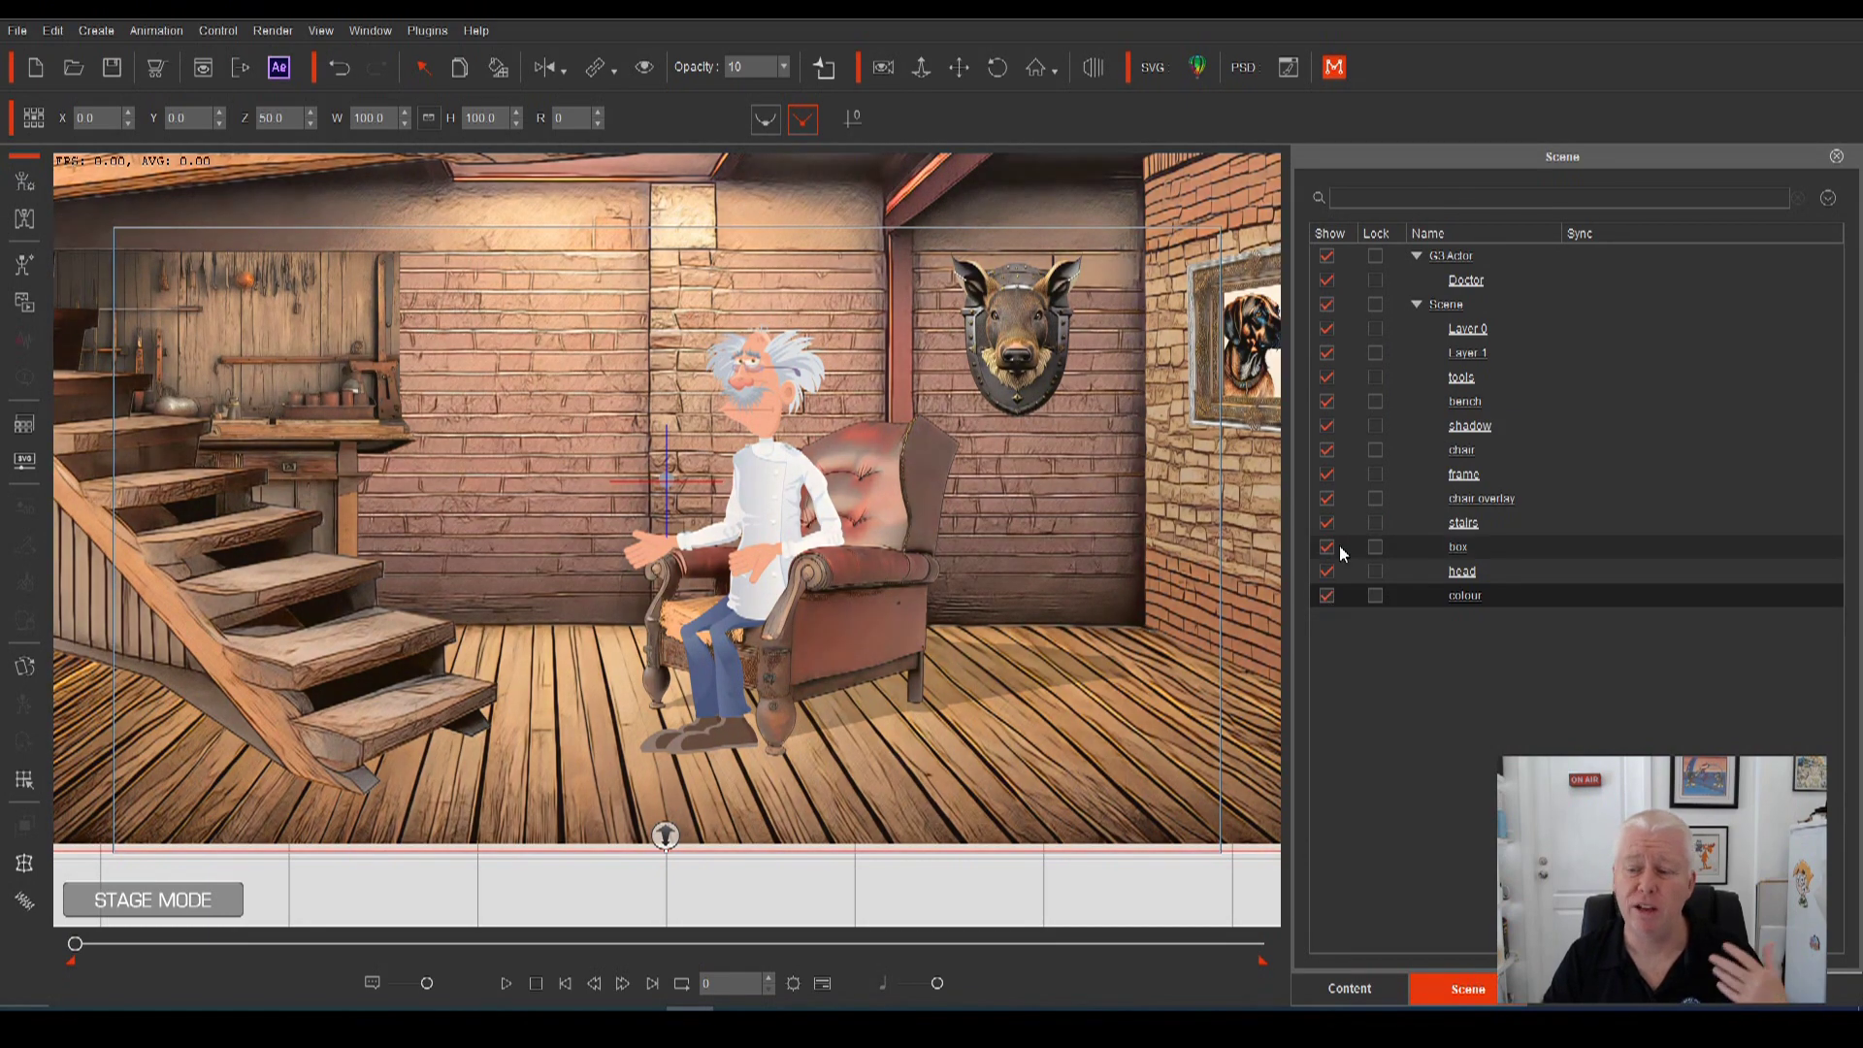
# In the Doctor's SVG colour adjustment, set saturation to -60 for the Unknown group and -57 for the Pants.
pyautogui.click(1439, 289)
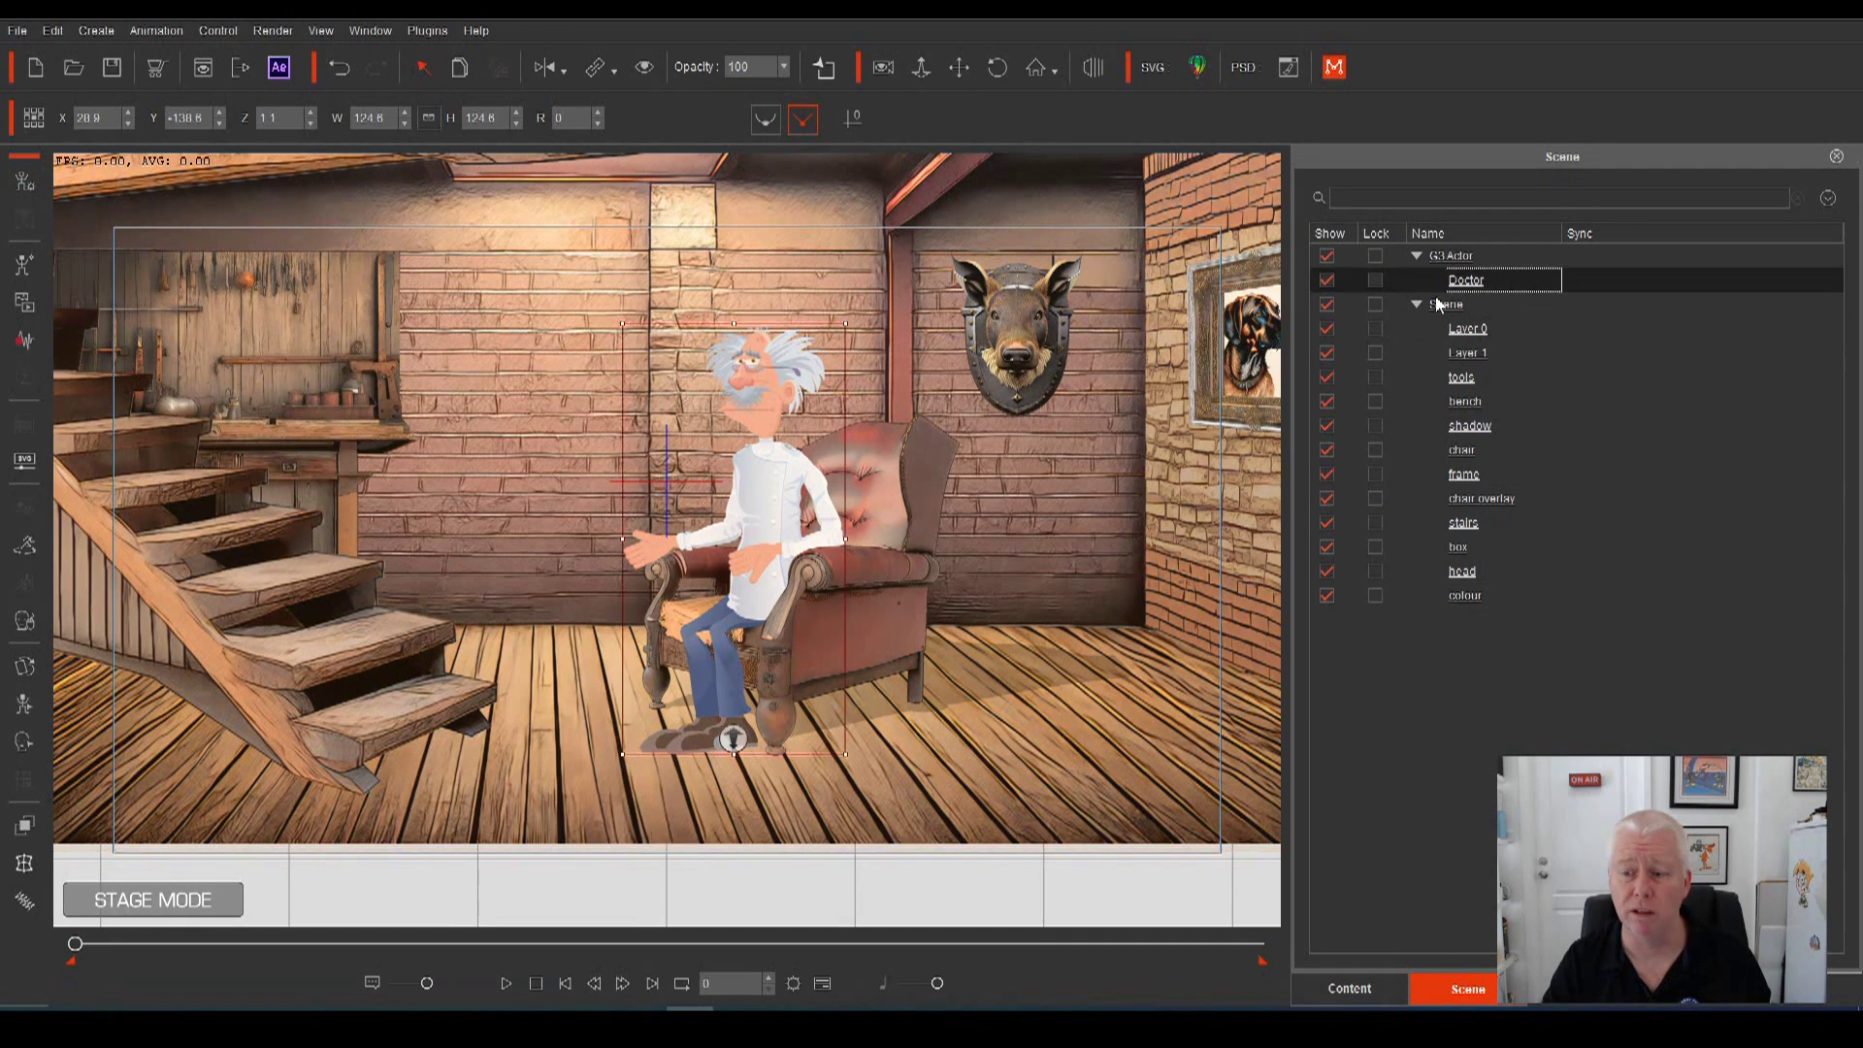
pyautogui.click(24, 468)
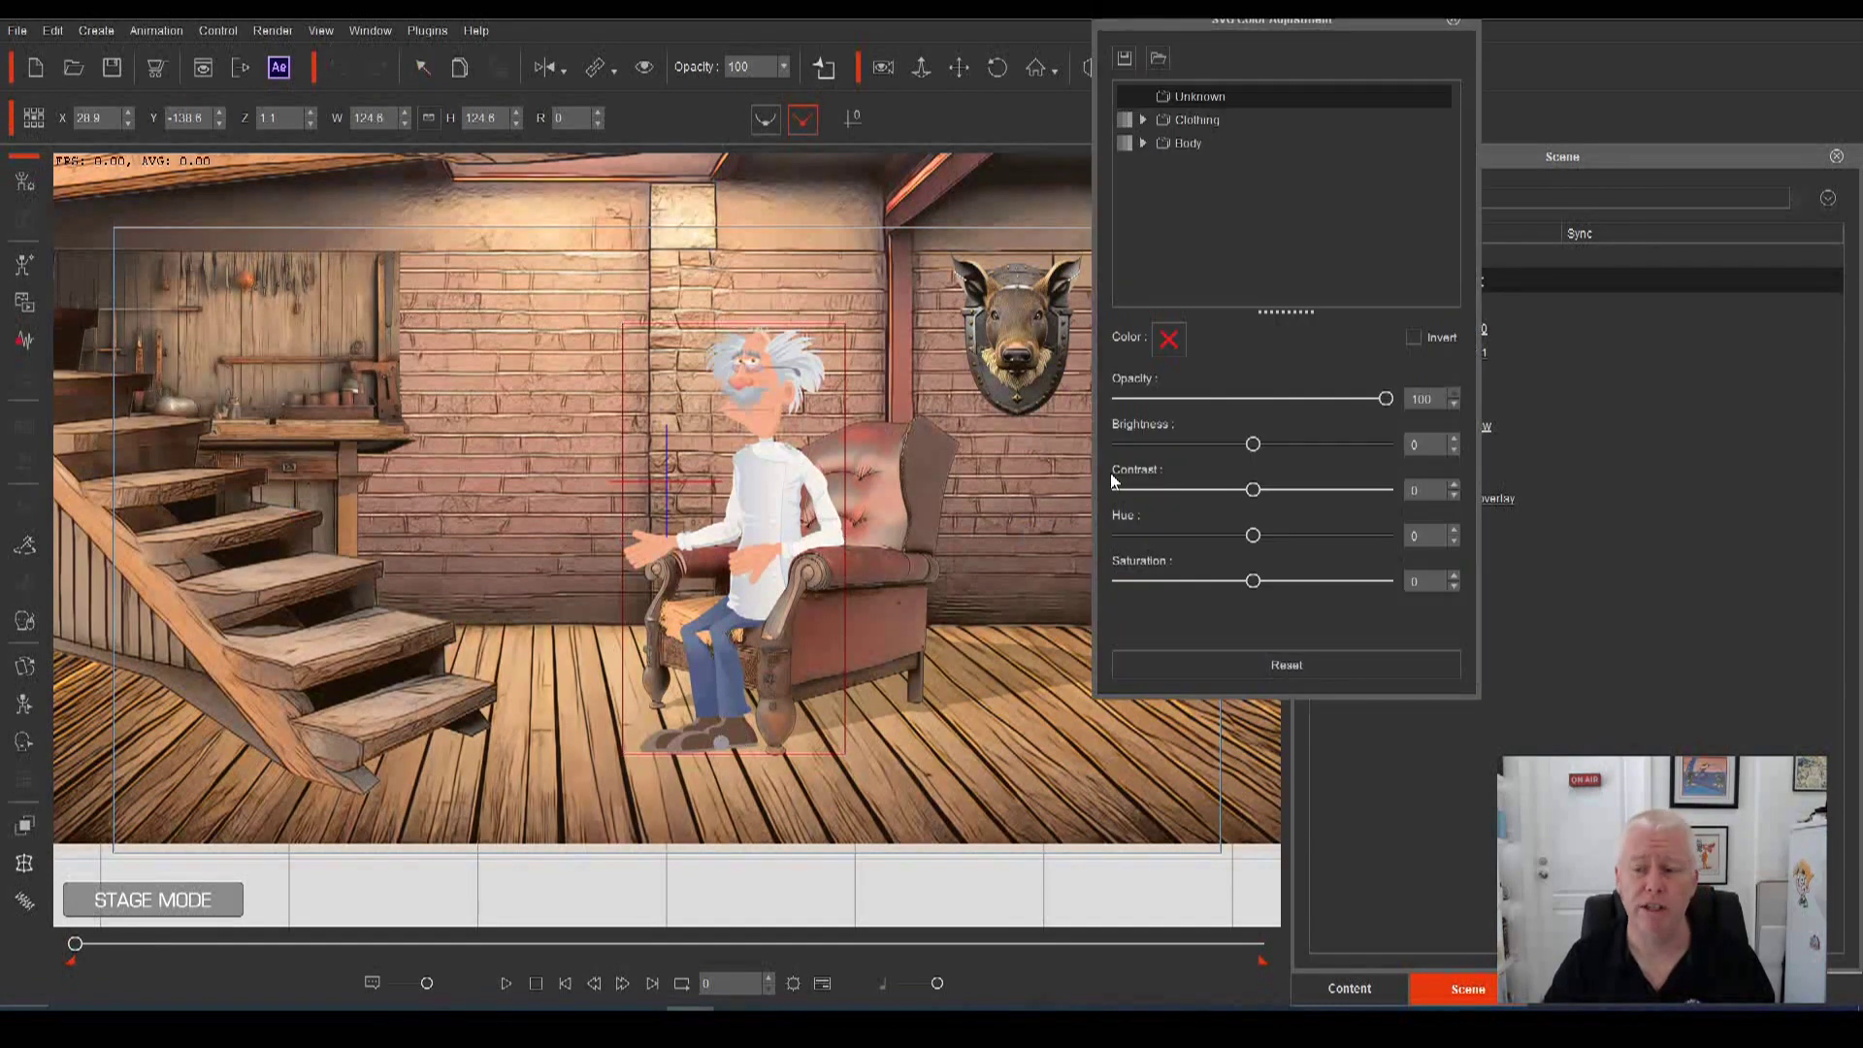
pyautogui.click(1142, 120)
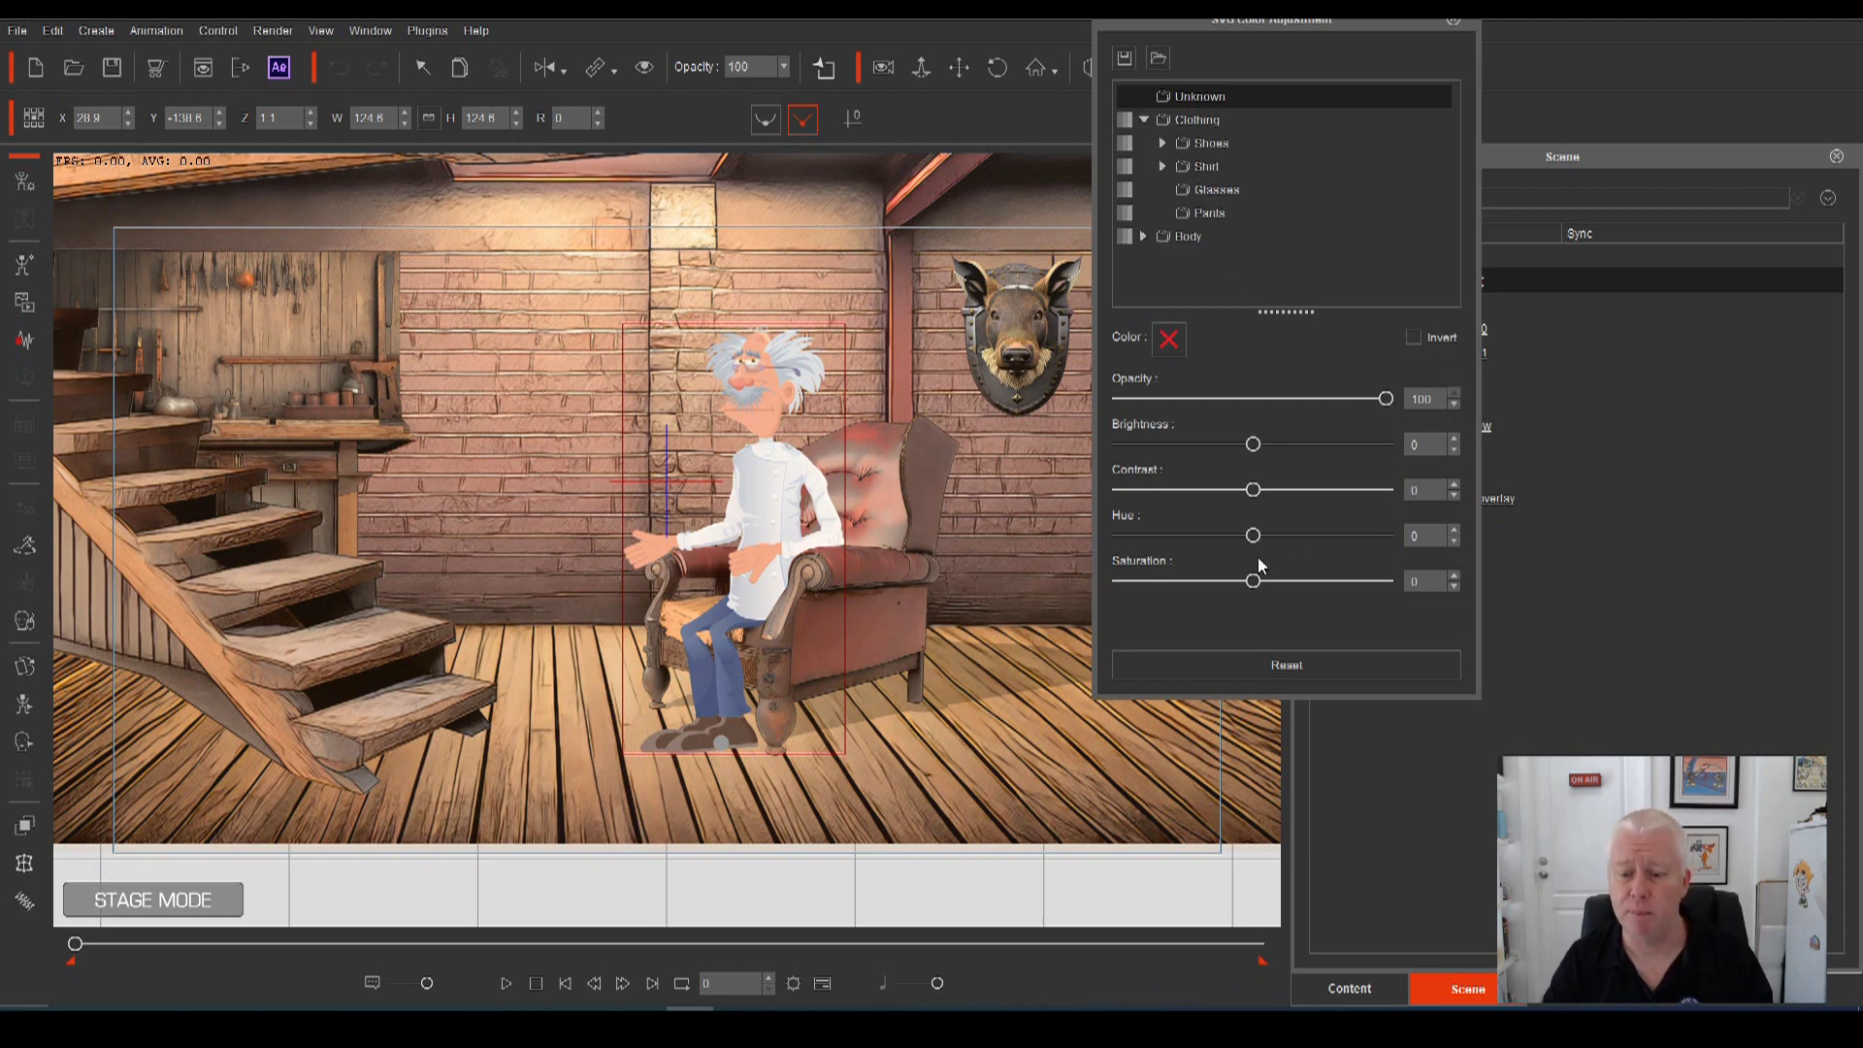
pyautogui.click(1173, 580)
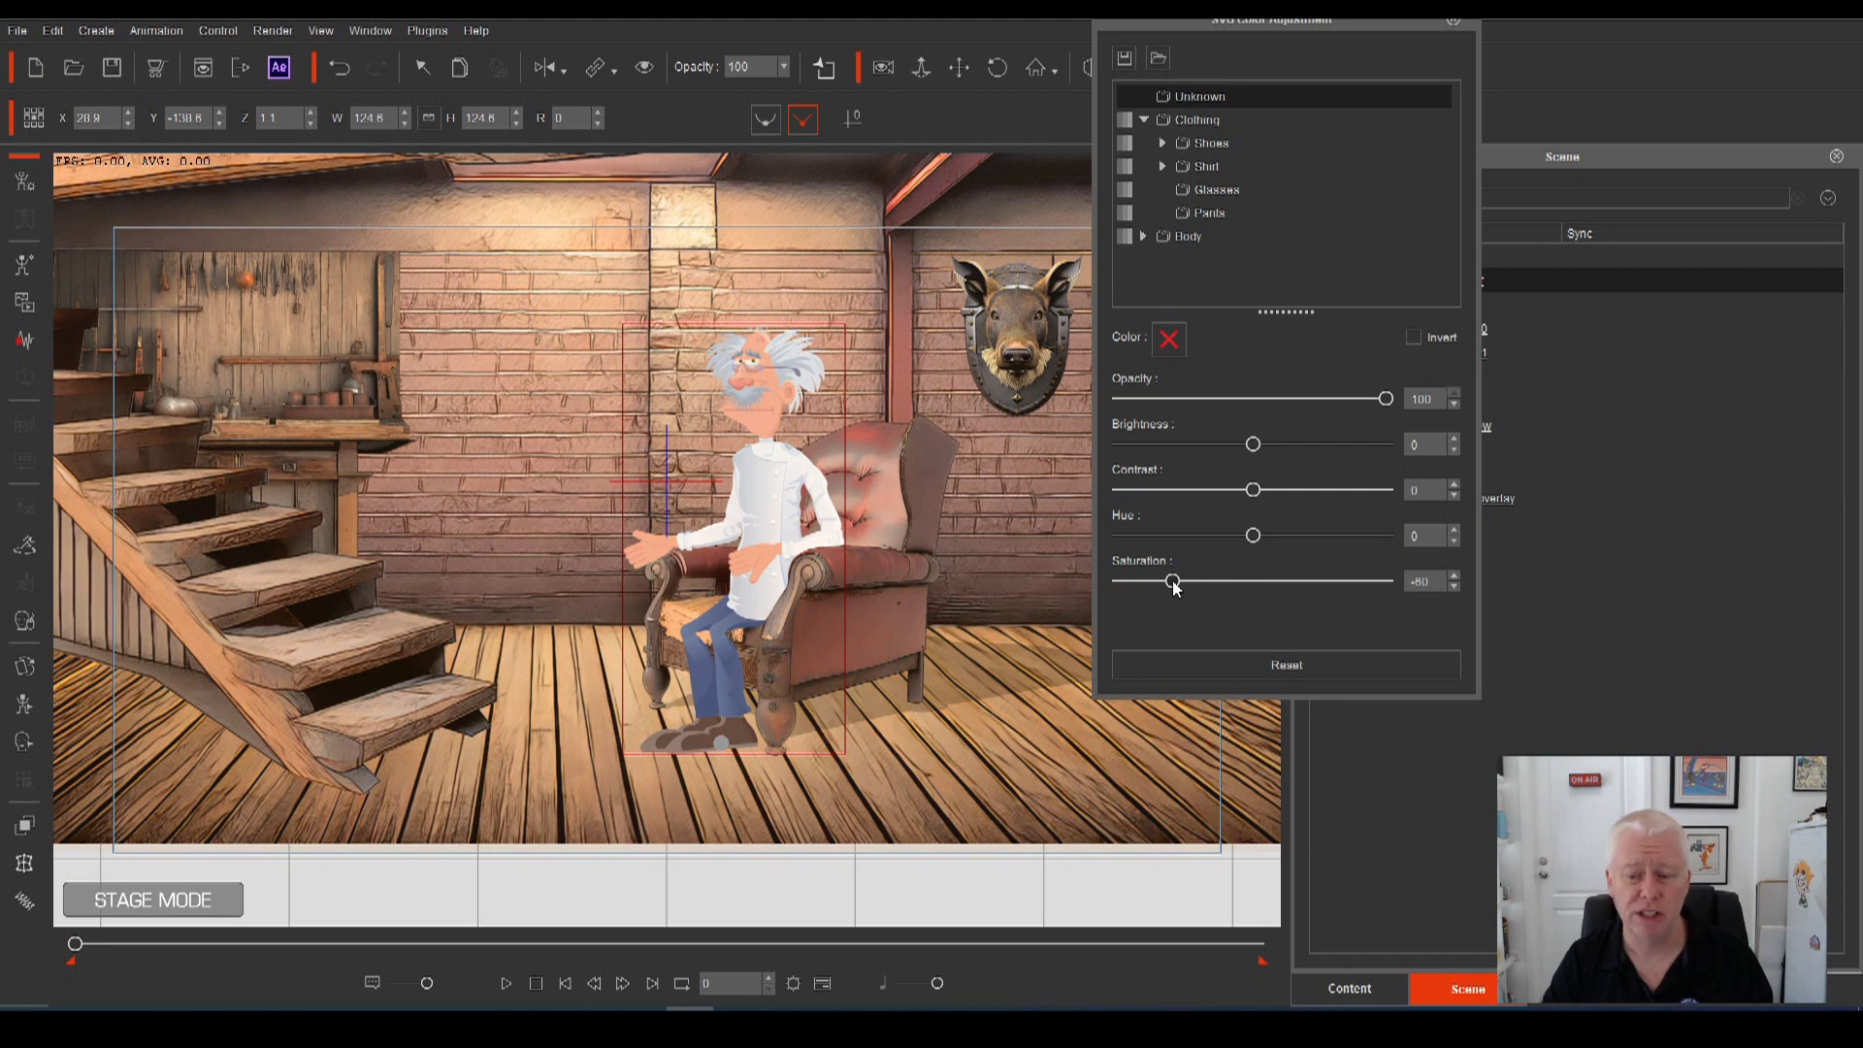
pyautogui.click(1196, 213)
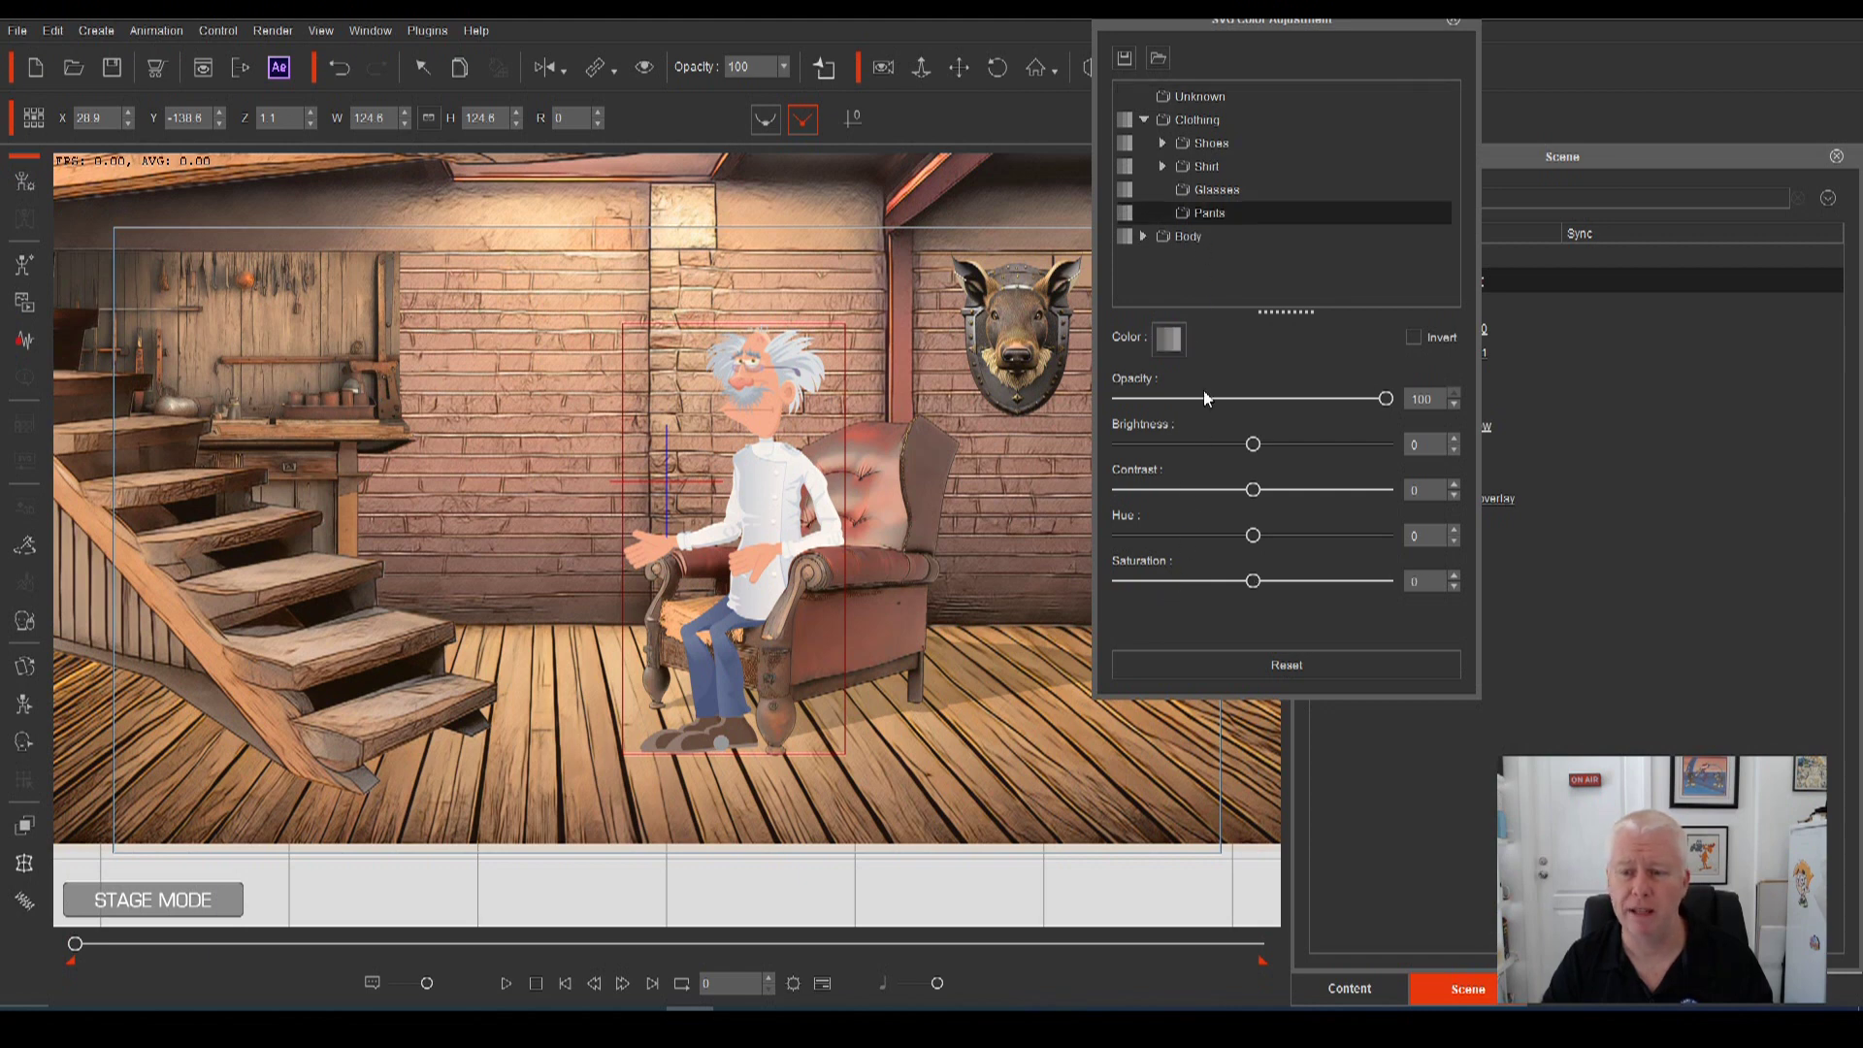
pyautogui.click(1176, 580)
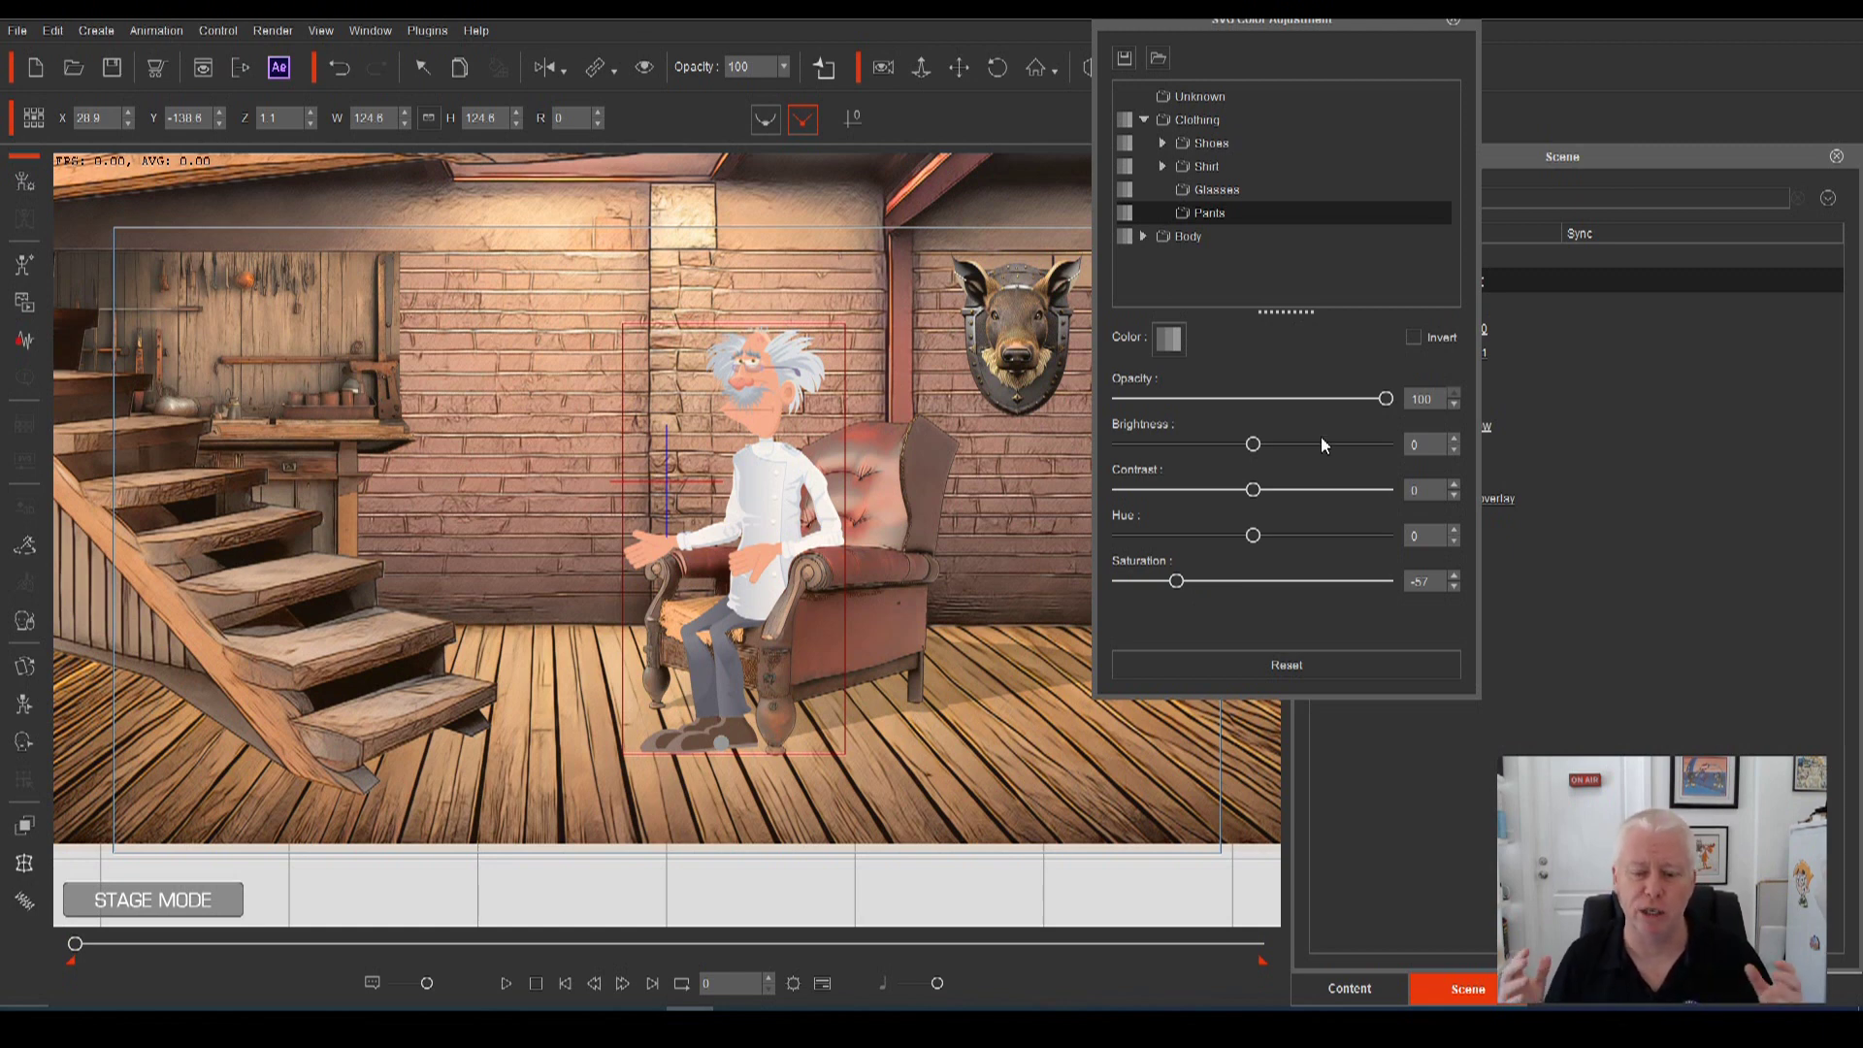
# Close the Doctor's SVG colour adjustment and switch to Photoshop to start opening an image file.
pyautogui.click(1453, 21)
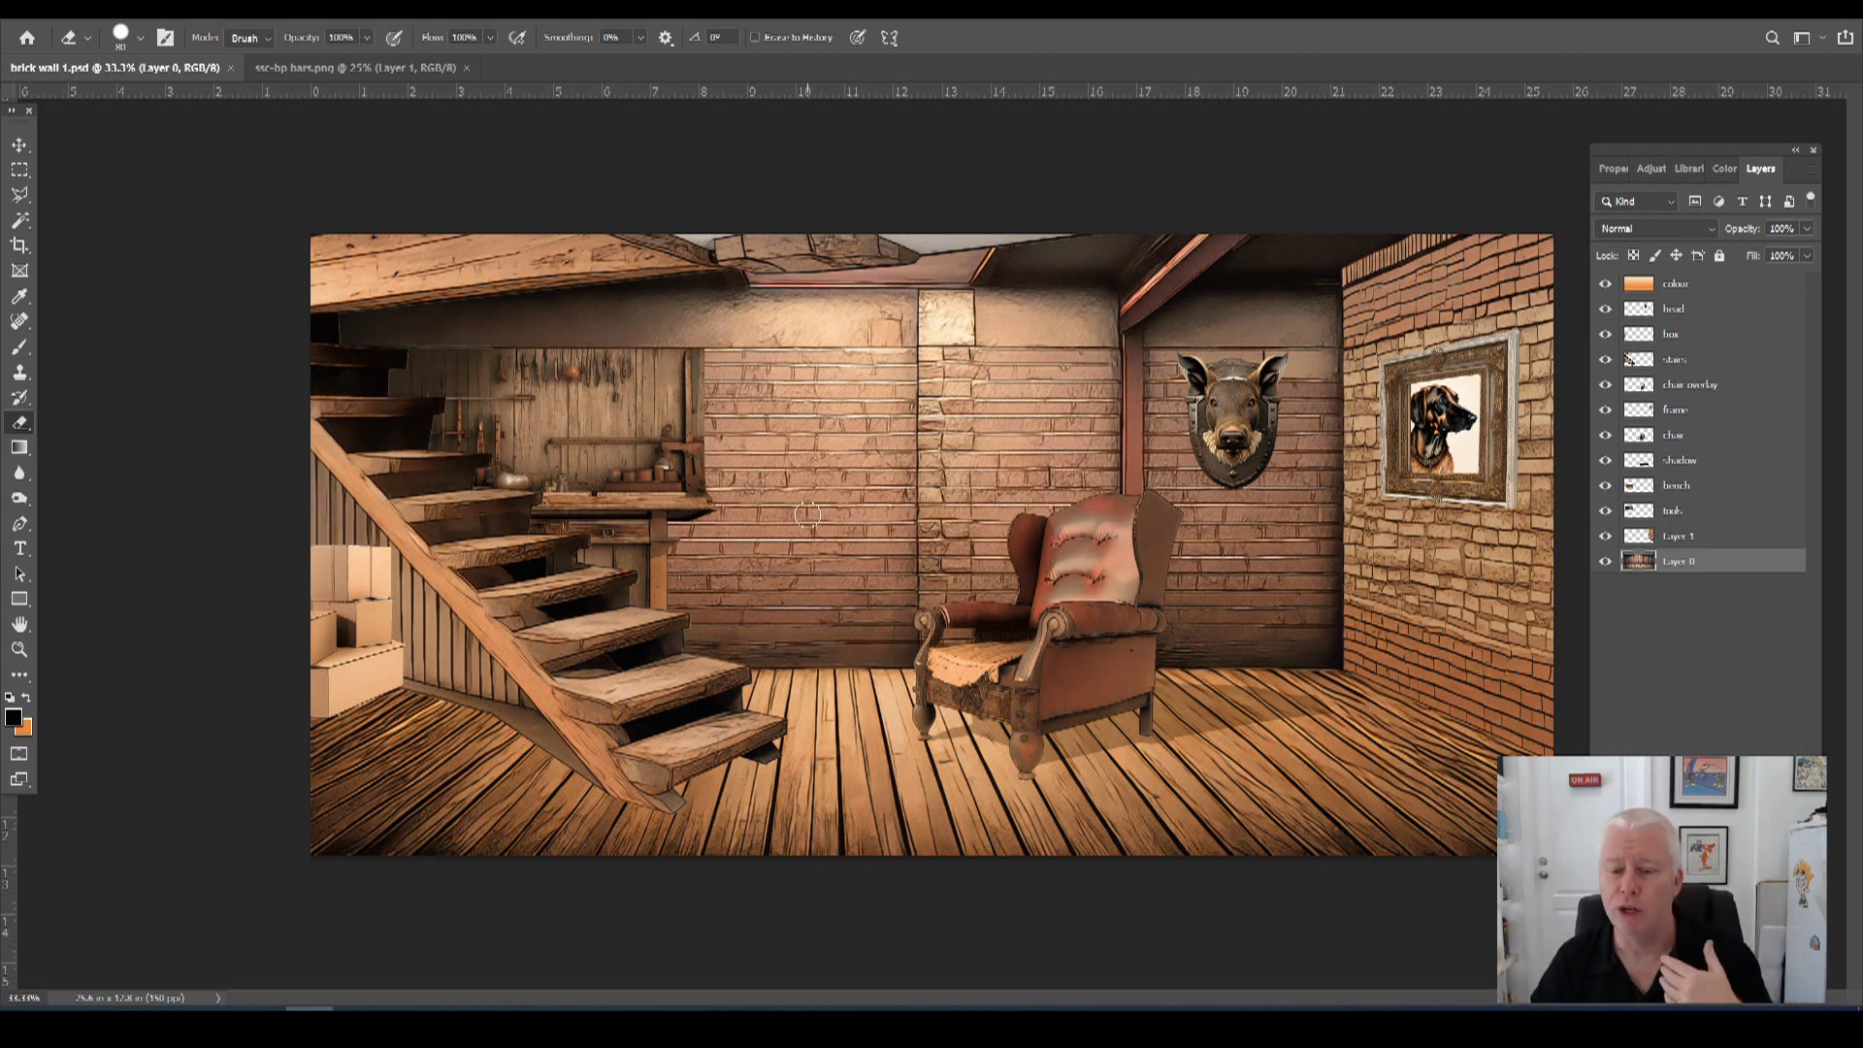
pyautogui.moveTo(690, 1007)
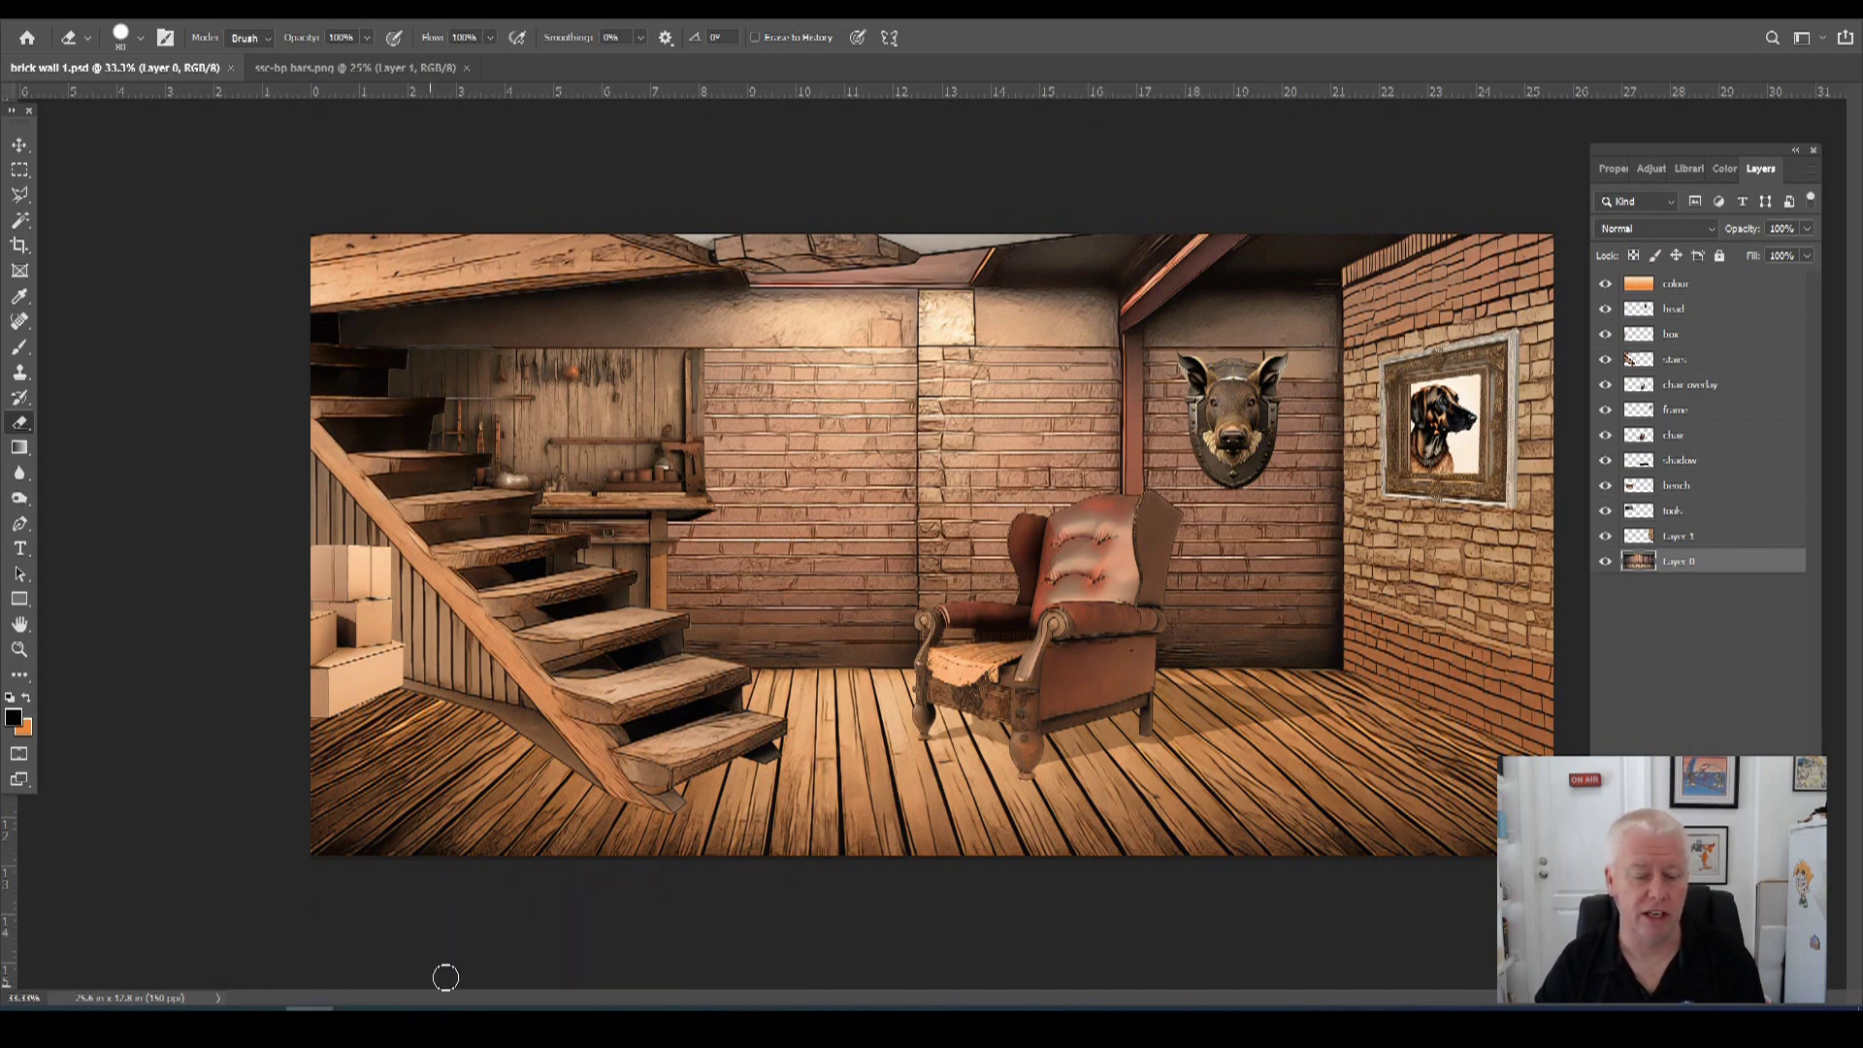
pyautogui.click(39, 9)
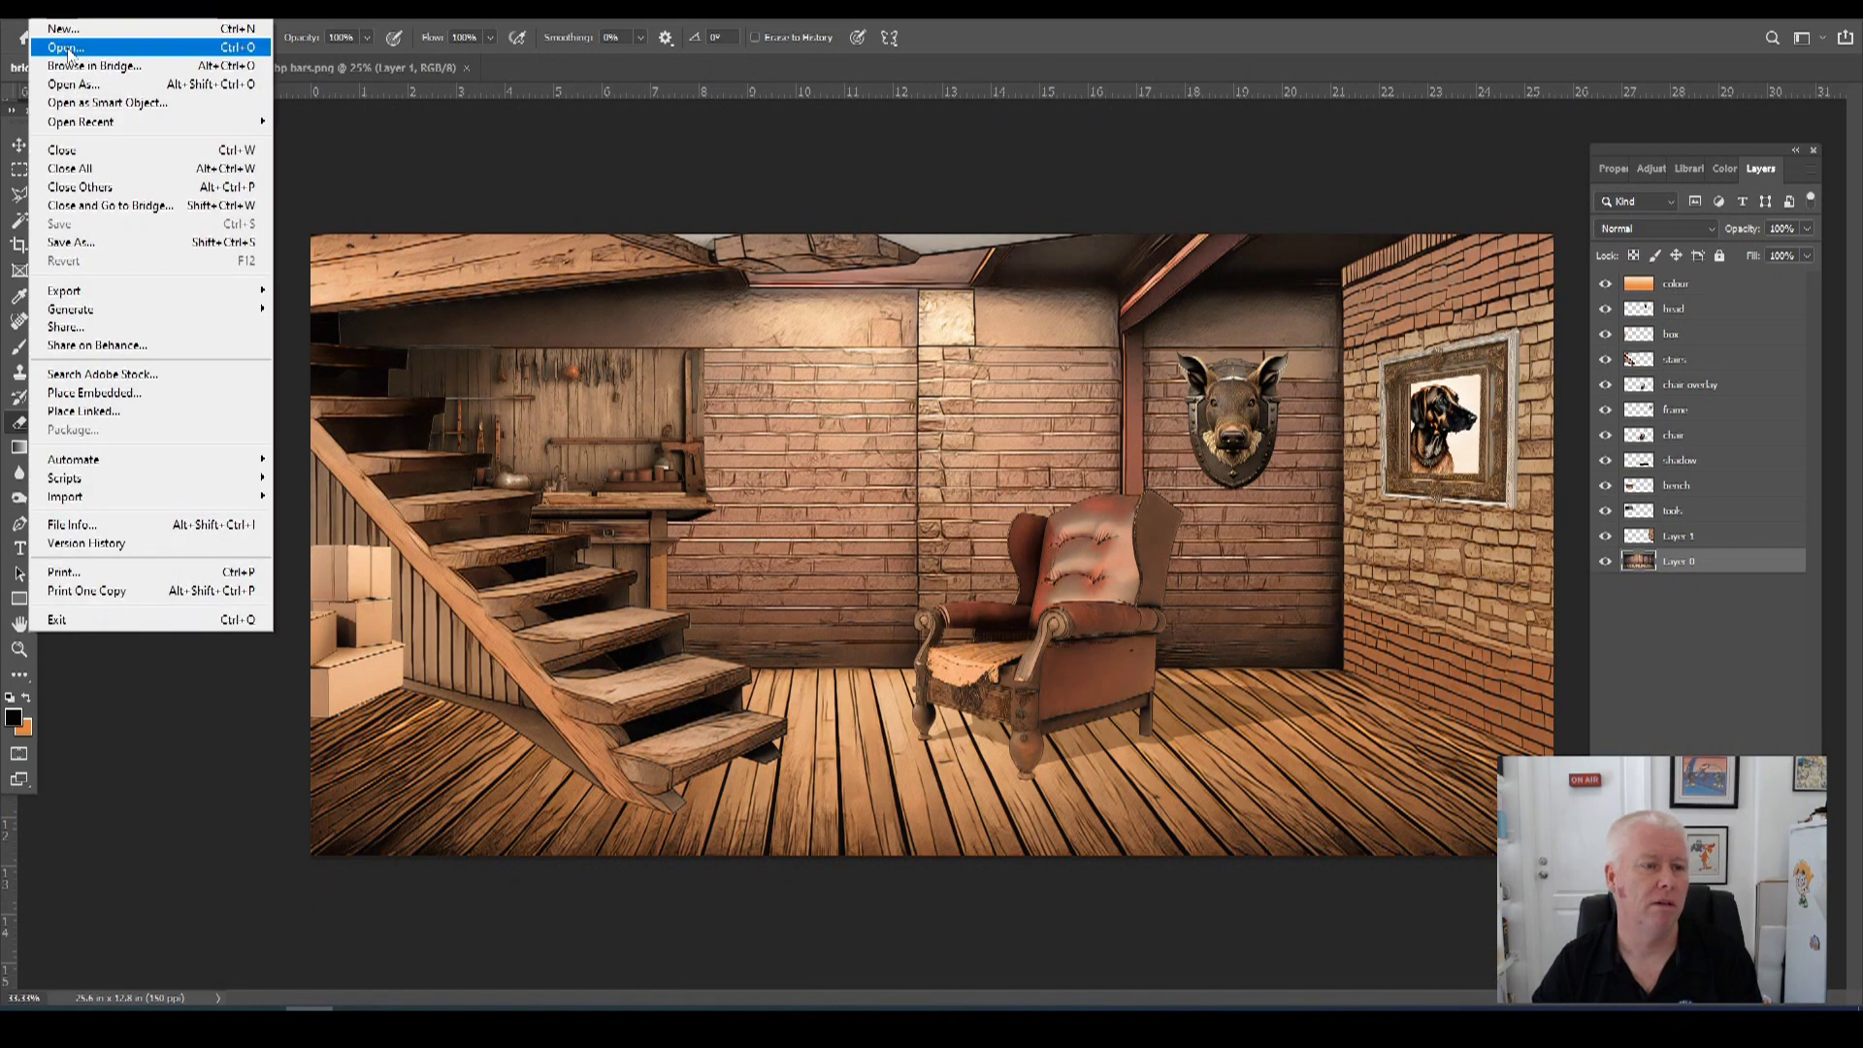
pyautogui.click(68, 50)
pyautogui.scroll(-2, 225, 769)
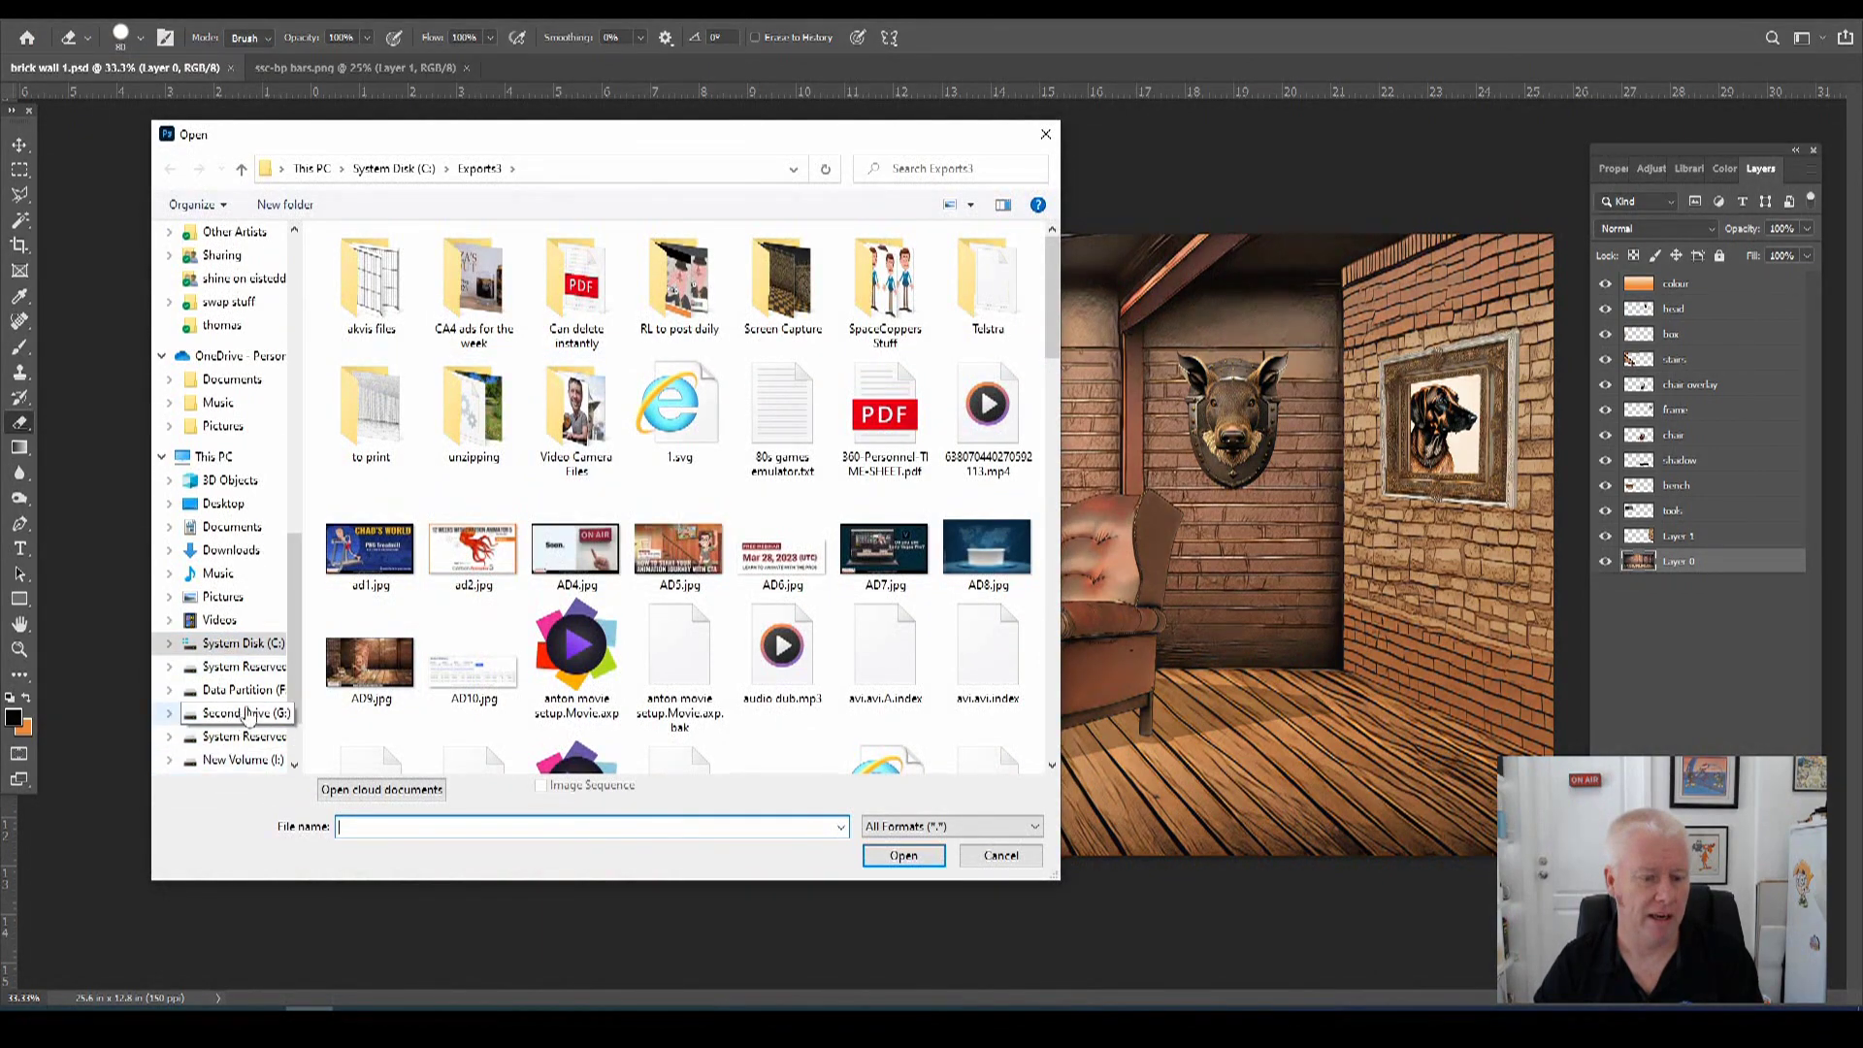
# Browse to the CTA5 folder inside the nested Reallusion folders on the Data Partition drive.
pyautogui.click(238, 690)
pyautogui.doubleClick(393, 383)
pyautogui.doubleClick(374, 281)
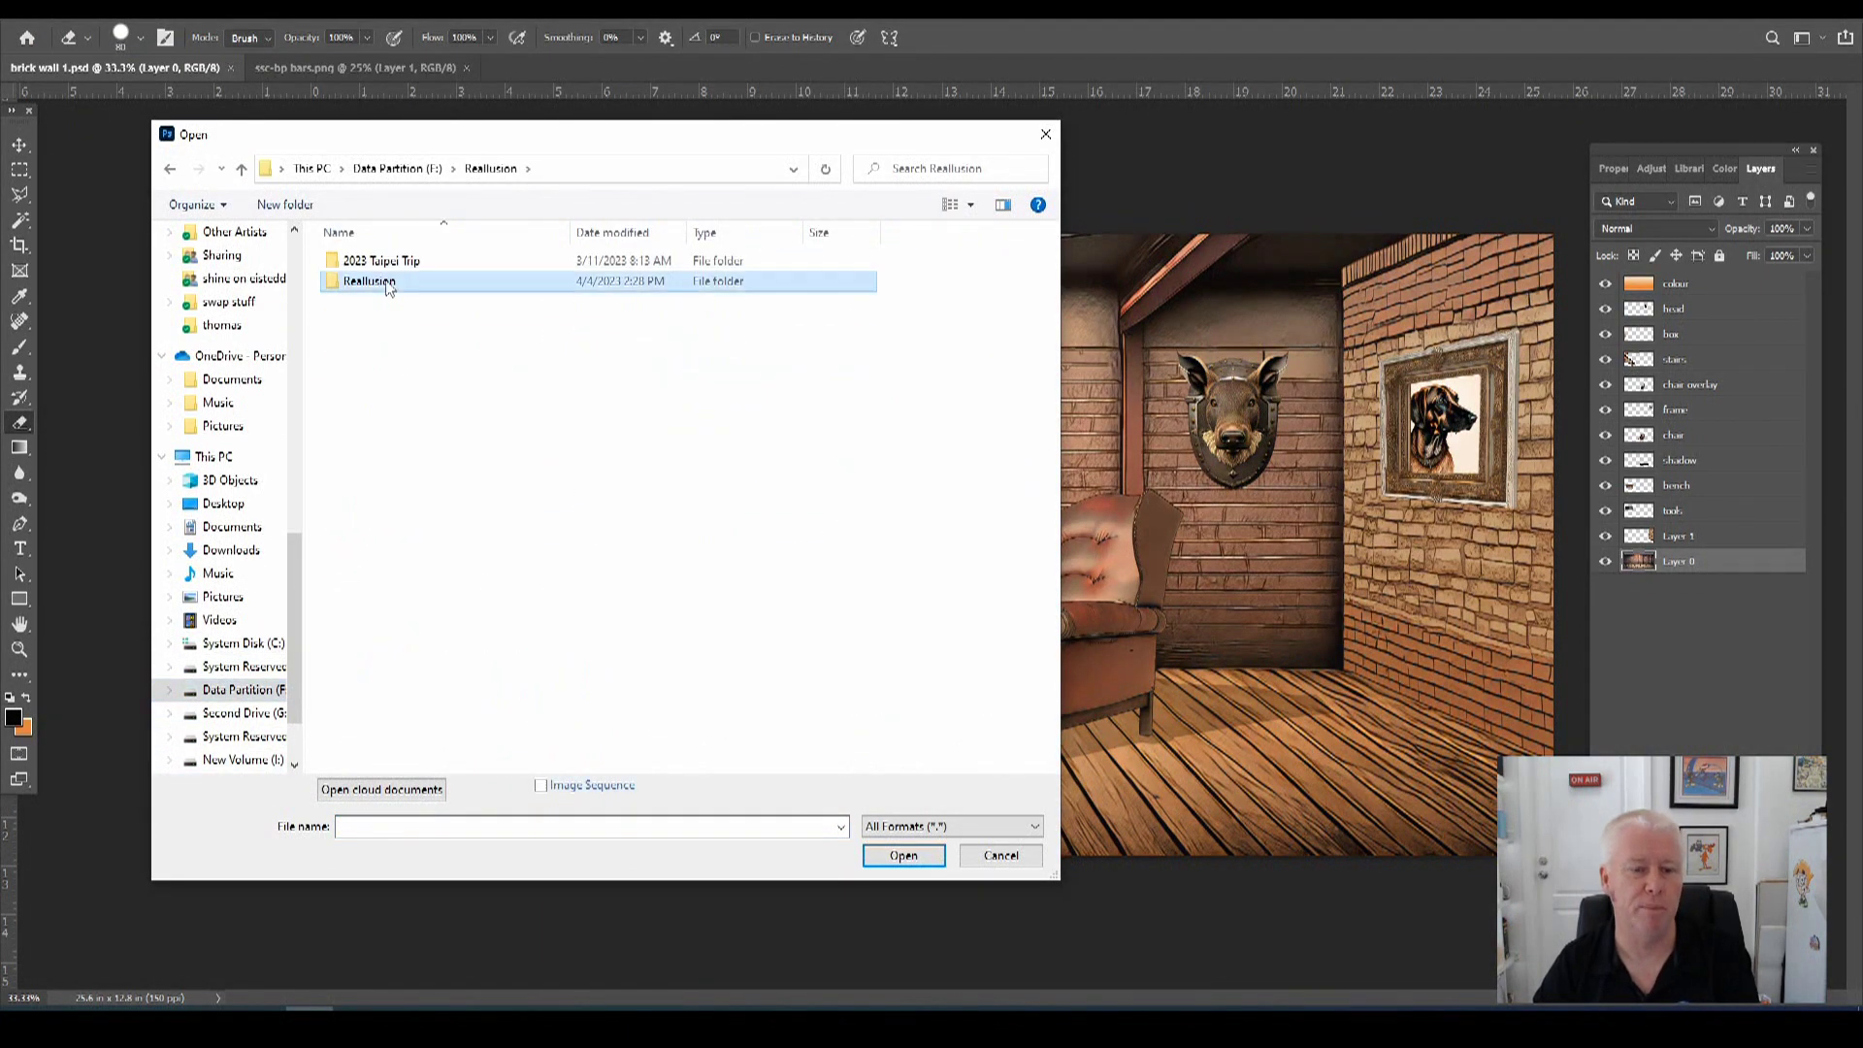
pyautogui.doubleClick(388, 302)
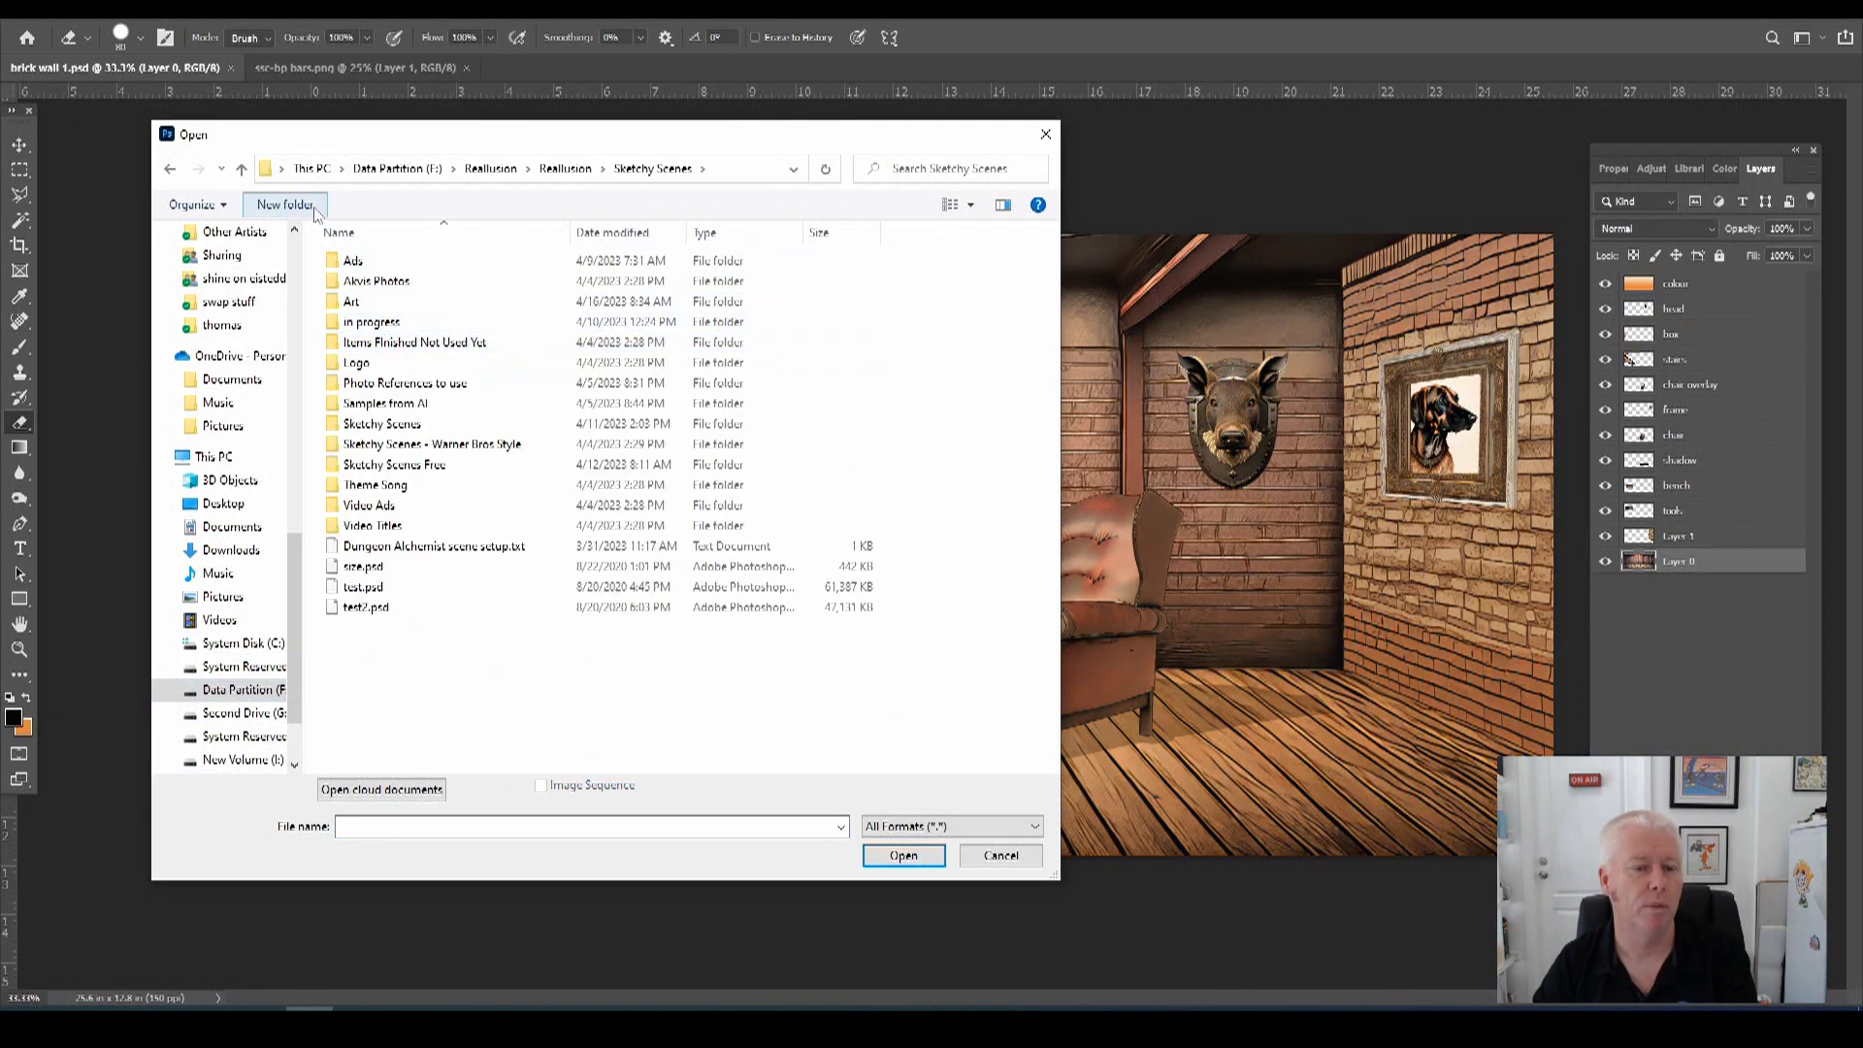
pyautogui.click(242, 168)
pyautogui.doubleClick(378, 322)
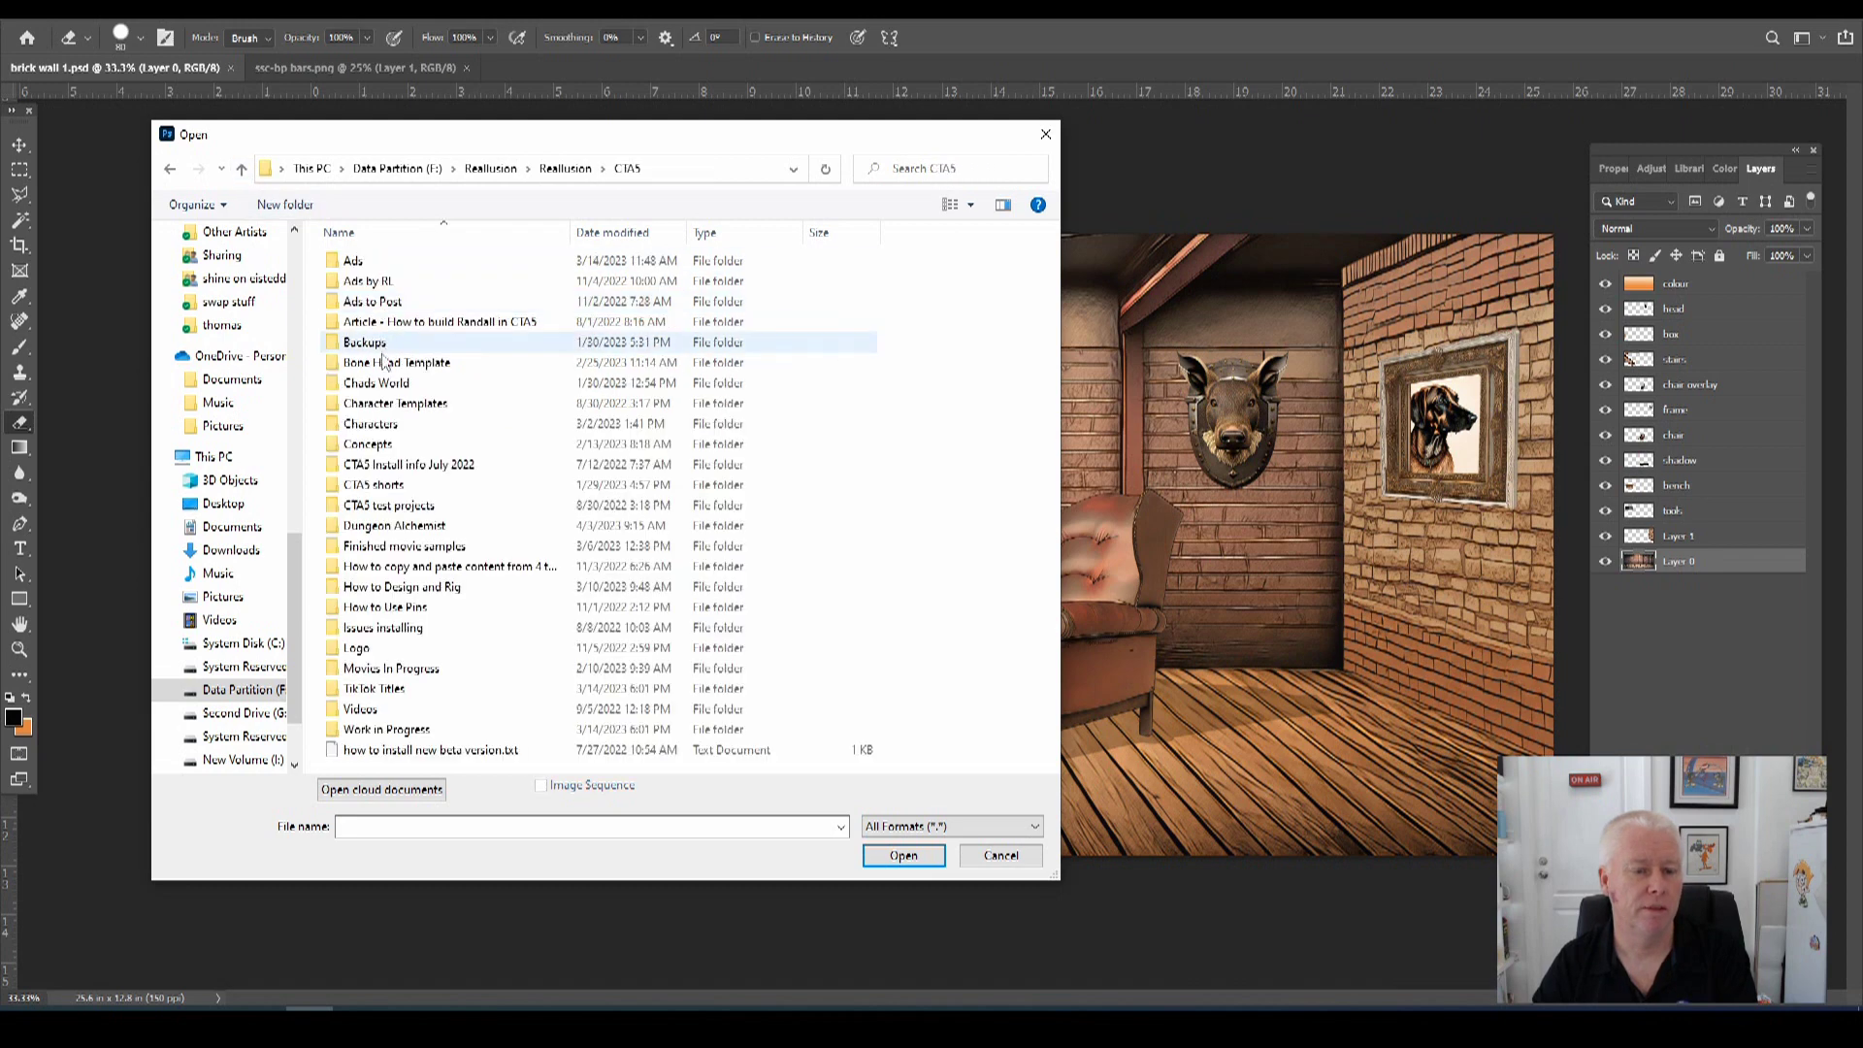
# Open pose4.png from the Doctor Toodee Poses folder within Characters and Toodees.
pyautogui.doubleClick(373, 424)
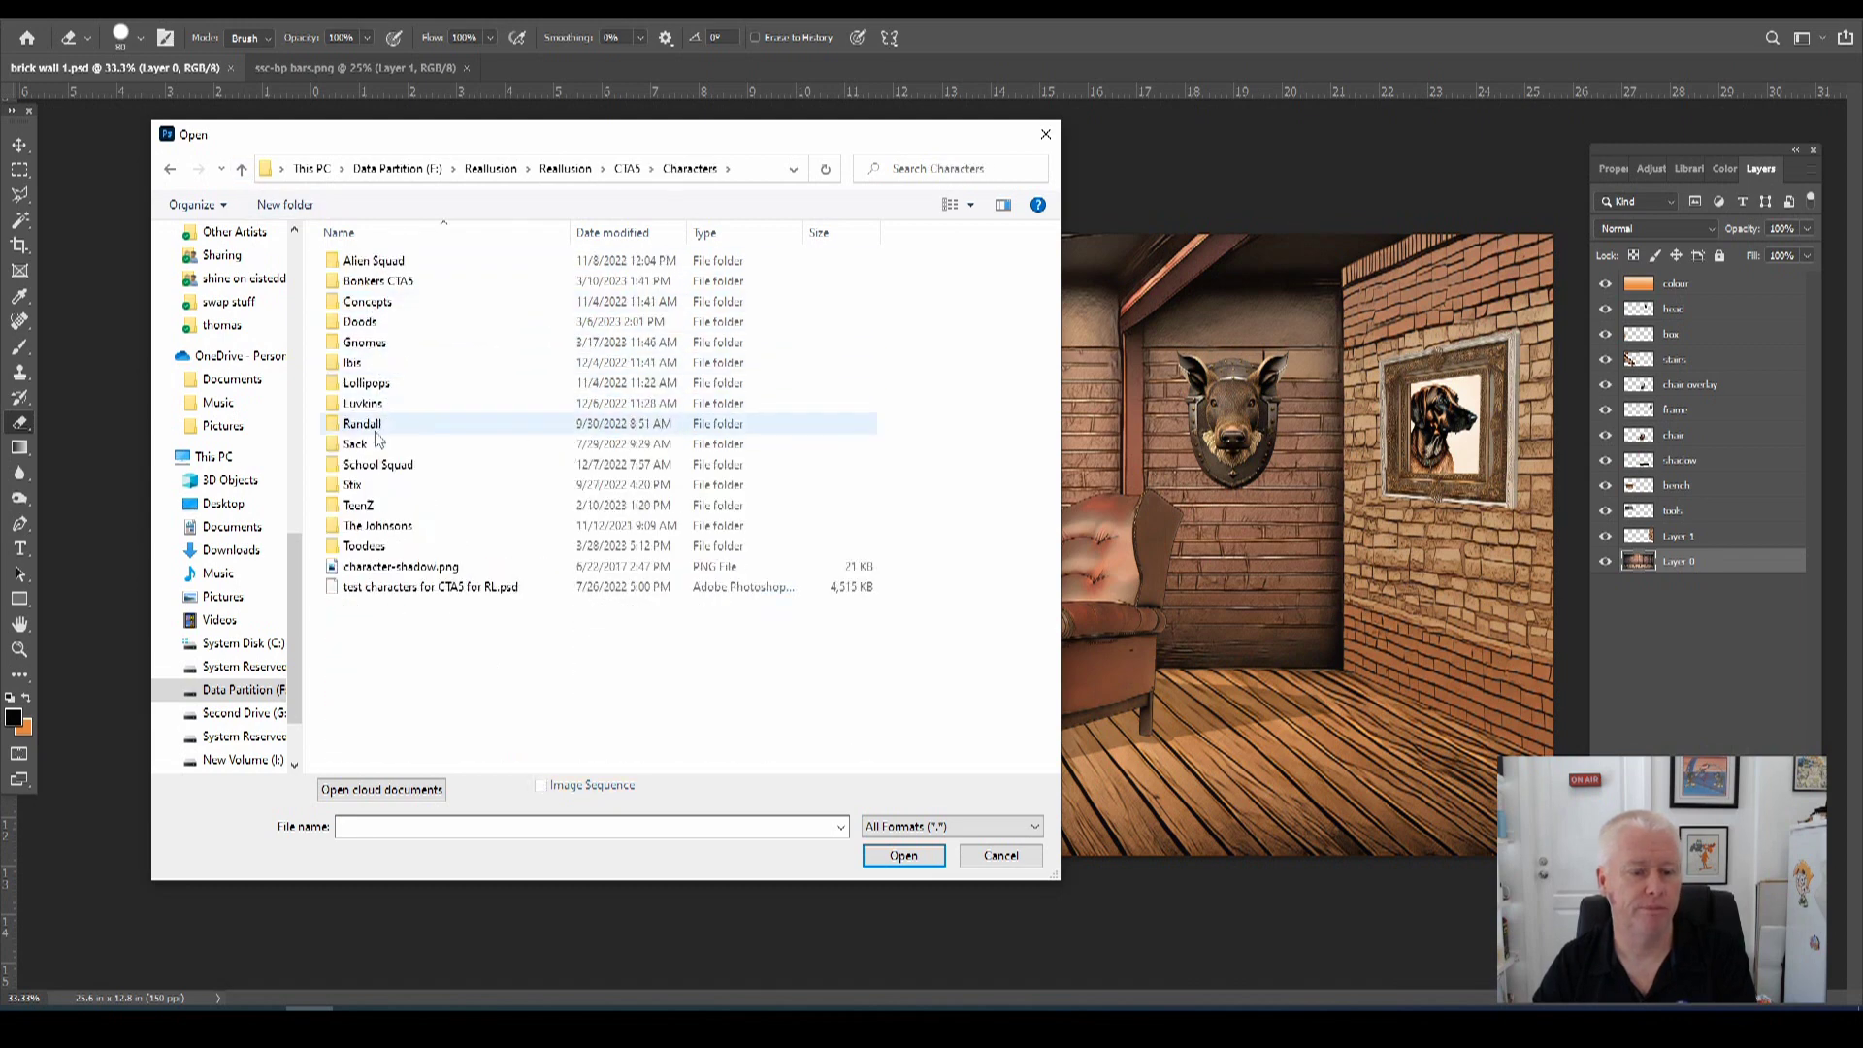
pyautogui.doubleClick(373, 545)
pyautogui.doubleClick(386, 302)
pyautogui.doubleClick(372, 325)
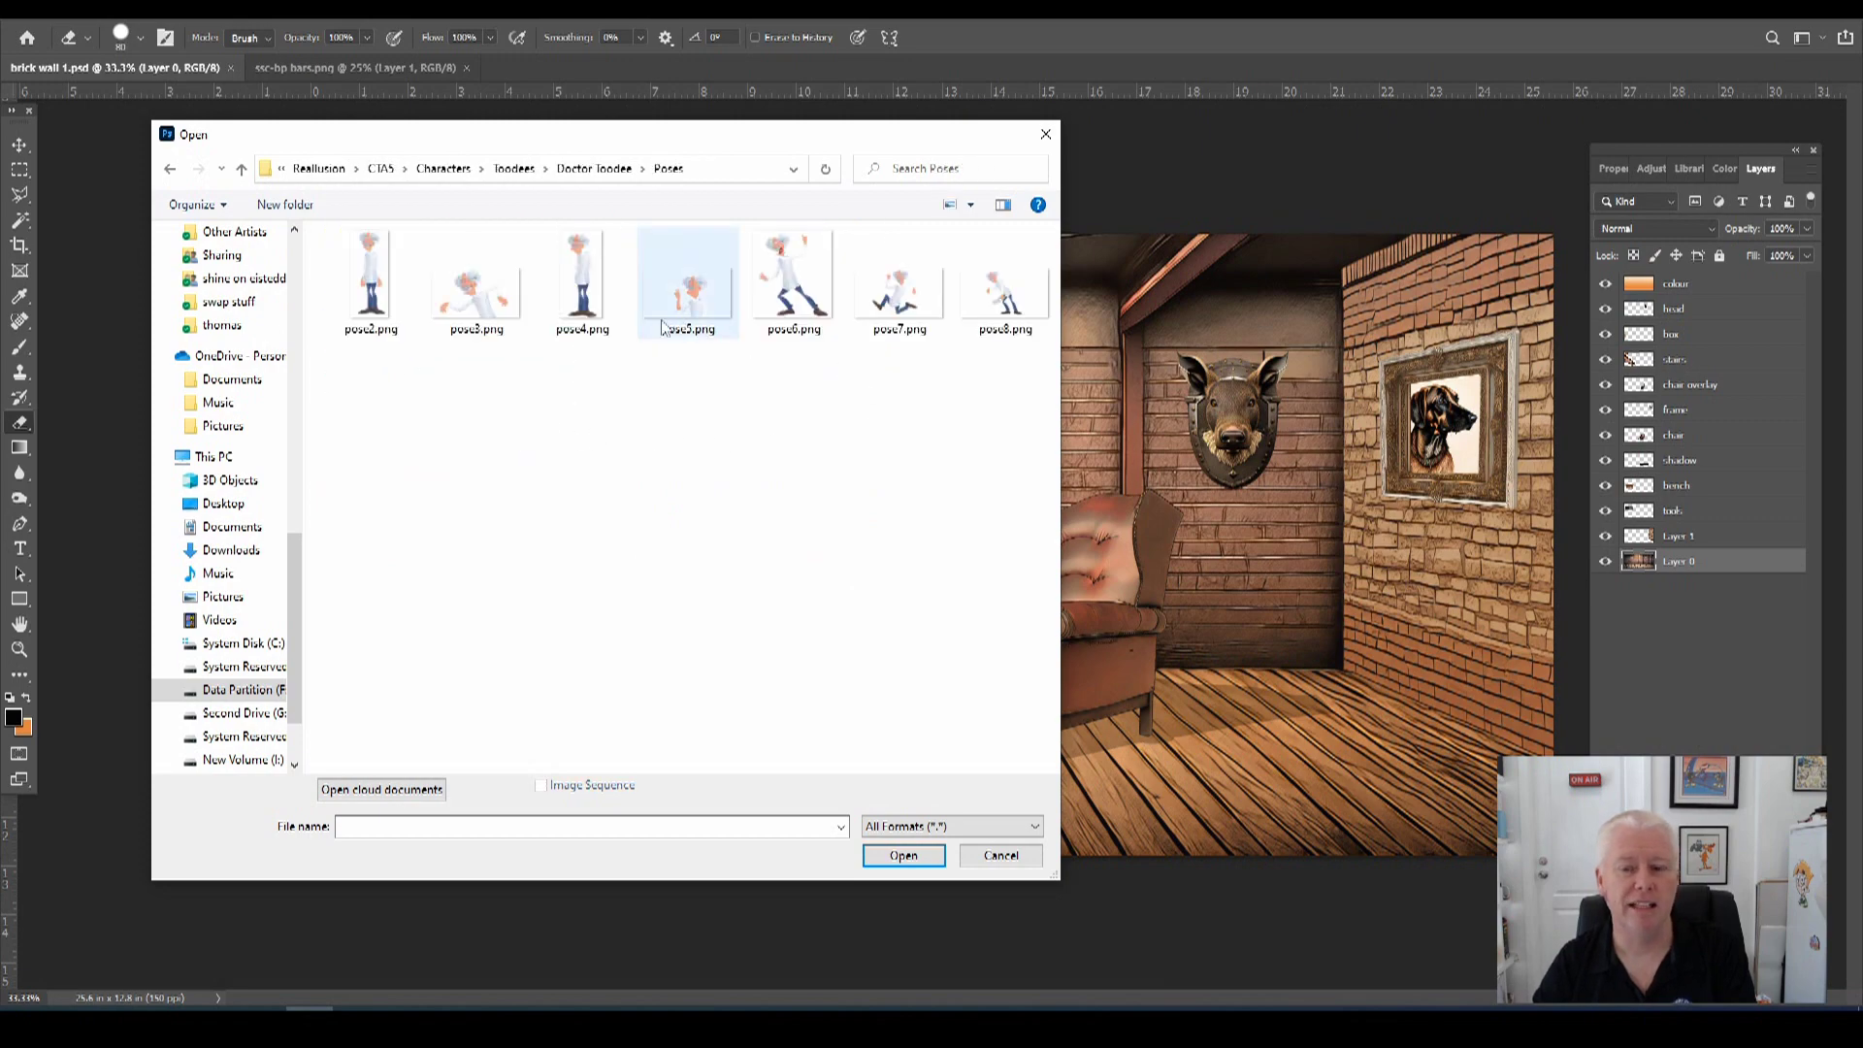
pyautogui.doubleClick(613, 298)
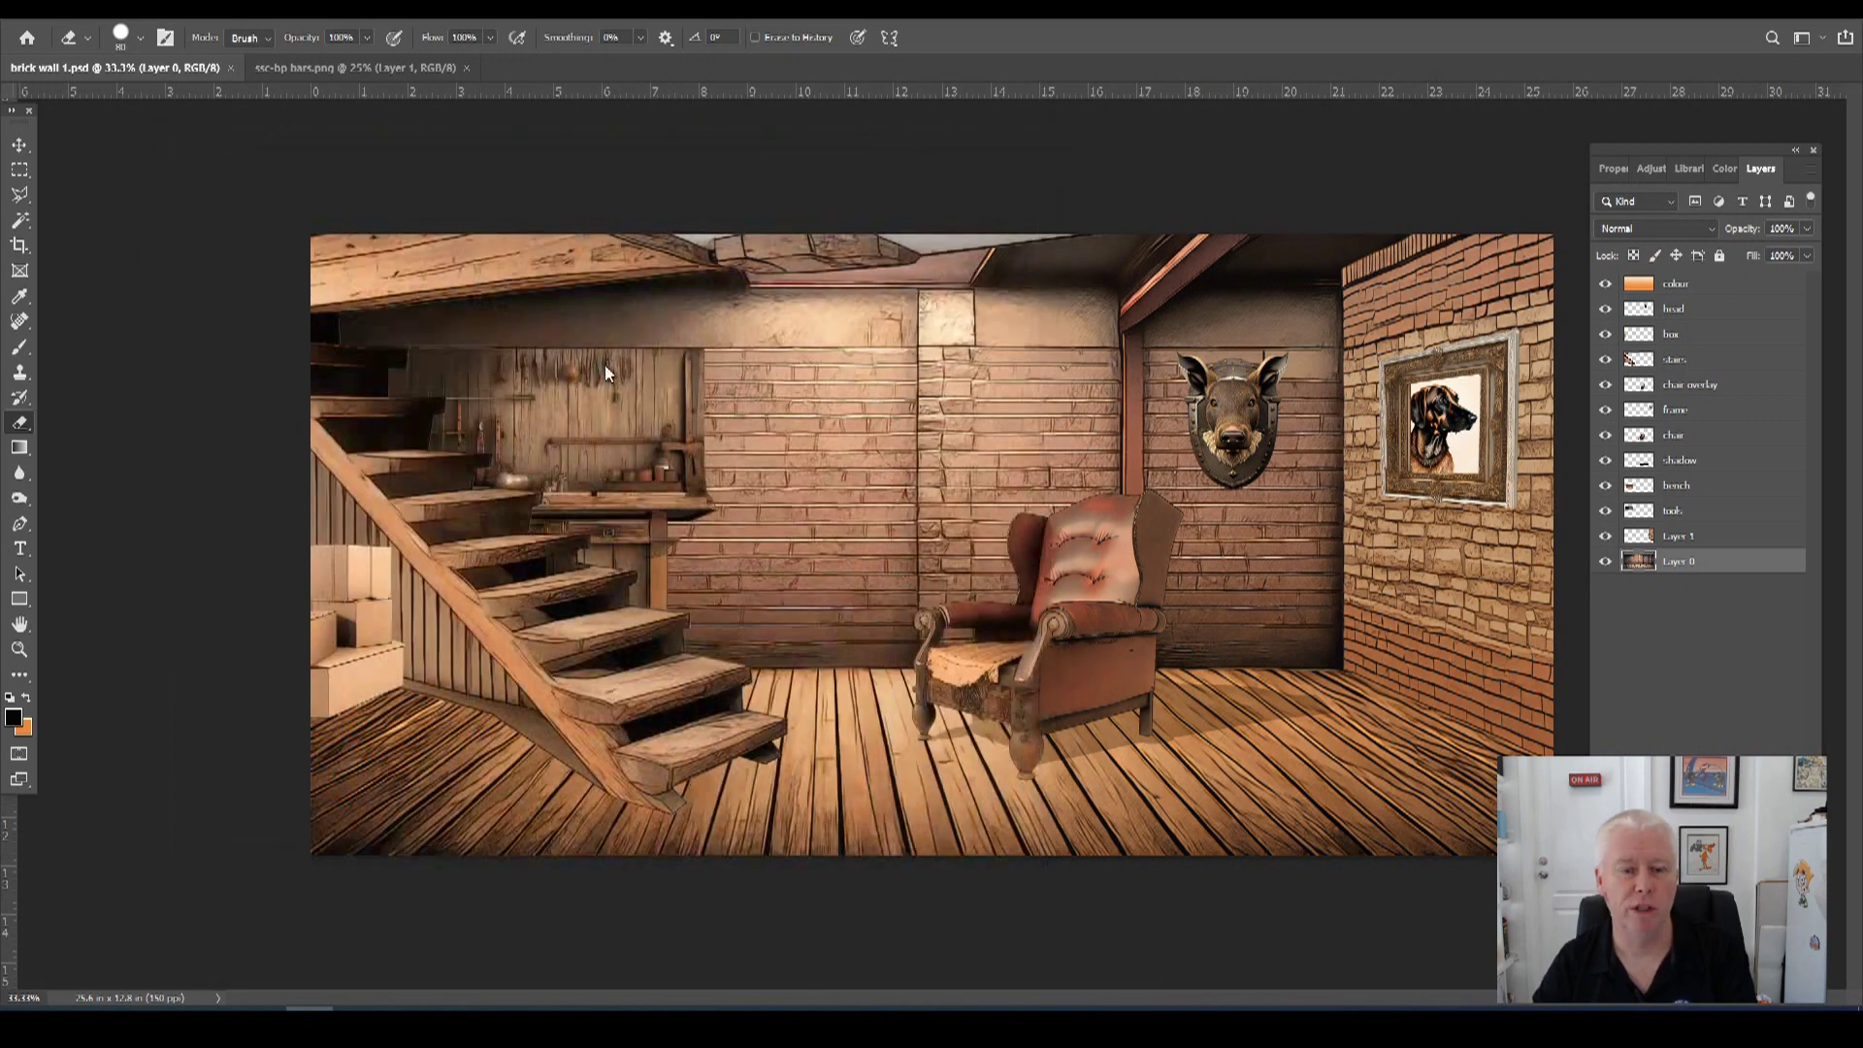
# Copy the entire Doctor pose image into brick wall 1.psd and close the pose file.
pyautogui.click(233, 12)
pyautogui.click(234, 30)
pyautogui.click(69, 12)
pyautogui.click(105, 141)
pyautogui.click(677, 68)
pyautogui.click(69, 12)
pyautogui.click(107, 183)
# Scale the pasted Doctor proportionally to about 77% and move him to the far side of the armchair near the boar head.
pyautogui.click(77, 18)
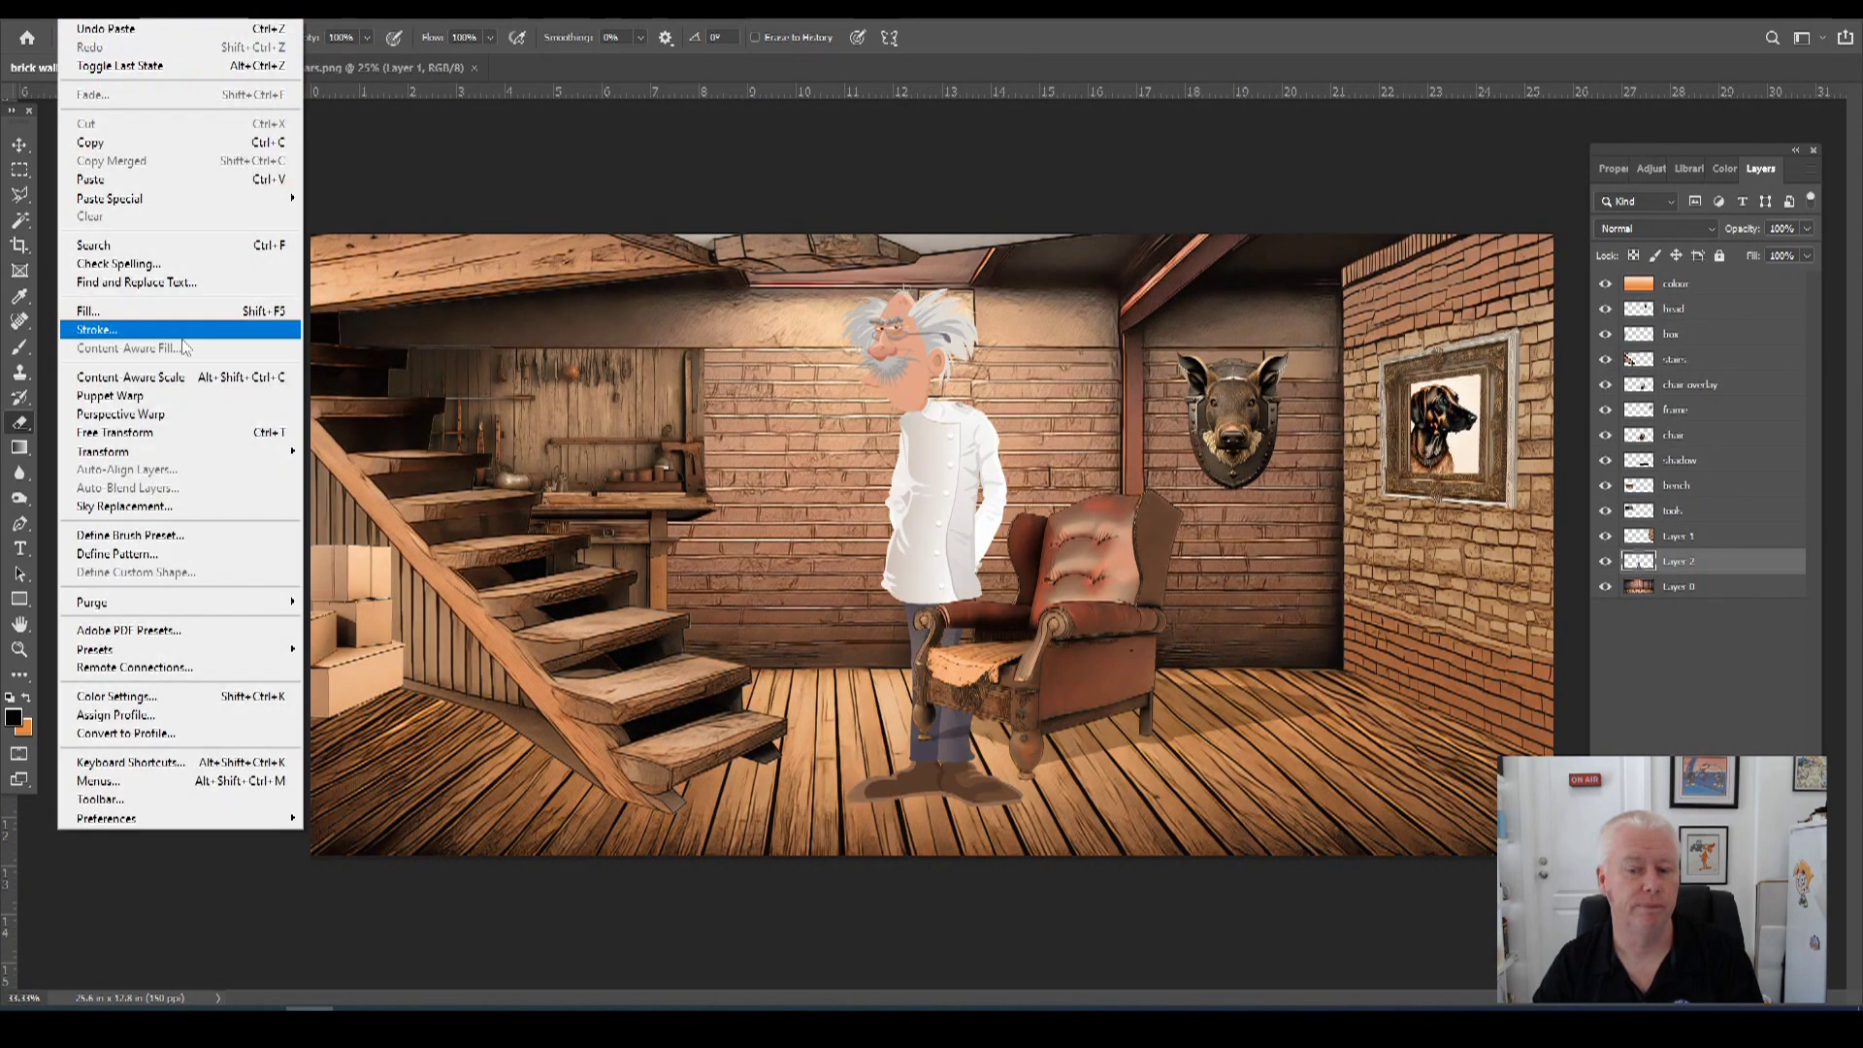
pyautogui.moveTo(243, 449)
pyautogui.click(334, 479)
pyautogui.moveTo(1021, 283); pyautogui.dragTo(980, 403)
pyautogui.moveTo(949, 500); pyautogui.dragTo(1171, 451)
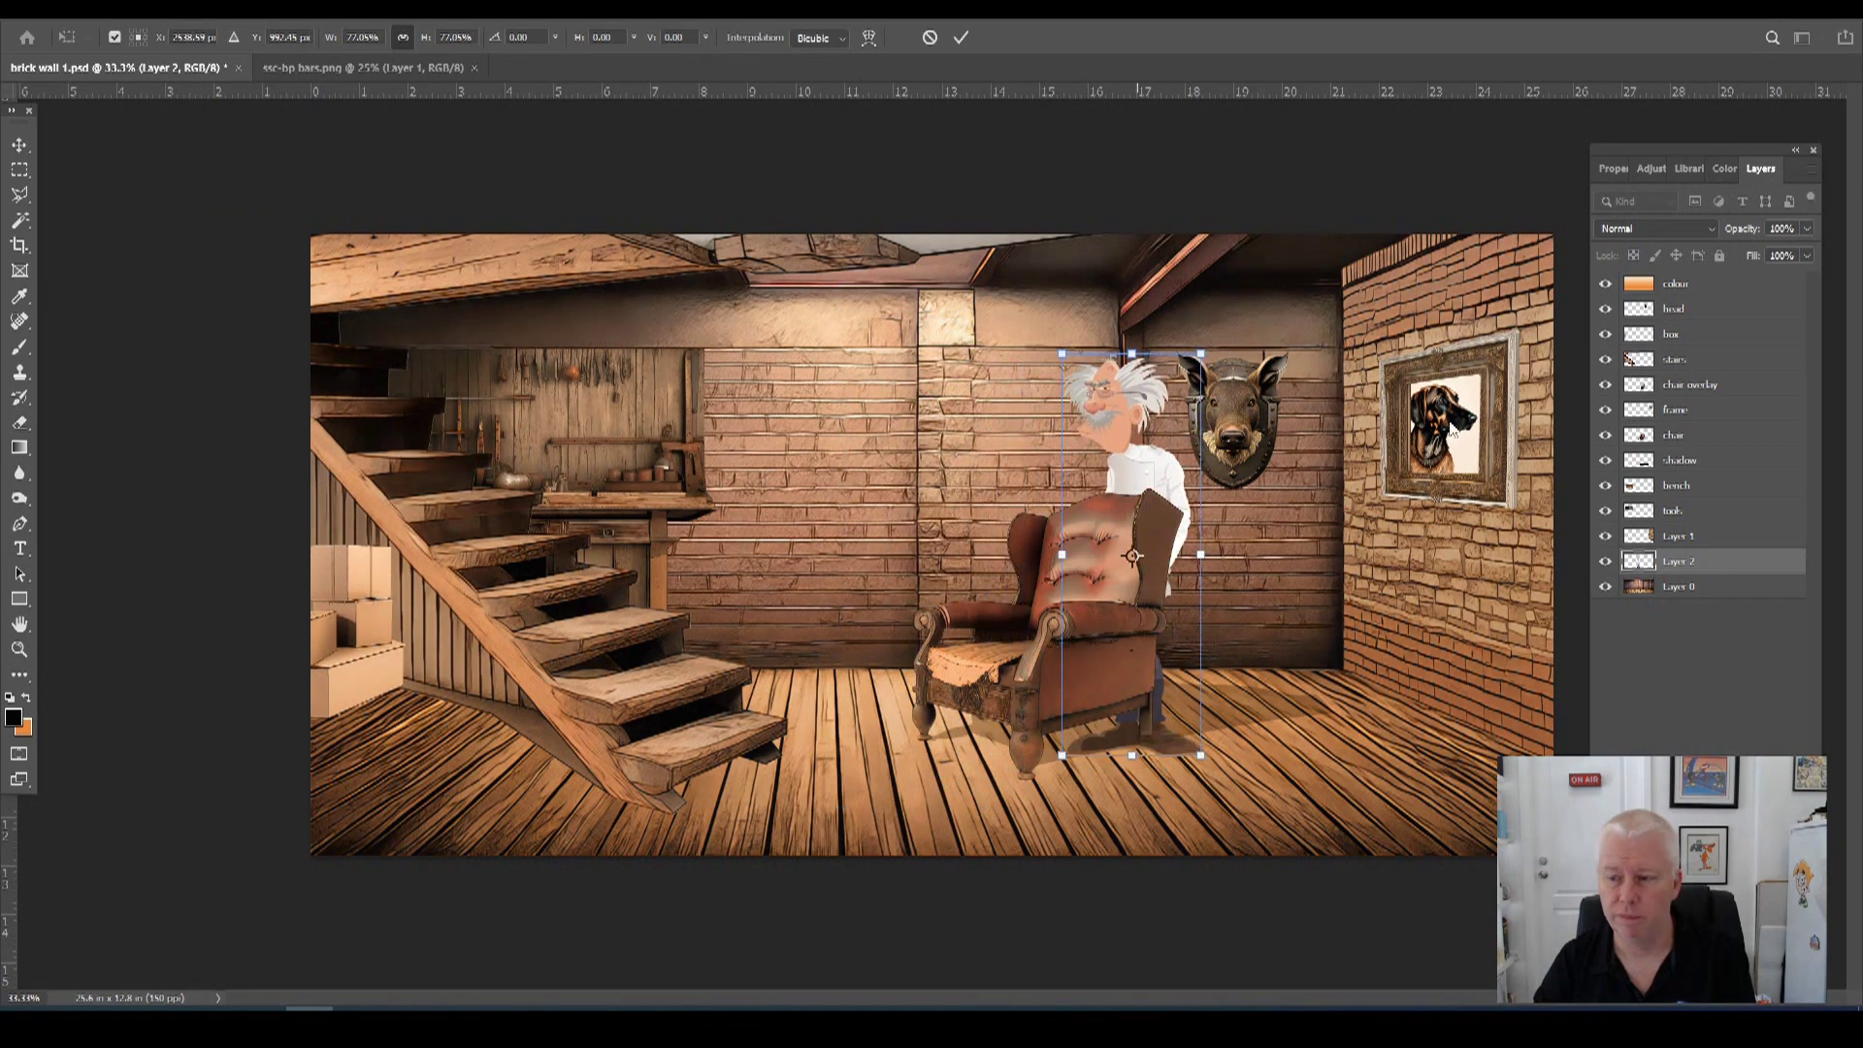
pyautogui.press('Return')
# Move the Doctor's layer directly beneath the colour layer and shift him slightly right beside the armchair.
pyautogui.press('e')
pyautogui.moveTo(1679, 561); pyautogui.dragTo(1682, 301)
pyautogui.press('v')
pyautogui.moveTo(1156, 513); pyautogui.dragTo(1167, 516)
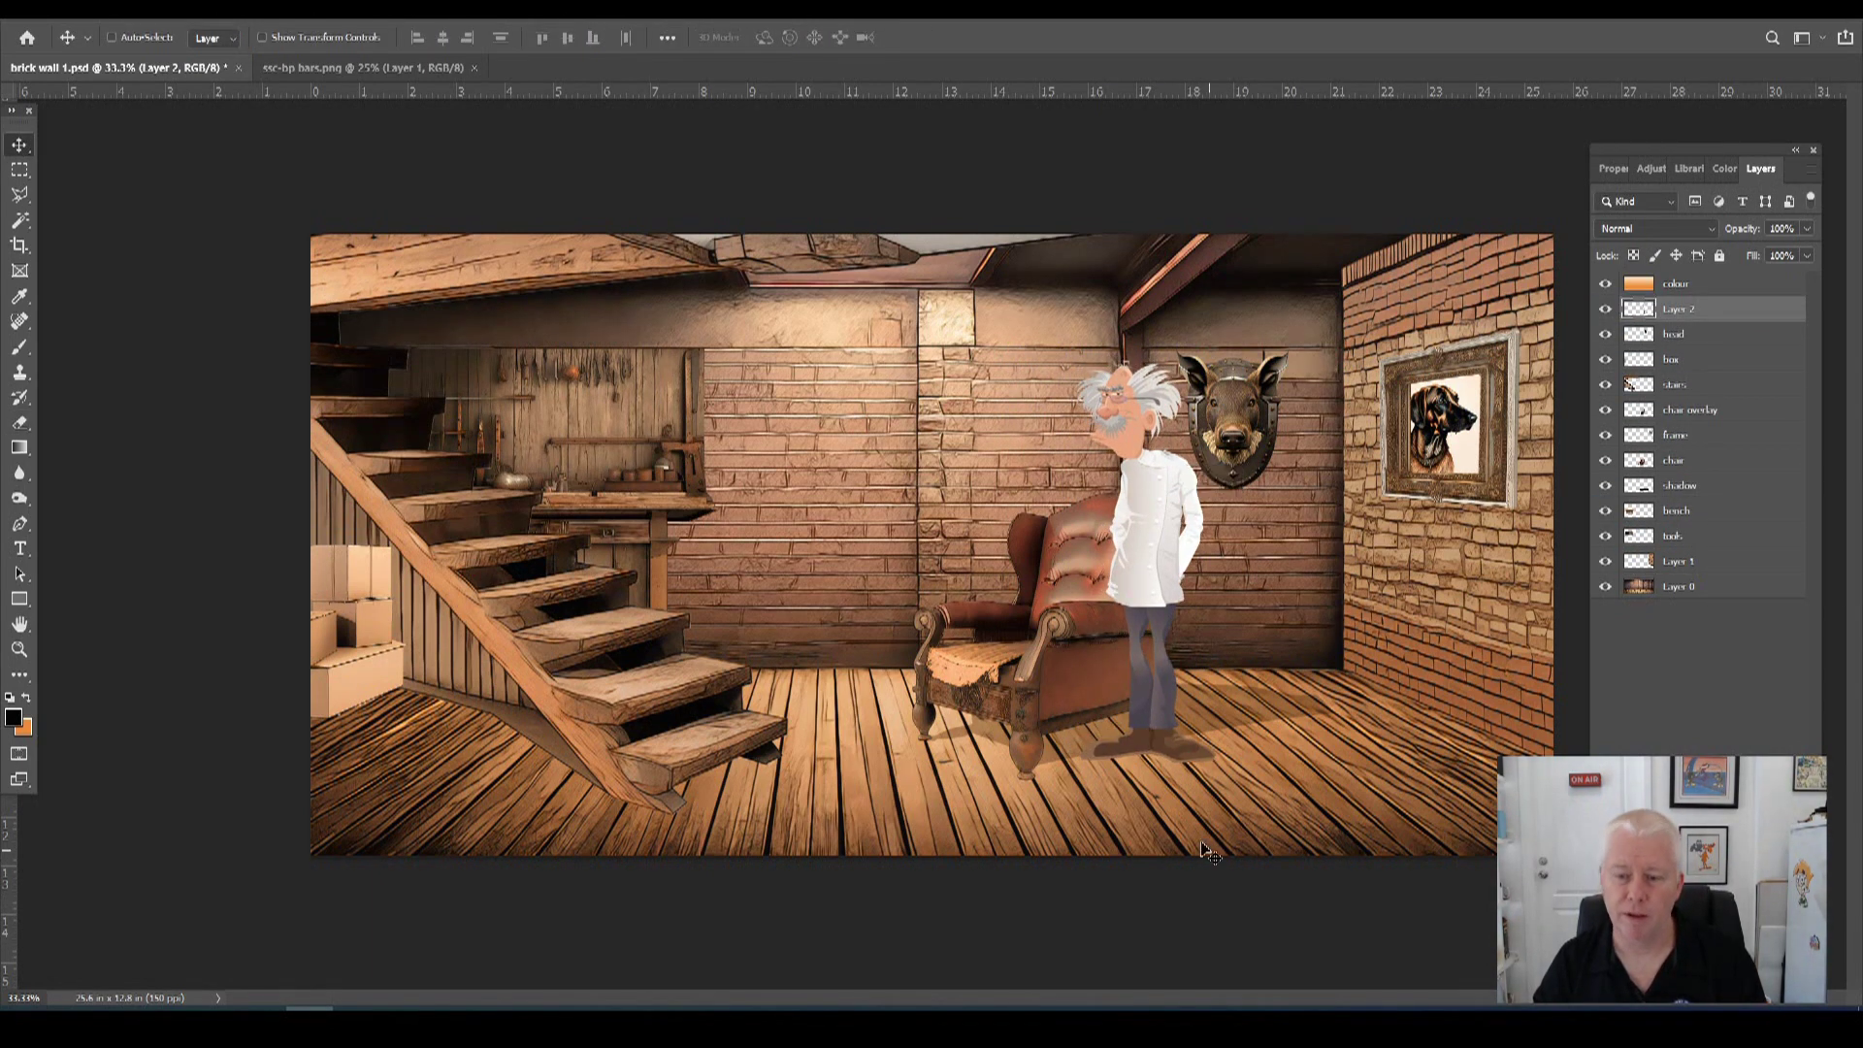
pyautogui.click(1606, 283)
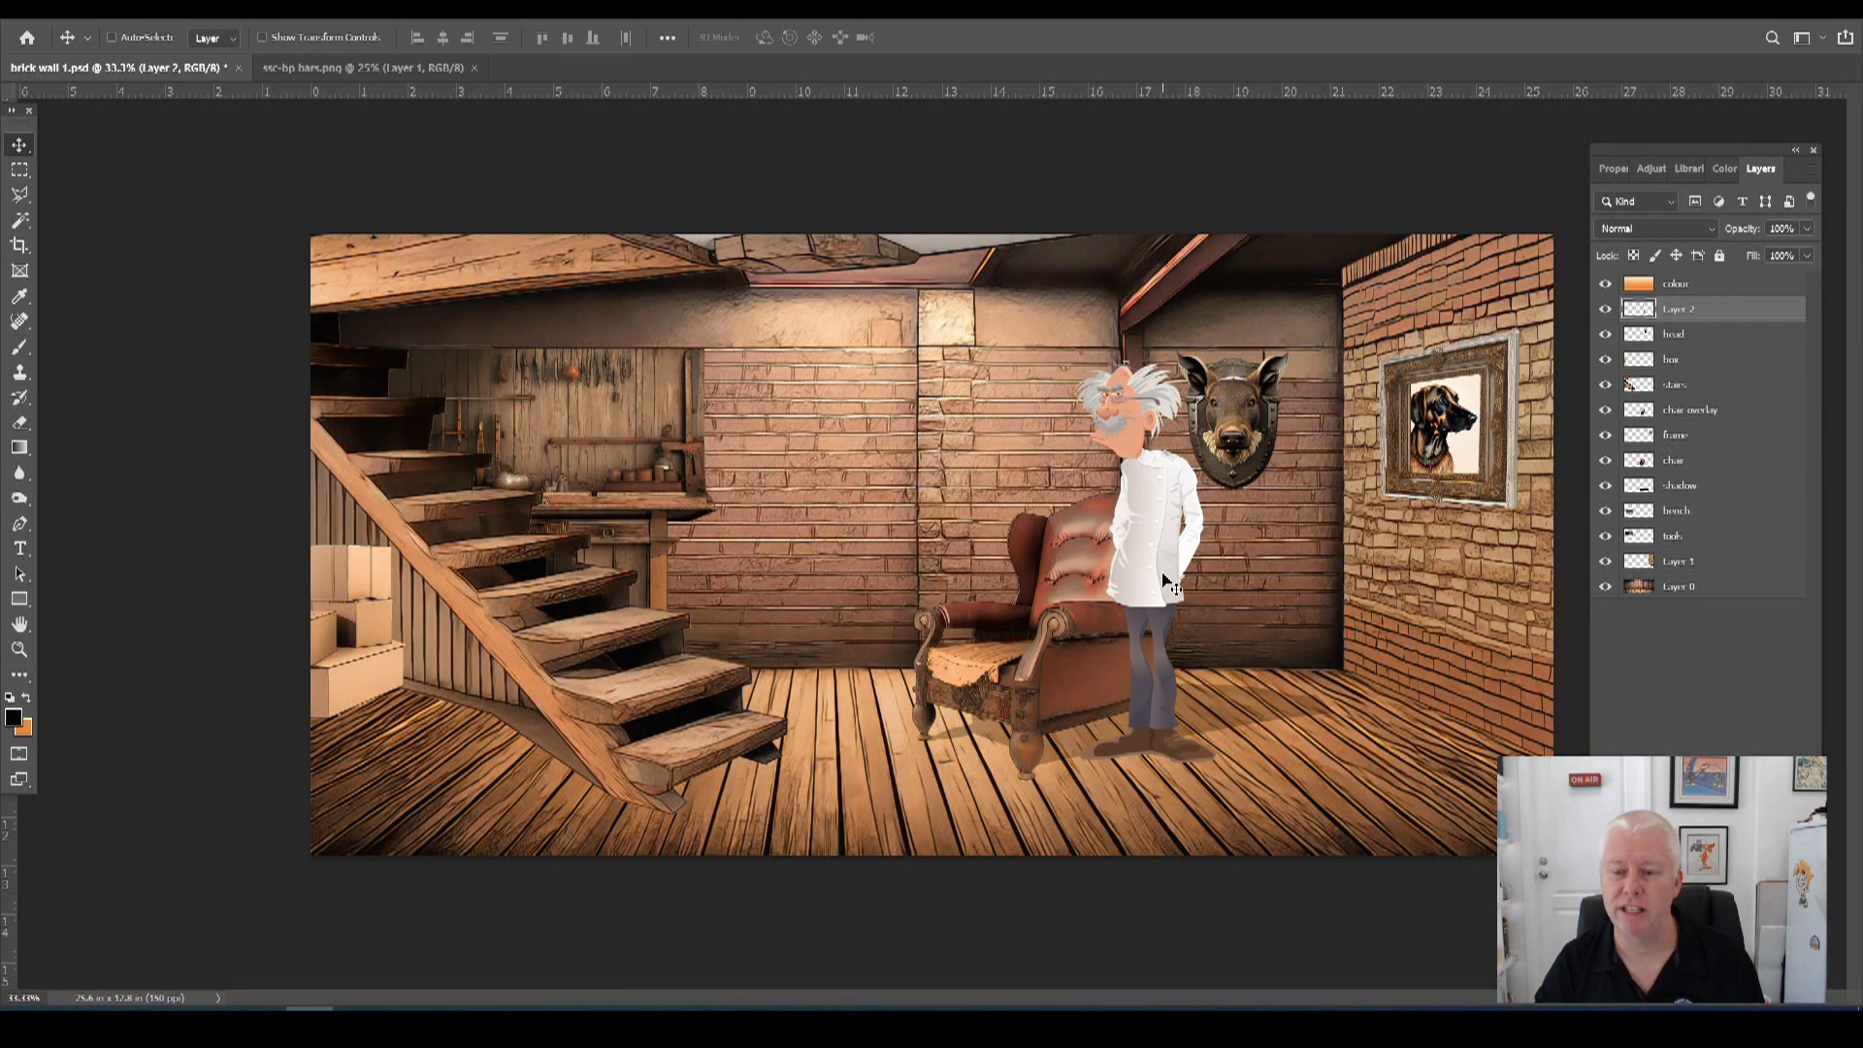
# Rename the Doctor's layer as doc and duplicate it as doc copy.
pyautogui.doubleClick(1679, 309)
pyautogui.write('doc')
pyautogui.press('Return')
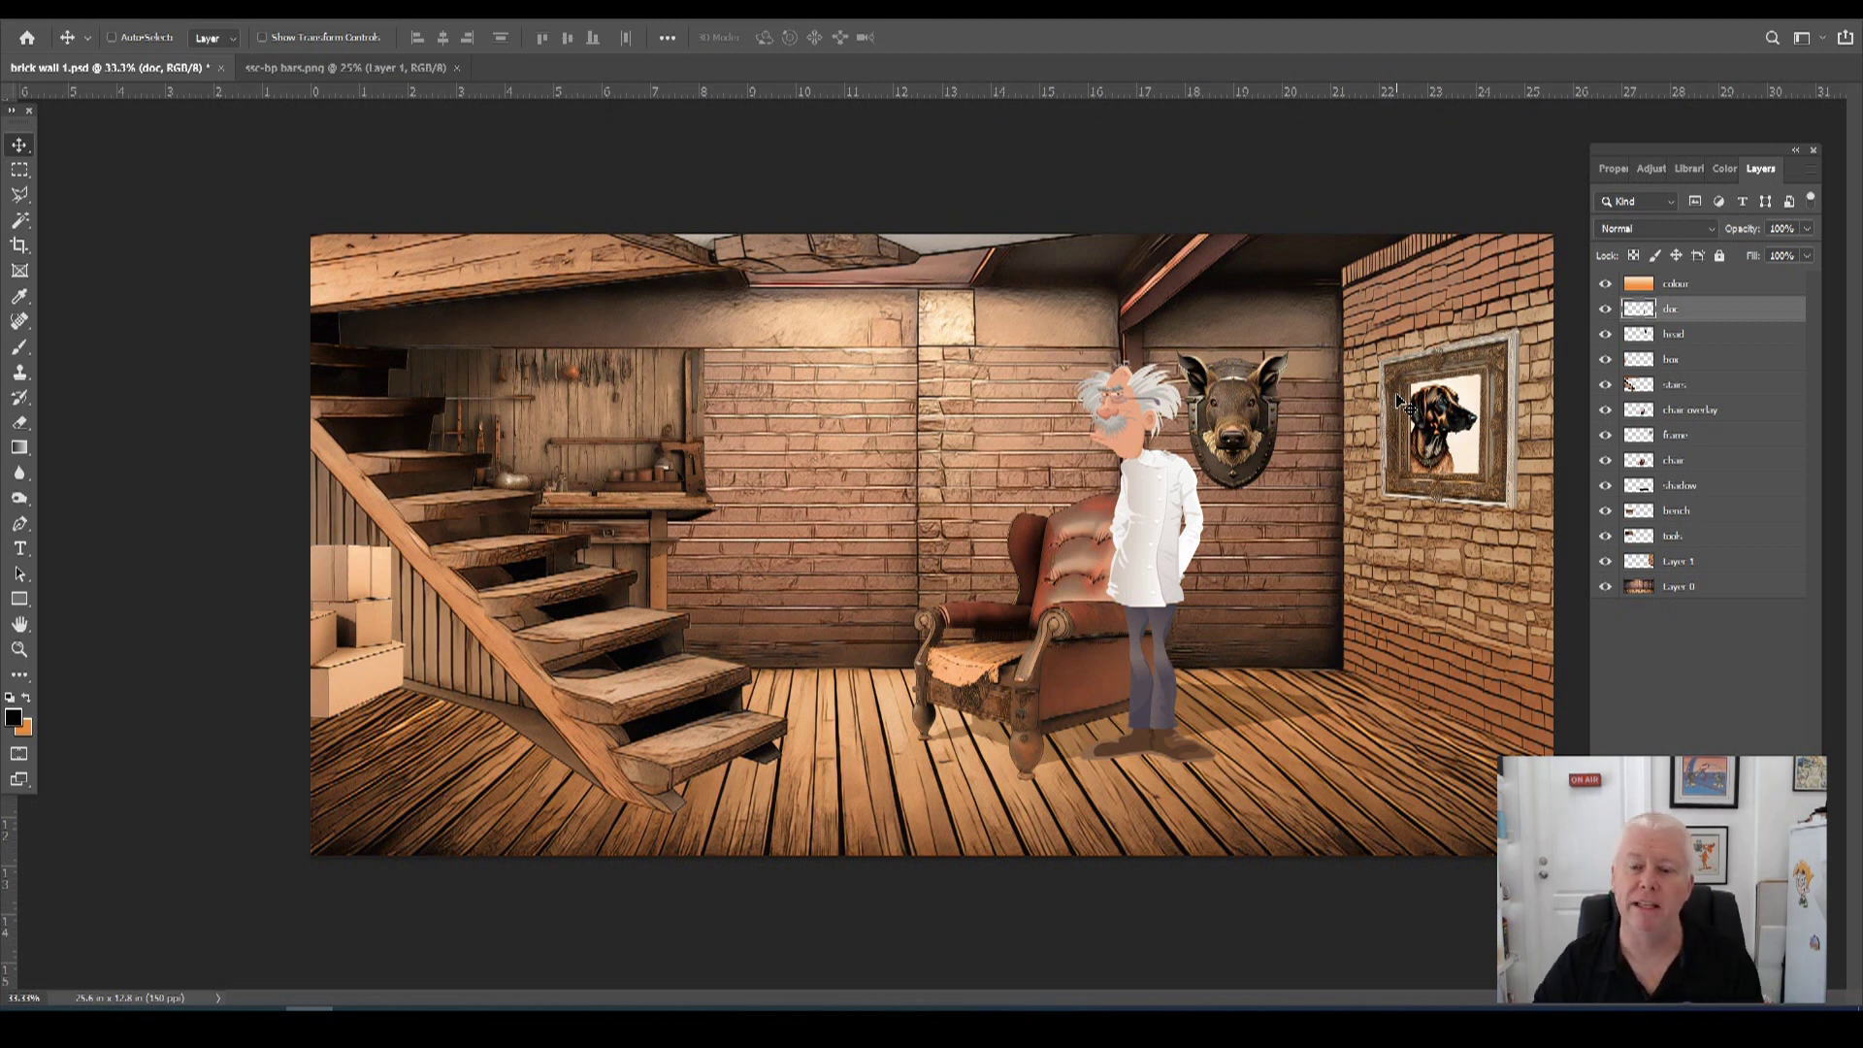
pyautogui.click(1811, 172)
pyautogui.click(1708, 218)
pyautogui.press('Return')
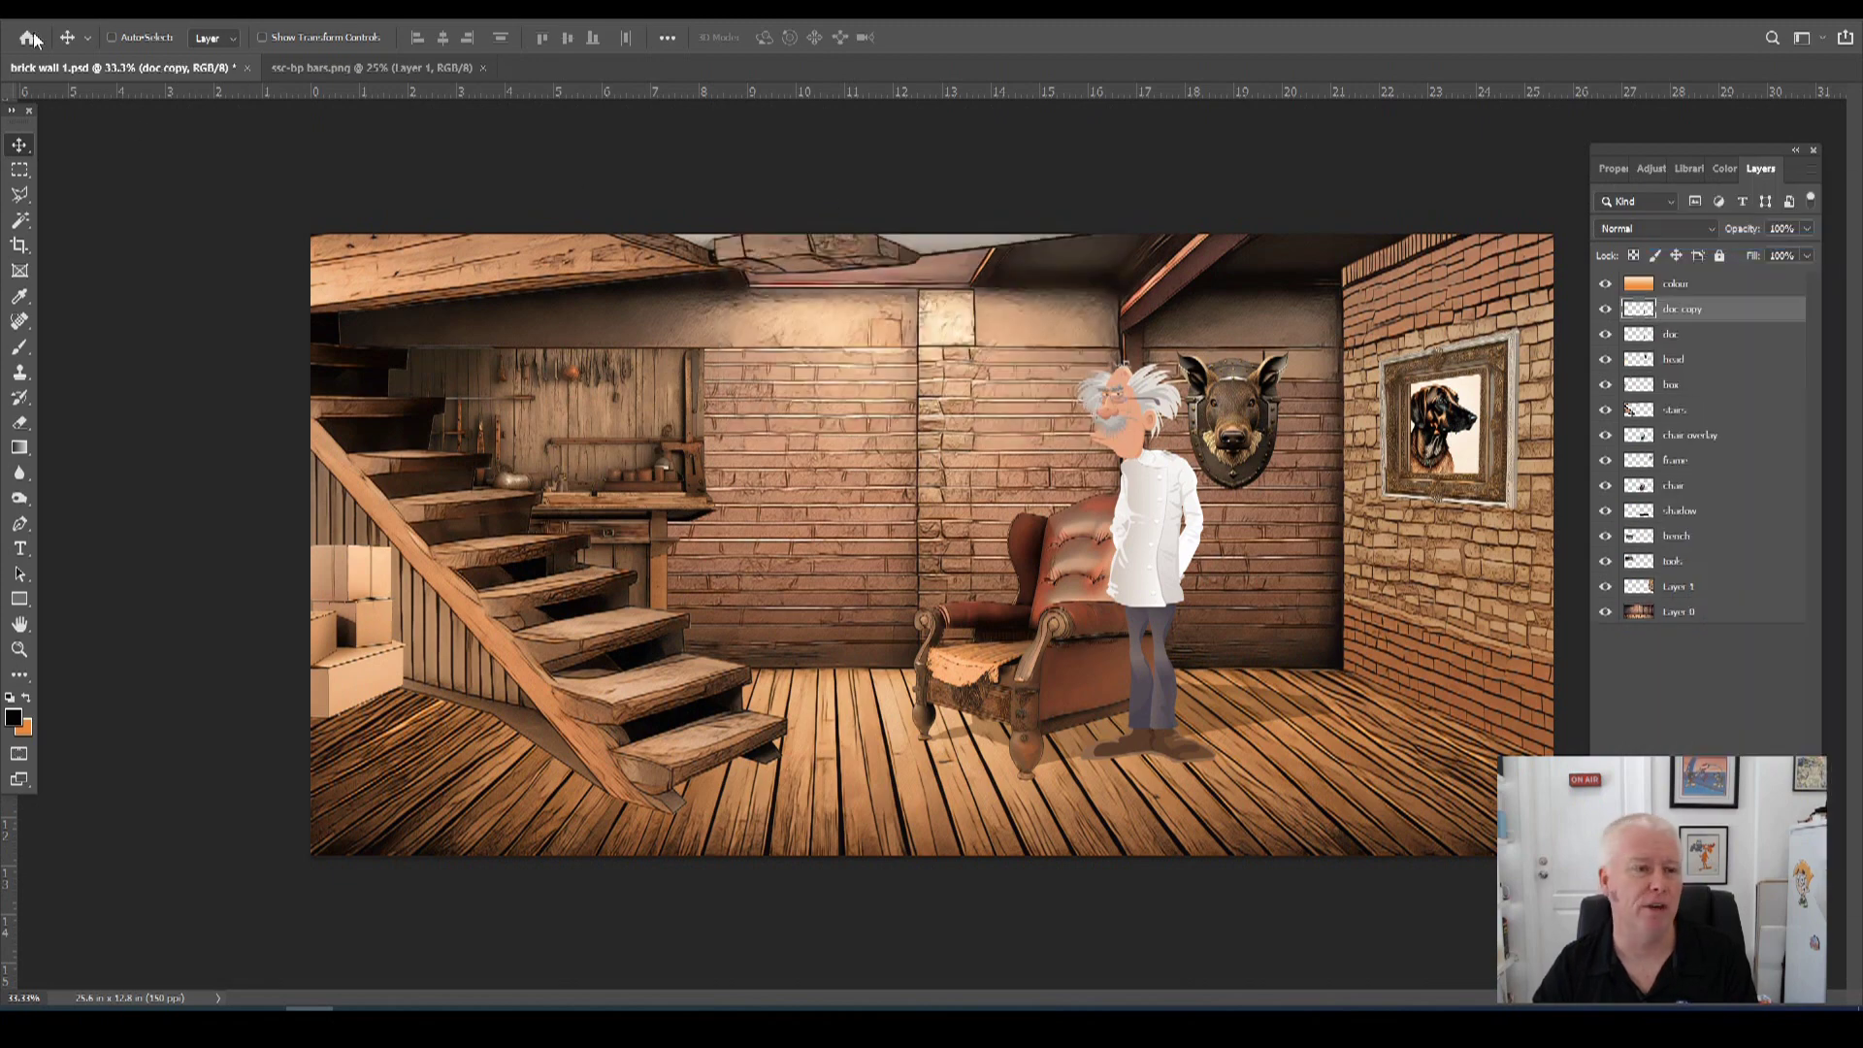
# Turn the doc copy layer into a black silhouette with Hue/Saturation at a lightness of -100.
pyautogui.click(112, 7)
pyautogui.moveTo(145, 83)
pyautogui.click(379, 158)
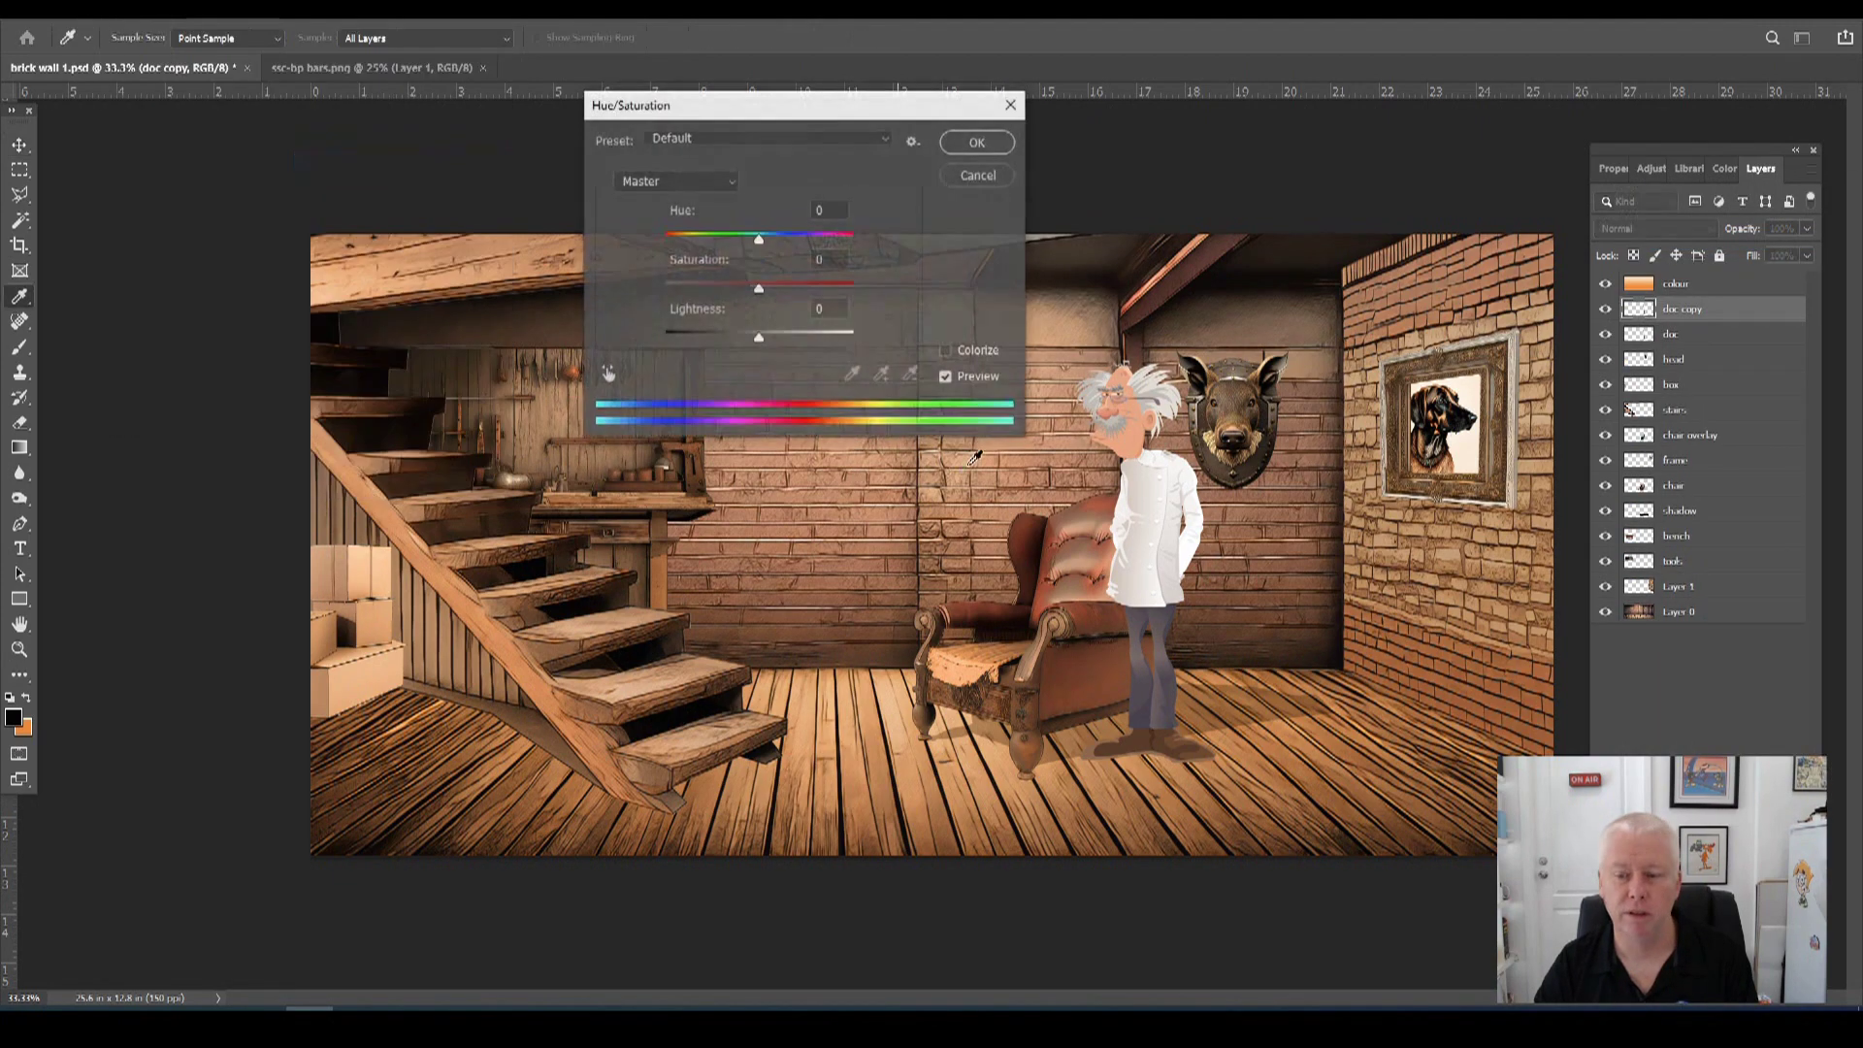
pyautogui.moveTo(760, 339); pyautogui.dragTo(665, 340)
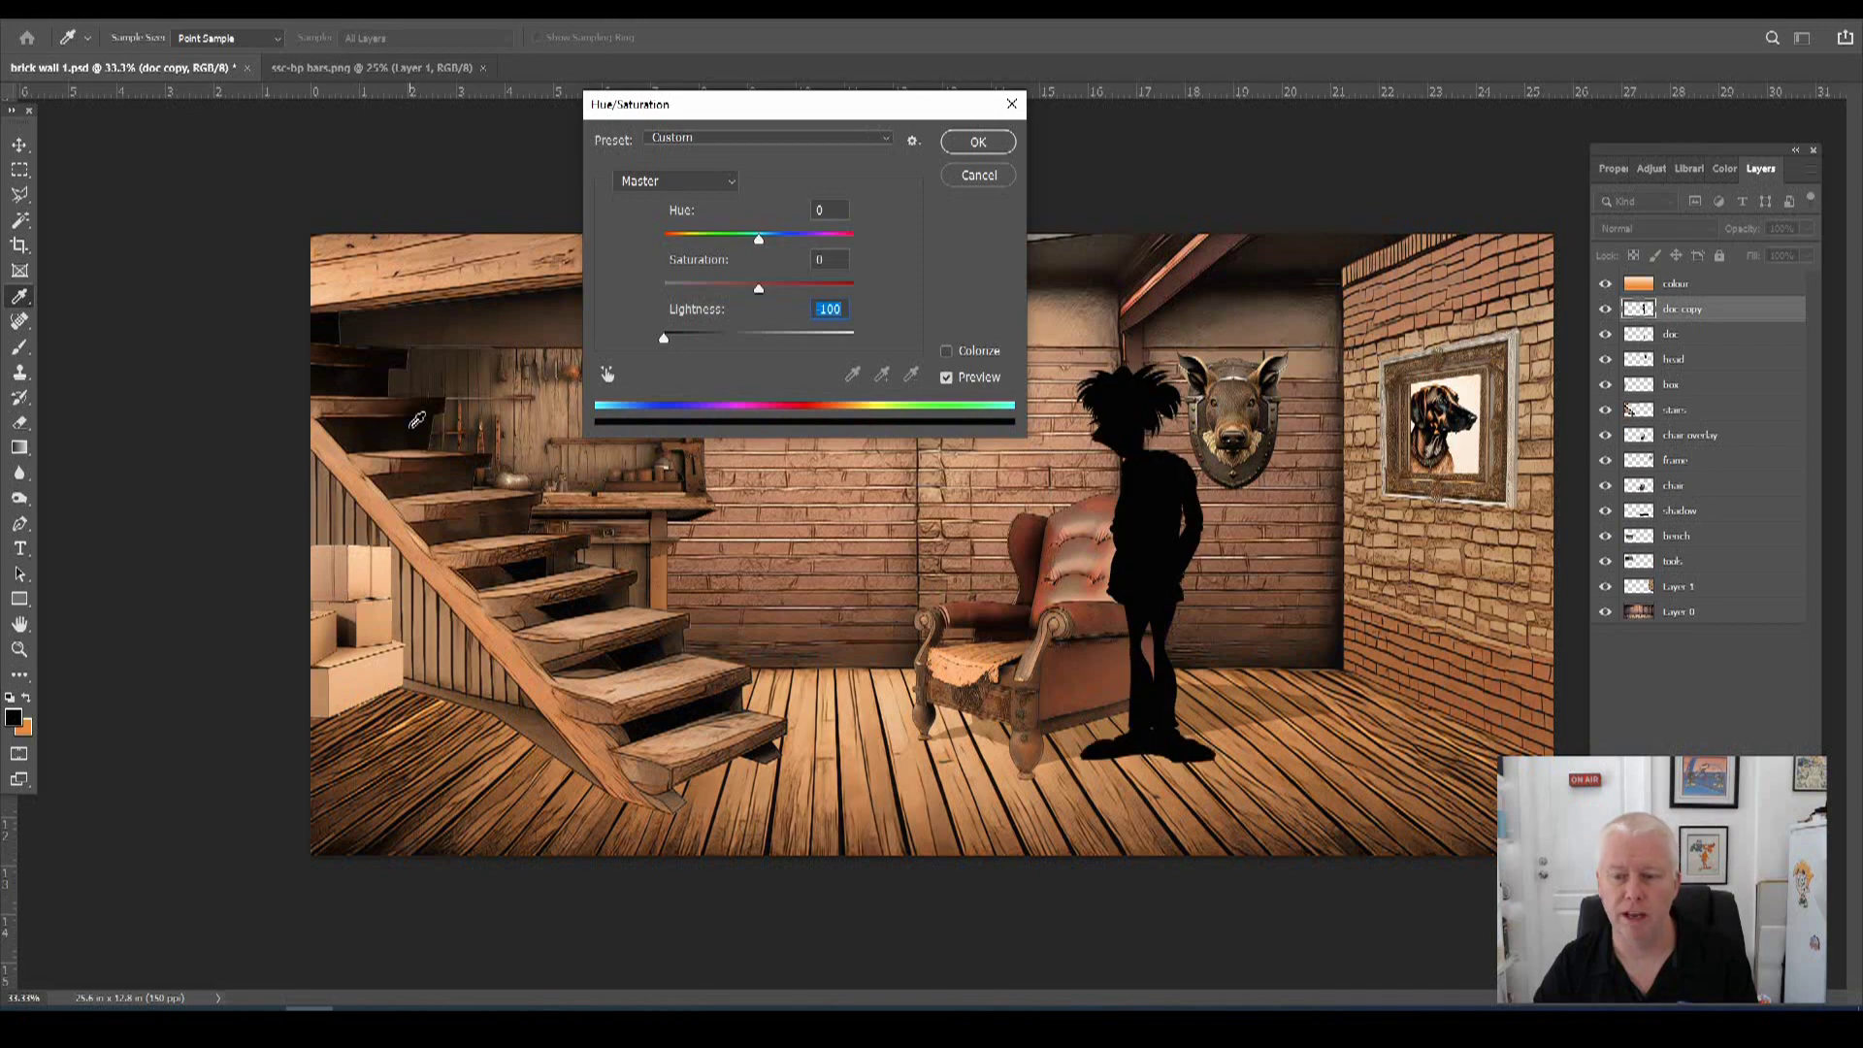
pyautogui.press('Return')
pyautogui.press('v')
# Select the black silhouette with the Magic Wand and sample a dark brown from the scene as the foreground colour.
pyautogui.click(19, 221)
pyautogui.click(1143, 483)
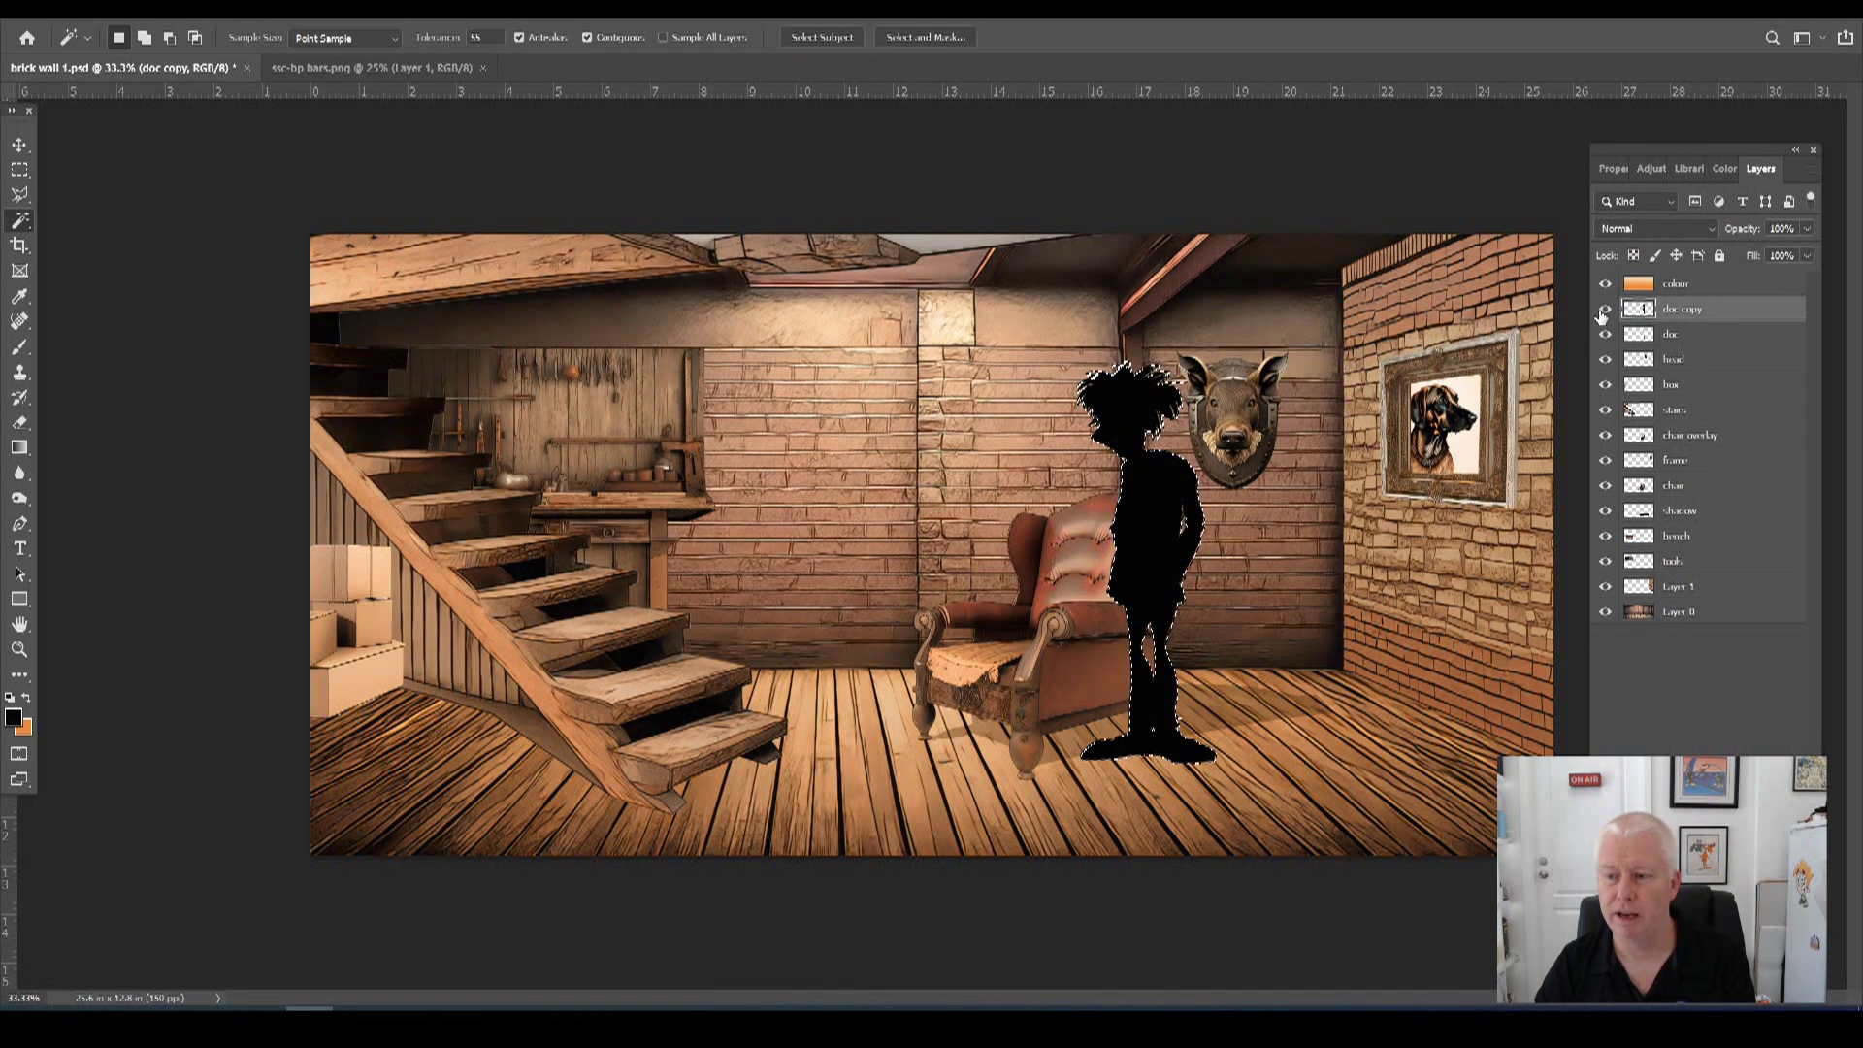
pyautogui.click(19, 296)
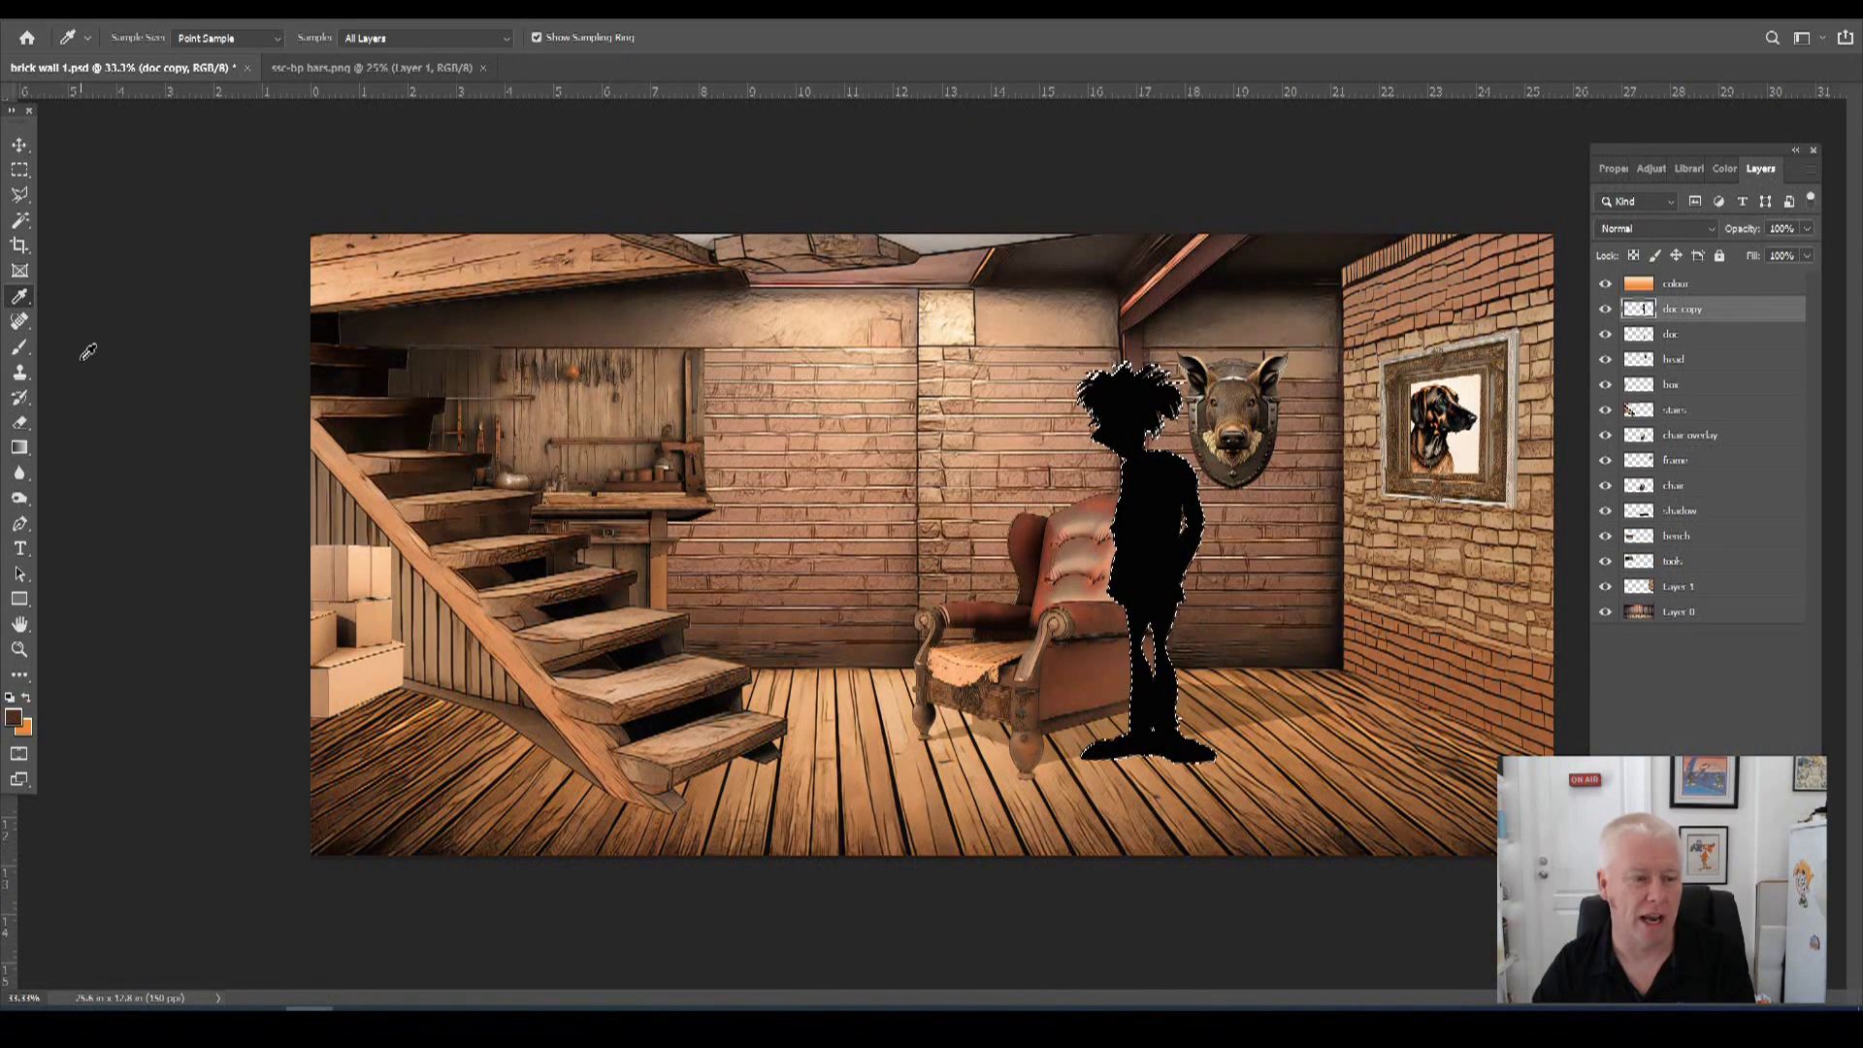
# Hide the doc copy layer, then add a new layer above it with the selection outline hidden for brush painting.
pyautogui.click(19, 346)
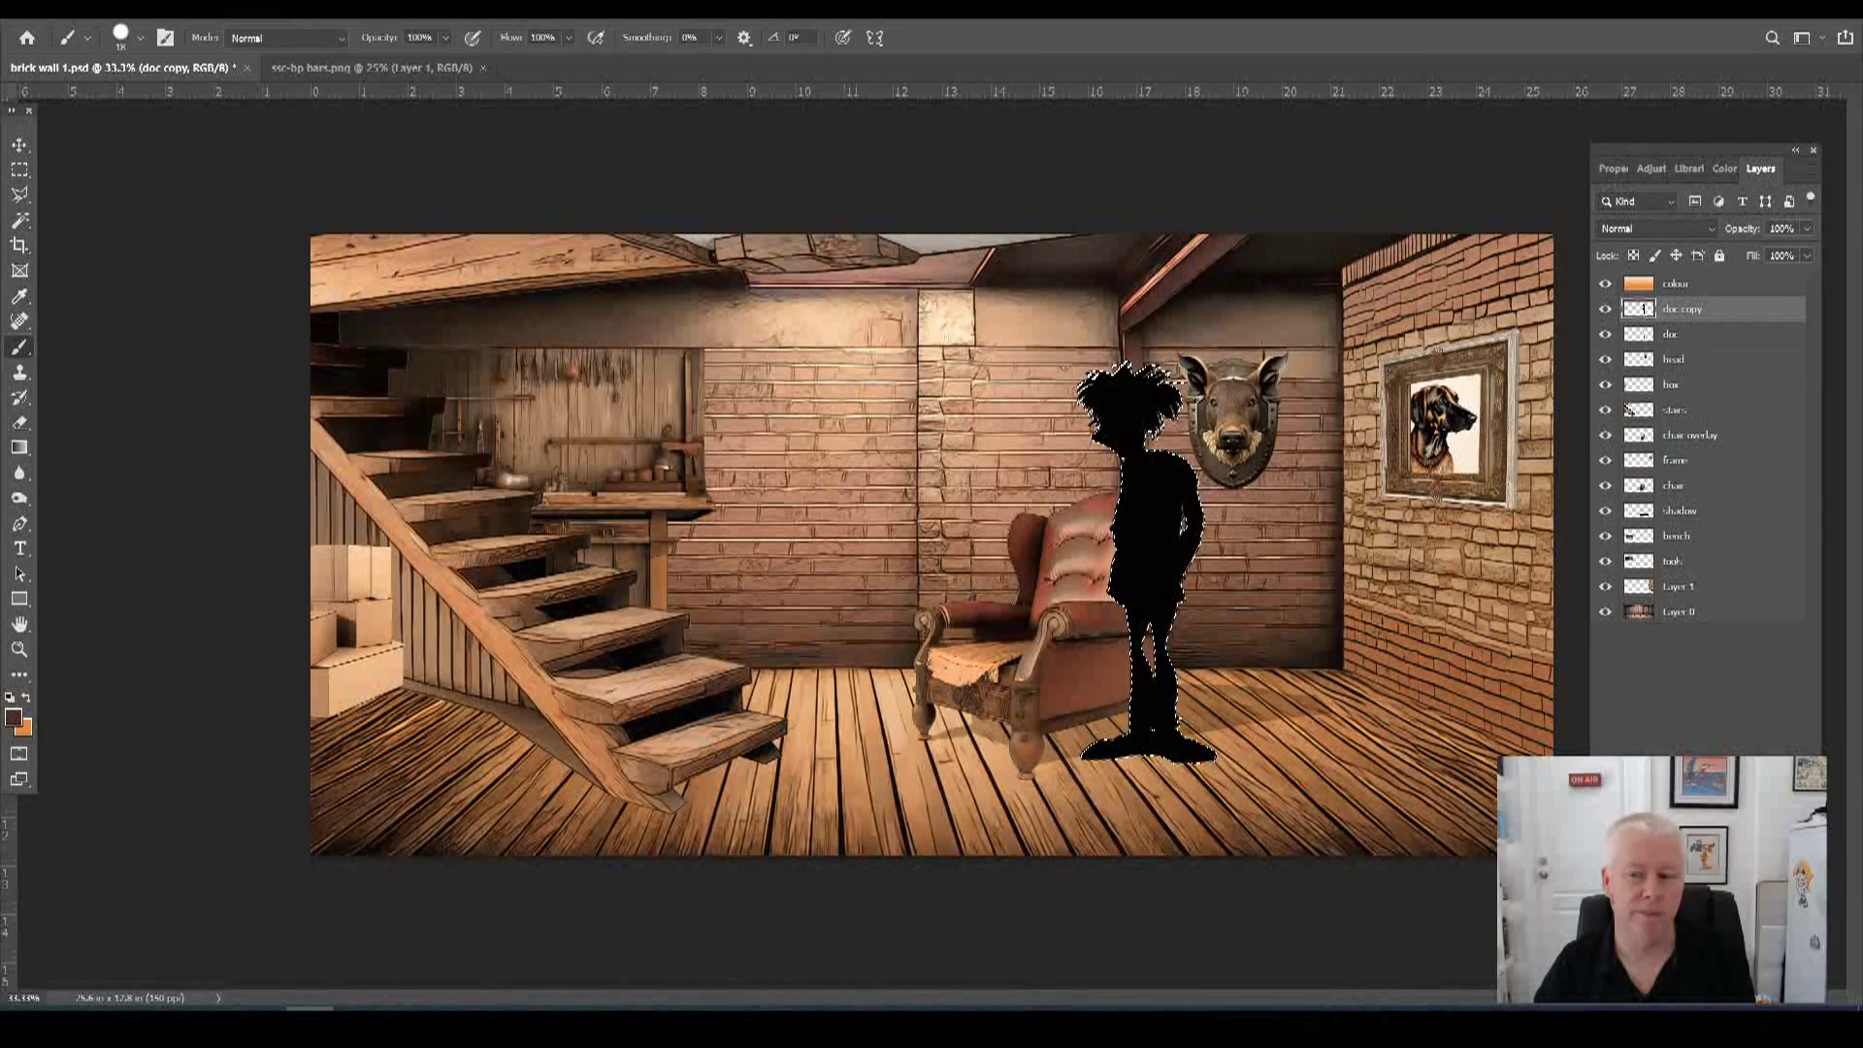
pyautogui.click(1605, 310)
pyautogui.click(150, 21)
pyautogui.click(396, 179)
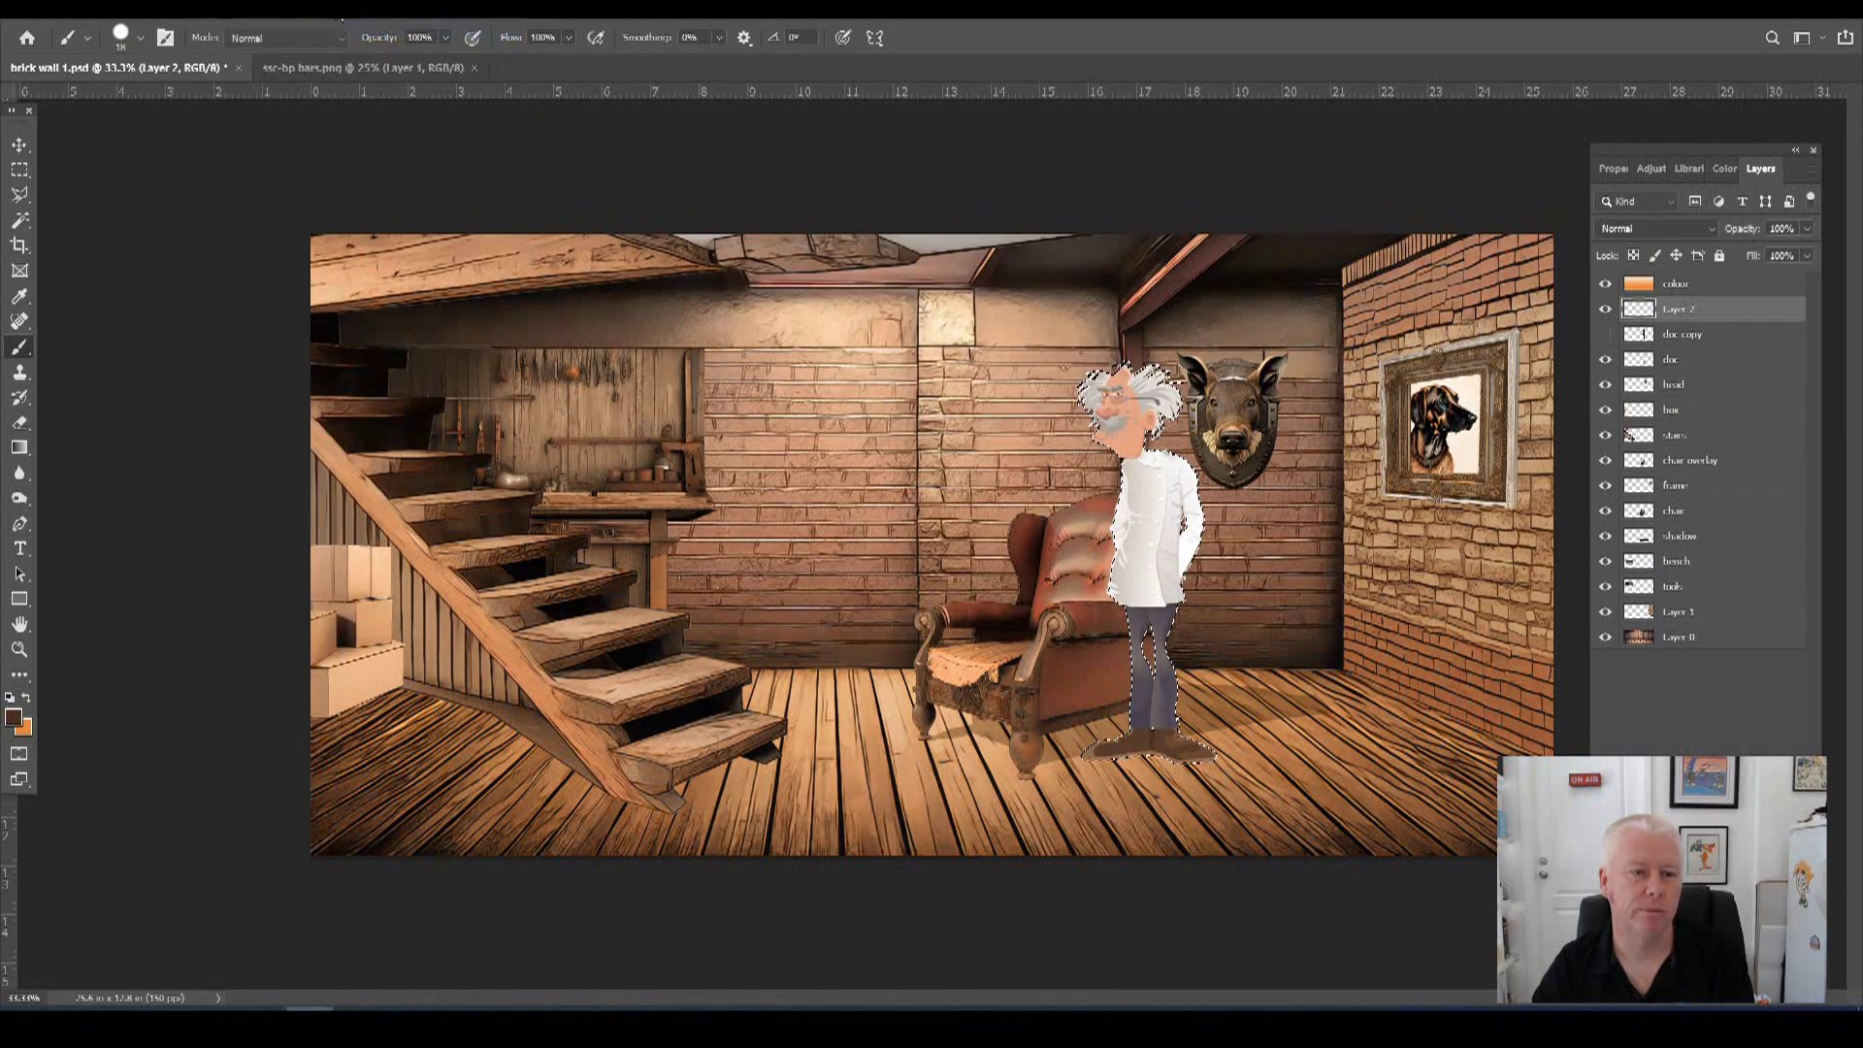
pyautogui.click(335, 20)
pyautogui.click(237, 291)
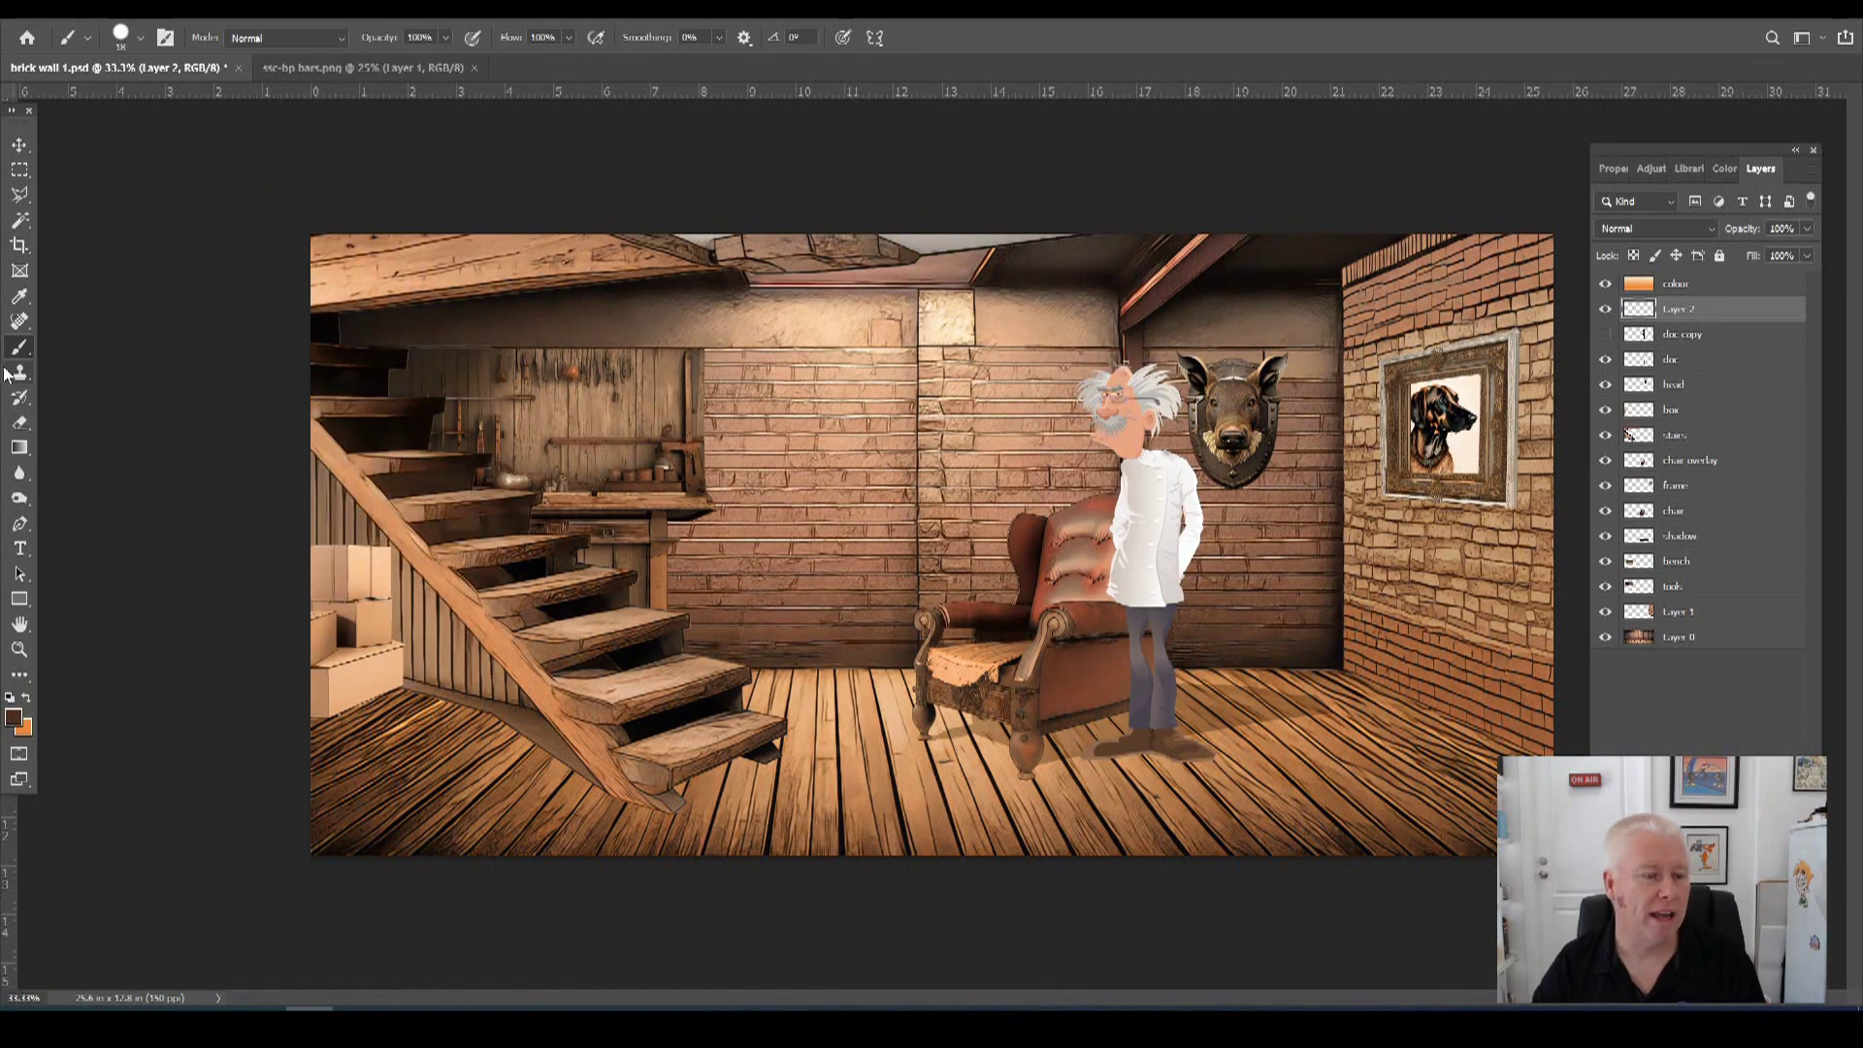
# Paint dark brown shading down the Doctor's back edge using an enlarged Soft Round brush.
pyautogui.click(141, 39)
pyautogui.click(223, 277)
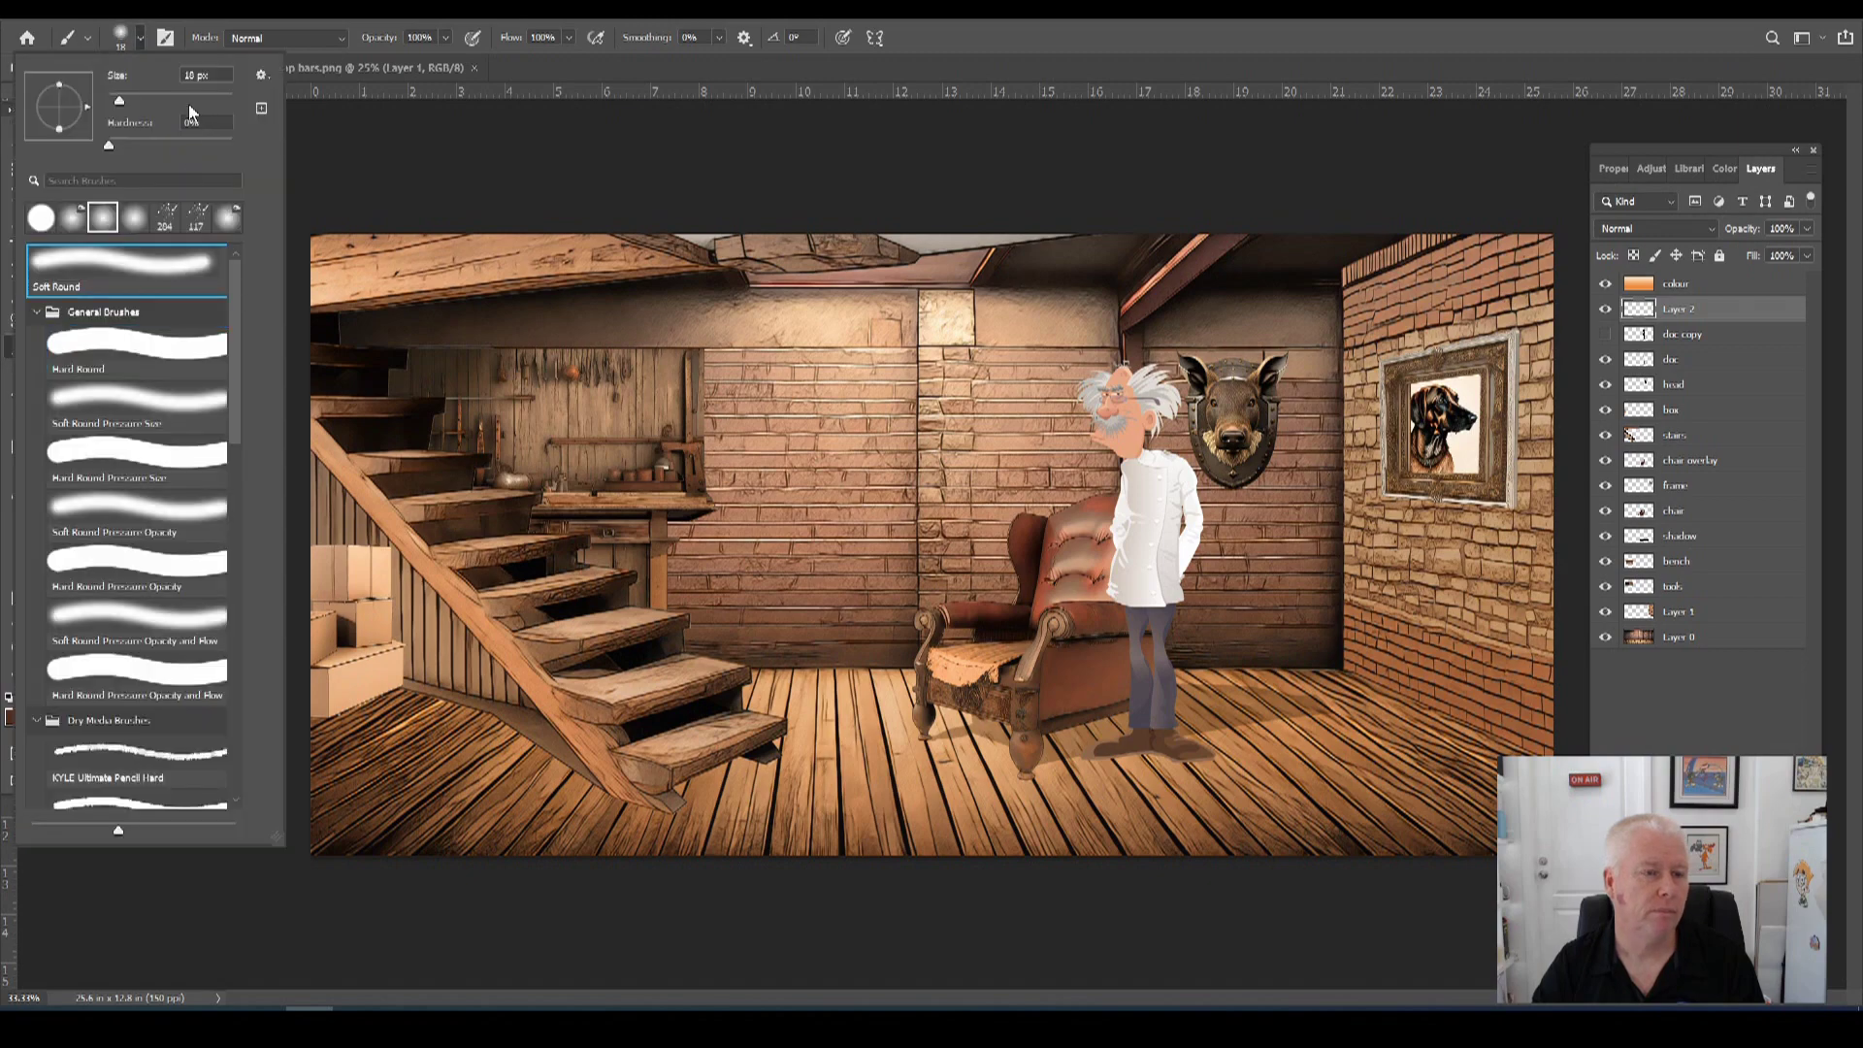
pyautogui.click(1145, 342)
pyautogui.moveTo(1192, 417)
pyautogui.mouseDown()
pyautogui.moveTo(1186, 680)
pyautogui.moveTo(1228, 775)
pyautogui.mouseUp()
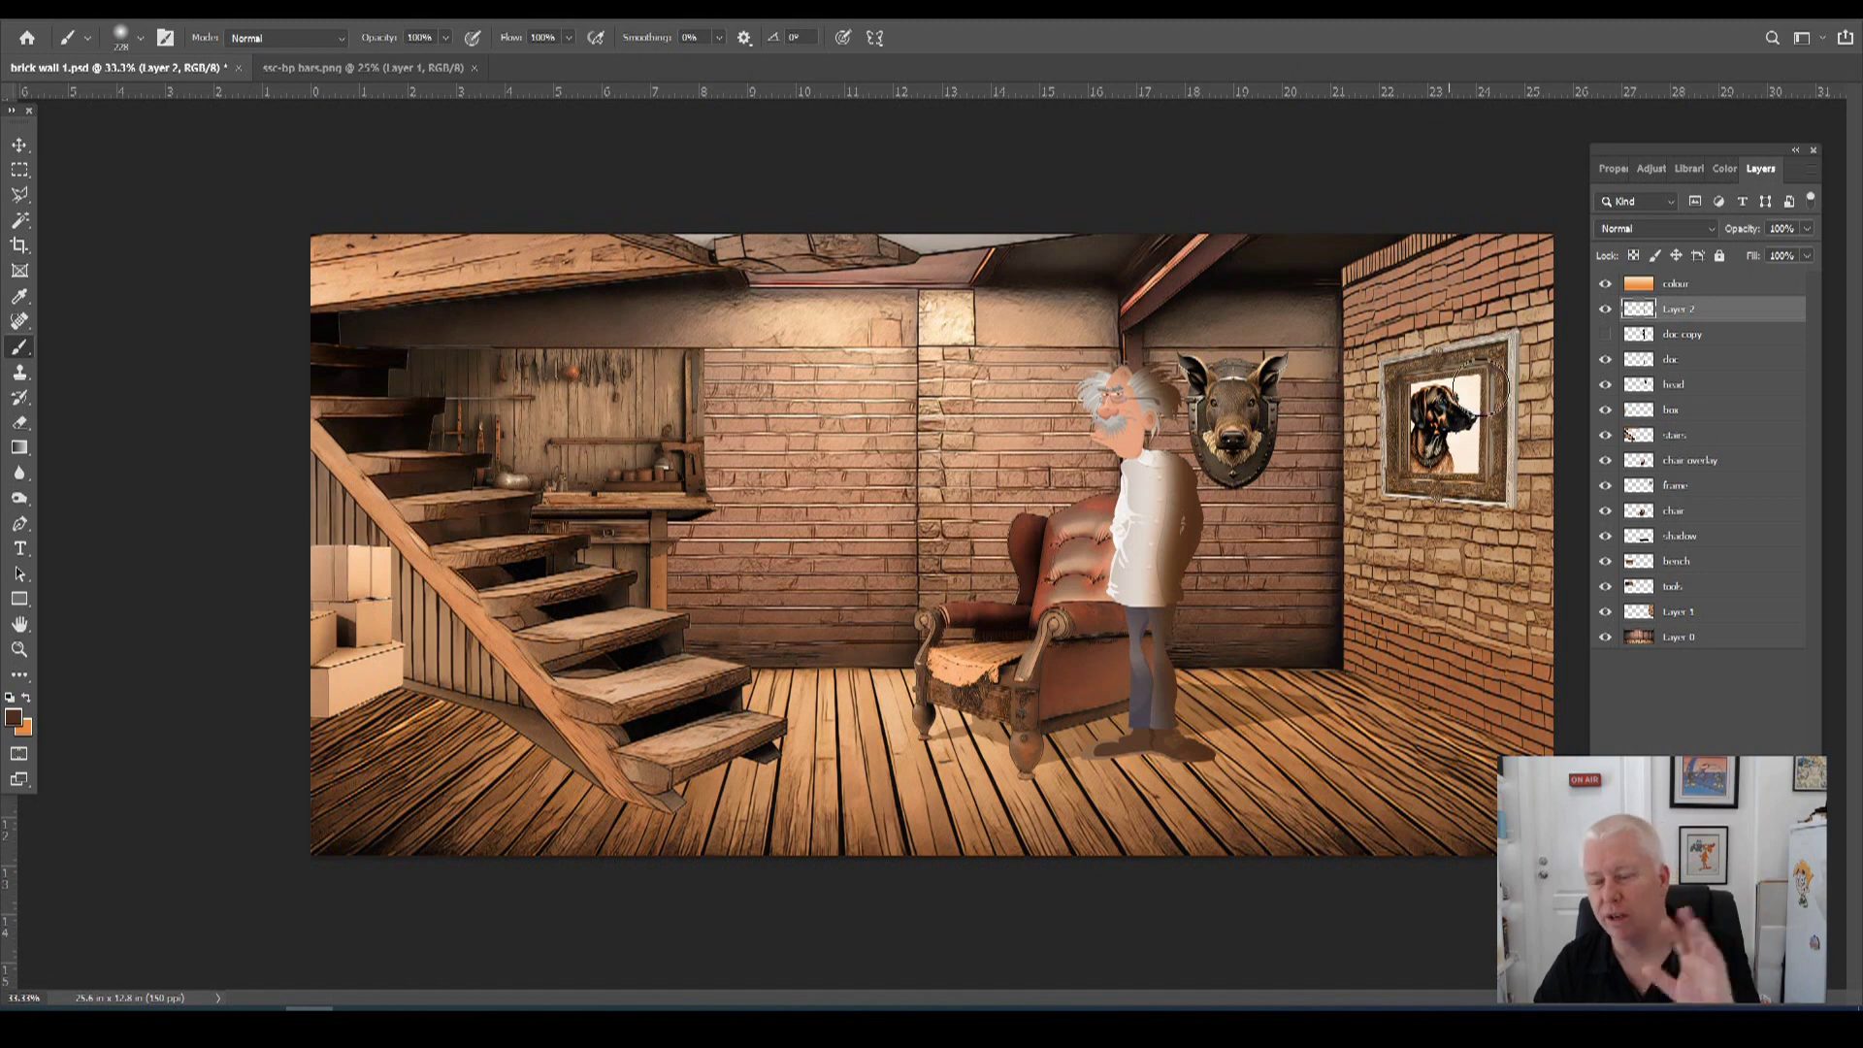
# Set the shading layer to Multiply at about 36% opacity and toggle its visibility to compare the Doctor with and without it.
pyautogui.click(1631, 230)
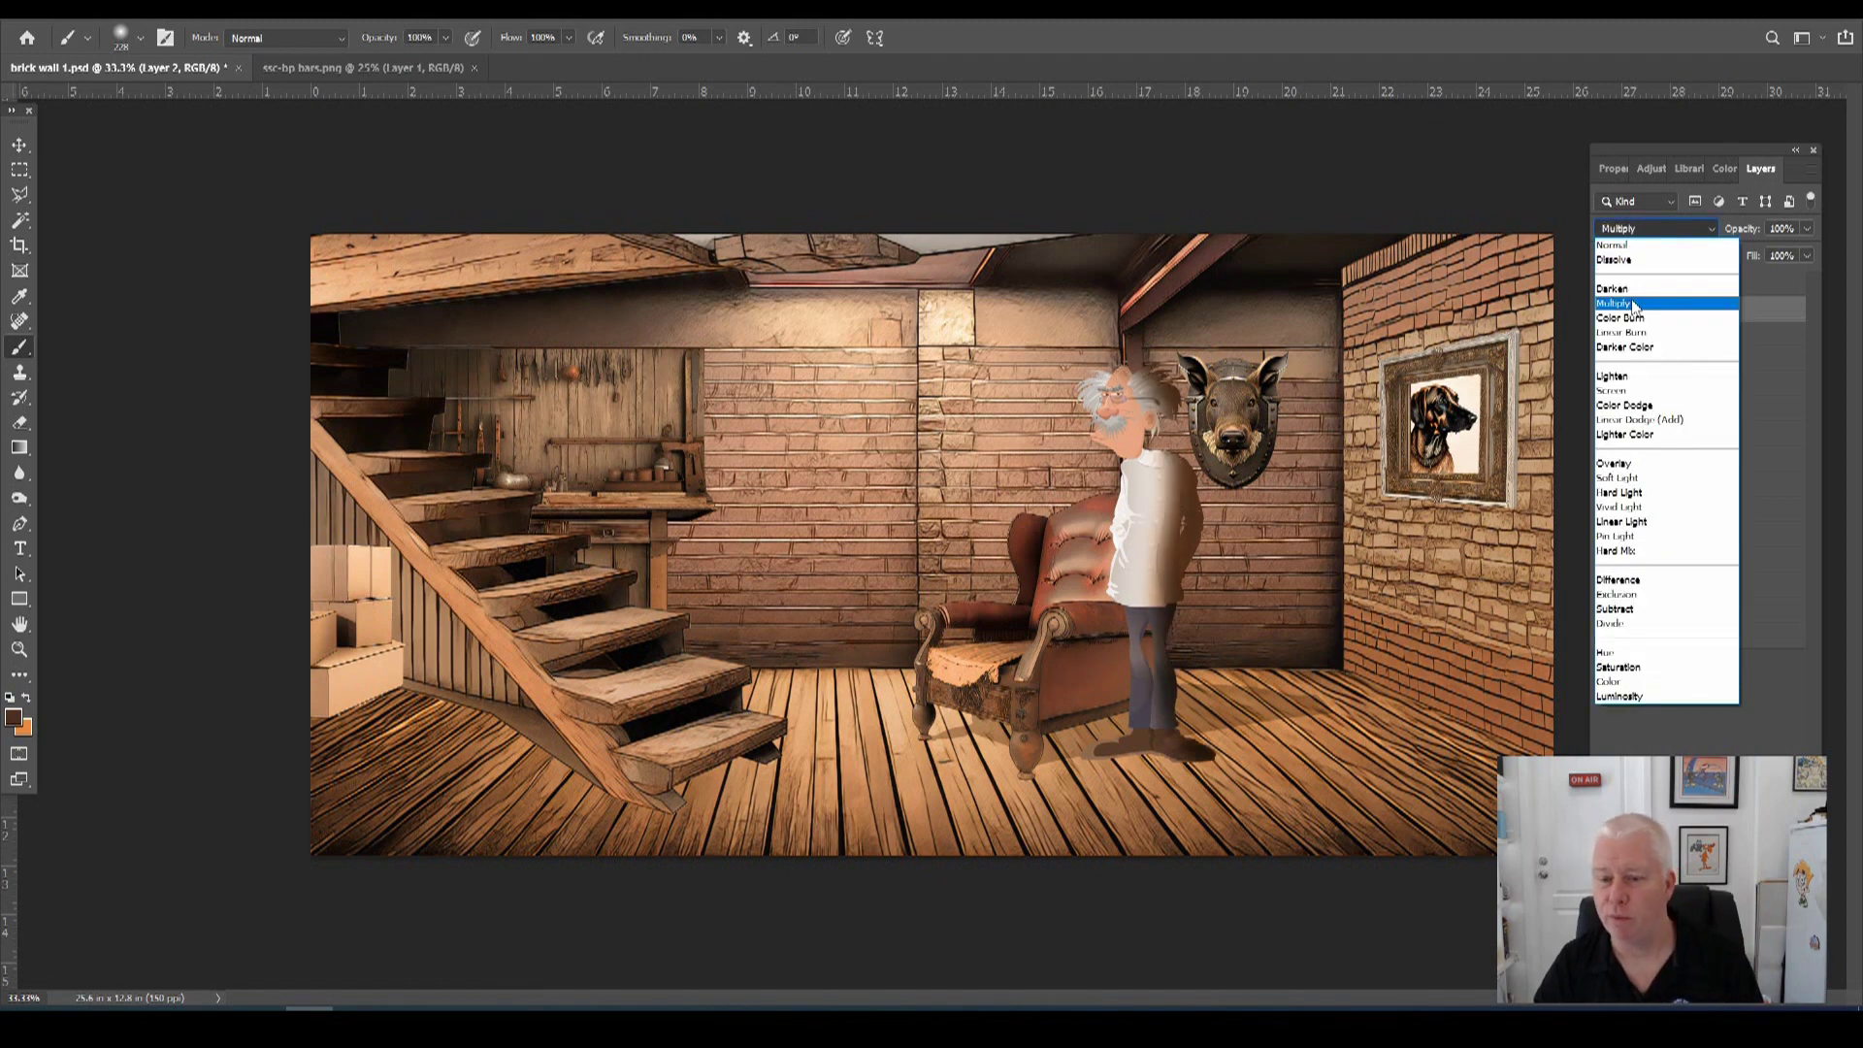
pyautogui.click(1630, 296)
pyautogui.click(1809, 228)
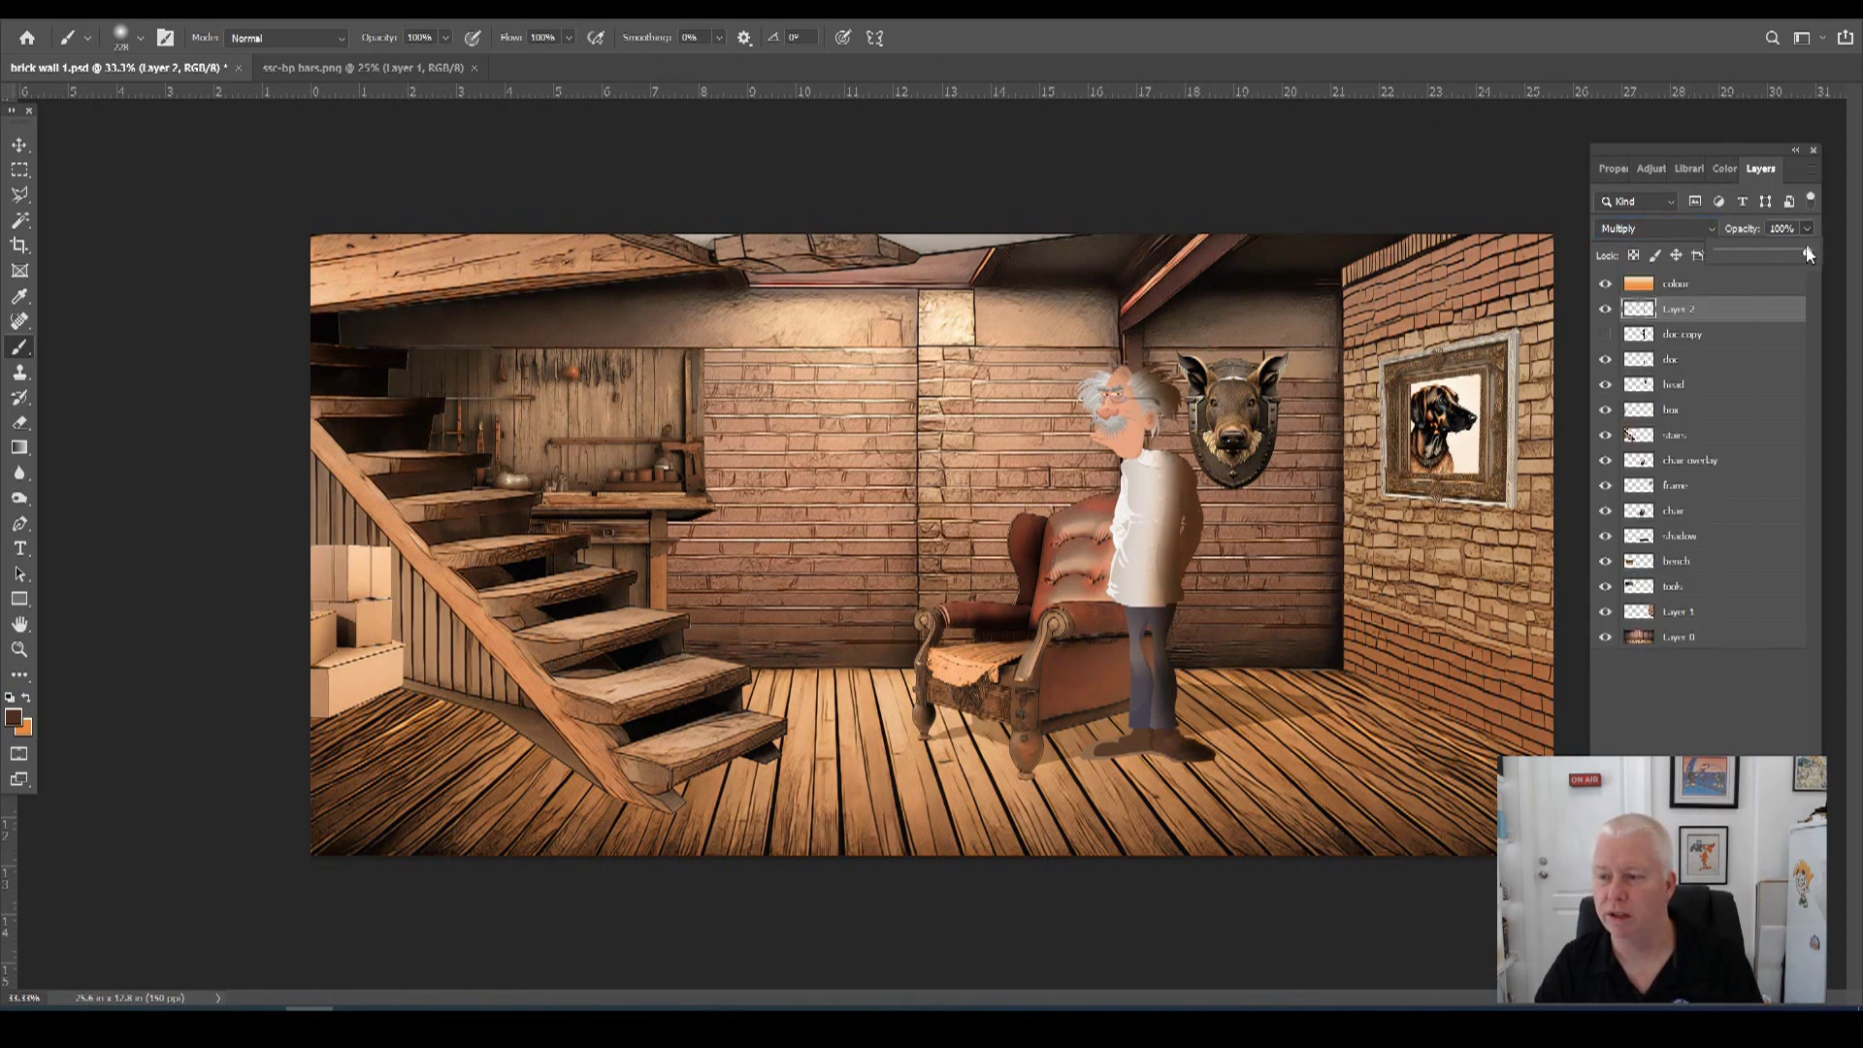
pyautogui.moveTo(1811, 255); pyautogui.dragTo(1776, 255)
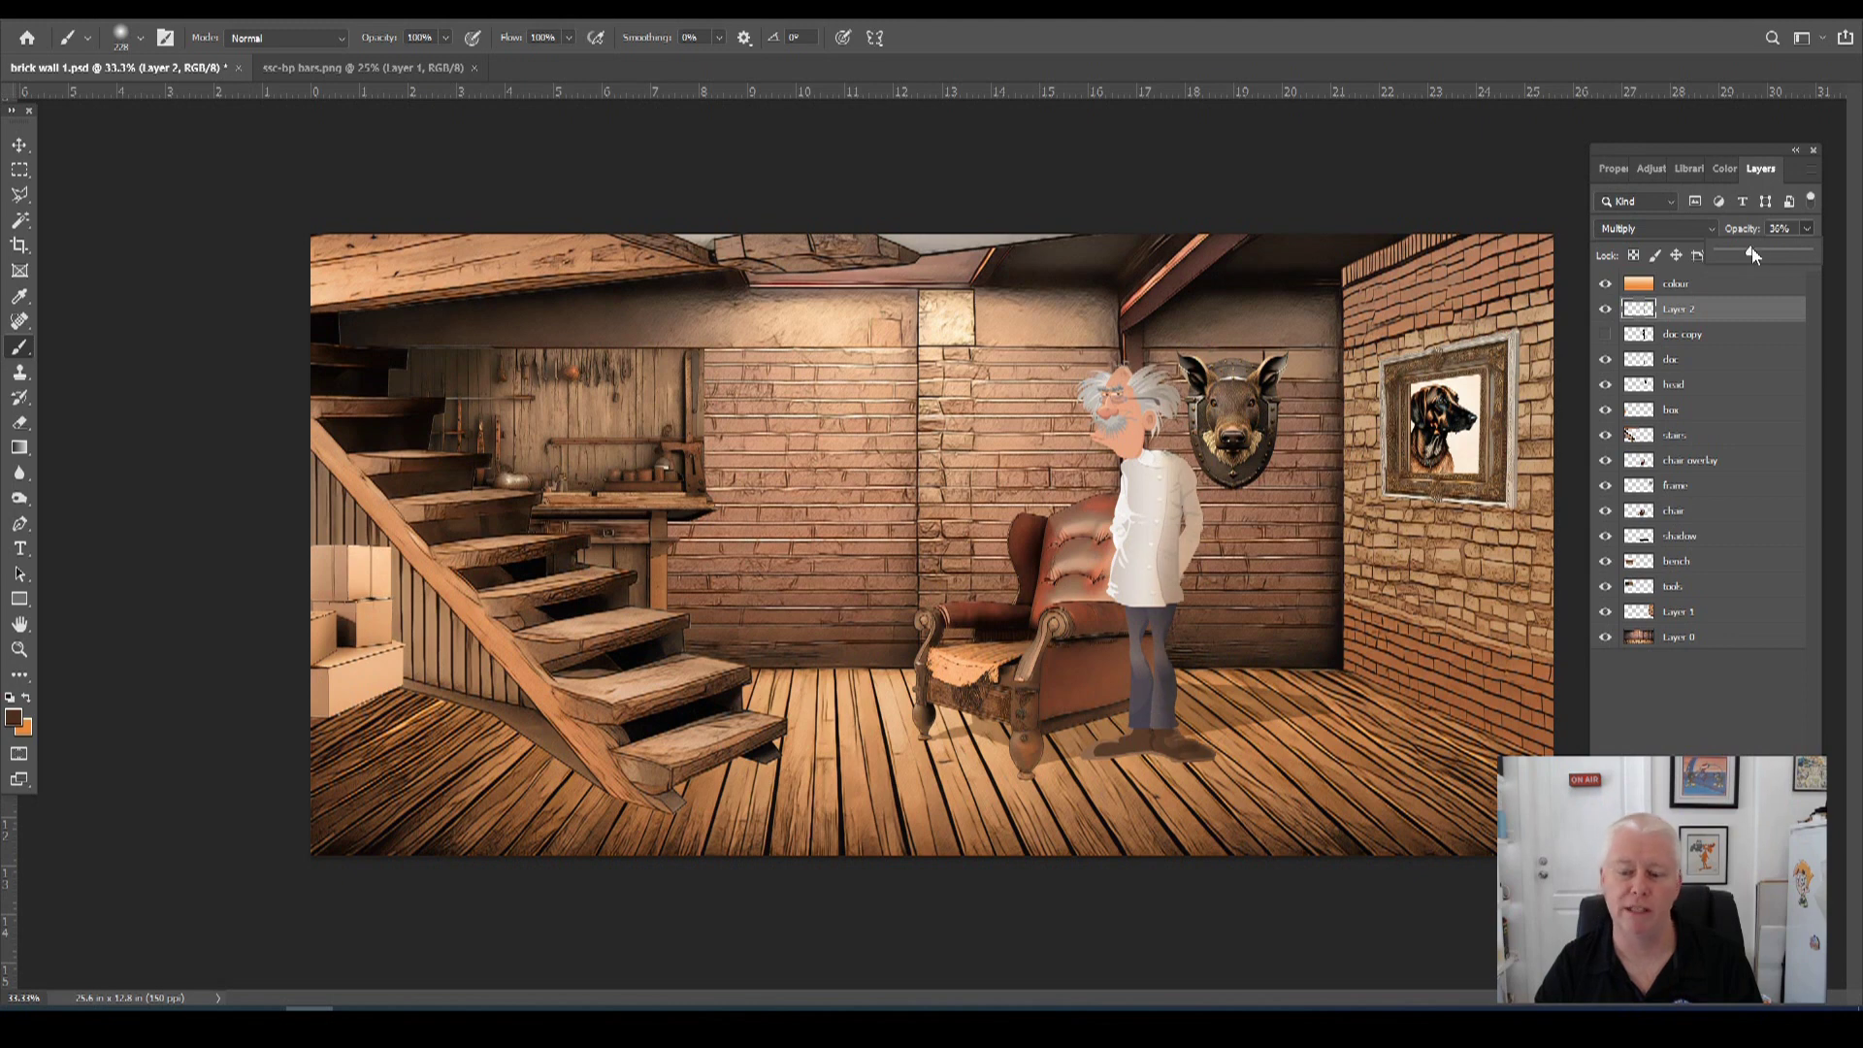
pyautogui.click(1605, 311)
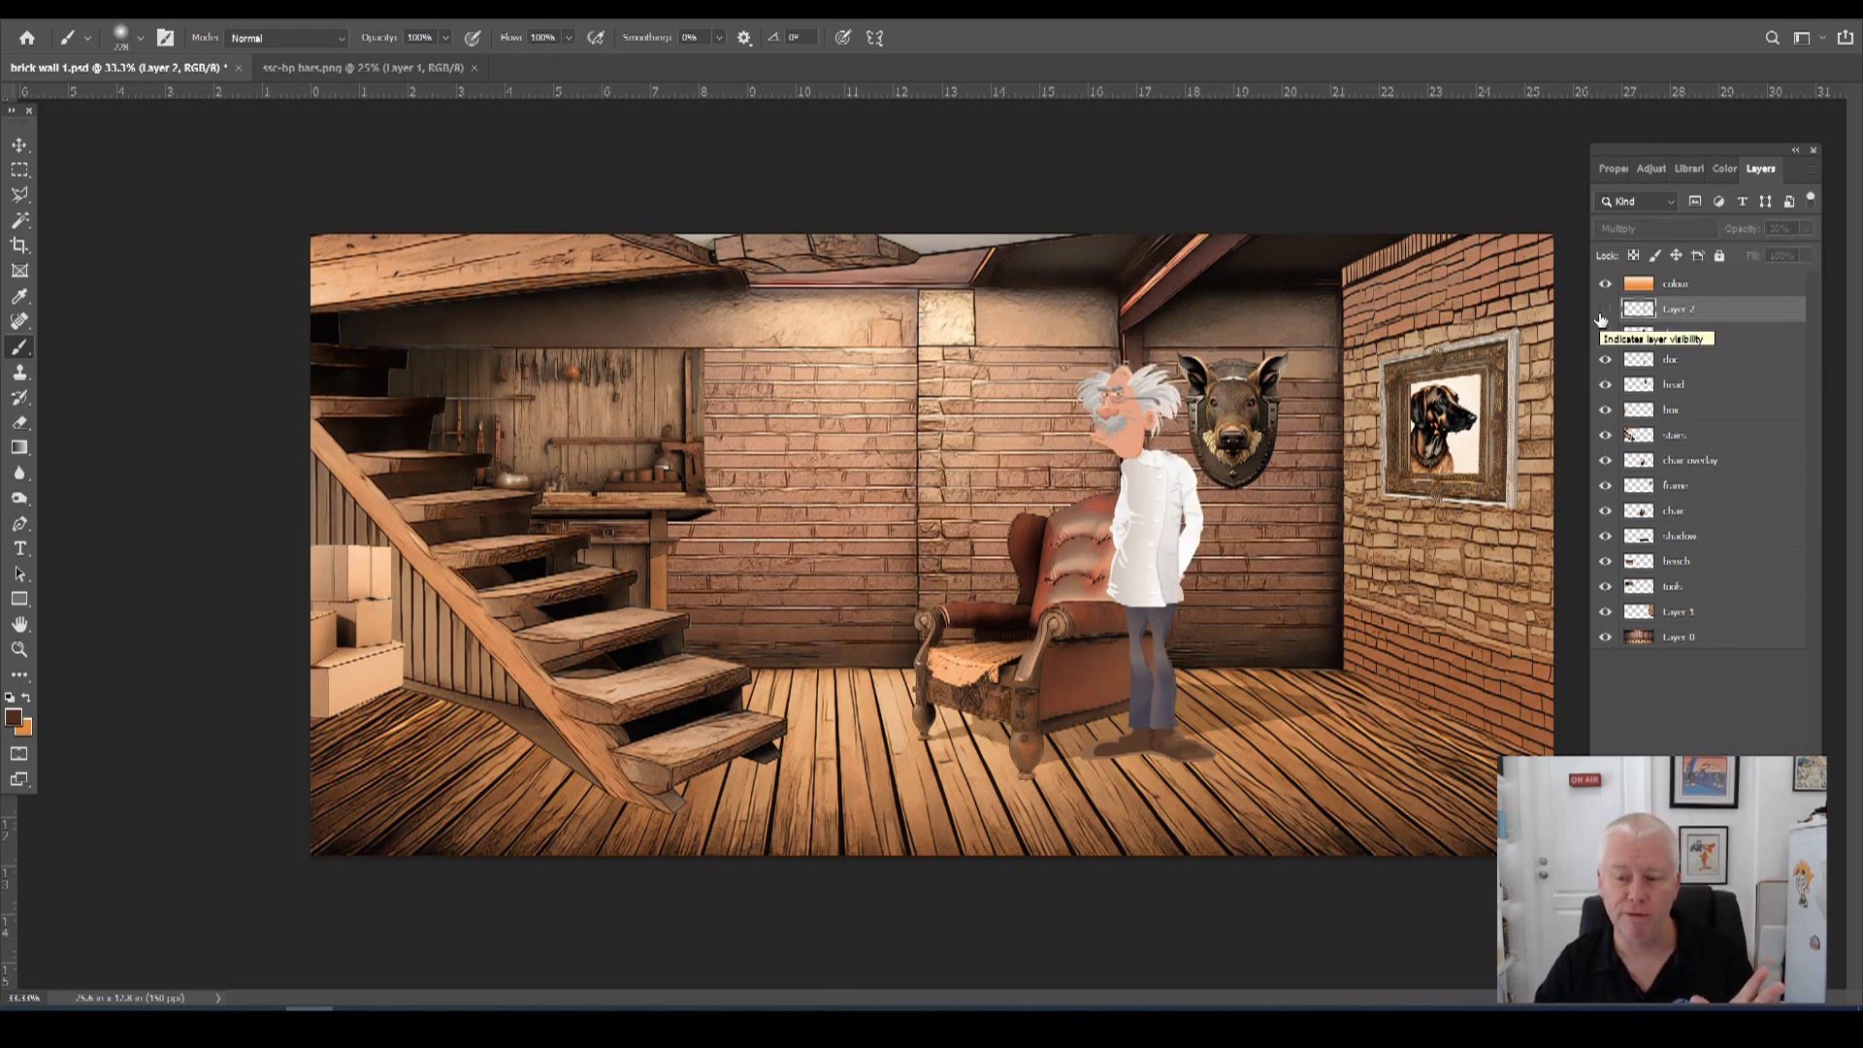
pyautogui.click(1603, 313)
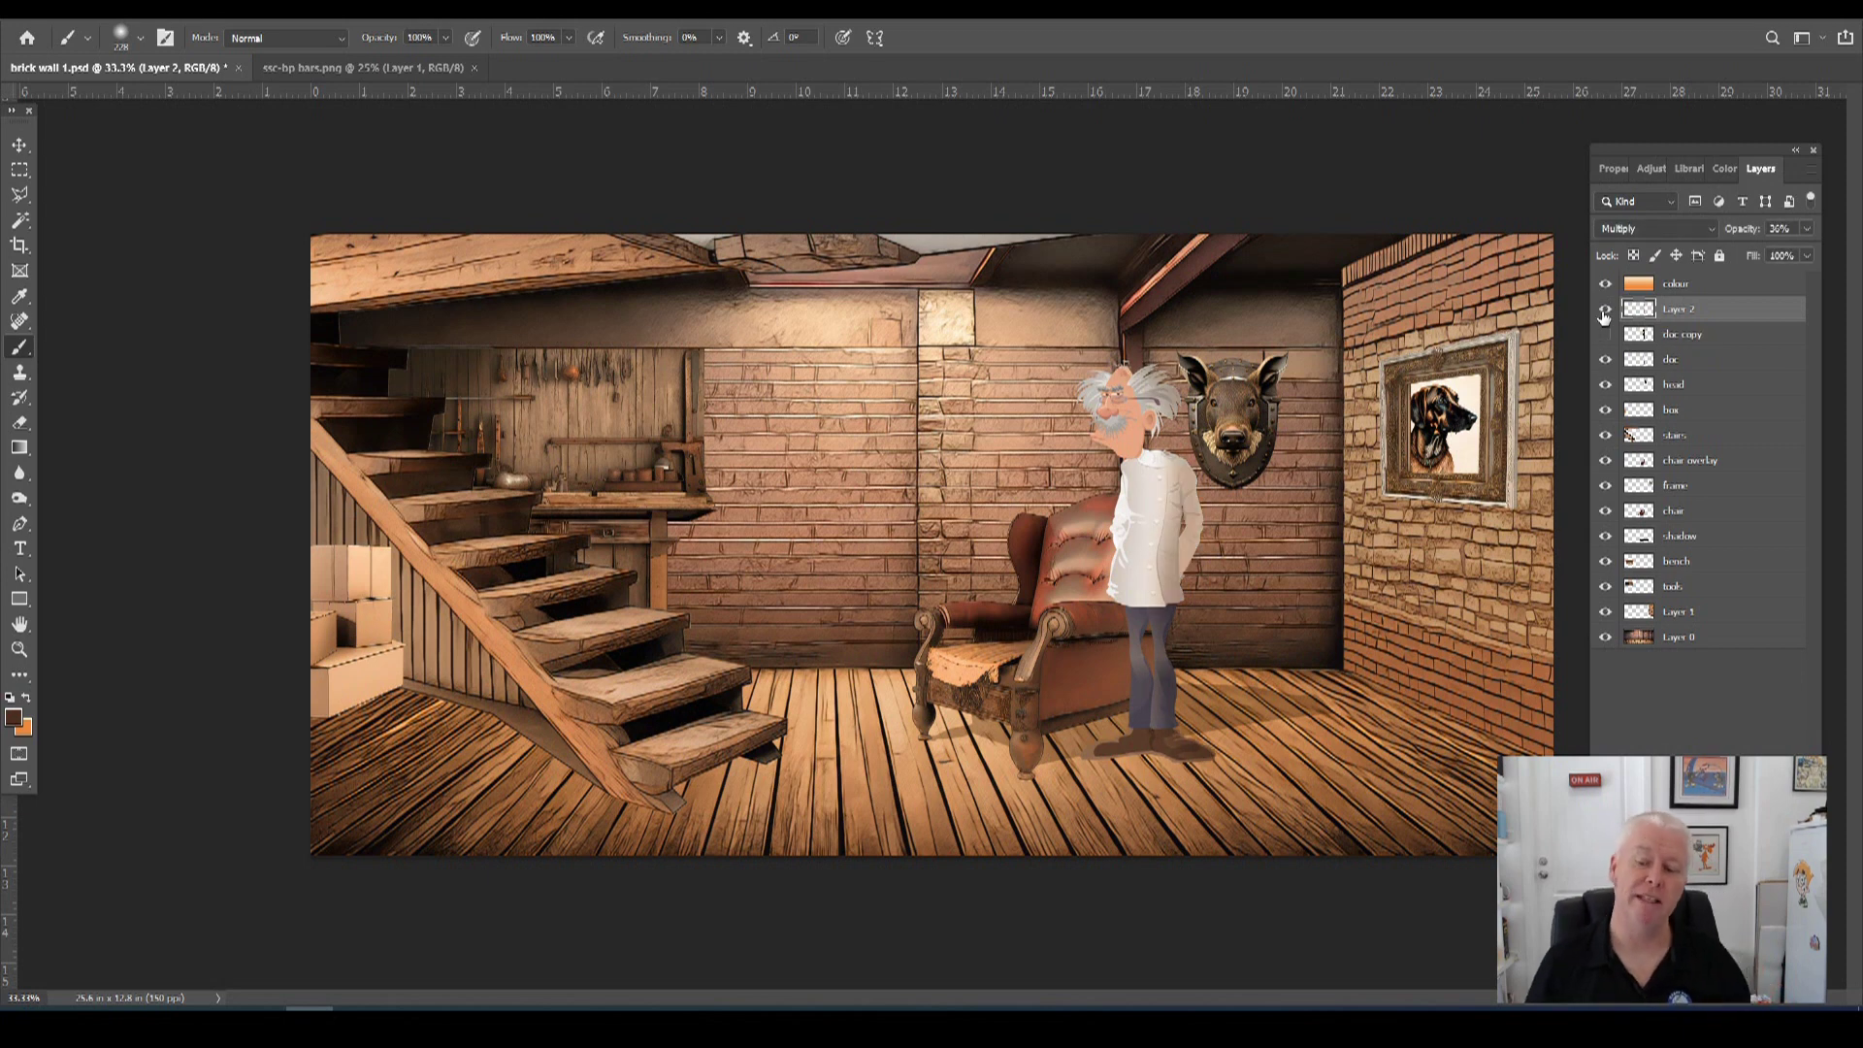